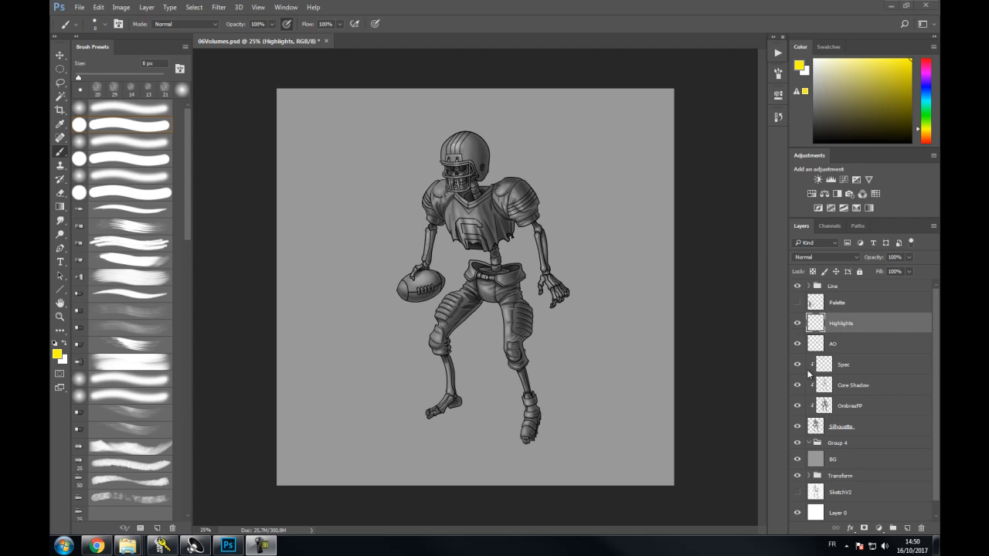
Step: Group the layers from Highlights down to Silhouette and name the group "Modleing"
{"action": "left_click", "coordinate": [849, 429], "text": "ctrl"}
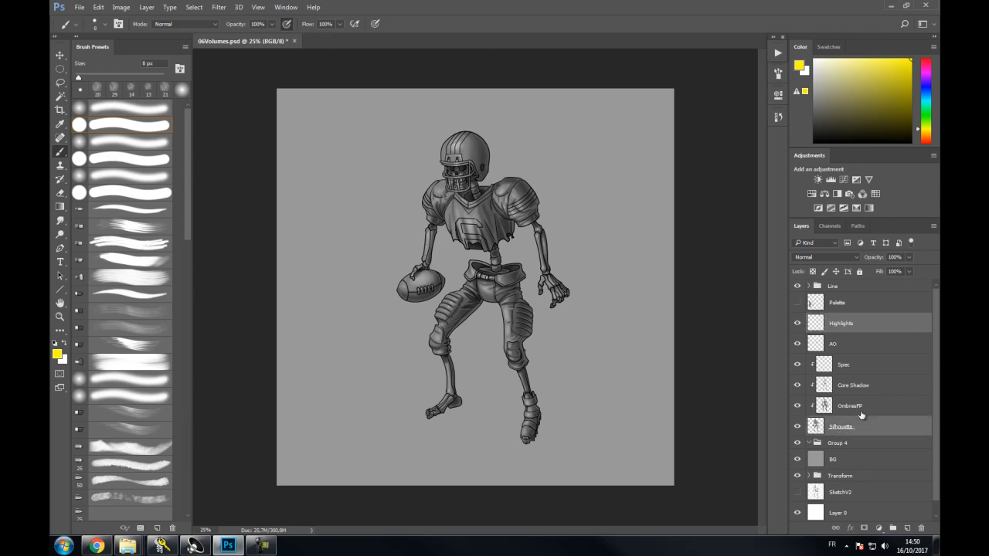
{"action": "left_click", "coordinate": [858, 328], "text": "shift"}
{"action": "left_click", "coordinate": [893, 528]}
{"action": "double_click", "coordinate": [837, 320]}
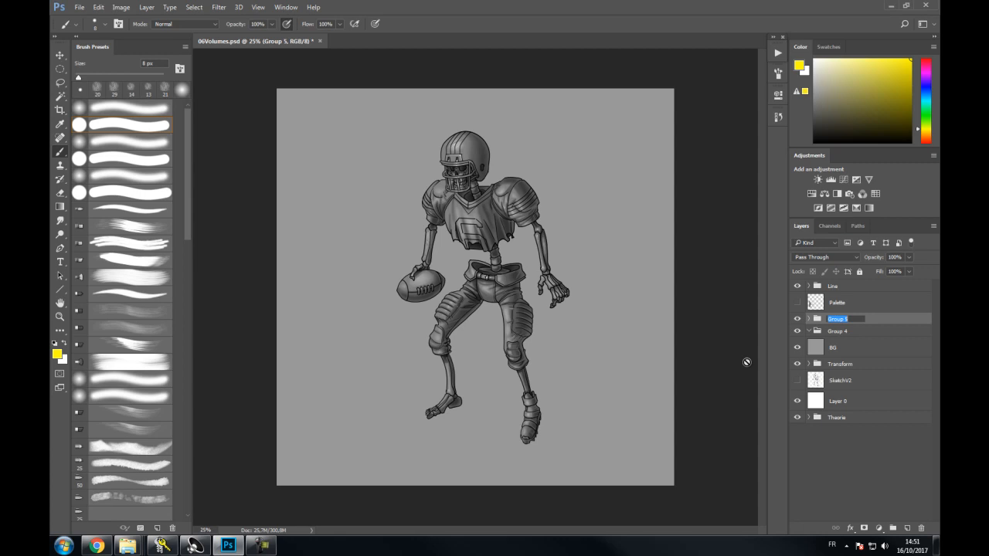
{"action": "type", "text": "Modleing"}
{"action": "key", "text": "Return"}
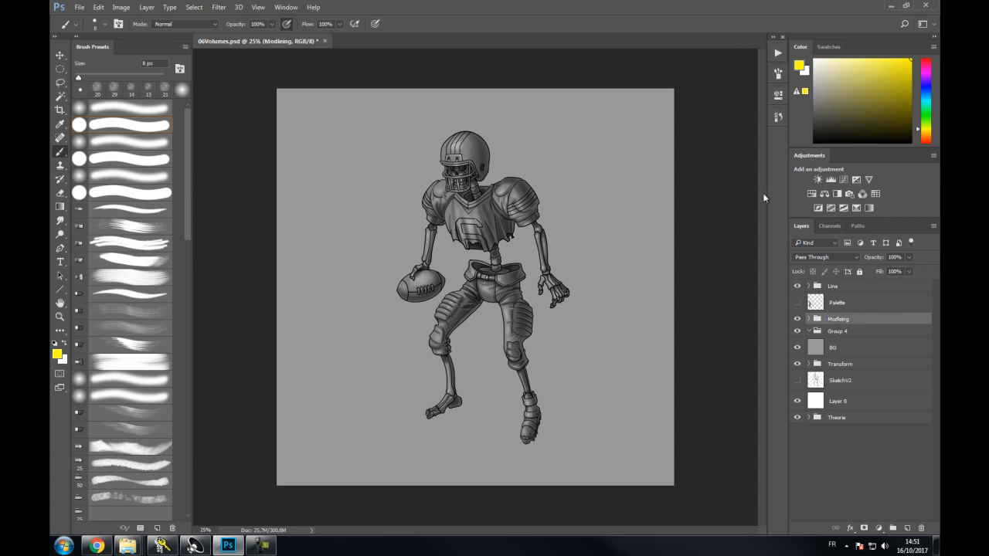
Step: Toggle the visibility of the Modleing group to compare the character with and without its shading
{"action": "left_click", "coordinate": [797, 319]}
{"action": "left_click", "coordinate": [797, 320]}
{"action": "left_click", "coordinate": [796, 320]}
{"action": "left_click", "coordinate": [797, 320]}
Step: Move the Palette layer to the bottom of the layer stack
{"action": "left_click_drag", "start_coordinate": [846, 290], "coordinate": [874, 447]}
{"action": "left_click", "coordinate": [798, 307]}
{"action": "left_click", "coordinate": [797, 306]}
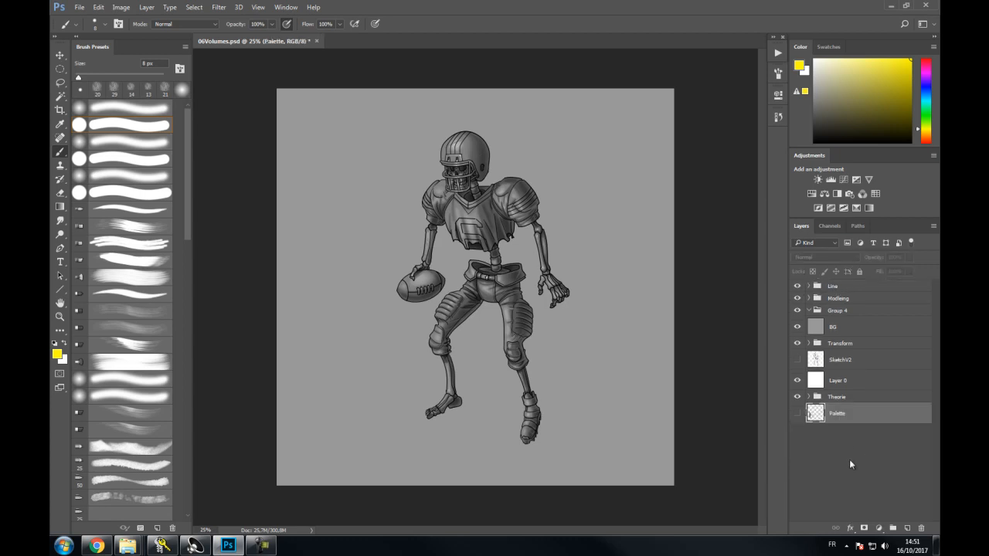
Step: Delete the Theorie group, the Transform group, and the SketchV2 and Layer 0 layers
{"action": "left_click_drag", "start_coordinate": [844, 397], "coordinate": [922, 529]}
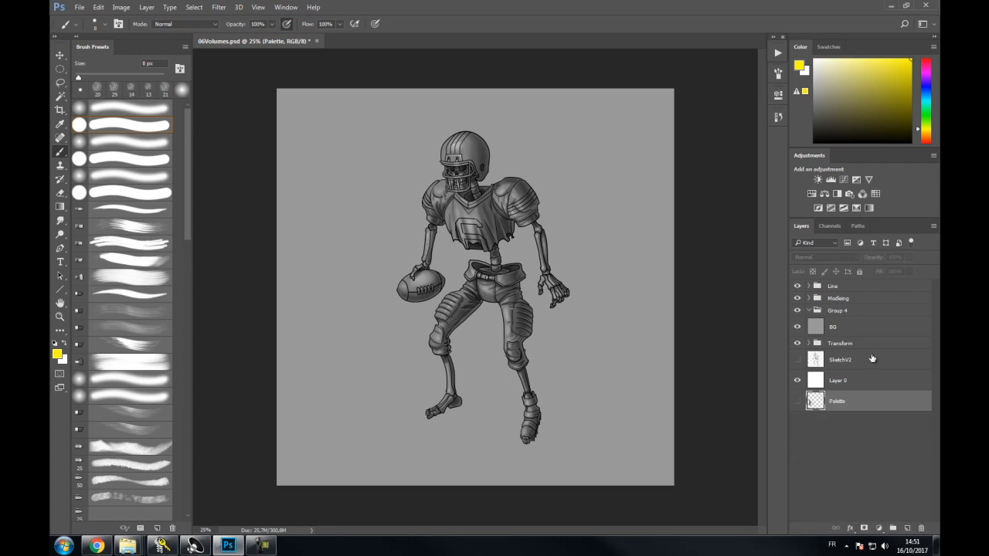
{"action": "left_click", "coordinate": [854, 346]}
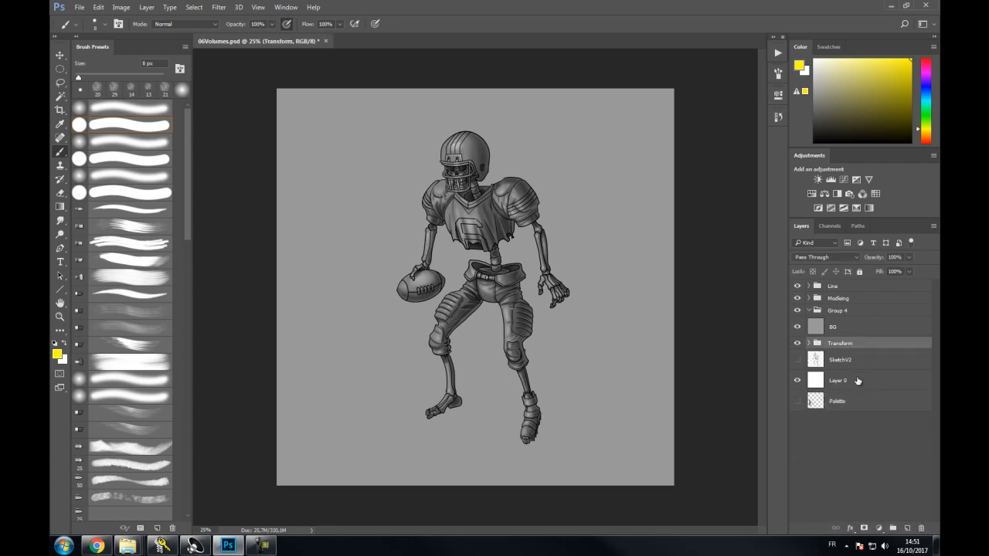
{"action": "left_click", "coordinate": [857, 380], "text": "shift"}
{"action": "left_click_drag", "start_coordinate": [872, 346], "coordinate": [922, 528]}
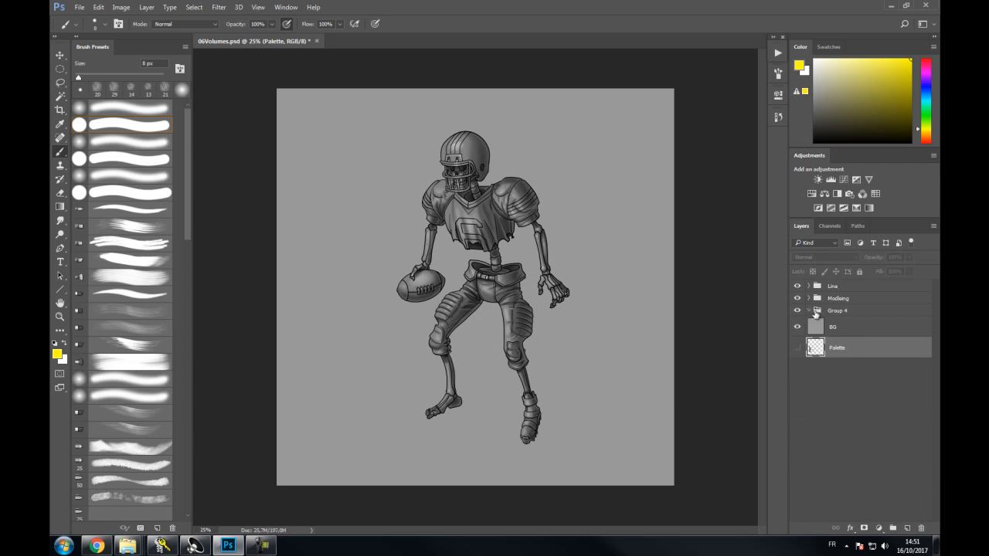
Step: Move the BG layer into Group 4 and rename that group "BG"
{"action": "left_click_drag", "start_coordinate": [821, 325], "coordinate": [843, 318]}
{"action": "double_click", "coordinate": [838, 311]}
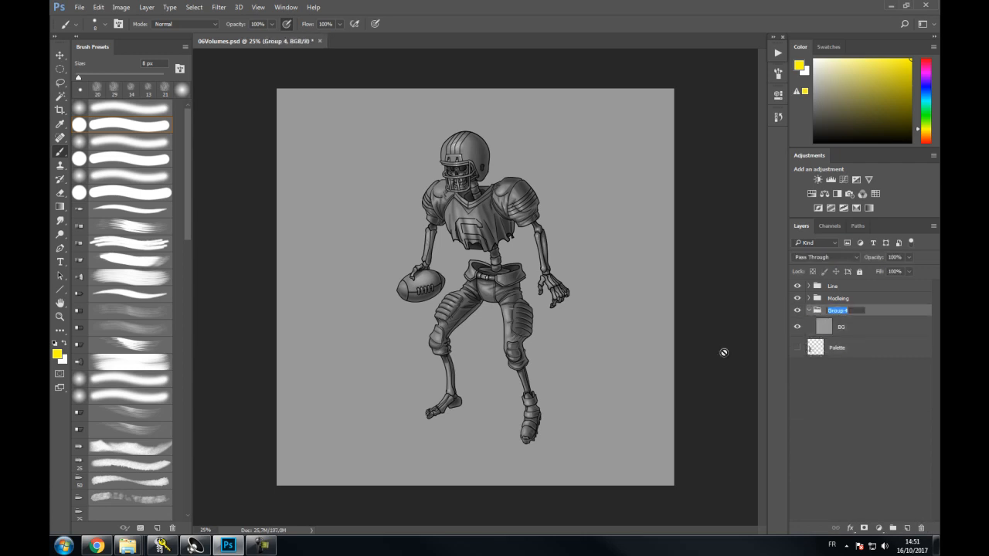
{"action": "type", "text": "BG"}
{"action": "key", "text": "Return"}
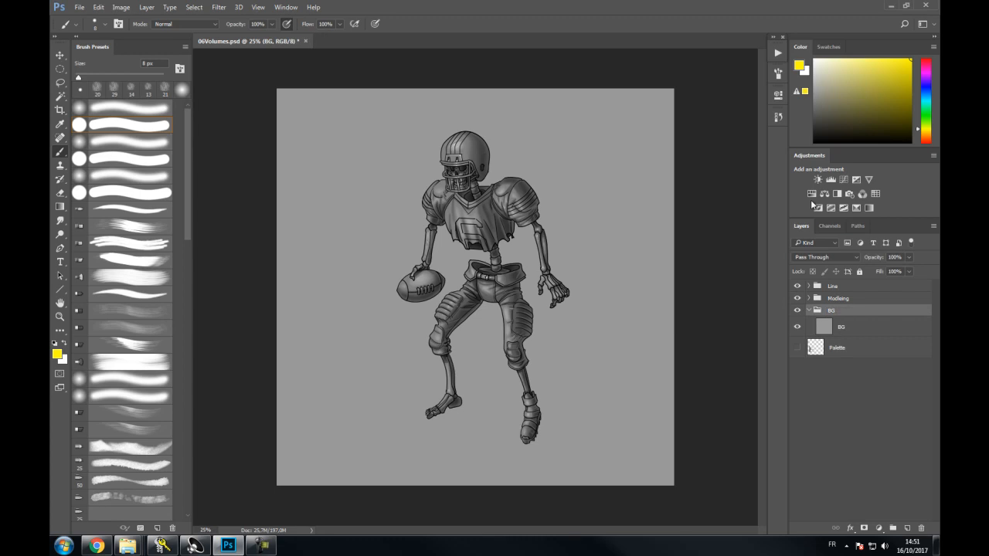
Step: Collapse the BG group and delete the Palette layer
{"action": "left_click", "coordinate": [810, 309]}
{"action": "left_click_drag", "start_coordinate": [834, 329], "coordinate": [921, 528]}
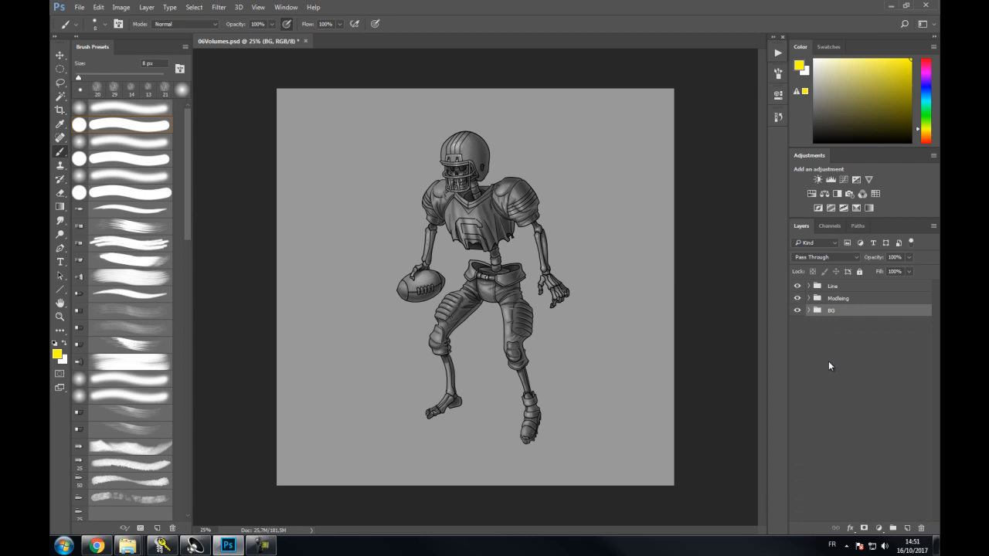
Step: Toggle the visibility of the BG, Modleing and Line groups to review what each one contains
{"action": "left_click", "coordinate": [798, 310]}
{"action": "left_click", "coordinate": [797, 310]}
{"action": "left_click", "coordinate": [797, 298]}
{"action": "left_click", "coordinate": [797, 297]}
{"action": "left_click", "coordinate": [798, 286]}
{"action": "left_click", "coordinate": [798, 297]}
{"action": "left_click", "coordinate": [797, 309]}
{"action": "left_click", "coordinate": [798, 298]}
{"action": "left_click", "coordinate": [798, 286]}
{"action": "left_click", "coordinate": [798, 310]}
Step: Create a new group named "Colors" directly above the Modleing group
{"action": "left_click", "coordinate": [840, 300]}
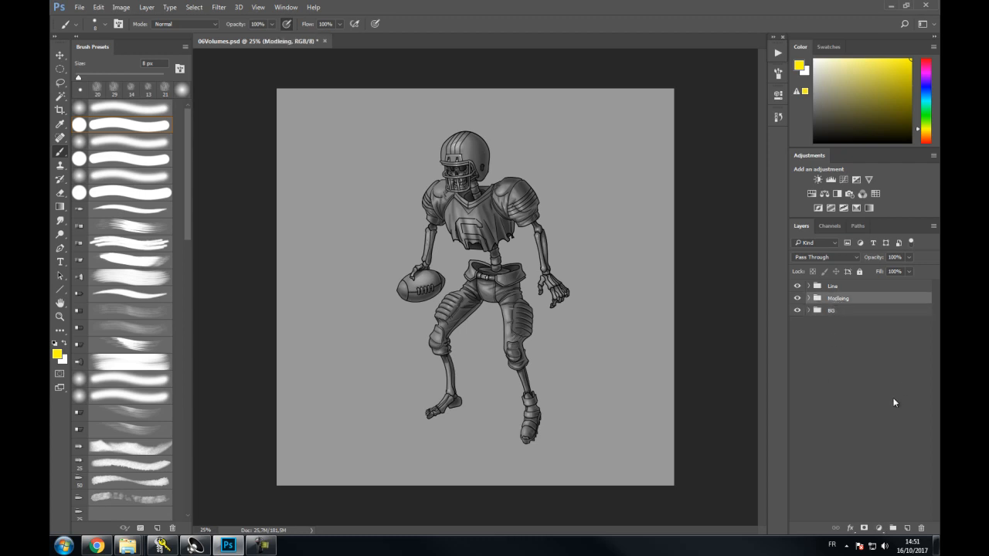
{"action": "left_click", "coordinate": [893, 529]}
{"action": "double_click", "coordinate": [835, 302]}
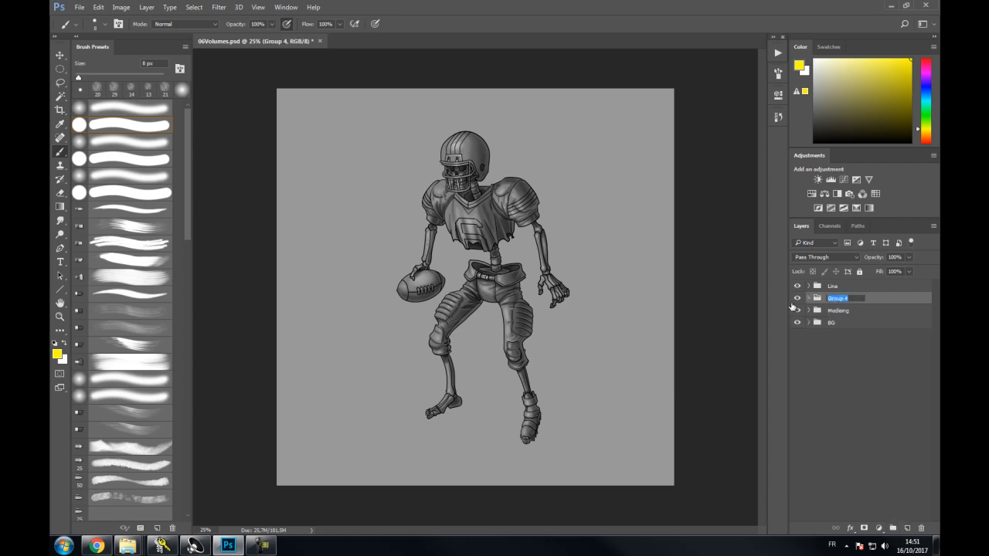
{"action": "type", "text": "CO"}
{"action": "key", "text": "Return"}
Step: Add a Gradient Map adjustment layer inside the Colors group and open its gradient for editing
{"action": "left_click", "coordinate": [880, 530]}
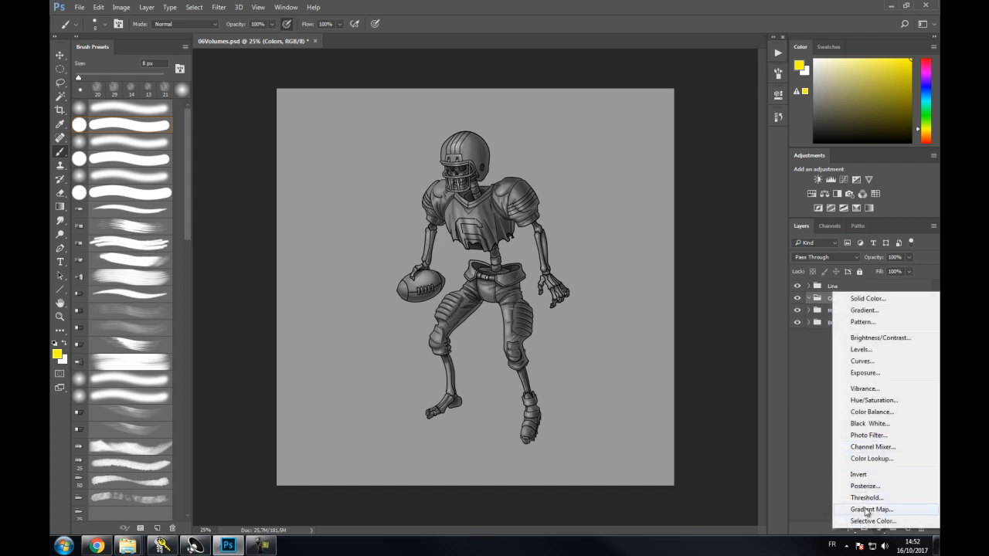
{"action": "left_click", "coordinate": [872, 509]}
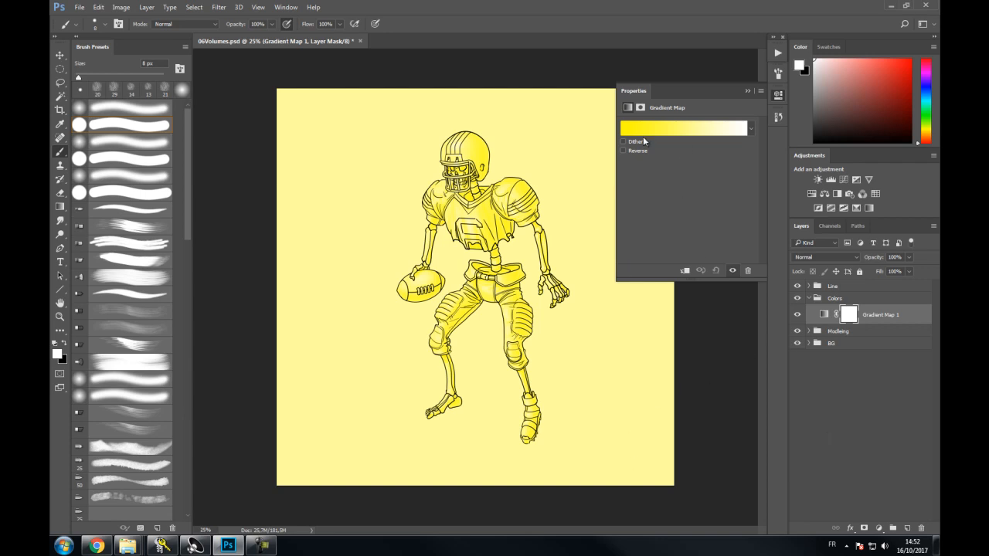
{"action": "left_click", "coordinate": [670, 129]}
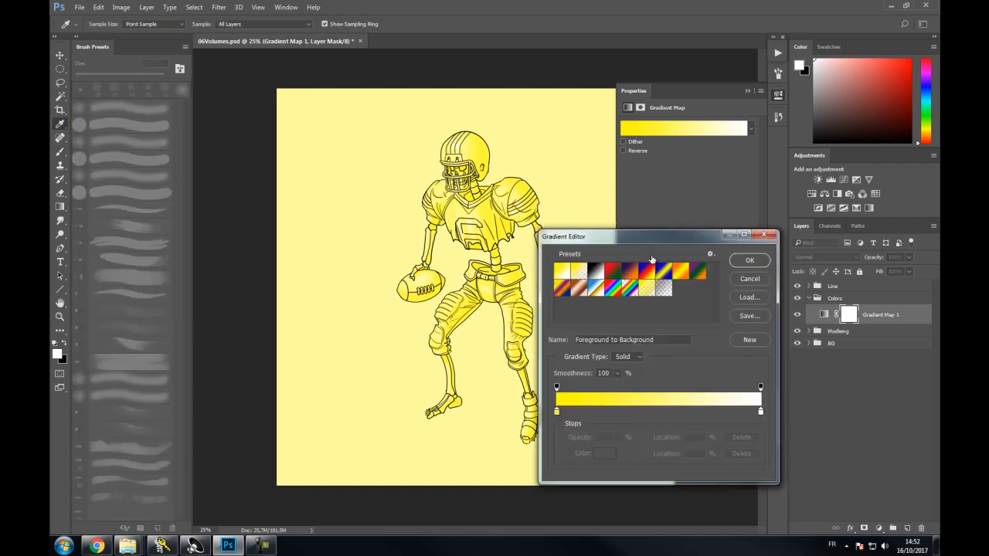
Step: Set the gradient's dark-end colour stop to dark purple #211036
{"action": "left_click", "coordinate": [556, 411]}
{"action": "left_click", "coordinate": [604, 453]}
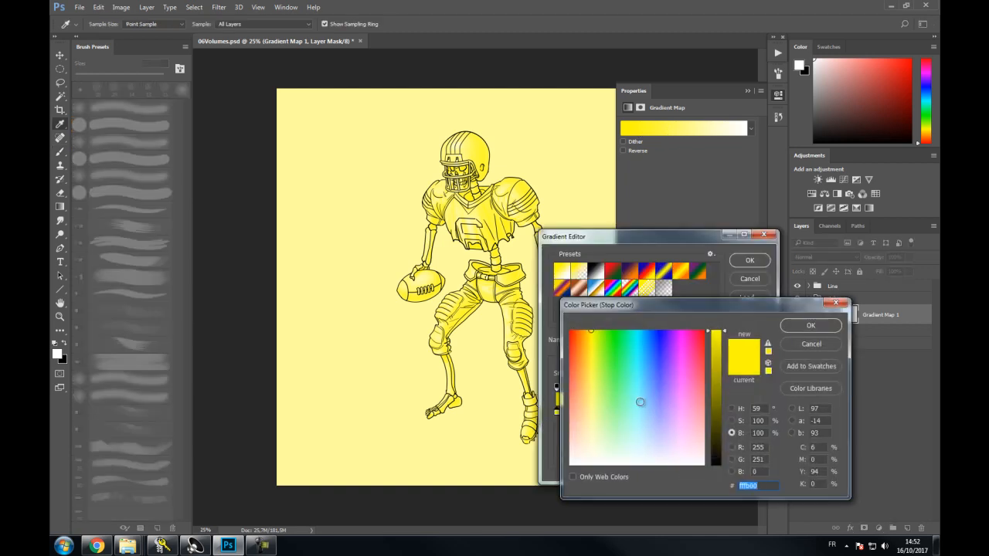
{"action": "left_click", "coordinate": [664, 355]}
{"action": "left_click", "coordinate": [718, 429]}
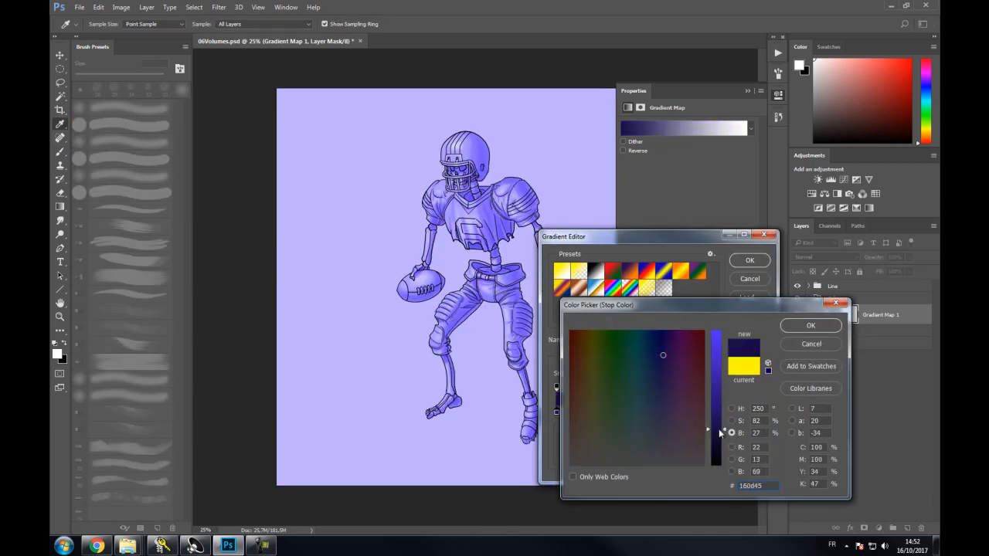
{"action": "left_click", "coordinate": [670, 370]}
{"action": "left_click", "coordinate": [719, 435]}
{"action": "left_click", "coordinate": [811, 325]}
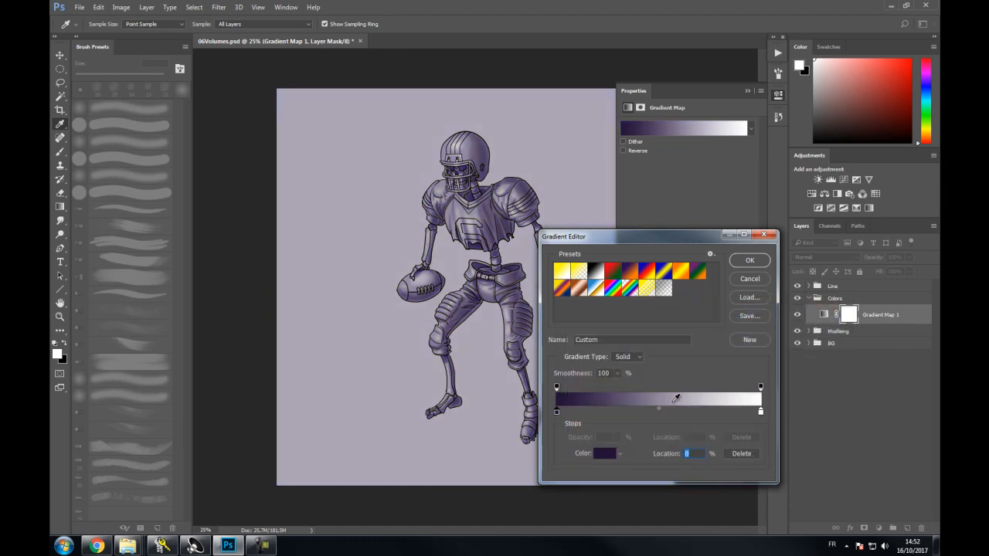
Step: Add a colour stop at the middle of the gradient and set it to tan #bc9d75
{"action": "left_click", "coordinate": [661, 415]}
{"action": "left_click", "coordinate": [613, 455]}
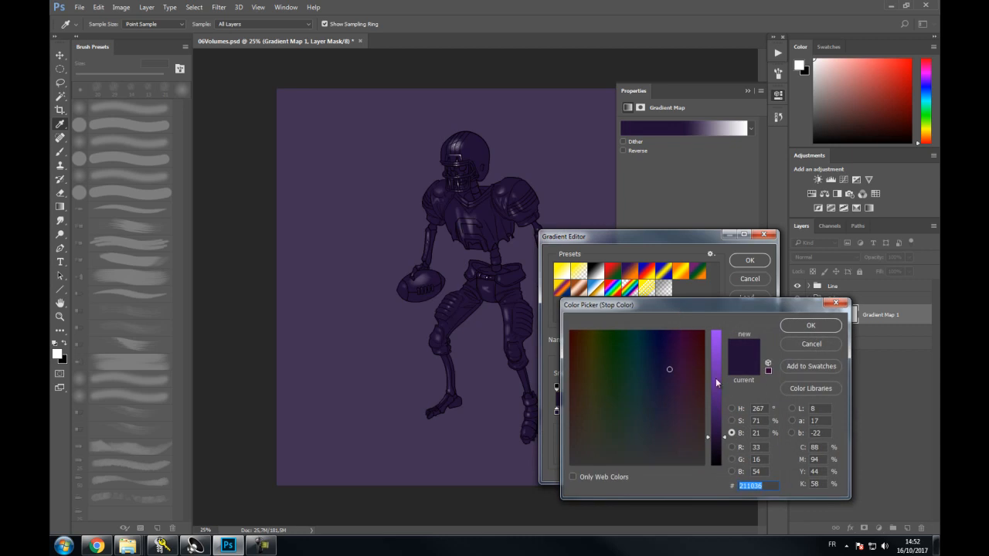
{"action": "left_click_drag", "start_coordinate": [720, 386], "coordinate": [721, 365]}
{"action": "left_click", "coordinate": [586, 403]}
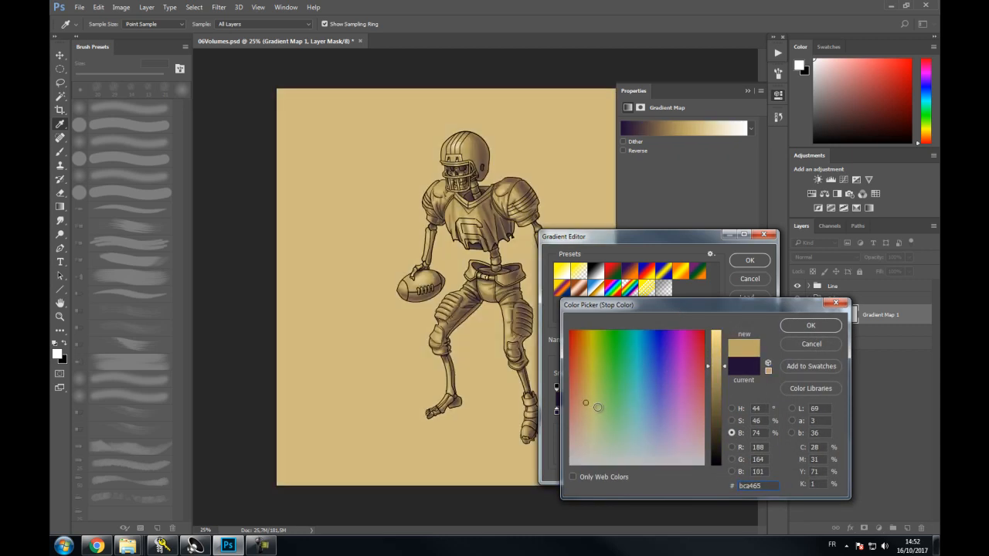
{"action": "left_click", "coordinate": [581, 410]}
{"action": "left_click_drag", "start_coordinate": [581, 410], "coordinate": [582, 414]}
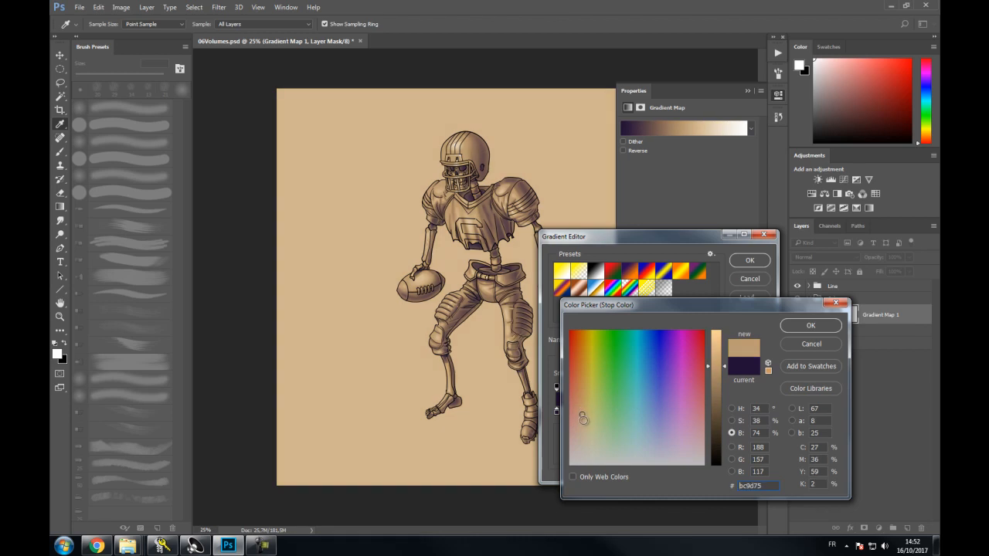
{"action": "left_click", "coordinate": [785, 326]}
Step: Set the gradient's light-end colour stop to pale yellow #fffac8 and apply the gradient
{"action": "left_click", "coordinate": [760, 411]}
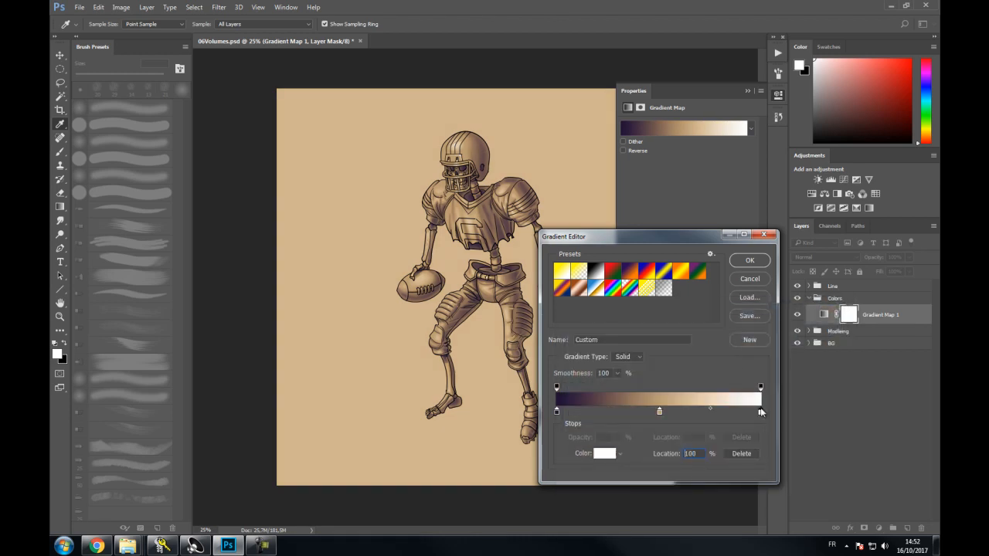
{"action": "left_click", "coordinate": [604, 454]}
{"action": "left_click", "coordinate": [592, 411]}
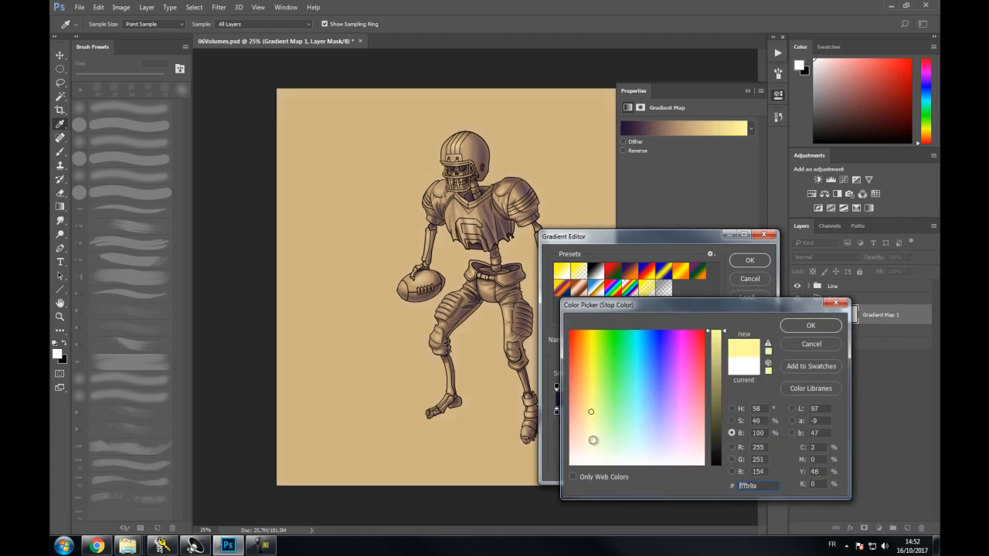
{"action": "left_click", "coordinate": [586, 424]}
{"action": "left_click", "coordinate": [590, 436]}
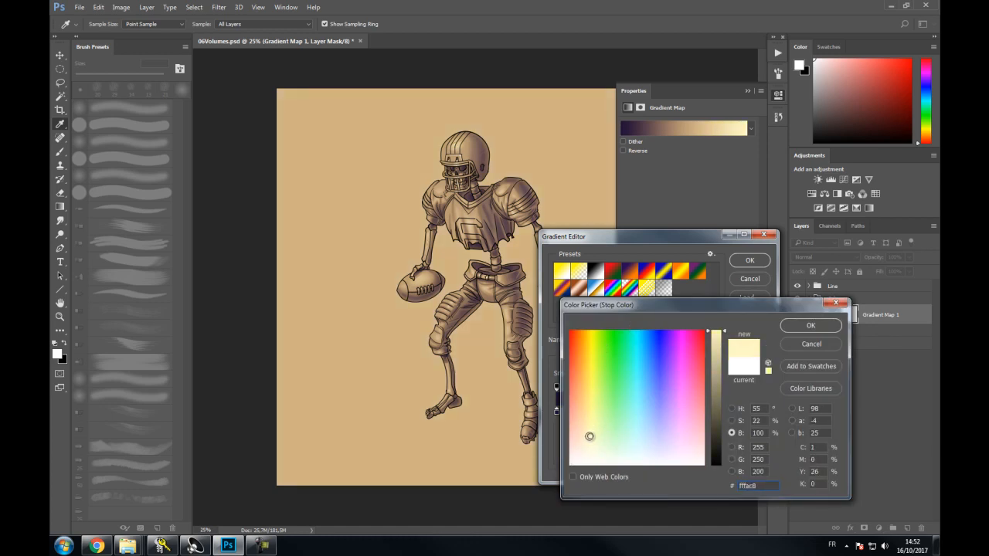
{"action": "left_click", "coordinate": [804, 327]}
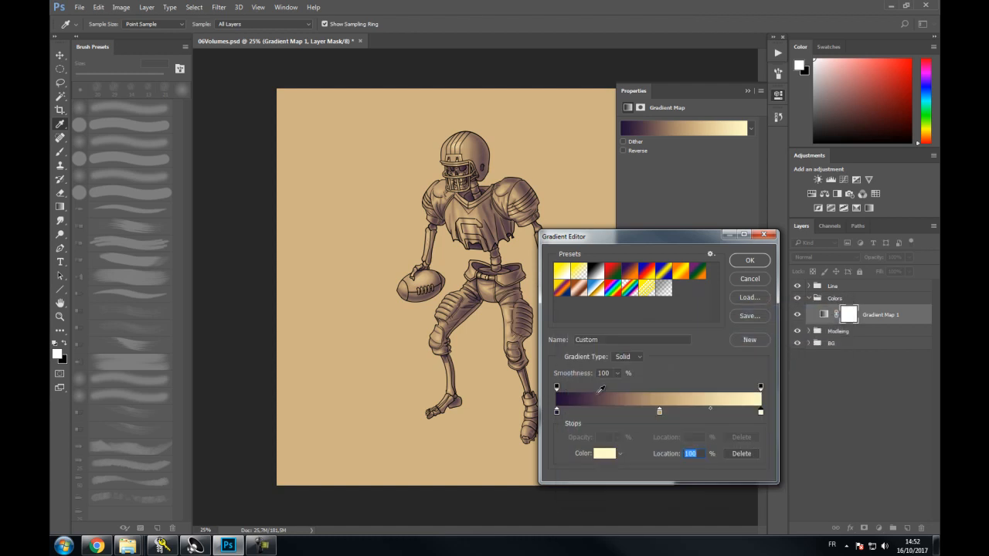
{"action": "left_click", "coordinate": [747, 262]}
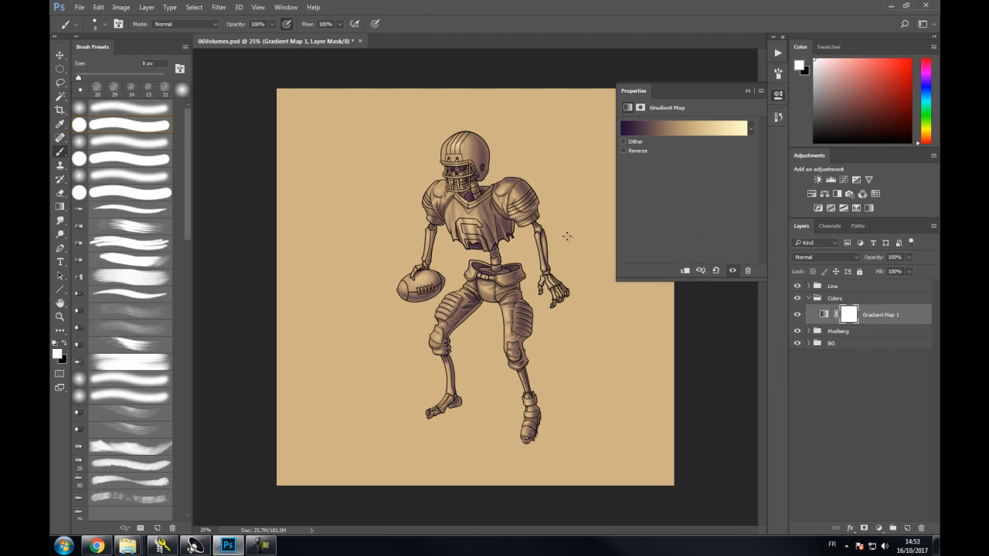
Step: Invert the gradient map's layer mask to black and expand the Modleing group
{"action": "left_click", "coordinate": [848, 314]}
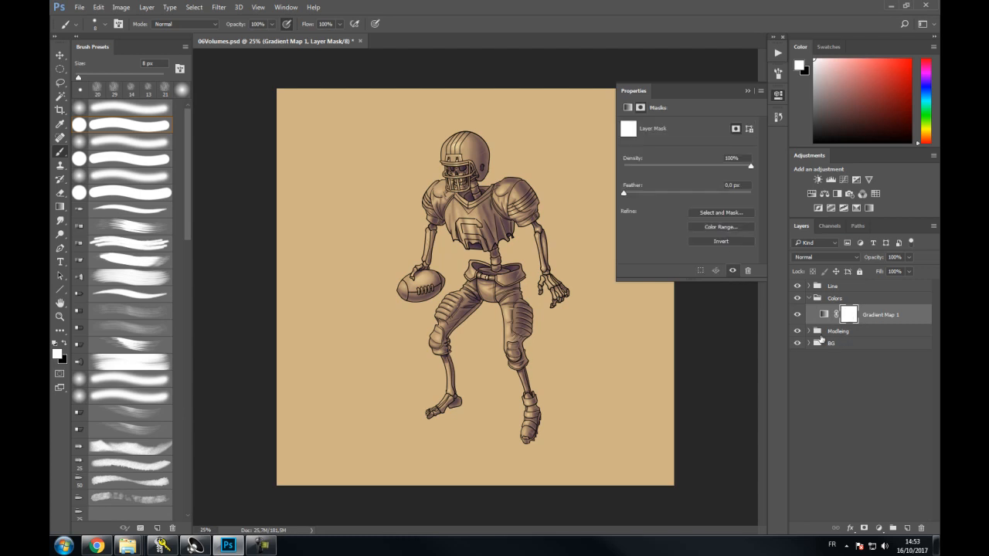
{"action": "left_click", "coordinate": [721, 242]}
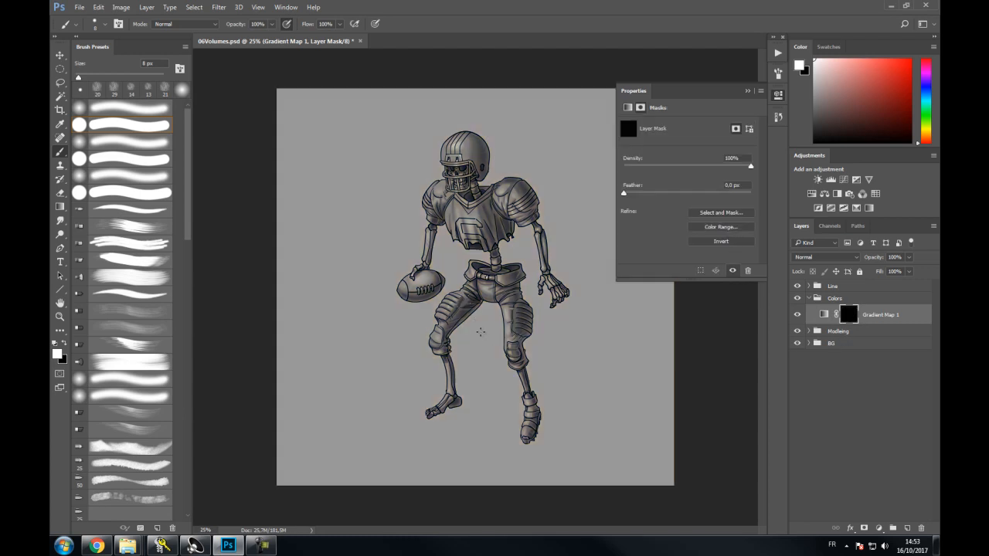
{"action": "left_click", "coordinate": [809, 334]}
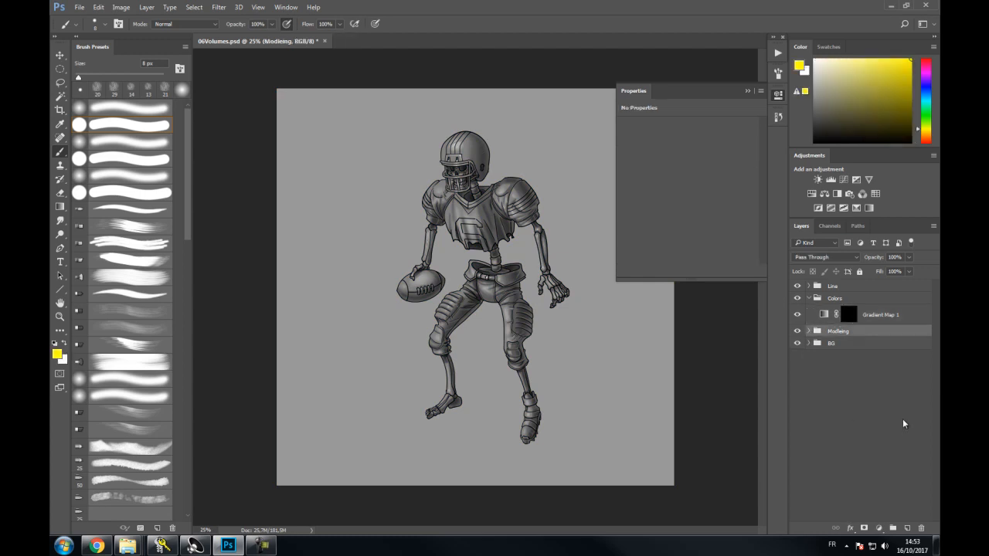
{"action": "left_click", "coordinate": [809, 332]}
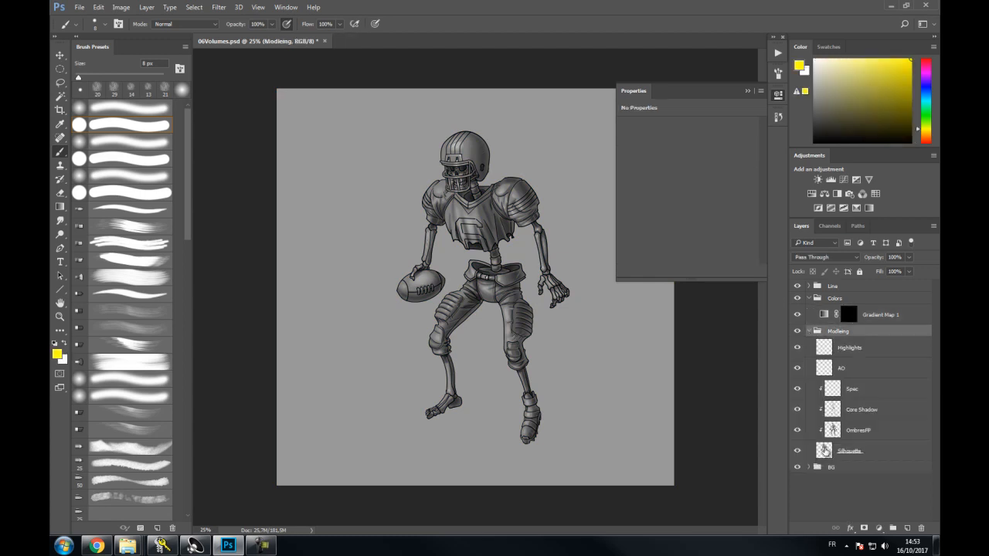
Step: Frame the skeleton's arm holding the football at 100% and activate the Lasso tool
{"action": "left_click", "coordinate": [418, 238], "text": "ctrl"}
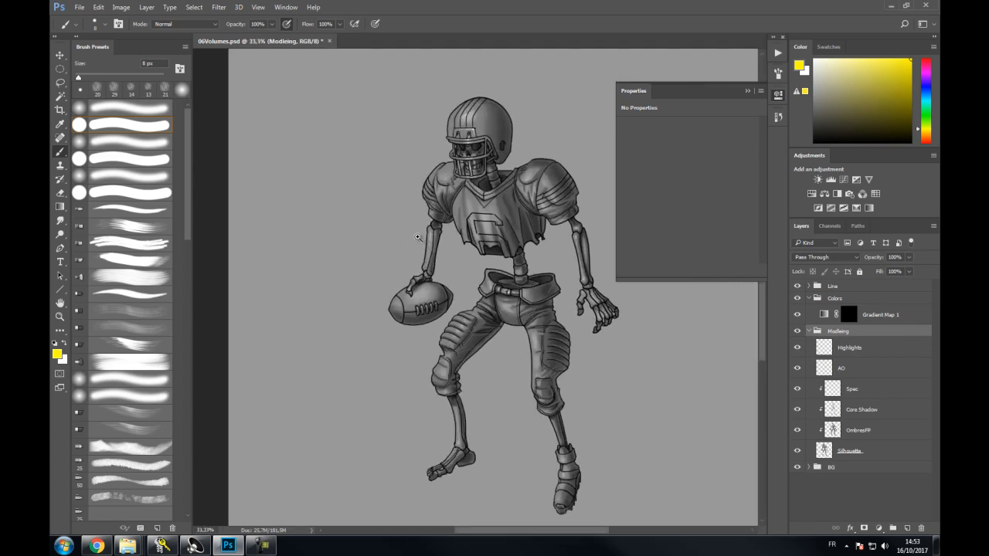
{"action": "left_click", "coordinate": [418, 238], "text": "ctrl"}
{"action": "left_click", "coordinate": [421, 238], "text": "ctrl"}
{"action": "left_click", "coordinate": [428, 238], "text": "ctrl"}
{"action": "left_click_drag", "start_coordinate": [427, 237], "coordinate": [369, 237]}
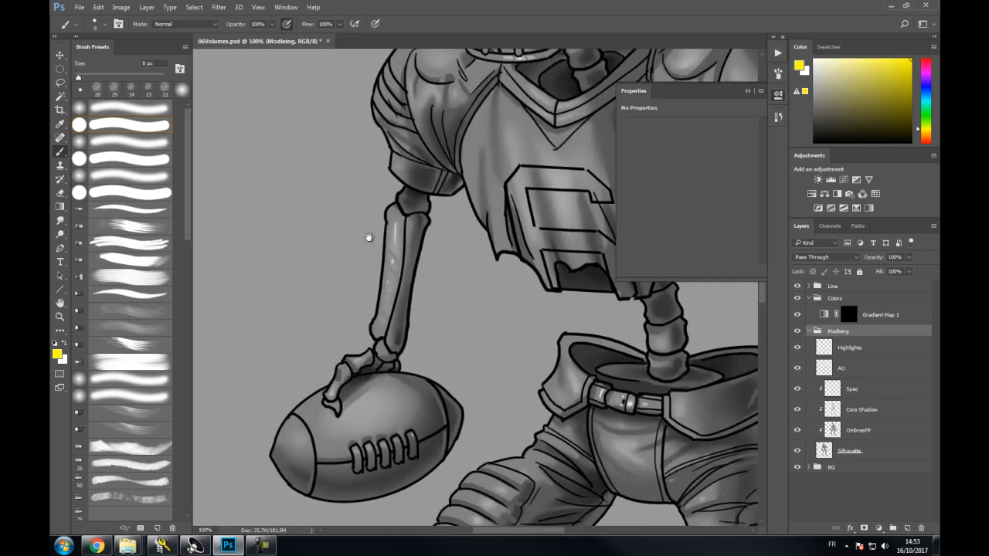
{"action": "key", "text": "l"}
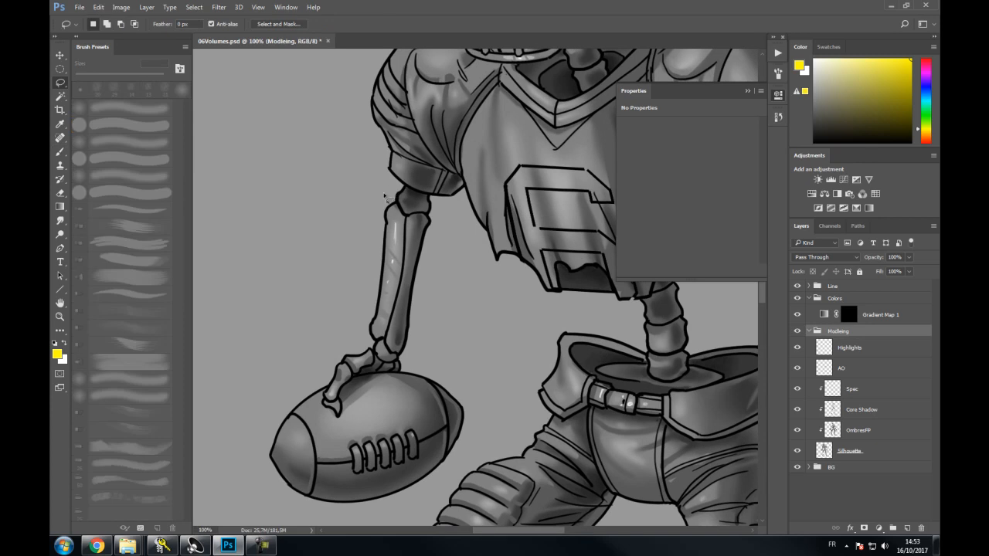
{"action": "mouse_move", "coordinate": [341, 276]}
{"action": "left_mouse_down"}
{"action": "mouse_move", "coordinate": [363, 180]}
{"action": "mouse_move", "coordinate": [367, 258]}
{"action": "mouse_move", "coordinate": [349, 238]}
{"action": "mouse_move", "coordinate": [309, 250]}
{"action": "mouse_move", "coordinate": [345, 223]}
{"action": "mouse_move", "coordinate": [310, 208]}
{"action": "mouse_move", "coordinate": [330, 210]}
{"action": "mouse_move", "coordinate": [319, 221]}
{"action": "mouse_move", "coordinate": [291, 202]}
{"action": "mouse_move", "coordinate": [334, 241]}
{"action": "mouse_move", "coordinate": [322, 216]}
{"action": "mouse_move", "coordinate": [274, 219]}
{"action": "left_mouse_up"}
{"action": "left_click_drag", "start_coordinate": [297, 302], "coordinate": [322, 221]}
{"action": "mouse_move", "coordinate": [270, 331]}
{"action": "left_mouse_down"}
{"action": "mouse_move", "coordinate": [284, 215]}
{"action": "mouse_move", "coordinate": [342, 181]}
{"action": "mouse_move", "coordinate": [364, 247]}
{"action": "mouse_move", "coordinate": [321, 284]}
{"action": "mouse_move", "coordinate": [340, 313]}
{"action": "mouse_move", "coordinate": [320, 337]}
{"action": "mouse_move", "coordinate": [320, 358]}
{"action": "mouse_move", "coordinate": [274, 382]}
{"action": "mouse_move", "coordinate": [264, 352]}
{"action": "mouse_move", "coordinate": [313, 272]}
{"action": "mouse_move", "coordinate": [313, 206]}
{"action": "mouse_move", "coordinate": [286, 158]}
{"action": "mouse_move", "coordinate": [277, 94]}
{"action": "mouse_move", "coordinate": [312, 94]}
{"action": "mouse_move", "coordinate": [342, 118]}
{"action": "mouse_move", "coordinate": [386, 207]}
{"action": "mouse_move", "coordinate": [477, 337]}
{"action": "left_mouse_up"}
{"action": "key", "text": "ctrl+d"}
Step: Lasso the forearm and hand above the football and intersect the selection with the Silhouette layer's outline
{"action": "mouse_move", "coordinate": [328, 279]}
{"action": "left_mouse_down"}
{"action": "mouse_move", "coordinate": [384, 188]}
{"action": "mouse_move", "coordinate": [401, 185]}
{"action": "mouse_move", "coordinate": [442, 207]}
{"action": "mouse_move", "coordinate": [468, 244]}
{"action": "mouse_move", "coordinate": [484, 334]}
{"action": "left_mouse_up"}
{"action": "mouse_move", "coordinate": [473, 345]}
{"action": "left_mouse_down"}
{"action": "mouse_move", "coordinate": [419, 372]}
{"action": "mouse_move", "coordinate": [350, 389]}
{"action": "left_mouse_up"}
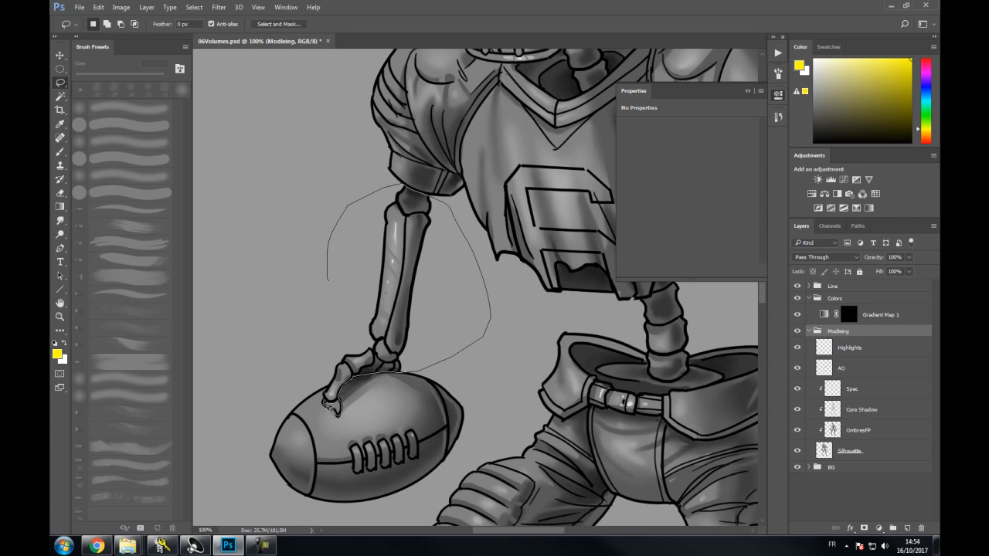
{"action": "left_click_drag", "start_coordinate": [331, 394], "coordinate": [296, 324]}
{"action": "left_click", "coordinate": [824, 451], "text": "ctrl+alt+shift"}
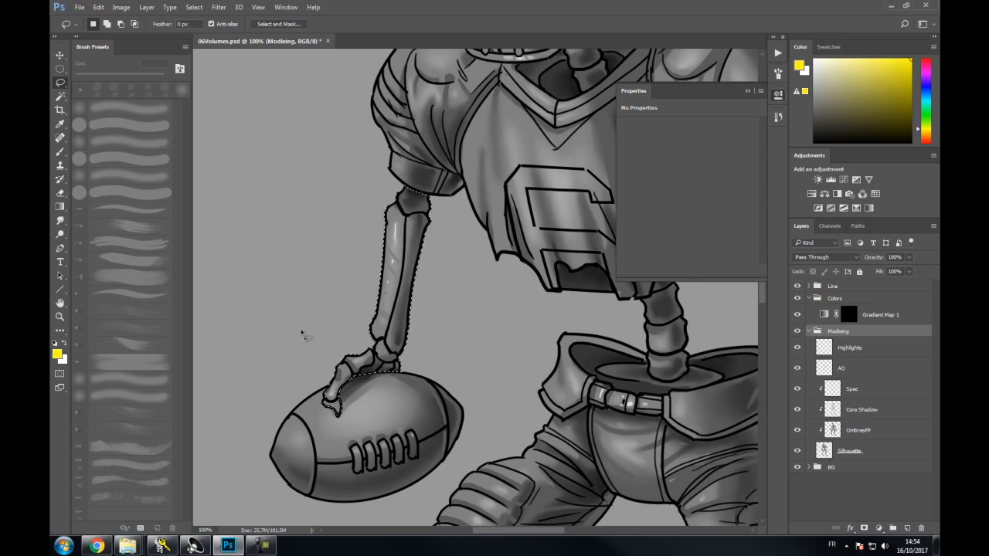
Step: Fill the selected forearm and hand above the football with white on the Gradient Map 1 mask and clear the selection
{"action": "left_click", "coordinate": [849, 316]}
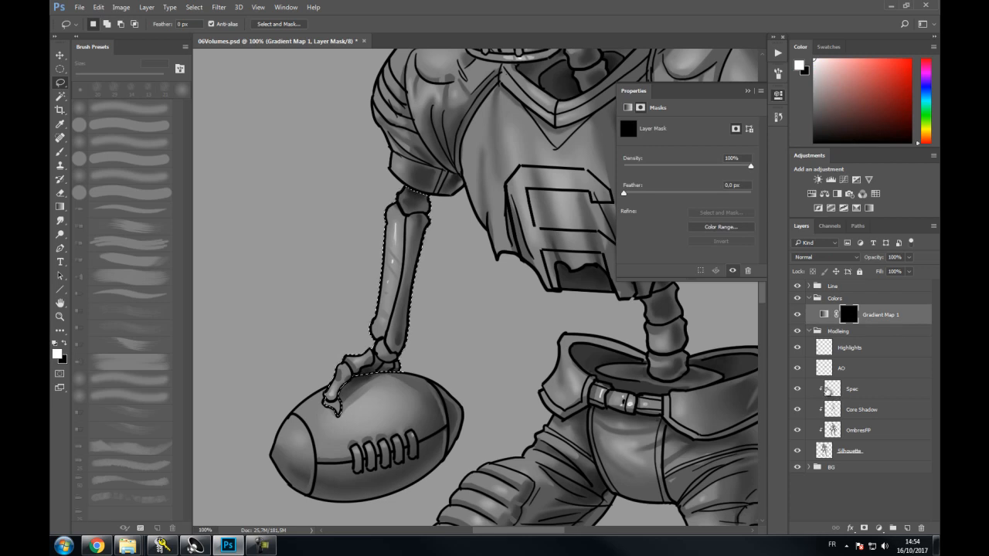
{"action": "key", "text": "alt+BackSpace"}
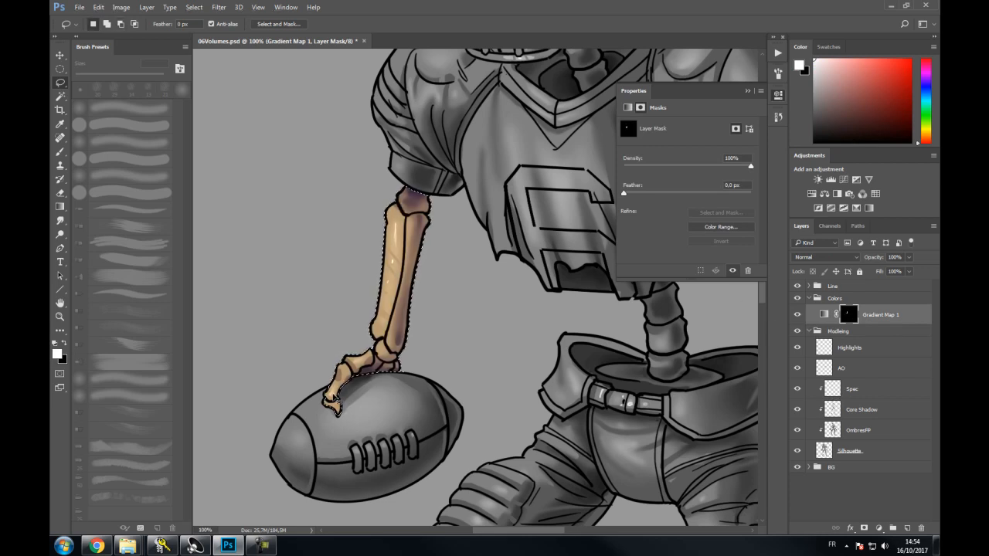
{"action": "key", "text": "ctrl+d"}
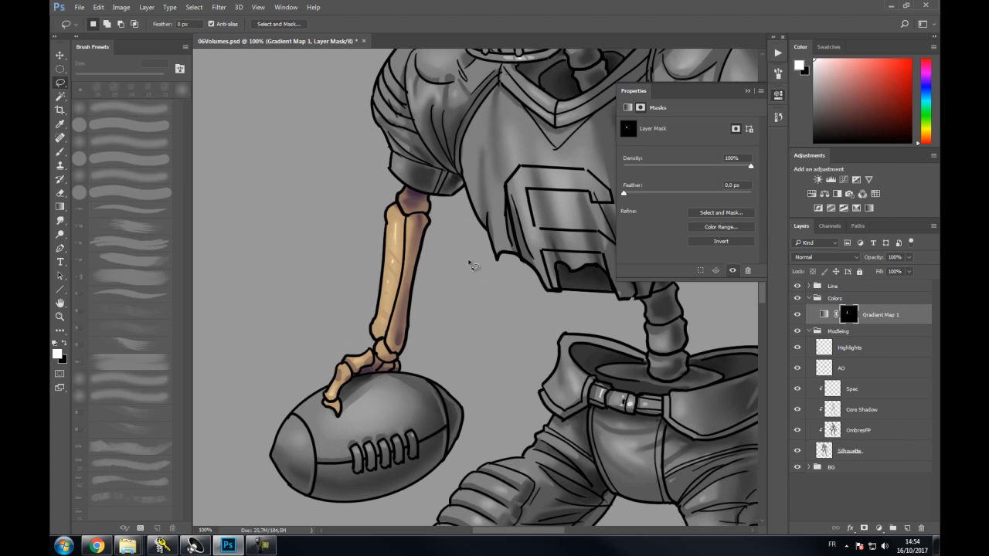
Step: Lasso the exposed spine and waist cavity, intersect with the Silhouette outline, and fill the area white on the Gradient Map 1 mask
{"action": "mouse_move", "coordinate": [525, 329]}
{"action": "left_mouse_down"}
{"action": "mouse_move", "coordinate": [380, 327]}
{"action": "mouse_move", "coordinate": [254, 347]}
{"action": "left_mouse_up"}
{"action": "mouse_move", "coordinate": [344, 323]}
{"action": "left_mouse_down"}
{"action": "mouse_move", "coordinate": [363, 312]}
{"action": "mouse_move", "coordinate": [372, 287]}
{"action": "mouse_move", "coordinate": [424, 354]}
{"action": "mouse_move", "coordinate": [396, 382]}
{"action": "mouse_move", "coordinate": [425, 392]}
{"action": "mouse_move", "coordinate": [398, 410]}
{"action": "mouse_move", "coordinate": [335, 416]}
{"action": "left_mouse_up"}
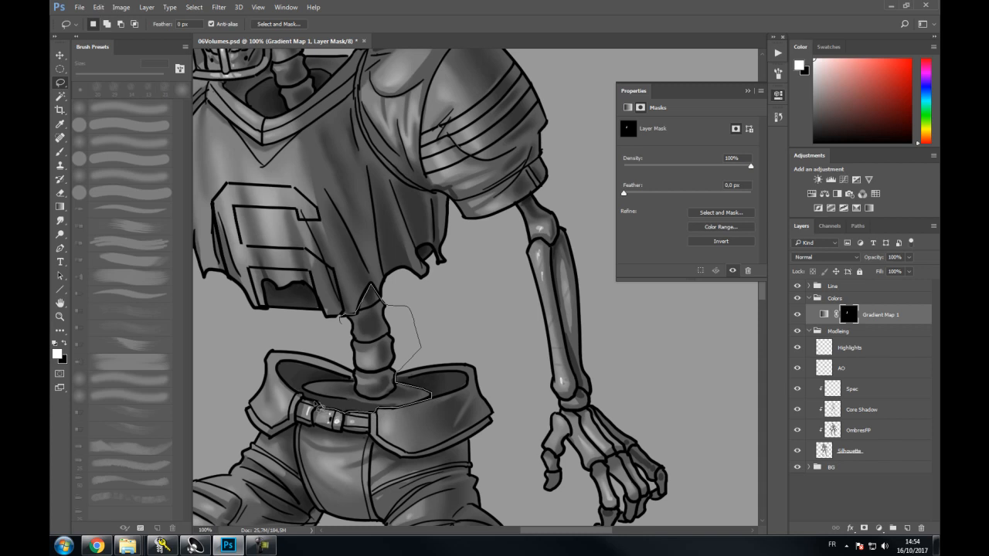
{"action": "mouse_move", "coordinate": [308, 395]}
{"action": "left_mouse_down"}
{"action": "mouse_move", "coordinate": [349, 385]}
{"action": "mouse_move", "coordinate": [334, 345]}
{"action": "mouse_move", "coordinate": [338, 324]}
{"action": "left_mouse_up"}
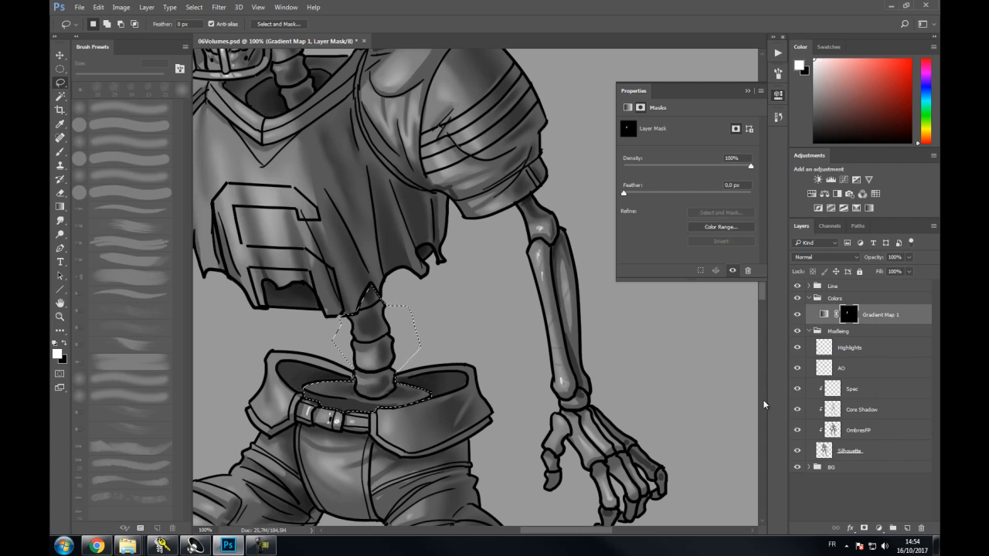
{"action": "left_click", "coordinate": [824, 453], "text": "ctrl+alt+shift"}
{"action": "key", "text": "alt+BackSpace"}
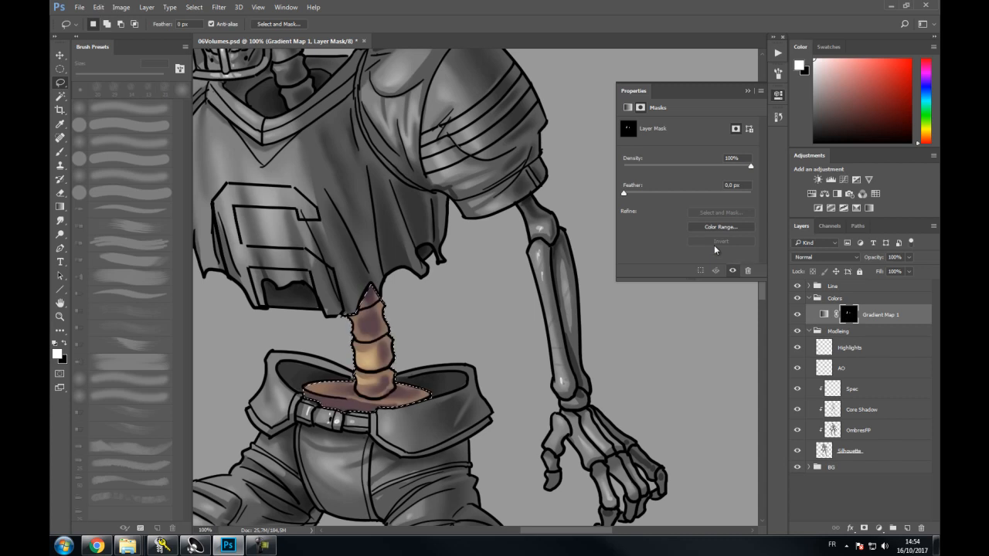
{"action": "key", "text": "ctrl+d"}
Step: Lasso the free arm and open hand, limit the selection to the Silhouette outline, and fill it white on the gradient map mask
{"action": "left_click_drag", "start_coordinate": [409, 241], "coordinate": [324, 211]}
{"action": "mouse_move", "coordinate": [480, 152]}
{"action": "left_mouse_down"}
{"action": "mouse_move", "coordinate": [434, 174]}
{"action": "mouse_move", "coordinate": [412, 219]}
{"action": "mouse_move", "coordinate": [439, 352]}
{"action": "mouse_move", "coordinate": [436, 428]}
{"action": "mouse_move", "coordinate": [465, 490]}
{"action": "mouse_move", "coordinate": [505, 524]}
{"action": "mouse_move", "coordinate": [599, 489]}
{"action": "mouse_move", "coordinate": [567, 343]}
{"action": "mouse_move", "coordinate": [485, 155]}
{"action": "left_mouse_up"}
{"action": "left_click", "coordinate": [824, 452], "text": "ctrl+alt+shift"}
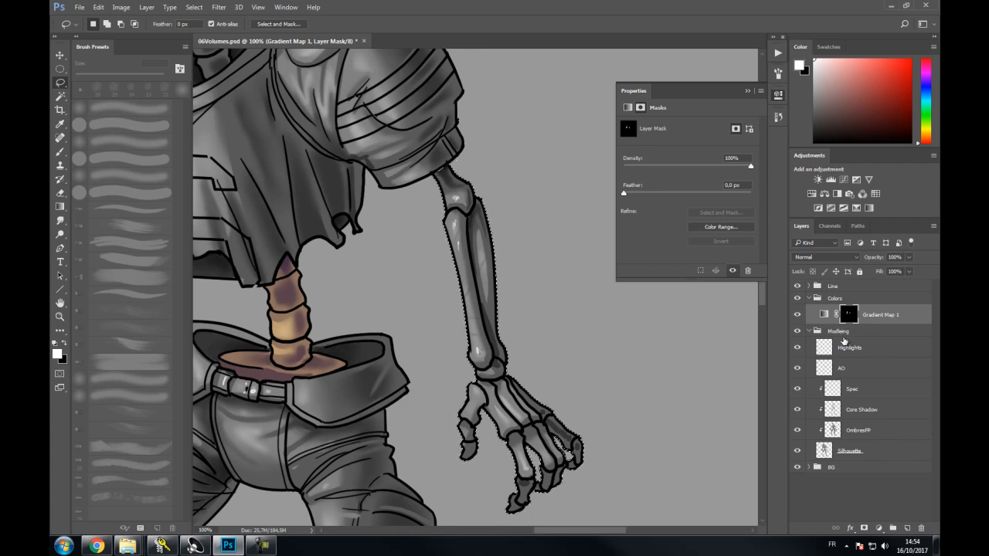
{"action": "key", "text": "alt+BackSpace"}
{"action": "key", "text": "ctrl+d"}
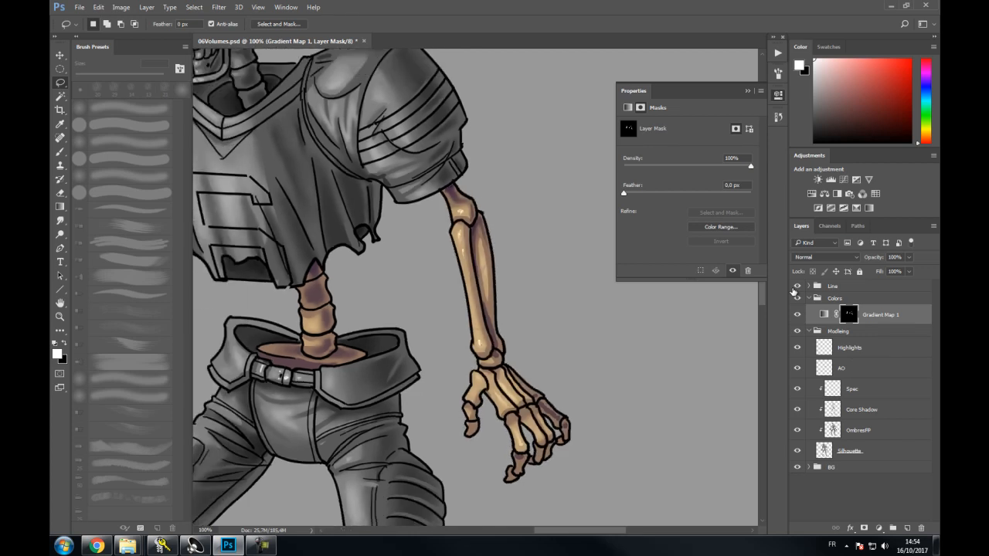
Step: Reveal the bone gradient on the bare lower leg and foot by masking a lasso selection intersected with the Silhouette layer
{"action": "key", "text": "ctrl+minus"}
{"action": "key", "text": "ctrl+minus"}
{"action": "key", "text": "ctrl+minus"}
{"action": "left_click_drag", "start_coordinate": [271, 426], "coordinate": [295, 306]}
{"action": "left_click", "coordinate": [342, 331], "text": "ctrl"}
{"action": "left_click_drag", "start_coordinate": [378, 311], "coordinate": [321, 310]}
{"action": "left_click", "coordinate": [334, 316], "text": "ctrl"}
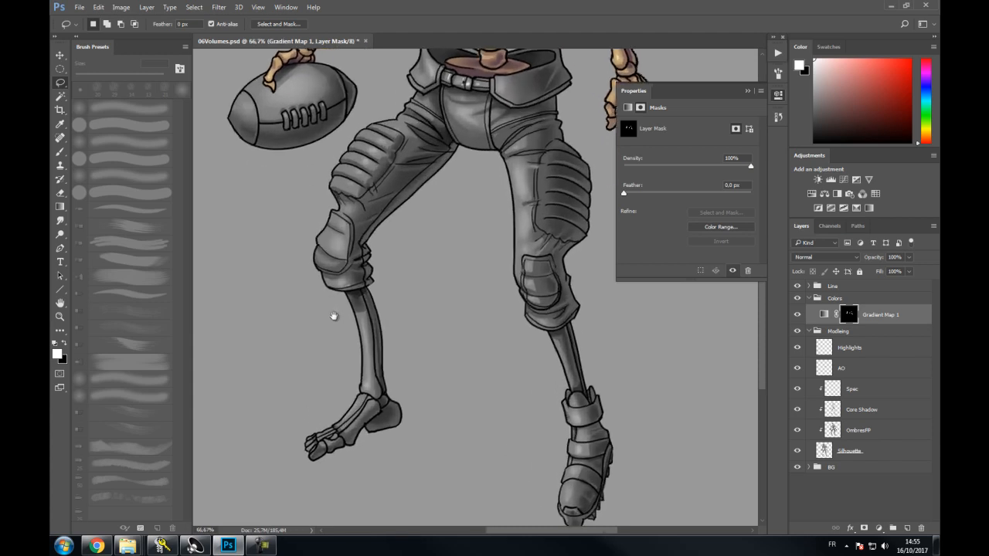
{"action": "mouse_move", "coordinate": [341, 288]}
{"action": "left_mouse_down"}
{"action": "mouse_move", "coordinate": [370, 280]}
{"action": "mouse_move", "coordinate": [456, 347]}
{"action": "mouse_move", "coordinate": [260, 481]}
{"action": "mouse_move", "coordinate": [245, 432]}
{"action": "left_mouse_up"}
{"action": "left_click", "coordinate": [824, 451], "text": "ctrl+alt+shift"}
{"action": "key", "text": "alt+BackSpace"}
{"action": "key", "text": "ctrl+d"}
Step: Lasso the shin bone above the boot, intersect it with the Silhouette outline, and fill it white on the mask
{"action": "left_click_drag", "start_coordinate": [456, 366], "coordinate": [301, 366]}
{"action": "left_click", "coordinate": [401, 337], "text": "ctrl"}
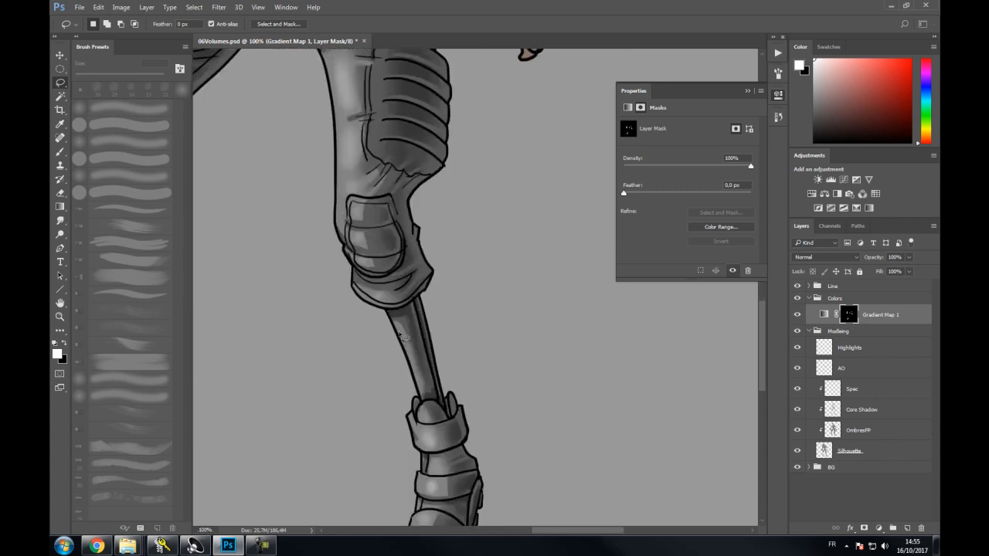
{"action": "mouse_move", "coordinate": [369, 310]}
{"action": "left_mouse_down"}
{"action": "mouse_move", "coordinate": [441, 301]}
{"action": "mouse_move", "coordinate": [451, 414]}
{"action": "mouse_move", "coordinate": [361, 340]}
{"action": "mouse_move", "coordinate": [371, 311]}
{"action": "left_mouse_up"}
{"action": "left_click", "coordinate": [824, 453], "text": "ctrl+alt+shift"}
{"action": "key", "text": "alt+BackSpace"}
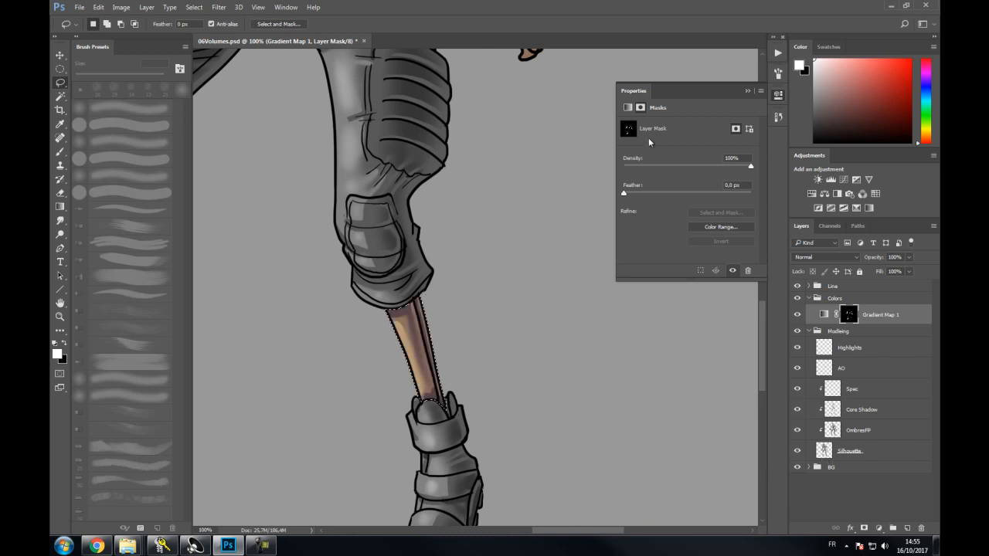
Step: Lasso the upper skull visible between the helmet's face-guard bars and fill it white on the Gradient Map 1 mask
{"action": "key", "text": "ctrl+0"}
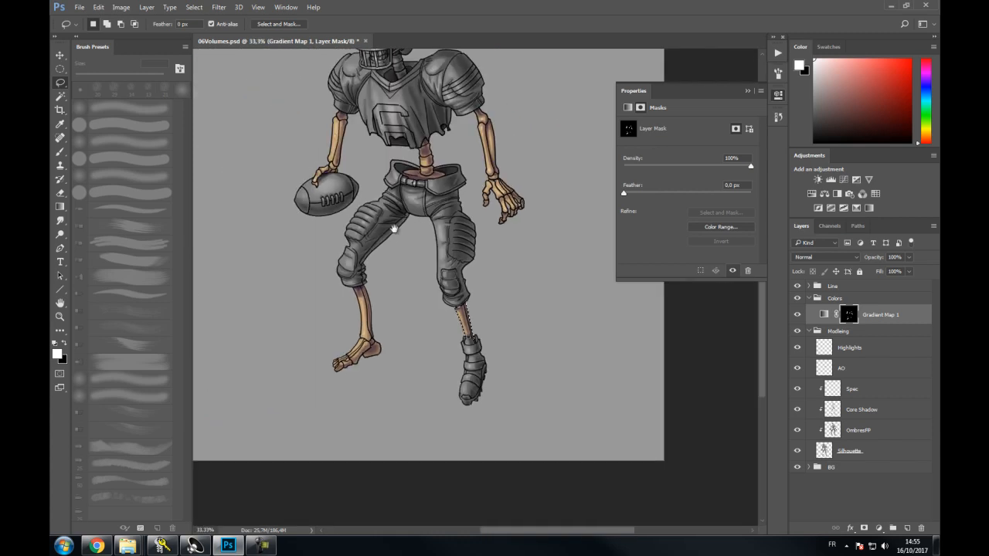
{"action": "left_click_drag", "start_coordinate": [381, 255], "coordinate": [404, 324]}
{"action": "scroll", "coordinate": [403, 216], "scroll_direction": "up", "scroll_amount": 4}
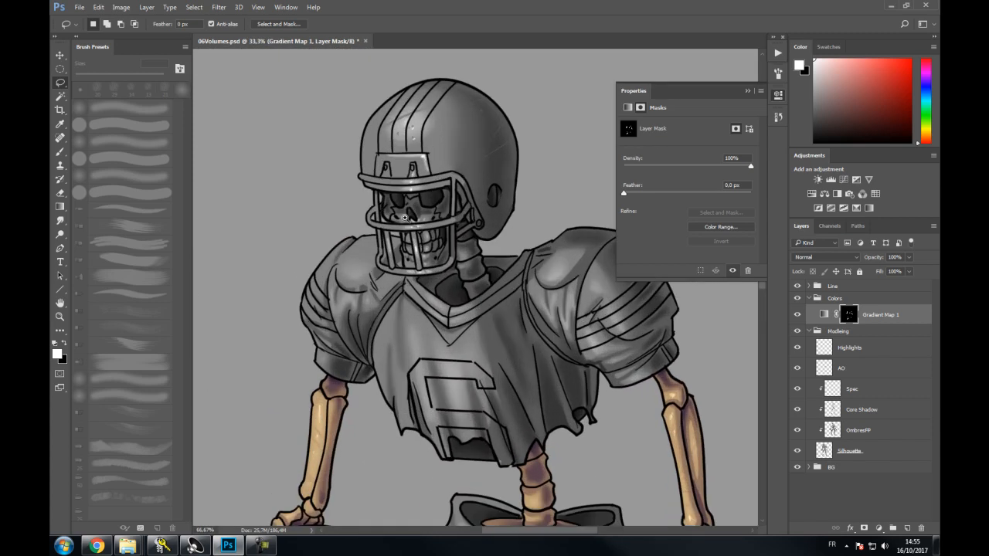
{"action": "left_click_drag", "start_coordinate": [433, 218], "coordinate": [344, 221]}
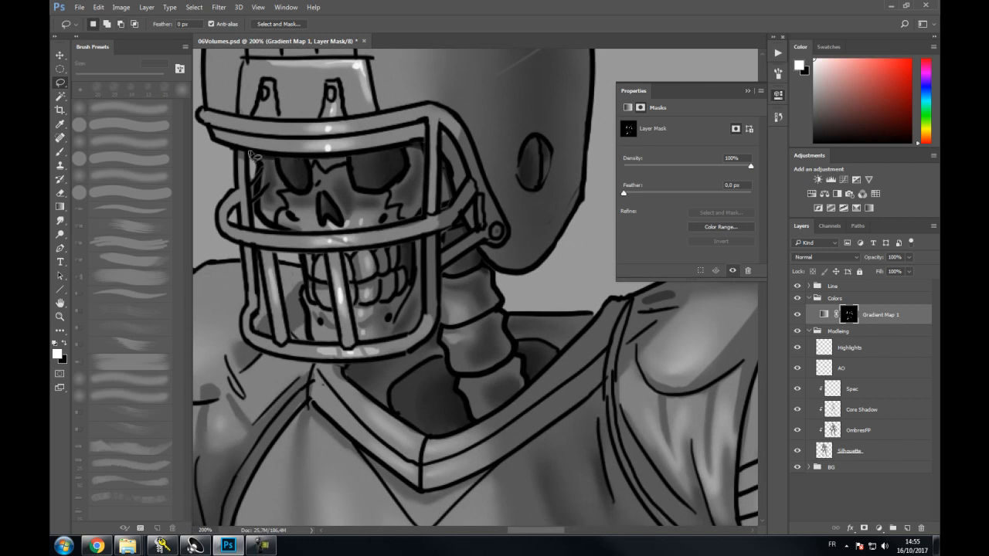
{"action": "mouse_move", "coordinate": [250, 153]}
{"action": "left_mouse_down"}
{"action": "mouse_move", "coordinate": [427, 144]}
{"action": "mouse_move", "coordinate": [433, 220]}
{"action": "mouse_move", "coordinate": [356, 237]}
{"action": "mouse_move", "coordinate": [285, 231]}
{"action": "mouse_move", "coordinate": [259, 208]}
{"action": "mouse_move", "coordinate": [255, 166]}
{"action": "mouse_move", "coordinate": [275, 159]}
{"action": "left_mouse_up"}
{"action": "key", "text": "alt+BackSpace"}
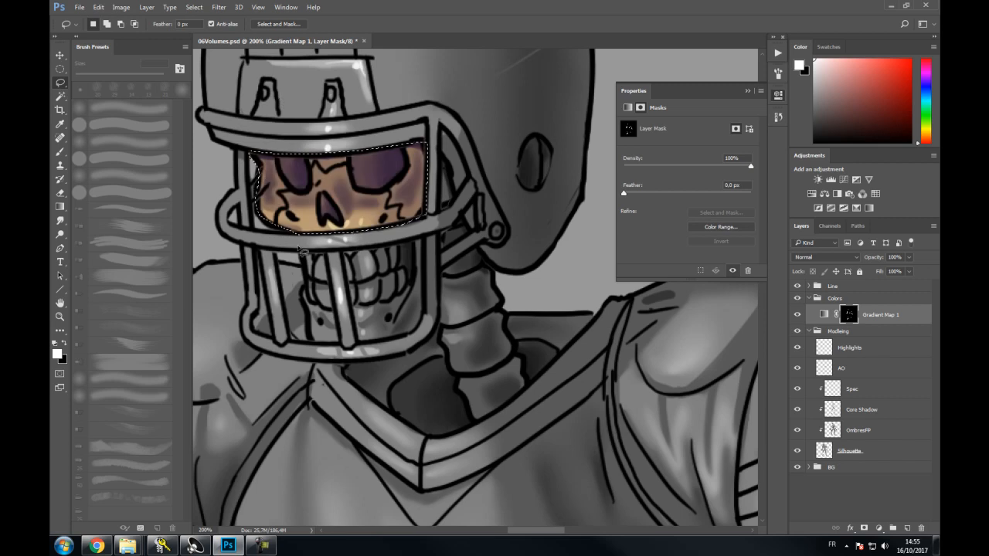
Step: Lasso the teeth and jaw sections between the vertical face-guard bars and fill each one white on the mask
{"action": "mouse_move", "coordinate": [301, 251]}
{"action": "left_mouse_down"}
{"action": "mouse_move", "coordinate": [316, 350]}
{"action": "mouse_move", "coordinate": [344, 347]}
{"action": "mouse_move", "coordinate": [321, 253]}
{"action": "mouse_move", "coordinate": [344, 252]}
{"action": "mouse_move", "coordinate": [371, 354]}
{"action": "mouse_move", "coordinate": [361, 347]}
{"action": "mouse_move", "coordinate": [391, 344]}
{"action": "left_mouse_up"}
{"action": "key", "text": "alt+BackSpace"}
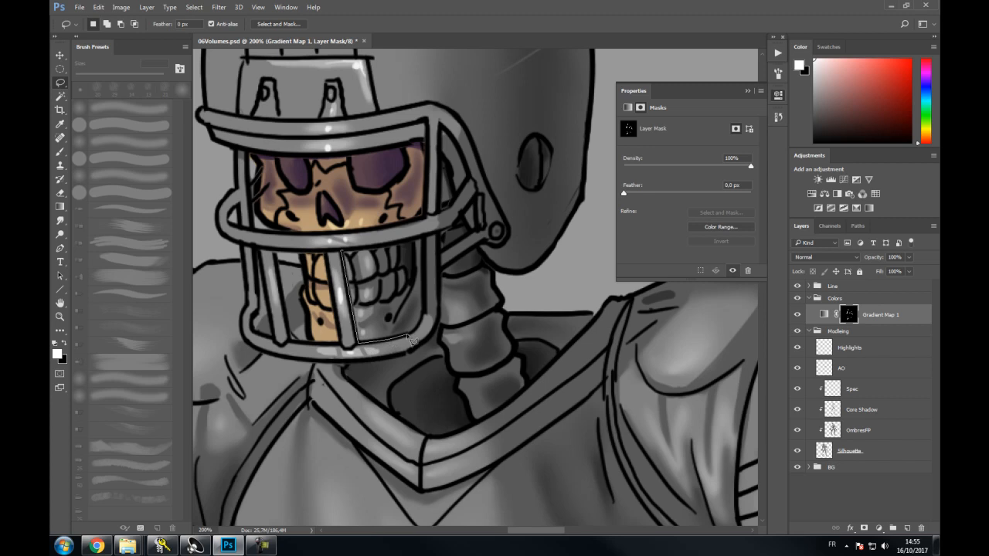
{"action": "mouse_move", "coordinate": [427, 313]}
{"action": "left_mouse_down"}
{"action": "mouse_move", "coordinate": [423, 239]}
{"action": "mouse_move", "coordinate": [347, 253]}
{"action": "left_mouse_up"}
{"action": "key", "text": "alt+BackSpace"}
Step: Lasso the small skull areas behind the side bars of the face guard and fill them white on the mask
{"action": "mouse_move", "coordinate": [443, 169]}
{"action": "left_mouse_down"}
{"action": "mouse_move", "coordinate": [441, 210]}
{"action": "mouse_move", "coordinate": [452, 211]}
{"action": "mouse_move", "coordinate": [459, 197]}
{"action": "mouse_move", "coordinate": [430, 156]}
{"action": "left_mouse_up"}
{"action": "key", "text": "alt+BackSpace"}
{"action": "mouse_move", "coordinate": [465, 216]}
{"action": "left_mouse_down"}
{"action": "mouse_move", "coordinate": [445, 236]}
{"action": "mouse_move", "coordinate": [446, 258]}
{"action": "mouse_move", "coordinate": [476, 241]}
{"action": "mouse_move", "coordinate": [448, 213]}
{"action": "left_mouse_up"}
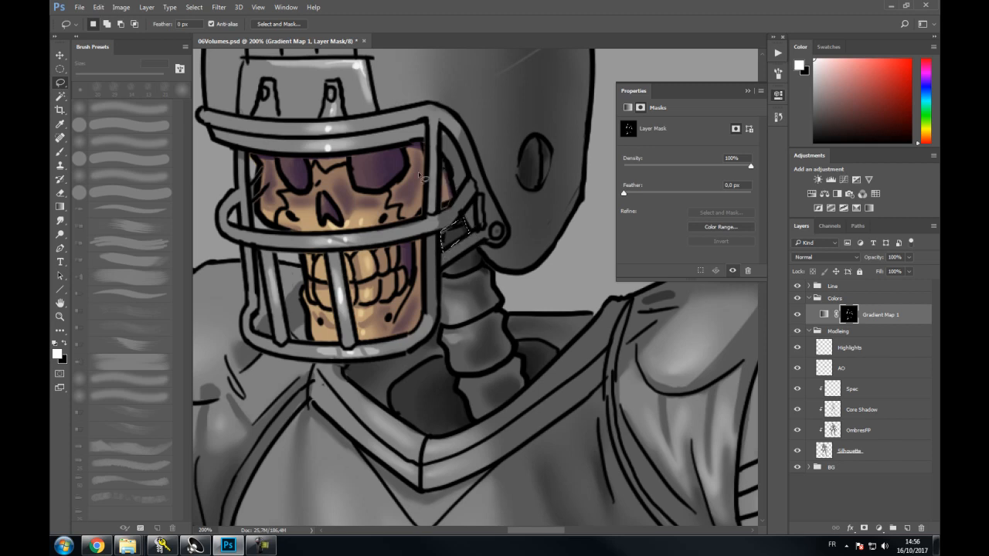
{"action": "key", "text": "alt+BackSpace"}
{"action": "key", "text": "ctrl+d"}
Step: Lasso the neck vertebrae between helmet and collar, fill them white on the gradient map mask, and clear the selection
{"action": "mouse_move", "coordinate": [480, 249]}
{"action": "left_mouse_down"}
{"action": "mouse_move", "coordinate": [440, 272]}
{"action": "mouse_move", "coordinate": [440, 343]}
{"action": "mouse_move", "coordinate": [478, 425]}
{"action": "mouse_move", "coordinate": [529, 390]}
{"action": "mouse_move", "coordinate": [491, 262]}
{"action": "left_mouse_up"}
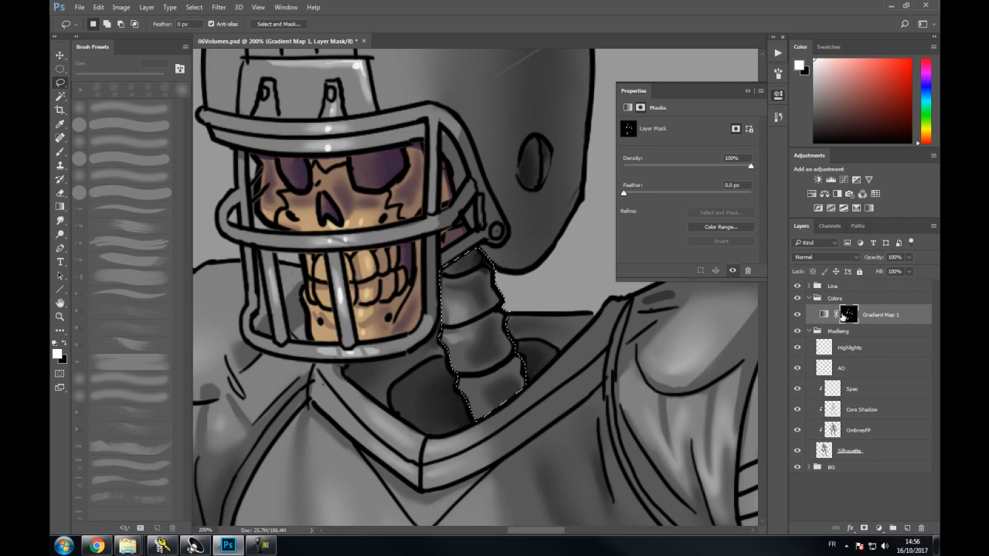
{"action": "key", "text": "alt+BackSpace"}
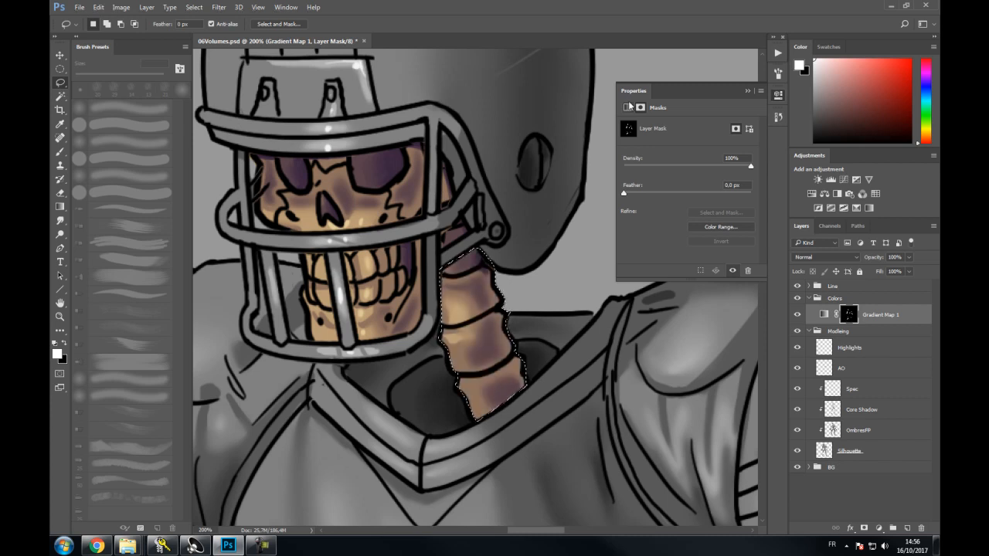
{"action": "key", "text": "ctrl+minus"}
{"action": "key", "text": "ctrl+minus"}
{"action": "key", "text": "ctrl+minus"}
{"action": "key", "text": "ctrl+minus"}
{"action": "key", "text": "ctrl+minus"}
{"action": "key", "text": "ctrl+d"}
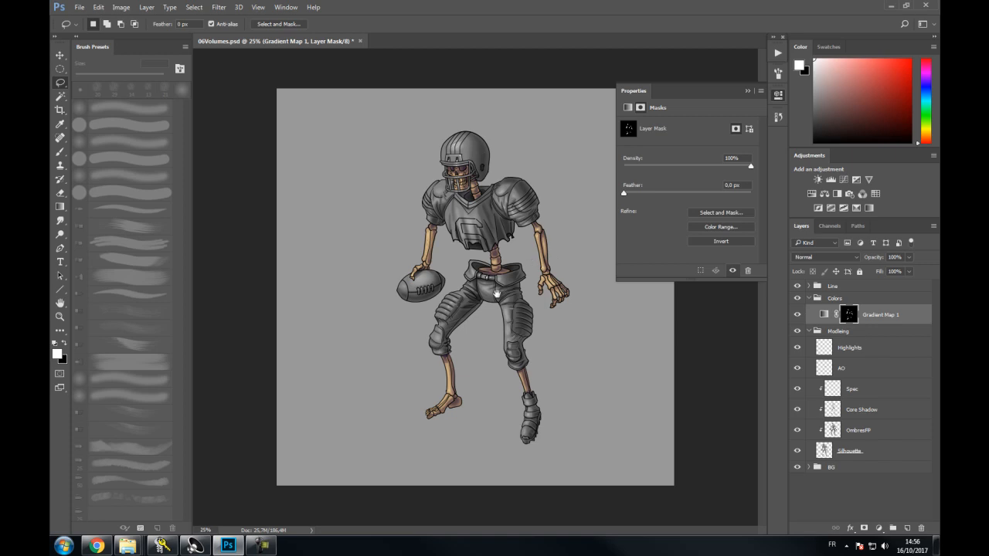
Step: Switch to full screen mode with the menu bar and frame the whole skeleton player
{"action": "key", "text": "f"}
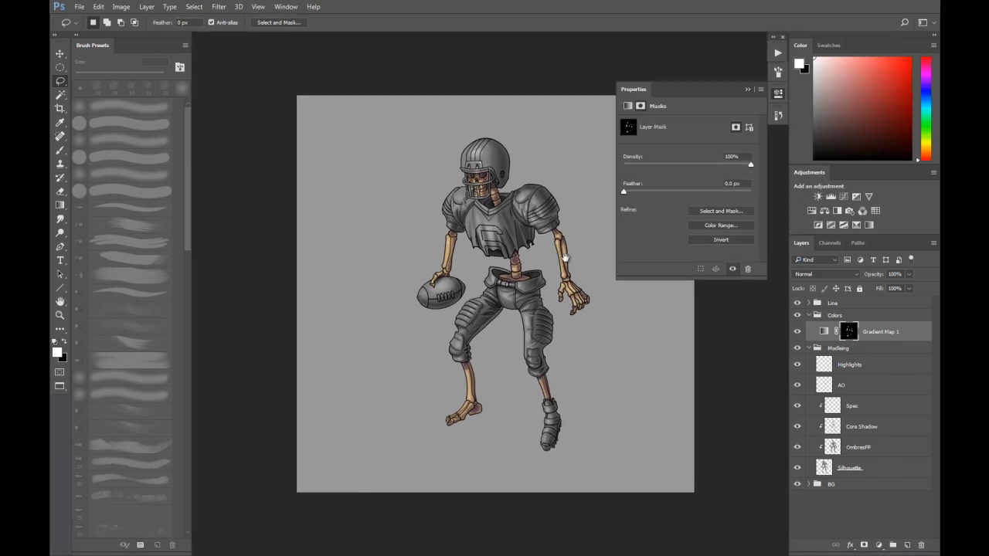
{"action": "left_click_drag", "start_coordinate": [559, 224], "coordinate": [519, 230]}
{"action": "left_click", "coordinate": [527, 238], "text": "ctrl"}
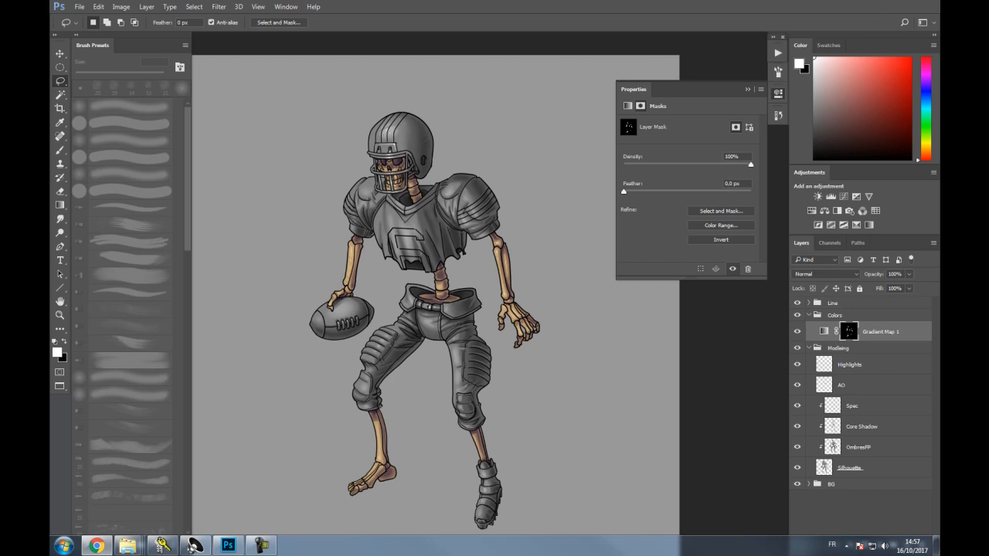
Step: Switch to Adobe Color CC in the browser and set the palette's base colour to blue RGB 19, 84, 161
{"action": "key", "text": "alt+Tab"}
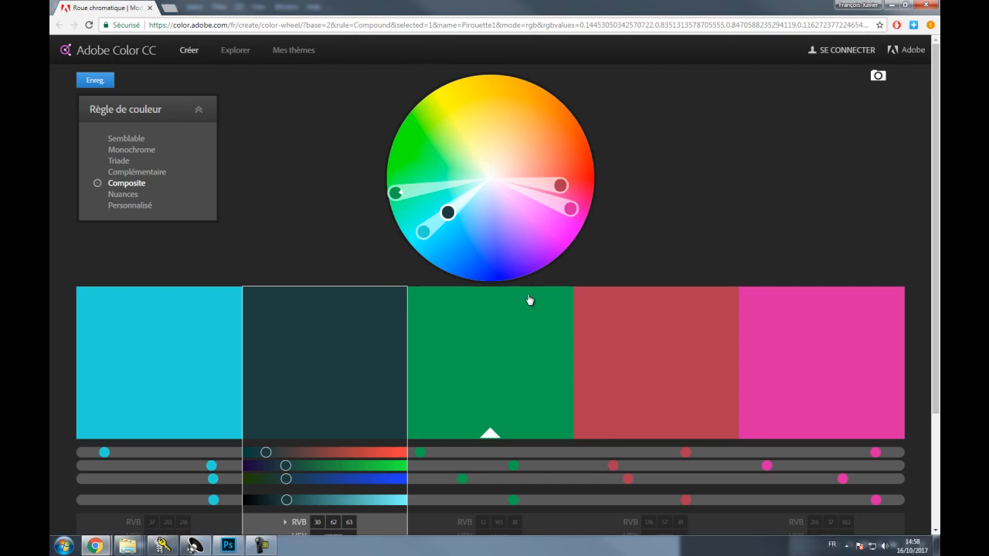
{"action": "left_click", "coordinate": [489, 333]}
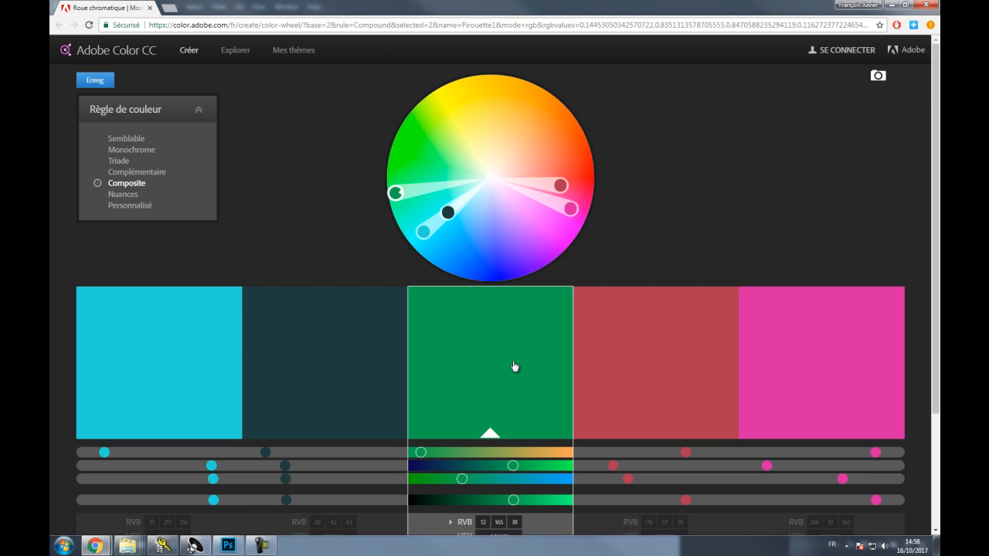
{"action": "left_click", "coordinate": [469, 466]}
{"action": "left_click_drag", "start_coordinate": [460, 469], "coordinate": [505, 501]}
{"action": "left_click_drag", "start_coordinate": [421, 453], "coordinate": [468, 469]}
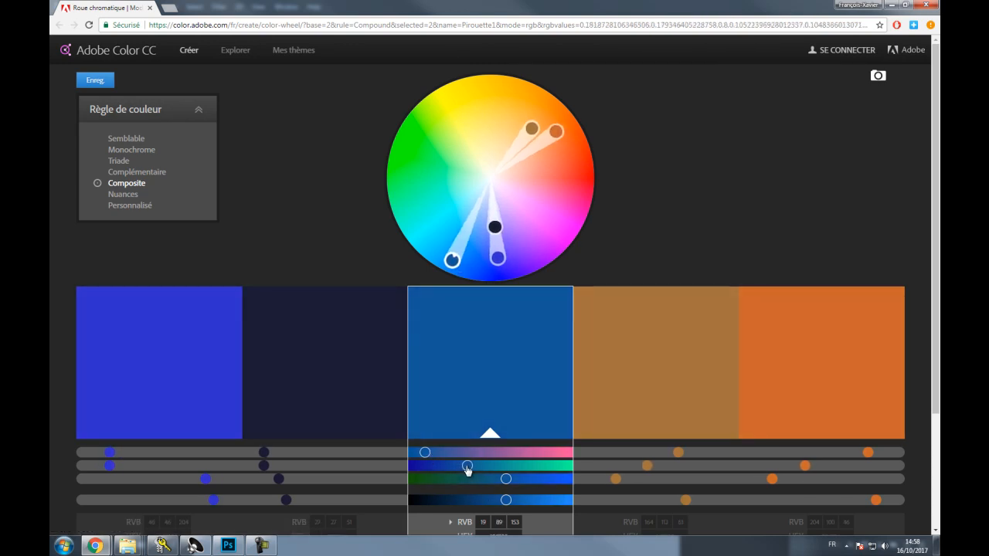
{"action": "left_click_drag", "start_coordinate": [507, 480], "coordinate": [462, 470]}
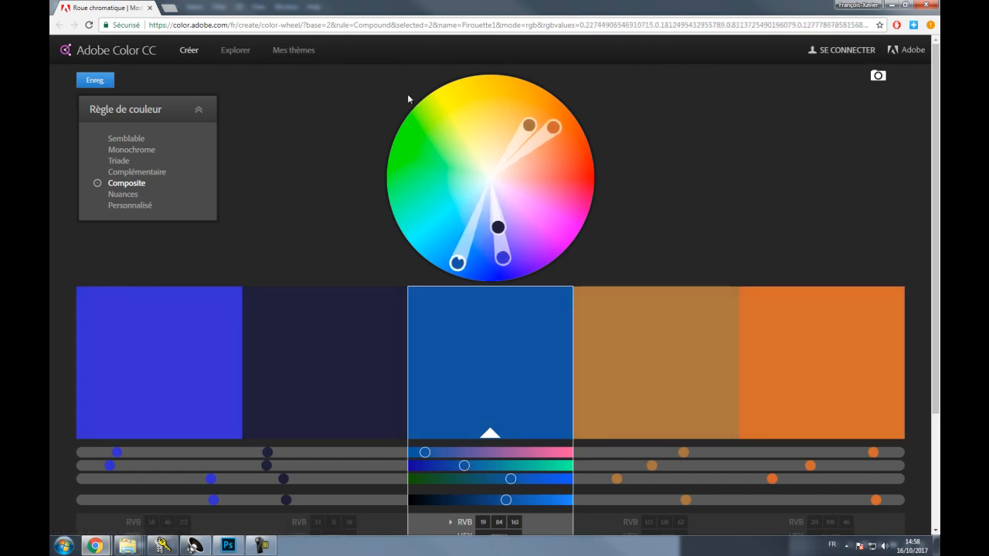
Step: Compare the Semblable, Monochrome, Triade and Complémentaire colour rules for the blue base colour, finishing on Composite
{"action": "left_click", "coordinate": [138, 142]}
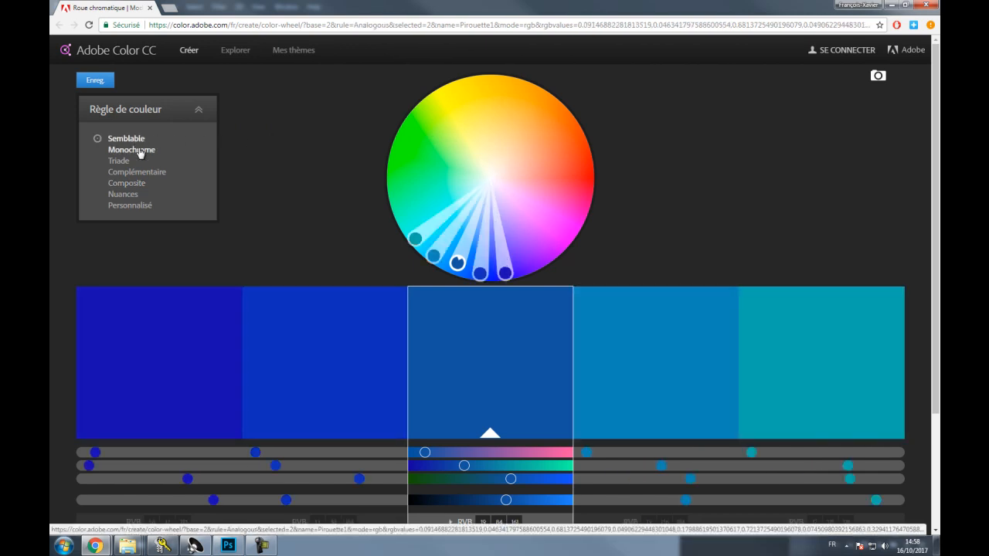
{"action": "left_click", "coordinate": [140, 152]}
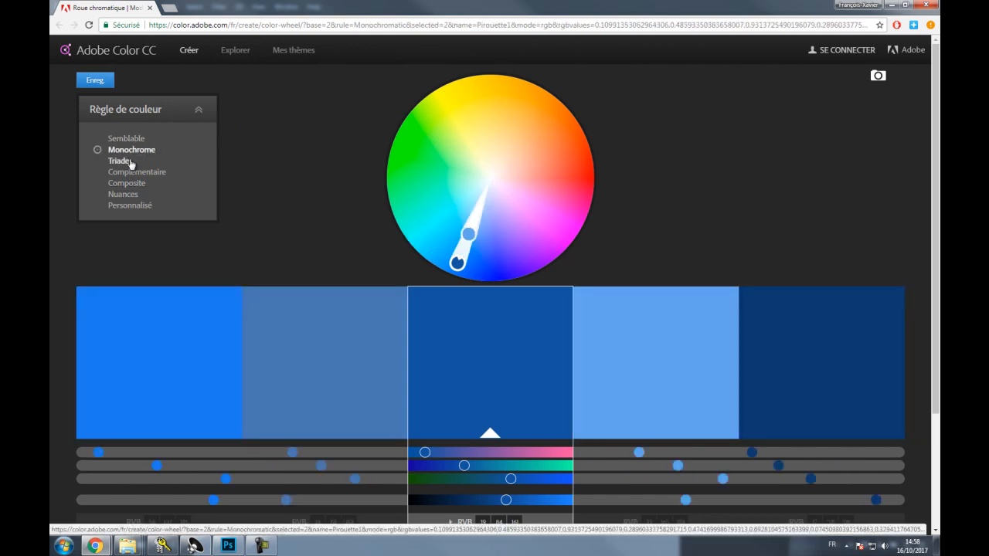
{"action": "left_click", "coordinate": [131, 163]}
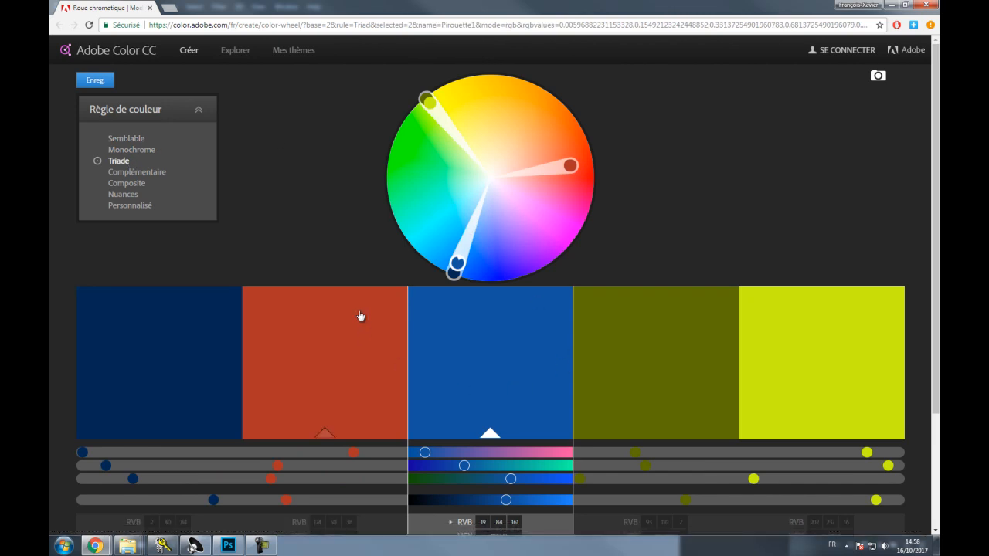
{"action": "left_click", "coordinate": [135, 173]}
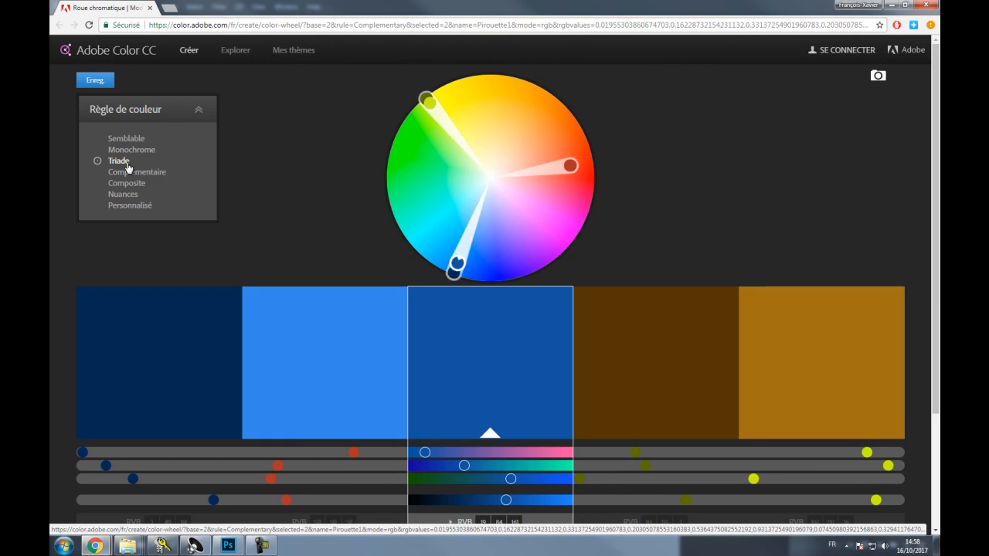
{"action": "left_click", "coordinate": [123, 161]}
{"action": "left_click", "coordinate": [130, 184]}
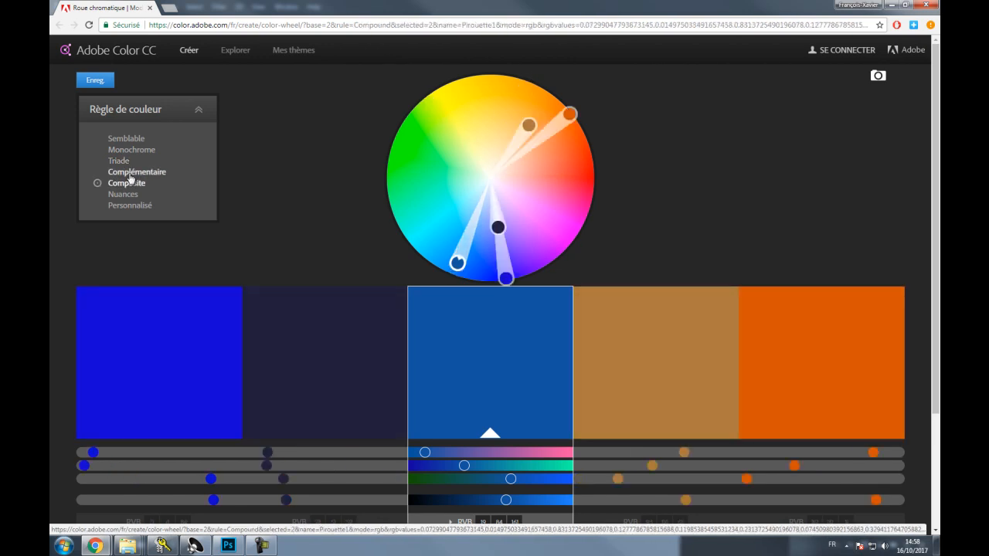
{"action": "left_click", "coordinate": [130, 173]}
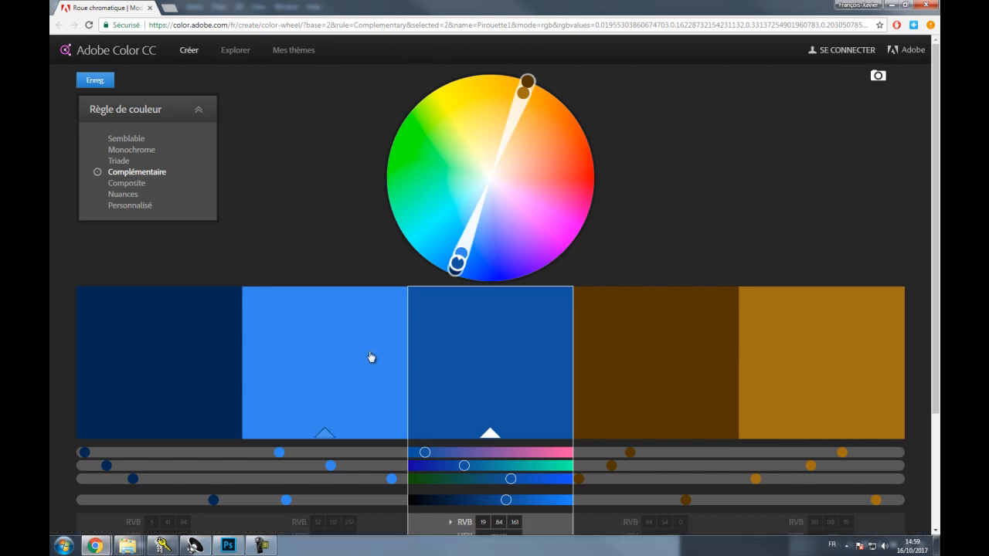
{"action": "left_click", "coordinate": [125, 164]}
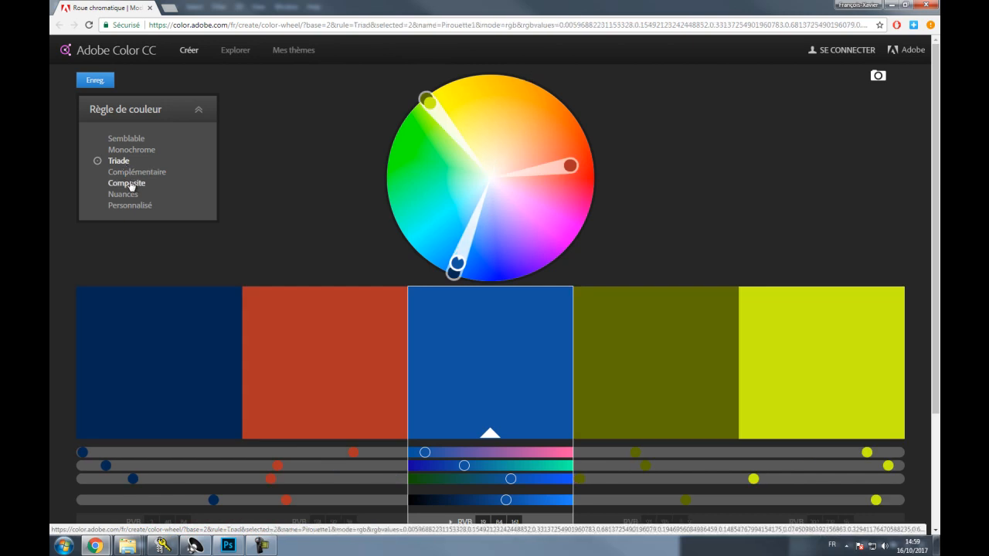
{"action": "left_click", "coordinate": [131, 174]}
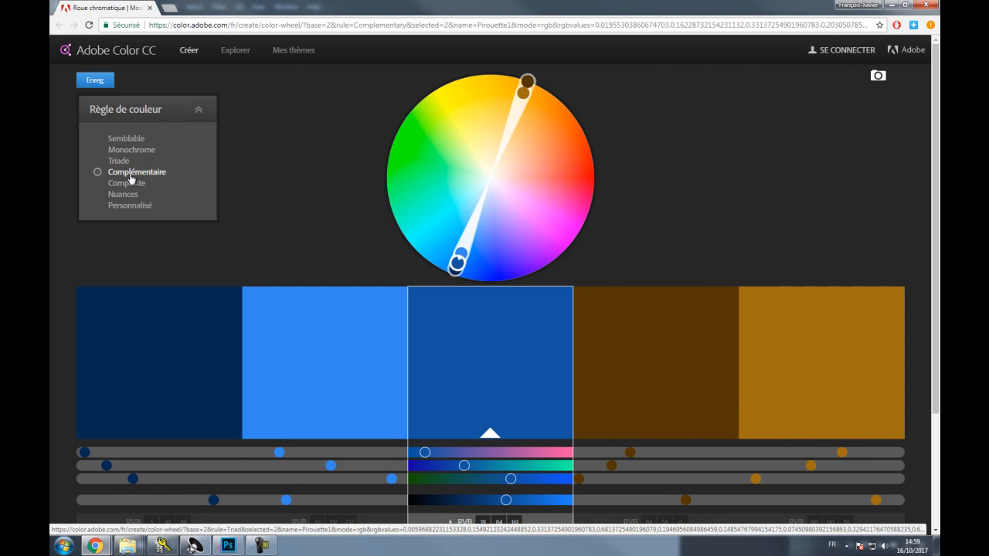
{"action": "left_click", "coordinate": [132, 184]}
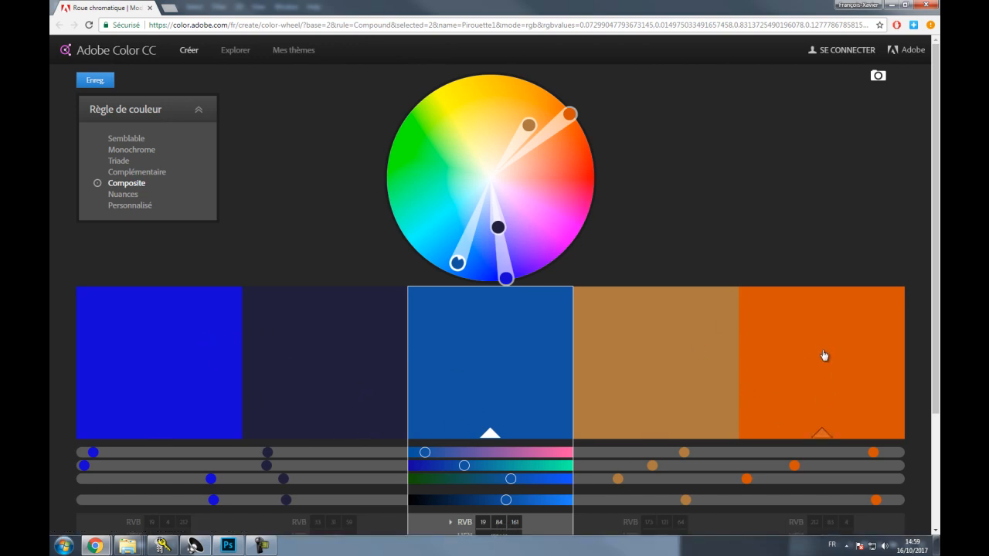
Step: Compare the Monochrome and Triade colour rules for the blue base colour, and apply the Complémentaire rule
{"action": "left_click", "coordinate": [129, 155]}
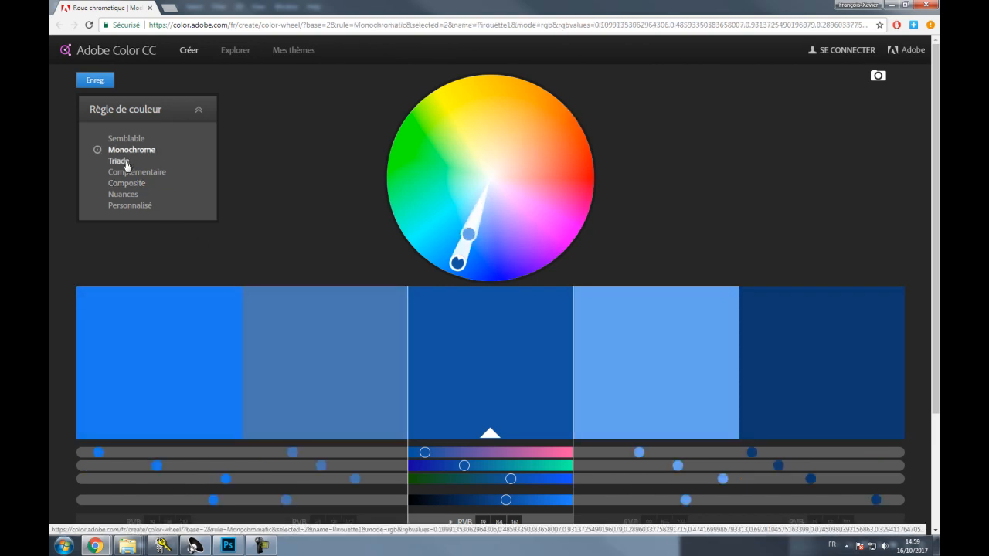
{"action": "left_click", "coordinate": [127, 165]}
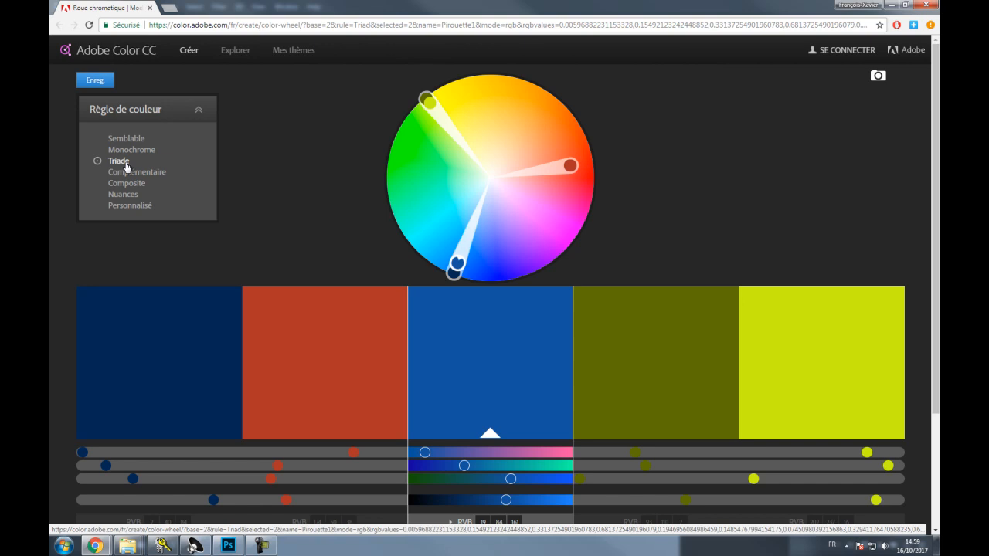
{"action": "left_click", "coordinate": [129, 173]}
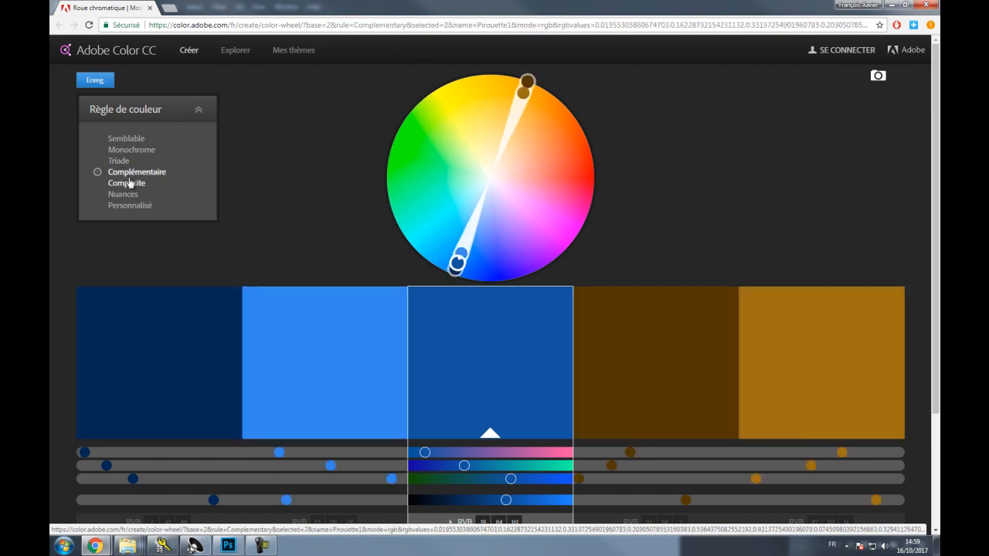
Step: Lighten the base blue of the complementary palette to RGB 49, 101, 170
{"action": "left_click_drag", "start_coordinate": [426, 454], "coordinate": [428, 455]}
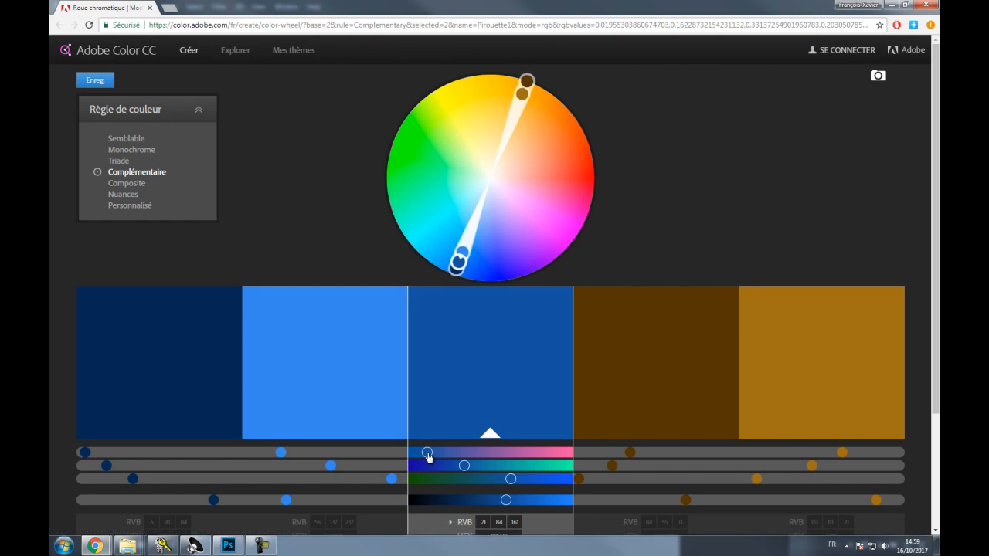
{"action": "mouse_move", "coordinate": [506, 500]}
{"action": "left_mouse_down"}
{"action": "mouse_move", "coordinate": [517, 503]}
{"action": "mouse_move", "coordinate": [517, 480]}
{"action": "mouse_move", "coordinate": [421, 454]}
{"action": "mouse_move", "coordinate": [514, 482]}
{"action": "mouse_move", "coordinate": [526, 502]}
{"action": "mouse_move", "coordinate": [513, 501]}
{"action": "left_mouse_up"}
{"action": "left_click_drag", "start_coordinate": [422, 453], "coordinate": [444, 454]}
{"action": "mouse_move", "coordinate": [511, 479]}
{"action": "left_mouse_down"}
{"action": "mouse_move", "coordinate": [497, 479]}
{"action": "mouse_move", "coordinate": [530, 481]}
{"action": "mouse_move", "coordinate": [515, 480]}
{"action": "left_mouse_up"}
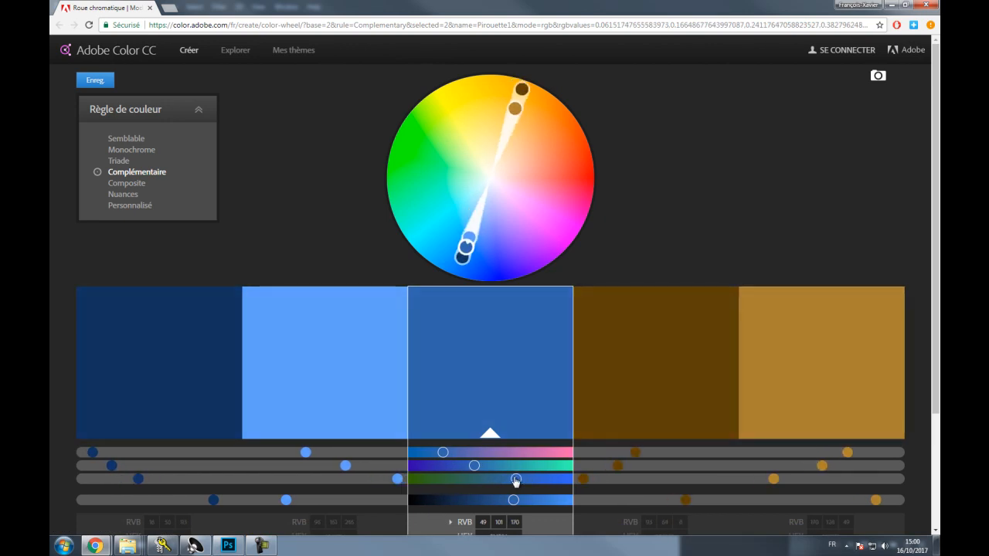
Step: Shift the dark brown's hue toward orange on the colour wheel, and refine the base blue to RGB 41, 109, 170
{"action": "left_click_drag", "start_coordinate": [522, 91], "coordinate": [544, 98]}
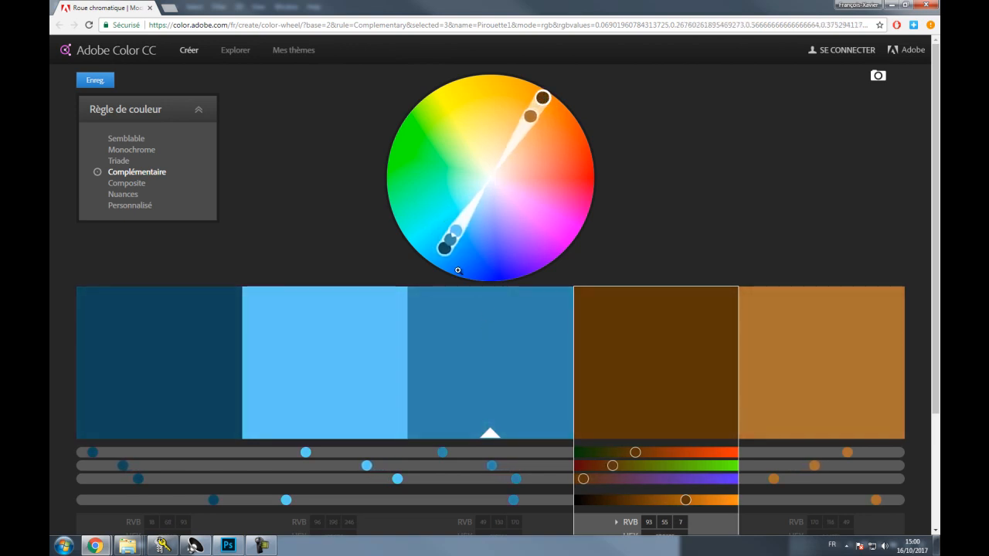
{"action": "left_click", "coordinate": [489, 347]}
{"action": "left_click_drag", "start_coordinate": [492, 466], "coordinate": [477, 471]}
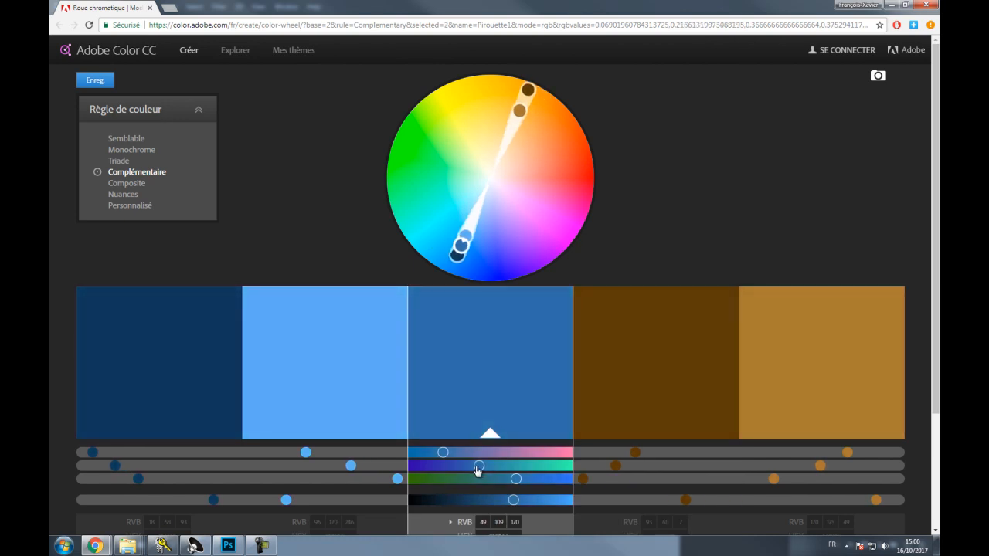
{"action": "left_click_drag", "start_coordinate": [453, 457], "coordinate": [438, 455]}
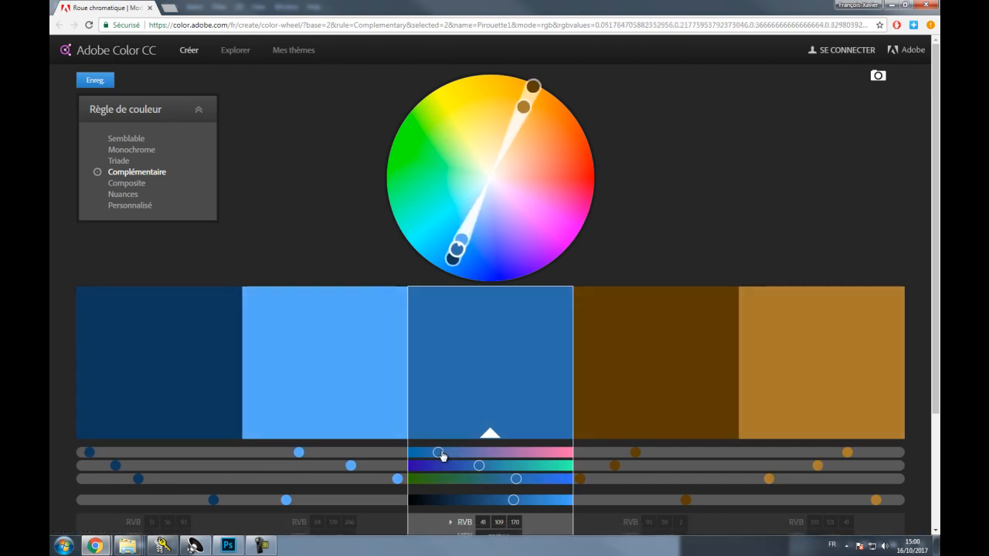
{"action": "left_click", "coordinate": [513, 228]}
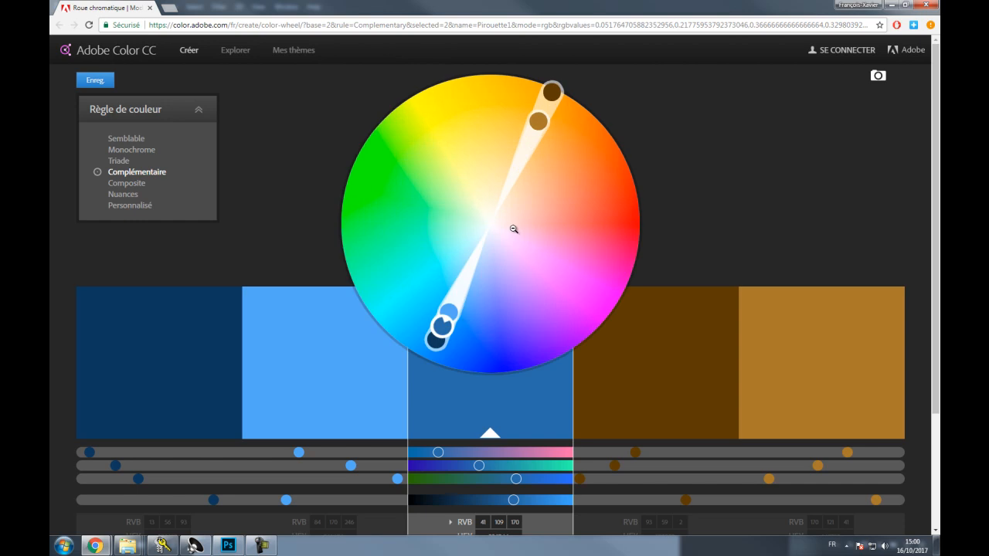
{"action": "left_click", "coordinate": [519, 229]}
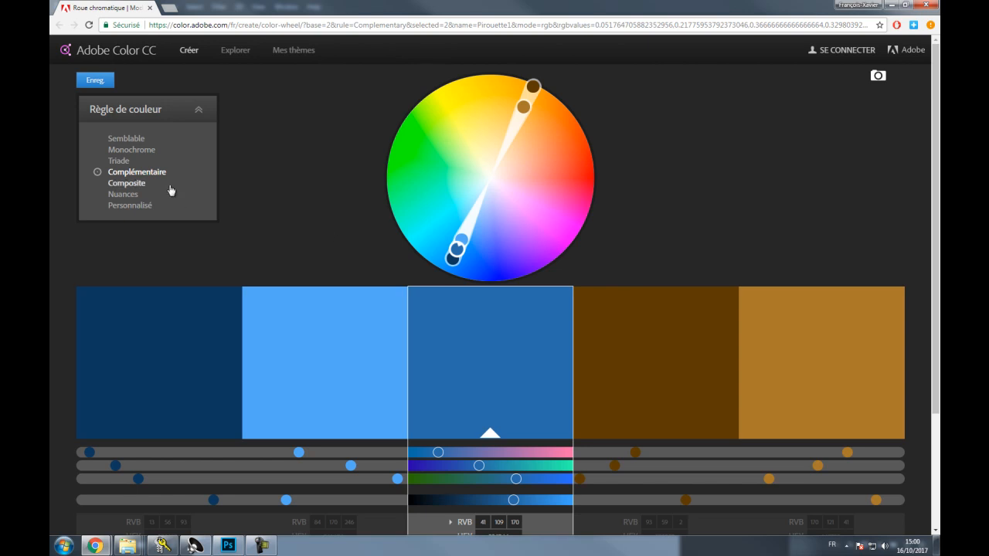
Step: Capture the row of five palette swatches with the Windows snipping tool (Outil Capture)
{"action": "left_click", "coordinate": [65, 545]}
{"action": "left_click", "coordinate": [81, 318]}
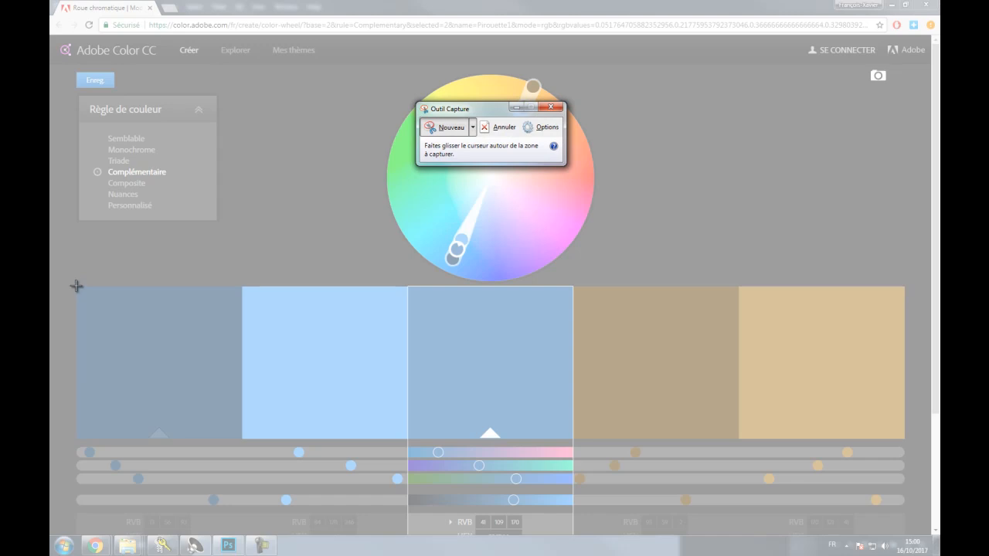
{"action": "left_click_drag", "start_coordinate": [75, 284], "coordinate": [905, 440]}
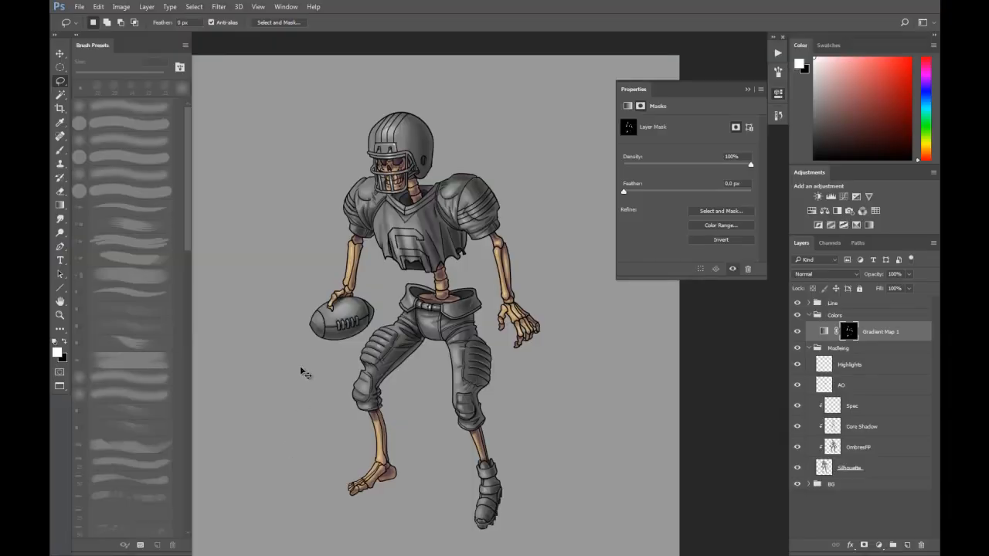
Step: Paste the captured palette into the skeleton player document in Photoshop and place it in the canvas's upper-left area
{"action": "key", "text": "ctrl+v"}
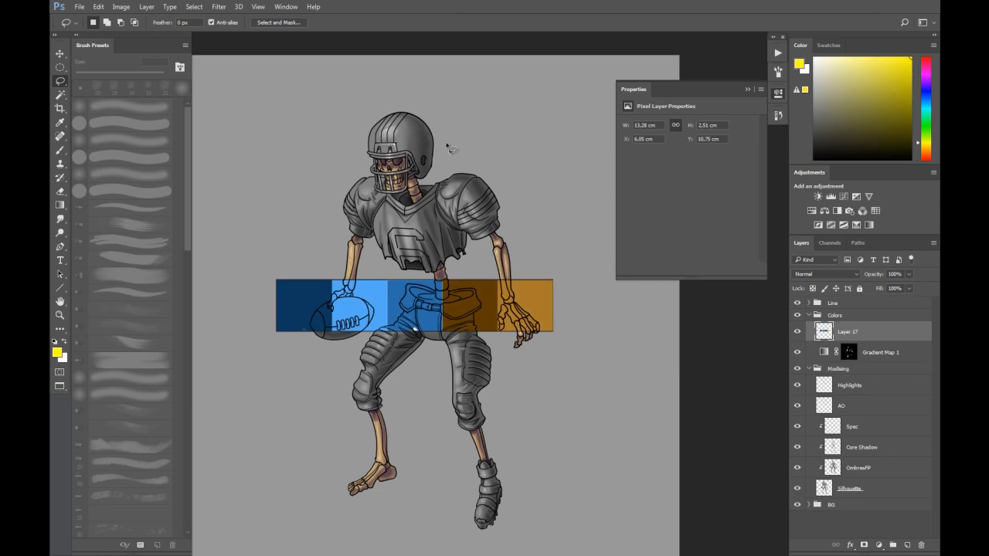
{"action": "left_click_drag", "start_coordinate": [438, 296], "coordinate": [366, 75]}
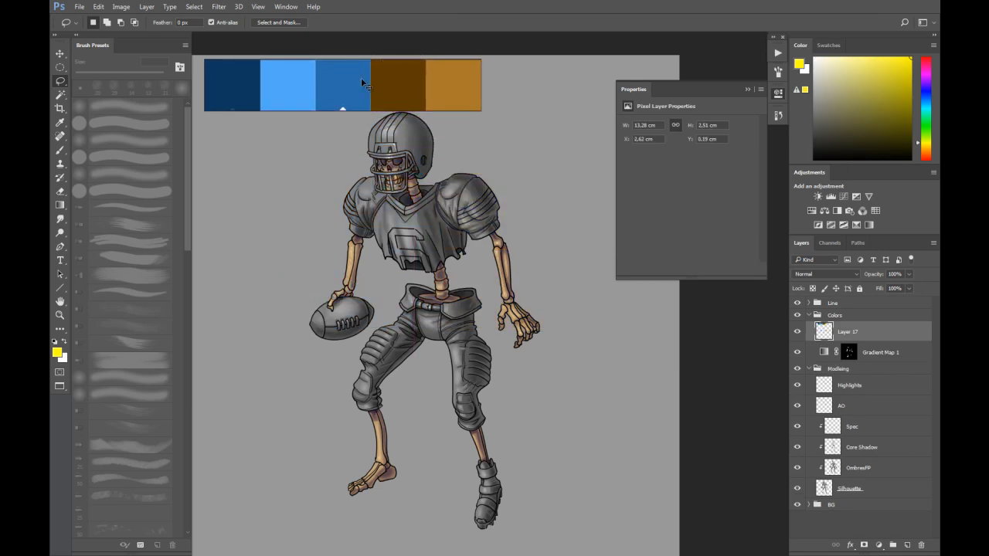
{"action": "left_click_drag", "start_coordinate": [342, 136], "coordinate": [430, 145]}
{"action": "left_click_drag", "start_coordinate": [388, 100], "coordinate": [349, 102]}
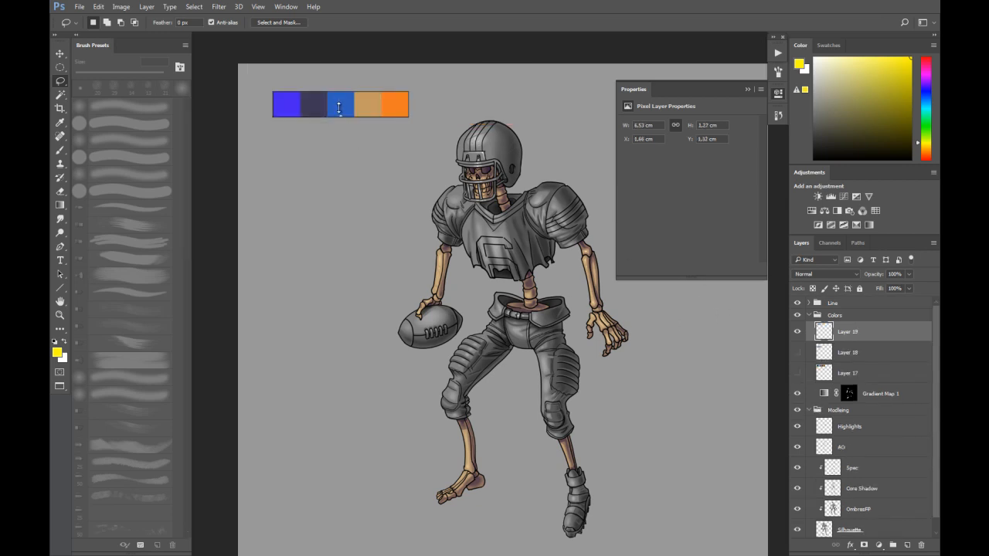
{"action": "left_click", "coordinate": [335, 109]}
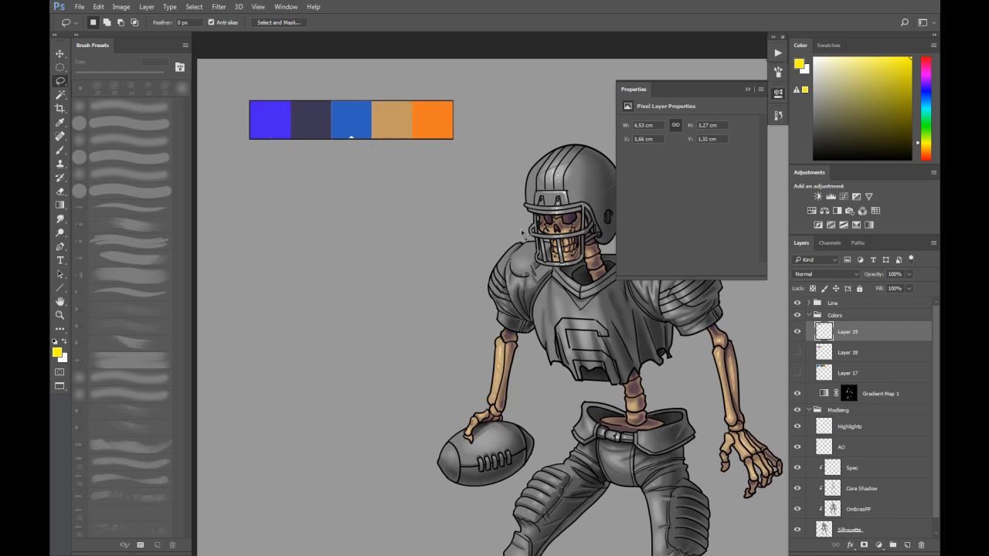
{"action": "left_click_drag", "start_coordinate": [490, 203], "coordinate": [435, 191]}
{"action": "left_click_drag", "start_coordinate": [382, 270], "coordinate": [385, 266]}
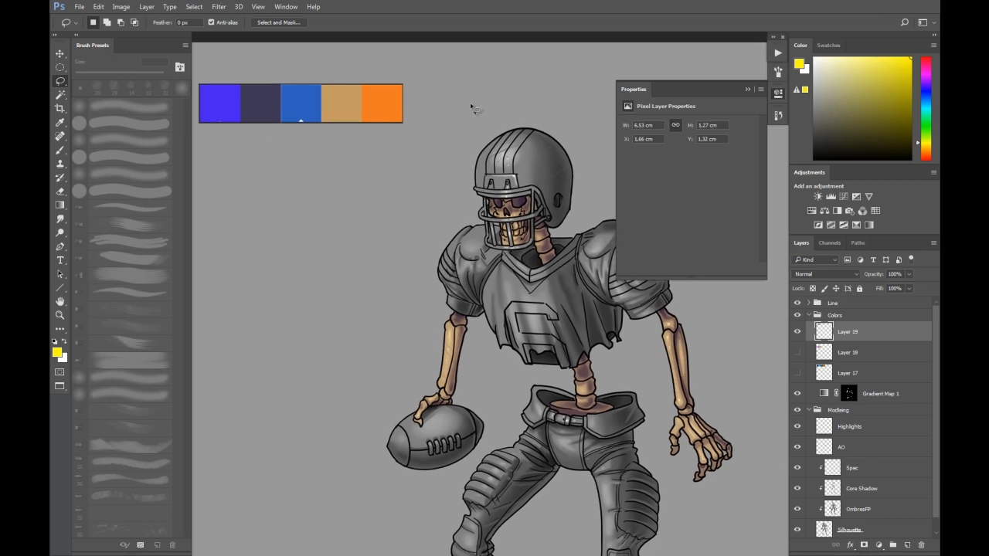
{"action": "key", "text": "ctrl+minus"}
{"action": "key", "text": "ctrl+minus"}
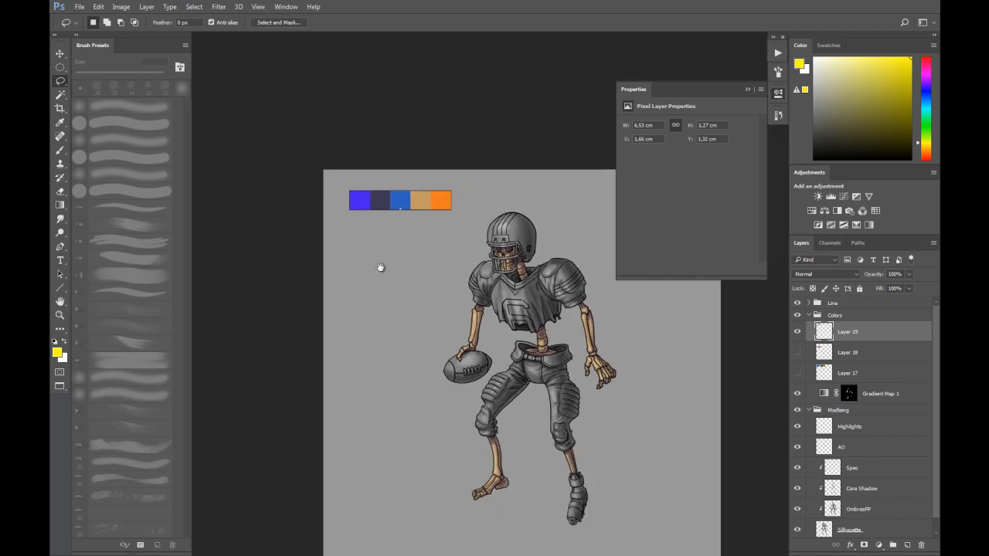
{"action": "left_click_drag", "start_coordinate": [326, 261], "coordinate": [284, 210]}
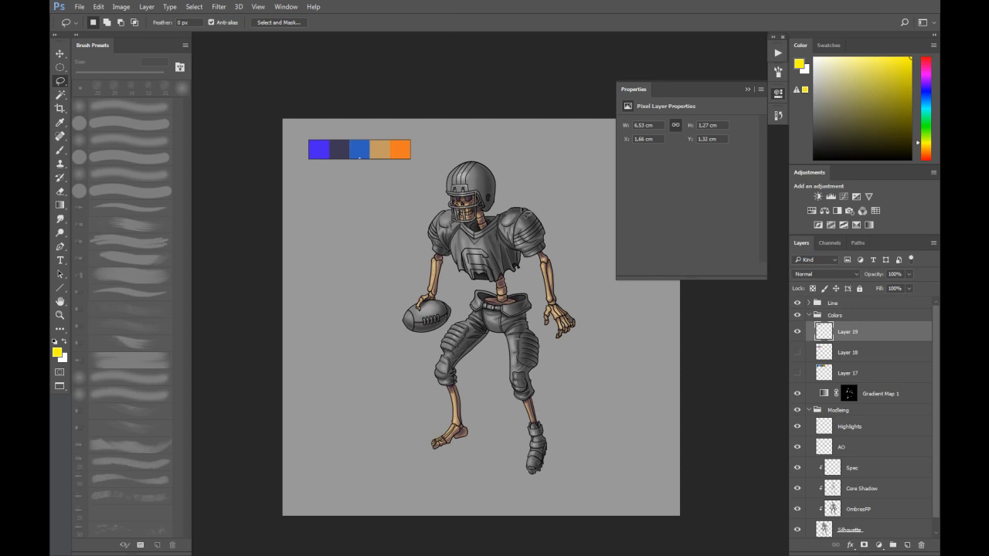
Step: Collapse the adjustment properties and add a second Gradient Map adjustment layer directly above Gradient Map 1
{"action": "scroll", "coordinate": [515, 218], "scroll_direction": "up", "scroll_amount": 1}
{"action": "left_click_drag", "start_coordinate": [514, 218], "coordinate": [473, 191]}
{"action": "left_click", "coordinate": [747, 91]}
{"action": "left_click_drag", "start_coordinate": [559, 184], "coordinate": [619, 172]}
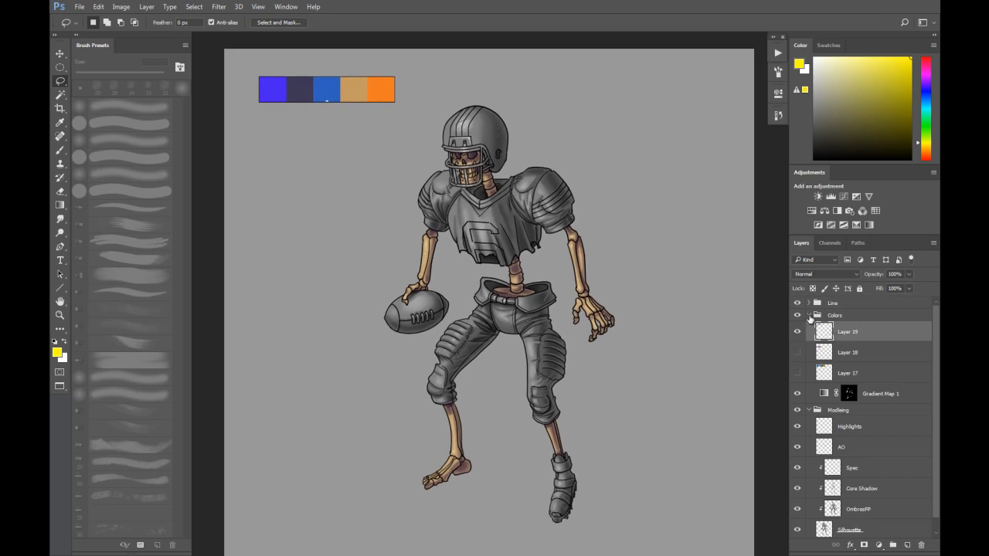
{"action": "left_click", "coordinate": [884, 395]}
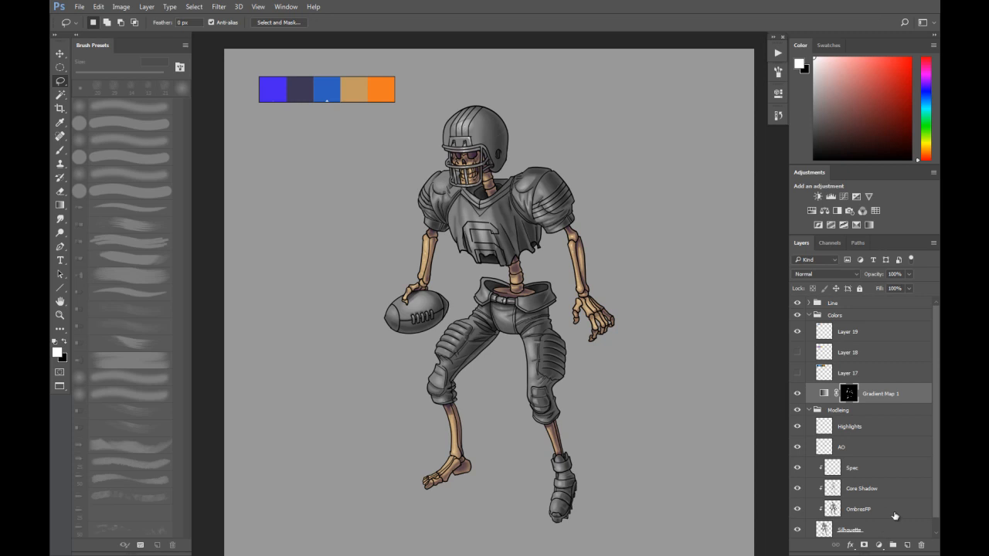
{"action": "left_click", "coordinate": [879, 546]}
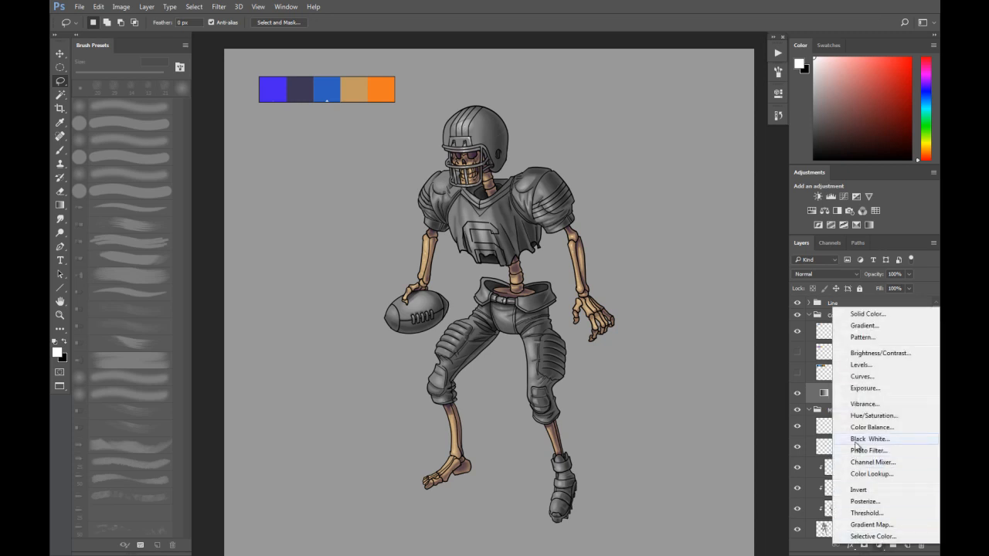
{"action": "left_click", "coordinate": [871, 525]}
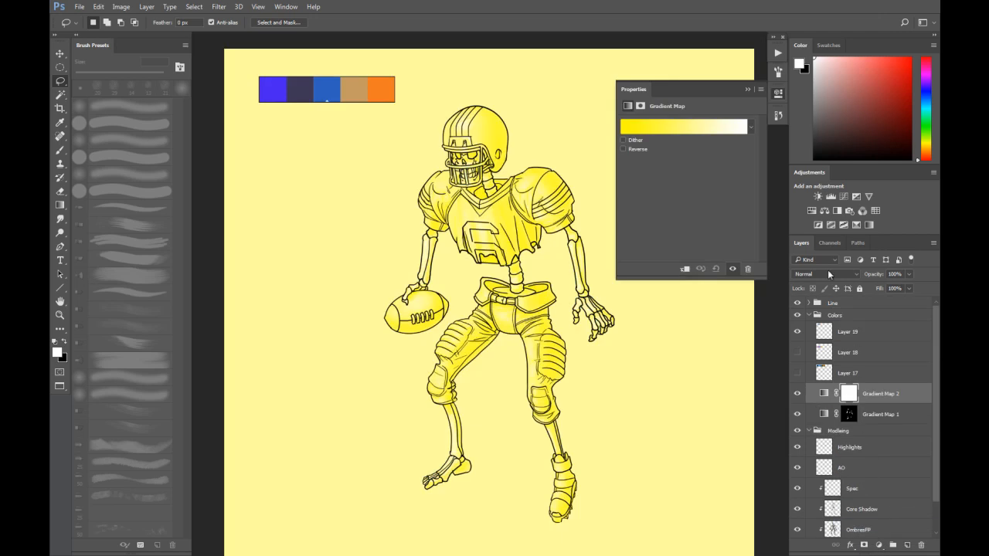
{"action": "left_click", "coordinate": [685, 128]}
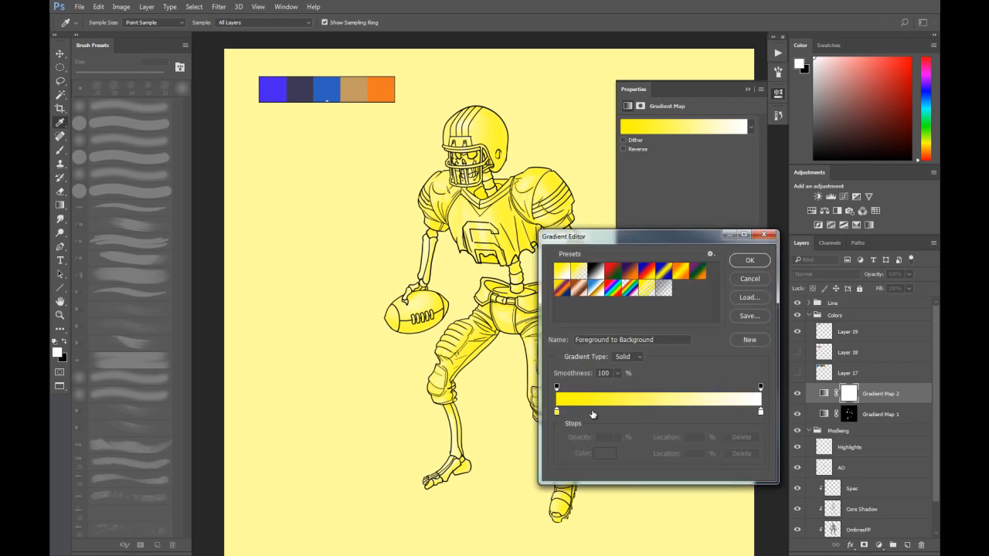
{"action": "left_click", "coordinate": [556, 411]}
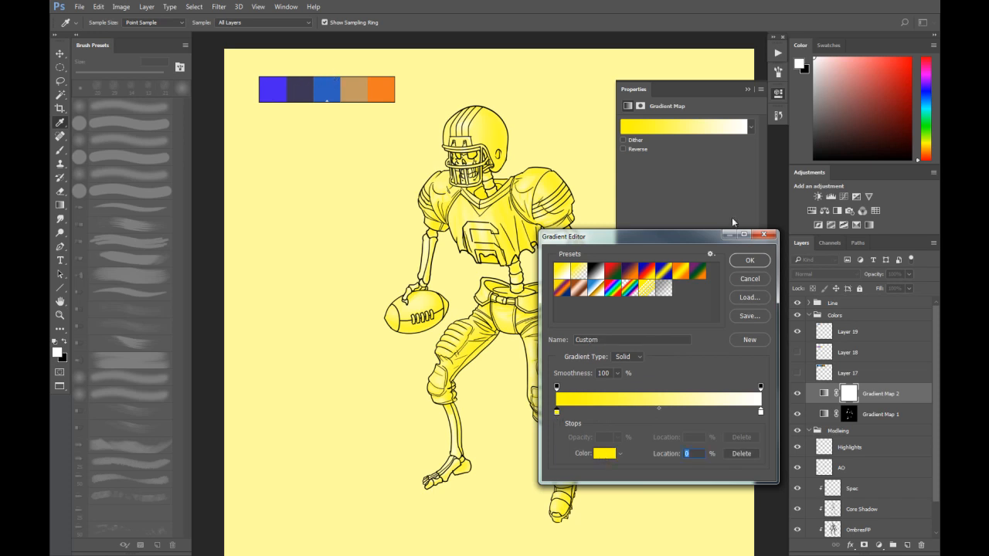
{"action": "left_click", "coordinate": [749, 279]}
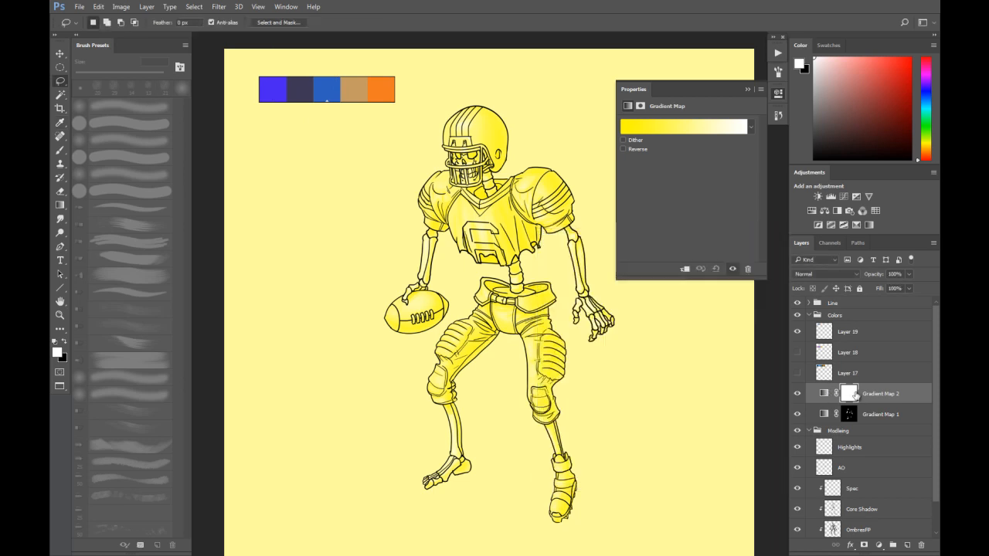
Step: Set the 0% colour stop of Gradient Map 2 to the palette's middle blue, 2e60bc
{"action": "left_click", "coordinate": [824, 398]}
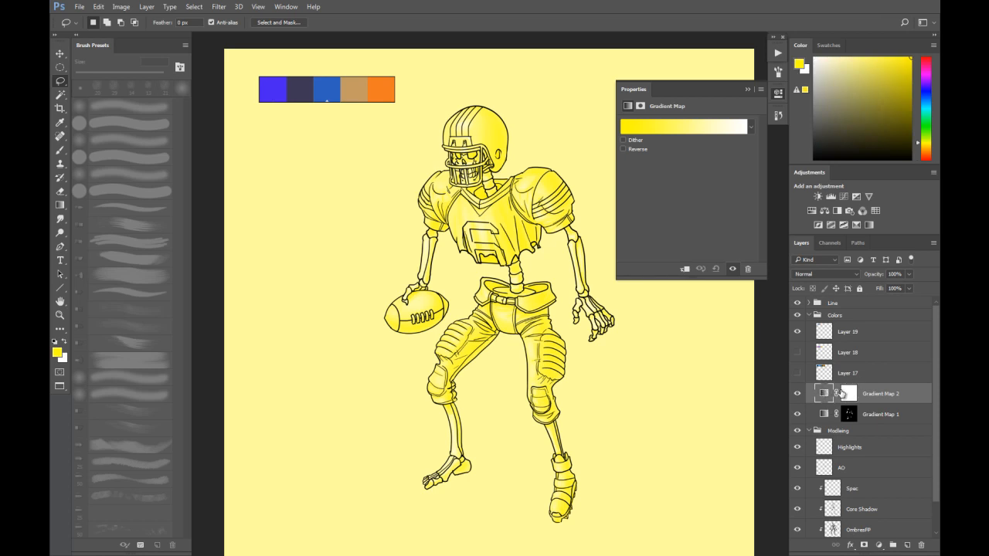
{"action": "left_click", "coordinate": [688, 128]}
{"action": "left_click", "coordinate": [557, 412]}
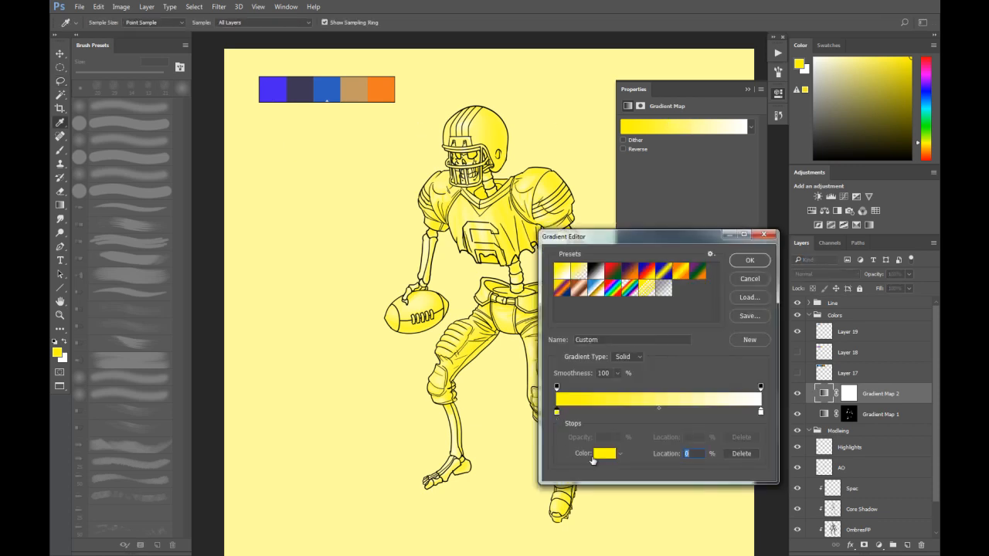
{"action": "left_click", "coordinate": [605, 455]}
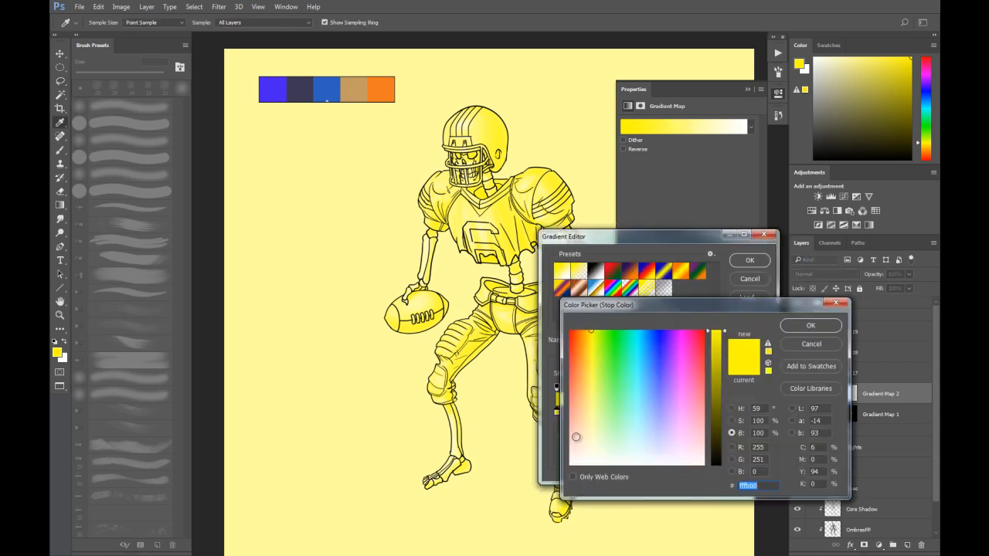
{"action": "left_click", "coordinate": [320, 84]}
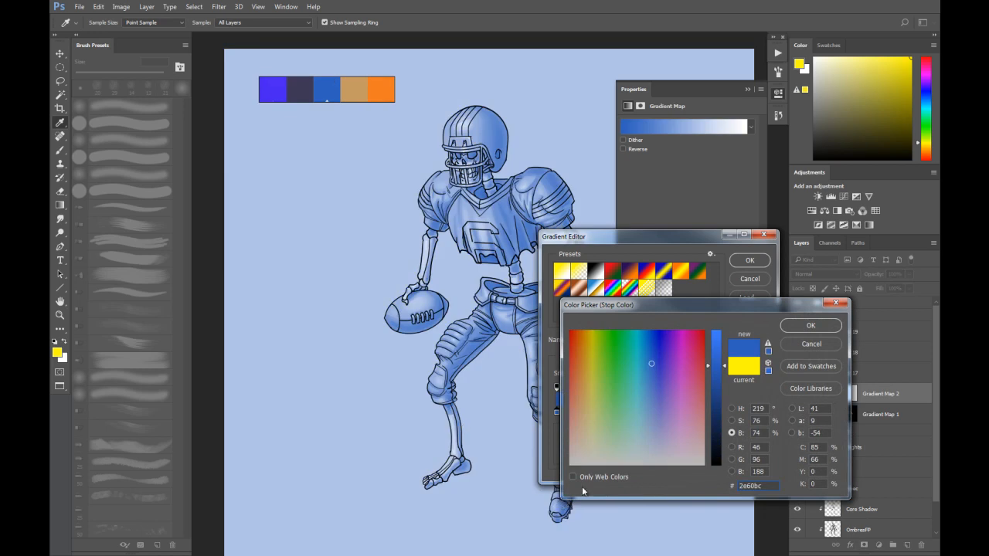
{"action": "left_click", "coordinate": [825, 327]}
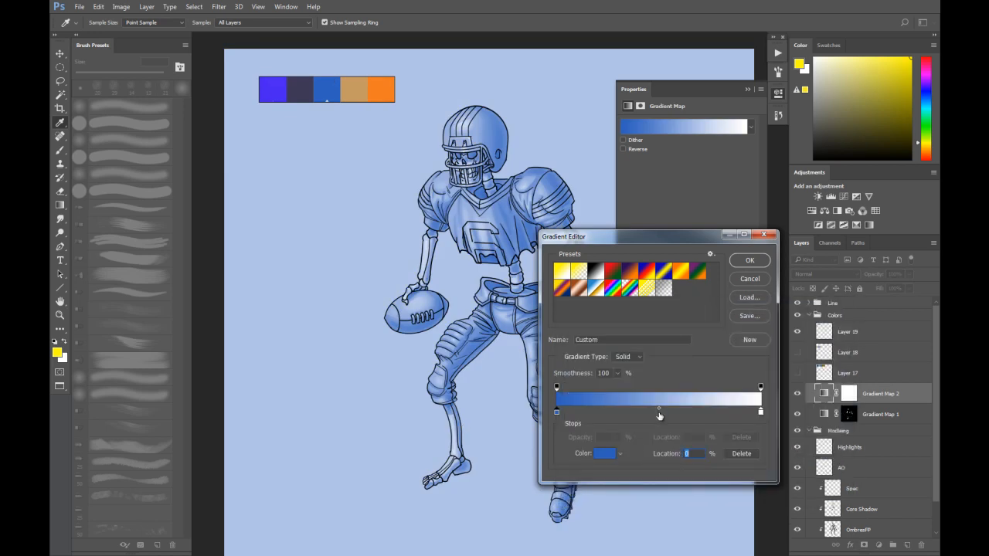
Step: Add a 2e60bc blue stop at 50% of the gradient, and set the 100% stop to the palette's middle blue
{"action": "left_click", "coordinate": [659, 415]}
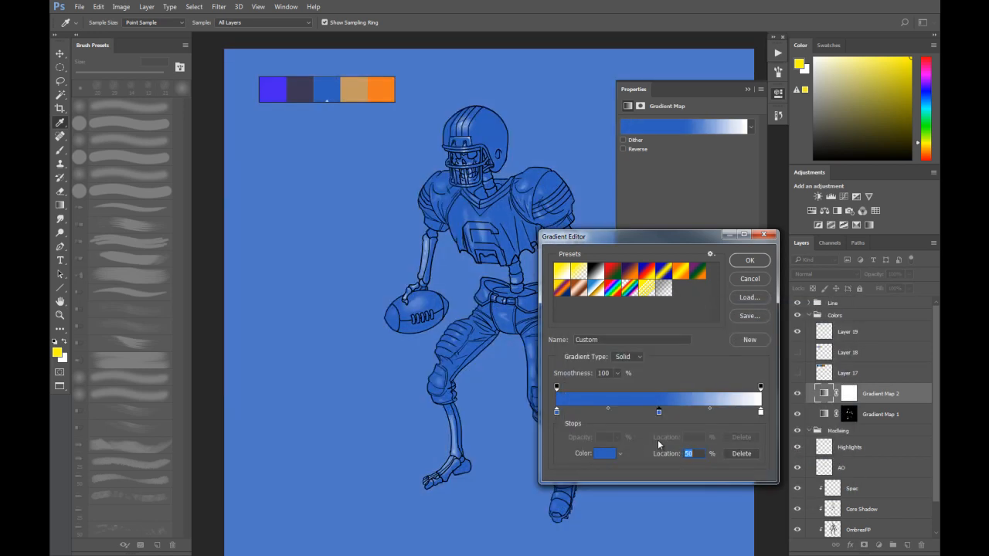
{"action": "left_click", "coordinate": [606, 454]}
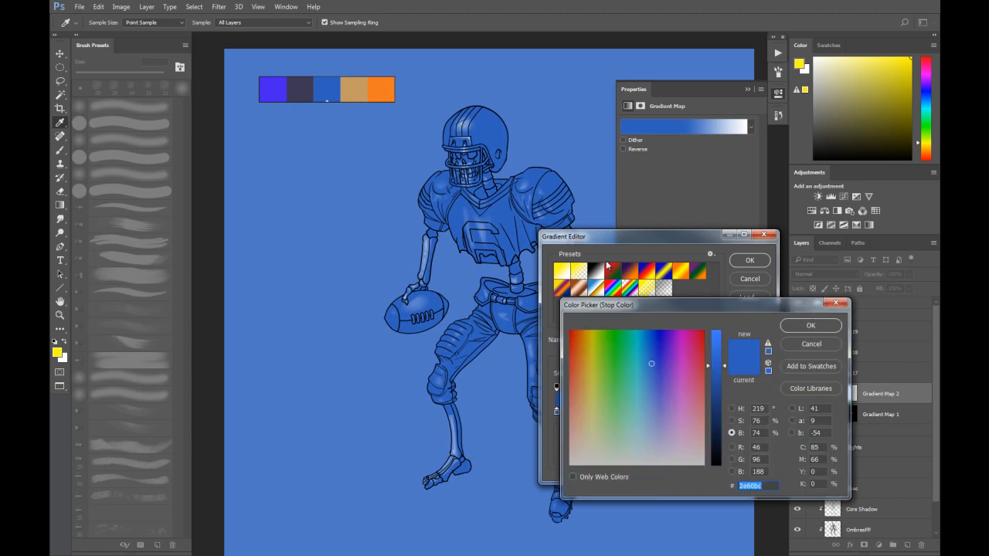
{"action": "left_click", "coordinate": [811, 326]}
{"action": "left_click", "coordinate": [761, 413]}
{"action": "left_click", "coordinate": [606, 456]}
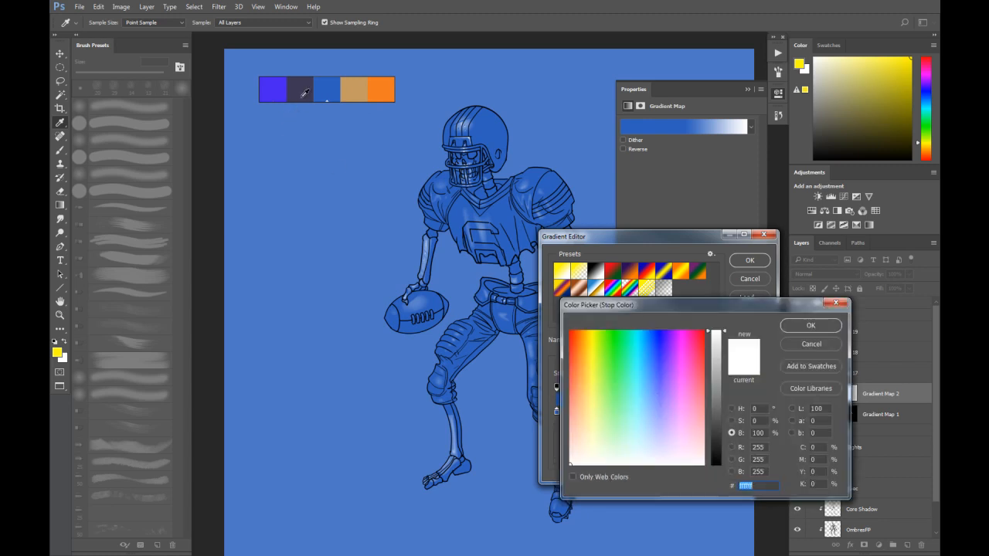
{"action": "left_click", "coordinate": [328, 91]}
{"action": "left_click", "coordinate": [811, 325]}
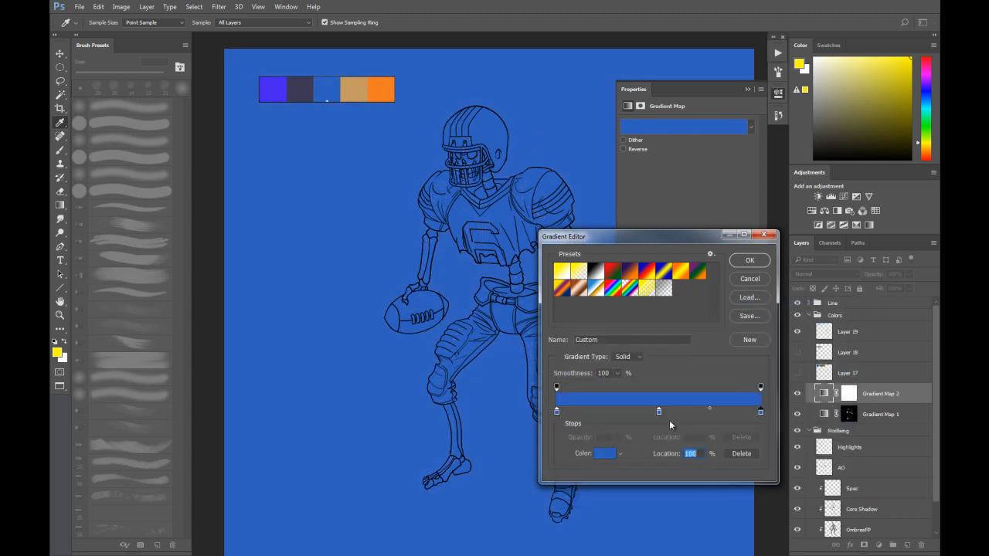
Step: Set the 0% colour stop of Gradient Map 2 to a near-black purple, 150e1c
{"action": "left_click", "coordinate": [557, 411]}
{"action": "left_click", "coordinate": [601, 453]}
{"action": "left_click_drag", "start_coordinate": [723, 381], "coordinate": [717, 434]}
{"action": "left_click_drag", "start_coordinate": [658, 370], "coordinate": [663, 367]}
{"action": "left_click_drag", "start_coordinate": [712, 425], "coordinate": [718, 446]}
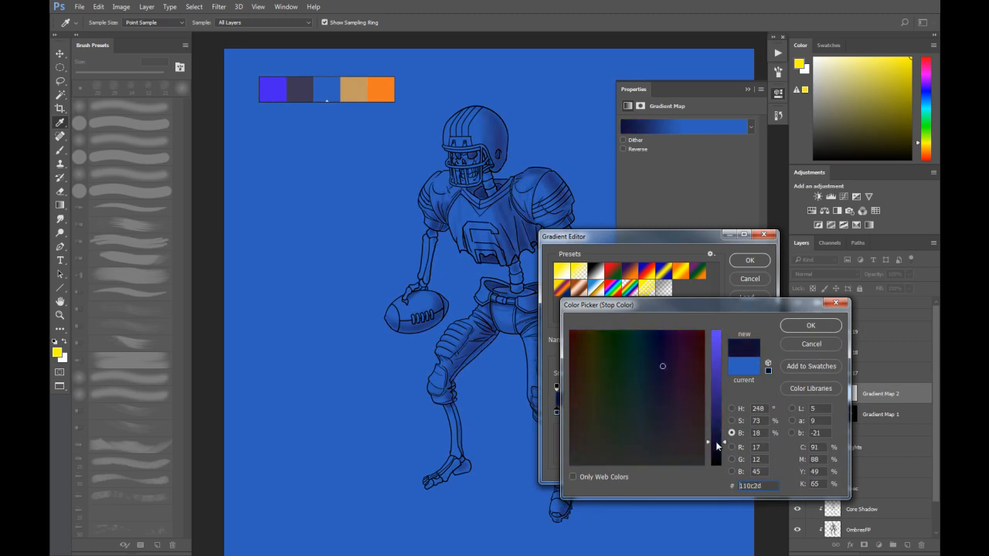
{"action": "left_click_drag", "start_coordinate": [663, 370], "coordinate": [669, 374]}
{"action": "left_click", "coordinate": [718, 444]}
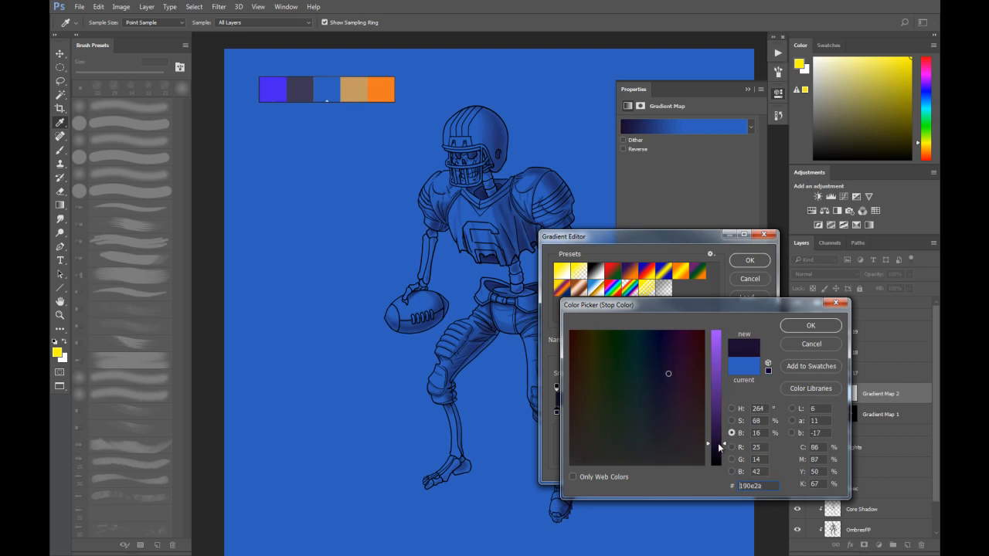
{"action": "left_click_drag", "start_coordinate": [671, 383], "coordinate": [671, 395]}
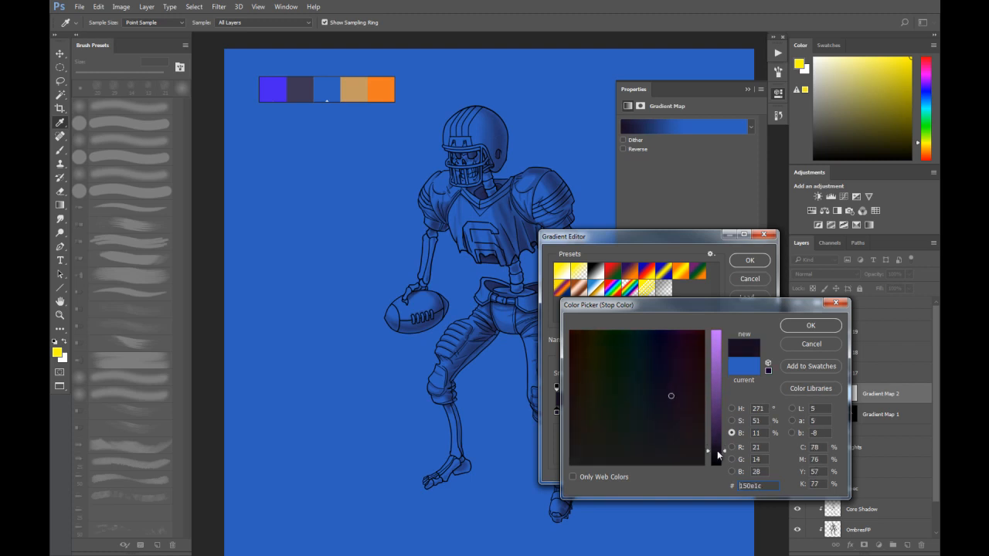
{"action": "left_click", "coordinate": [810, 326]}
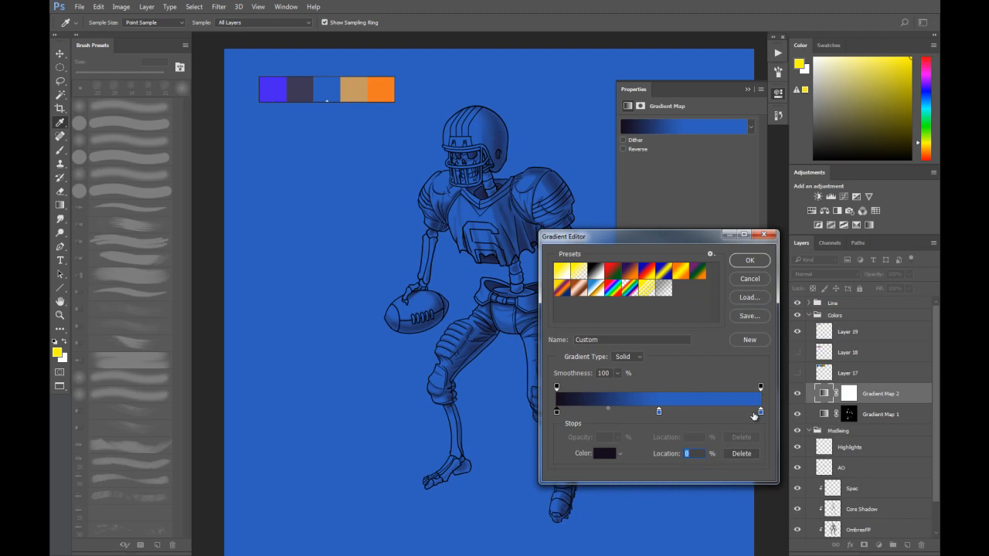
Step: Set the gradient's 100% colour stop to pale turquoise, 8de8d8, and accept the edited gradient
{"action": "left_click", "coordinate": [761, 413]}
{"action": "left_click", "coordinate": [612, 455]}
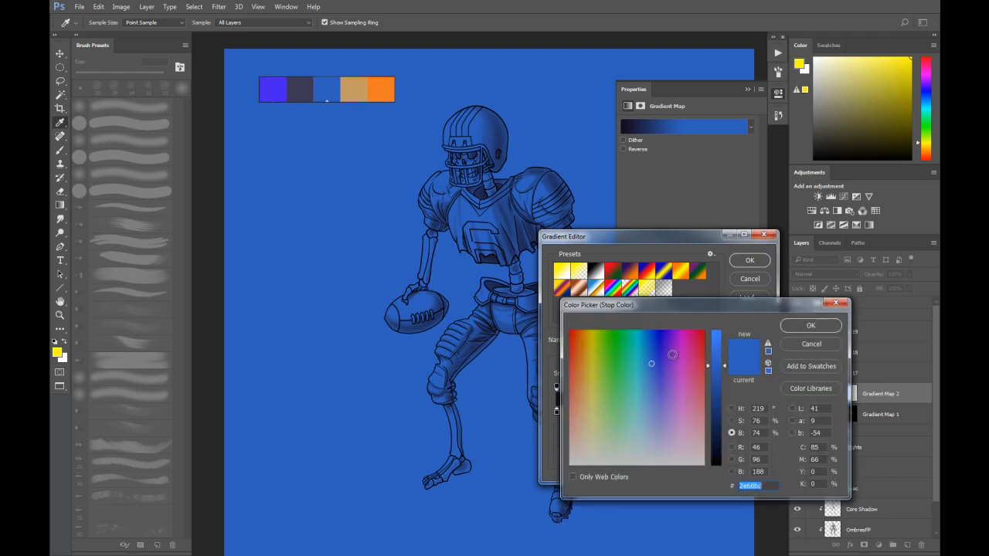
{"action": "left_click", "coordinate": [647, 360]}
{"action": "left_click_drag", "start_coordinate": [717, 363], "coordinate": [717, 343]}
{"action": "left_click", "coordinate": [640, 354]}
{"action": "left_click", "coordinate": [641, 376]}
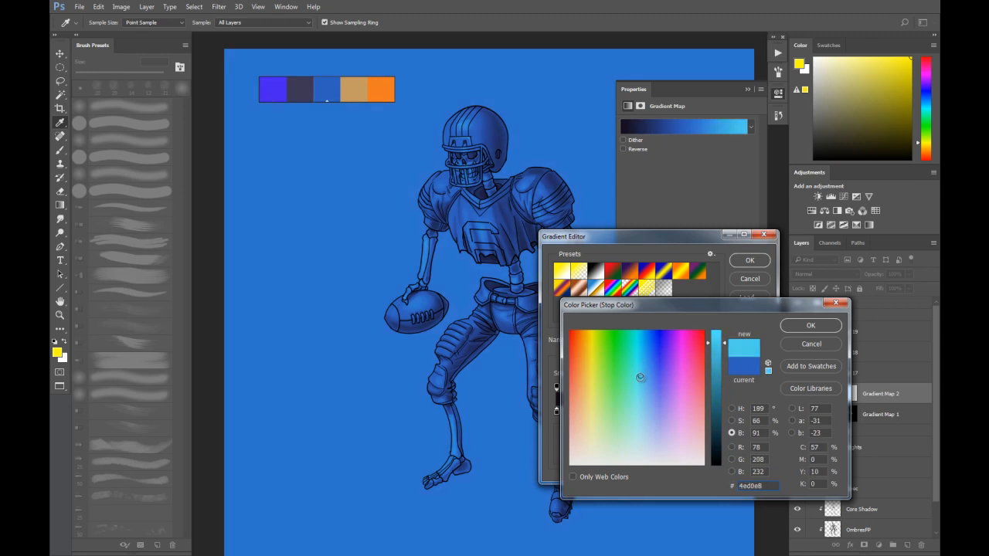
{"action": "left_click", "coordinate": [634, 391]}
{"action": "left_click_drag", "start_coordinate": [634, 396], "coordinate": [633, 412]}
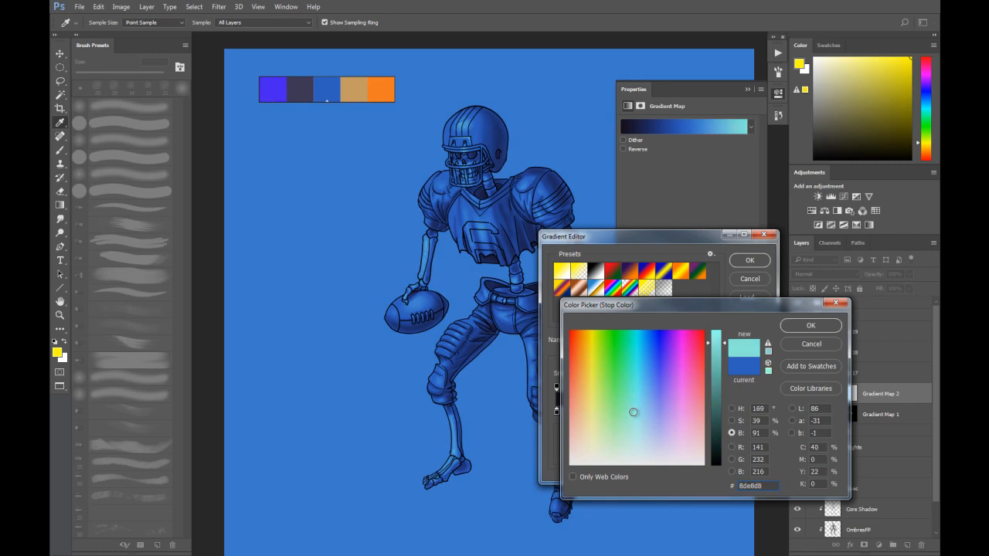
{"action": "left_click", "coordinate": [796, 323]}
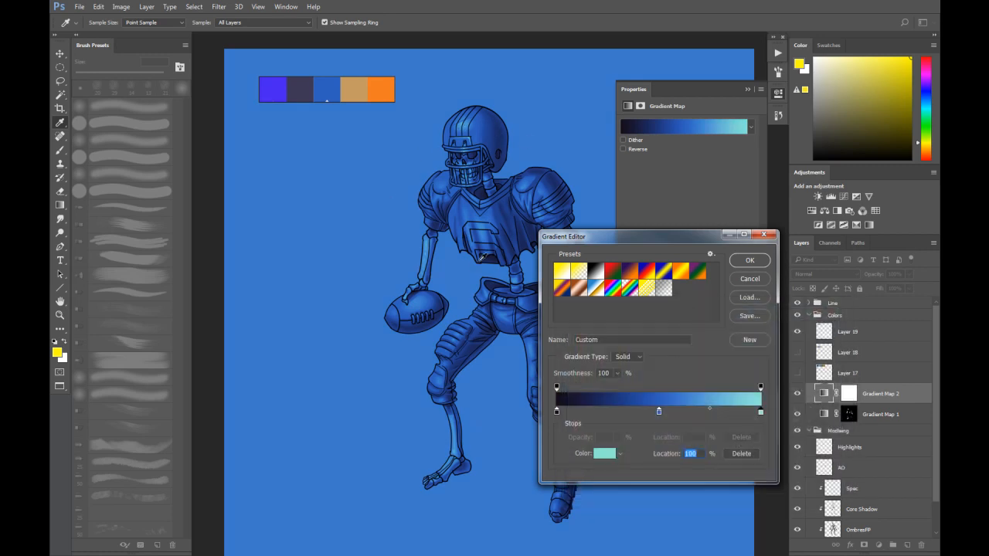
{"action": "left_click", "coordinate": [747, 262]}
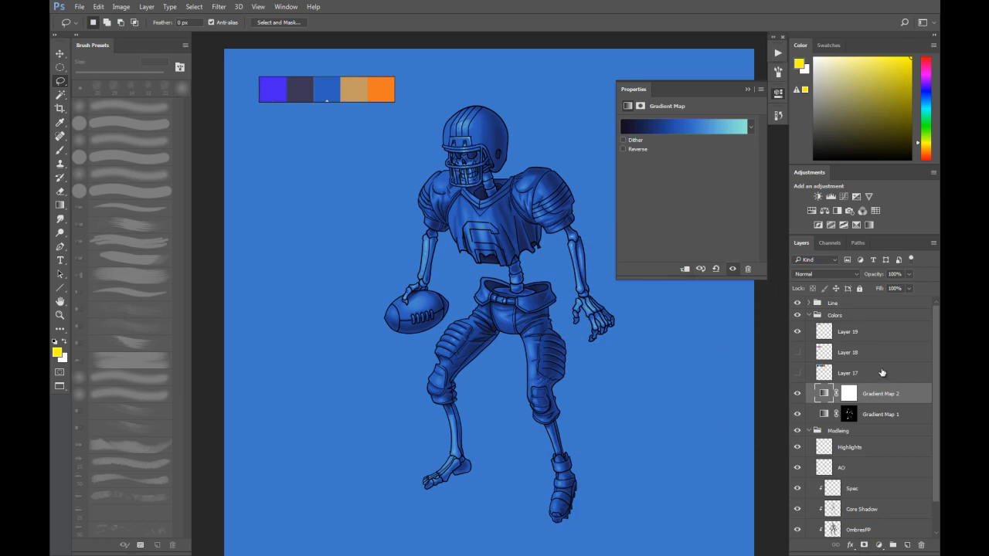
Step: Invert the Gradient Map 2 mask to black and lasso the helmet's large side panel beside the stripes
{"action": "left_click", "coordinate": [850, 394]}
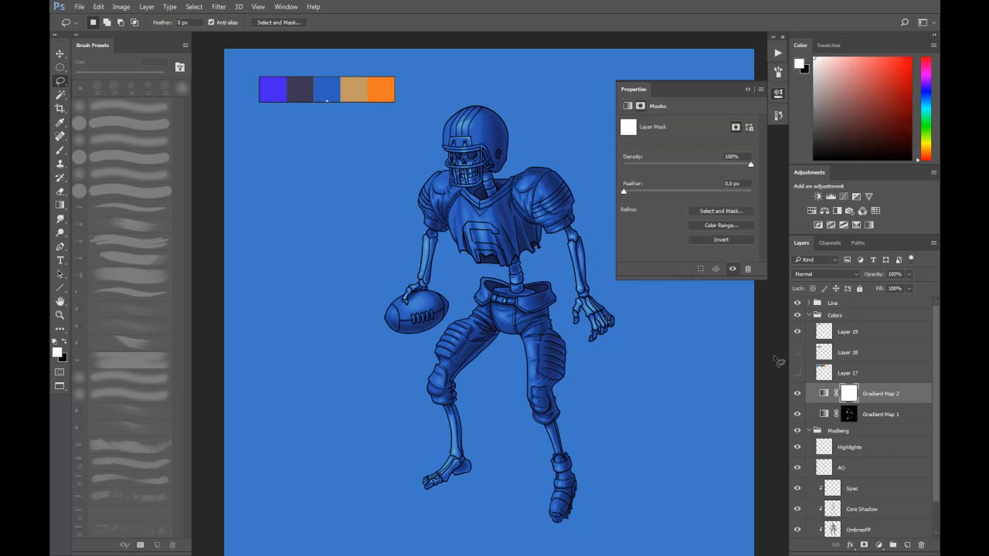
{"action": "key", "text": "ctrl+i"}
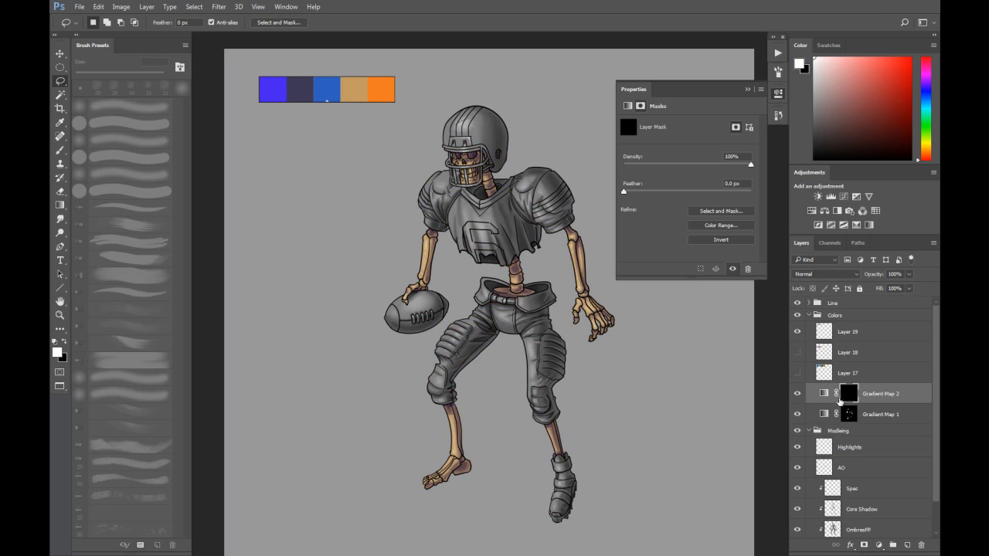
{"action": "scroll", "coordinate": [487, 179], "scroll_direction": "up", "scroll_amount": 3}
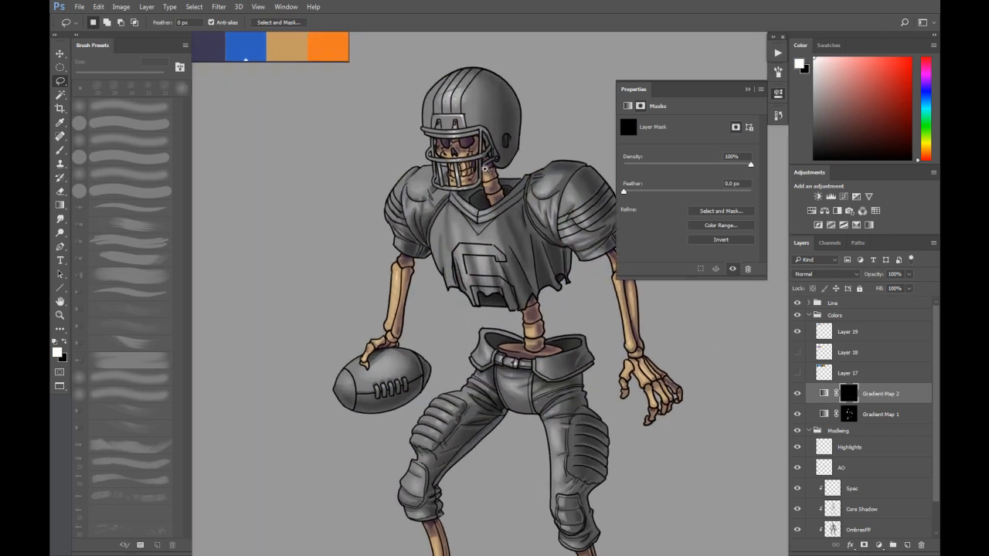
{"action": "scroll", "coordinate": [451, 186], "scroll_direction": "up", "scroll_amount": 3}
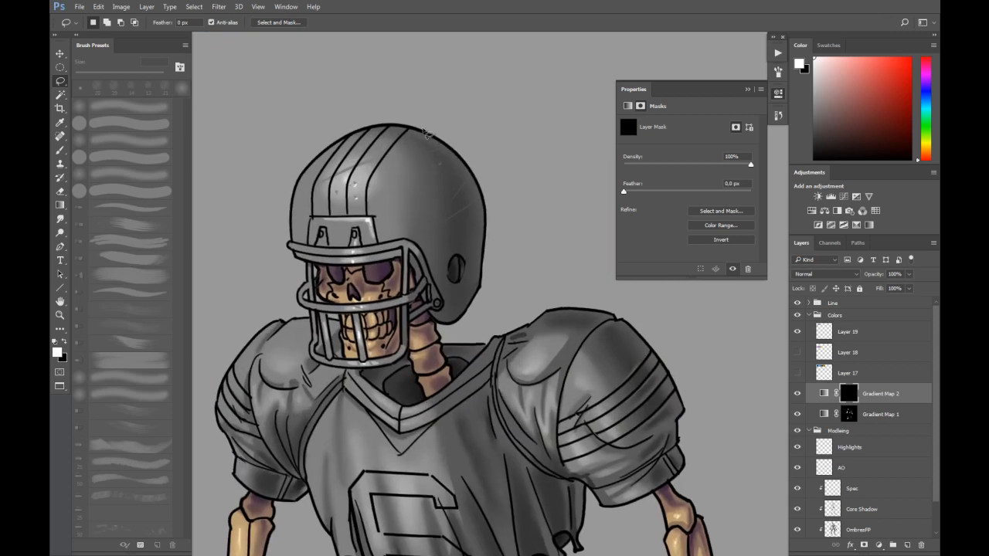
{"action": "mouse_move", "coordinate": [433, 115]}
{"action": "left_mouse_down"}
{"action": "mouse_move", "coordinate": [378, 165]}
{"action": "mouse_move", "coordinate": [368, 206]}
{"action": "mouse_move", "coordinate": [383, 250]}
{"action": "mouse_move", "coordinate": [413, 244]}
{"action": "mouse_move", "coordinate": [449, 288]}
{"action": "mouse_move", "coordinate": [440, 295]}
{"action": "mouse_move", "coordinate": [449, 311]}
{"action": "mouse_move", "coordinate": [431, 315]}
{"action": "mouse_move", "coordinate": [458, 336]}
{"action": "mouse_move", "coordinate": [502, 308]}
{"action": "mouse_move", "coordinate": [525, 200]}
{"action": "mouse_move", "coordinate": [502, 151]}
{"action": "mouse_move", "coordinate": [504, 125]}
{"action": "left_mouse_up"}
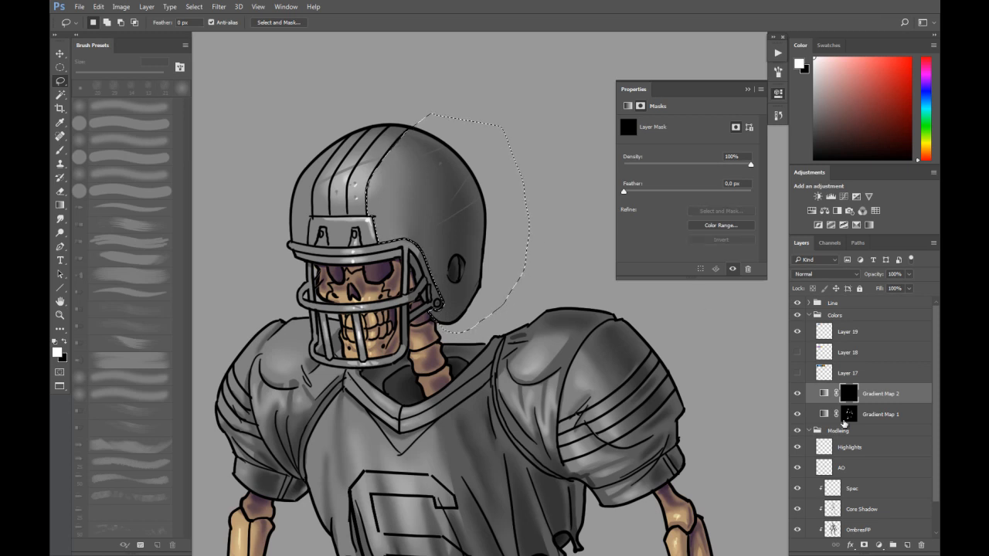
Step: Intersect the selection with the Silhouette layer's shape, fill it with white on the Gradient Map 2 mask, and deselect
{"action": "left_click", "coordinate": [927, 414]}
{"action": "left_click", "coordinate": [904, 401]}
{"action": "scroll", "coordinate": [932, 410], "scroll_direction": "down", "scroll_amount": 1}
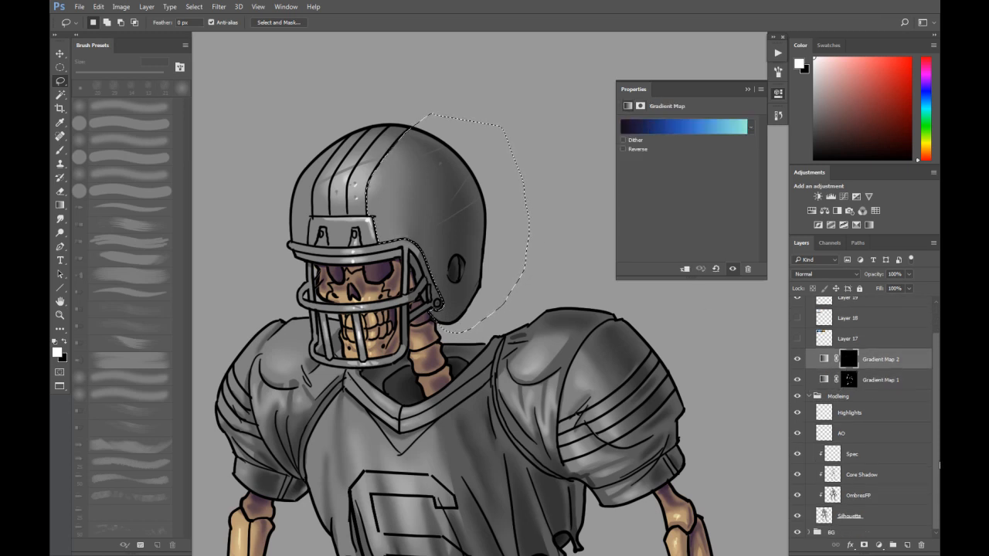
{"action": "left_click", "coordinate": [824, 517], "text": "ctrl+alt+shift"}
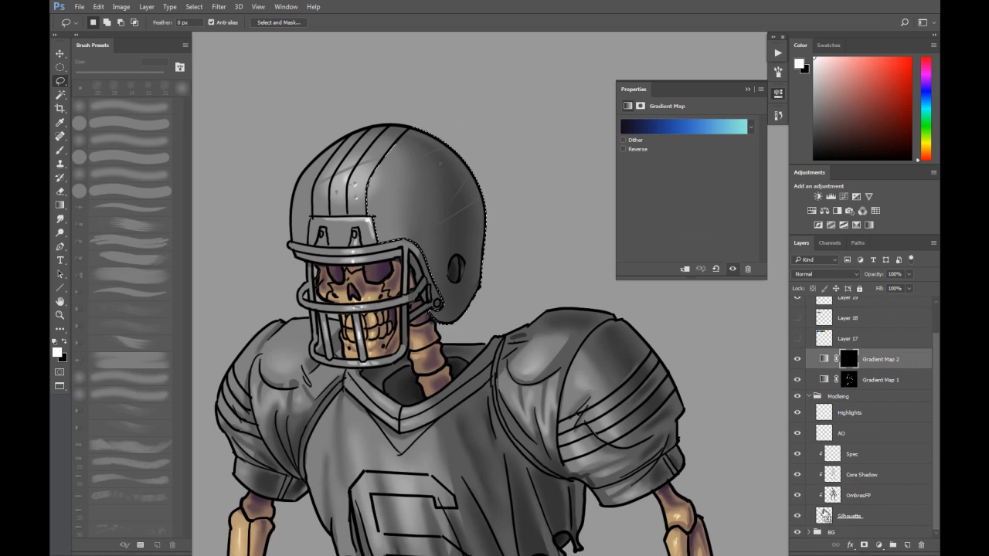
{"action": "left_click", "coordinate": [849, 359]}
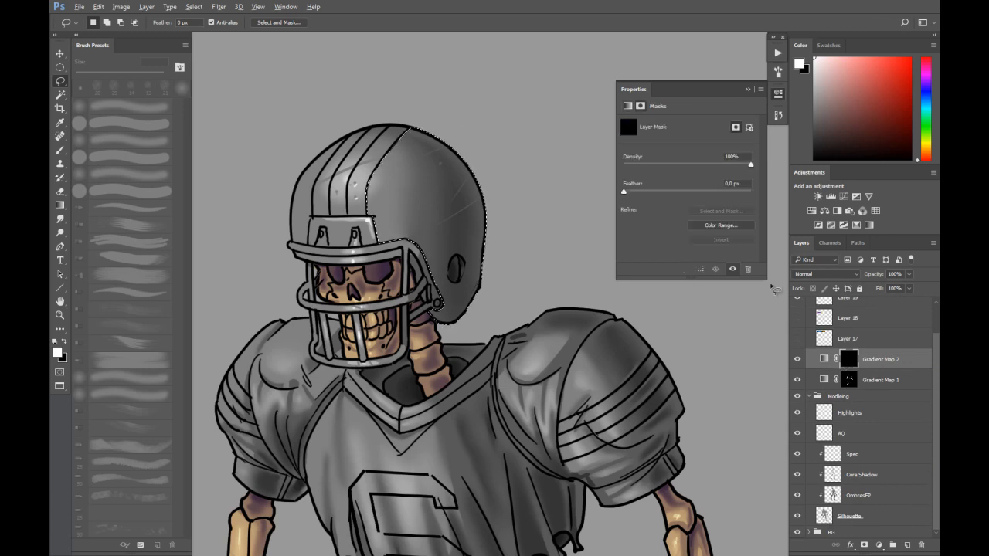
{"action": "key", "text": "alt+BackSpace"}
{"action": "key", "text": "ctrl+d"}
Step: Mask in the blue on the helmet's narrow far-side panel, limited to the Silhouette shape, and lasso the helmet's central stripe
{"action": "mouse_move", "coordinate": [275, 174]}
{"action": "left_mouse_down"}
{"action": "mouse_move", "coordinate": [267, 209]}
{"action": "mouse_move", "coordinate": [275, 235]}
{"action": "left_mouse_up"}
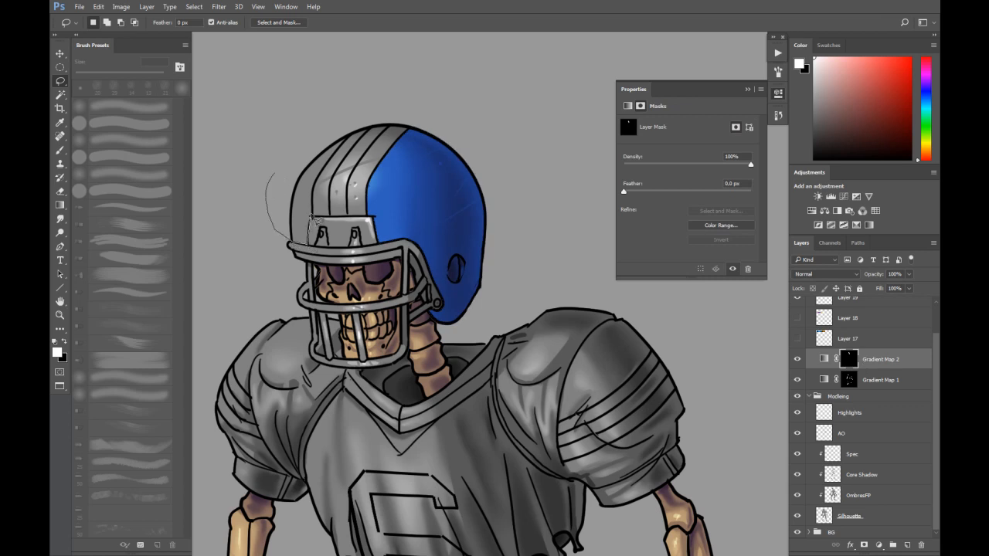
{"action": "left_click_drag", "start_coordinate": [317, 195], "coordinate": [355, 120]}
{"action": "key", "text": "alt+BackSpace"}
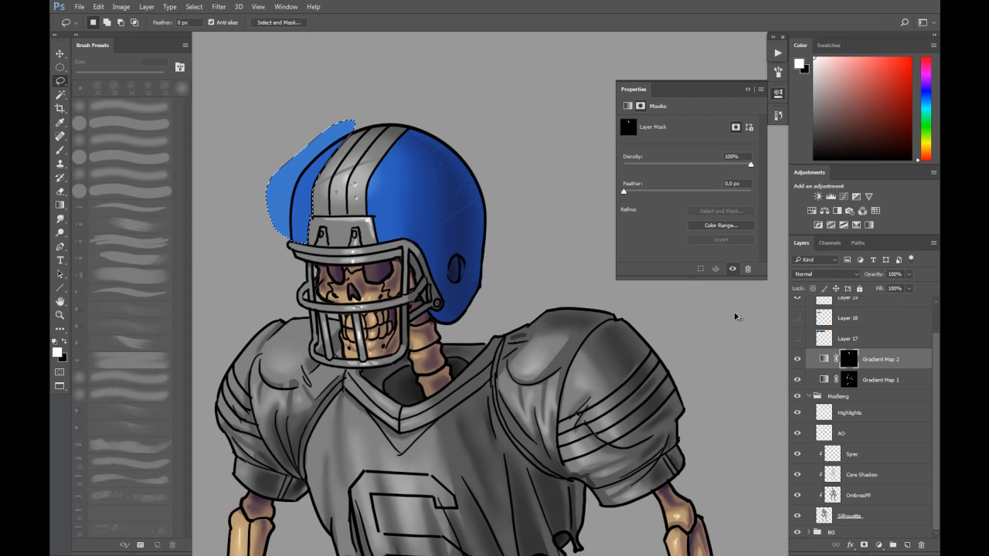
{"action": "key", "text": "ctrl+z"}
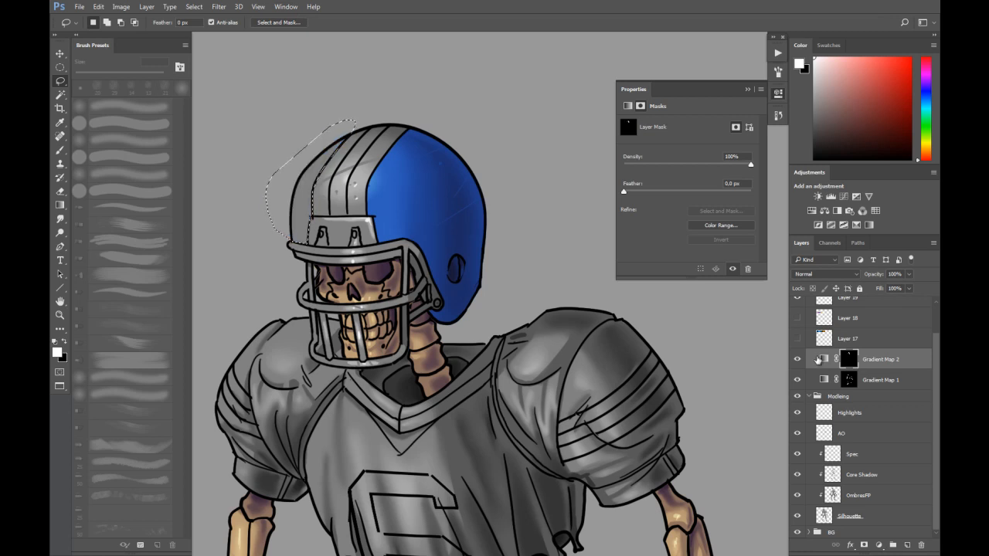
{"action": "left_click", "coordinate": [825, 517], "text": "ctrl+alt+shift"}
{"action": "key", "text": "alt+BackSpace"}
{"action": "mouse_move", "coordinate": [392, 109]}
{"action": "left_mouse_down"}
{"action": "mouse_move", "coordinate": [337, 174]}
{"action": "mouse_move", "coordinate": [333, 223]}
{"action": "mouse_move", "coordinate": [351, 219]}
{"action": "mouse_move", "coordinate": [349, 182]}
{"action": "mouse_move", "coordinate": [388, 132]}
{"action": "left_mouse_up"}
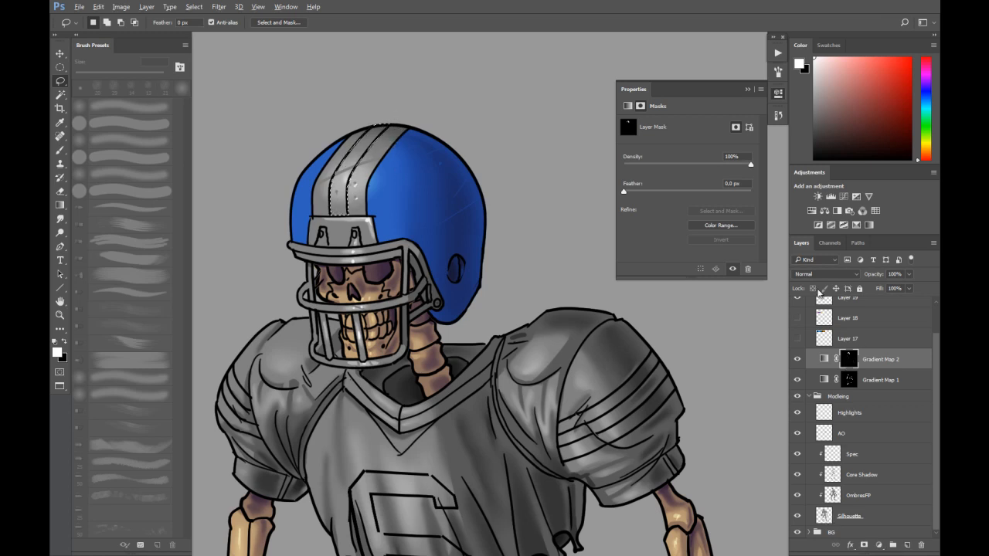
Step: Lasso the trousers below the belt, intersect with the Silhouette shape, fill white on the Gradient Map 2 mask, and deselect
{"action": "left_click_drag", "start_coordinate": [361, 308], "coordinate": [391, 199]}
{"action": "key", "text": "ctrl+minus"}
{"action": "left_click_drag", "start_coordinate": [539, 295], "coordinate": [494, 270]}
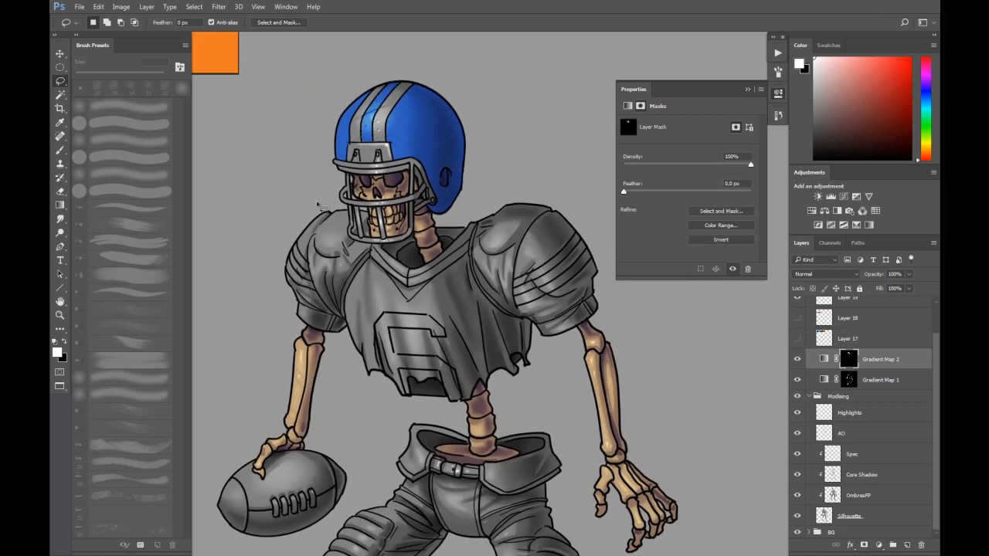
{"action": "left_click_drag", "start_coordinate": [347, 373], "coordinate": [359, 187]}
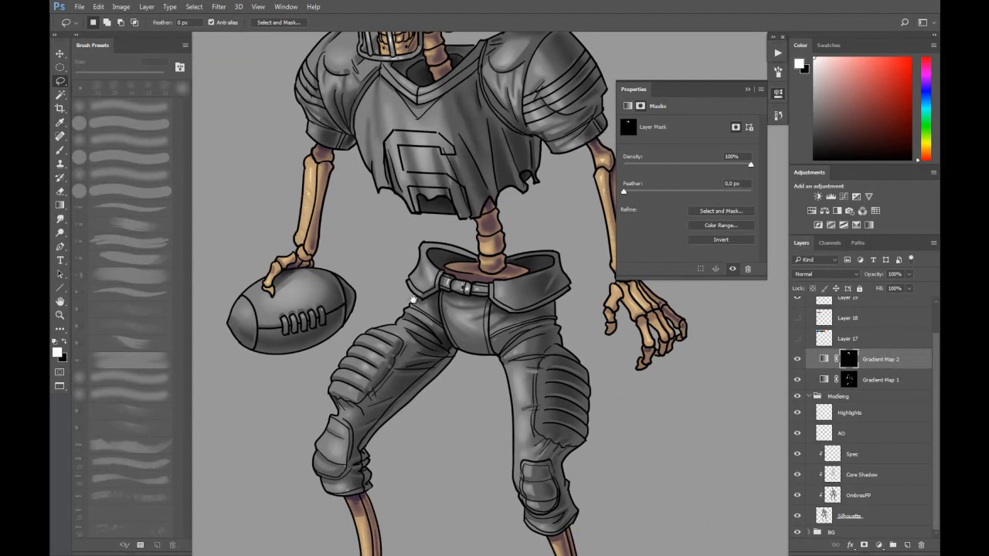
{"action": "scroll", "coordinate": [410, 300], "scroll_direction": "up", "scroll_amount": 2}
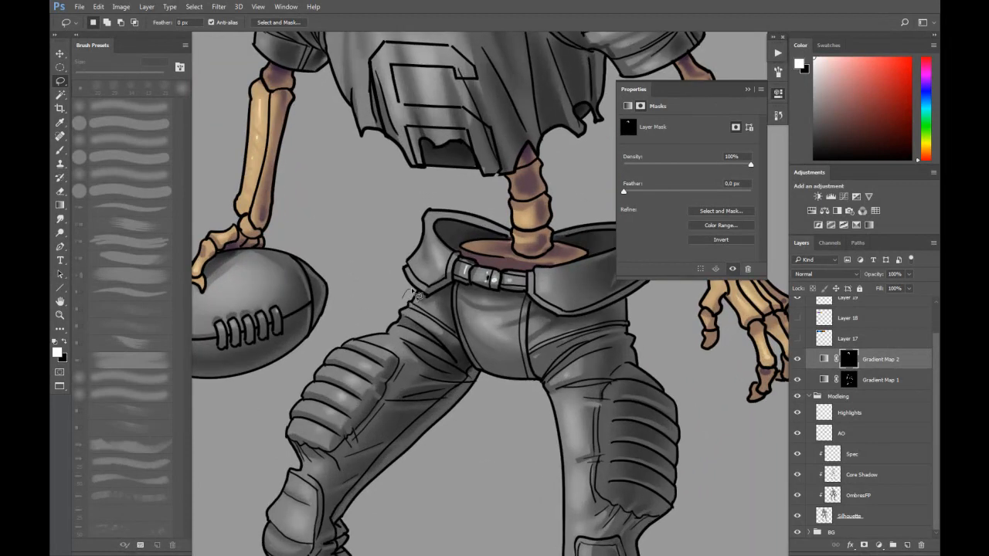
{"action": "mouse_move", "coordinate": [434, 296]}
{"action": "left_mouse_down"}
{"action": "mouse_move", "coordinate": [470, 285]}
{"action": "mouse_move", "coordinate": [523, 296]}
{"action": "mouse_move", "coordinate": [572, 323]}
{"action": "mouse_move", "coordinate": [646, 296]}
{"action": "mouse_move", "coordinate": [723, 478]}
{"action": "mouse_move", "coordinate": [694, 550]}
{"action": "mouse_move", "coordinate": [706, 526]}
{"action": "mouse_move", "coordinate": [673, 514]}
{"action": "mouse_move", "coordinate": [656, 514]}
{"action": "mouse_move", "coordinate": [667, 527]}
{"action": "mouse_move", "coordinate": [687, 525]}
{"action": "mouse_move", "coordinate": [629, 547]}
{"action": "mouse_move", "coordinate": [423, 499]}
{"action": "mouse_move", "coordinate": [297, 496]}
{"action": "mouse_move", "coordinate": [223, 369]}
{"action": "mouse_move", "coordinate": [261, 287]}
{"action": "mouse_move", "coordinate": [378, 177]}
{"action": "mouse_move", "coordinate": [375, 169]}
{"action": "left_mouse_up"}
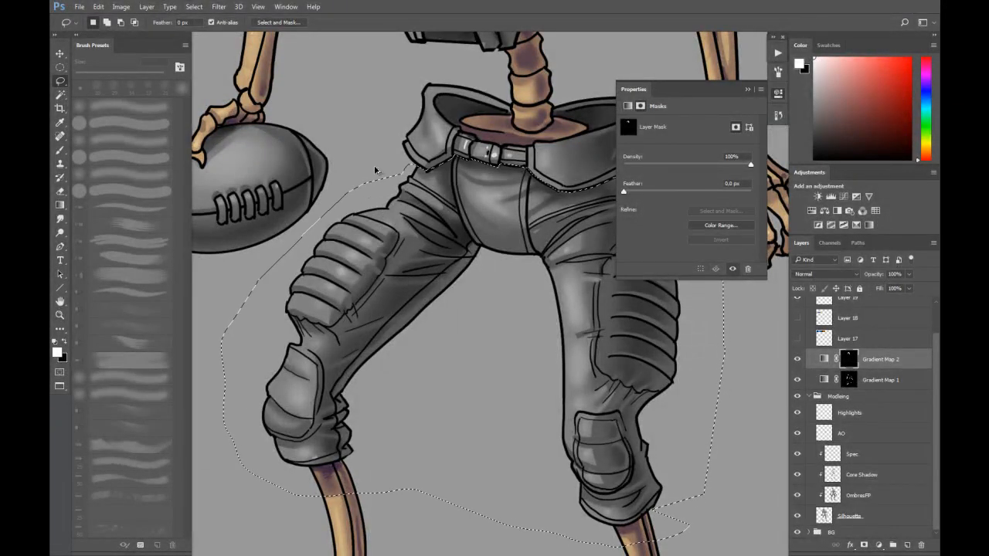
{"action": "key", "text": "ctrl+minus"}
{"action": "left_click_drag", "start_coordinate": [497, 311], "coordinate": [424, 315]}
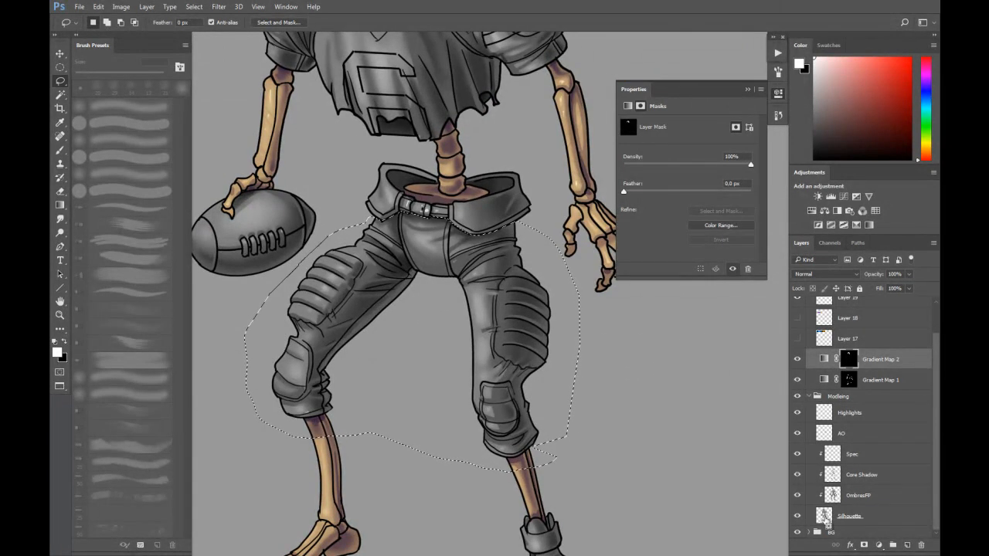
{"action": "left_click", "coordinate": [824, 518], "text": "ctrl+alt+shift"}
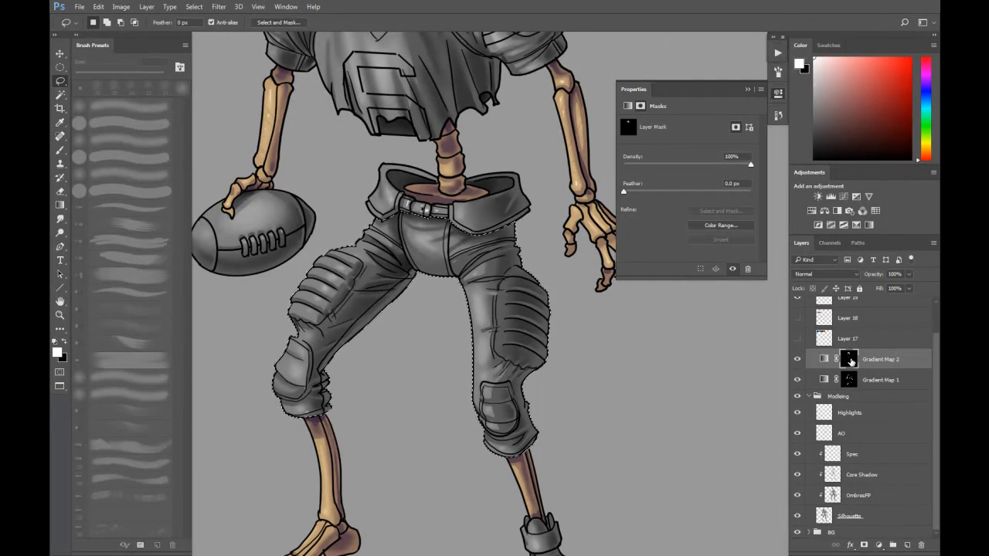
{"action": "key", "text": "alt+BackSpace"}
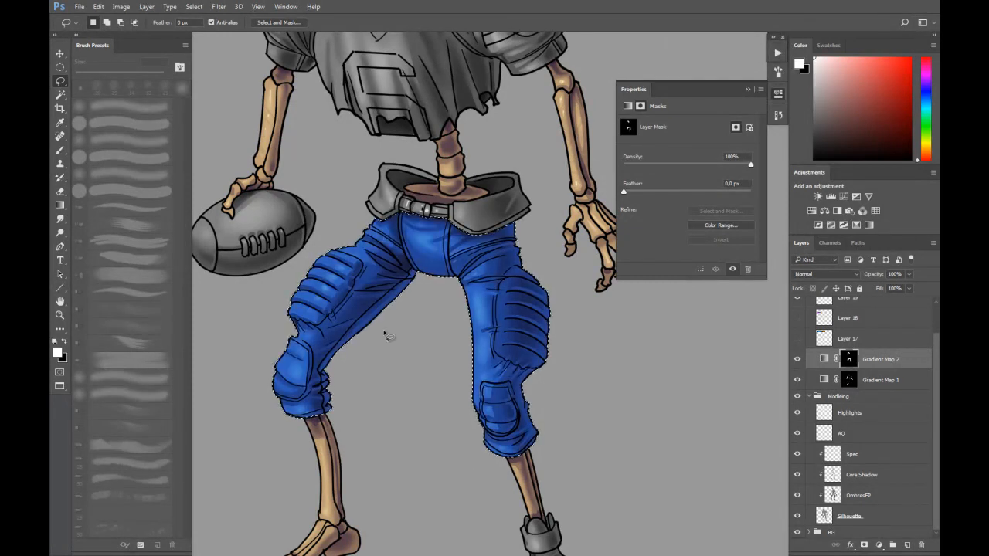
{"action": "key", "text": "ctrl+d"}
Step: Lasso two alternating stripes on the jersey sleeve of the open-hand arm and fill them with white on the Gradient Map 2 mask
{"action": "scroll", "coordinate": [460, 381], "scroll_direction": "up", "scroll_amount": 3}
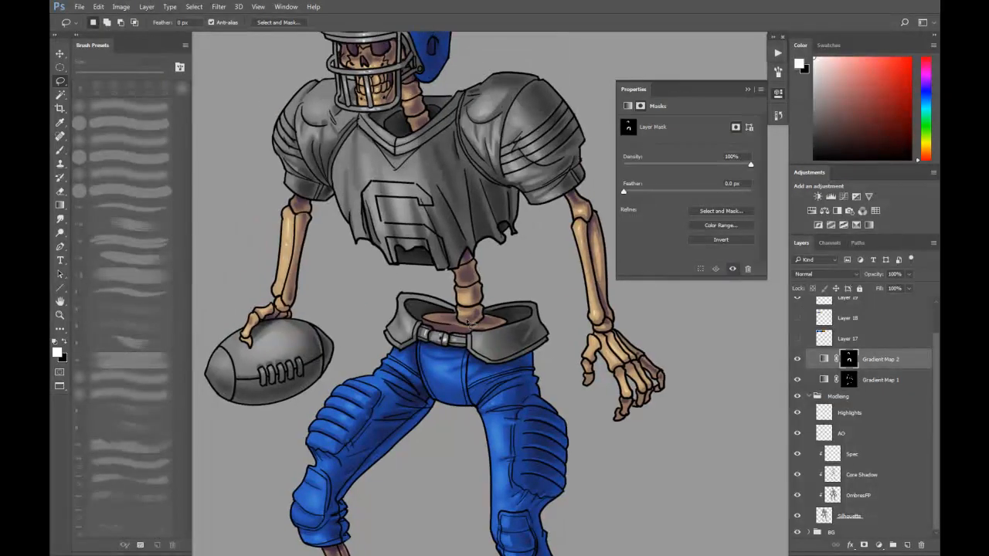
{"action": "scroll", "coordinate": [468, 323], "scroll_direction": "down", "scroll_amount": 4}
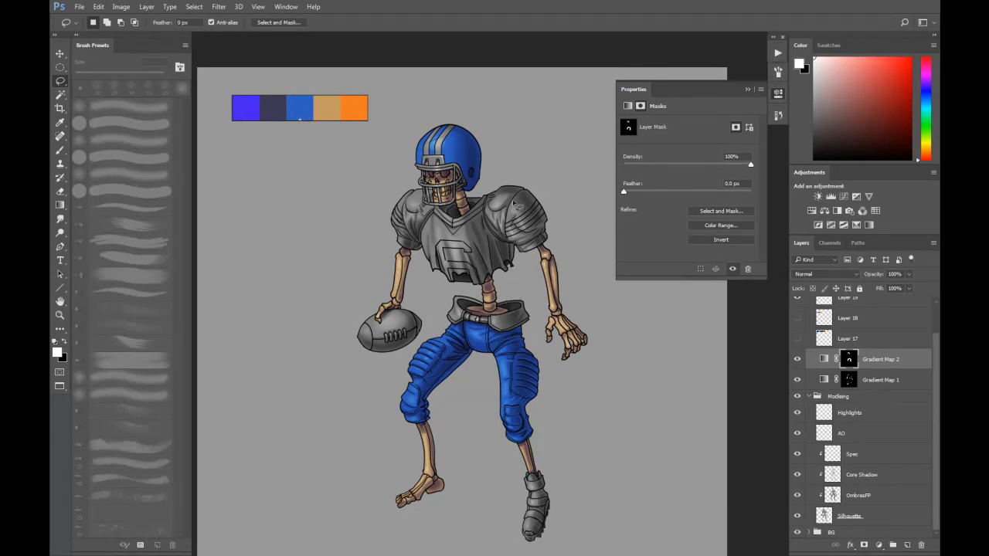
{"action": "scroll", "coordinate": [517, 218], "scroll_direction": "up", "scroll_amount": 6}
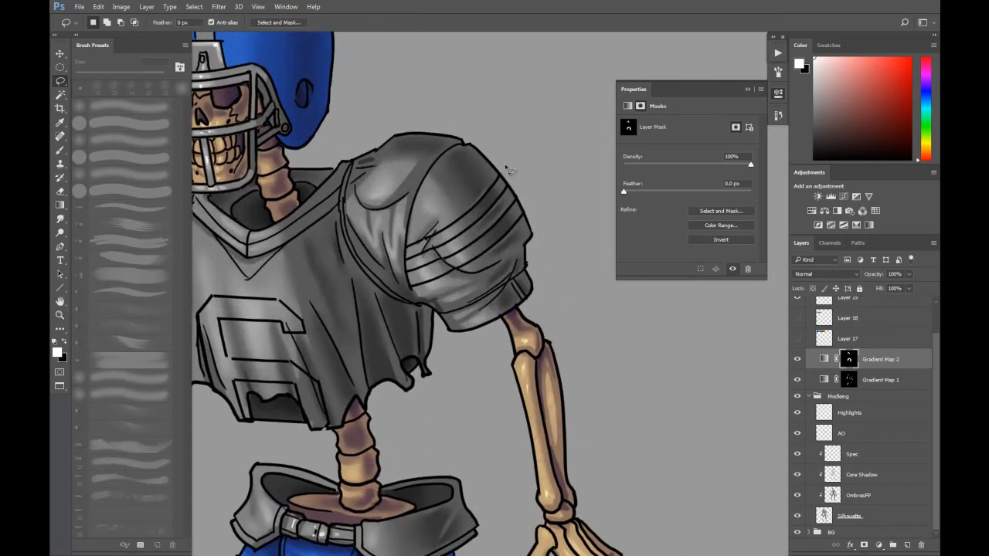
{"action": "mouse_move", "coordinate": [506, 164]}
{"action": "left_mouse_down"}
{"action": "mouse_move", "coordinate": [473, 216]}
{"action": "mouse_move", "coordinate": [410, 250]}
{"action": "mouse_move", "coordinate": [428, 260]}
{"action": "mouse_move", "coordinate": [453, 245]}
{"action": "left_mouse_up"}
{"action": "left_click_drag", "start_coordinate": [508, 198], "coordinate": [513, 180]}
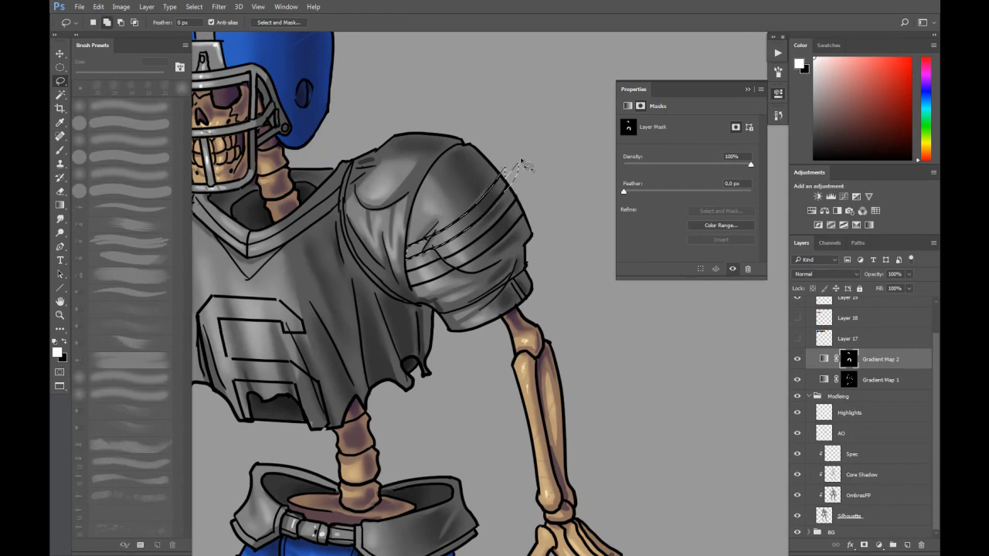
{"action": "mouse_move", "coordinate": [515, 193]}
{"action": "left_mouse_down"}
{"action": "mouse_move", "coordinate": [530, 197]}
{"action": "mouse_move", "coordinate": [520, 210]}
{"action": "left_mouse_up"}
{"action": "mouse_move", "coordinate": [485, 246]}
{"action": "left_mouse_down"}
{"action": "mouse_move", "coordinate": [412, 281]}
{"action": "mouse_move", "coordinate": [418, 292]}
{"action": "mouse_move", "coordinate": [494, 258]}
{"action": "mouse_move", "coordinate": [534, 215]}
{"action": "mouse_move", "coordinate": [534, 226]}
{"action": "left_mouse_up"}
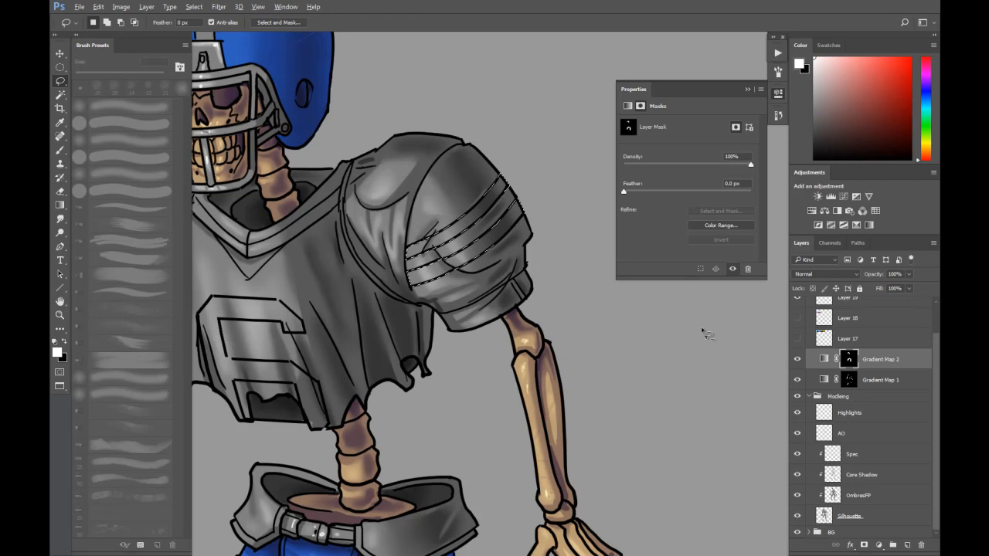
{"action": "key", "text": "alt+BackSpace"}
{"action": "key", "text": "ctrl+d"}
{"action": "key", "text": "ctrl+minus"}
{"action": "key", "text": "ctrl+minus"}
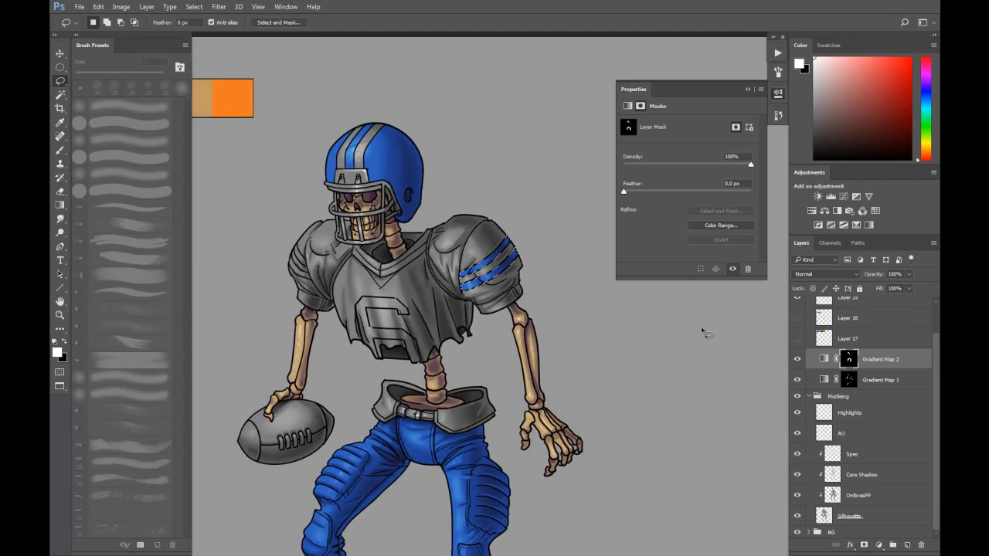
Step: Lasso two alternating sleeve stripes on the ball-holding arm, intersect with the Silhouette shape, fill white on the Gradient Map 2 mask, and deselect
{"action": "scroll", "coordinate": [286, 263], "scroll_direction": "up", "scroll_amount": 3}
{"action": "mouse_move", "coordinate": [274, 235]}
{"action": "left_mouse_down"}
{"action": "mouse_move", "coordinate": [294, 222]}
{"action": "mouse_move", "coordinate": [318, 258]}
{"action": "left_mouse_up"}
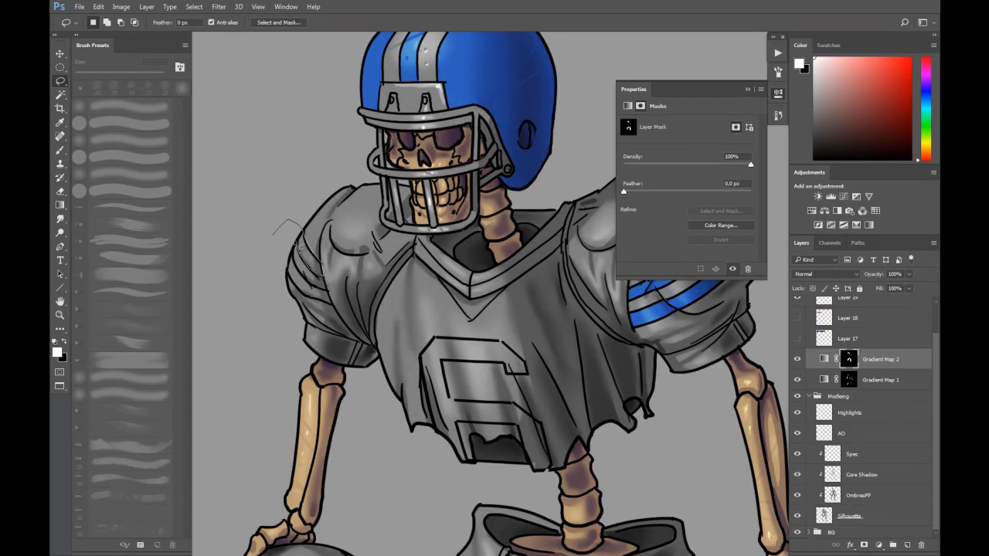
{"action": "left_click_drag", "start_coordinate": [299, 265], "coordinate": [306, 280]}
{"action": "left_click_drag", "start_coordinate": [327, 309], "coordinate": [269, 270]}
{"action": "left_click", "coordinate": [823, 516], "text": "ctrl+alt+shift"}
{"action": "key", "text": "alt+BackSpace"}
{"action": "key", "text": "ctrl+d"}
{"action": "key", "text": "ctrl+minus"}
{"action": "key", "text": "ctrl+minus"}
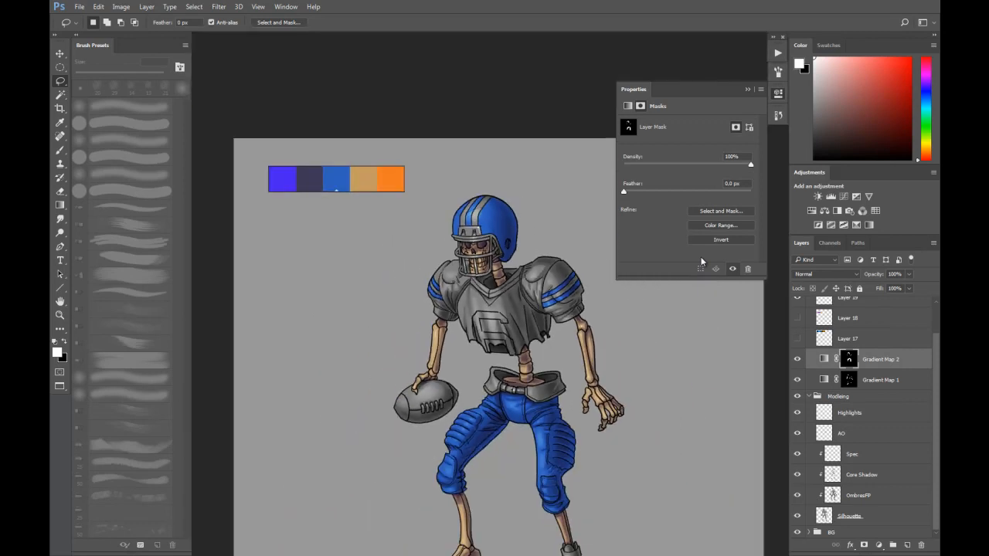
Step: Lasso the jersey's V-neck collar around the neck opening, fill it with white on the Gradient Map 2 mask, and deselect
{"action": "left_click_drag", "start_coordinate": [502, 350], "coordinate": [448, 302]}
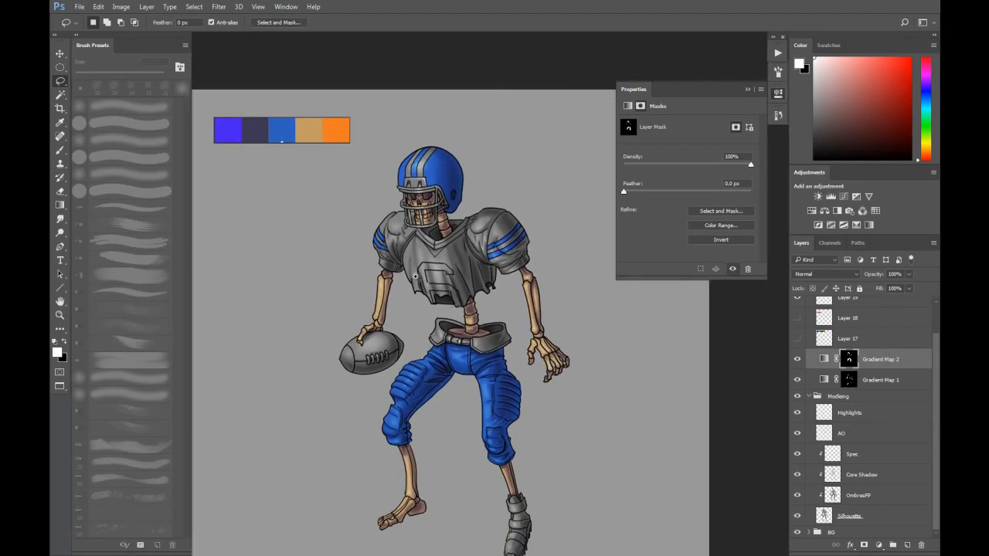
{"action": "scroll", "coordinate": [415, 276], "scroll_direction": "up", "scroll_amount": 2}
{"action": "scroll", "coordinate": [427, 207], "scroll_direction": "up", "scroll_amount": 4}
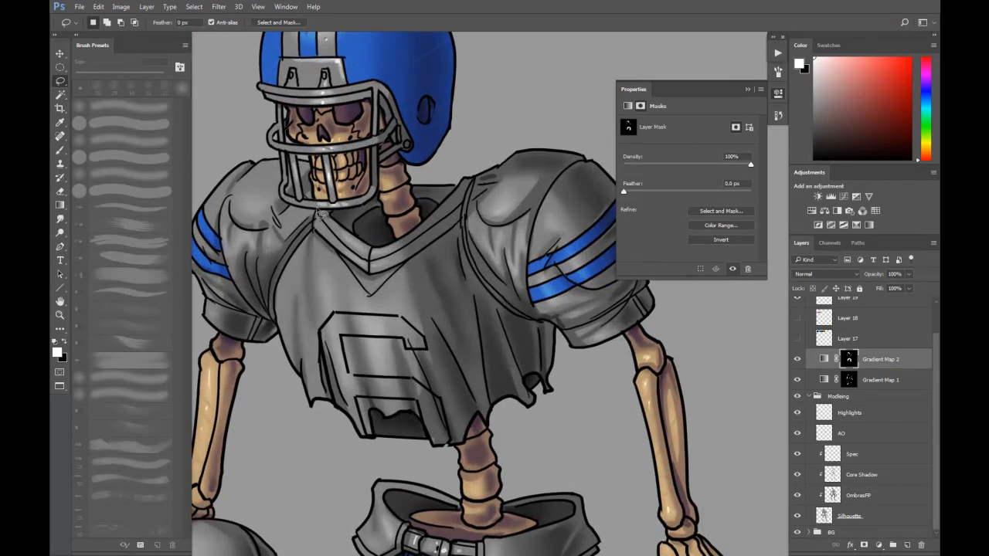
{"action": "mouse_move", "coordinate": [324, 225]}
{"action": "left_mouse_down"}
{"action": "mouse_move", "coordinate": [364, 262]}
{"action": "mouse_move", "coordinate": [384, 260]}
{"action": "left_mouse_up"}
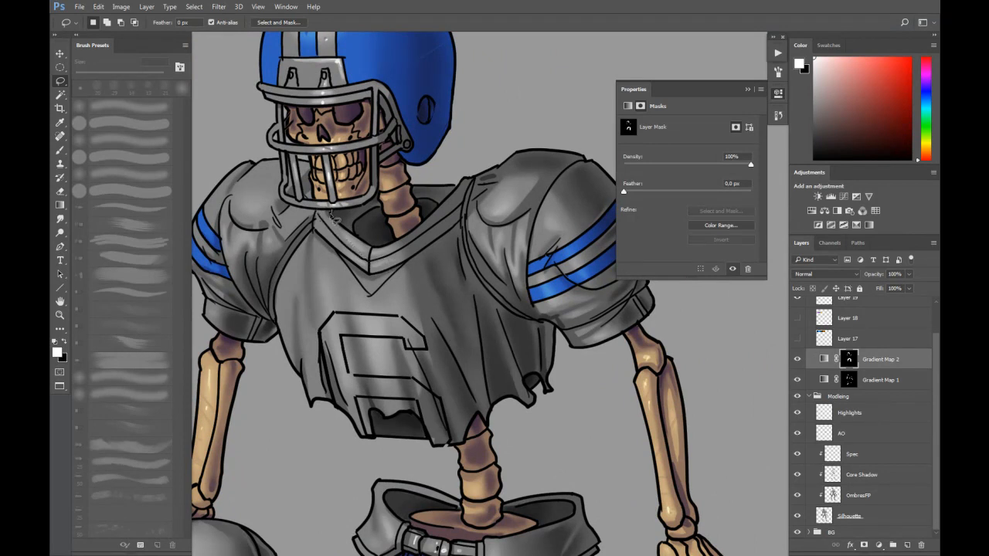
{"action": "mouse_move", "coordinate": [341, 230]}
{"action": "left_mouse_down"}
{"action": "mouse_move", "coordinate": [378, 255]}
{"action": "mouse_move", "coordinate": [419, 237]}
{"action": "mouse_move", "coordinate": [452, 203]}
{"action": "mouse_move", "coordinate": [410, 199]}
{"action": "mouse_move", "coordinate": [458, 172]}
{"action": "mouse_move", "coordinate": [475, 176]}
{"action": "mouse_move", "coordinate": [467, 225]}
{"action": "left_mouse_up"}
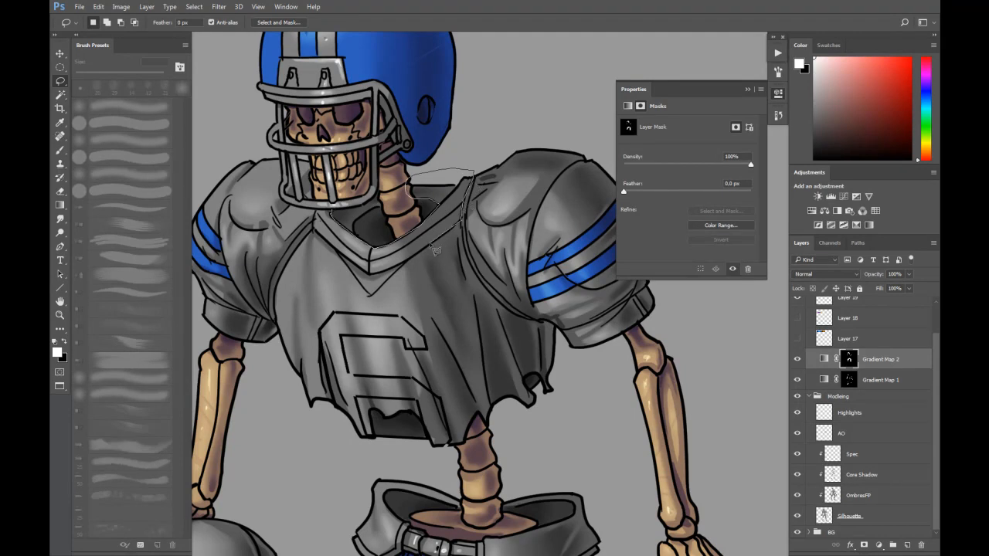
{"action": "mouse_move", "coordinate": [428, 256]}
{"action": "left_mouse_down"}
{"action": "mouse_move", "coordinate": [378, 276]}
{"action": "mouse_move", "coordinate": [318, 236]}
{"action": "mouse_move", "coordinate": [319, 215]}
{"action": "mouse_move", "coordinate": [339, 215]}
{"action": "left_mouse_up"}
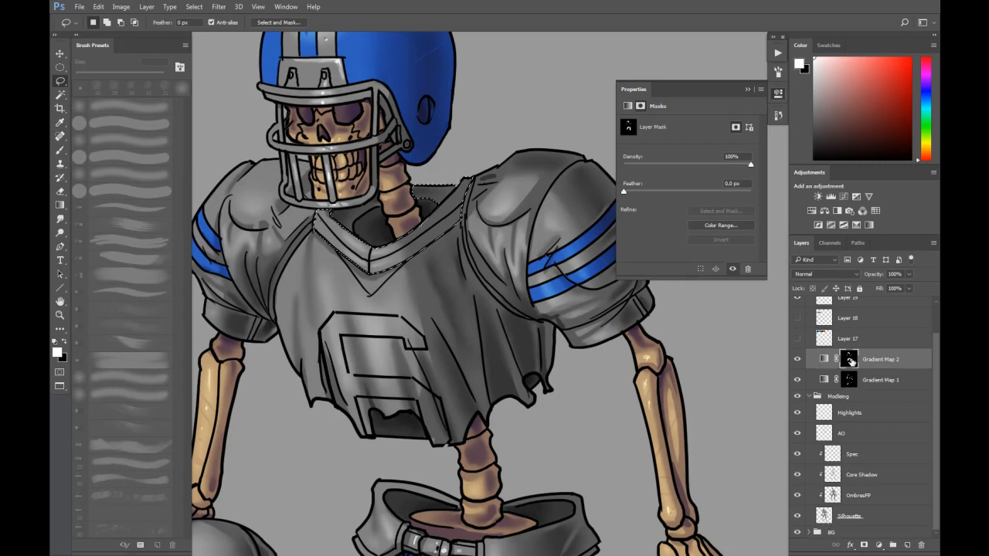
{"action": "key", "text": "shift"}
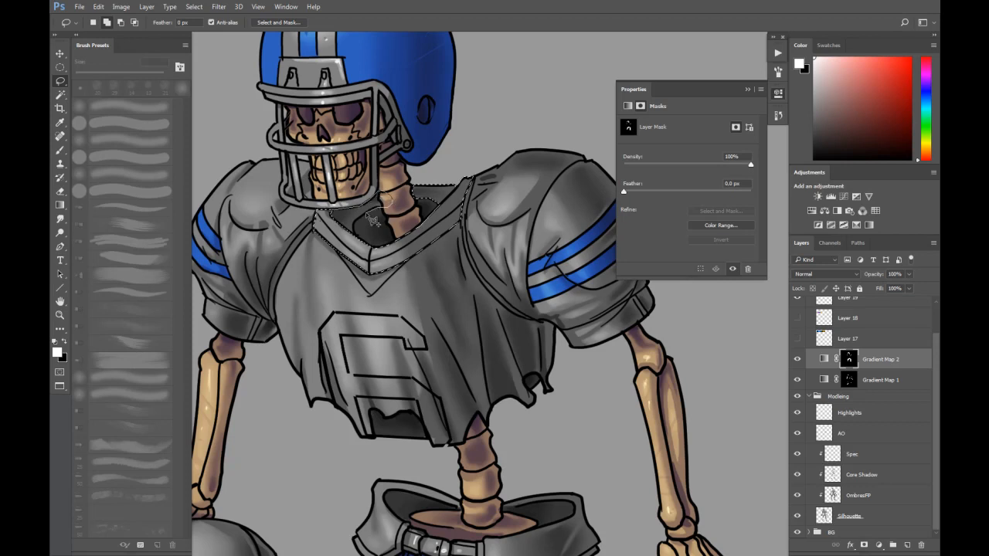
{"action": "left_click_drag", "start_coordinate": [338, 234], "coordinate": [339, 238]}
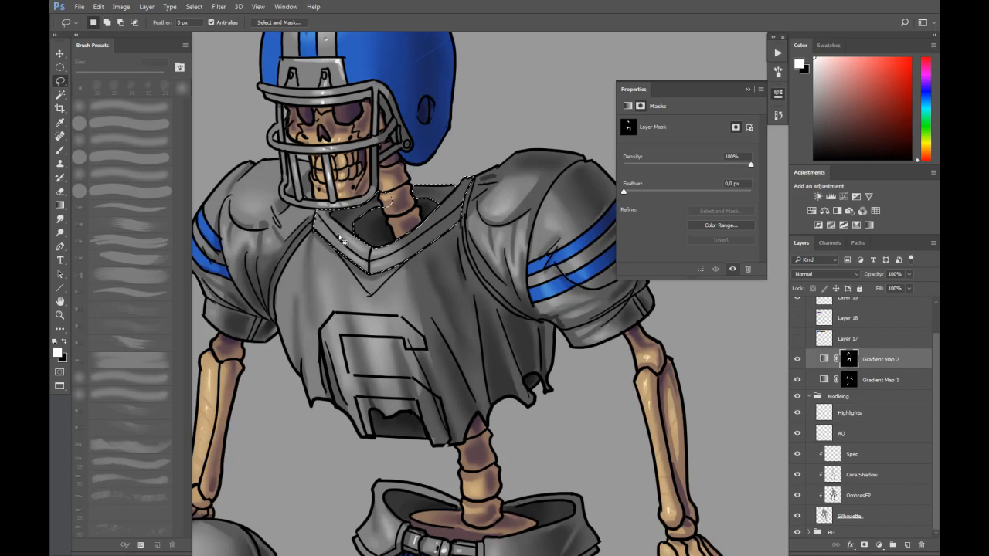
{"action": "left_click_drag", "start_coordinate": [850, 384], "coordinate": [852, 369]}
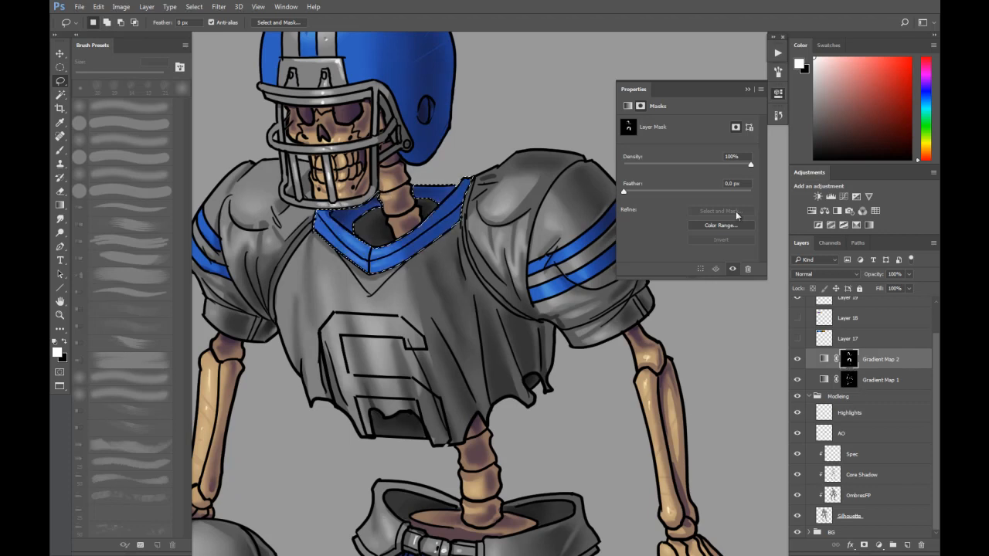
{"action": "key", "text": "ctrl+0"}
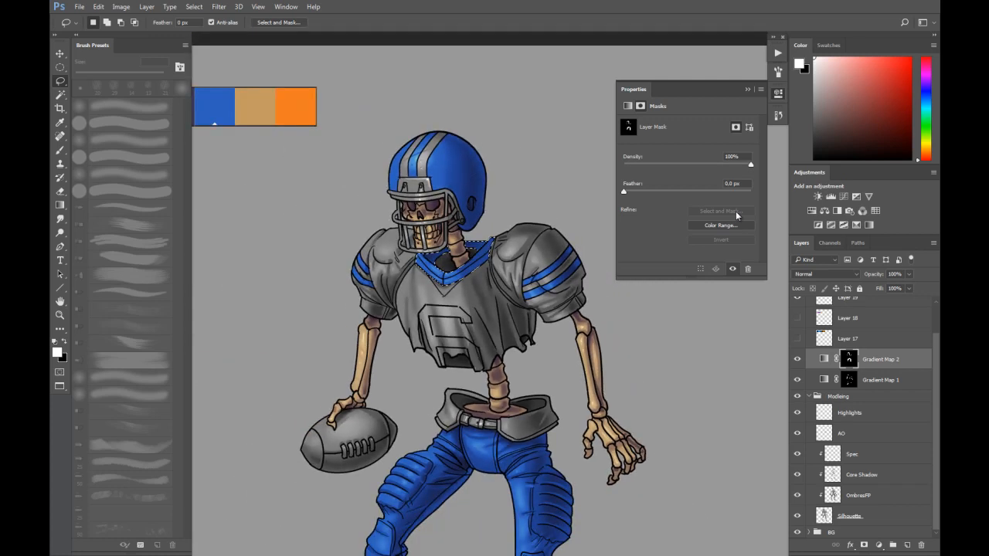
{"action": "key", "text": "ctrl+d"}
Step: Lasso the shoe's straps, sole and toe cap, intersect with the Silhouette shape, fill white on the Gradient Map 2 mask, and deselect
{"action": "scroll", "coordinate": [452, 247], "scroll_direction": "down", "scroll_amount": 2}
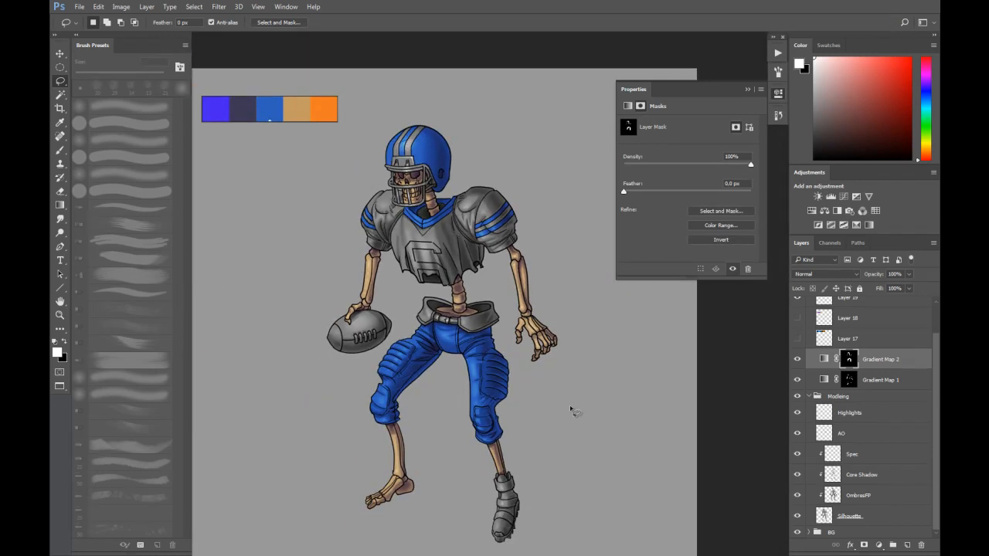
{"action": "scroll", "coordinate": [525, 498], "scroll_direction": "up", "scroll_amount": 4}
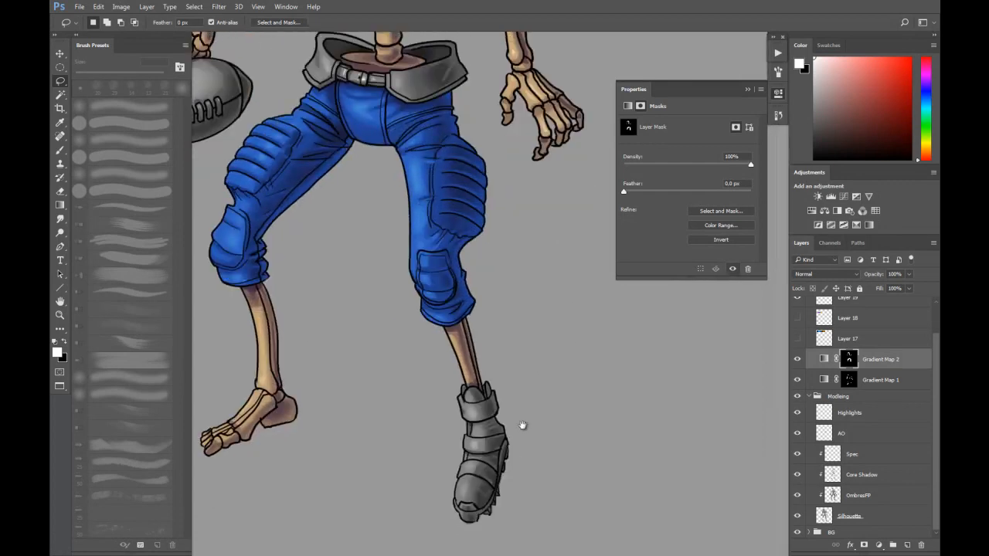
{"action": "mouse_move", "coordinate": [392, 290]}
{"action": "left_mouse_down"}
{"action": "mouse_move", "coordinate": [419, 279]}
{"action": "mouse_move", "coordinate": [435, 320]}
{"action": "mouse_move", "coordinate": [466, 310]}
{"action": "mouse_move", "coordinate": [472, 296]}
{"action": "mouse_move", "coordinate": [501, 322]}
{"action": "mouse_move", "coordinate": [435, 347]}
{"action": "mouse_move", "coordinate": [437, 370]}
{"action": "mouse_move", "coordinate": [491, 362]}
{"action": "mouse_move", "coordinate": [505, 414]}
{"action": "mouse_move", "coordinate": [492, 489]}
{"action": "mouse_move", "coordinate": [433, 516]}
{"action": "mouse_move", "coordinate": [378, 469]}
{"action": "mouse_move", "coordinate": [398, 453]}
{"action": "mouse_move", "coordinate": [423, 476]}
{"action": "mouse_move", "coordinate": [423, 467]}
{"action": "mouse_move", "coordinate": [466, 474]}
{"action": "mouse_move", "coordinate": [475, 449]}
{"action": "mouse_move", "coordinate": [464, 433]}
{"action": "mouse_move", "coordinate": [403, 412]}
{"action": "mouse_move", "coordinate": [443, 403]}
{"action": "mouse_move", "coordinate": [481, 428]}
{"action": "mouse_move", "coordinate": [485, 389]}
{"action": "mouse_move", "coordinate": [438, 394]}
{"action": "mouse_move", "coordinate": [424, 409]}
{"action": "mouse_move", "coordinate": [376, 334]}
{"action": "left_mouse_up"}
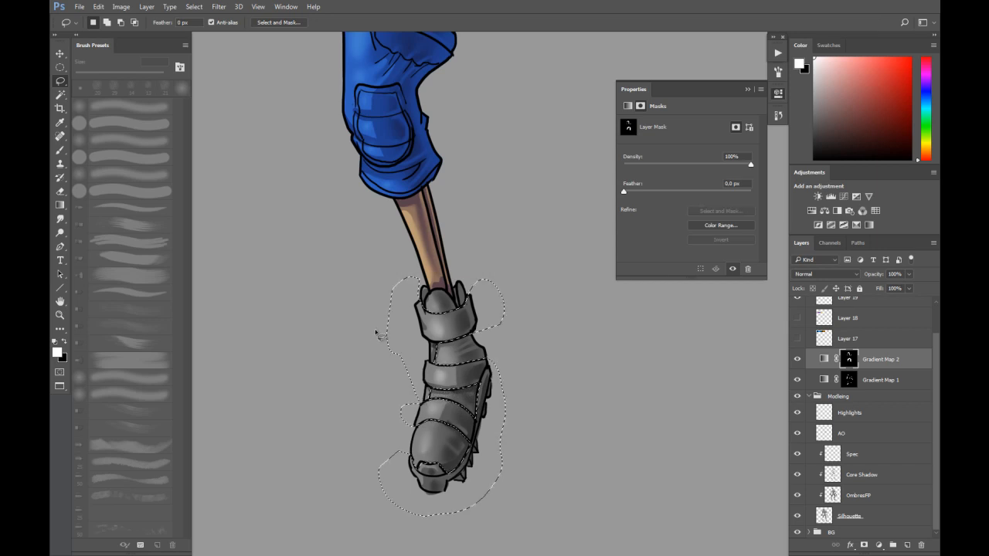
{"action": "left_click", "coordinate": [823, 517], "text": "ctrl+alt+shift"}
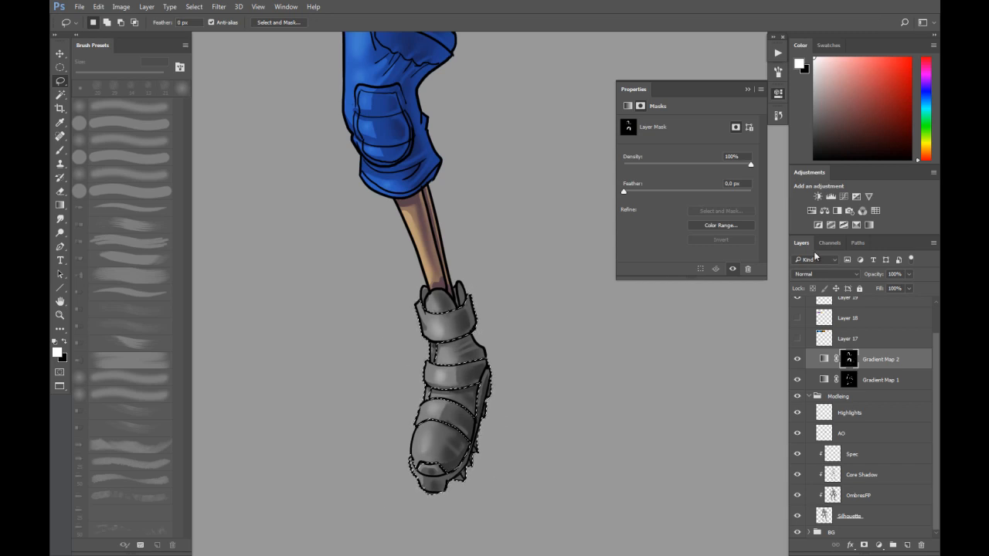
{"action": "key", "text": "alt+BackSpace"}
{"action": "key", "text": "ctrl+minus"}
{"action": "key", "text": "ctrl+minus"}
{"action": "key", "text": "ctrl+d"}
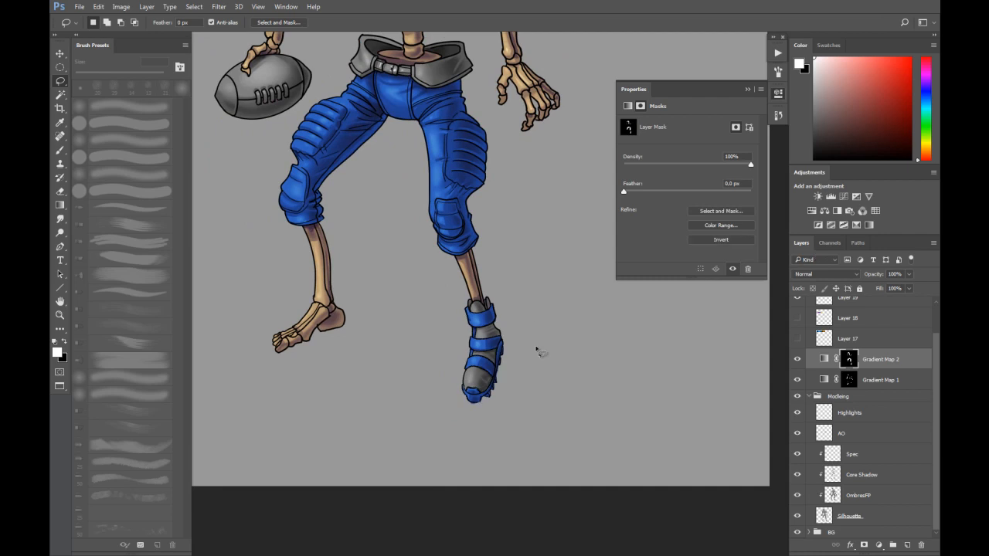
Step: Add a Hue/Saturation adjustment layer above Gradient Map 2 with saturation -37, and invert its mask to black
{"action": "scroll", "coordinate": [534, 357], "scroll_direction": "up", "scroll_amount": 5}
{"action": "key", "text": "ctrl+minus"}
{"action": "left_click_drag", "start_coordinate": [580, 215], "coordinate": [598, 260]}
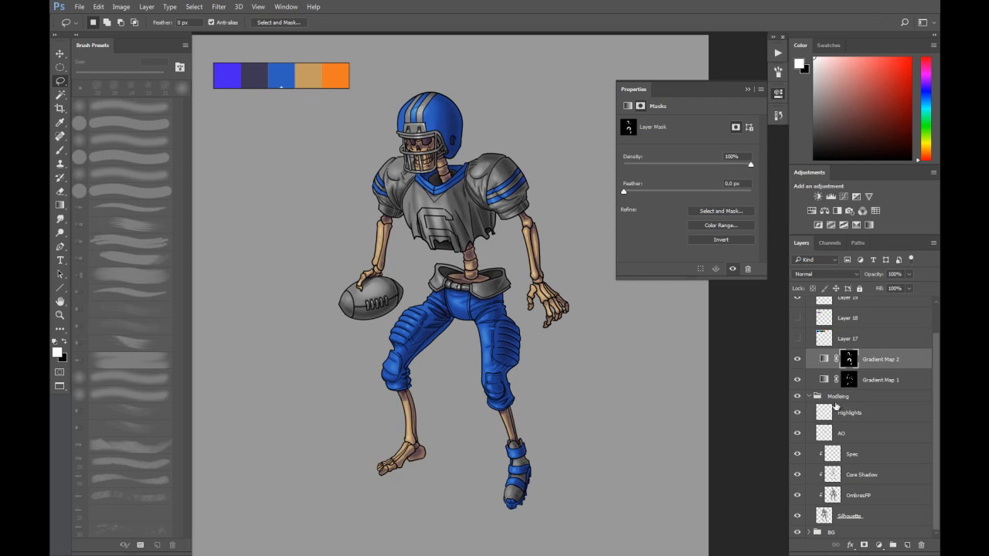
{"action": "left_click", "coordinate": [879, 546]}
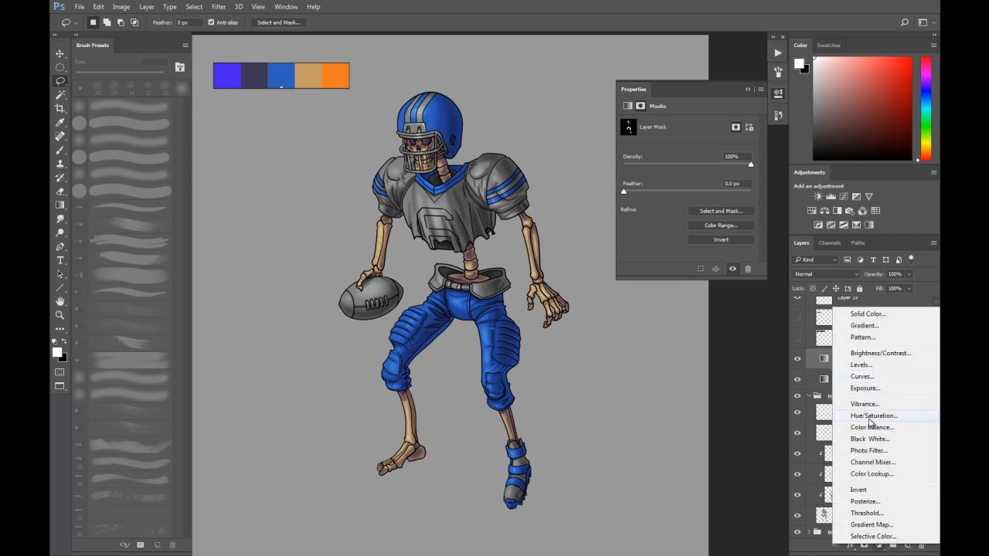
{"action": "left_click", "coordinate": [873, 418]}
{"action": "left_click_drag", "start_coordinate": [687, 182], "coordinate": [676, 183]}
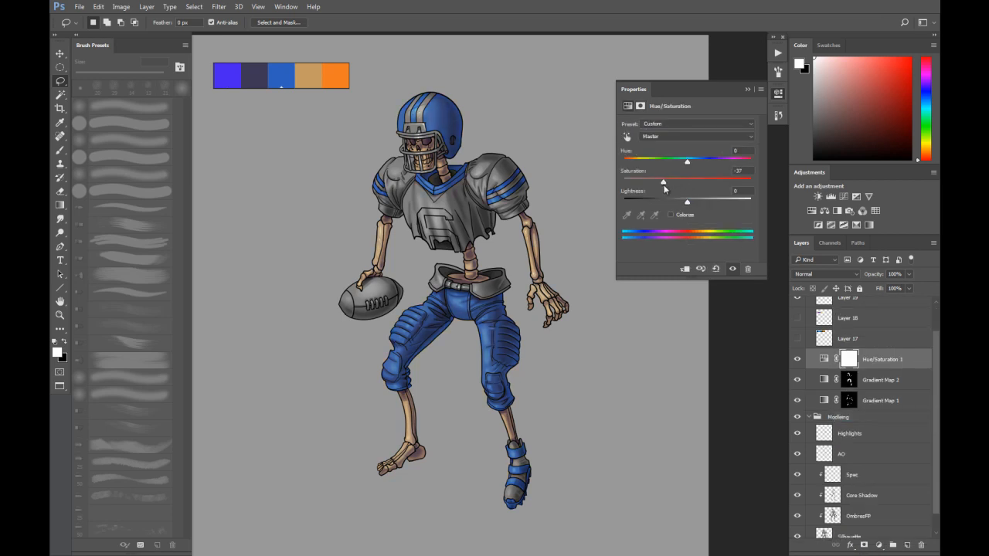
{"action": "left_click", "coordinate": [849, 362]}
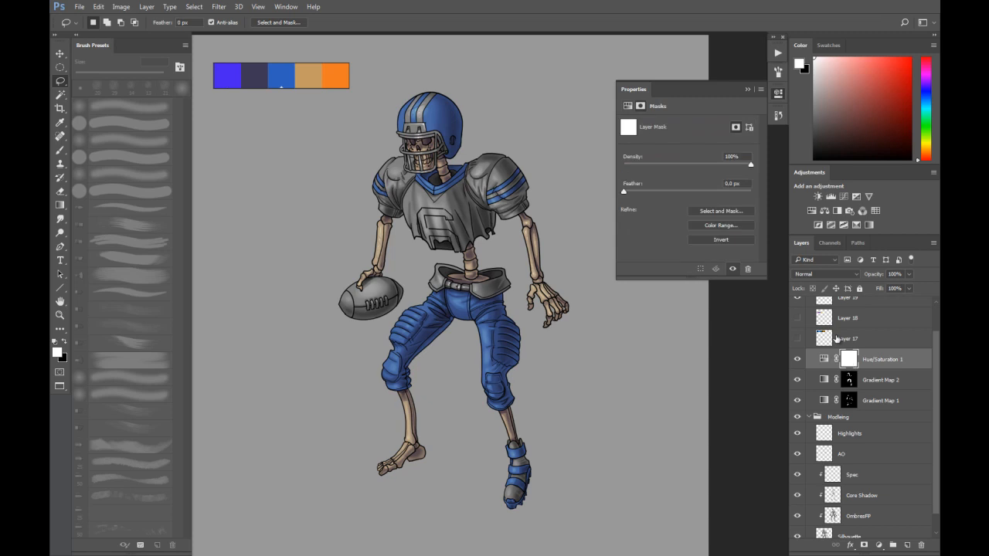
{"action": "key", "text": "ctrl+i"}
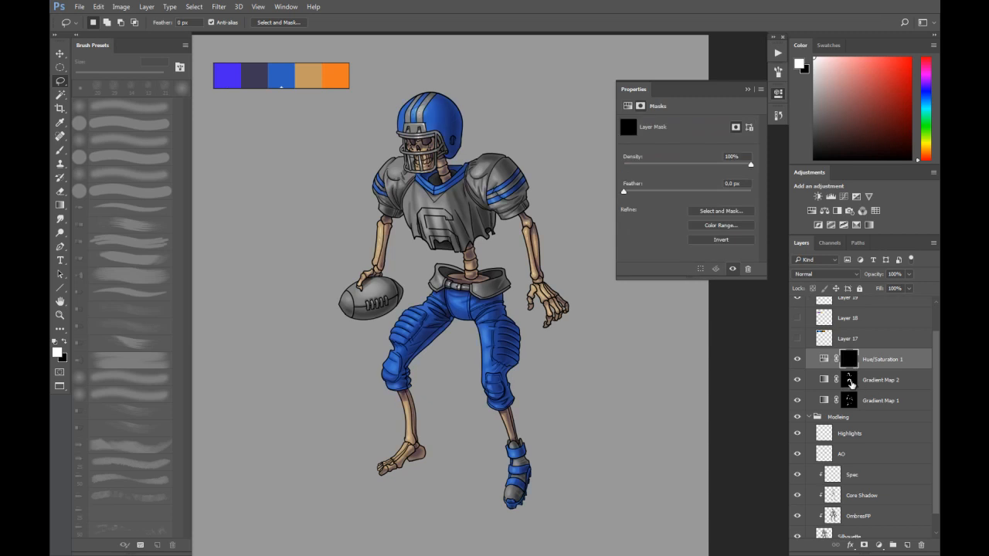
Step: Fill the trousers part of Gradient Map 2's mask selection with white on the Hue/Saturation 1 mask, and set its saturation to -26
{"action": "left_click", "coordinate": [850, 381], "text": "ctrl"}
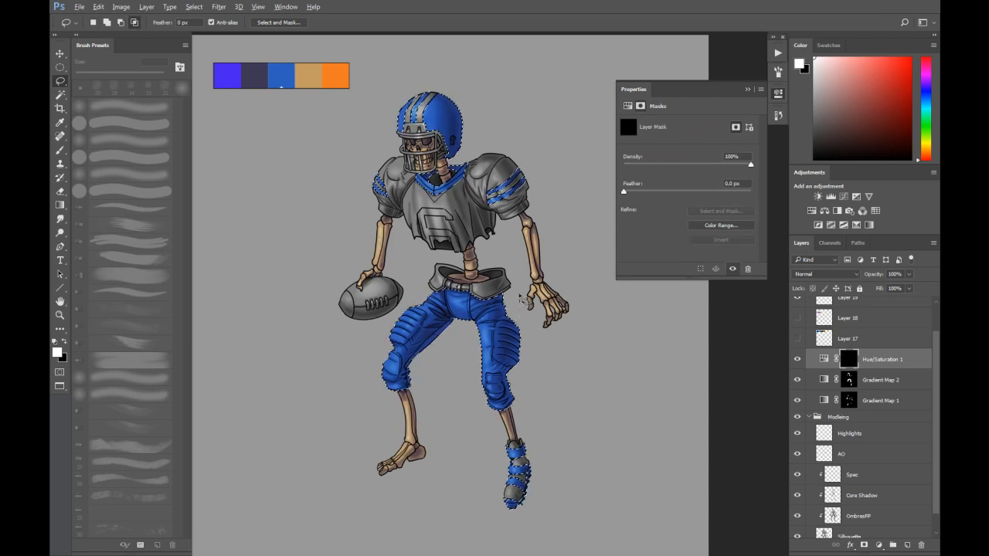
{"action": "mouse_move", "coordinate": [509, 272]}
{"action": "left_mouse_down"}
{"action": "mouse_move", "coordinate": [376, 392]}
{"action": "mouse_move", "coordinate": [426, 417]}
{"action": "mouse_move", "coordinate": [504, 432]}
{"action": "mouse_move", "coordinate": [572, 380]}
{"action": "left_mouse_up"}
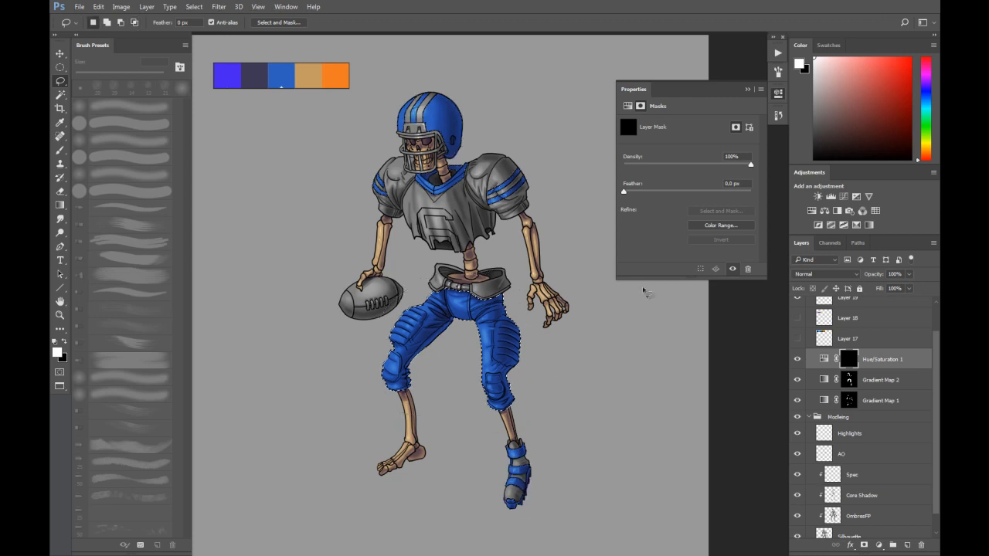
{"action": "key", "text": "alt+BackSpace"}
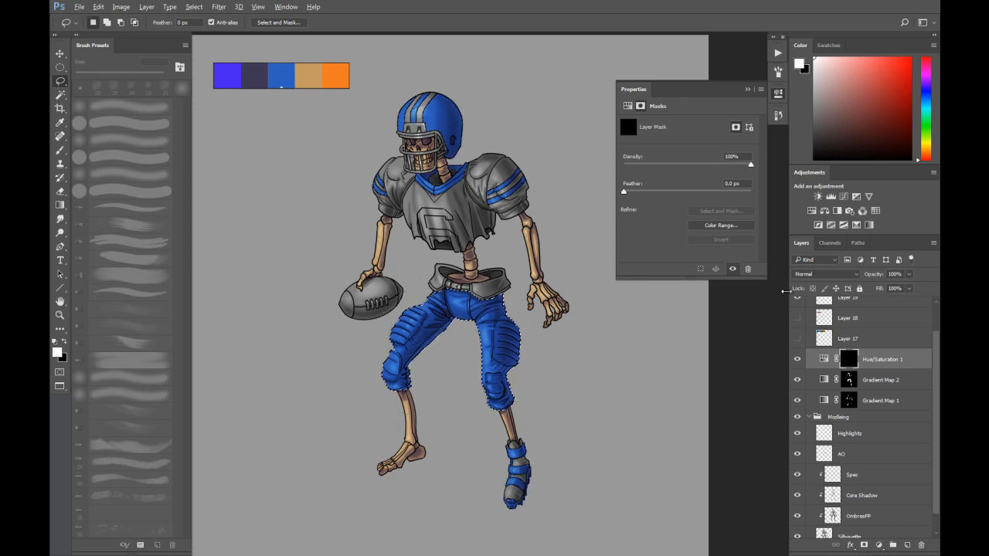
{"action": "key", "text": "ctrl+d"}
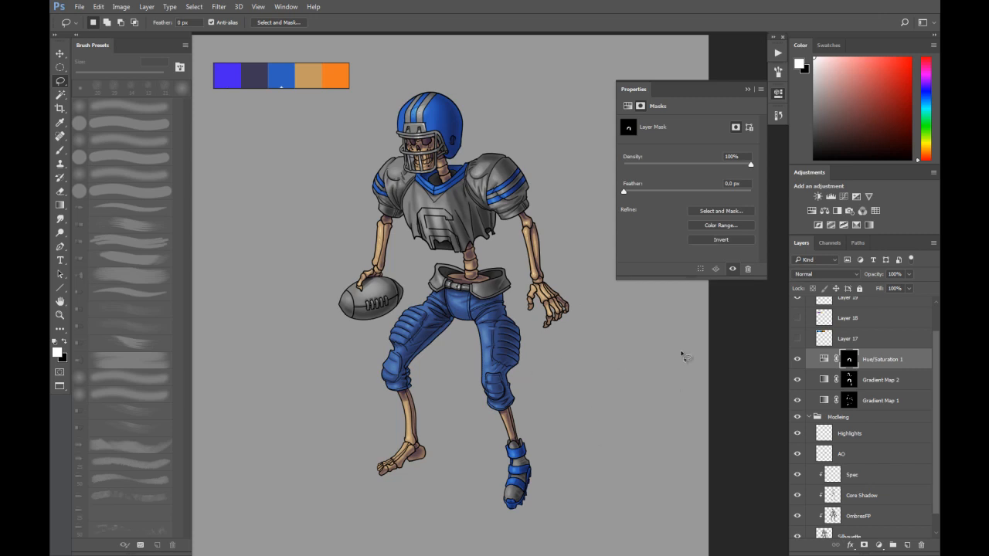
{"action": "left_click", "coordinate": [825, 360]}
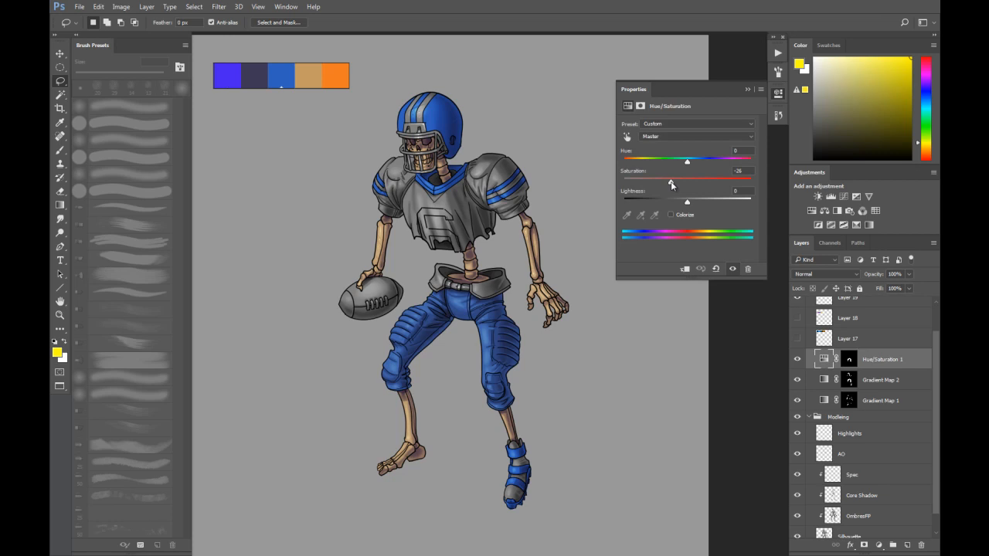
{"action": "left_click", "coordinate": [749, 90]}
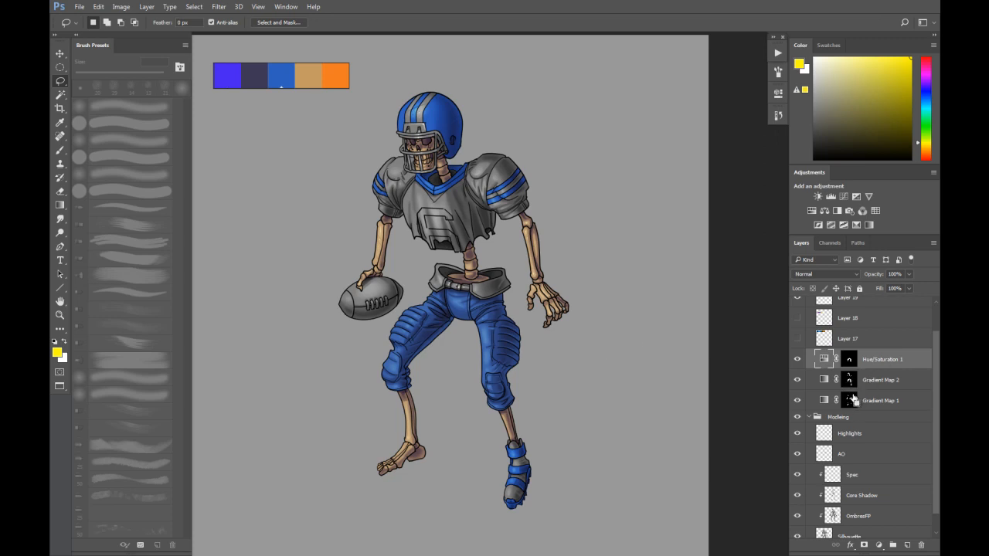
Step: Limit Gradient Map 2's mask selection to the helmet and add a Hue/Saturation layer with saturation +38 and lightness +7, comparing the effect
{"action": "left_click", "coordinate": [850, 381], "text": "ctrl"}
{"action": "mouse_move", "coordinate": [417, 73]}
{"action": "left_mouse_down"}
{"action": "mouse_move", "coordinate": [405, 75]}
{"action": "mouse_move", "coordinate": [378, 131]}
{"action": "mouse_move", "coordinate": [449, 165]}
{"action": "mouse_move", "coordinate": [473, 161]}
{"action": "mouse_move", "coordinate": [489, 96]}
{"action": "mouse_move", "coordinate": [479, 81]}
{"action": "left_mouse_up"}
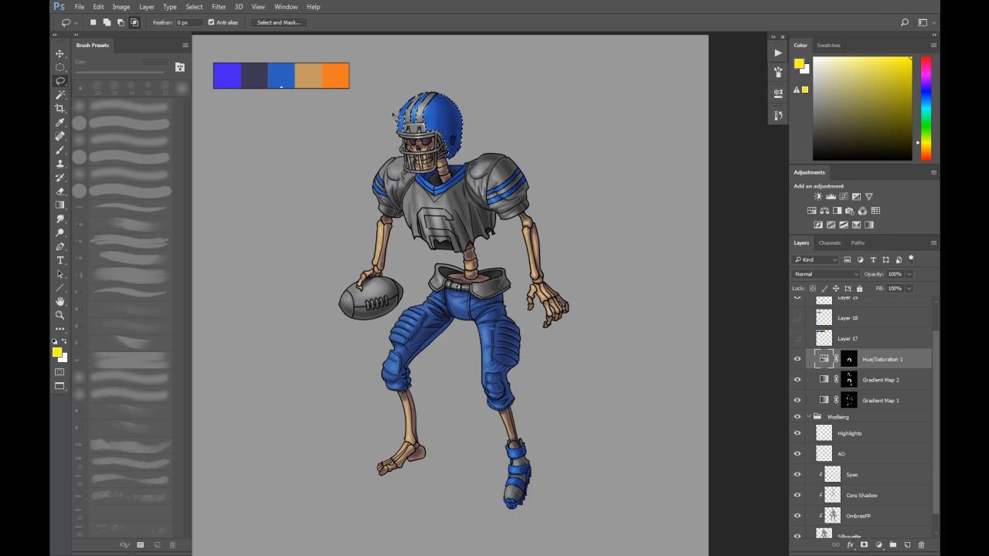
{"action": "left_click", "coordinate": [879, 545]}
{"action": "left_click", "coordinate": [870, 417]}
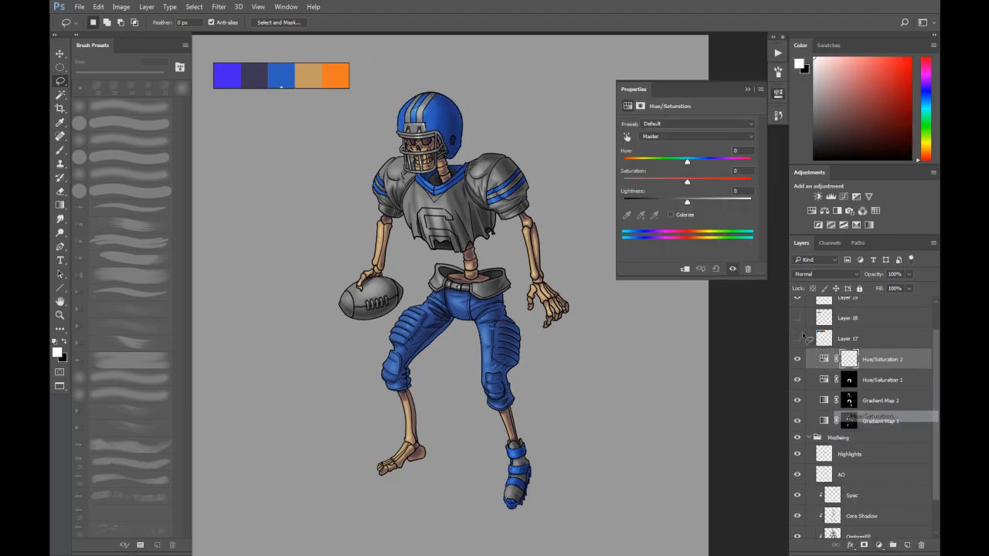
{"action": "mouse_move", "coordinate": [688, 184]}
{"action": "left_mouse_down"}
{"action": "mouse_move", "coordinate": [701, 184]}
{"action": "mouse_move", "coordinate": [692, 202]}
{"action": "left_mouse_up"}
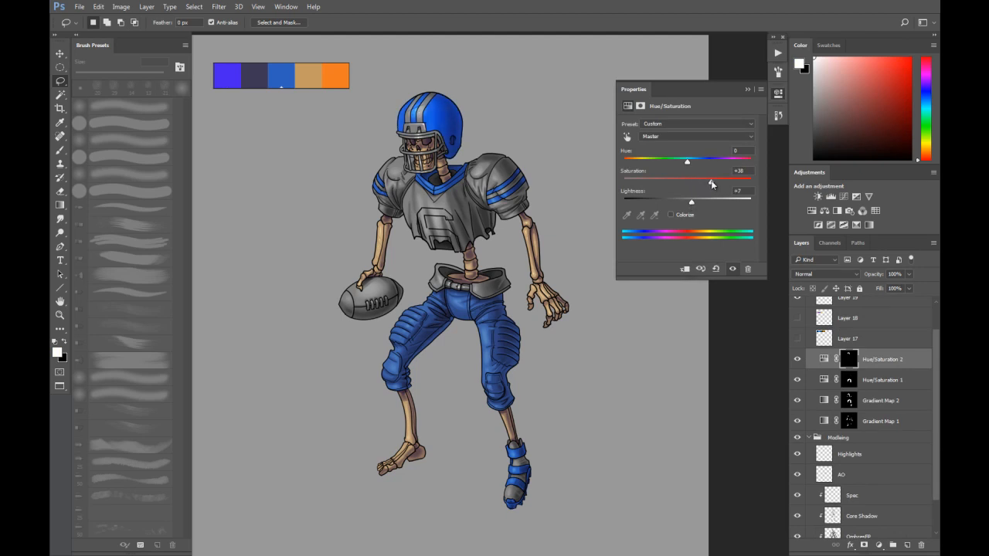
{"action": "left_click", "coordinate": [747, 91]}
{"action": "left_click_drag", "start_coordinate": [800, 362], "coordinate": [800, 382]}
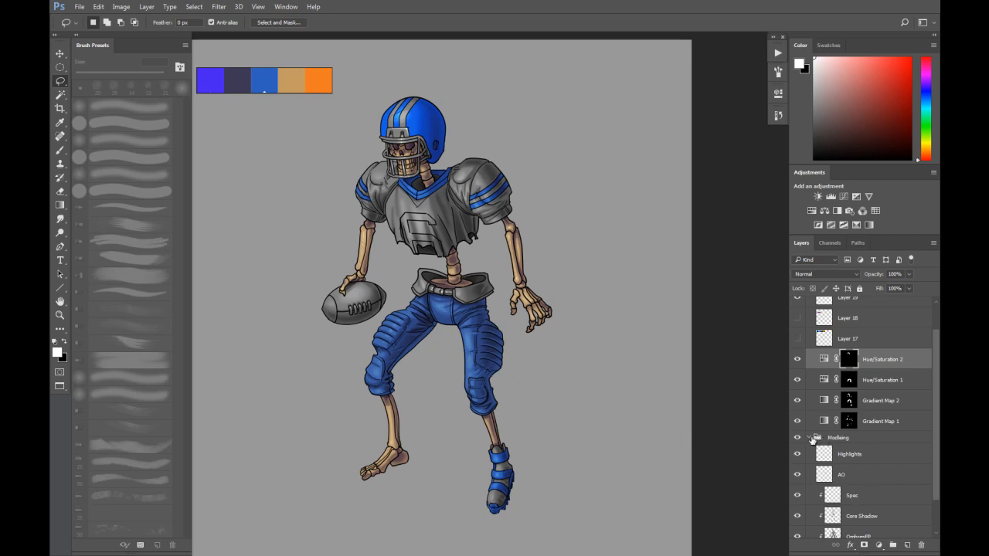
Step: Collapse the Modleing group and create a new layer group named Shade directly above it
{"action": "left_click", "coordinate": [810, 437]}
{"action": "left_click", "coordinate": [840, 472]}
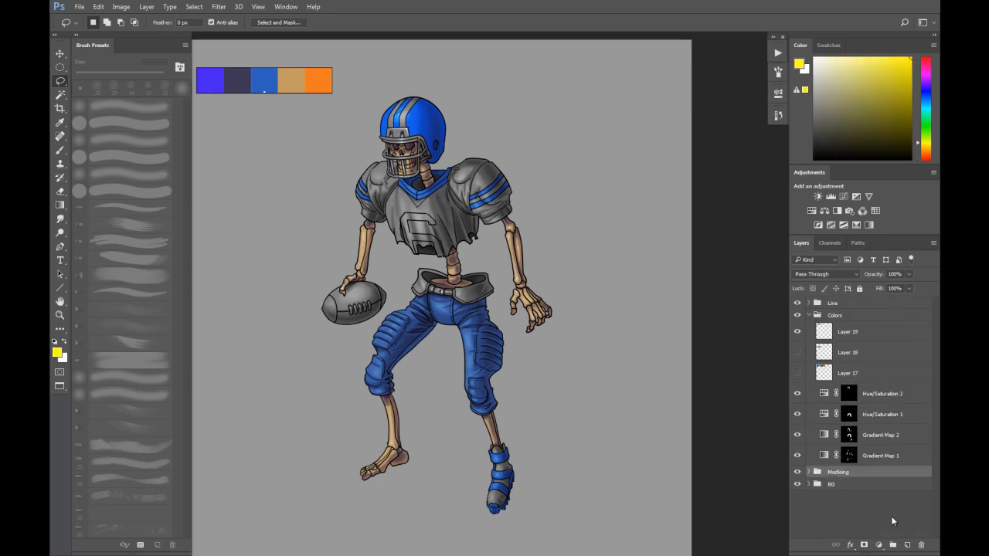
{"action": "left_click", "coordinate": [893, 545]}
{"action": "double_click", "coordinate": [835, 473]}
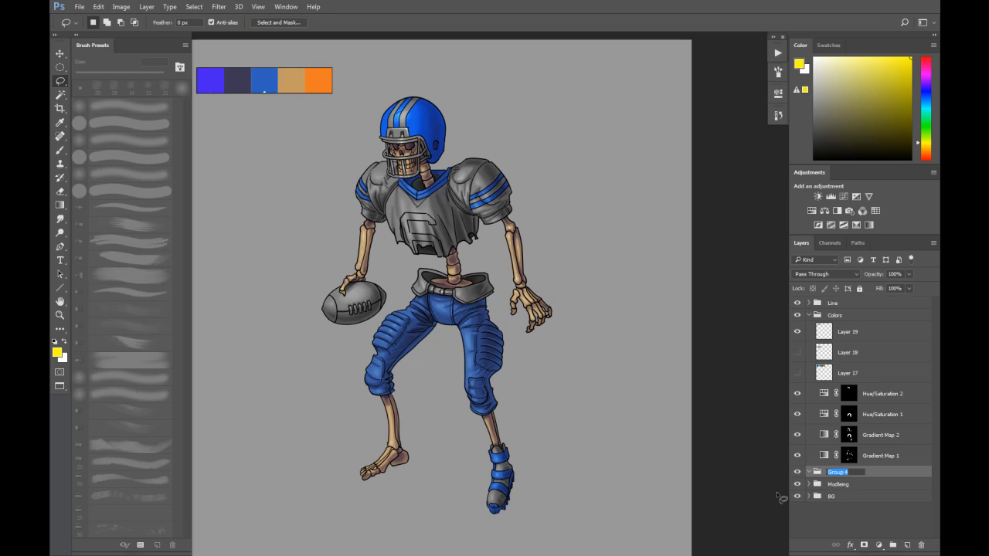
{"action": "type", "text": "Shade"}
{"action": "key", "text": "Return"}
Step: Add a Brightness/Contrast adjustment layer inside the Shade group with brightness 50 and contrast -6
{"action": "left_click", "coordinate": [880, 547]}
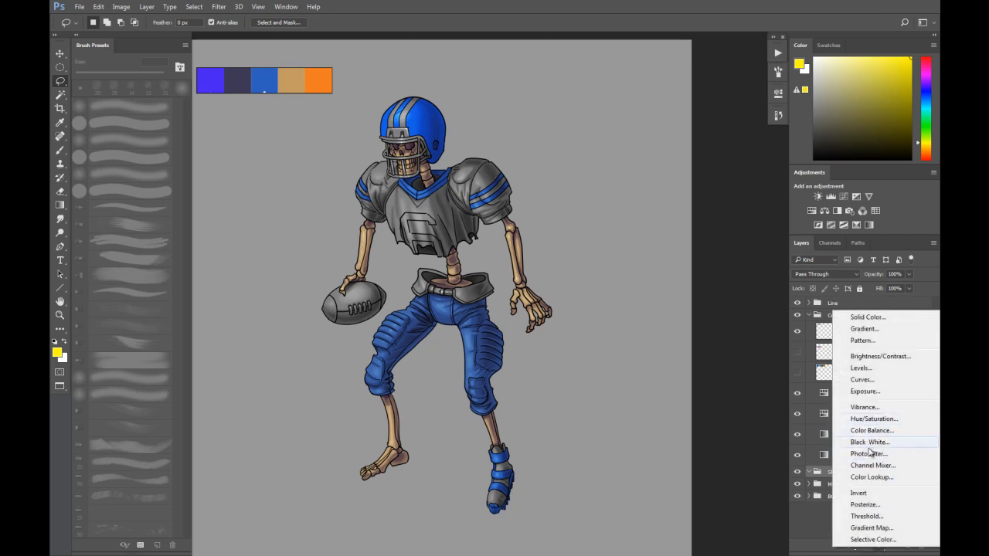
{"action": "left_click", "coordinate": [877, 357]}
{"action": "left_click_drag", "start_coordinate": [690, 152], "coordinate": [710, 153]}
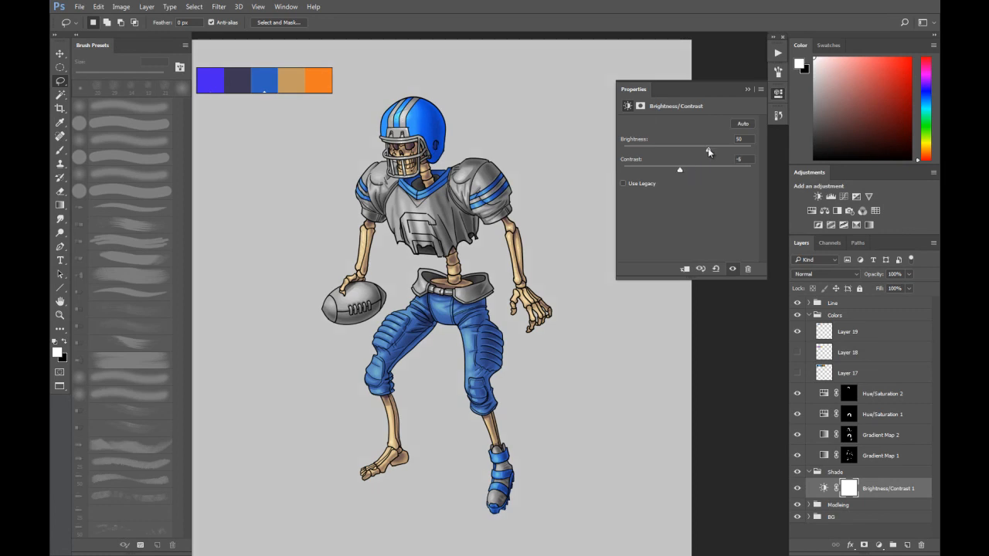
Step: Invert the Brightness/Contrast 1 mask, then lasso the knee pad below the football, limit it to the Silhouette layer, and fill it white on the mask
{"action": "left_click", "coordinate": [755, 92]}
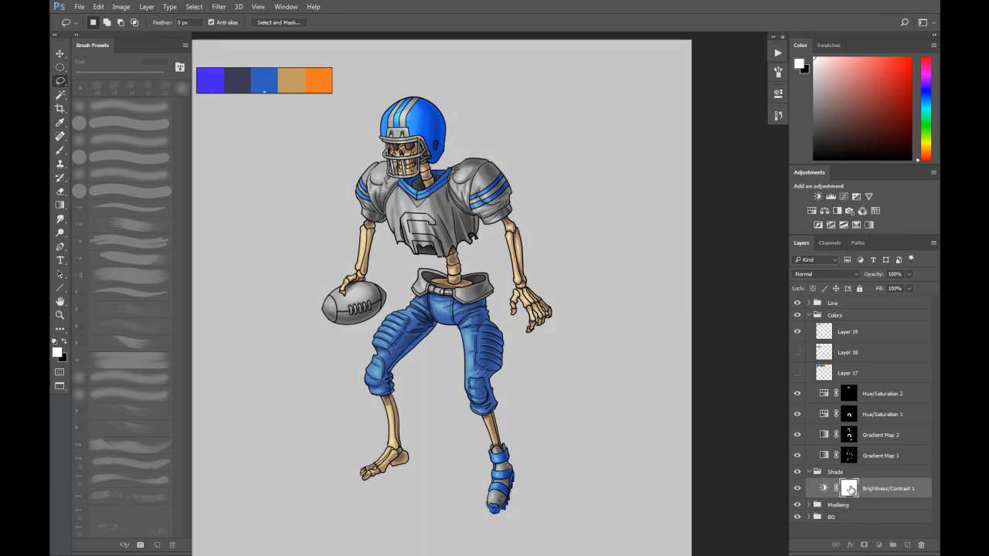
{"action": "key", "text": "ctrl+i"}
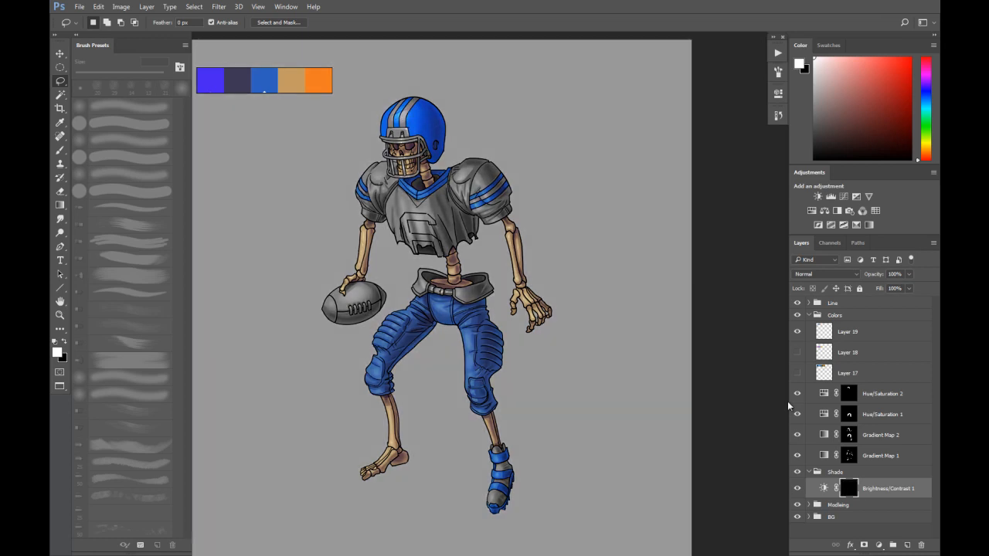
{"action": "scroll", "coordinate": [371, 352], "scroll_direction": "up", "scroll_amount": 3}
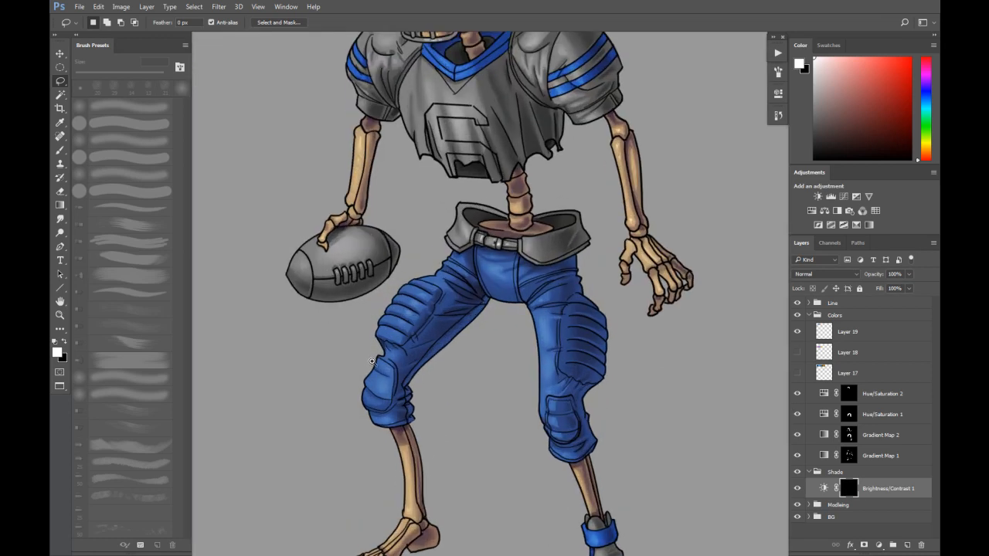
{"action": "mouse_move", "coordinate": [373, 358]}
{"action": "left_mouse_down"}
{"action": "mouse_move", "coordinate": [395, 355]}
{"action": "mouse_move", "coordinate": [420, 377]}
{"action": "mouse_move", "coordinate": [417, 423]}
{"action": "left_mouse_up"}
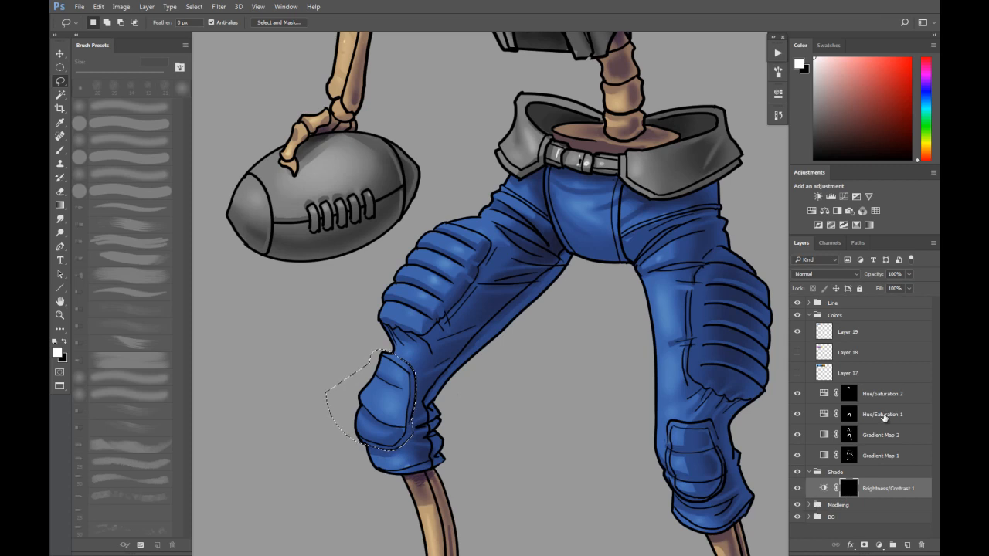
{"action": "left_click", "coordinate": [815, 504]}
{"action": "scroll", "coordinate": [931, 424], "scroll_direction": "down", "scroll_amount": 3}
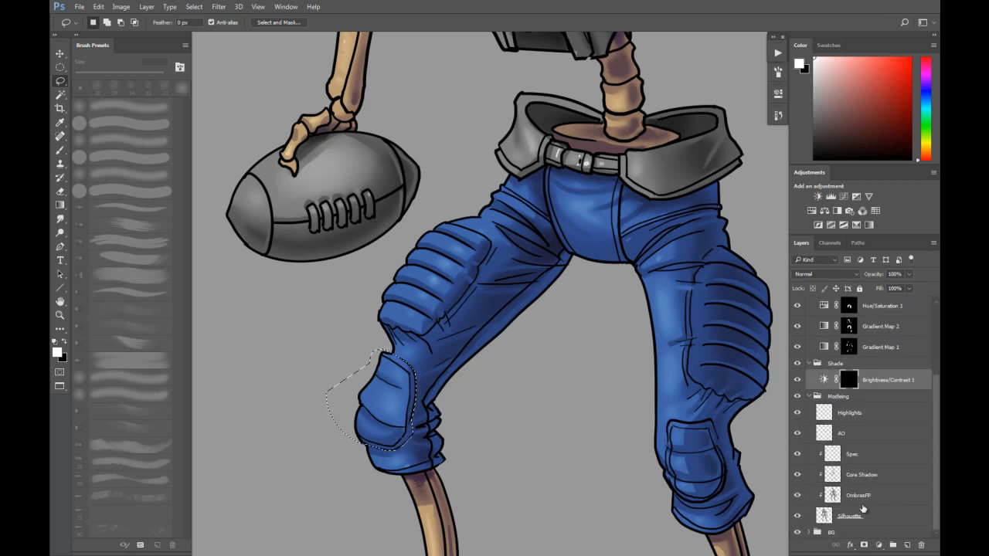
{"action": "left_click", "coordinate": [824, 516], "text": "ctrl+alt+shift"}
{"action": "key", "text": "alt+BackSpace"}
{"action": "key", "text": "ctrl+d"}
Step: Select the ribbed thigh pad on the football-side leg within the Silhouette layer and fill it with white on the Brightness/Contrast 1 mask
{"action": "mouse_move", "coordinate": [673, 426]}
{"action": "left_mouse_down"}
{"action": "mouse_move", "coordinate": [672, 458]}
{"action": "mouse_move", "coordinate": [697, 431]}
{"action": "left_mouse_up"}
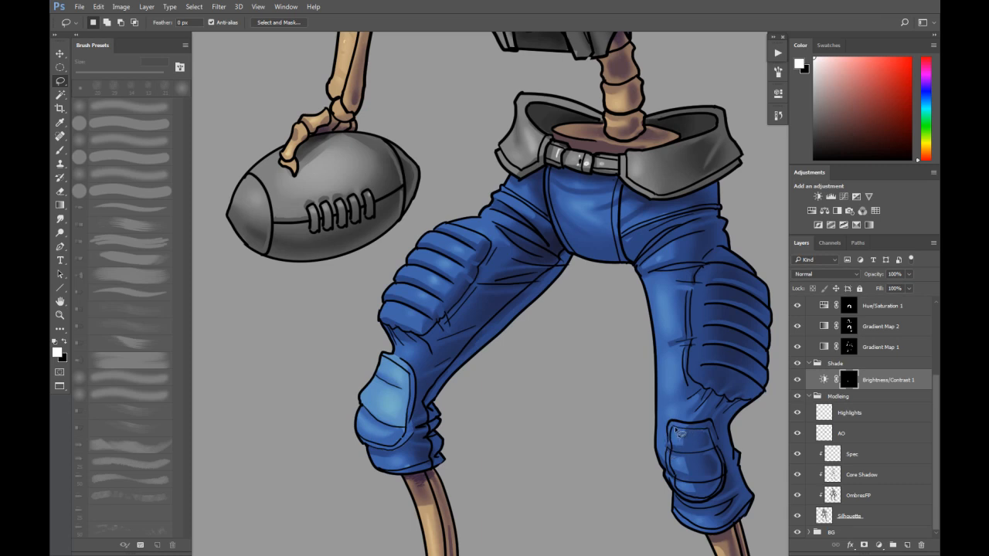
{"action": "mouse_move", "coordinate": [446, 223]}
{"action": "left_mouse_down"}
{"action": "mouse_move", "coordinate": [495, 248]}
{"action": "mouse_move", "coordinate": [480, 285]}
{"action": "mouse_move", "coordinate": [439, 330]}
{"action": "mouse_move", "coordinate": [424, 342]}
{"action": "mouse_move", "coordinate": [362, 295]}
{"action": "left_mouse_up"}
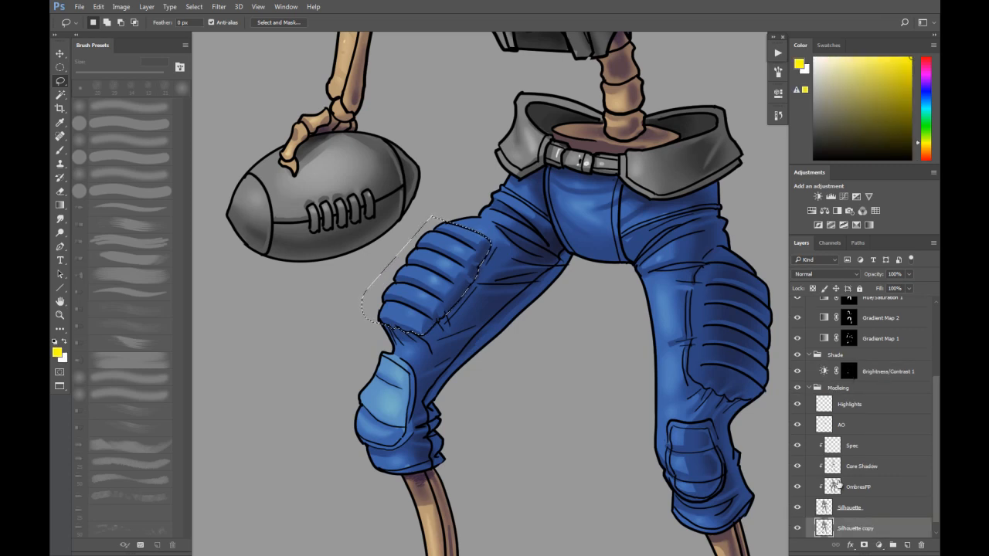
{"action": "key", "text": "ctrl+z"}
{"action": "left_click", "coordinate": [825, 517], "text": "ctrl+alt+shift"}
{"action": "left_click", "coordinate": [851, 381]}
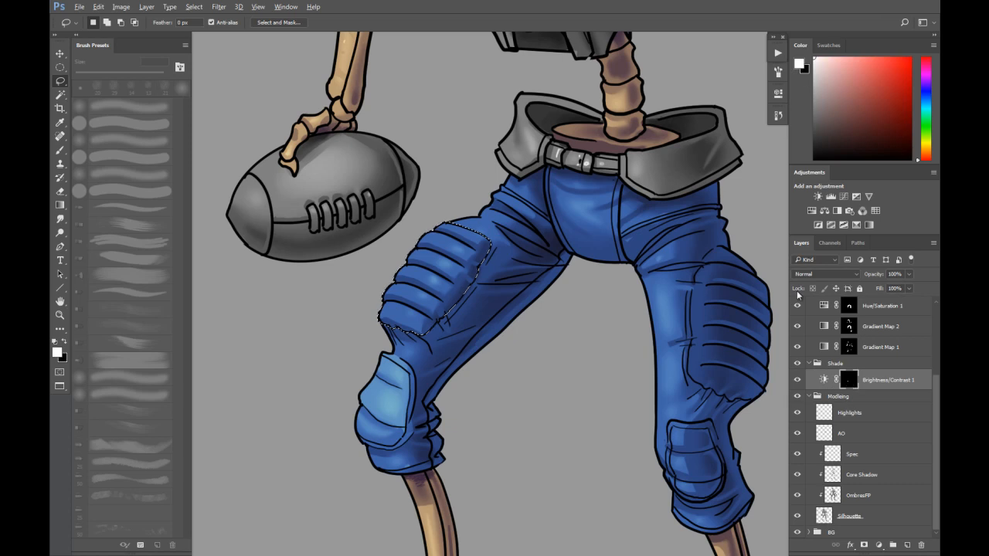
{"action": "key", "text": "alt+BackSpace"}
{"action": "key", "text": "ctrl+d"}
Step: Select the ribbed thigh pad on the other leg, limited to the Silhouette layer, and fill it with white on the Brightness/Contrast 1 mask
{"action": "left_click_drag", "start_coordinate": [619, 244], "coordinate": [529, 226]}
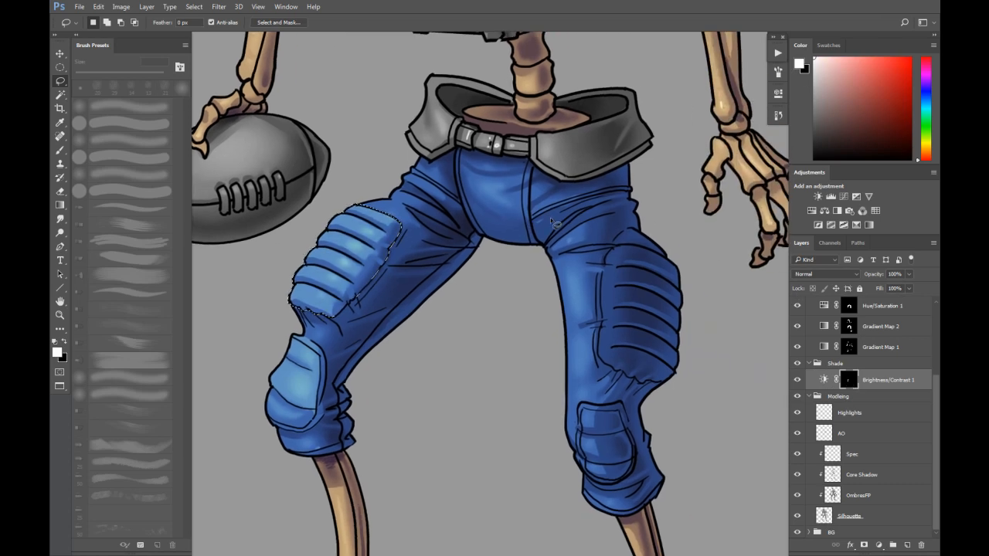
{"action": "mouse_move", "coordinate": [670, 238]}
{"action": "left_mouse_down"}
{"action": "mouse_move", "coordinate": [690, 258]}
{"action": "mouse_move", "coordinate": [634, 245]}
{"action": "mouse_move", "coordinate": [609, 255]}
{"action": "mouse_move", "coordinate": [604, 358]}
{"action": "mouse_move", "coordinate": [616, 378]}
{"action": "mouse_move", "coordinate": [645, 389]}
{"action": "mouse_move", "coordinate": [679, 384]}
{"action": "mouse_move", "coordinate": [704, 343]}
{"action": "mouse_move", "coordinate": [690, 363]}
{"action": "left_mouse_up"}
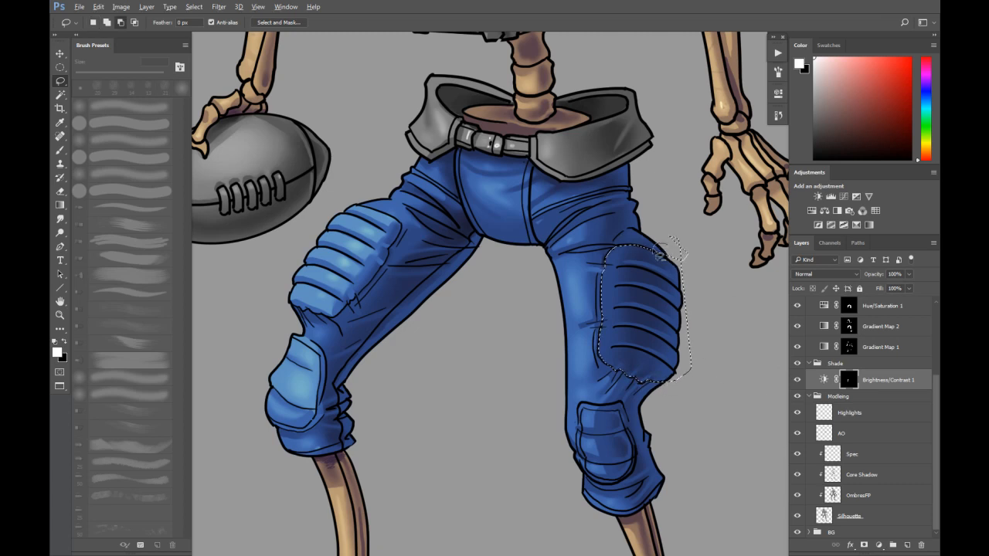
{"action": "left_click", "coordinate": [828, 517], "text": "ctrl+alt+shift"}
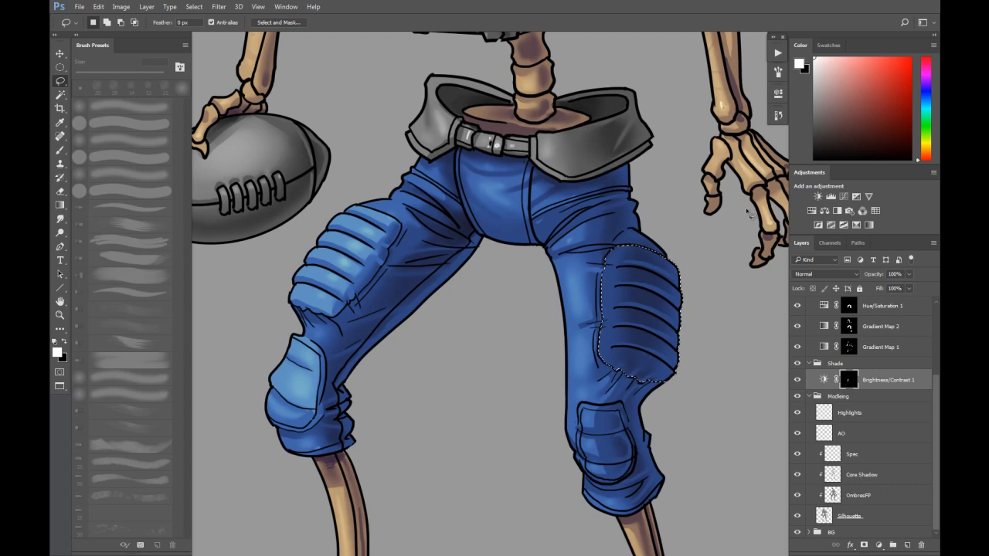
{"action": "key", "text": "alt+BackSpace"}
{"action": "left_click_drag", "start_coordinate": [570, 359], "coordinate": [567, 289]}
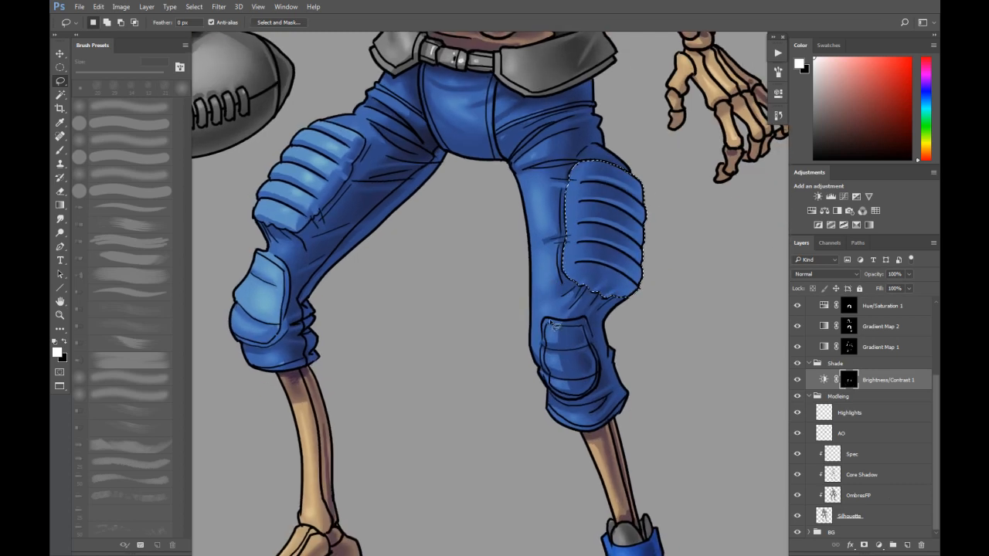
{"action": "key", "text": "ctrl+d"}
Step: Lasso the knee pad on the booted leg and fill it with white on the Brightness/Contrast 1 mask
{"action": "mouse_move", "coordinate": [562, 326]}
{"action": "left_mouse_down"}
{"action": "mouse_move", "coordinate": [581, 327]}
{"action": "mouse_move", "coordinate": [597, 349]}
{"action": "mouse_move", "coordinate": [601, 383]}
{"action": "mouse_move", "coordinate": [589, 397]}
{"action": "mouse_move", "coordinate": [564, 398]}
{"action": "mouse_move", "coordinate": [553, 384]}
{"action": "mouse_move", "coordinate": [547, 340]}
{"action": "left_mouse_up"}
{"action": "key", "text": "alt+BackSpace"}
{"action": "key", "text": "ctrl+d"}
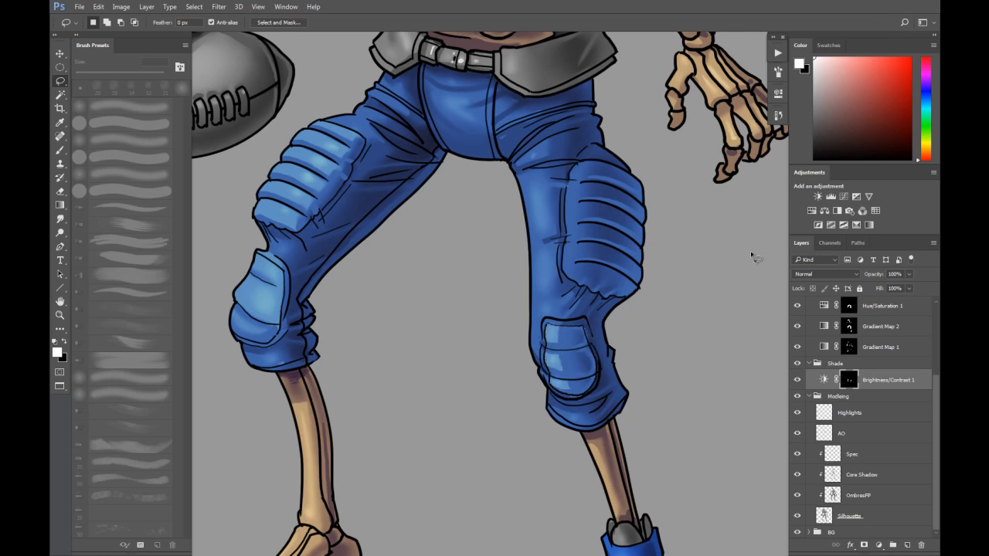
Step: Compare the trouser pads with and without the Brightness/Contrast 1 layer, both close up and at full-figure size
{"action": "key", "text": "ctrl+minus"}
{"action": "key", "text": "ctrl+minus"}
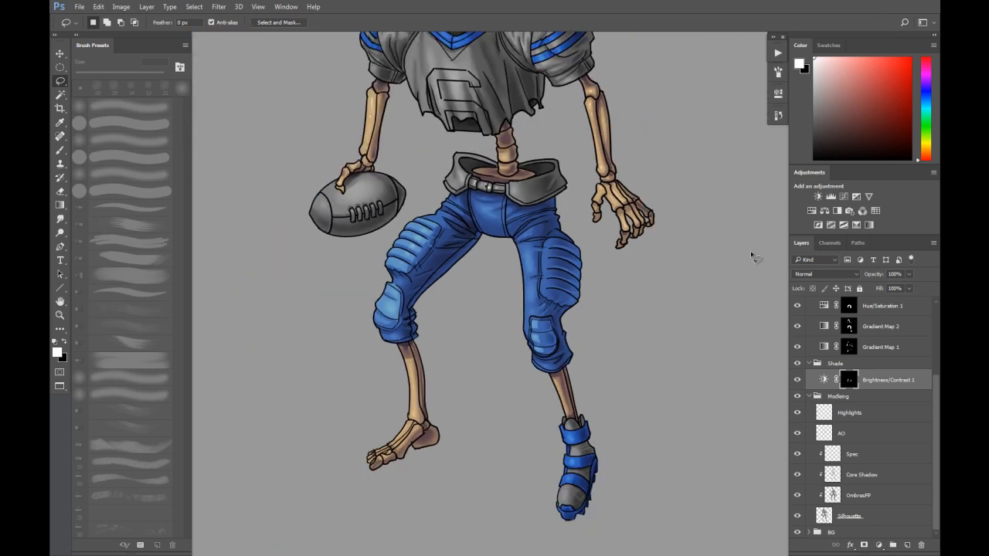
{"action": "left_click", "coordinate": [797, 380]}
{"action": "left_click", "coordinate": [798, 379]}
{"action": "left_click", "coordinate": [797, 379]}
{"action": "left_click", "coordinate": [796, 379]}
{"action": "key", "text": "ctrl+minus"}
{"action": "key", "text": "ctrl+minus"}
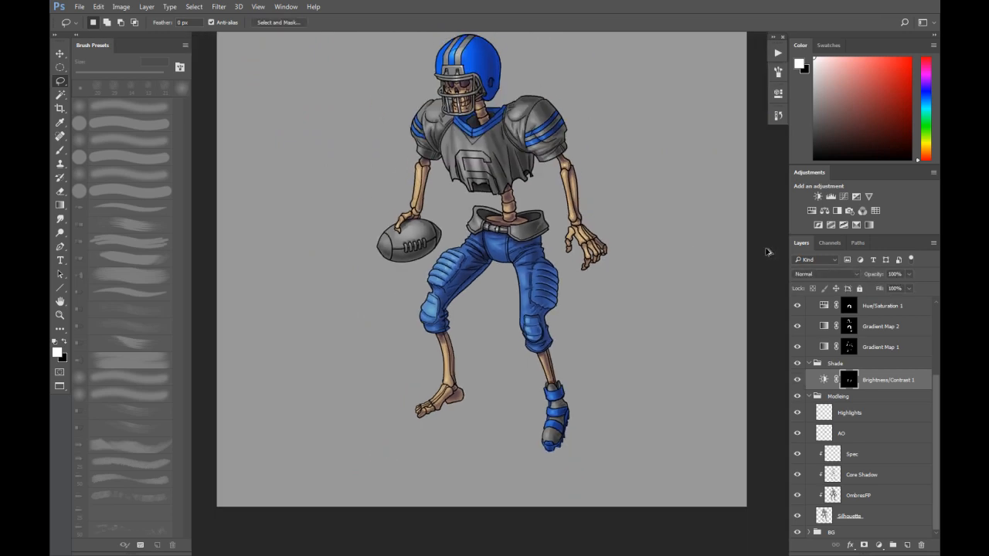
{"action": "left_click", "coordinate": [802, 380]}
{"action": "left_click", "coordinate": [802, 380]}
{"action": "left_click", "coordinate": [801, 381]}
{"action": "left_click", "coordinate": [801, 380]}
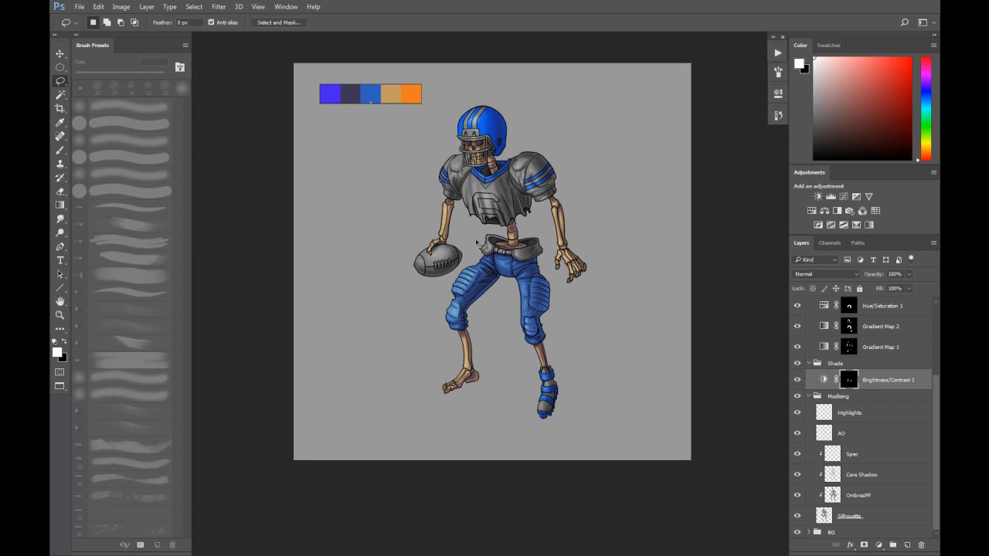
Step: Rename the Brightness/Contrast 1 layer in the Shade group to Lighter
{"action": "key", "text": "ctrl+plus"}
{"action": "key", "text": "ctrl+plus"}
{"action": "key", "text": "ctrl+plus"}
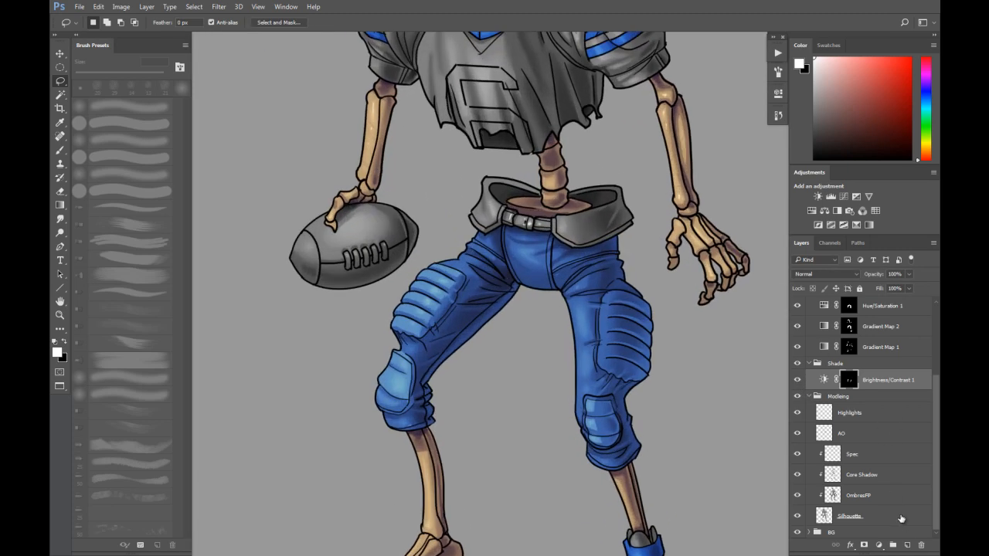
{"action": "double_click", "coordinate": [872, 379]}
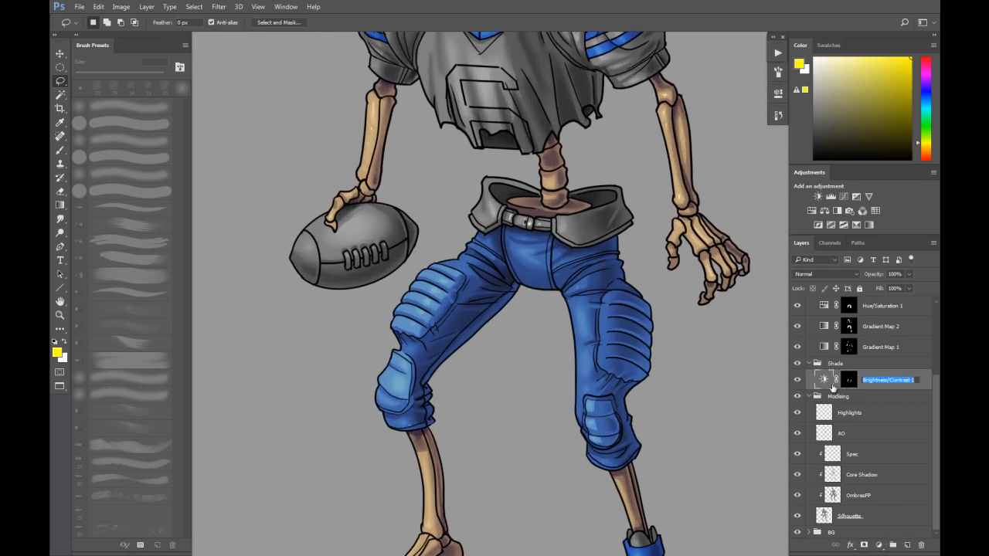
{"action": "type", "text": "L"}
{"action": "key", "text": "Return"}
Step: Add a Brightness/Contrast layer above Lighter with brightness -70 and contrast 18, and invert its mask to black
{"action": "left_click", "coordinate": [879, 546]}
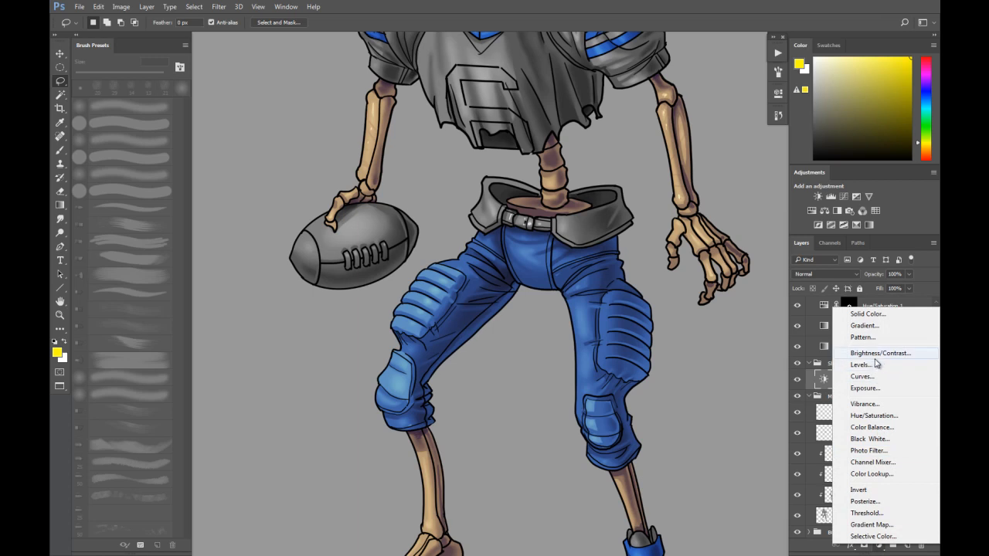
{"action": "left_click", "coordinate": [869, 360]}
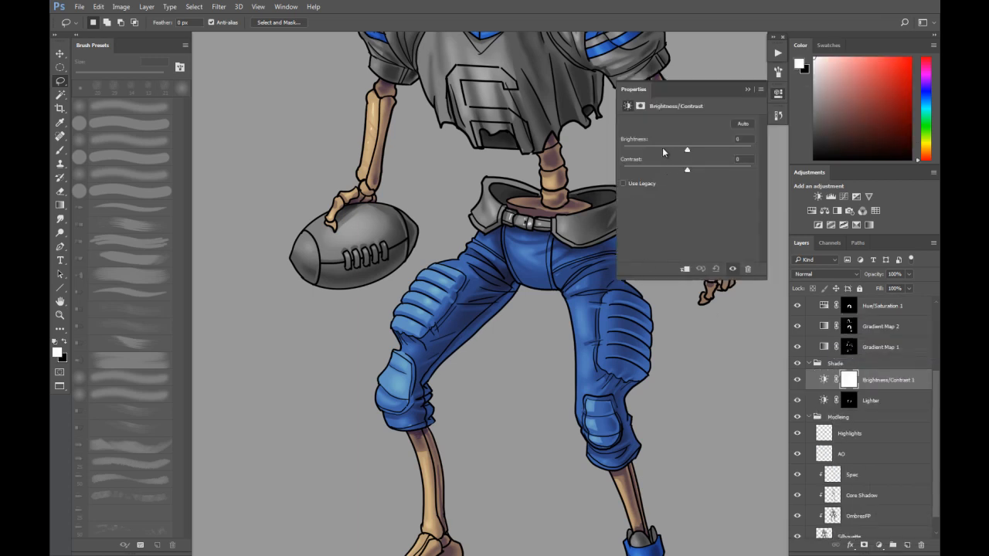
{"action": "left_click_drag", "start_coordinate": [687, 150], "coordinate": [658, 152]}
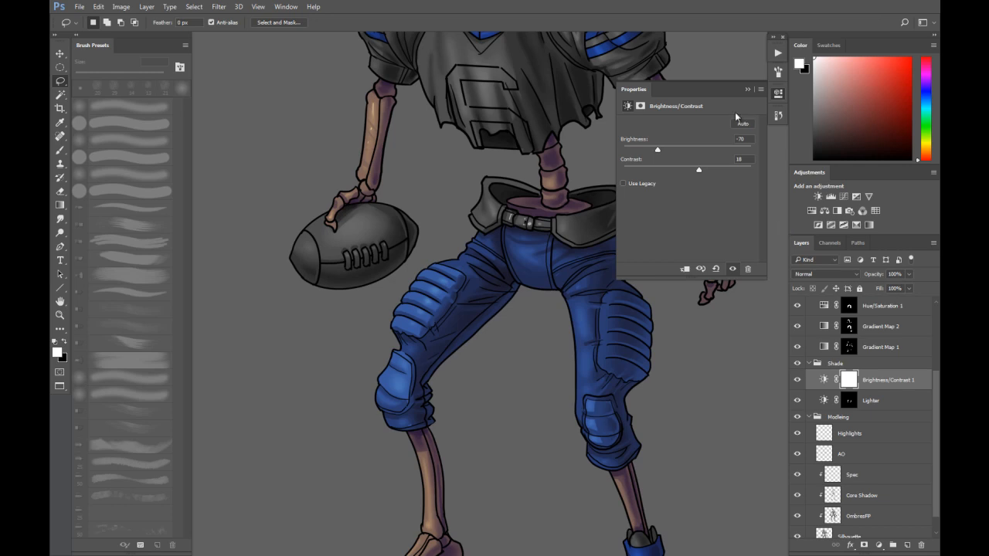
{"action": "left_click", "coordinate": [747, 91]}
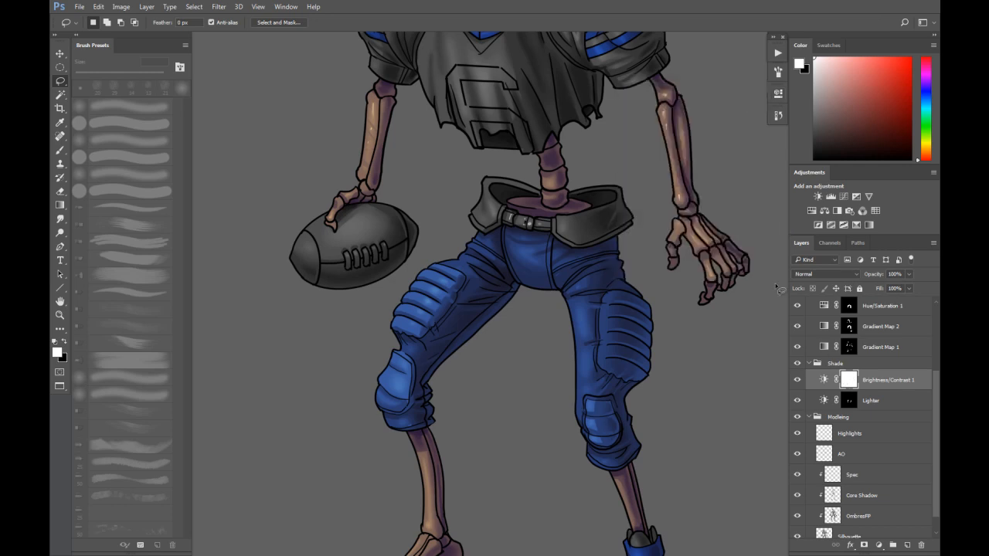
{"action": "key", "text": "ctrl+i"}
Step: Outline the two narrow seam strips down the front of the trousers for the darkening layer's mask, and clear the selection
{"action": "scroll", "coordinate": [516, 268], "scroll_direction": "up", "scroll_amount": 2}
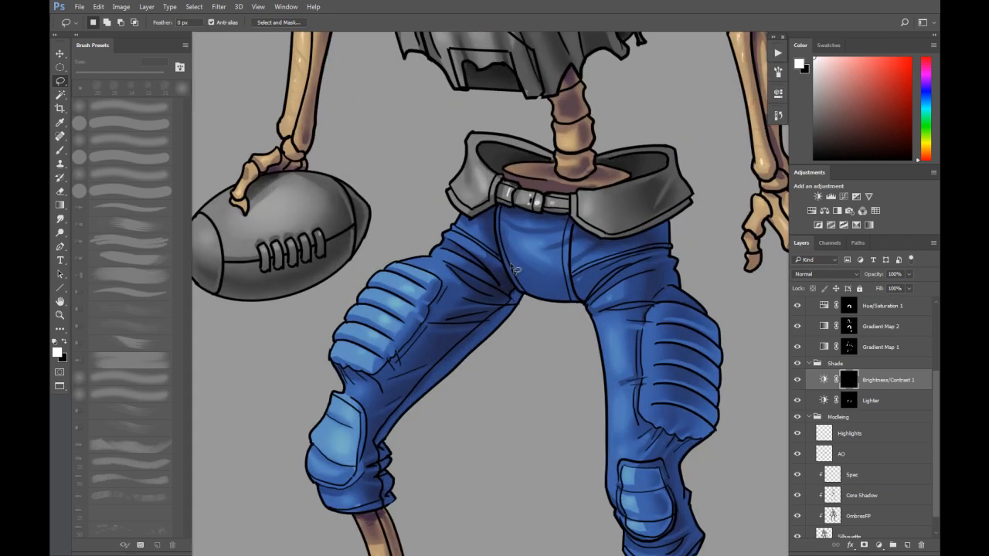
{"action": "mouse_move", "coordinate": [525, 300]}
{"action": "left_mouse_down"}
{"action": "mouse_move", "coordinate": [495, 234]}
{"action": "mouse_move", "coordinate": [496, 207]}
{"action": "mouse_move", "coordinate": [525, 296]}
{"action": "mouse_move", "coordinate": [542, 316]}
{"action": "mouse_move", "coordinate": [577, 307]}
{"action": "mouse_move", "coordinate": [565, 241]}
{"action": "mouse_move", "coordinate": [569, 222]}
{"action": "mouse_move", "coordinate": [579, 229]}
{"action": "mouse_move", "coordinate": [585, 307]}
{"action": "mouse_move", "coordinate": [561, 322]}
{"action": "left_mouse_up"}
{"action": "scroll", "coordinate": [931, 432], "scroll_direction": "down", "scroll_amount": 1}
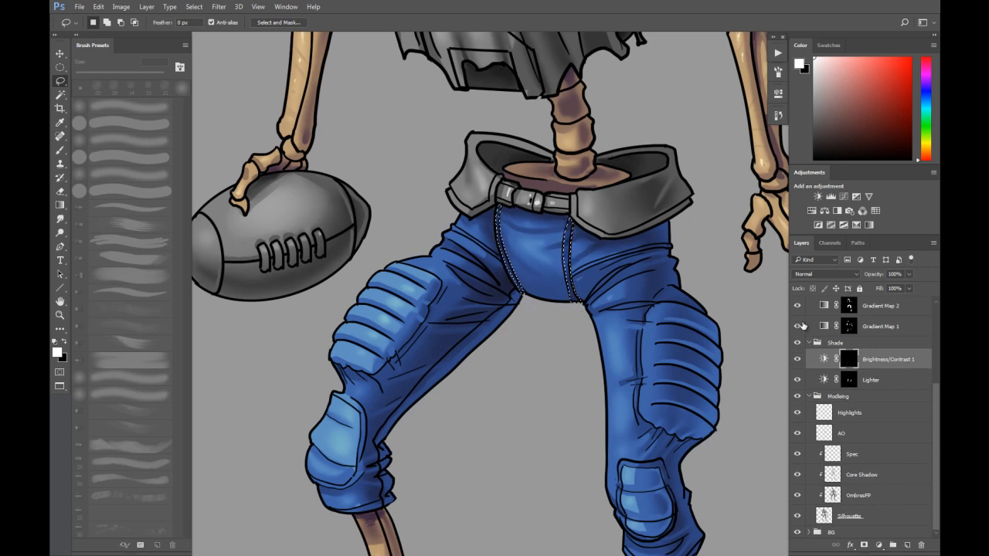
{"action": "key", "text": "ctrl+d"}
{"action": "key", "text": "ctrl+0"}
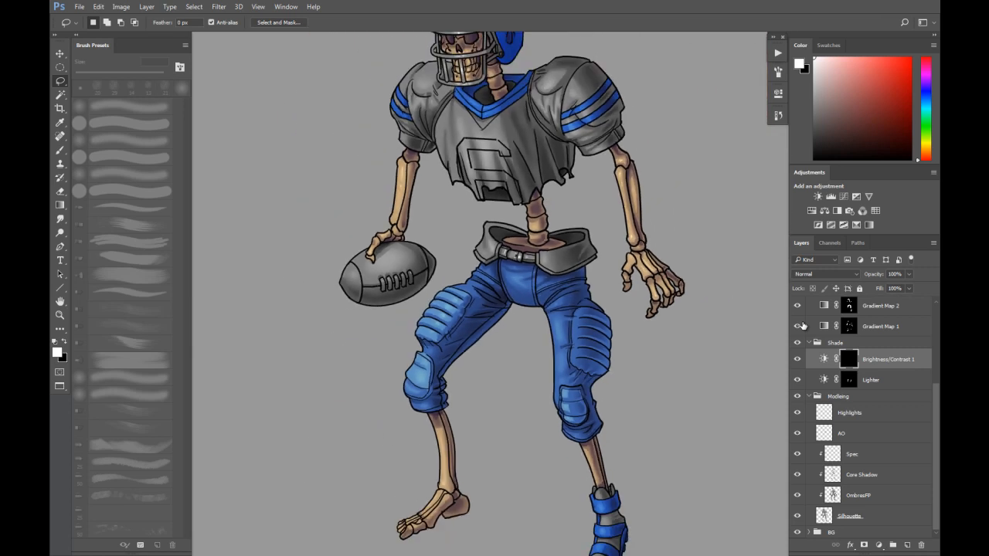
Step: Compare the figure with and without the Shade group's adjustments
{"action": "left_click", "coordinate": [799, 344]}
{"action": "left_click", "coordinate": [798, 345]}
{"action": "left_click", "coordinate": [798, 345]}
{"action": "left_click", "coordinate": [798, 344]}
{"action": "left_click", "coordinate": [799, 345]}
{"action": "left_click", "coordinate": [798, 345]}
{"action": "left_click_drag", "start_coordinate": [648, 203], "coordinate": [634, 221]}
{"action": "left_click_drag", "start_coordinate": [643, 186], "coordinate": [640, 195]}
{"action": "left_click_drag", "start_coordinate": [607, 281], "coordinate": [641, 256]}
{"action": "key", "text": "ctrl+minus"}
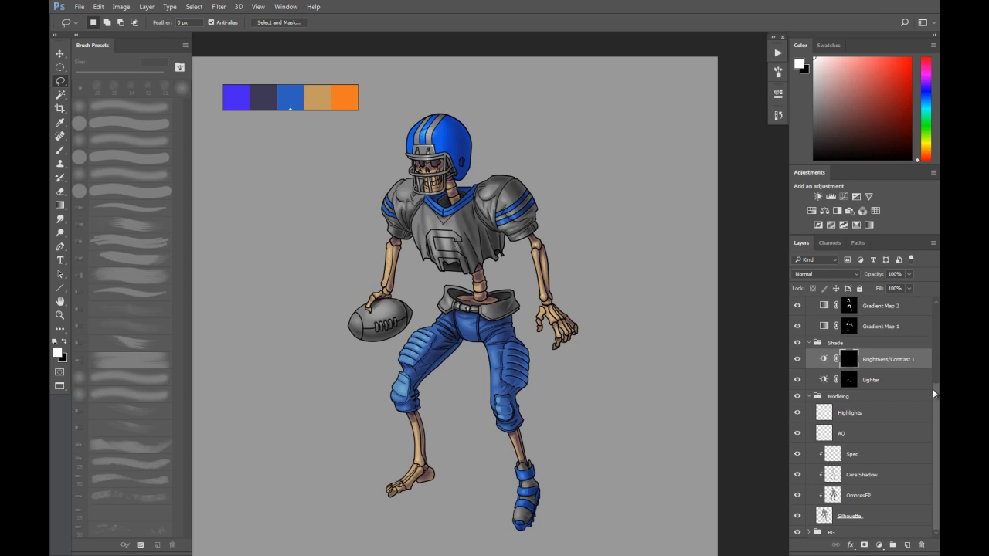
Step: Add a Gradient Map adjustment layer directly above Hue/Saturation 2 in the Colors group
{"action": "left_click_drag", "start_coordinate": [937, 384], "coordinate": [881, 337]}
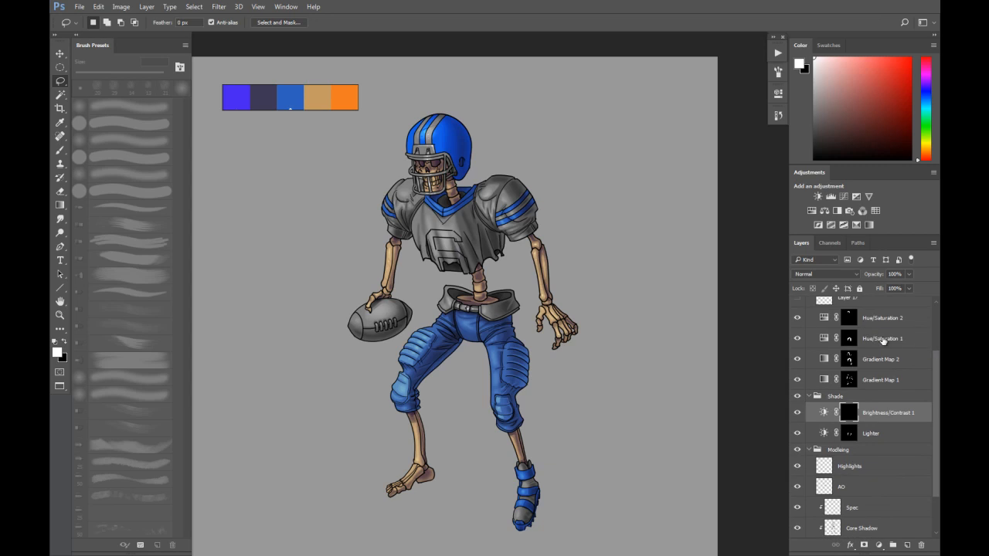
{"action": "scroll", "coordinate": [929, 375], "scroll_direction": "up", "scroll_amount": 1}
{"action": "left_click", "coordinate": [888, 349]}
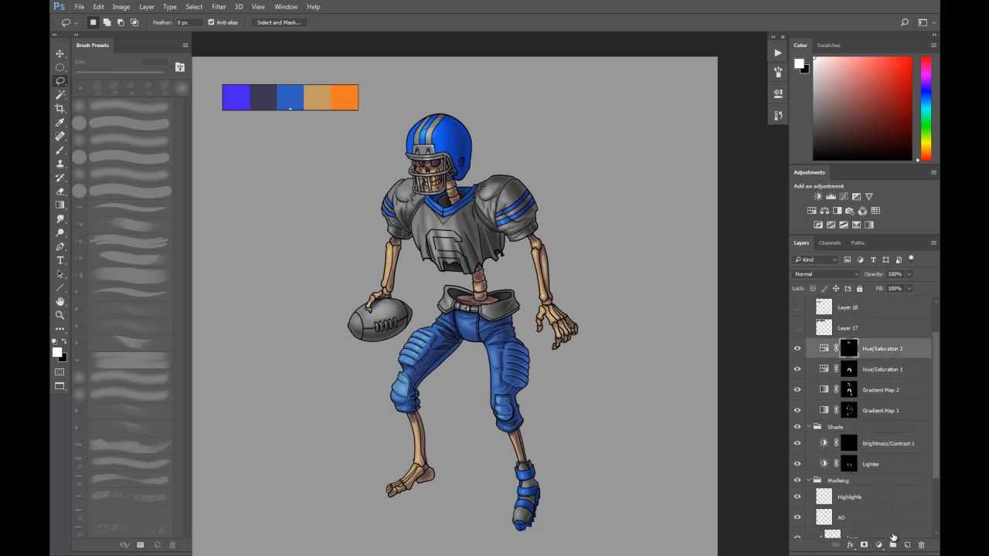
{"action": "left_click", "coordinate": [879, 545]}
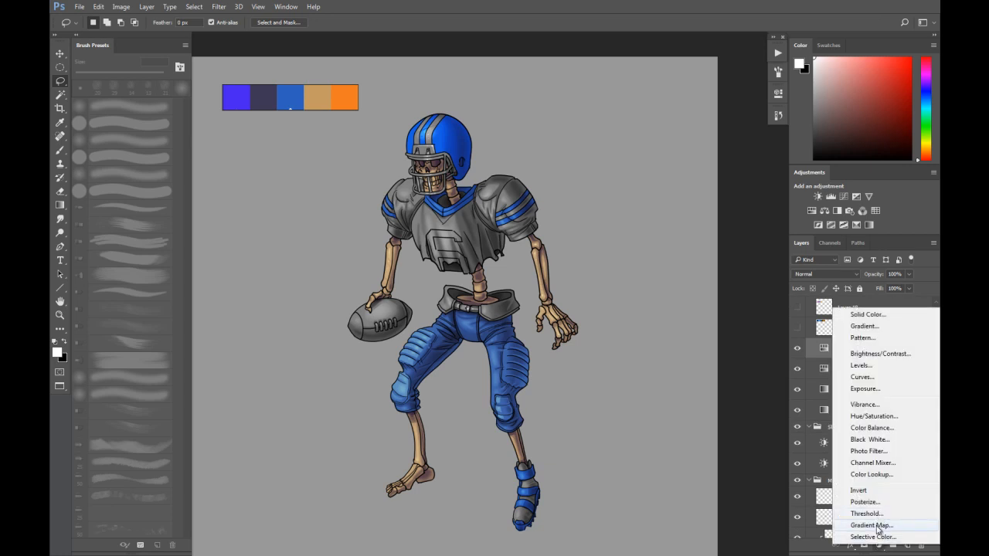
{"action": "left_click", "coordinate": [879, 526]}
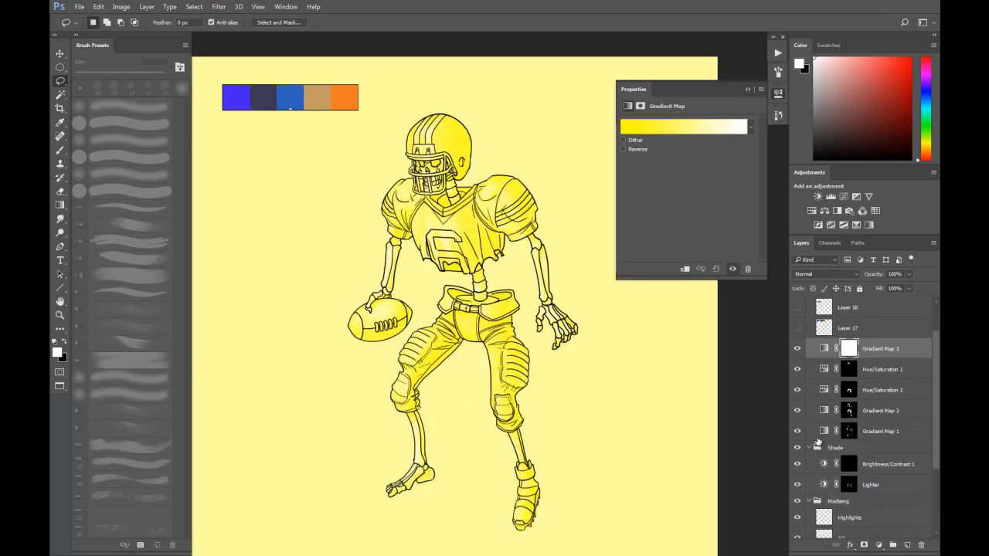
Step: Set the new gradient's start stop to the tan palette swatch and add a matching tan stop at 50%
{"action": "left_click", "coordinate": [824, 351]}
{"action": "left_click", "coordinate": [681, 132]}
{"action": "left_click", "coordinate": [556, 412]}
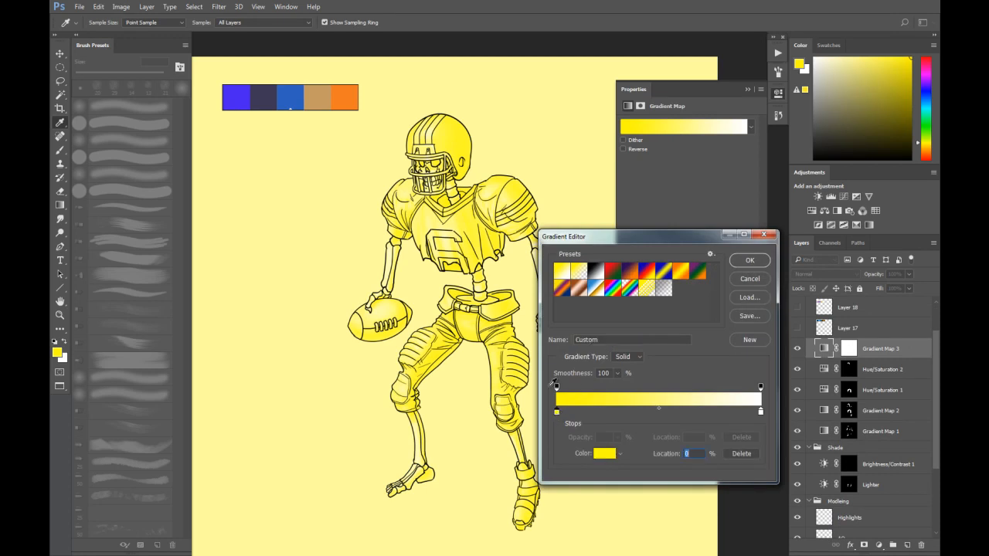
{"action": "left_click", "coordinate": [323, 96]}
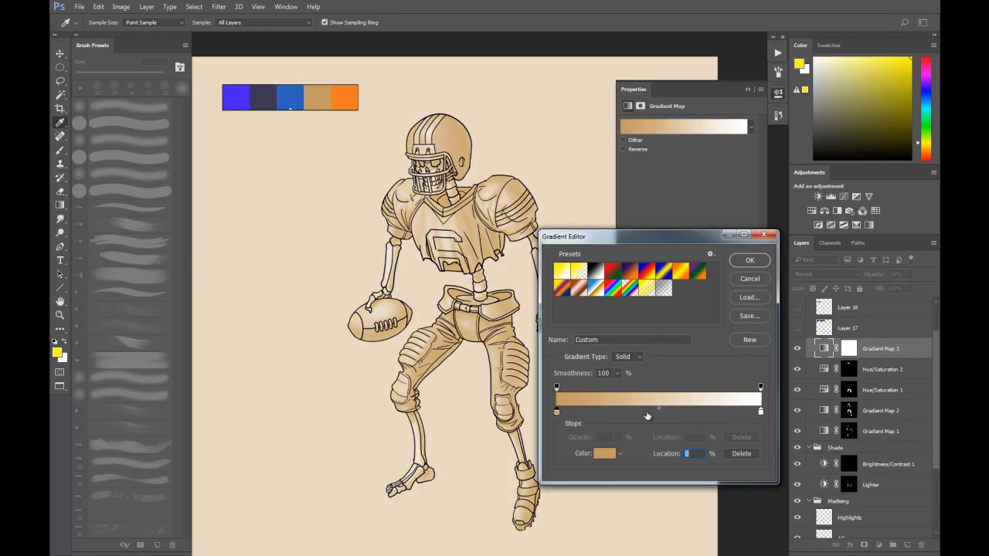
{"action": "left_click", "coordinate": [661, 415]}
{"action": "left_click", "coordinate": [605, 454]}
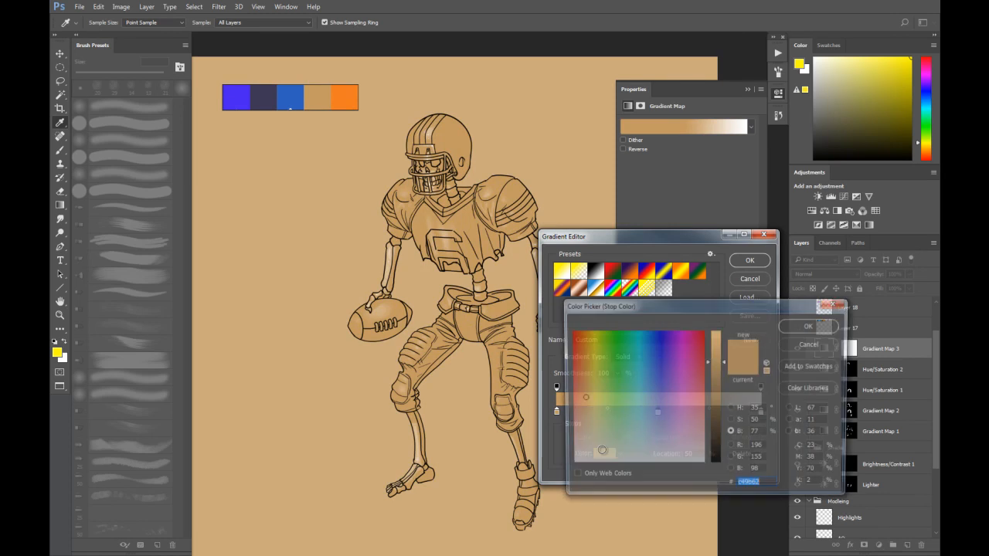
{"action": "left_click", "coordinate": [819, 347]}
Step: Set the end stop of Gradient Map 3's gradient to the tan palette swatch
{"action": "left_click", "coordinate": [762, 414]}
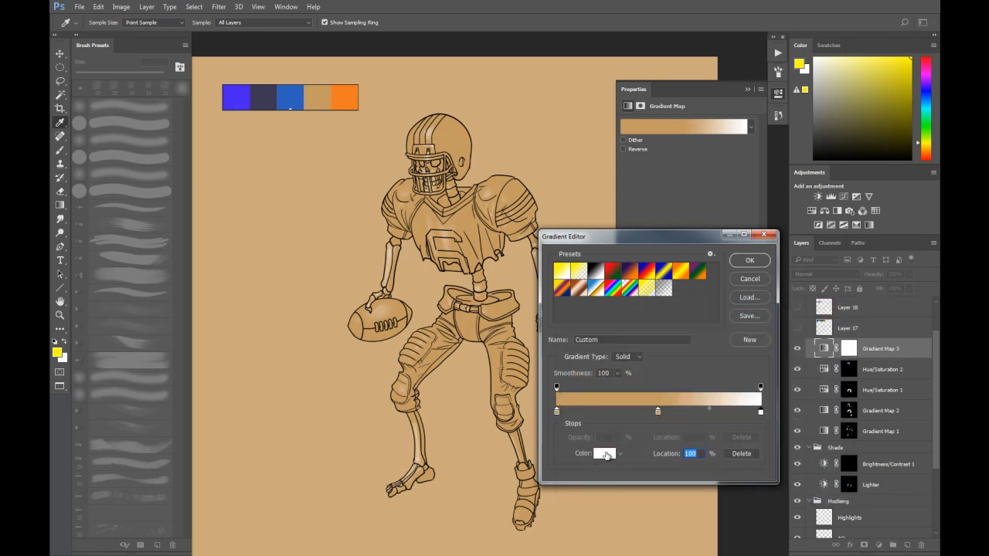
{"action": "left_click", "coordinate": [609, 454]}
{"action": "left_click", "coordinate": [368, 126]}
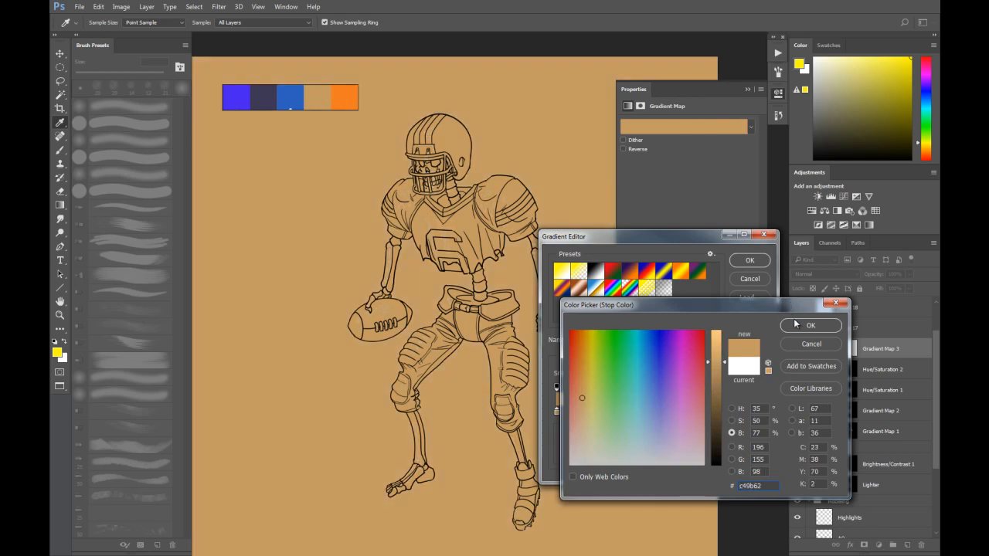
{"action": "left_click", "coordinate": [797, 327]}
Step: Change the gradient's start stop to the dark reddish brown 3d262f
{"action": "left_click", "coordinate": [556, 412]}
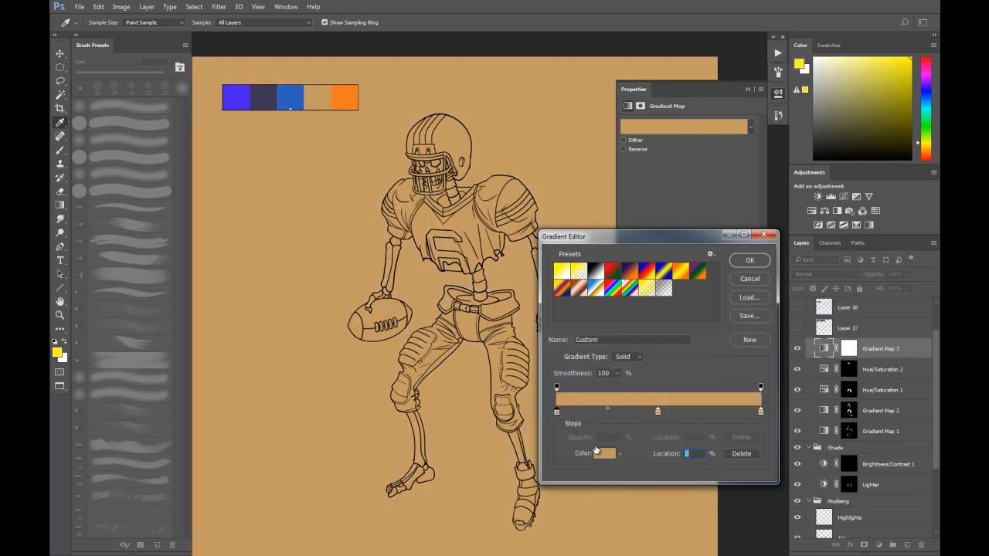
{"action": "left_click", "coordinate": [604, 454]}
{"action": "left_click", "coordinate": [599, 454]}
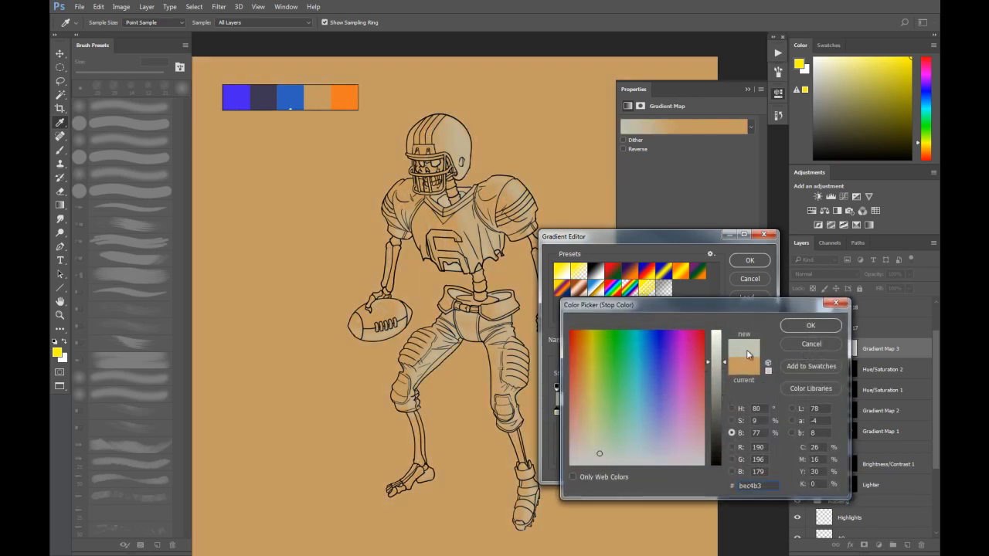
{"action": "left_click", "coordinate": [321, 99]}
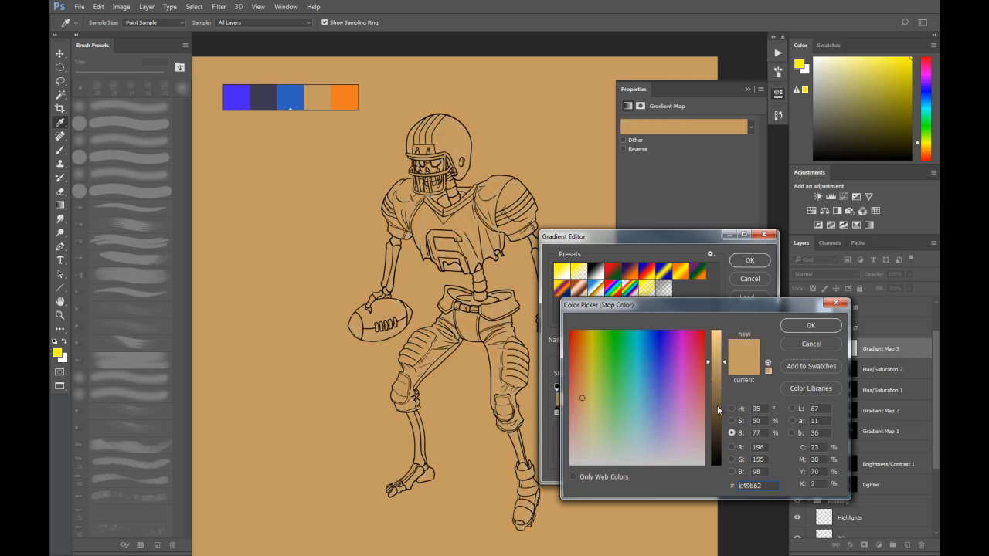
{"action": "left_click", "coordinate": [717, 404]}
{"action": "left_click", "coordinate": [575, 403]}
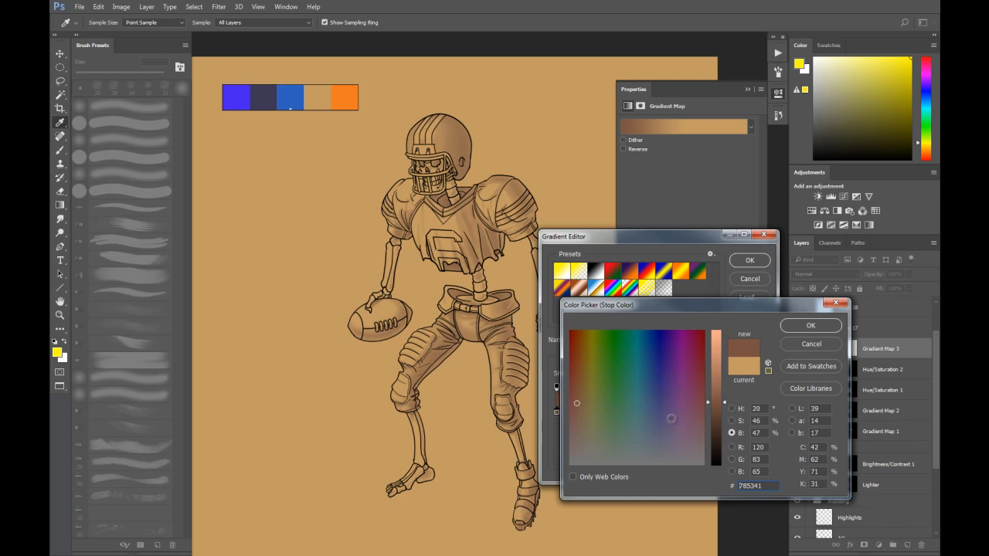
{"action": "left_click", "coordinate": [715, 422]}
{"action": "left_click", "coordinate": [695, 417]}
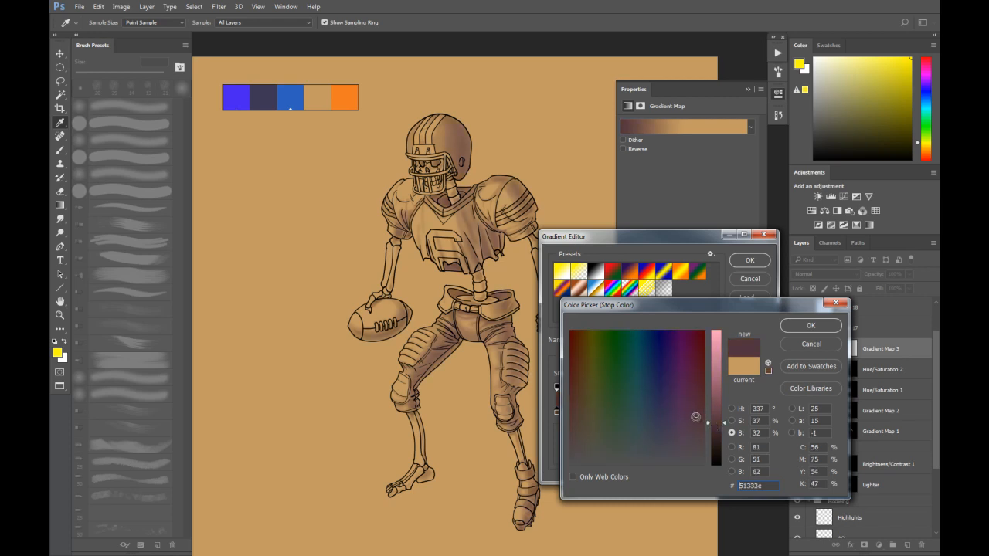
{"action": "left_click", "coordinate": [715, 433]}
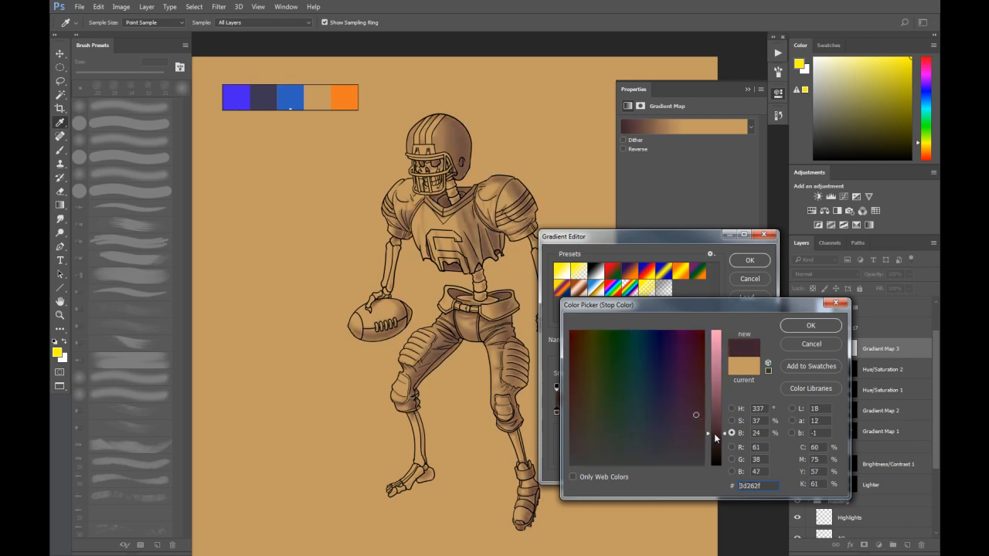
{"action": "left_click", "coordinate": [800, 327]}
Step: Set the gradient's end stop to the pale cream fff4c6 and accept the edited gradient
{"action": "left_click", "coordinate": [761, 412]}
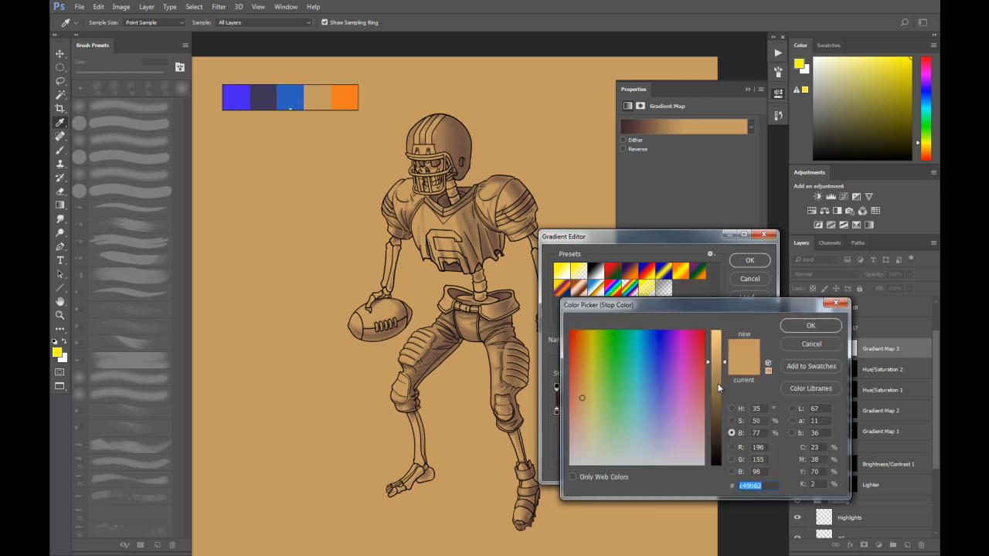
{"action": "left_click", "coordinate": [716, 343]}
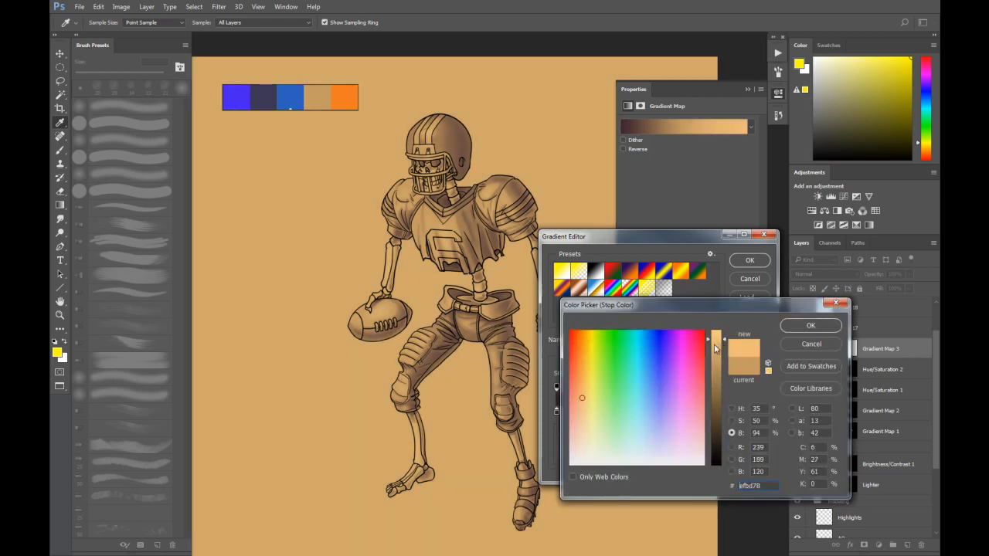
{"action": "left_click", "coordinate": [587, 394]}
{"action": "left_click_drag", "start_coordinate": [713, 347], "coordinate": [716, 331]}
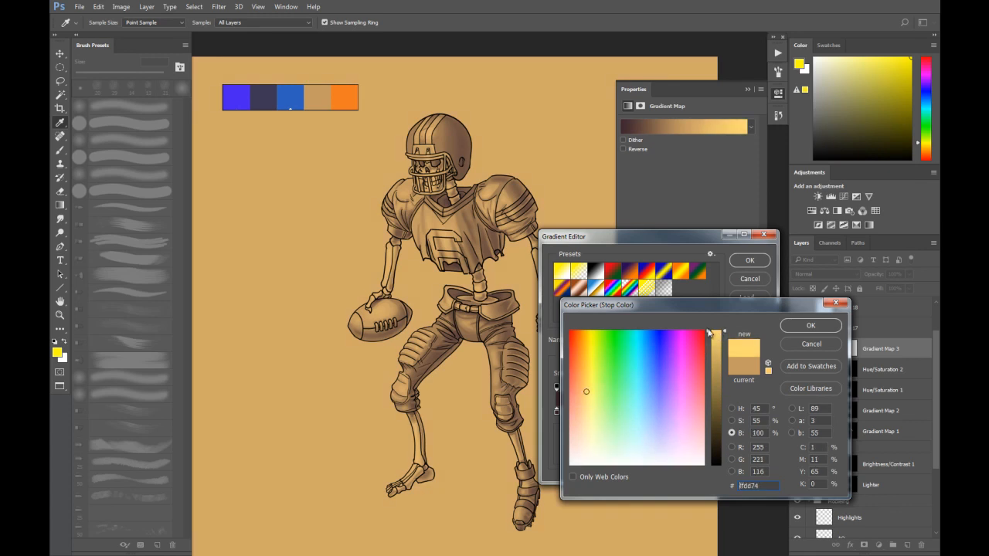
{"action": "left_click_drag", "start_coordinate": [590, 401], "coordinate": [591, 432]}
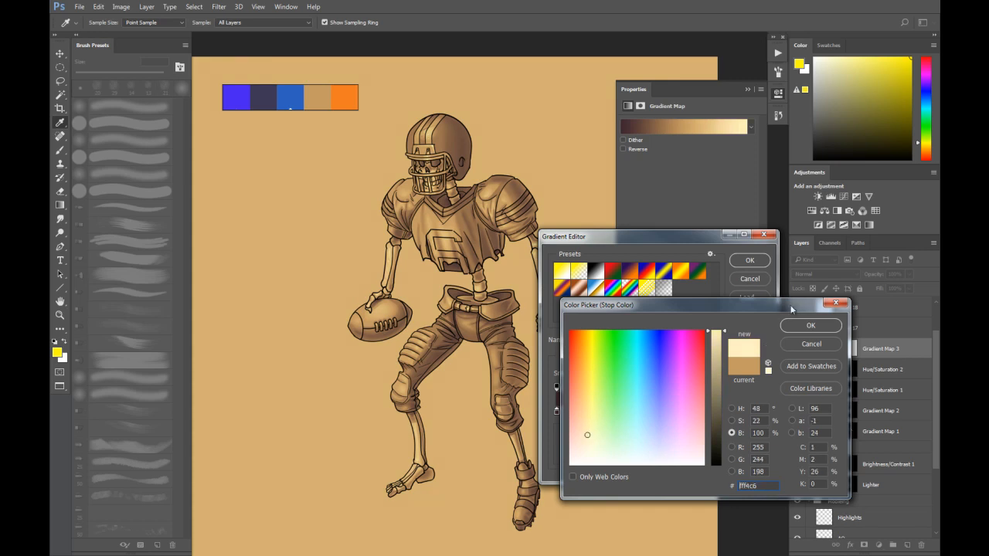
{"action": "left_click", "coordinate": [811, 326]}
{"action": "left_click", "coordinate": [749, 260]}
Step: Invert Gradient Map 3's mask to black and make a loose lasso selection around the jersey and both sleeves
{"action": "left_click", "coordinate": [848, 350]}
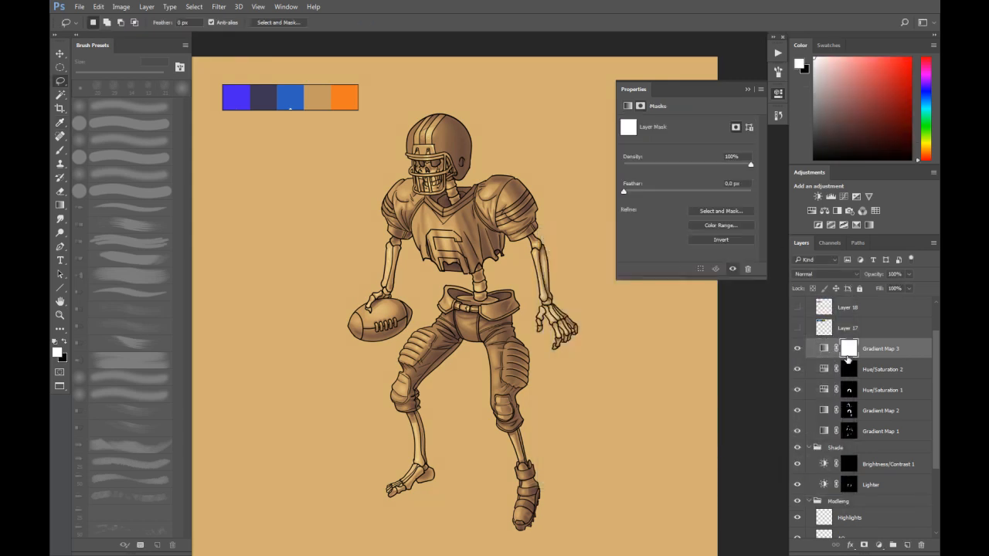
{"action": "key", "text": "ctrl+i"}
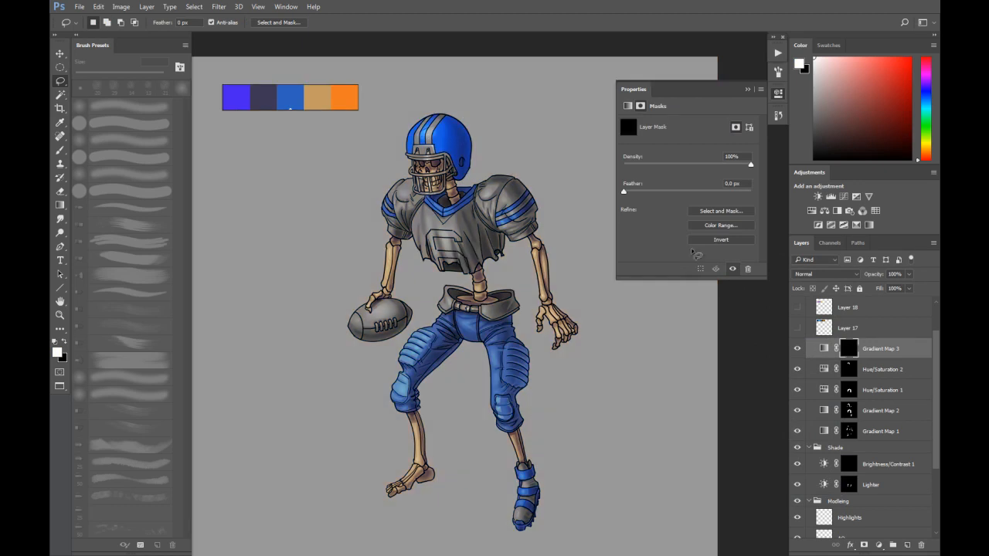
{"action": "left_click_drag", "start_coordinate": [536, 183], "coordinate": [499, 186]}
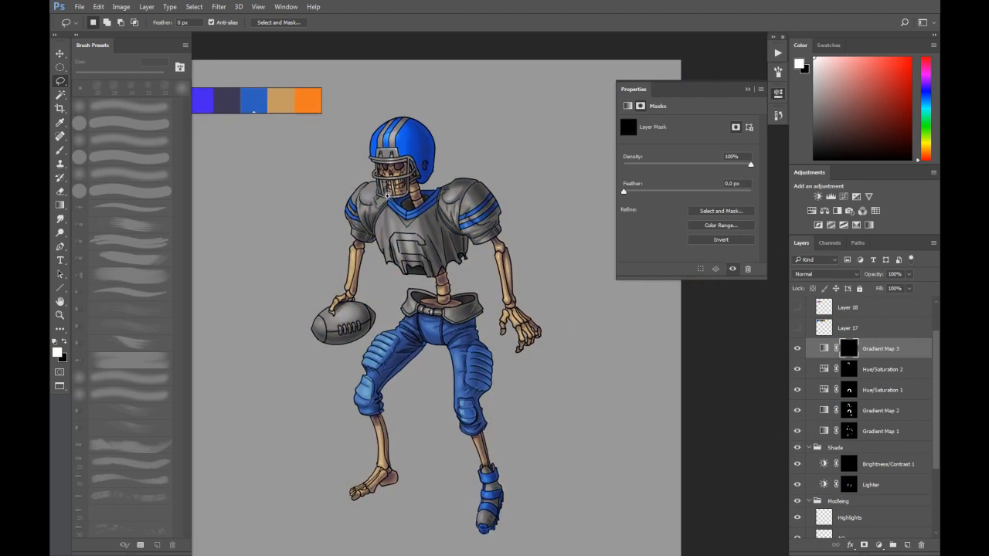
{"action": "scroll", "coordinate": [384, 197], "scroll_direction": "up", "scroll_amount": 2}
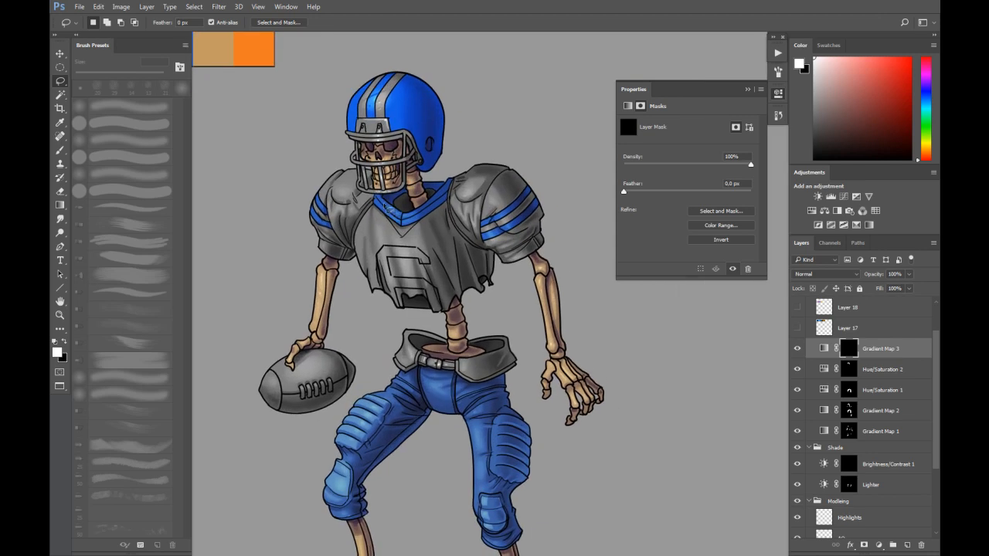
{"action": "mouse_move", "coordinate": [325, 160]}
{"action": "left_mouse_down"}
{"action": "mouse_move", "coordinate": [296, 202]}
{"action": "mouse_move", "coordinate": [291, 230]}
{"action": "mouse_move", "coordinate": [385, 324]}
{"action": "mouse_move", "coordinate": [492, 299]}
{"action": "mouse_move", "coordinate": [548, 248]}
{"action": "mouse_move", "coordinate": [558, 189]}
{"action": "mouse_move", "coordinate": [510, 147]}
{"action": "mouse_move", "coordinate": [455, 171]}
{"action": "mouse_move", "coordinate": [444, 202]}
{"action": "mouse_move", "coordinate": [404, 221]}
{"action": "left_mouse_up"}
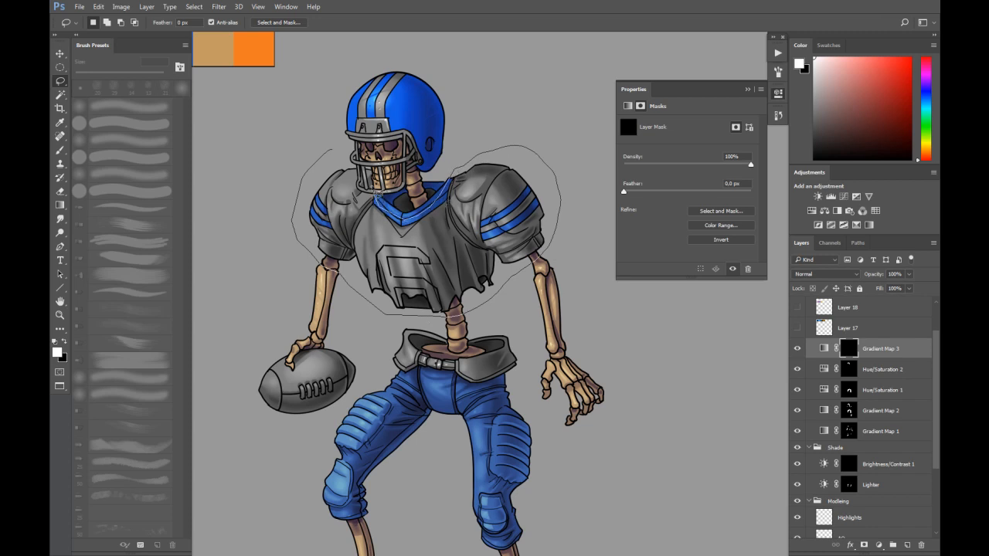
{"action": "left_click_drag", "start_coordinate": [332, 149], "coordinate": [329, 161]}
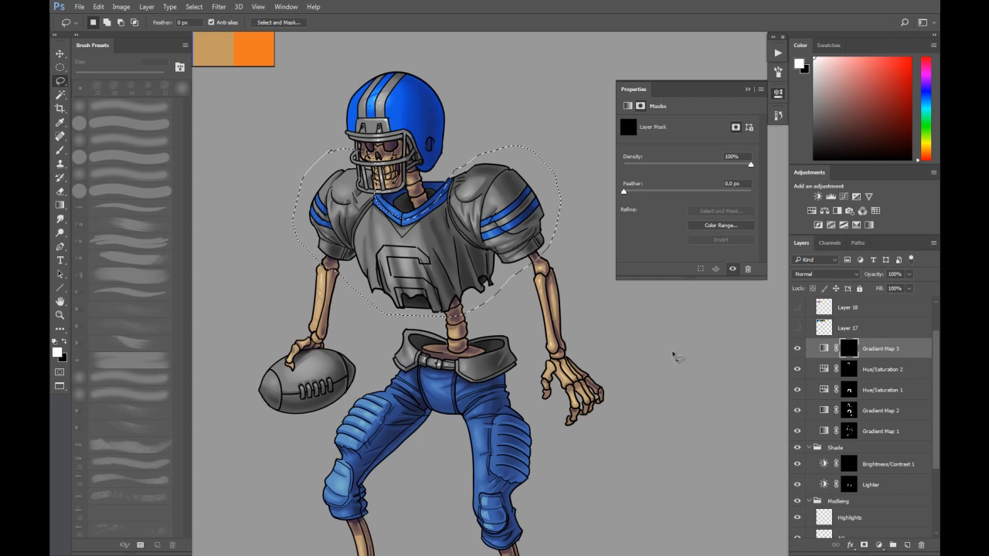
Step: Intersect the jersey selection with the Silhouette layer and subtract the blue stripes, the collar and the face mask area from it
{"action": "scroll", "coordinate": [937, 426], "scroll_direction": "down", "scroll_amount": 5}
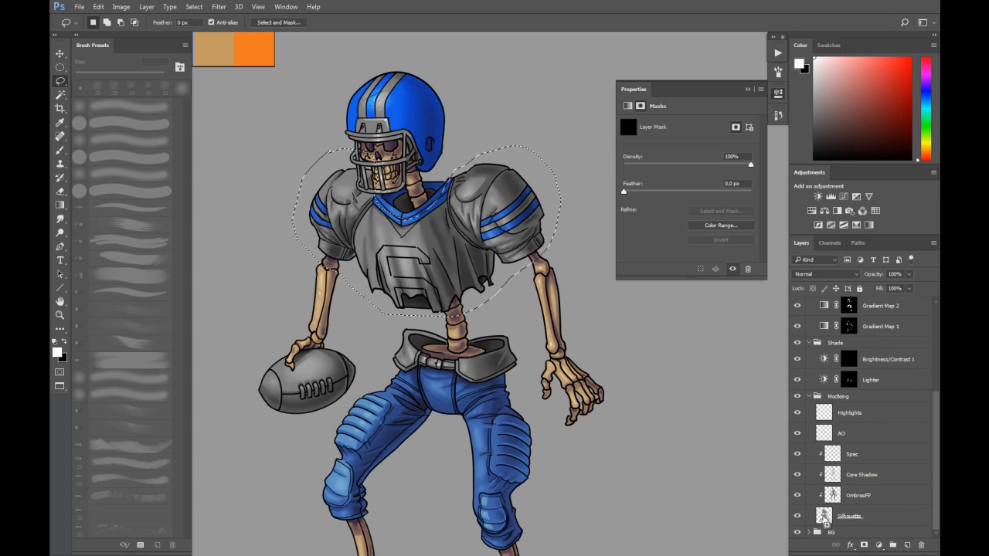
{"action": "left_click", "coordinate": [825, 518], "text": "ctrl+alt+shift"}
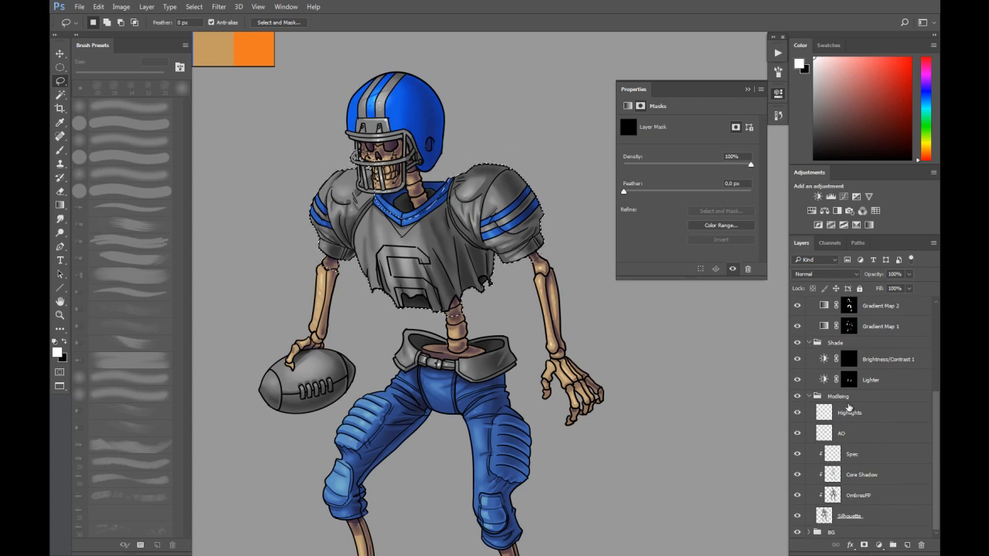
{"action": "scroll", "coordinate": [937, 403], "scroll_direction": "up", "scroll_amount": 4}
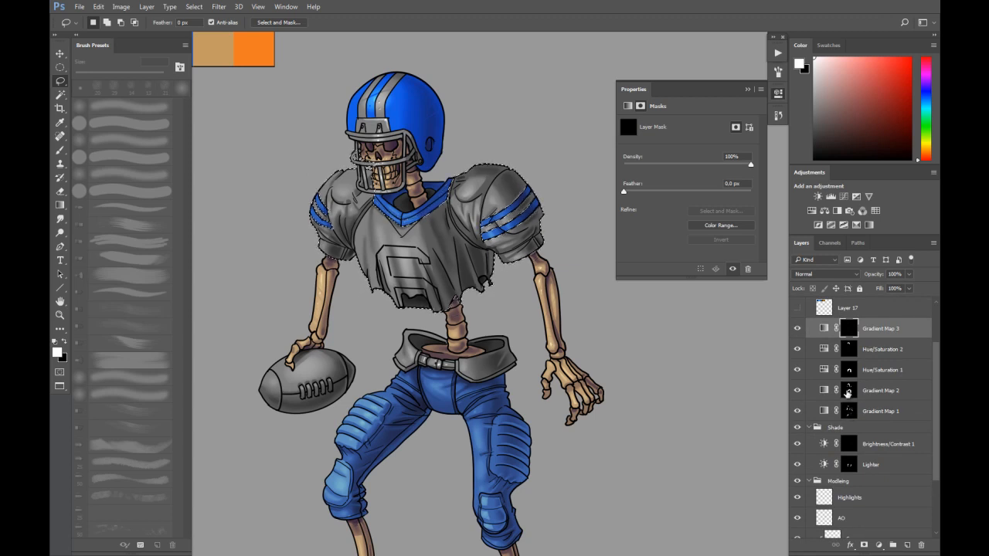
{"action": "scroll", "coordinate": [367, 159], "scroll_direction": "up", "scroll_amount": 3}
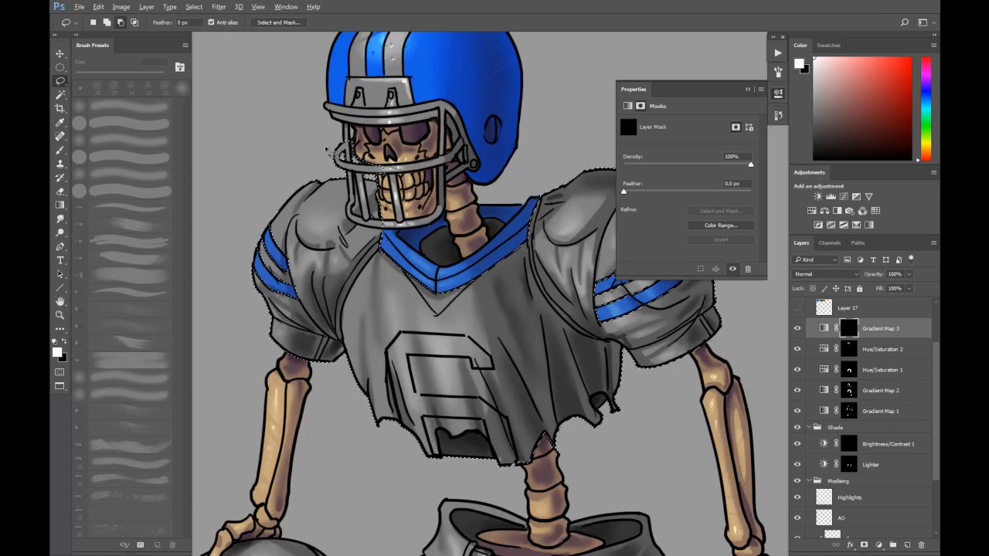
{"action": "mouse_move", "coordinate": [337, 173]}
{"action": "left_mouse_down"}
{"action": "mouse_move", "coordinate": [344, 130]}
{"action": "mouse_move", "coordinate": [325, 165]}
{"action": "left_mouse_up"}
{"action": "left_click_drag", "start_coordinate": [341, 166], "coordinate": [371, 155]}
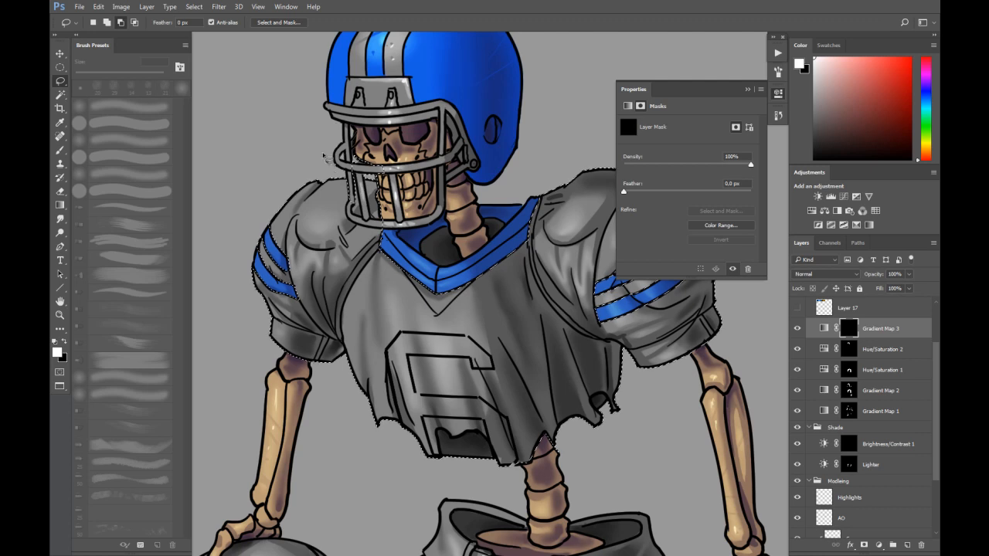
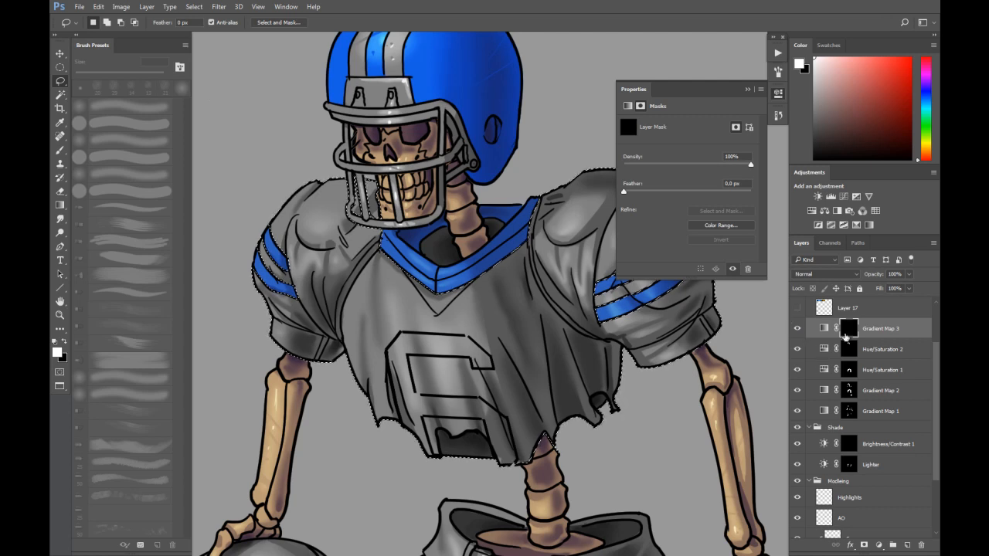
Step: Fill the jersey selection with white on Gradient Map 3's mask and clear the selection
{"action": "key", "text": "alt+BackSpace"}
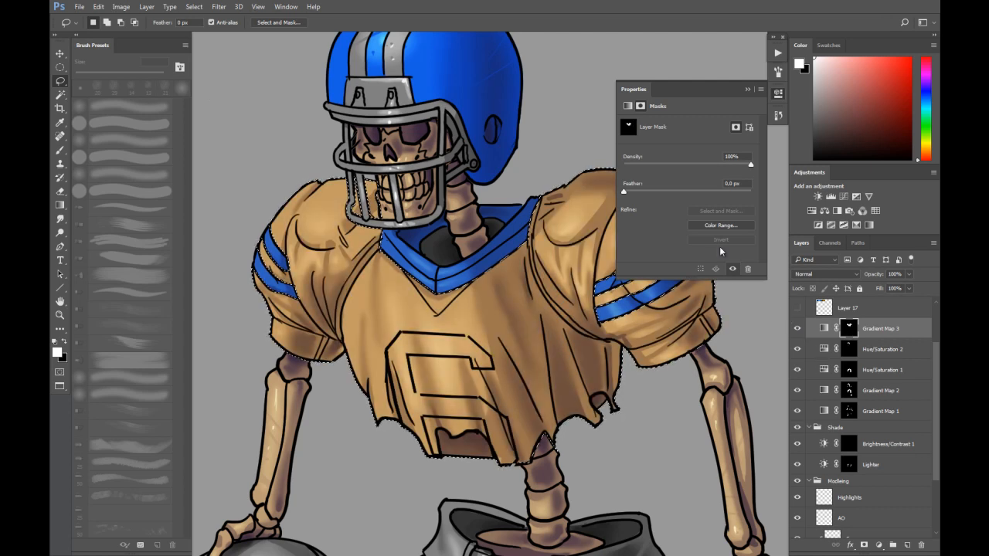
{"action": "key", "text": "ctrl+d"}
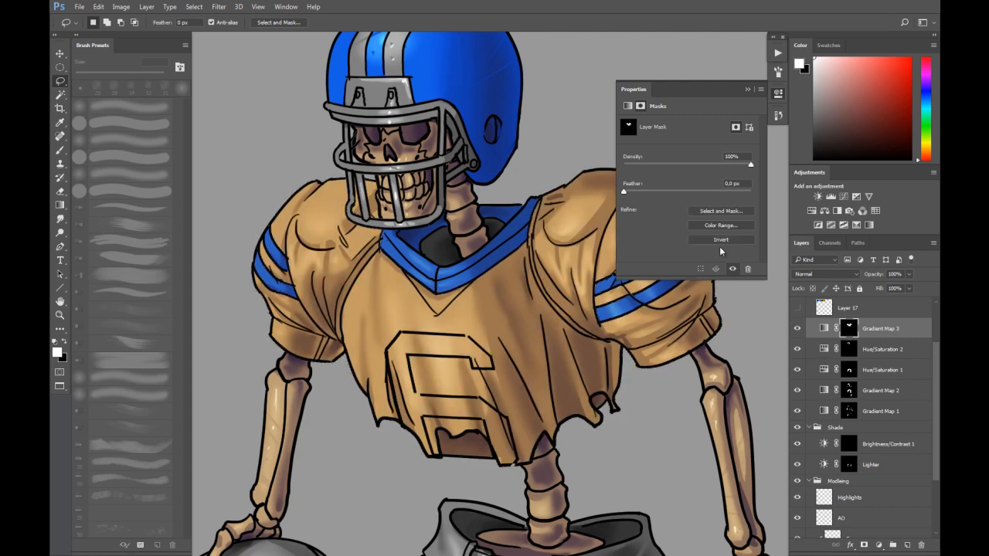
{"action": "key", "text": "ctrl+minus"}
{"action": "key", "text": "ctrl+minus"}
{"action": "key", "text": "ctrl+minus"}
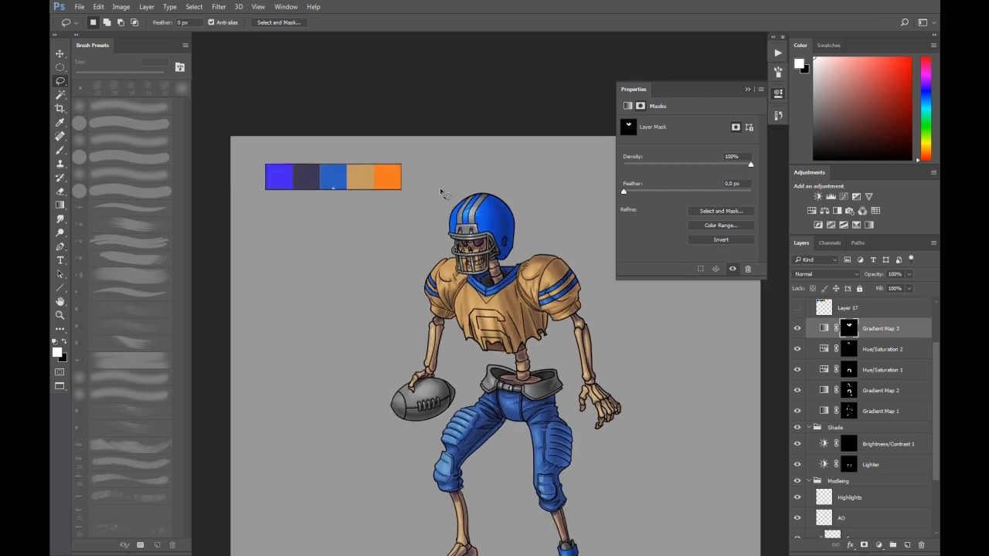
{"action": "left_click_drag", "start_coordinate": [508, 294], "coordinate": [472, 238]}
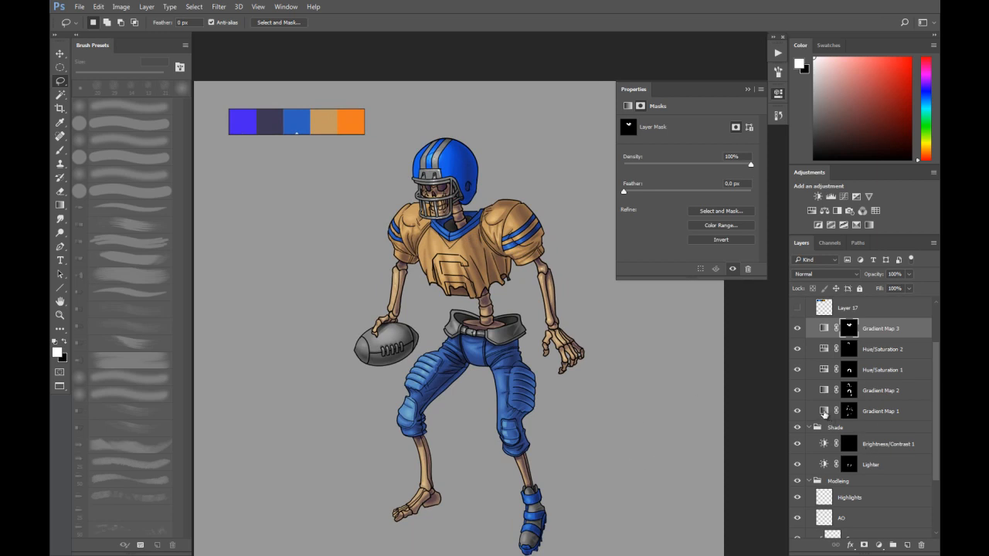
Step: Try green and blue for the middle stop of Gradient Map 1's bone gradient, and settle on the greyish beige bcae97
{"action": "left_click", "coordinate": [824, 412]}
{"action": "left_click", "coordinate": [679, 129]}
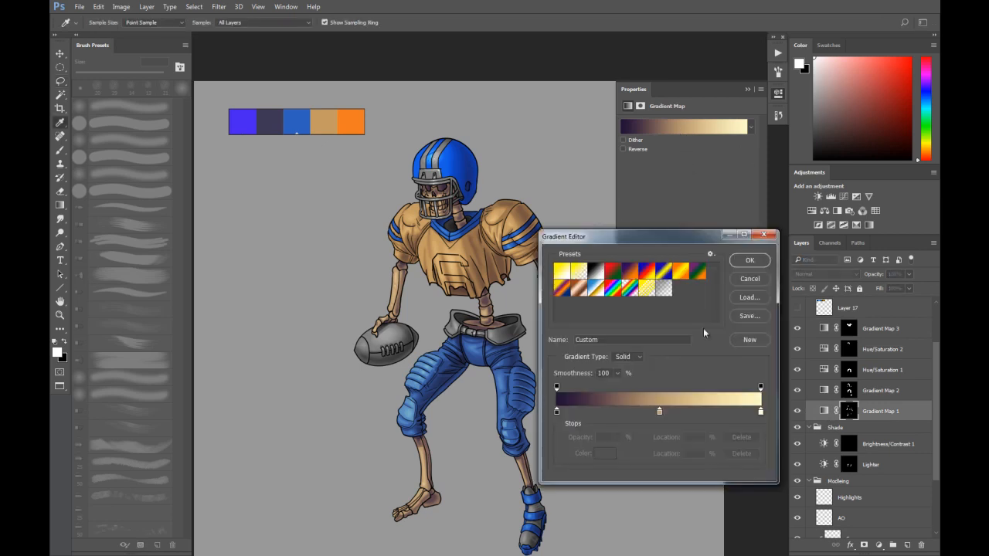
{"action": "left_click", "coordinate": [659, 411]}
{"action": "left_click", "coordinate": [606, 453]}
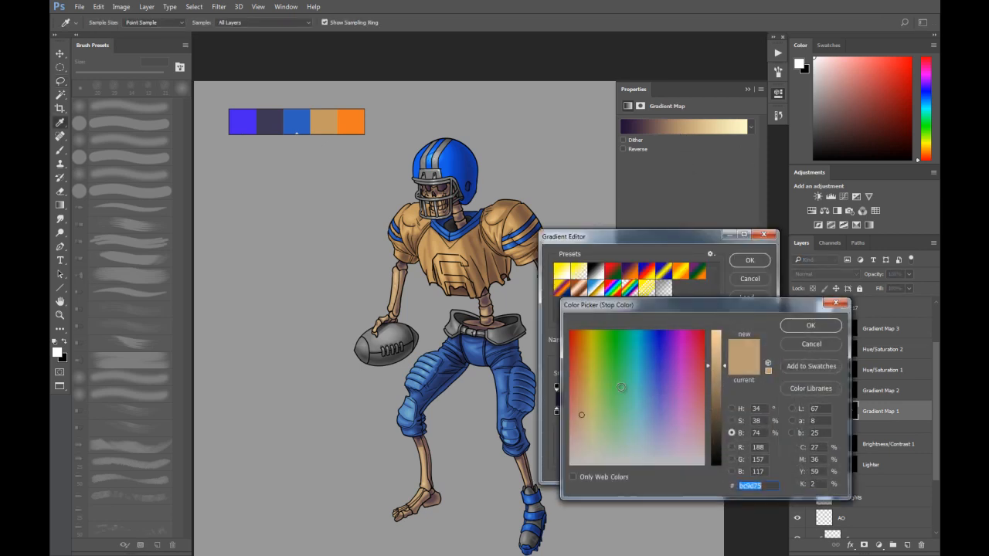
{"action": "left_click", "coordinate": [633, 421]}
{"action": "left_click", "coordinate": [611, 421]}
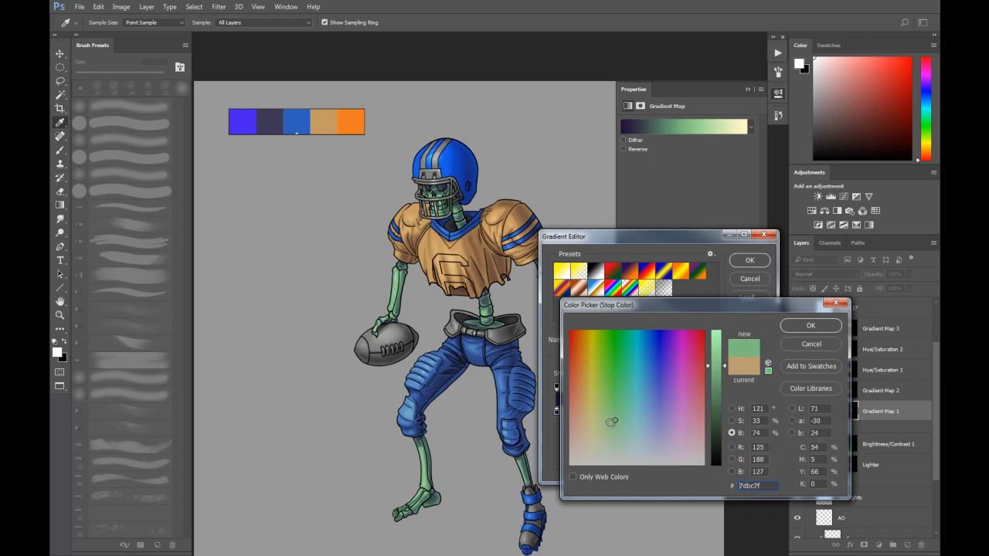
{"action": "left_click", "coordinate": [651, 431]}
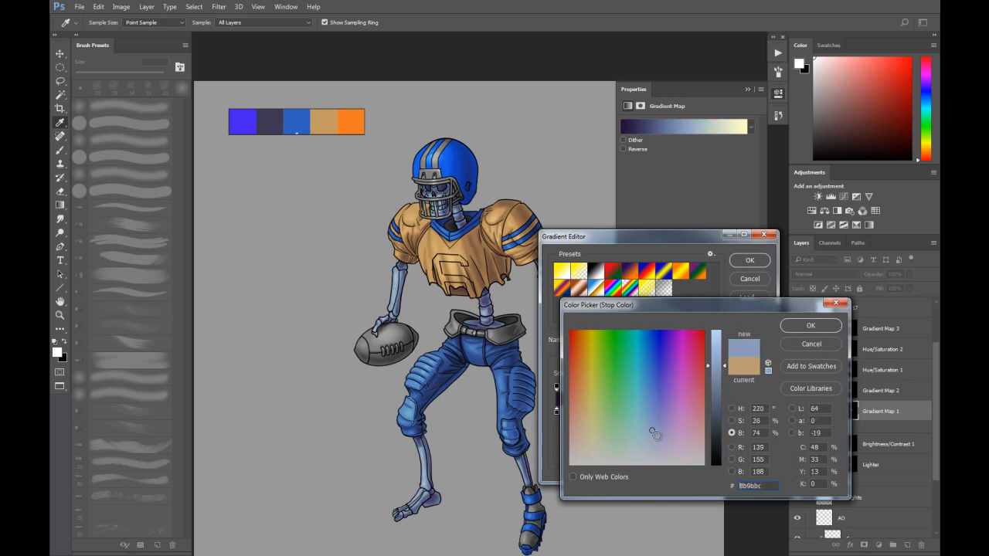
{"action": "left_click", "coordinate": [612, 437]}
{"action": "left_click", "coordinate": [594, 432]}
{"action": "left_click_drag", "start_coordinate": [590, 433], "coordinate": [583, 439]}
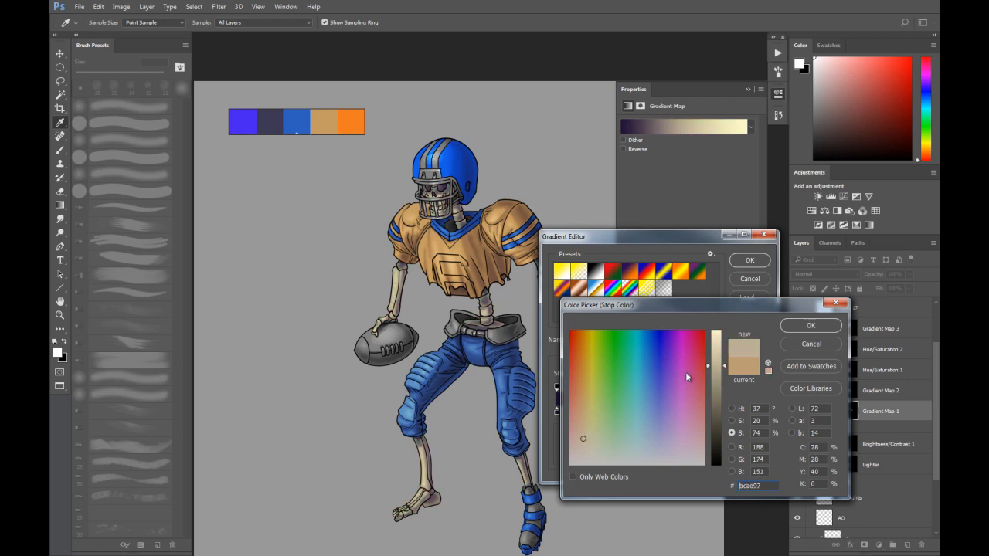
{"action": "left_click", "coordinate": [807, 327]}
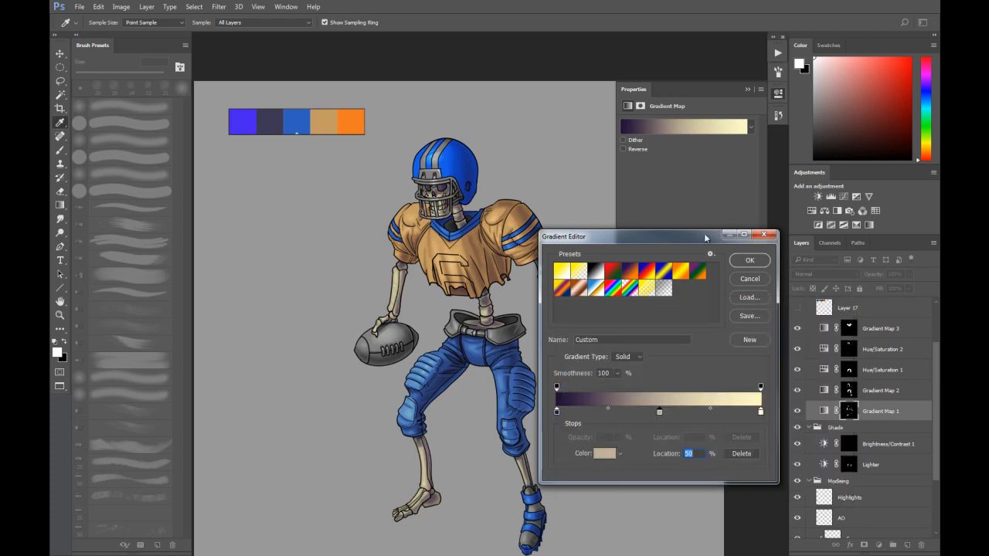
{"action": "left_click", "coordinate": [749, 261]}
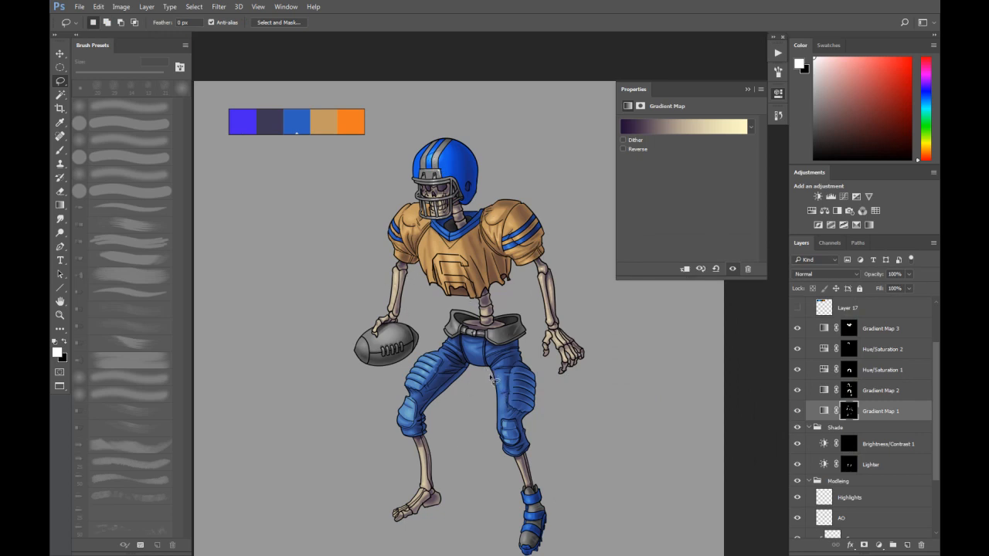
Step: Lasso the number on the jersey's front, fill it with black on Gradient Map 3's mask and clear the selection
{"action": "left_click_drag", "start_coordinate": [435, 273], "coordinate": [408, 261]}
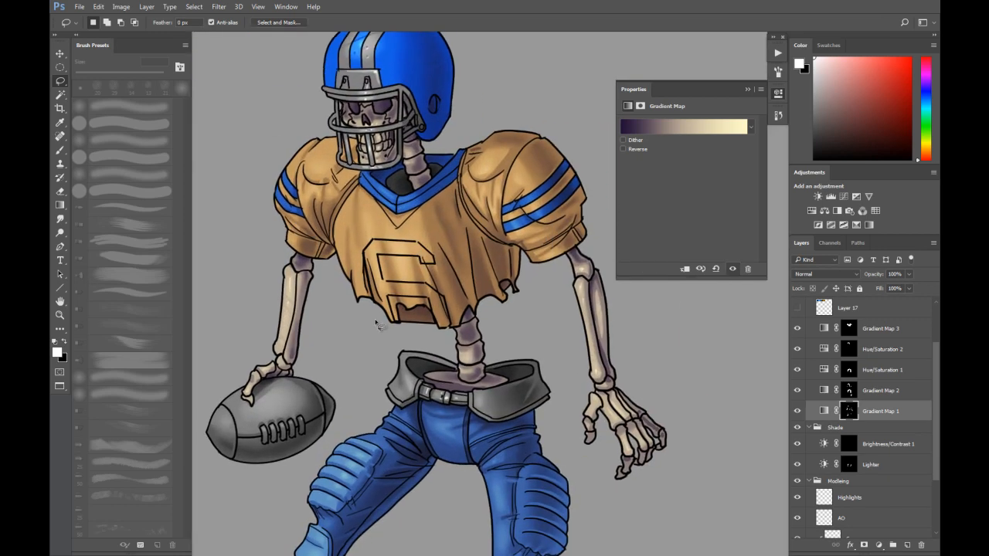
{"action": "mouse_move", "coordinate": [374, 300]}
{"action": "left_mouse_down"}
{"action": "mouse_move", "coordinate": [365, 259]}
{"action": "mouse_move", "coordinate": [375, 243]}
{"action": "mouse_move", "coordinate": [414, 243]}
{"action": "mouse_move", "coordinate": [436, 259]}
{"action": "mouse_move", "coordinate": [426, 271]}
{"action": "mouse_move", "coordinate": [383, 259]}
{"action": "mouse_move", "coordinate": [385, 286]}
{"action": "mouse_move", "coordinate": [430, 287]}
{"action": "mouse_move", "coordinate": [450, 304]}
{"action": "mouse_move", "coordinate": [458, 334]}
{"action": "mouse_move", "coordinate": [440, 336]}
{"action": "mouse_move", "coordinate": [433, 301]}
{"action": "mouse_move", "coordinate": [398, 299]}
{"action": "mouse_move", "coordinate": [377, 331]}
{"action": "left_mouse_up"}
{"action": "left_click", "coordinate": [850, 328]}
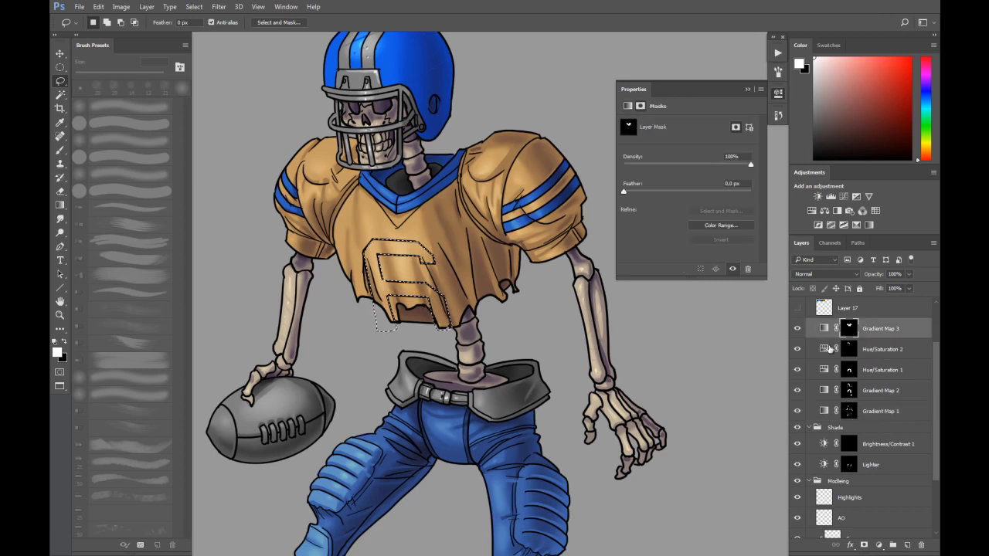
{"action": "key", "text": "alt+BackSpace"}
{"action": "key", "text": "ctrl+d"}
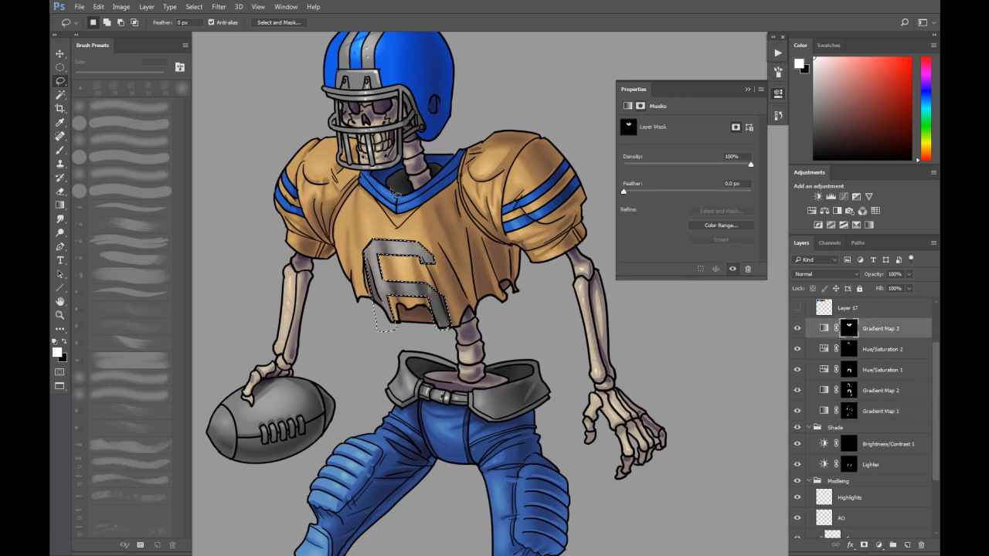
Step: Lasso the small triangle beneath the collar and fill it with black on Gradient Map 3's mask, clearing the selection
{"action": "mouse_move", "coordinate": [379, 193]}
{"action": "left_mouse_down"}
{"action": "mouse_move", "coordinate": [401, 230]}
{"action": "mouse_move", "coordinate": [424, 213]}
{"action": "mouse_move", "coordinate": [424, 199]}
{"action": "left_mouse_up"}
{"action": "key", "text": "alt+BackSpace"}
{"action": "key", "text": "ctrl+d"}
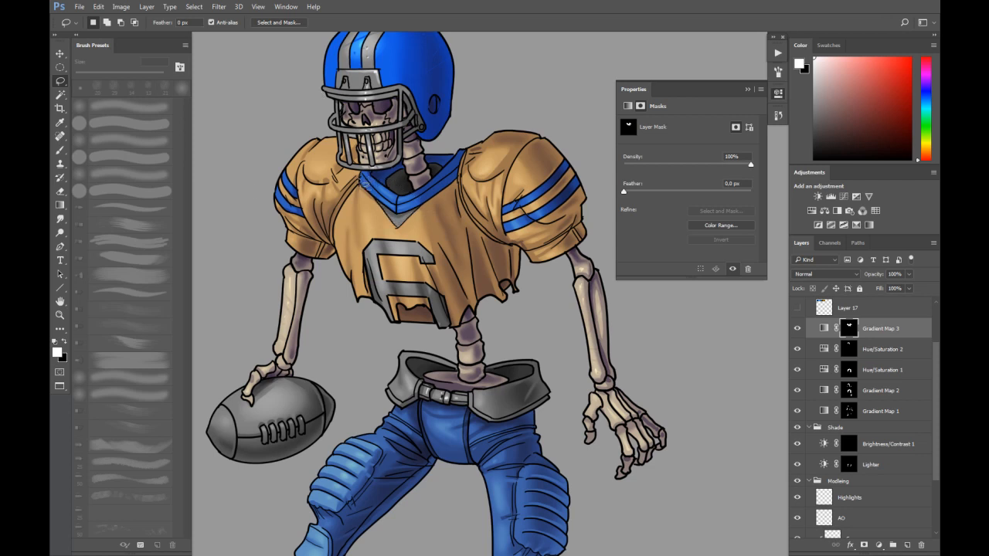
{"action": "mouse_move", "coordinate": [357, 190]}
{"action": "left_mouse_down"}
{"action": "mouse_move", "coordinate": [335, 226]}
{"action": "mouse_move", "coordinate": [332, 220]}
{"action": "mouse_move", "coordinate": [335, 294]}
{"action": "left_mouse_up"}
Step: Add a new Gradient Map adjustment layer above Gradient Map 3
{"action": "key", "text": "ctrl+minus"}
{"action": "key", "text": "ctrl+minus"}
{"action": "left_click_drag", "start_coordinate": [509, 238], "coordinate": [479, 208]}
{"action": "left_click_drag", "start_coordinate": [581, 303], "coordinate": [577, 302]}
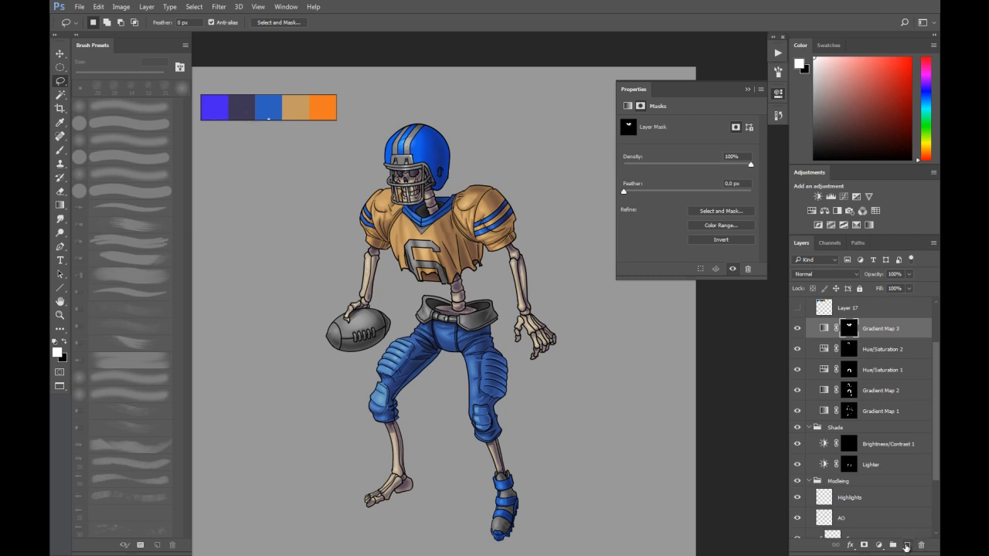
{"action": "left_click", "coordinate": [879, 548]}
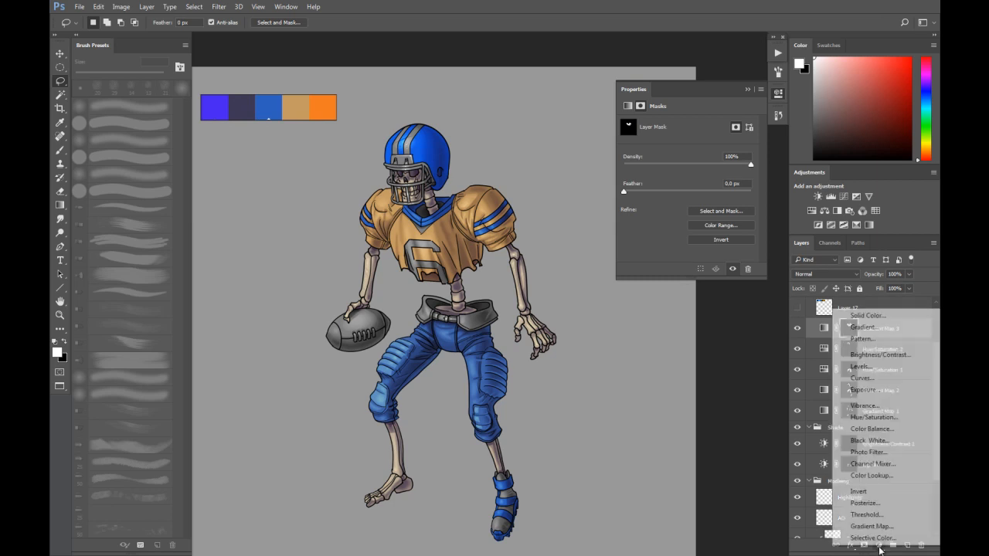
{"action": "left_click", "coordinate": [872, 527]}
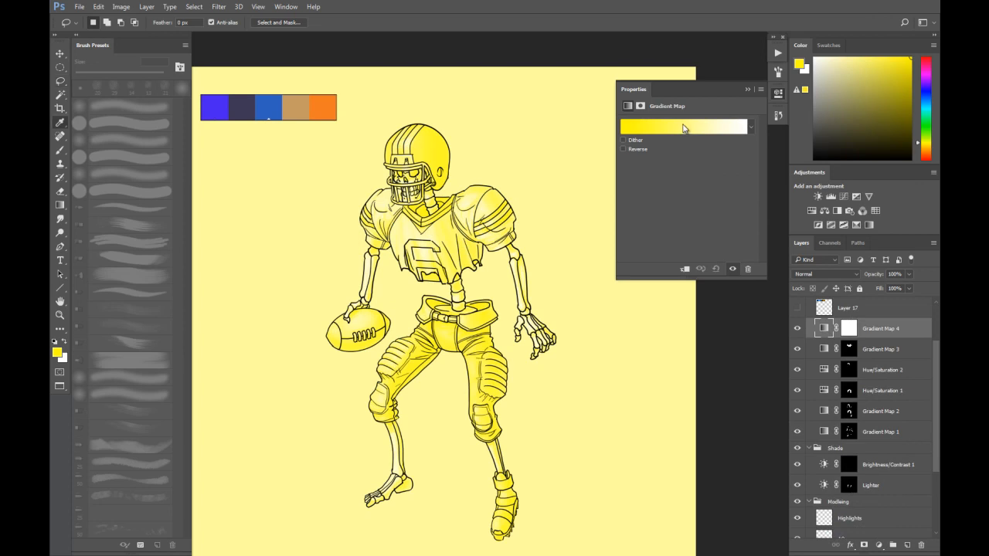
Step: Set the new gradient's first stop to the dark purple palette swatch and add a middle stop at 50% in the same 3d3856
{"action": "left_click", "coordinate": [683, 129]}
{"action": "left_click", "coordinate": [557, 412]}
{"action": "left_click", "coordinate": [246, 110]}
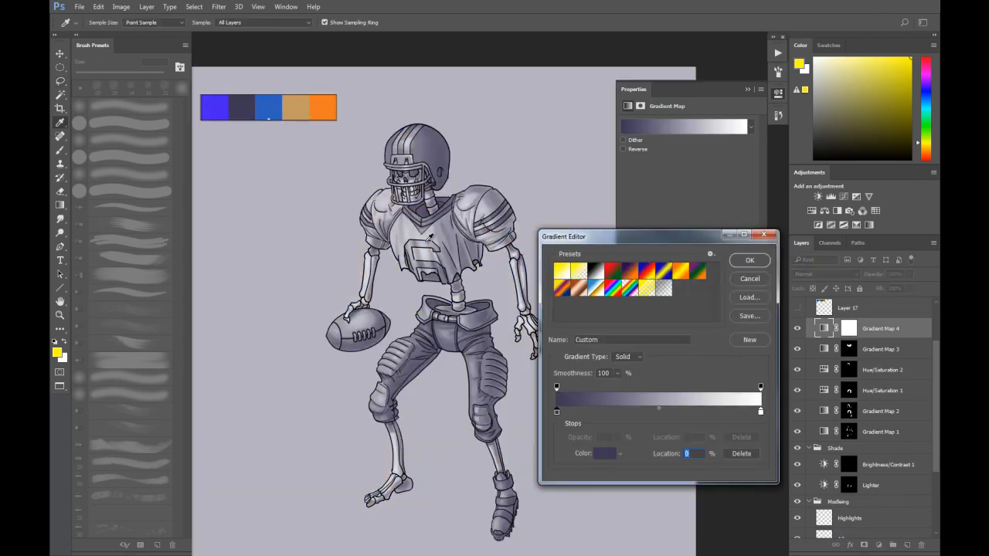
{"action": "left_click", "coordinate": [659, 413]}
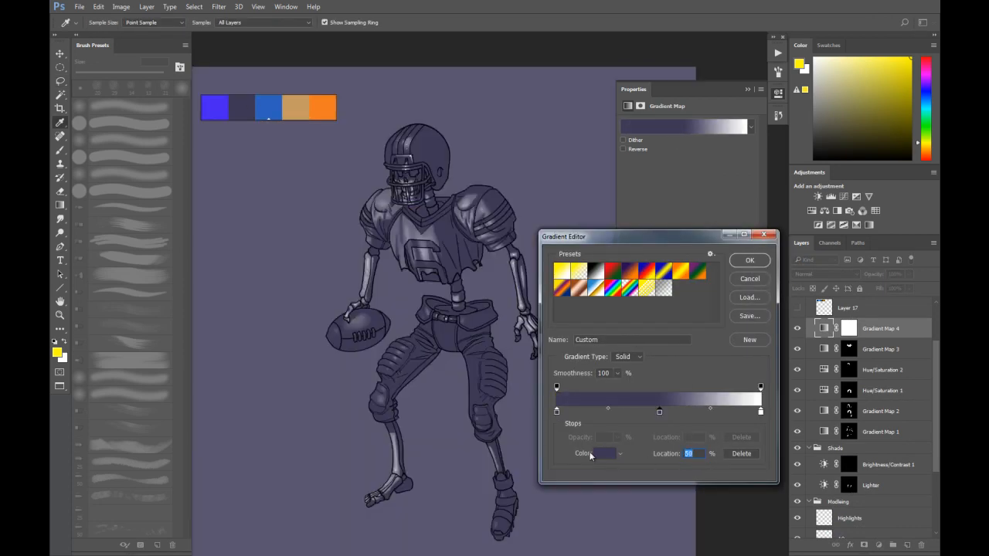
{"action": "left_click", "coordinate": [604, 455]}
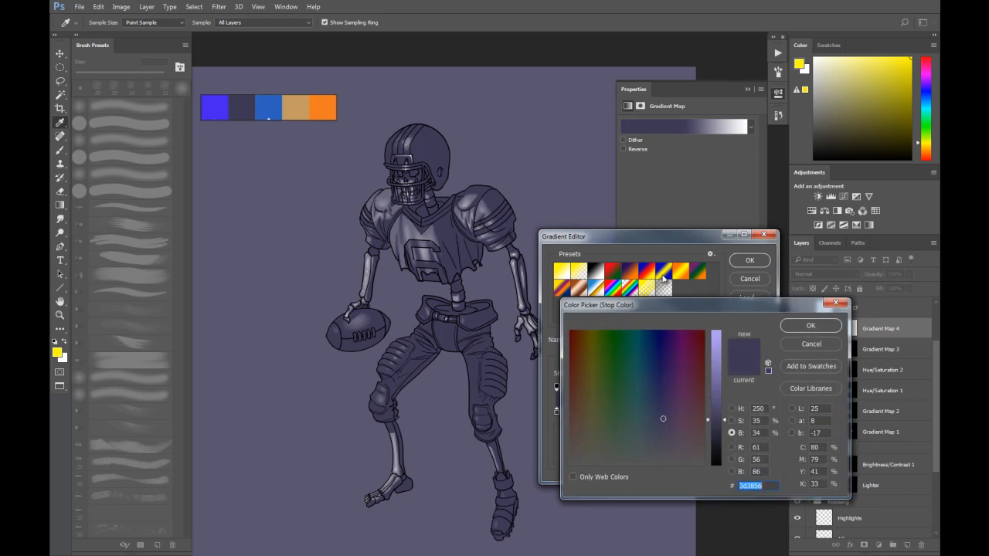
{"action": "left_click", "coordinate": [811, 326]}
Step: Set the gradient's end stop to the dark purple palette swatch 3d3856
{"action": "left_click", "coordinate": [762, 412]}
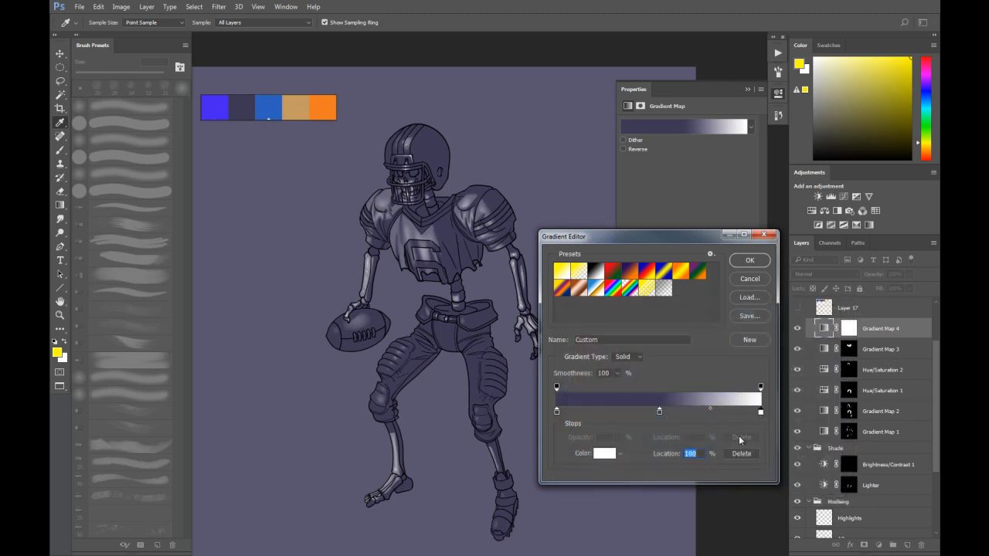
{"action": "left_click", "coordinate": [605, 456]}
{"action": "left_click", "coordinate": [247, 107]}
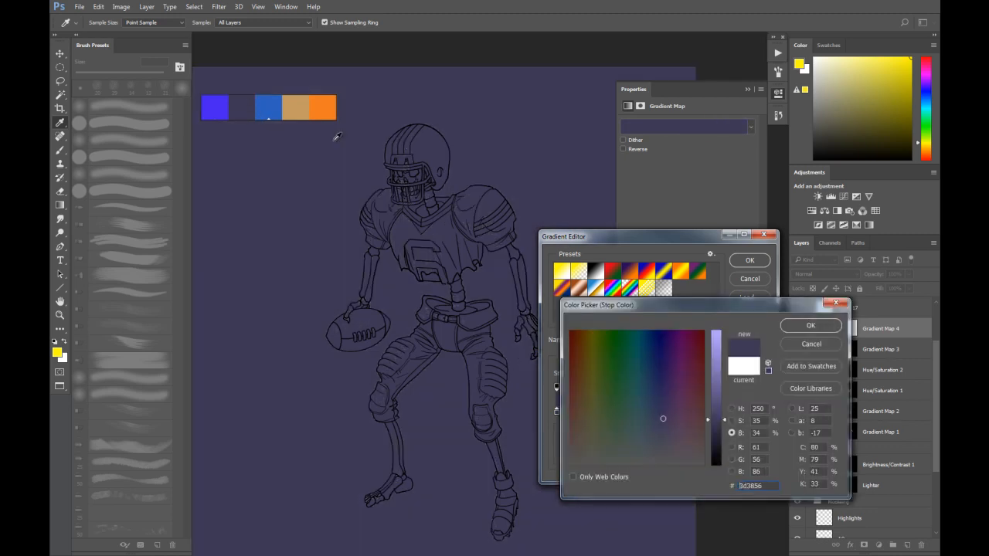
{"action": "left_click", "coordinate": [805, 326]}
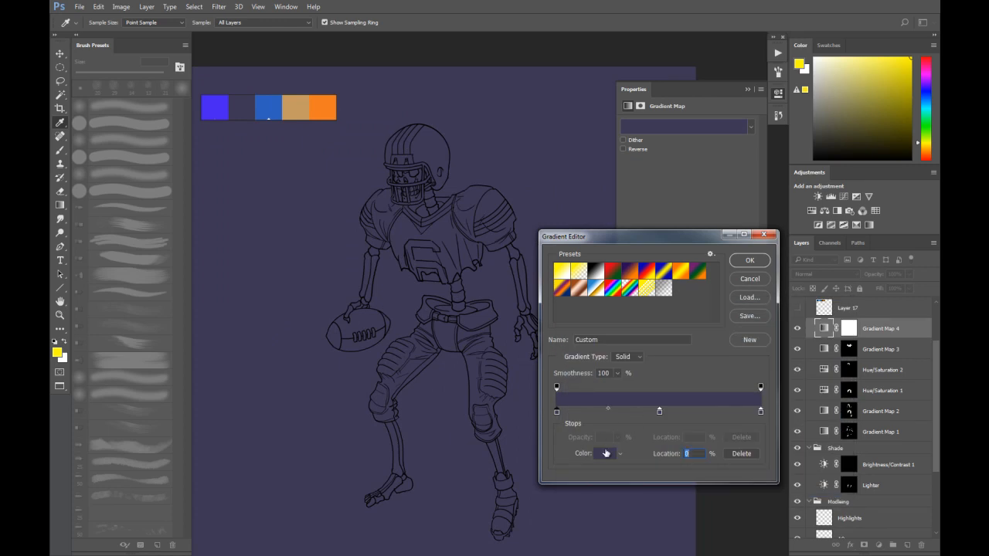
Step: Darken the gradient's first stop to a very dark purple around 20152c
{"action": "left_click", "coordinate": [605, 453]}
{"action": "left_click_drag", "start_coordinate": [717, 435], "coordinate": [717, 443]}
{"action": "left_click", "coordinate": [670, 400]}
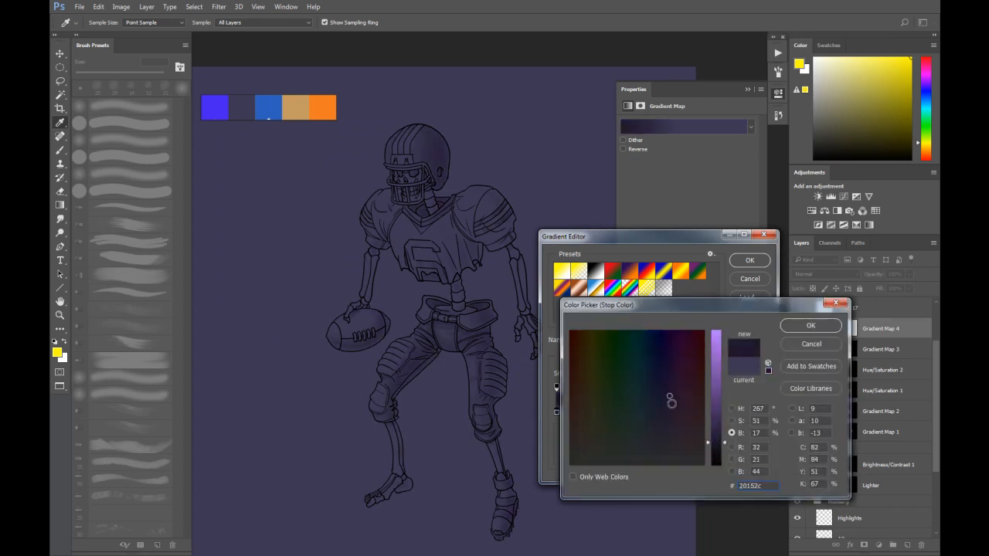
{"action": "left_click", "coordinate": [788, 331]}
Step: Change the gradient's end stop to a light blue around 7384d1 and accept the gradient
{"action": "left_click", "coordinate": [761, 412]}
{"action": "left_click", "coordinate": [612, 453]}
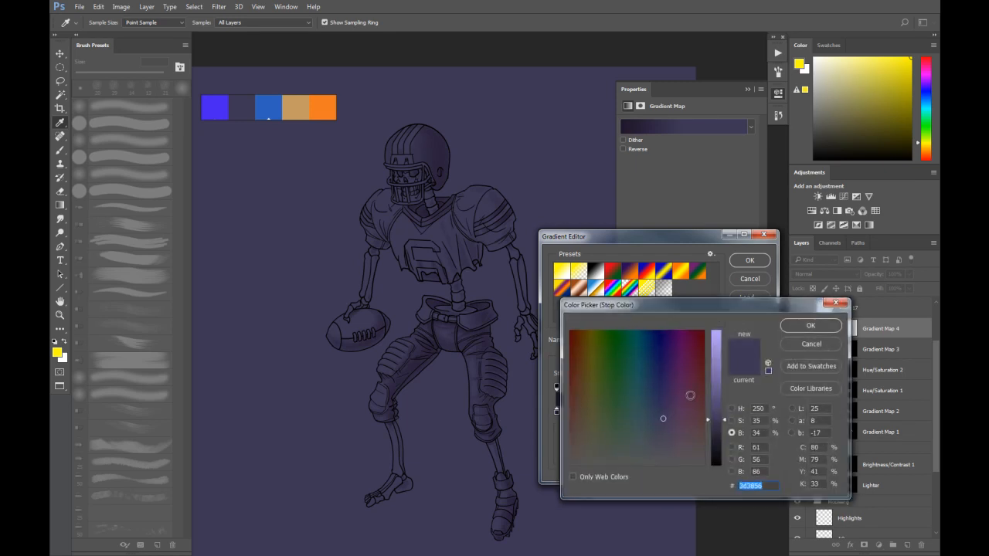
{"action": "left_click", "coordinate": [718, 344]}
{"action": "left_click", "coordinate": [655, 407]}
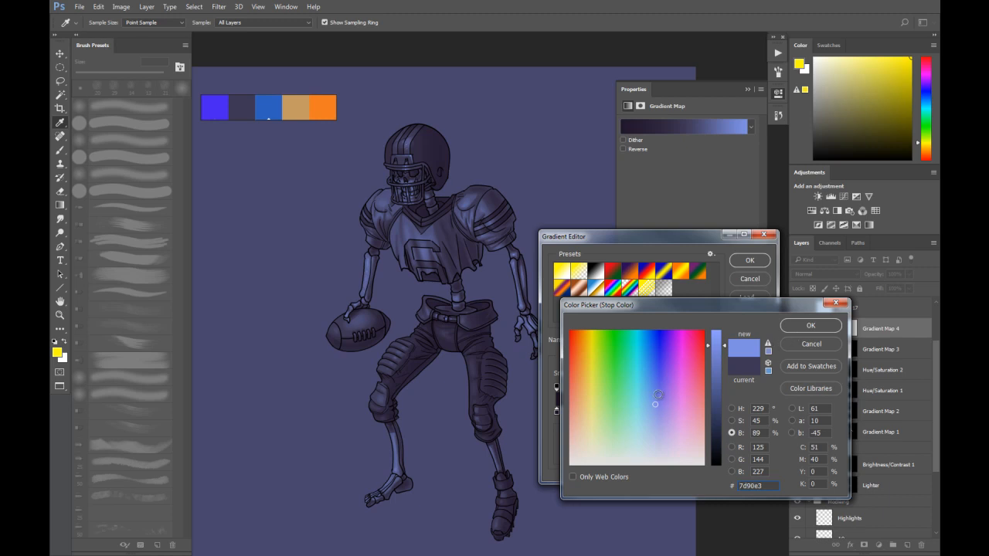
{"action": "left_click", "coordinate": [716, 356]}
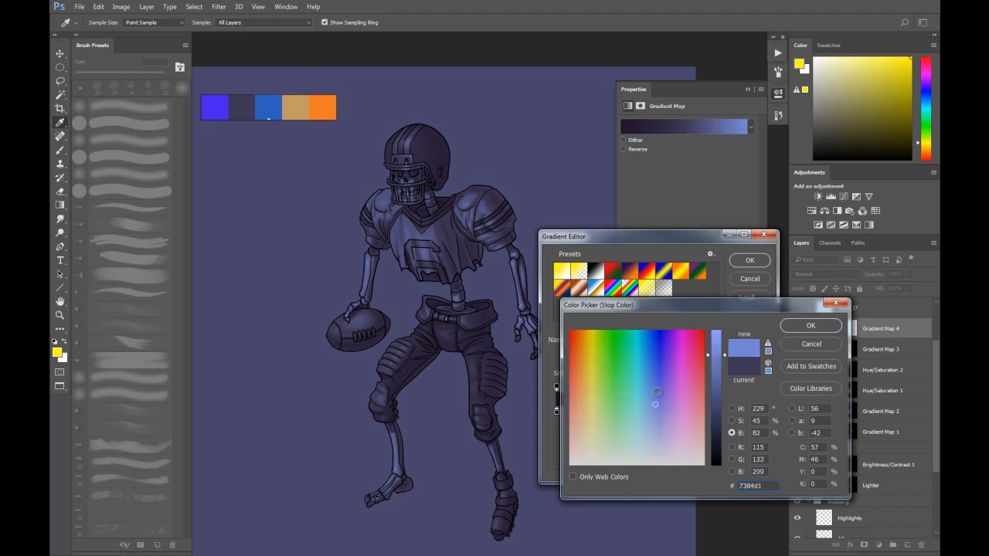
{"action": "left_click", "coordinate": [838, 324]}
{"action": "left_click", "coordinate": [750, 261]}
Step: Invert Gradient Map 4's layer mask to black
{"action": "key", "text": "l"}
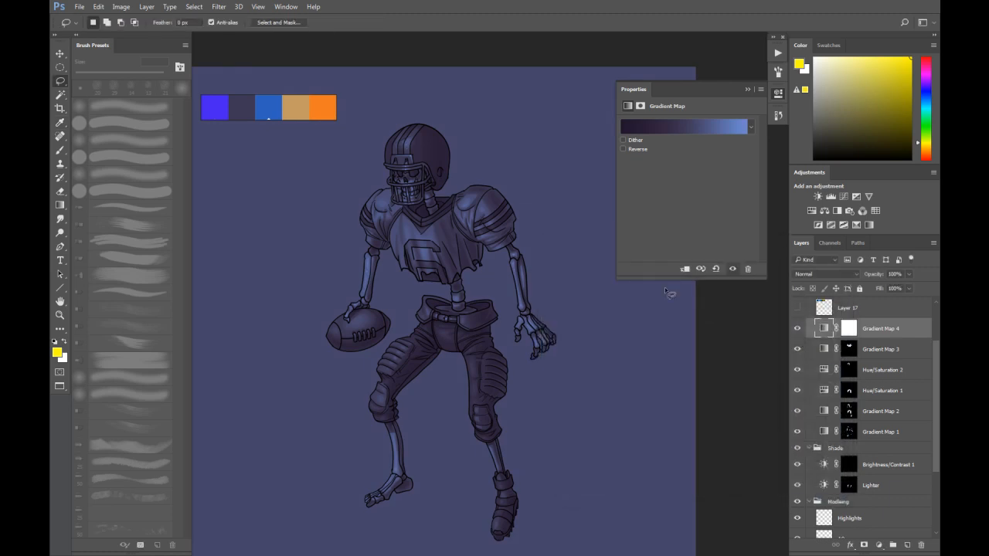
{"action": "left_click", "coordinate": [850, 329]}
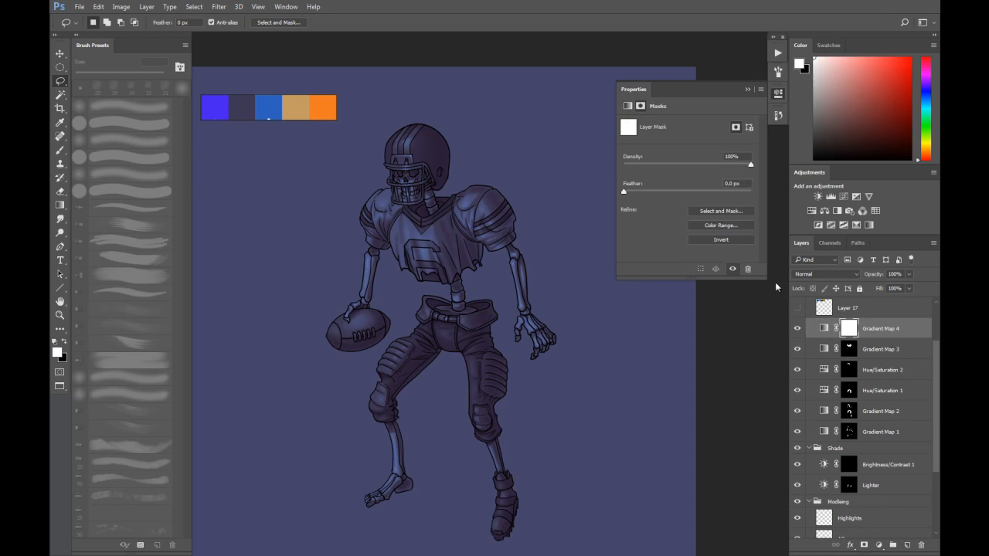
{"action": "key", "text": "ctrl+i"}
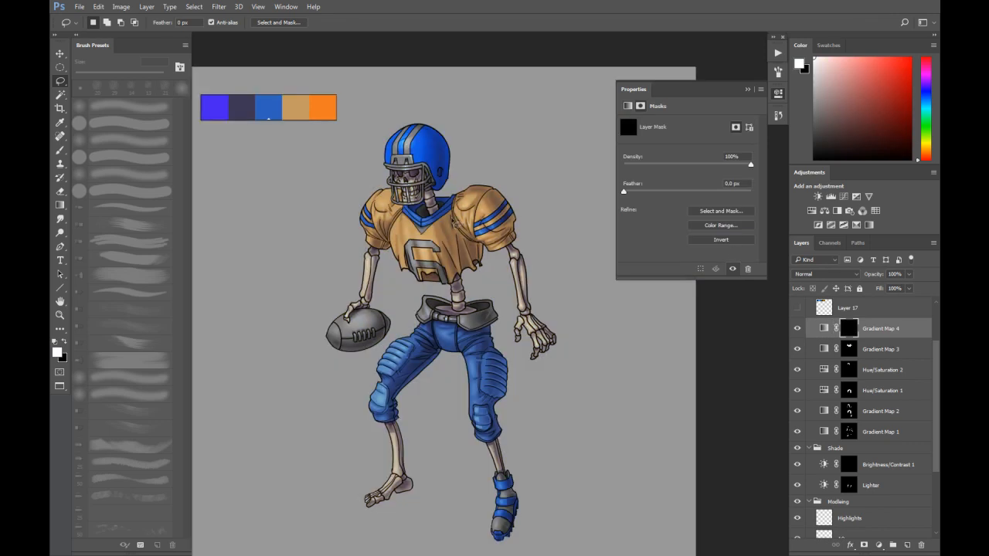
Step: Make a loose lasso selection around the shoe and intersect it with the Silhouette layer
{"action": "scroll", "coordinate": [523, 475], "scroll_direction": "up", "scroll_amount": 5}
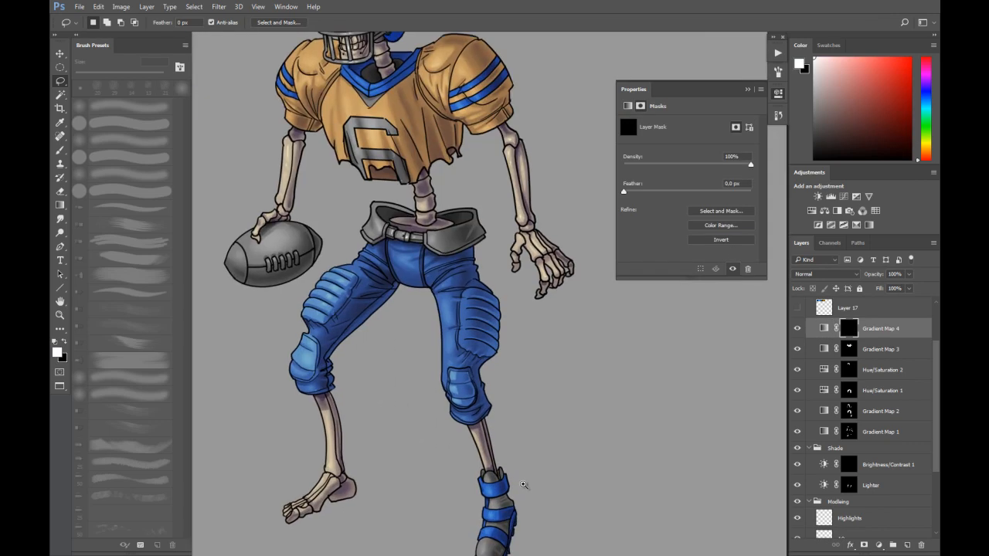
{"action": "mouse_move", "coordinate": [466, 292]}
{"action": "left_mouse_down"}
{"action": "mouse_move", "coordinate": [382, 306]}
{"action": "mouse_move", "coordinate": [459, 463]}
{"action": "mouse_move", "coordinate": [514, 362]}
{"action": "left_mouse_up"}
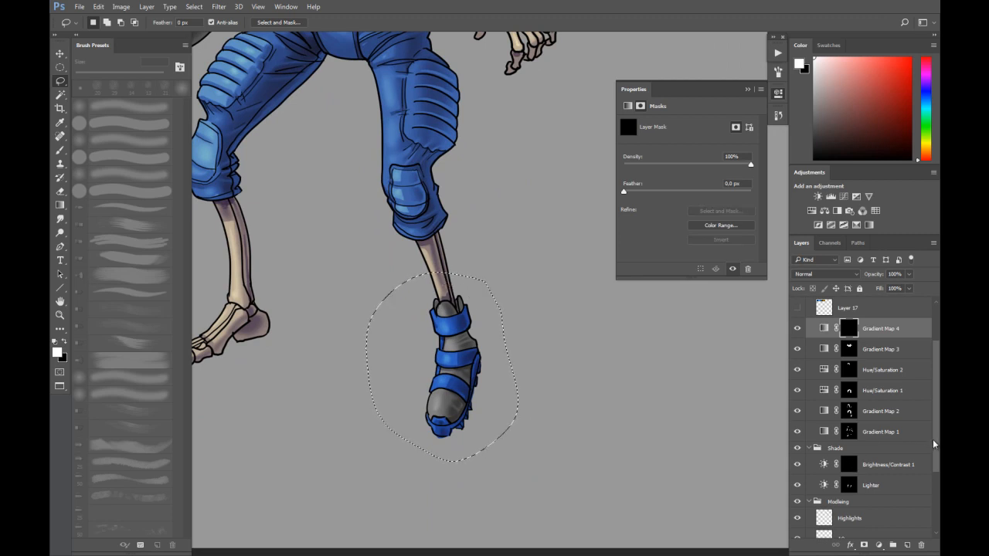
{"action": "scroll", "coordinate": [854, 494], "scroll_direction": "down", "scroll_amount": 3}
{"action": "left_click_drag", "start_coordinate": [936, 481], "coordinate": [936, 503]}
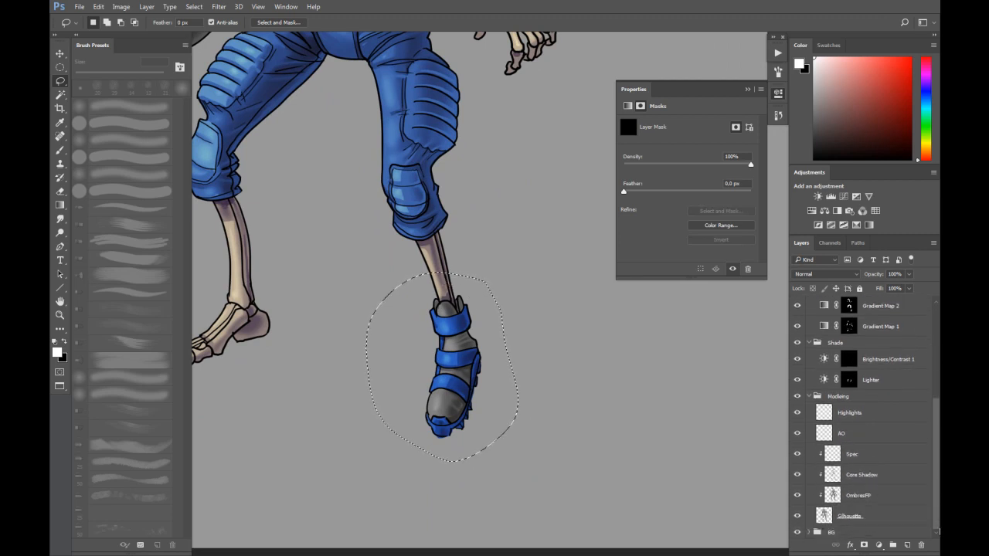
{"action": "left_click", "coordinate": [826, 517], "text": "ctrl+alt+shift"}
Step: Subtract the Gradient Map 2 and Gradient Map 1 masks from the shoe selection, fill it with white on Gradient Map 4's mask and deselect
{"action": "scroll", "coordinate": [927, 418], "scroll_direction": "up", "scroll_amount": 5}
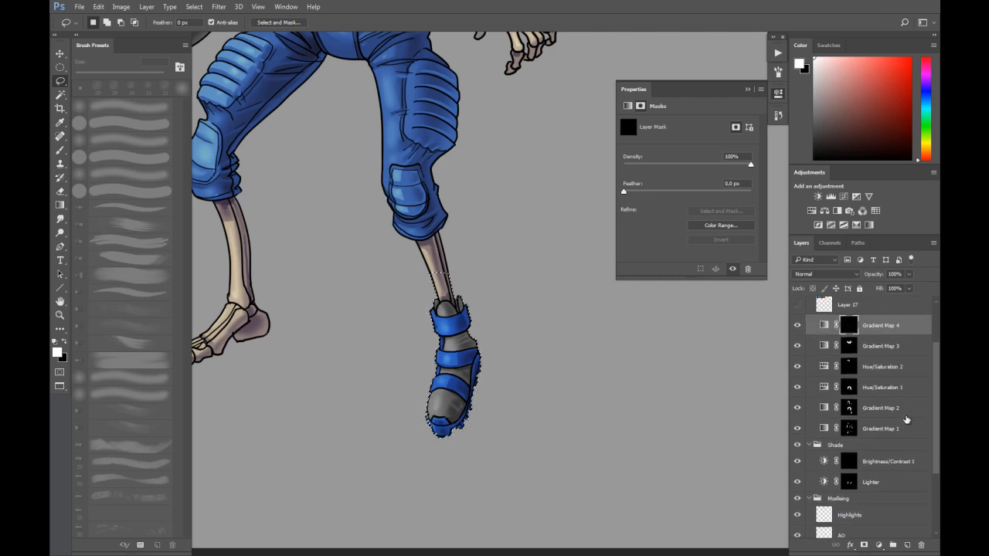
{"action": "left_click", "coordinate": [852, 411], "text": "ctrl+alt"}
{"action": "left_click", "coordinate": [851, 433], "text": "ctrl+alt"}
{"action": "key", "text": "alt+BackSpace"}
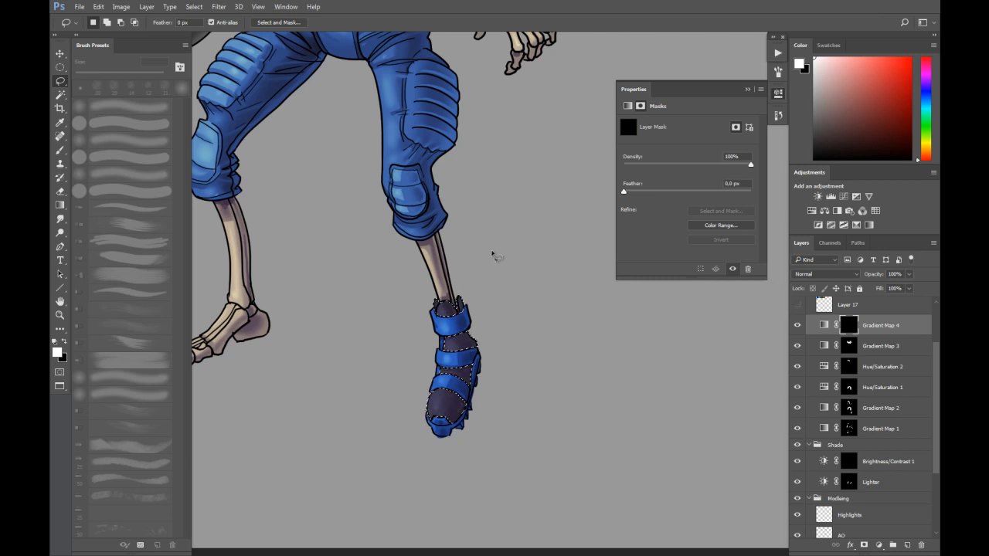
{"action": "key", "text": "ctrl+d"}
Step: Lasso loosely around the belt, intersect the selection with the Silhouette layer and subtract the trousers and bone areas from it
{"action": "mouse_move", "coordinate": [497, 210]}
{"action": "left_mouse_down"}
{"action": "mouse_move", "coordinate": [513, 265]}
{"action": "mouse_move", "coordinate": [524, 255]}
{"action": "mouse_move", "coordinate": [529, 303]}
{"action": "left_mouse_up"}
{"action": "left_click_drag", "start_coordinate": [495, 166], "coordinate": [516, 278]}
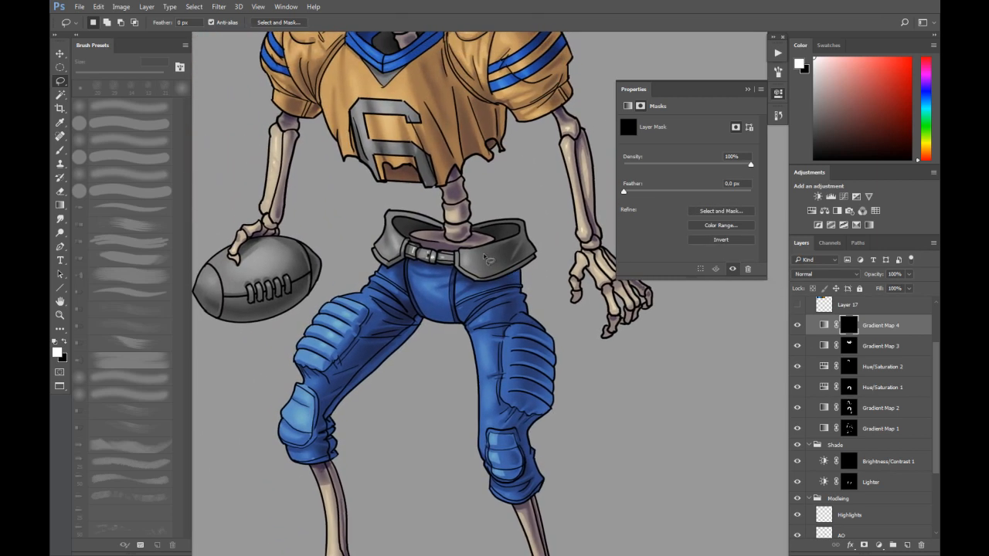
{"action": "mouse_move", "coordinate": [427, 197]}
{"action": "left_mouse_down"}
{"action": "mouse_move", "coordinate": [364, 203]}
{"action": "mouse_move", "coordinate": [347, 243]}
{"action": "mouse_move", "coordinate": [362, 268]}
{"action": "mouse_move", "coordinate": [439, 290]}
{"action": "mouse_move", "coordinate": [506, 291]}
{"action": "mouse_move", "coordinate": [536, 276]}
{"action": "mouse_move", "coordinate": [554, 235]}
{"action": "mouse_move", "coordinate": [519, 197]}
{"action": "left_mouse_up"}
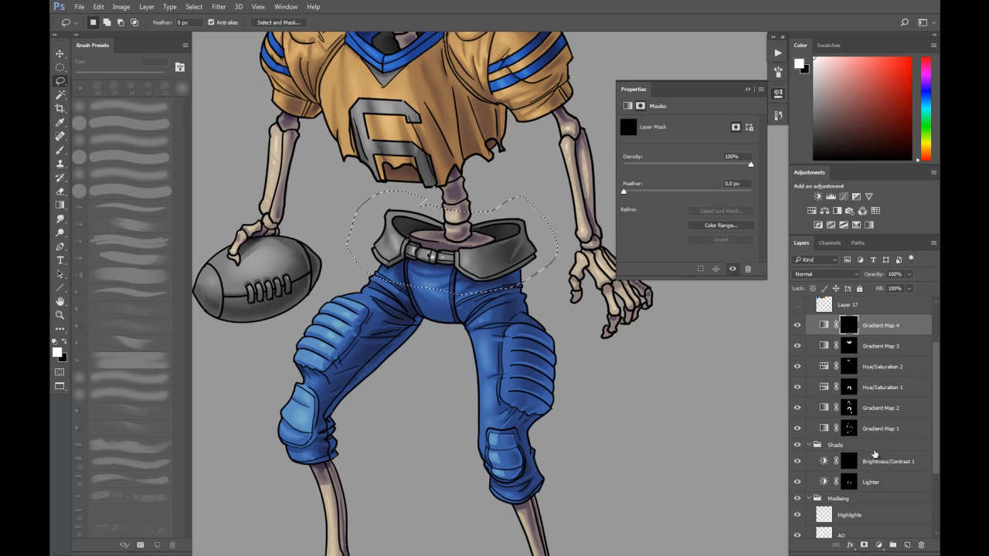
{"action": "scroll", "coordinate": [937, 432], "scroll_direction": "down", "scroll_amount": 3}
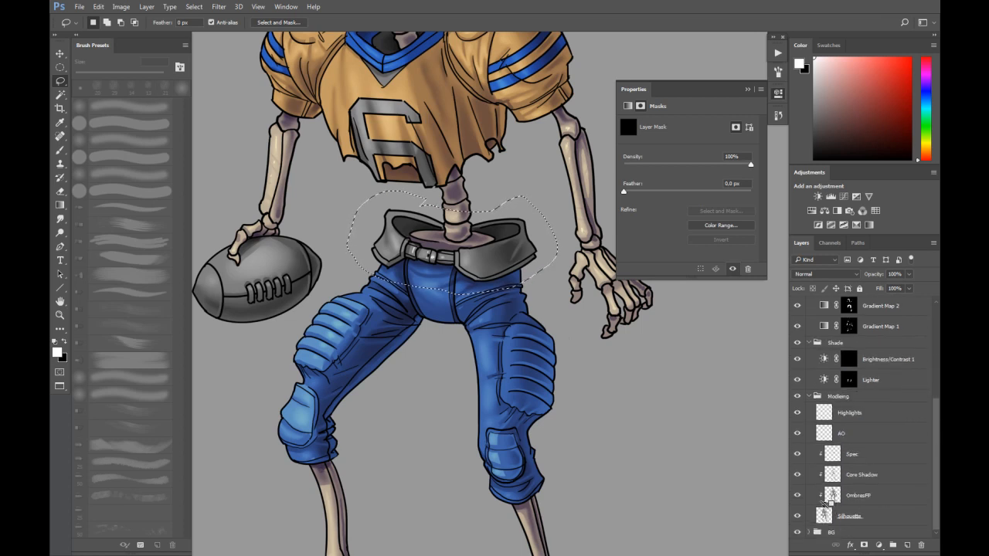
{"action": "left_click", "coordinate": [824, 516], "text": "ctrl+alt+shift"}
{"action": "left_click", "coordinate": [849, 330], "text": "ctrl+alt+shift"}
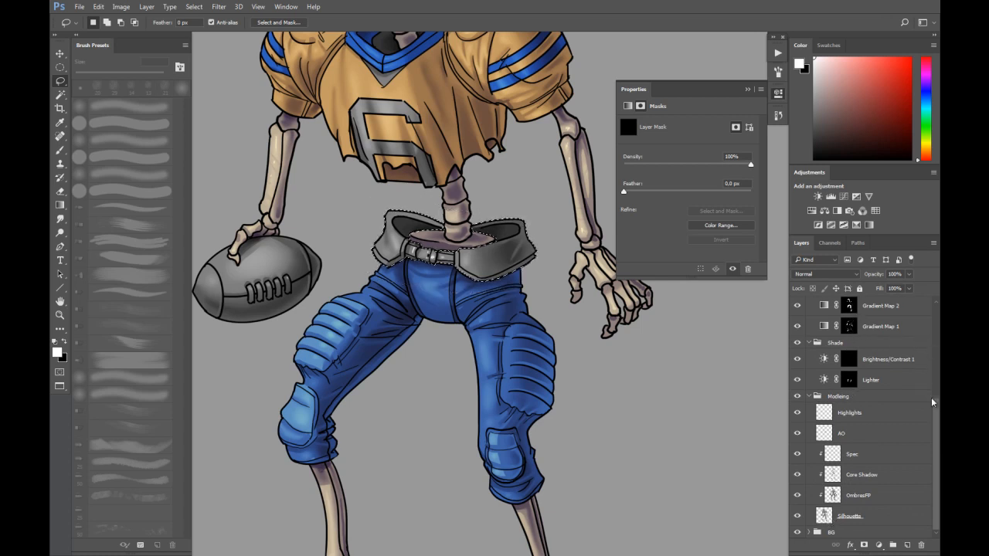
Step: Fill the belt selection with white on Gradient Map 4's mask and clear the selection
{"action": "scroll", "coordinate": [856, 363], "scroll_direction": "up", "scroll_amount": 5}
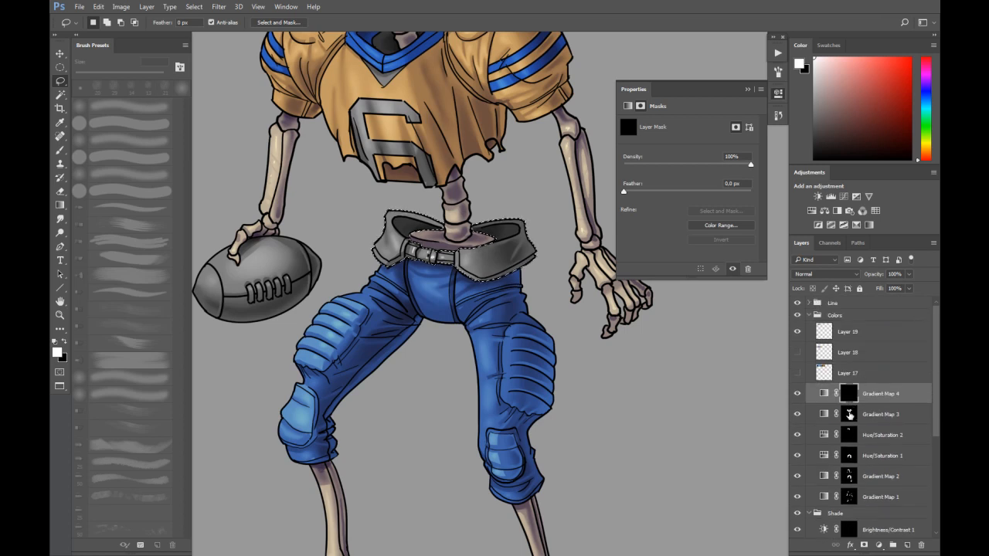
{"action": "key", "text": "alt+BackSpace"}
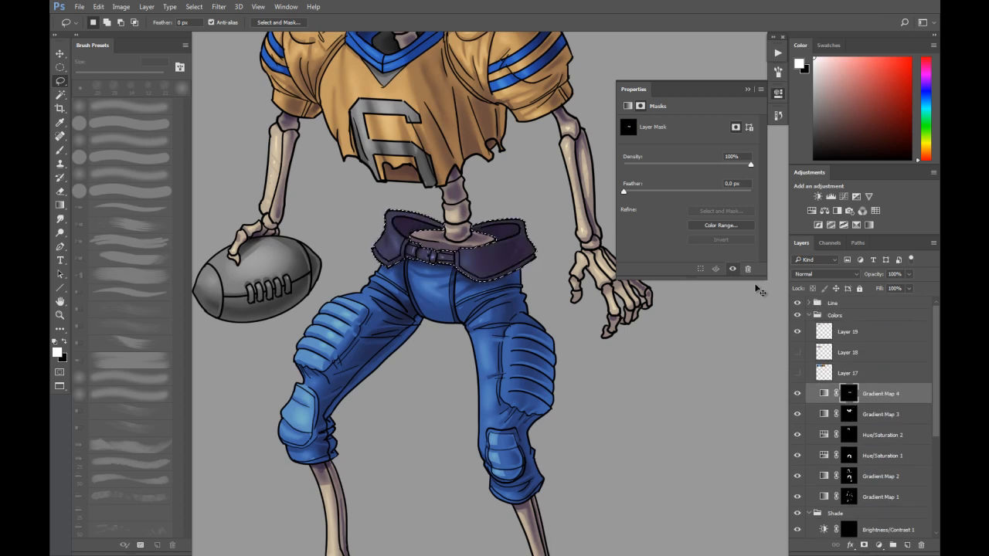
{"action": "key", "text": "ctrl+d"}
{"action": "key", "text": "ctrl+0"}
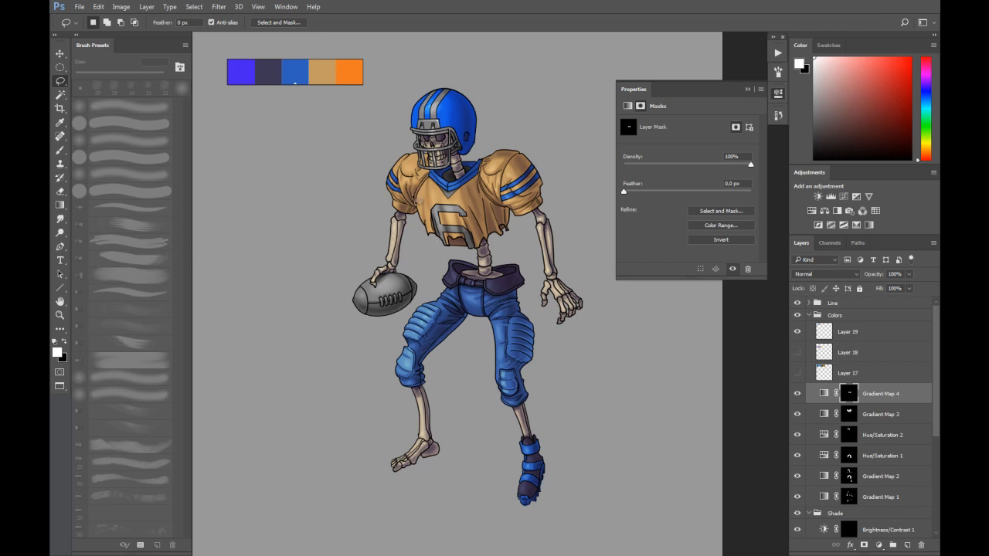
{"action": "left_click_drag", "start_coordinate": [418, 209], "coordinate": [348, 212]}
{"action": "left_click", "coordinate": [390, 203], "text": "ctrl"}
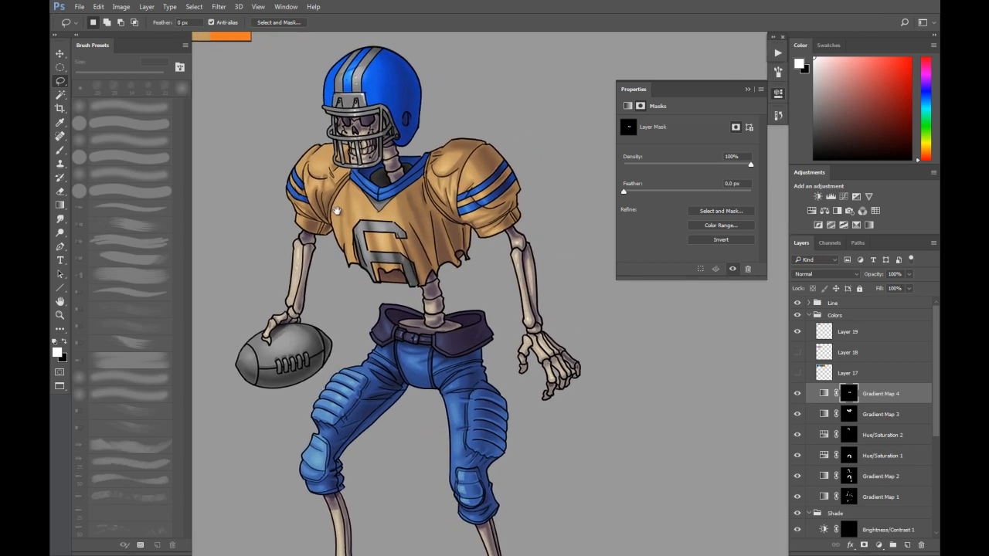
{"action": "left_click", "coordinate": [364, 235], "text": "ctrl"}
{"action": "left_click_drag", "start_coordinate": [365, 221], "coordinate": [345, 230]}
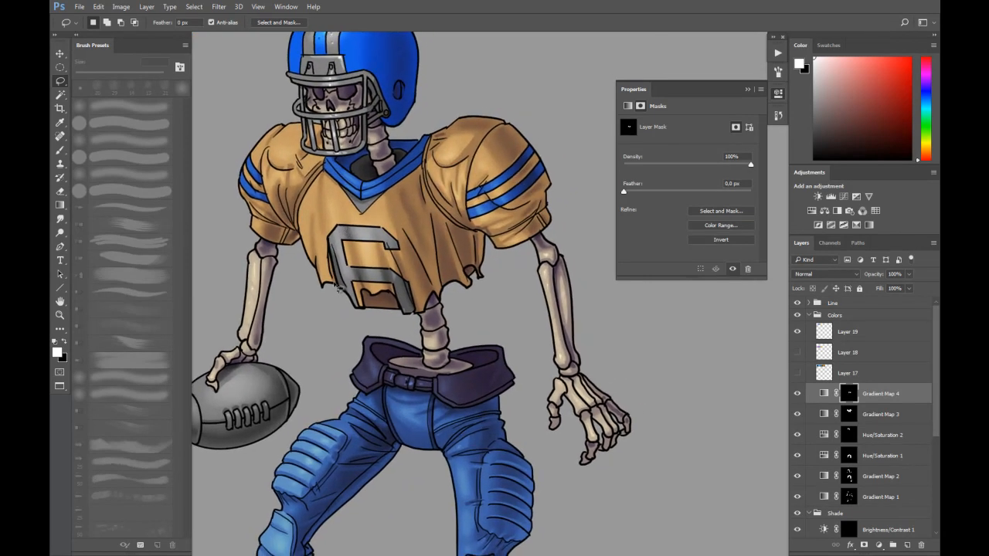
{"action": "mouse_move", "coordinate": [336, 303]}
{"action": "left_mouse_down"}
{"action": "mouse_move", "coordinate": [318, 229]}
{"action": "mouse_move", "coordinate": [355, 214]}
{"action": "mouse_move", "coordinate": [397, 231]}
{"action": "left_mouse_up"}
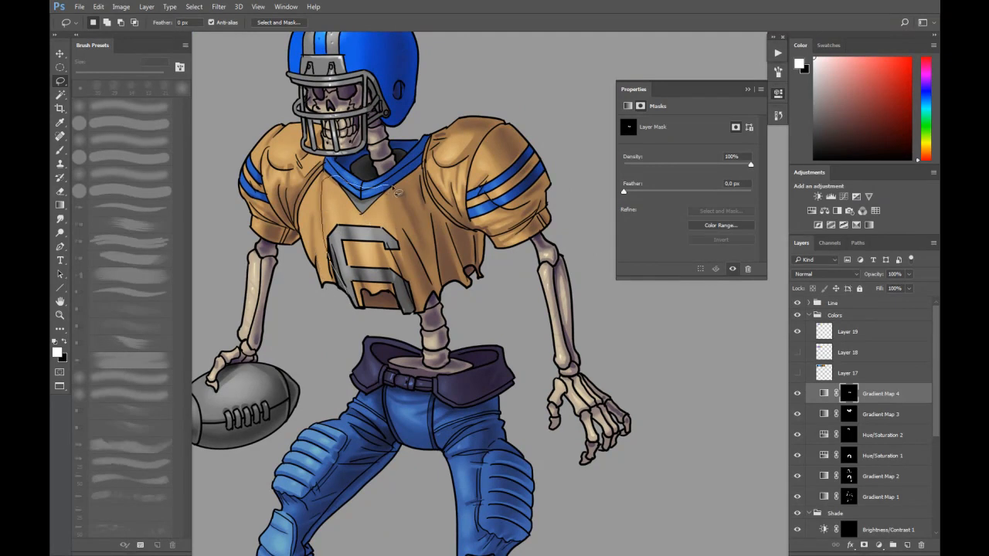
{"action": "left_click_drag", "start_coordinate": [358, 321], "coordinate": [323, 231]}
{"action": "key", "text": "ctrl+d"}
{"action": "mouse_move", "coordinate": [376, 177]}
{"action": "left_mouse_down"}
{"action": "mouse_move", "coordinate": [527, 394]}
{"action": "mouse_move", "coordinate": [476, 213]}
{"action": "mouse_move", "coordinate": [491, 232]}
{"action": "left_mouse_up"}
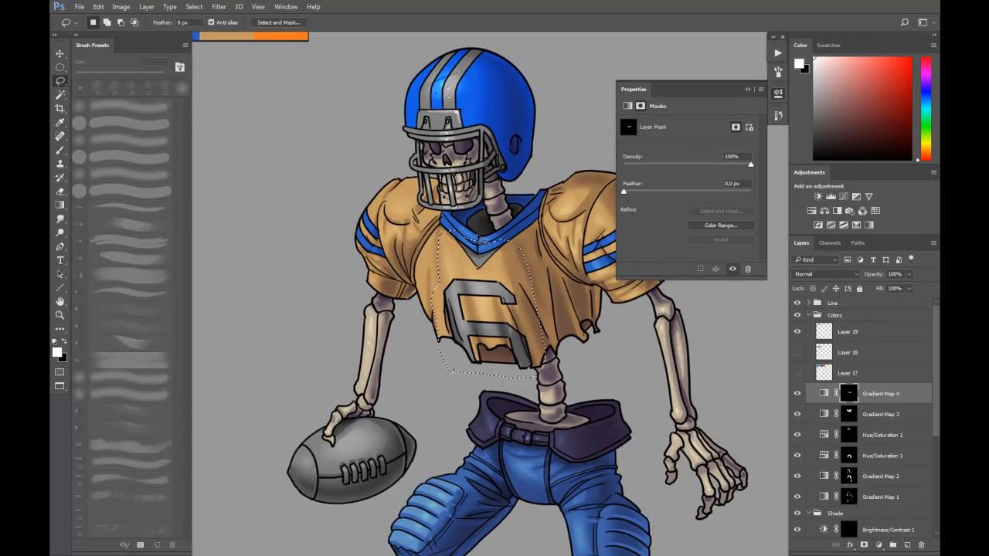
Step: Lasso around the middle section of the football, leaving out its tips, and intersect the selection with the Silhouette layer
{"action": "mouse_move", "coordinate": [385, 286]}
{"action": "left_mouse_down"}
{"action": "mouse_move", "coordinate": [296, 317]}
{"action": "mouse_move", "coordinate": [377, 242]}
{"action": "mouse_move", "coordinate": [344, 235]}
{"action": "left_mouse_up"}
{"action": "mouse_move", "coordinate": [316, 350]}
{"action": "left_mouse_down"}
{"action": "mouse_move", "coordinate": [315, 328]}
{"action": "mouse_move", "coordinate": [259, 373]}
{"action": "mouse_move", "coordinate": [273, 381]}
{"action": "left_mouse_up"}
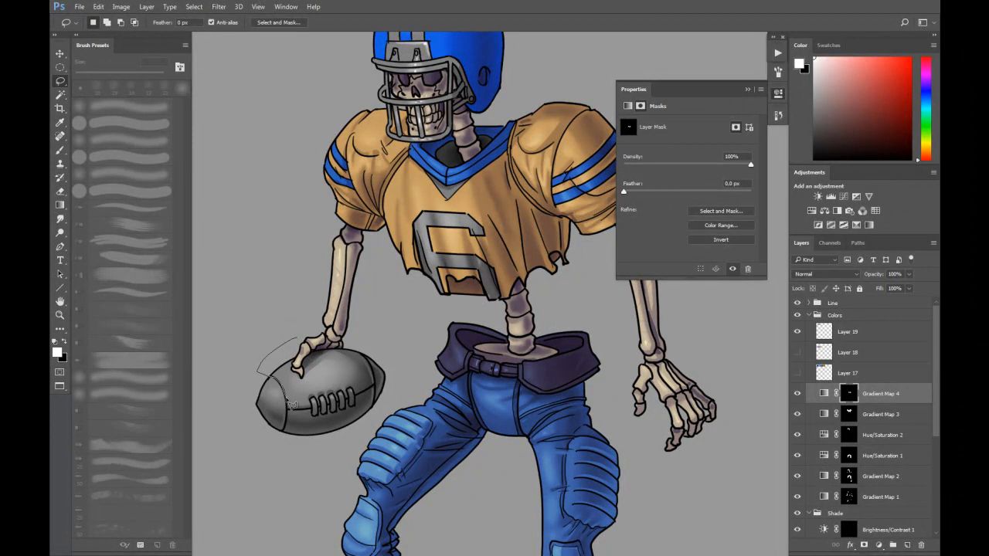
{"action": "mouse_move", "coordinate": [282, 439]}
{"action": "left_mouse_down"}
{"action": "mouse_move", "coordinate": [297, 468]}
{"action": "mouse_move", "coordinate": [380, 414]}
{"action": "left_mouse_up"}
{"action": "left_click_drag", "start_coordinate": [333, 334], "coordinate": [316, 341]}
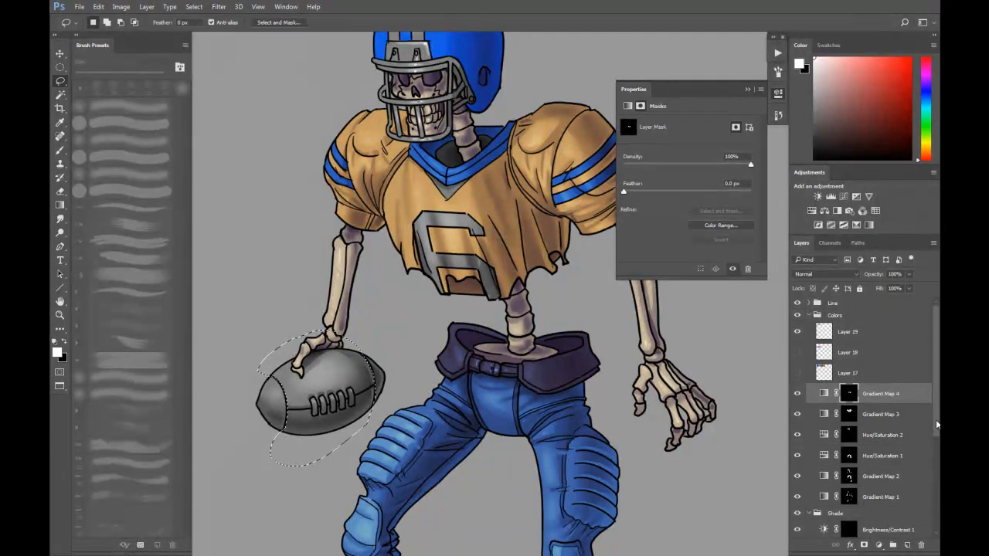
{"action": "left_click_drag", "start_coordinate": [937, 427], "coordinate": [939, 542]}
{"action": "left_click", "coordinate": [824, 517], "text": "ctrl+alt+shift"}
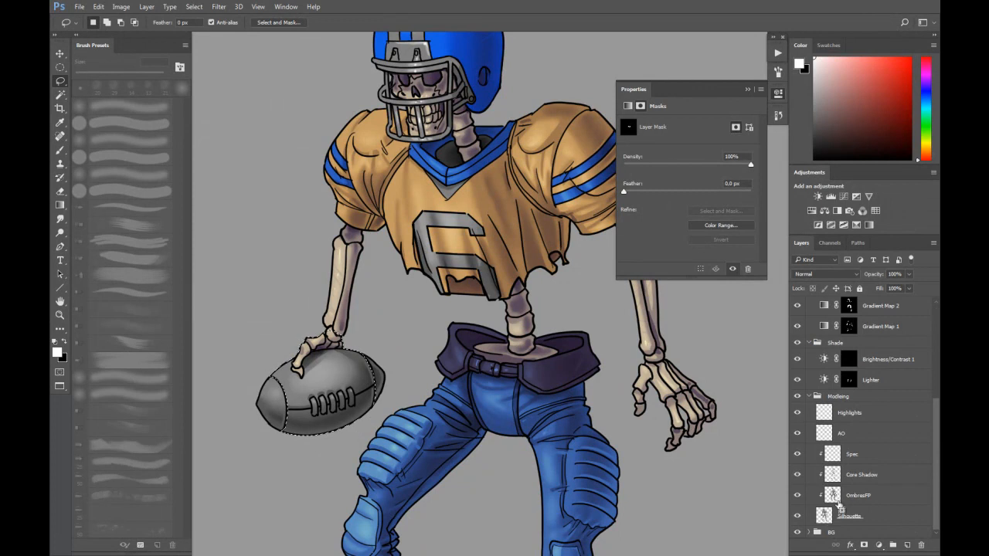
Step: Exclude the hand bones from the football selection, fill it with white on Gradient Map 4's mask and deselect
{"action": "scroll", "coordinate": [927, 423], "scroll_direction": "up", "scroll_amount": 4}
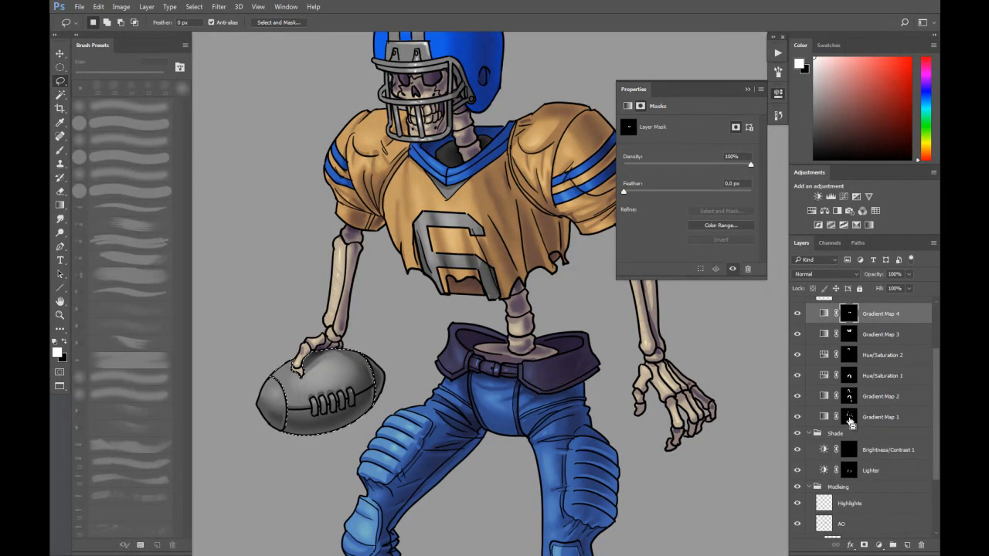
{"action": "scroll", "coordinate": [850, 410], "scroll_direction": "up", "scroll_amount": 4}
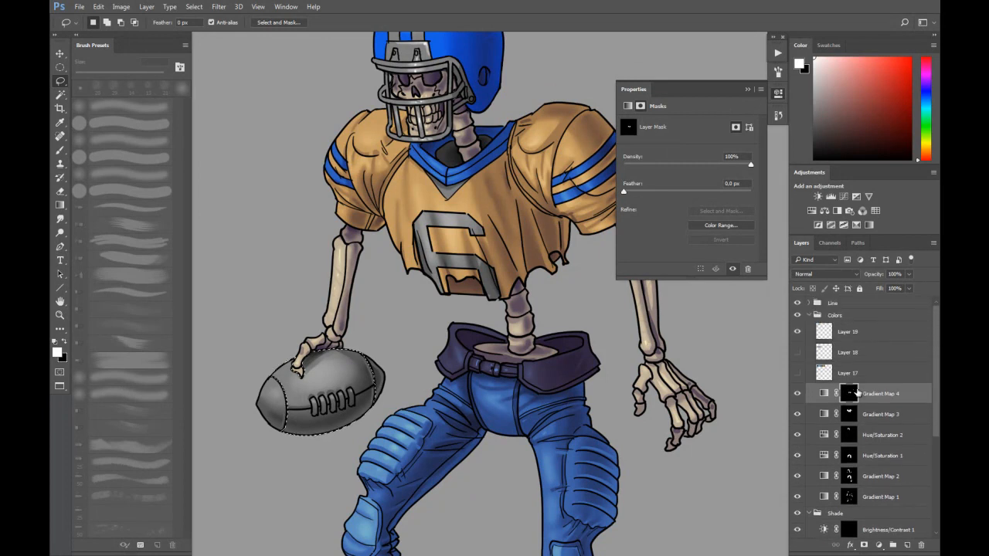
{"action": "key", "text": "alt+BackSpace"}
{"action": "key", "text": "ctrl+d"}
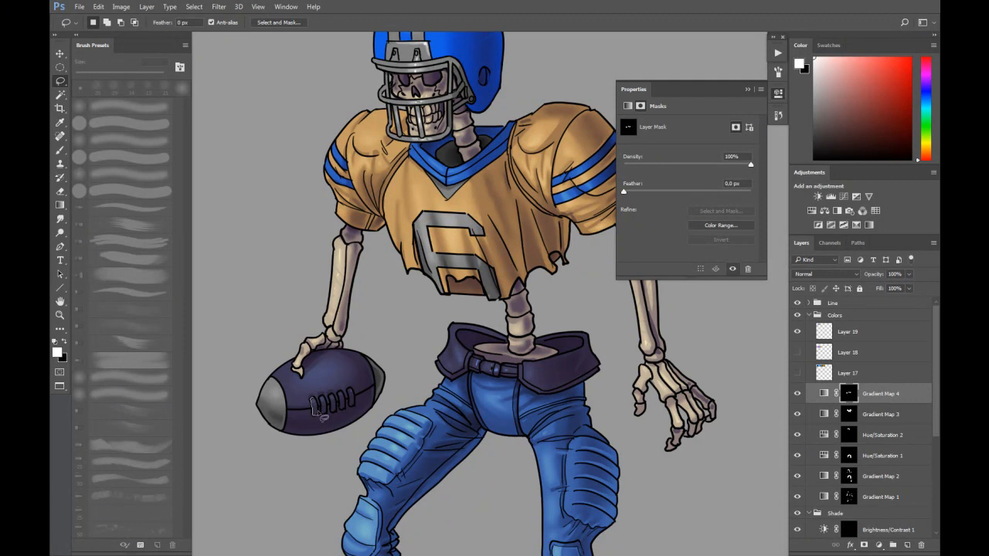
Step: Lasso the football's laces, remove them from Gradient Map 4's mask and deselect
{"action": "key", "text": "shift"}
{"action": "mouse_move", "coordinate": [327, 414]}
{"action": "left_mouse_down"}
{"action": "mouse_move", "coordinate": [321, 397]}
{"action": "mouse_move", "coordinate": [340, 424]}
{"action": "mouse_move", "coordinate": [347, 399]}
{"action": "mouse_move", "coordinate": [353, 417]}
{"action": "mouse_move", "coordinate": [356, 391]}
{"action": "mouse_move", "coordinate": [361, 416]}
{"action": "mouse_move", "coordinate": [354, 392]}
{"action": "left_mouse_up"}
{"action": "key", "text": "ctrl+d"}
{"action": "key", "text": "ctrl+minus"}
{"action": "key", "text": "ctrl+minus"}
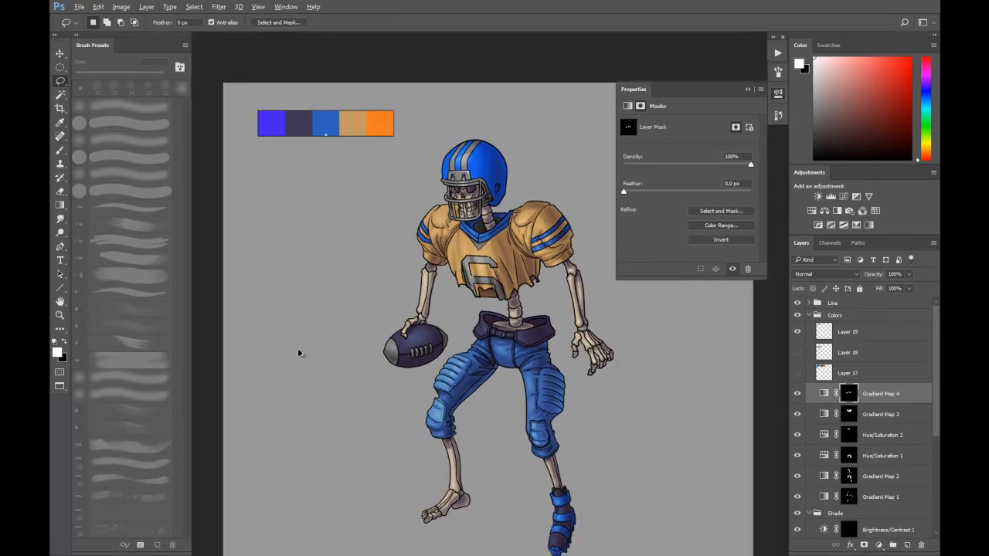
{"action": "left_click_drag", "start_coordinate": [450, 342], "coordinate": [394, 309]}
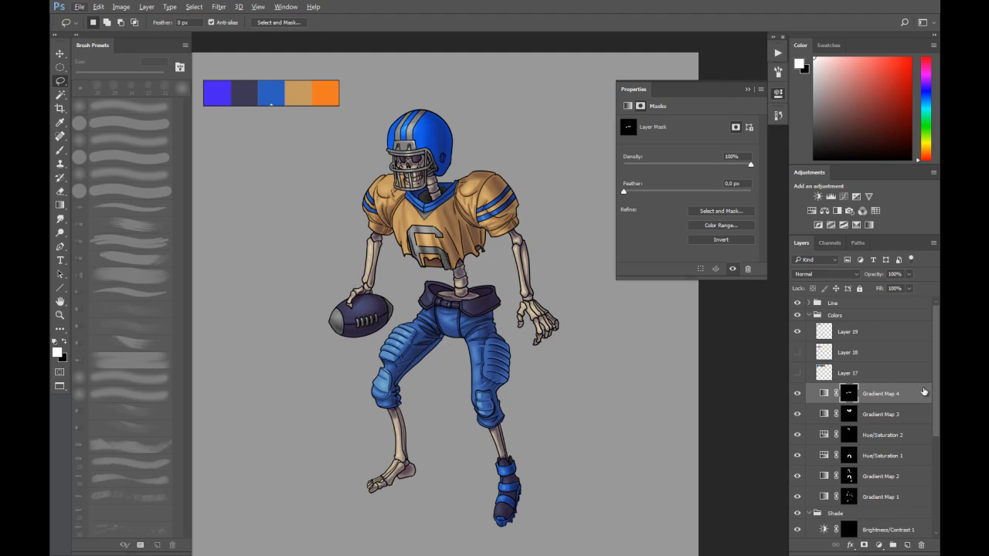
Step: Lasso the lower trim of the belt flap nearest the football, intersect it with Gradient Map 4's mask and target the Lighter mask
{"action": "scroll", "coordinate": [933, 398], "scroll_direction": "down", "scroll_amount": 3}
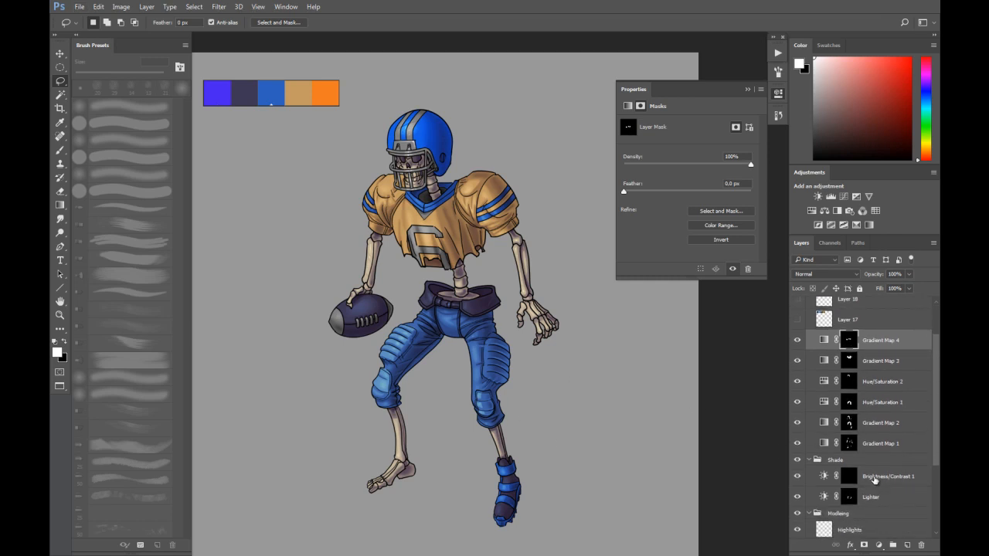
{"action": "scroll", "coordinate": [450, 291], "scroll_direction": "up", "scroll_amount": 4}
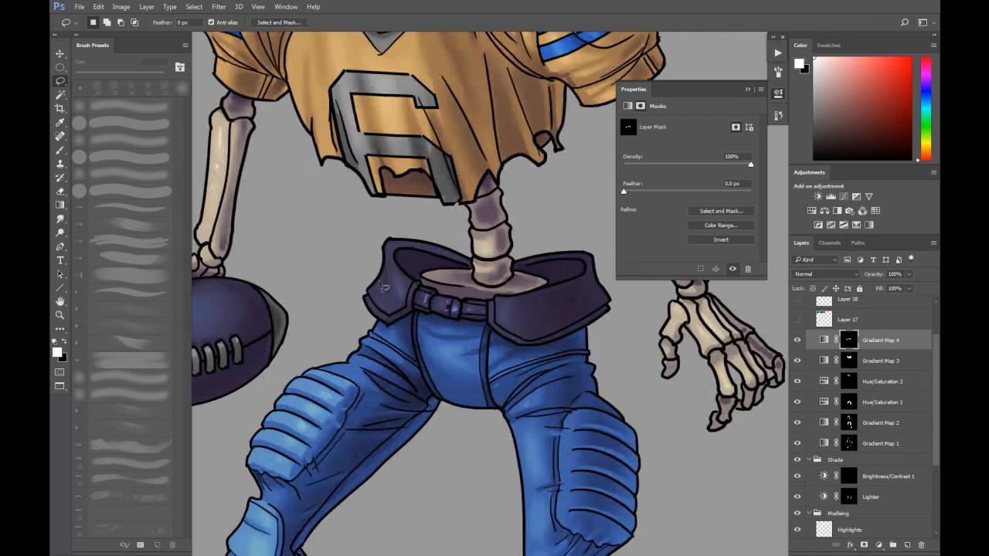
{"action": "mouse_move", "coordinate": [371, 300]}
{"action": "left_mouse_down"}
{"action": "mouse_move", "coordinate": [386, 316]}
{"action": "mouse_move", "coordinate": [411, 313]}
{"action": "left_mouse_up"}
{"action": "left_click_drag", "start_coordinate": [381, 344], "coordinate": [363, 331]}
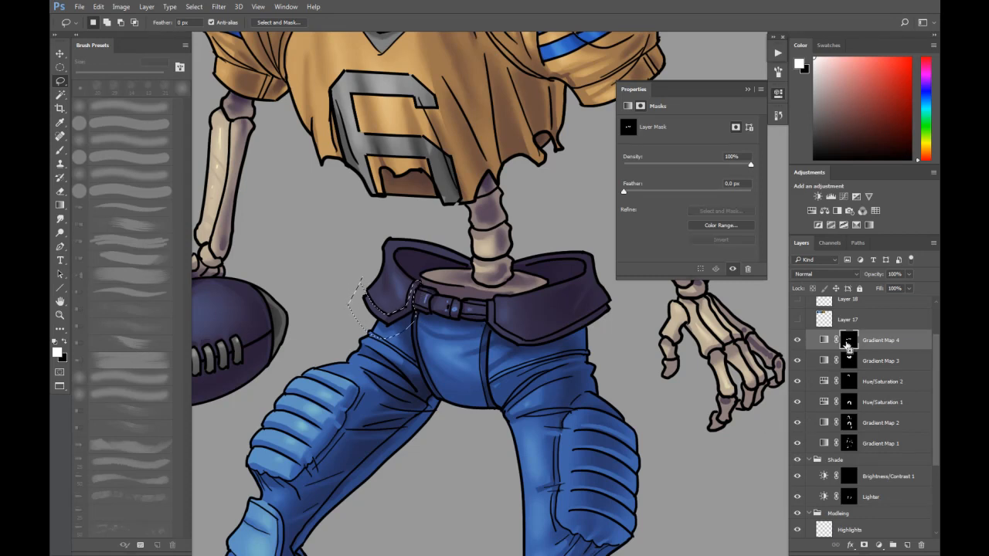
{"action": "left_click", "coordinate": [849, 345], "text": "ctrl+alt+shift"}
{"action": "left_click", "coordinate": [848, 499]}
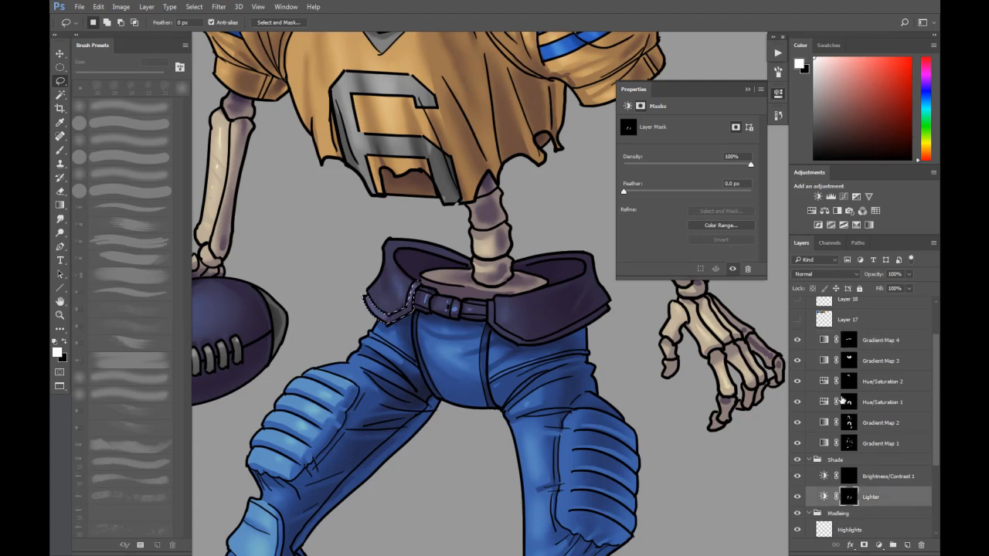
Step: Rename the Brightness/Contrast 1 adjustment layer to Darker
{"action": "double_click", "coordinate": [866, 477]}
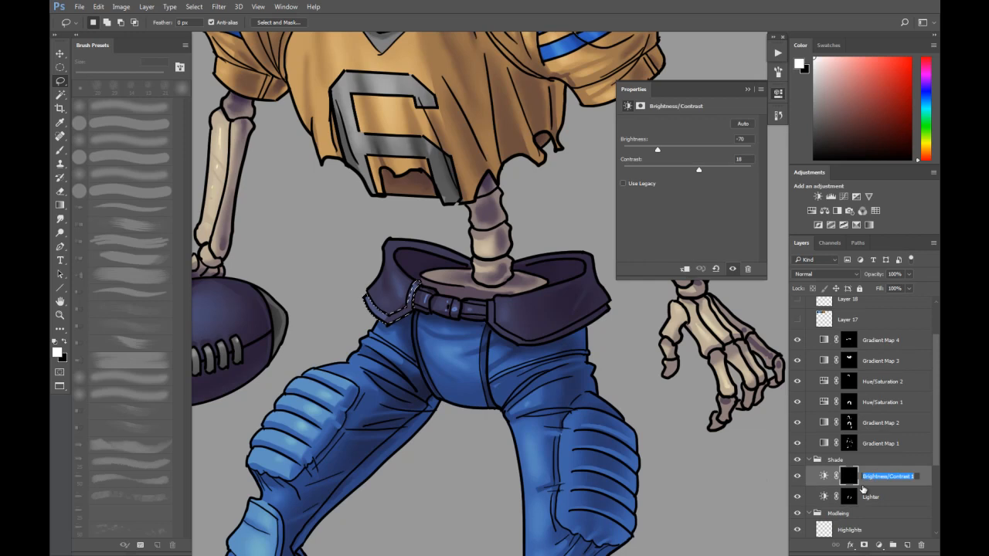
{"action": "type", "text": "Dar"}
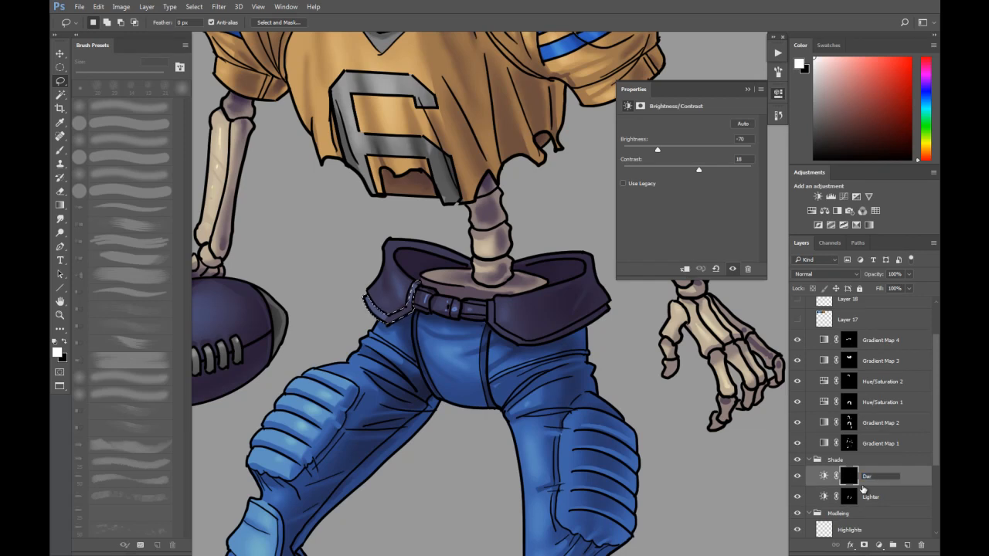
{"action": "type", "text": "ker"}
{"action": "key", "text": "Return"}
Step: Select the belt strap and the other flap's trim within Gradient Map 4's mask, fill with white on the Lighter mask and deselect
{"action": "mouse_move", "coordinate": [494, 304]}
{"action": "left_mouse_down"}
{"action": "mouse_move", "coordinate": [499, 330]}
{"action": "mouse_move", "coordinate": [530, 345]}
{"action": "mouse_move", "coordinate": [615, 313]}
{"action": "mouse_move", "coordinate": [510, 353]}
{"action": "mouse_move", "coordinate": [413, 316]}
{"action": "mouse_move", "coordinate": [419, 293]}
{"action": "mouse_move", "coordinate": [435, 286]}
{"action": "mouse_move", "coordinate": [478, 299]}
{"action": "mouse_move", "coordinate": [499, 330]}
{"action": "left_mouse_up"}
{"action": "left_click", "coordinate": [851, 342], "text": "ctrl+alt+shift"}
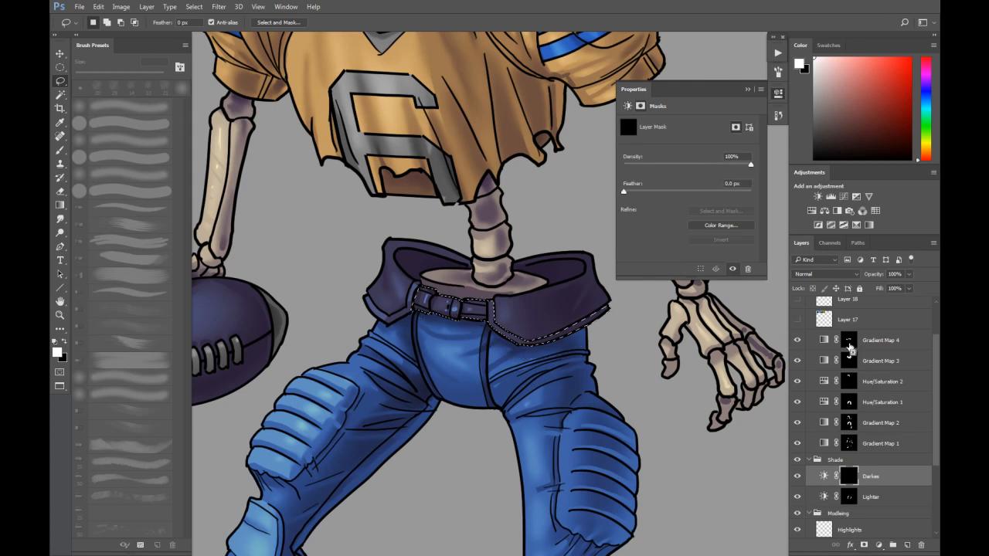
{"action": "left_click", "coordinate": [849, 496]}
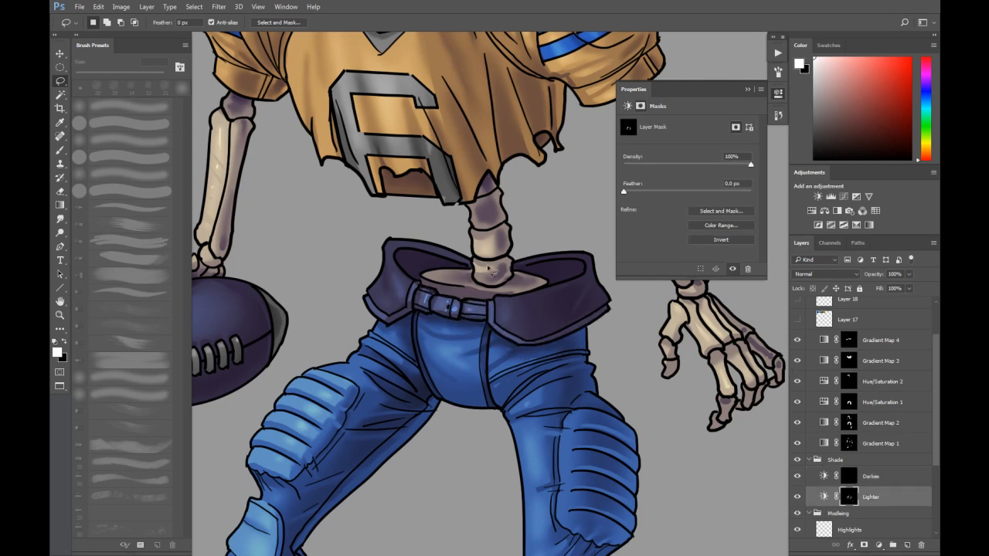
{"action": "scroll", "coordinate": [489, 269], "scroll_direction": "down", "scroll_amount": 3}
{"action": "scroll", "coordinate": [488, 268], "scroll_direction": "down", "scroll_amount": 2}
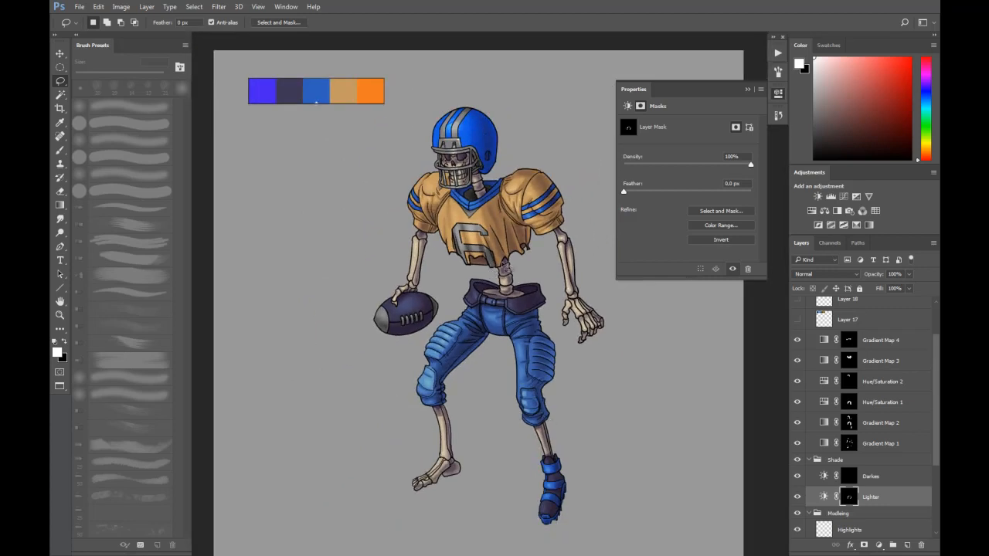
Step: Lasso the belt buckle and remove it from both the Lighter mask and Gradient Map 4's mask, keeping the selection
{"action": "scroll", "coordinate": [478, 303], "scroll_direction": "up", "scroll_amount": 1}
{"action": "scroll", "coordinate": [478, 303], "scroll_direction": "up", "scroll_amount": 5}
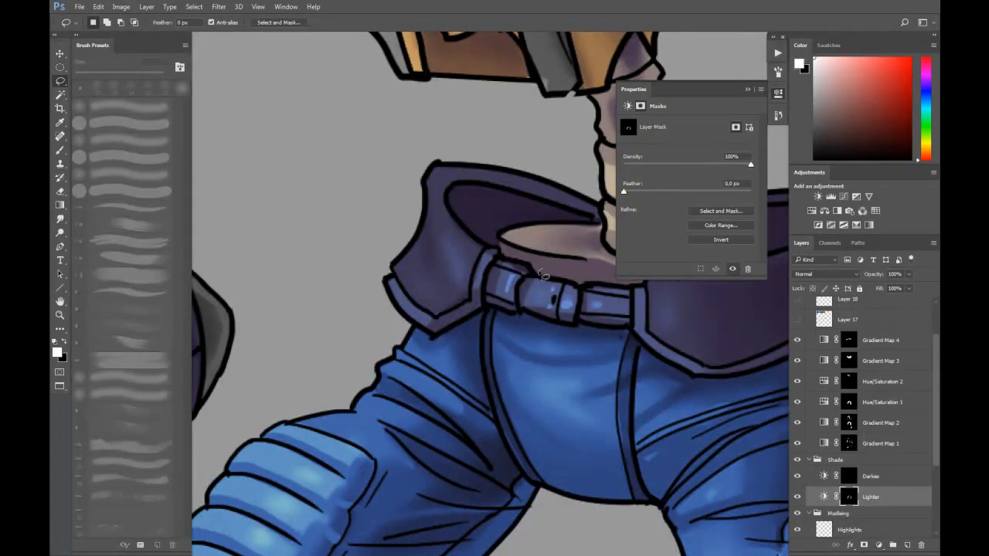
{"action": "mouse_move", "coordinate": [526, 280]}
{"action": "left_mouse_down"}
{"action": "mouse_move", "coordinate": [534, 323]}
{"action": "mouse_move", "coordinate": [569, 329]}
{"action": "mouse_move", "coordinate": [581, 299]}
{"action": "mouse_move", "coordinate": [555, 273]}
{"action": "left_mouse_up"}
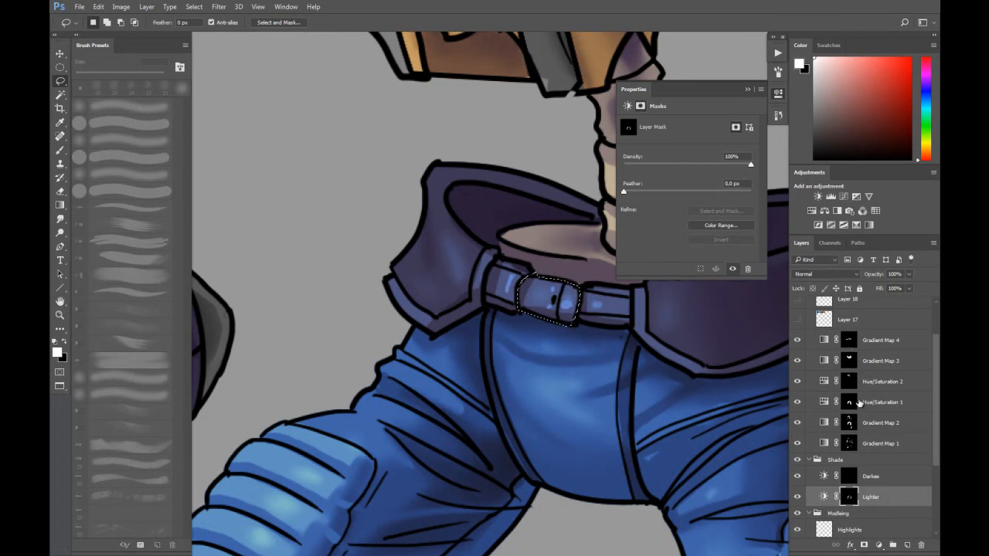
{"action": "key", "text": "alt+BackSpace"}
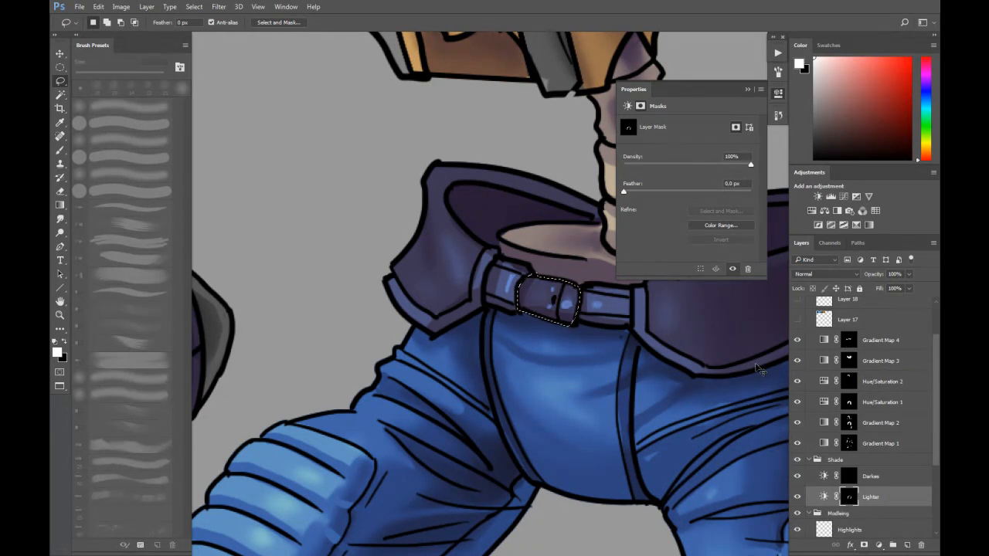
{"action": "left_click", "coordinate": [851, 342]}
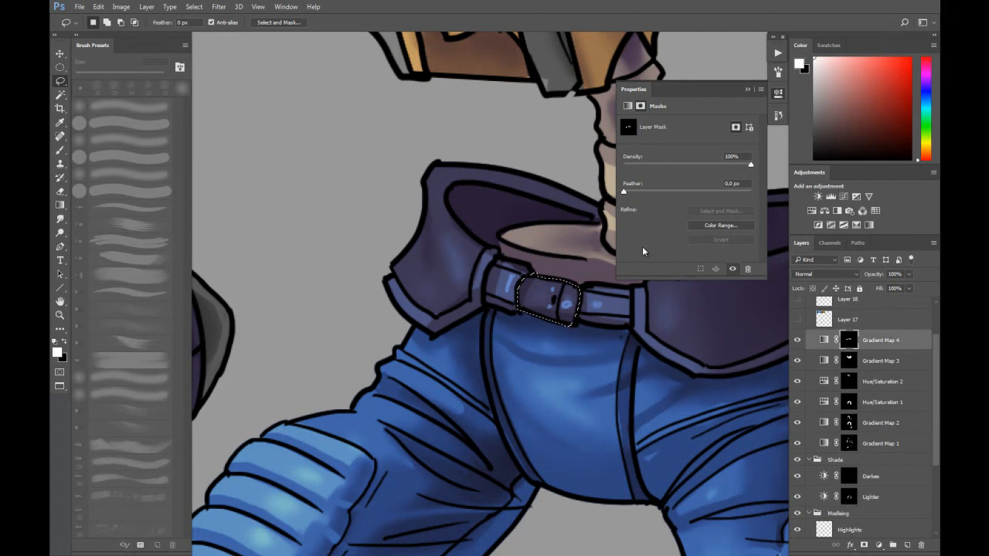
{"action": "key", "text": "alt+BackSpace"}
{"action": "key", "text": "ctrl+minus"}
{"action": "key", "text": "ctrl+minus"}
{"action": "key", "text": "ctrl+minus"}
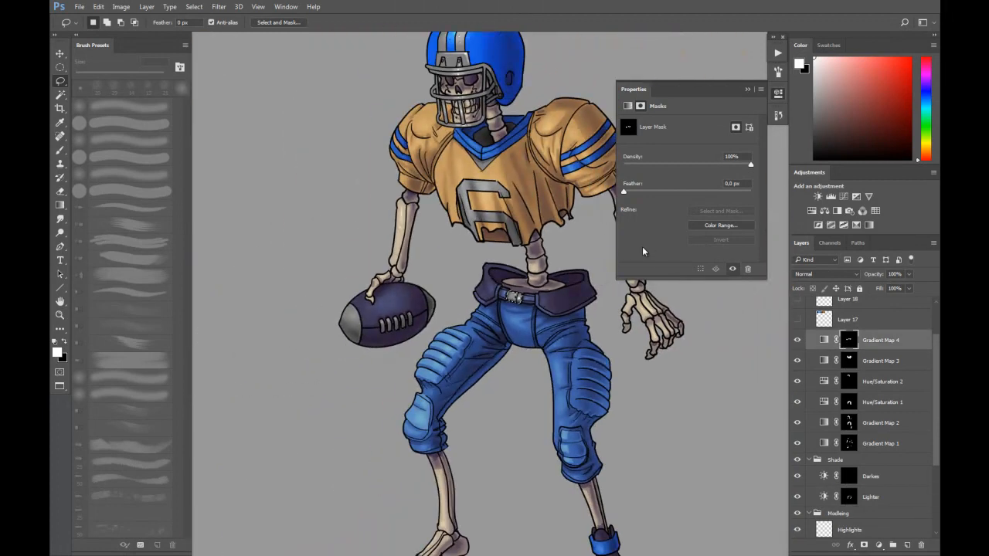
Step: Add a Gradient Map adjustment layer masked to the belt buckle selection
{"action": "left_click_drag", "start_coordinate": [567, 295], "coordinate": [509, 370]}
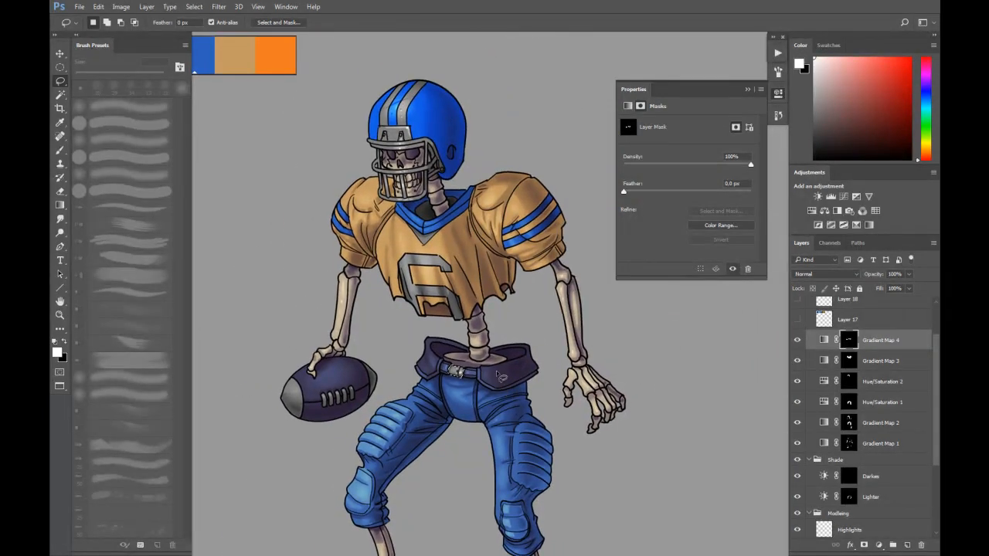
{"action": "left_click", "coordinate": [879, 545]}
{"action": "left_click", "coordinate": [871, 528]}
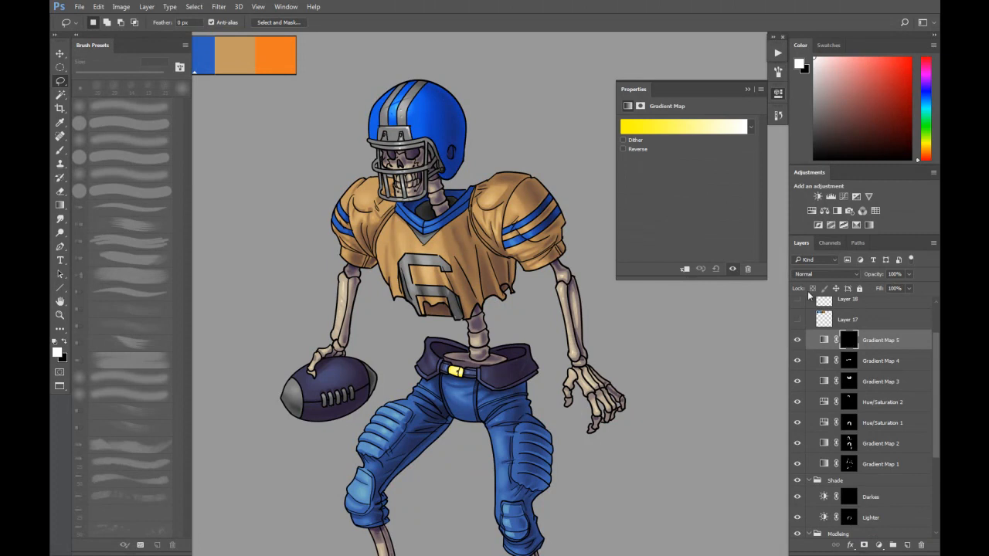
Step: Set the buckle gradient's dark-end colour stop to dark navy blue, 252f56
{"action": "left_click", "coordinate": [654, 130]}
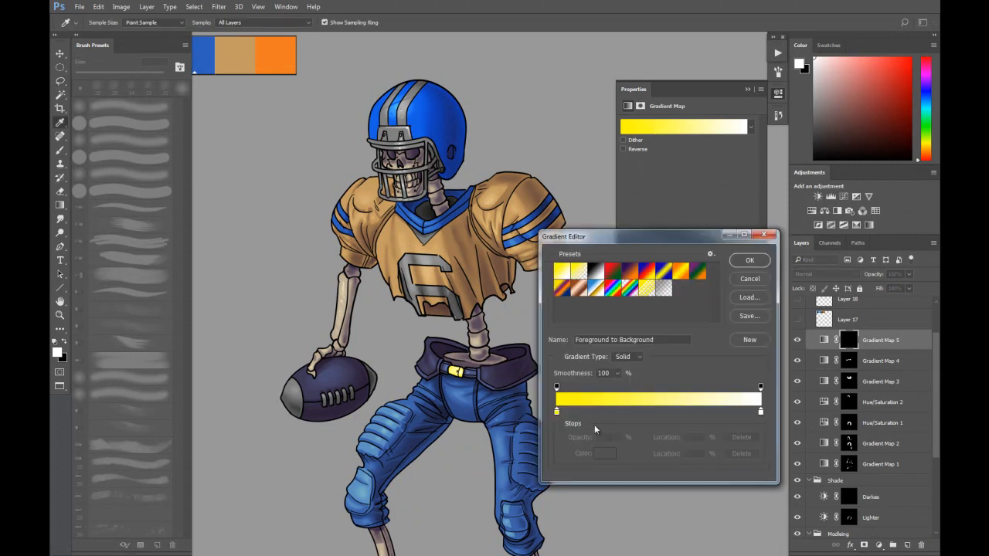
{"action": "left_click", "coordinate": [557, 412]}
{"action": "left_click", "coordinate": [602, 453]}
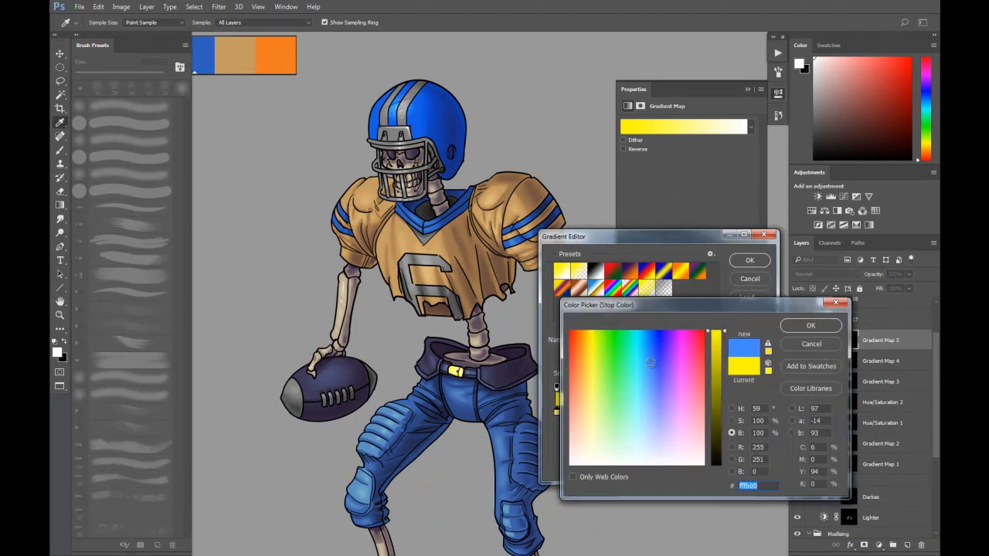
{"action": "left_click", "coordinate": [661, 416]}
{"action": "left_click", "coordinate": [716, 420]}
{"action": "left_click_drag", "start_coordinate": [652, 442], "coordinate": [656, 389]}
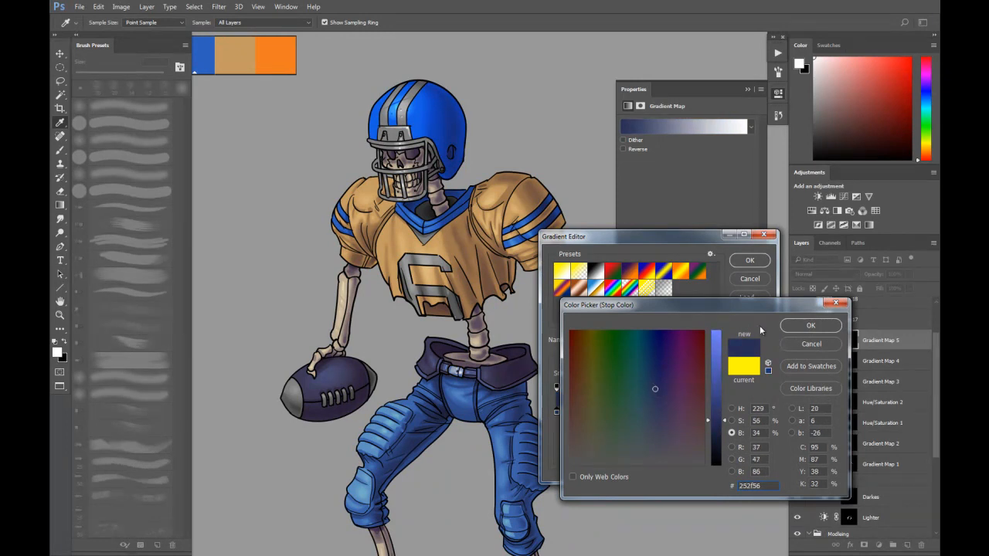
{"action": "left_click", "coordinate": [811, 326]}
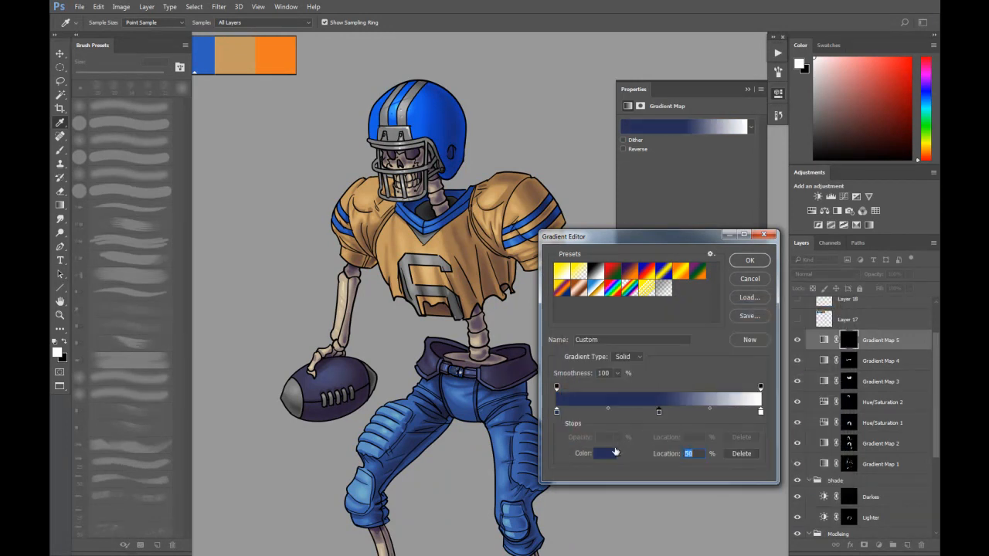
Step: Set the buckle gradient's middle colour stop to light blue, 6a95c5
{"action": "left_click", "coordinate": [617, 452]}
{"action": "left_click", "coordinate": [717, 358]}
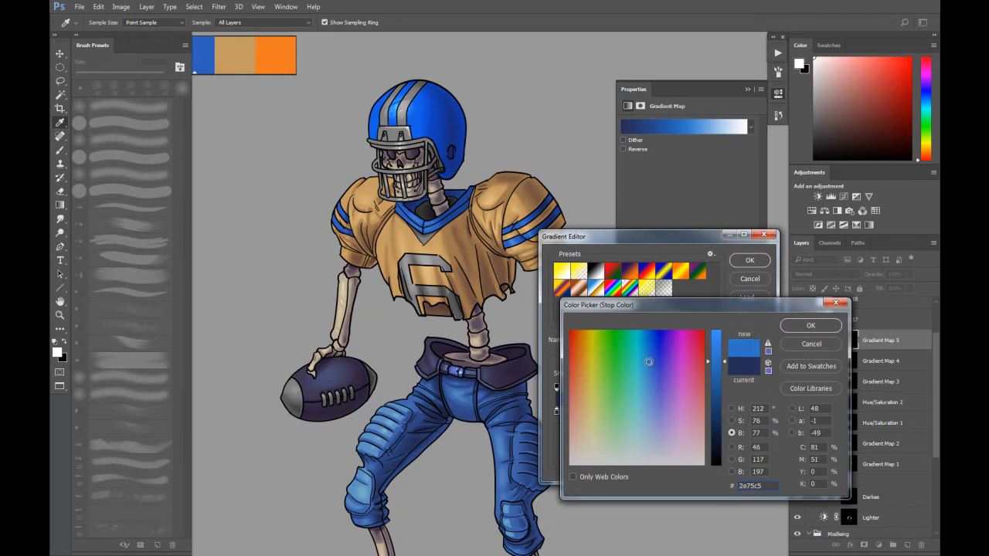
{"action": "left_click", "coordinate": [644, 383]}
{"action": "left_click_drag", "start_coordinate": [644, 382], "coordinate": [650, 405]}
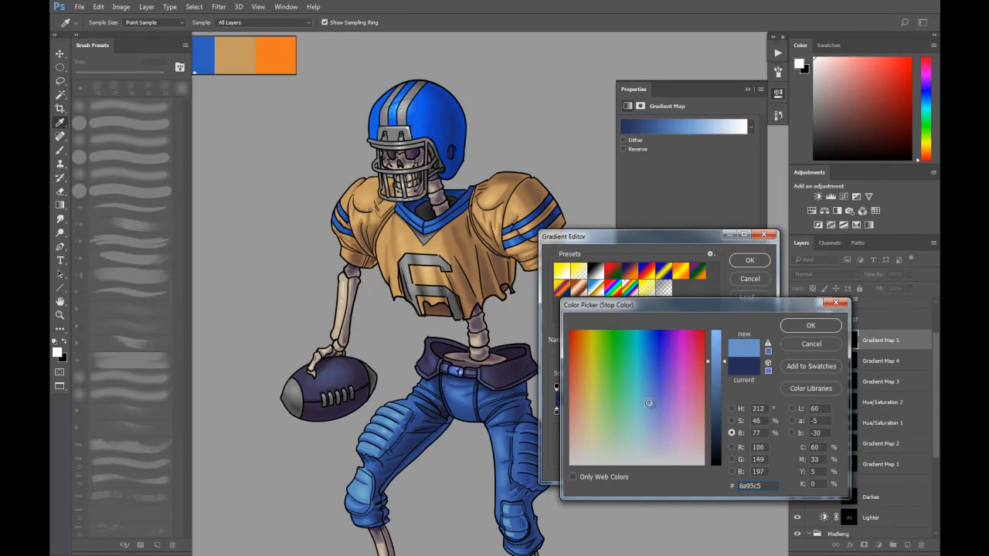
{"action": "left_click", "coordinate": [811, 326]}
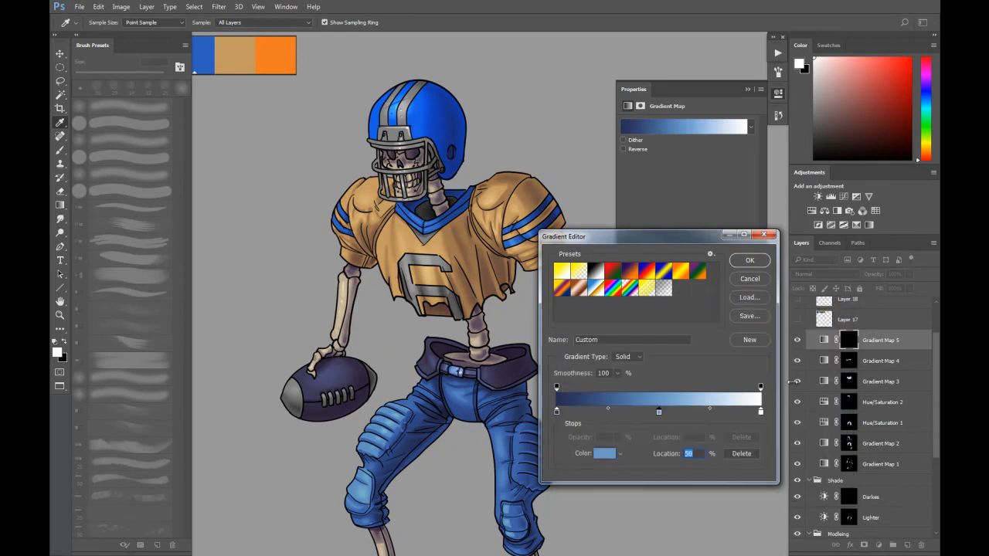
Step: Set the buckle gradient's dark-end colour stop to muted navy, 353a56, and apply the gradient
{"action": "left_click_drag", "start_coordinate": [659, 412], "coordinate": [557, 412]}
{"action": "scroll", "coordinate": [443, 379], "scroll_direction": "up", "scroll_amount": 1}
{"action": "key", "text": "ctrl+z"}
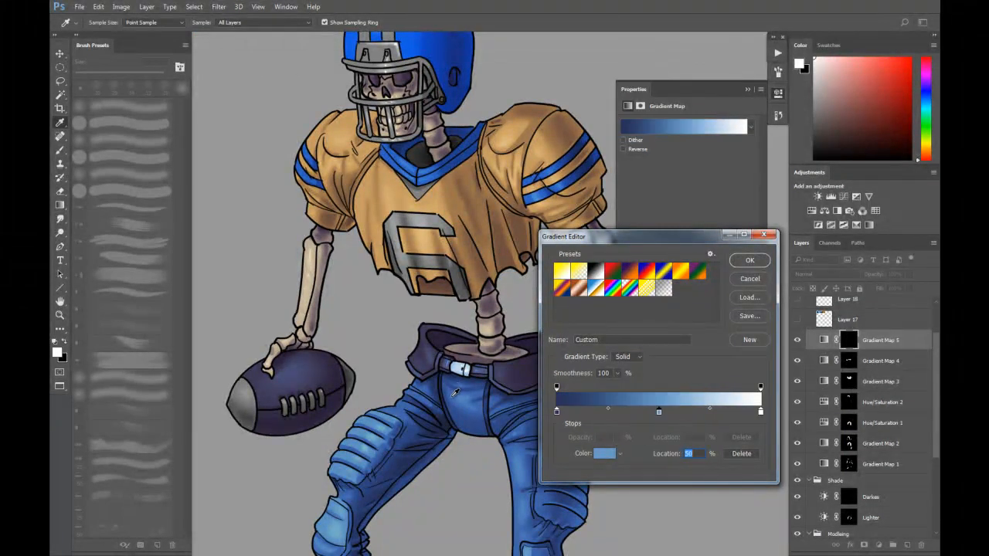
{"action": "left_click_drag", "start_coordinate": [531, 388], "coordinate": [472, 397]}
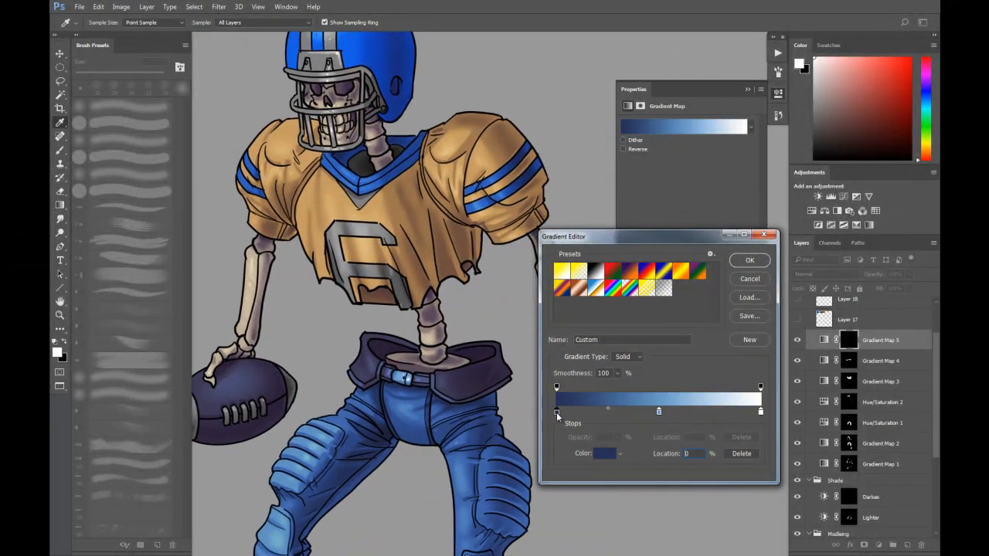
{"action": "left_click", "coordinate": [609, 456]}
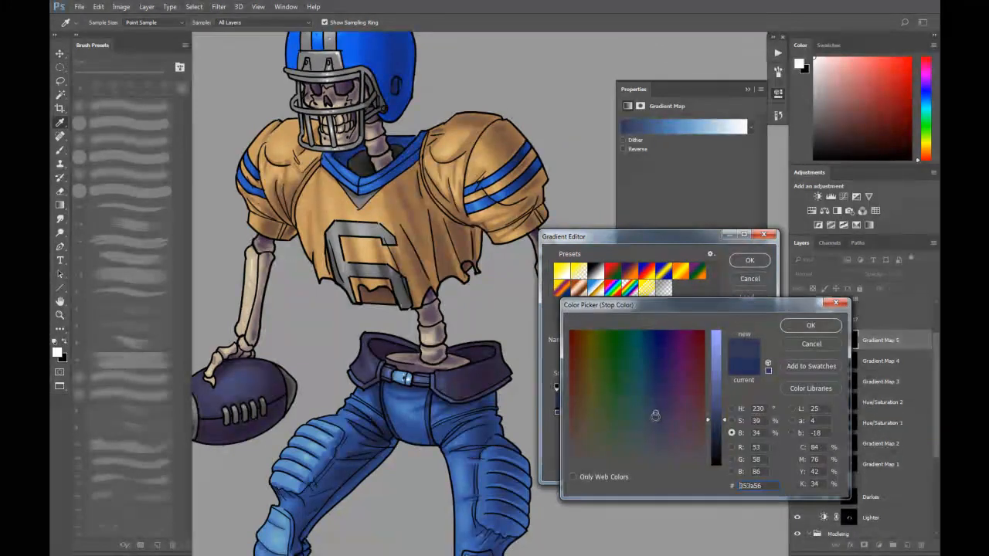
{"action": "left_click", "coordinate": [811, 326]}
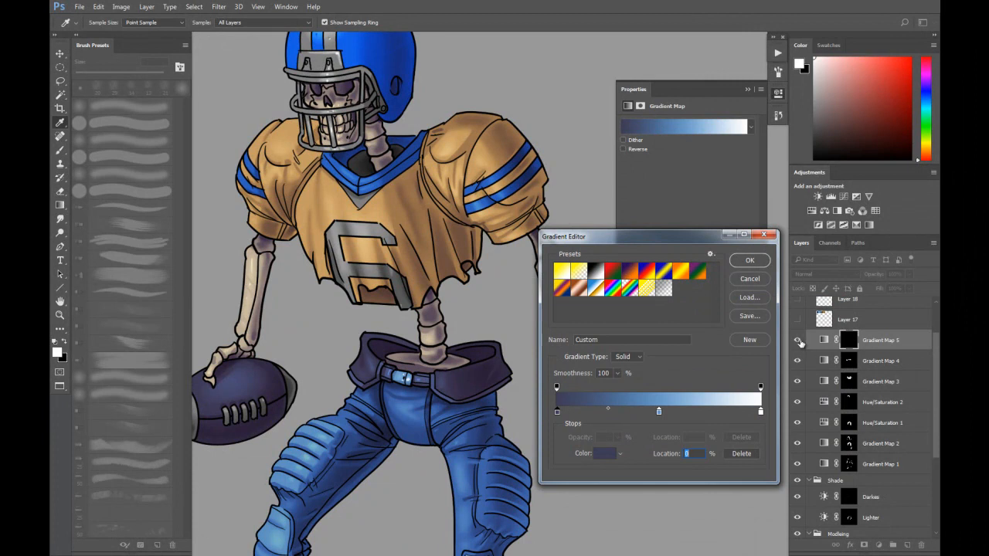
{"action": "left_click", "coordinate": [746, 260]}
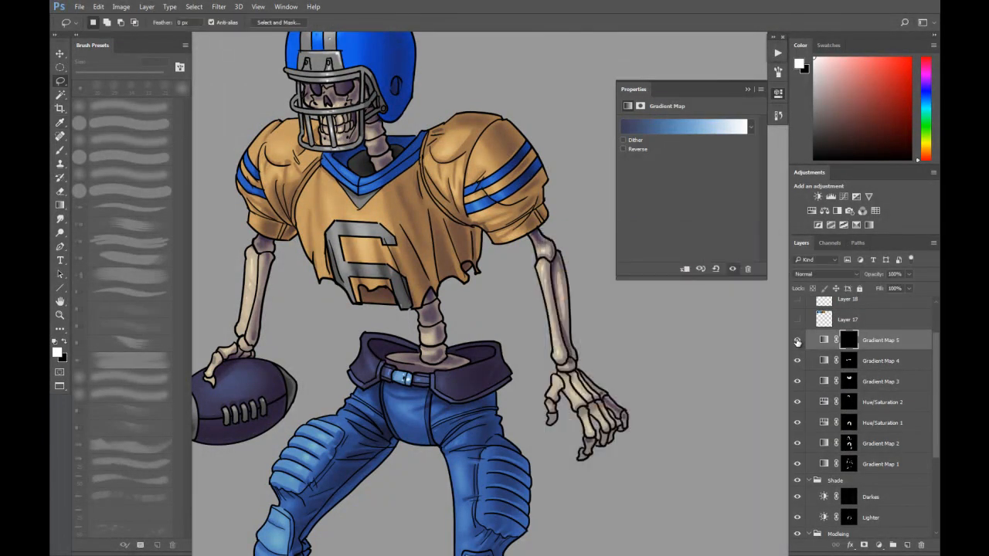
Step: Set the middle colour stop of Gradient Map 5's gradient to greyish blue, 6680a0, and apply it
{"action": "left_click", "coordinate": [822, 342]}
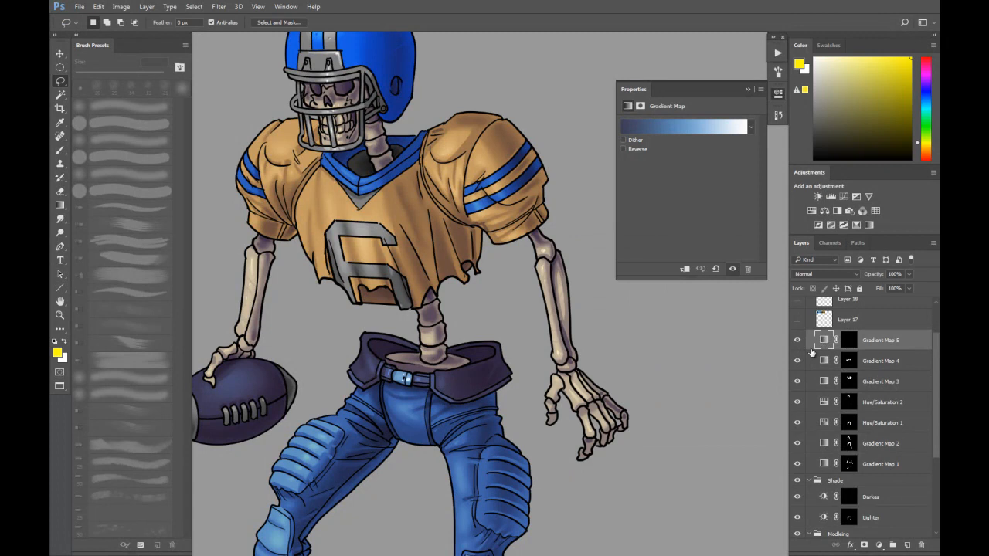
{"action": "left_click", "coordinate": [699, 128]}
{"action": "left_click", "coordinate": [659, 411]}
{"action": "left_click", "coordinate": [605, 454]}
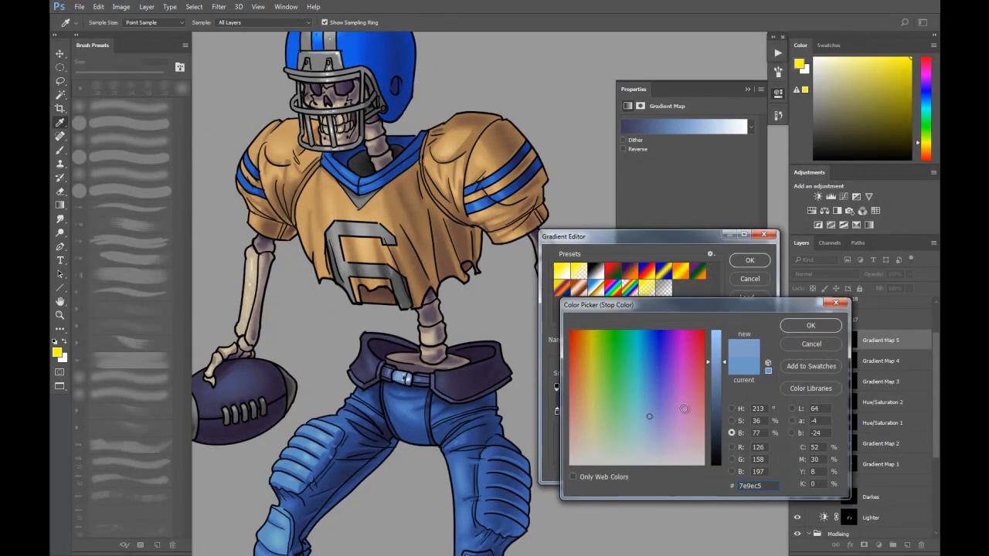
{"action": "left_click", "coordinate": [717, 380]}
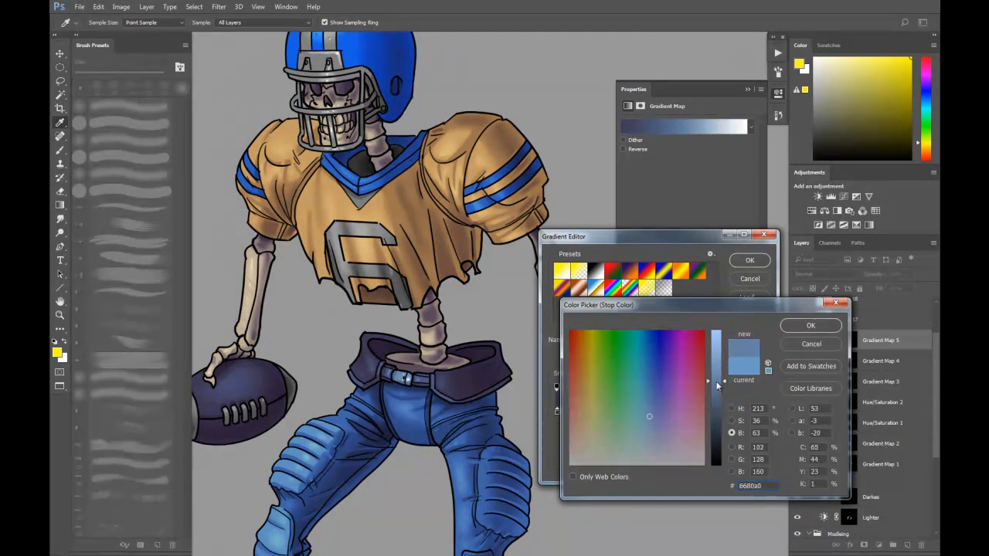
{"action": "left_click", "coordinate": [801, 327]}
{"action": "left_click", "coordinate": [750, 261]}
Step: Lasso around the helmet's face guard and intersect the selection with an existing layer mask to isolate the metal bars
{"action": "key", "text": "l"}
{"action": "mouse_move", "coordinate": [619, 347]}
{"action": "left_mouse_down"}
{"action": "mouse_move", "coordinate": [662, 363]}
{"action": "mouse_move", "coordinate": [663, 383]}
{"action": "left_mouse_up"}
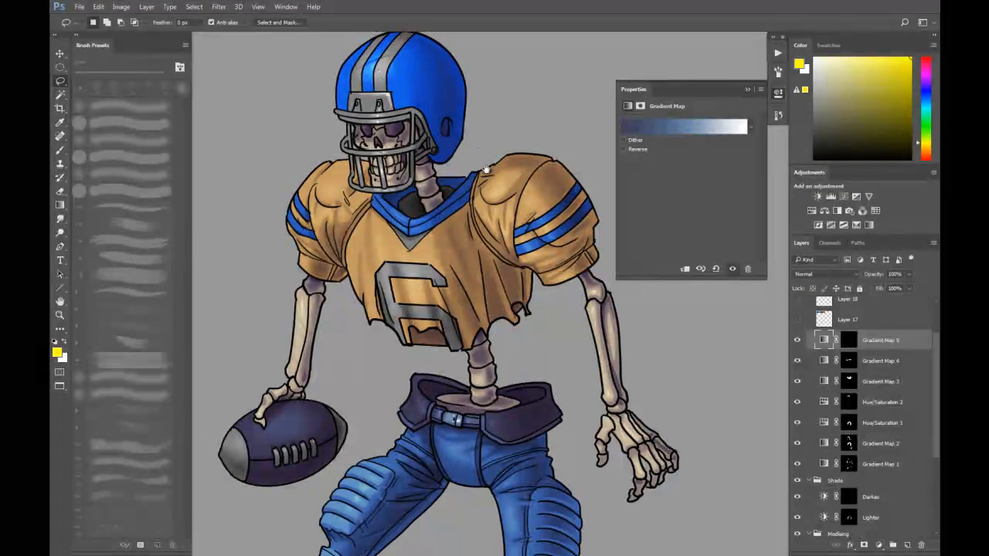
{"action": "left_click_drag", "start_coordinate": [503, 139], "coordinate": [518, 189]}
{"action": "scroll", "coordinate": [436, 163], "scroll_direction": "up", "scroll_amount": 2}
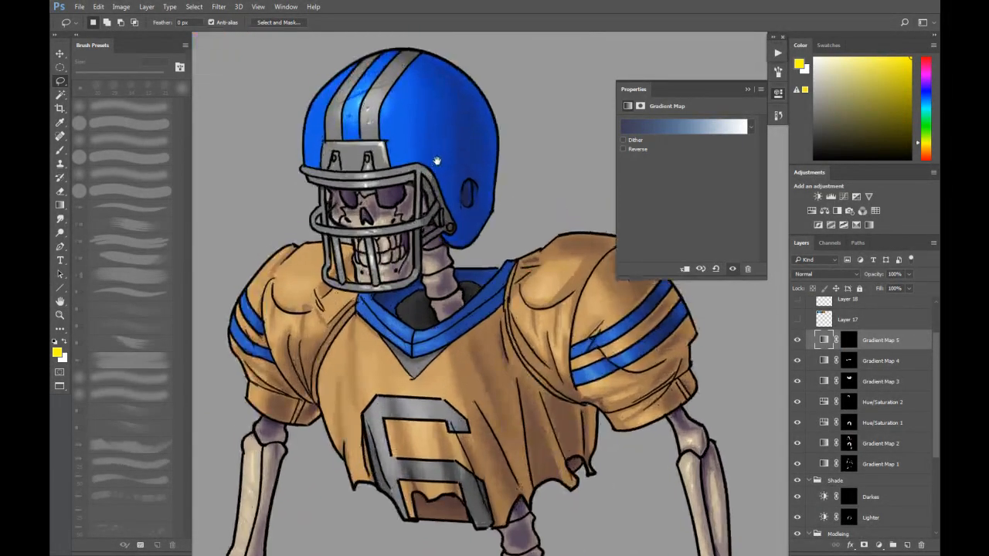
{"action": "mouse_move", "coordinate": [287, 176]}
{"action": "left_mouse_down"}
{"action": "mouse_move", "coordinate": [322, 141]}
{"action": "mouse_move", "coordinate": [390, 143]}
{"action": "mouse_move", "coordinate": [453, 167]}
{"action": "left_mouse_up"}
{"action": "mouse_move", "coordinate": [438, 265]}
{"action": "left_mouse_down"}
{"action": "mouse_move", "coordinate": [389, 307]}
{"action": "mouse_move", "coordinate": [328, 302]}
{"action": "mouse_move", "coordinate": [304, 276]}
{"action": "mouse_move", "coordinate": [291, 182]}
{"action": "left_mouse_up"}
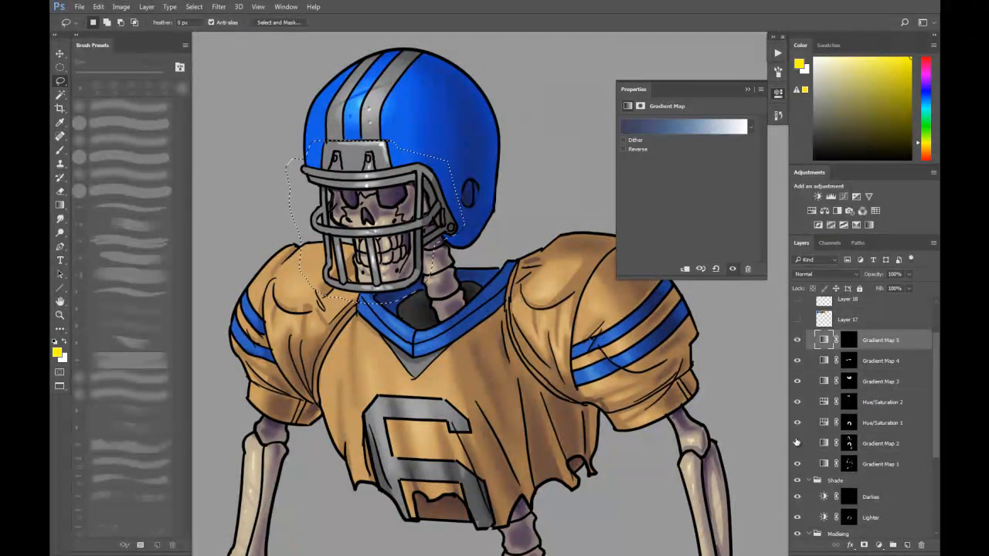
{"action": "scroll", "coordinate": [934, 418], "scroll_direction": "down", "scroll_amount": 5}
{"action": "left_click", "coordinate": [824, 517], "text": "ctrl+alt+shift"}
{"action": "left_click_drag", "start_coordinate": [935, 450], "coordinate": [932, 340]}
{"action": "left_click", "coordinate": [850, 518], "text": "ctrl+alt+shift"}
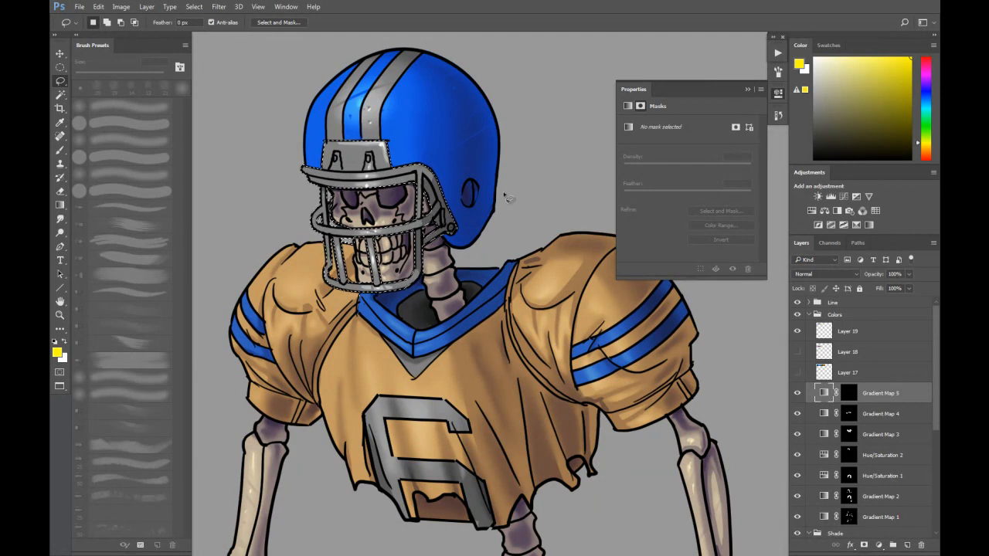
Step: Fill the face guard selection with white on Gradient Map 5's mask and deselect
{"action": "left_click", "coordinate": [849, 394]}
{"action": "key", "text": "alt+BackSpace"}
{"action": "key", "text": "ctrl+d"}
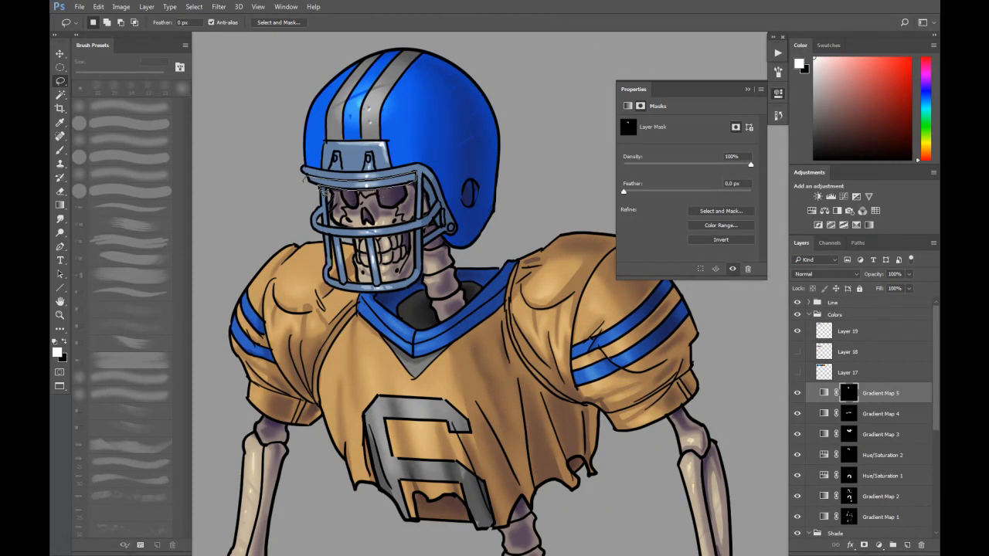
Step: Lasso the helmet's inner rim beneath the face guard and beside its side bars, fill it white on Gradient Map 2's mask and deselect
{"action": "mouse_move", "coordinate": [309, 187]}
{"action": "left_mouse_down"}
{"action": "mouse_move", "coordinate": [367, 180]}
{"action": "mouse_move", "coordinate": [428, 195]}
{"action": "left_mouse_up"}
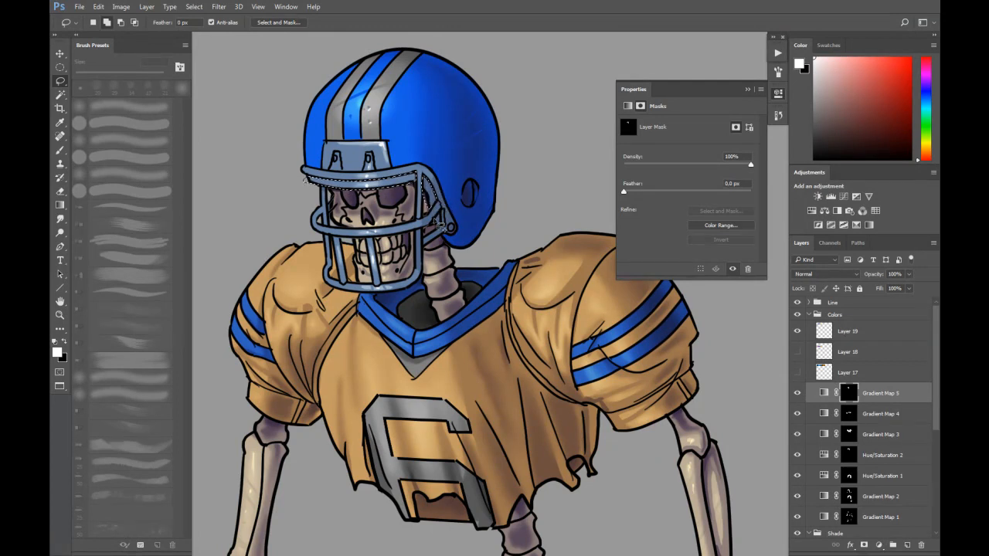
{"action": "left_click_drag", "start_coordinate": [438, 230], "coordinate": [442, 228]}
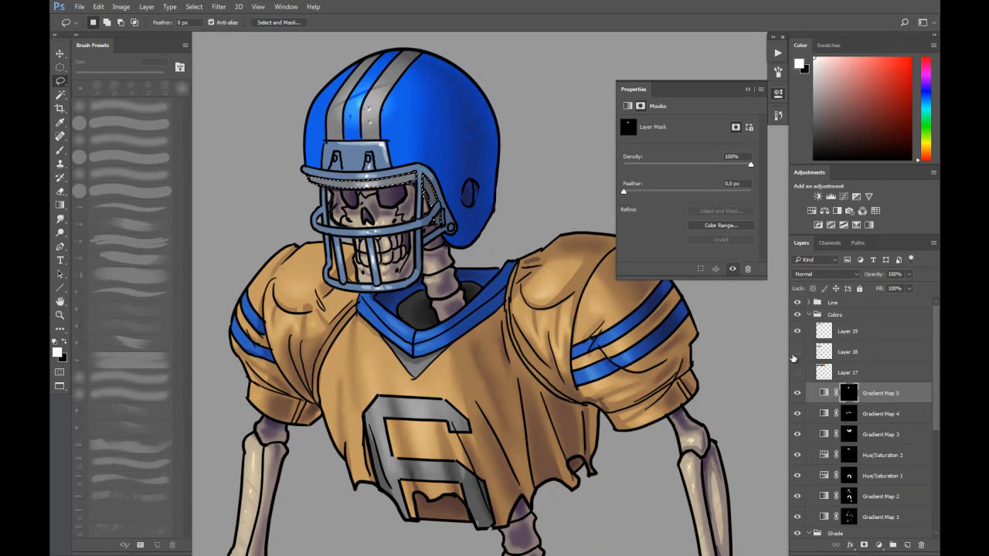
{"action": "left_click", "coordinate": [799, 500]}
{"action": "left_click", "coordinate": [848, 499]}
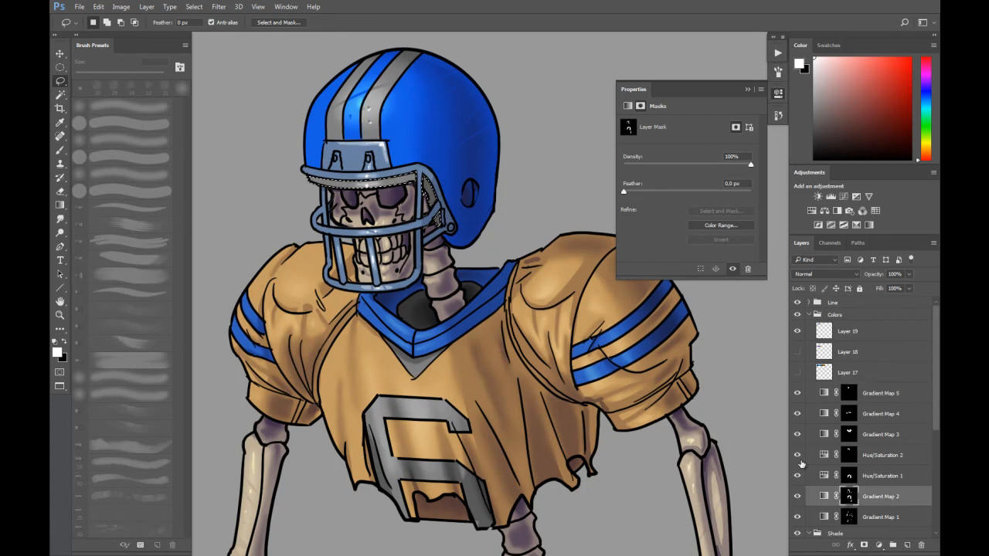
{"action": "key", "text": "ctrl+d"}
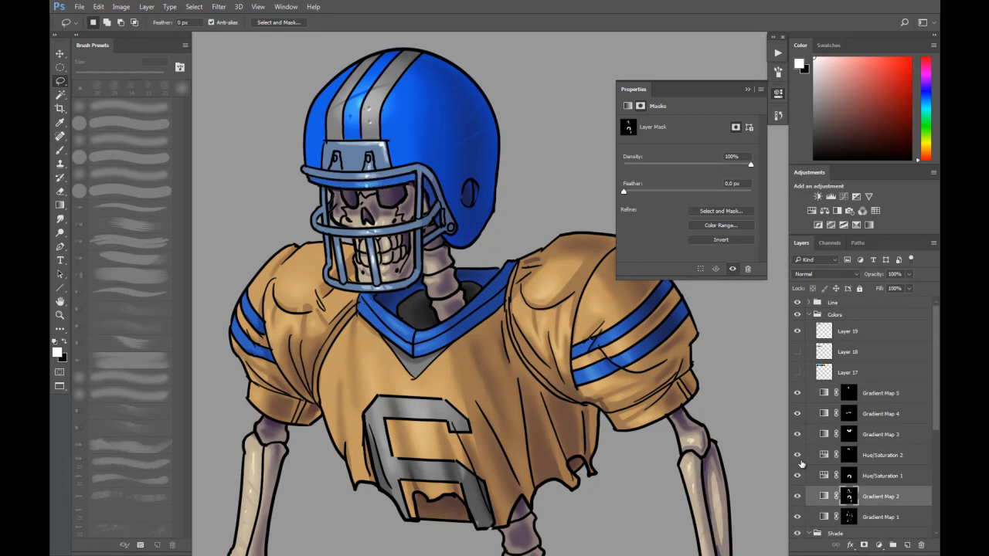
Step: Add a new Gradient Map adjustment layer directly above Gradient Map 5
{"action": "key", "text": "ctrl+minus"}
{"action": "key", "text": "ctrl+minus"}
{"action": "key", "text": "ctrl+minus"}
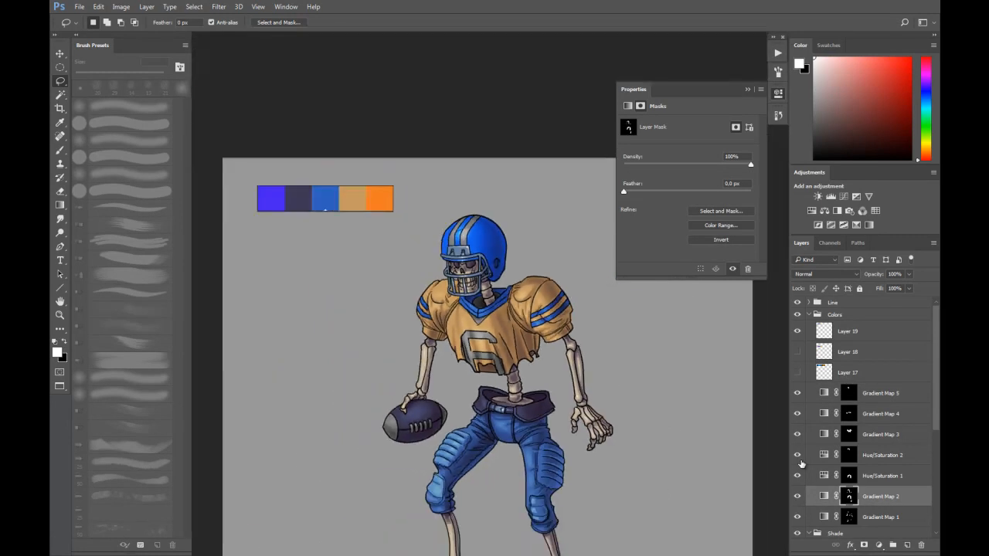
{"action": "left_click_drag", "start_coordinate": [459, 226], "coordinate": [438, 159]}
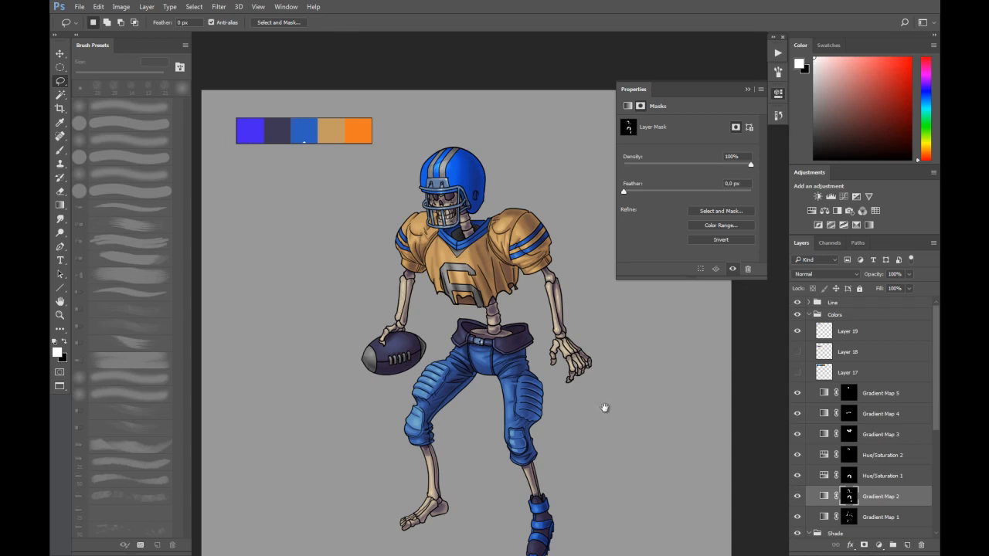
{"action": "left_click_drag", "start_coordinate": [601, 404], "coordinate": [578, 380]}
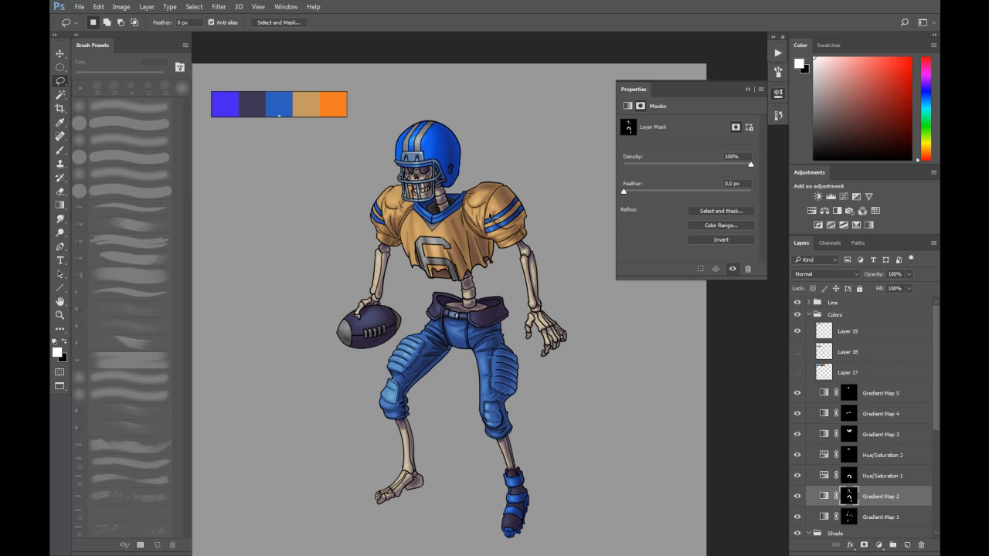
{"action": "left_click", "coordinate": [879, 396]}
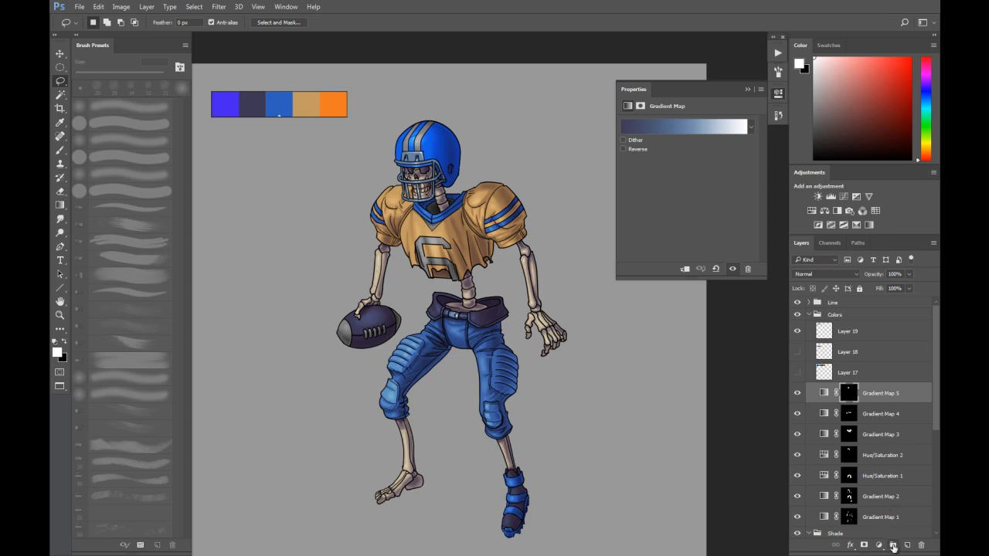
{"action": "left_click", "coordinate": [881, 545]}
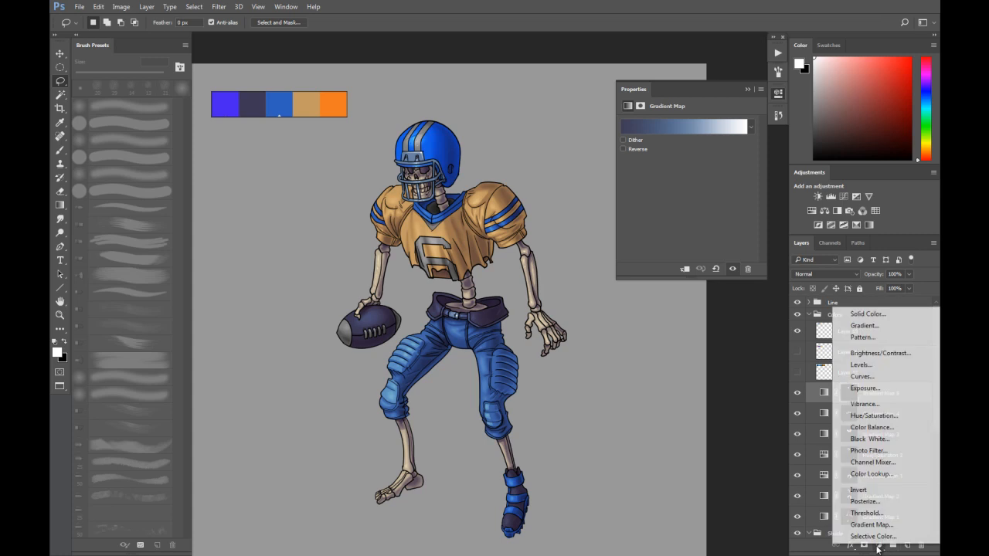
{"action": "left_click", "coordinate": [859, 527]}
{"action": "left_click", "coordinate": [664, 128]}
{"action": "left_click", "coordinate": [749, 280]}
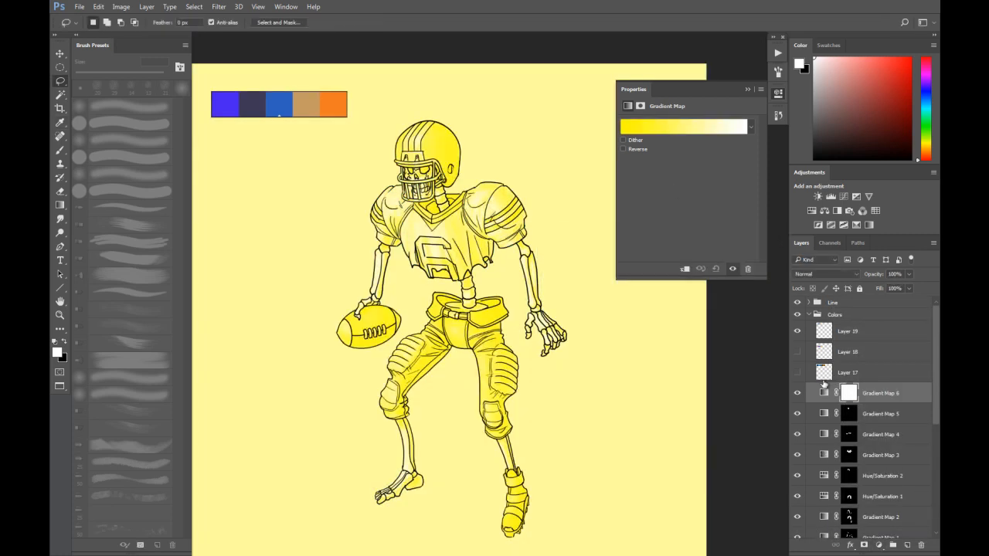
Step: Set both ends of Gradient Map 6's gradient to the palette's orange and add a matching orange stop near the midpoint
{"action": "left_click", "coordinate": [700, 129]}
{"action": "left_click", "coordinate": [557, 412]}
{"action": "left_click", "coordinate": [342, 104]}
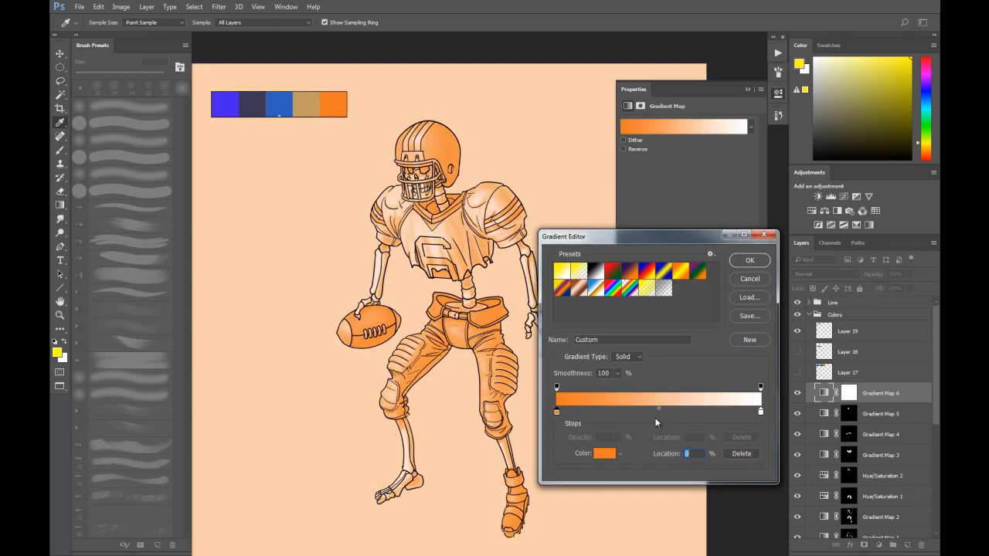
{"action": "left_click", "coordinate": [657, 415]}
{"action": "left_click", "coordinate": [761, 412]}
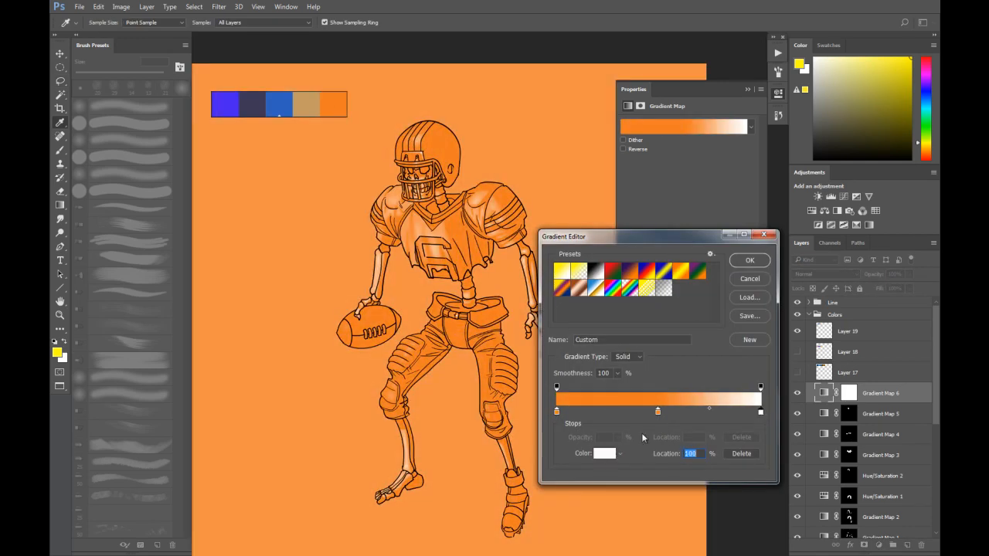
{"action": "left_click", "coordinate": [605, 454]}
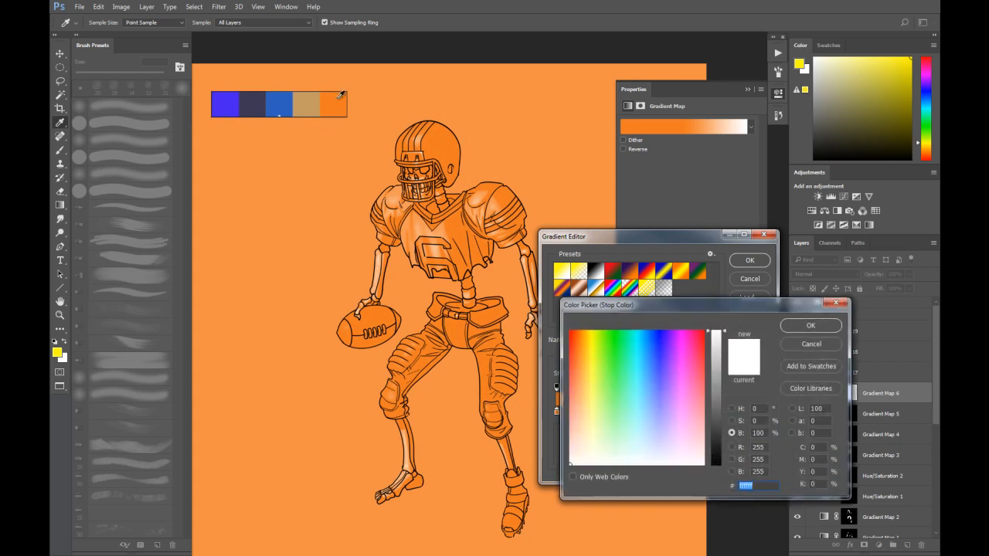
{"action": "left_click", "coordinate": [339, 104]}
{"action": "left_click", "coordinate": [809, 328]}
Step: Set the orange gradient's dark-end colour stop to deep red, a7250f
{"action": "left_click", "coordinate": [557, 411]}
{"action": "left_click", "coordinate": [605, 453]}
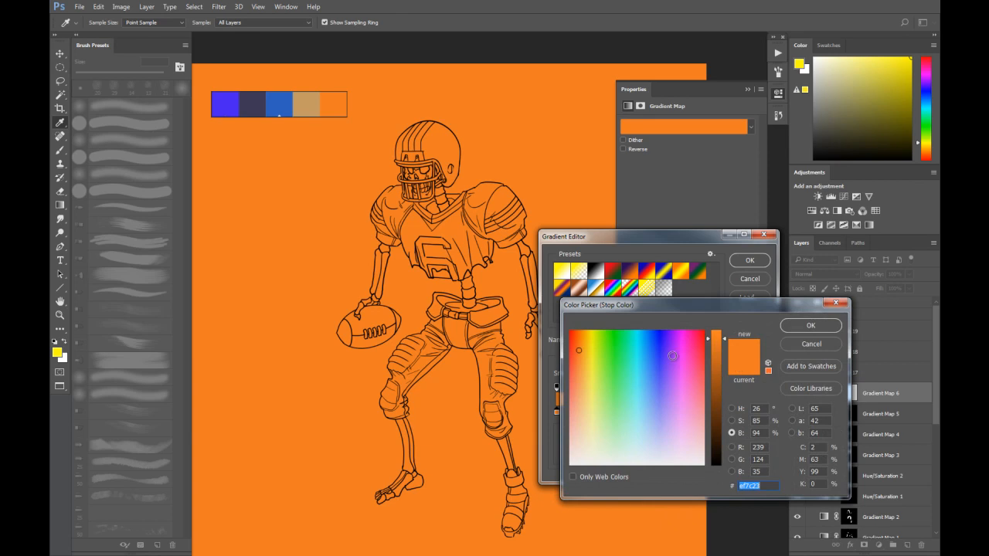
{"action": "type", "text": "ef3416"}
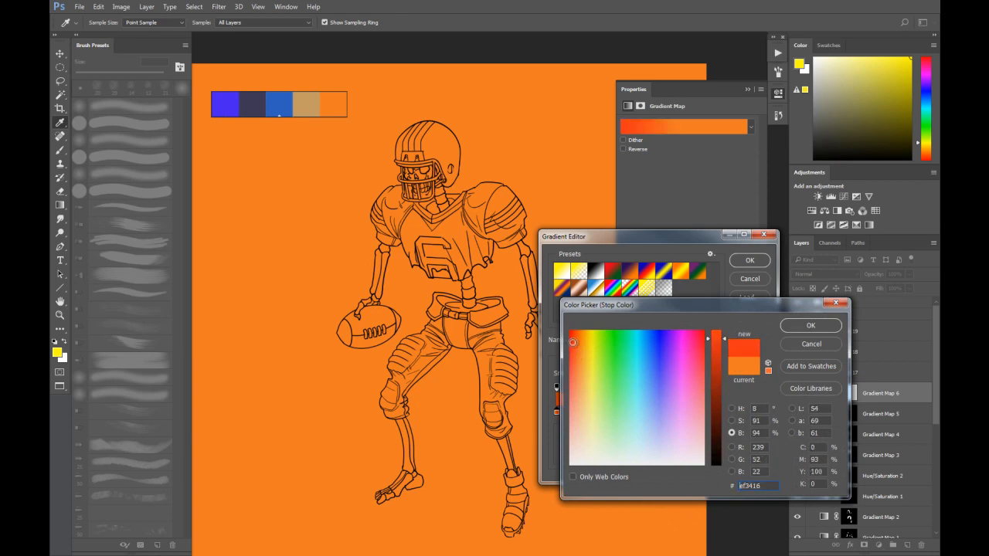
{"action": "left_click_drag", "start_coordinate": [716, 406], "coordinate": [718, 378]}
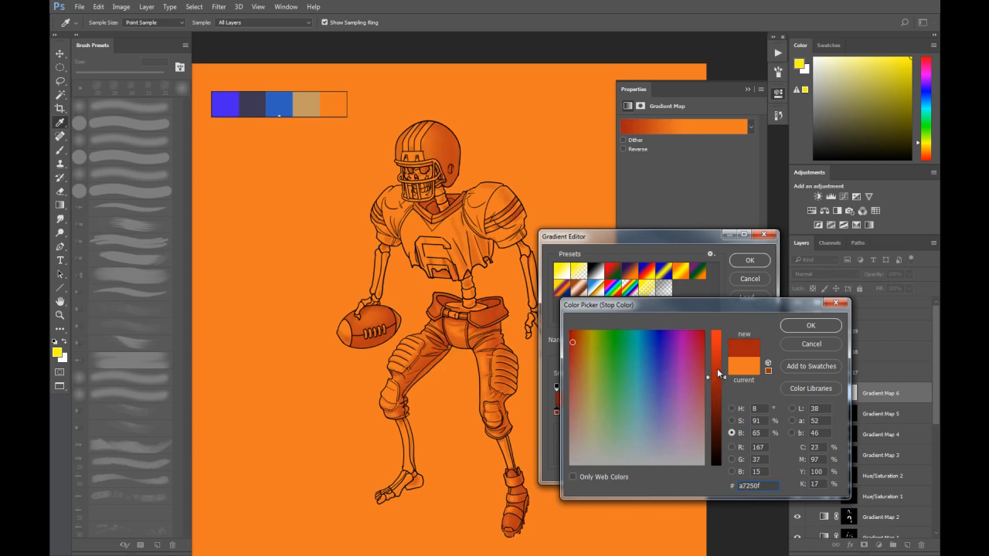
{"action": "left_click", "coordinate": [800, 326]}
Step: Set the light-end colour stop of Gradient Map 6's gradient to yellow-orange ffc600 and accept the gradient
{"action": "double_click", "coordinate": [761, 412]}
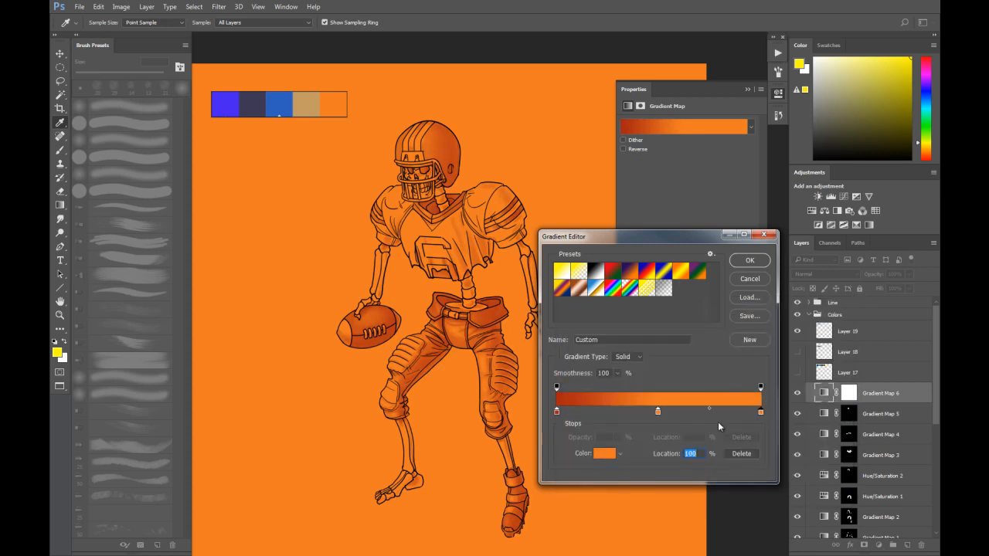
{"action": "left_click", "coordinate": [587, 332]}
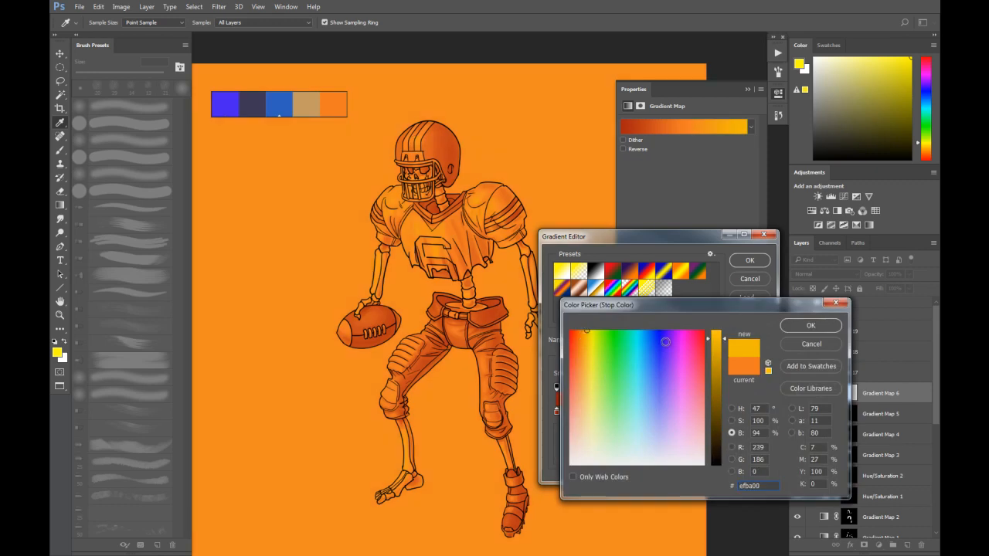
{"action": "left_click_drag", "start_coordinate": [717, 339], "coordinate": [719, 312]}
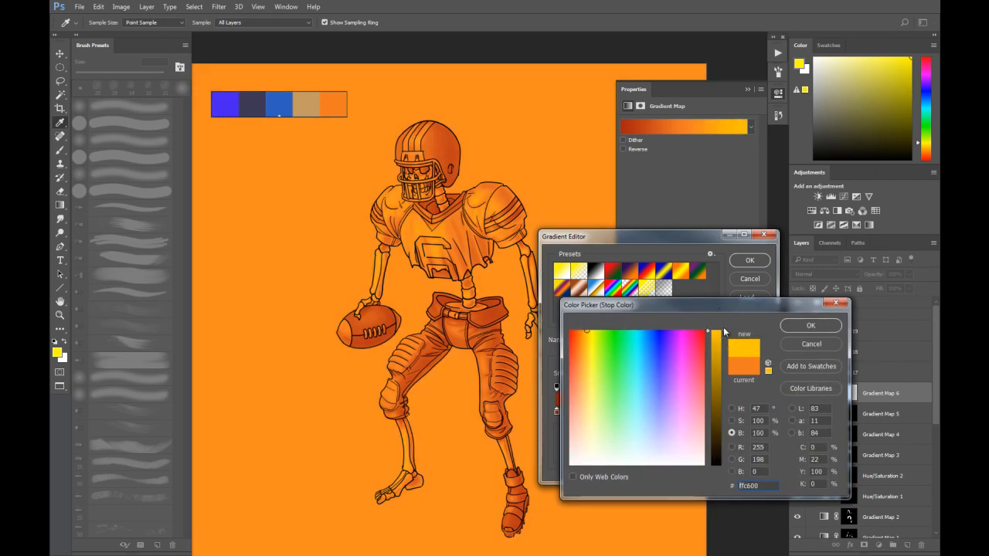
{"action": "left_click", "coordinate": [804, 324]}
{"action": "left_click", "coordinate": [751, 261]}
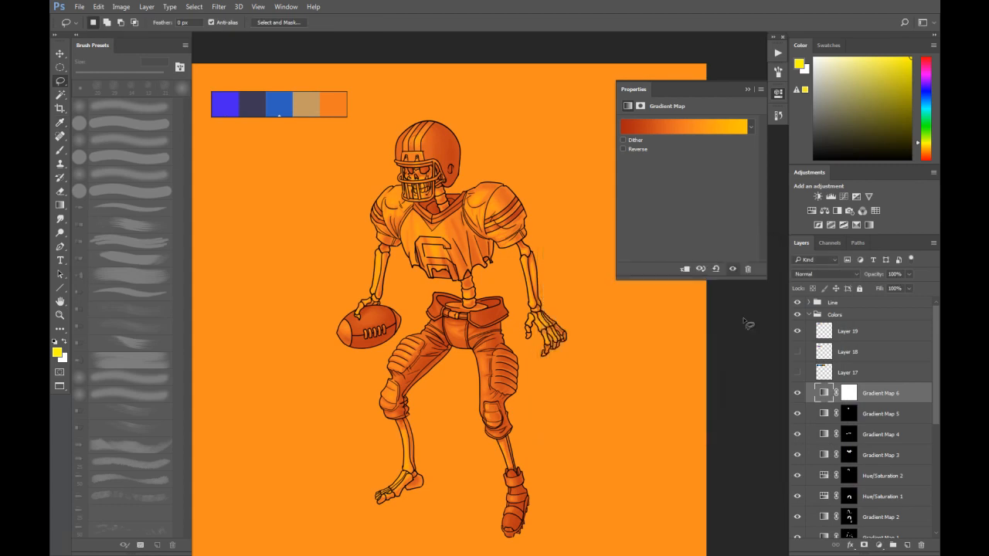
Step: Invert Gradient Map 6's mask to black and lasso loosely around the number on the jersey
{"action": "left_click", "coordinate": [850, 394]}
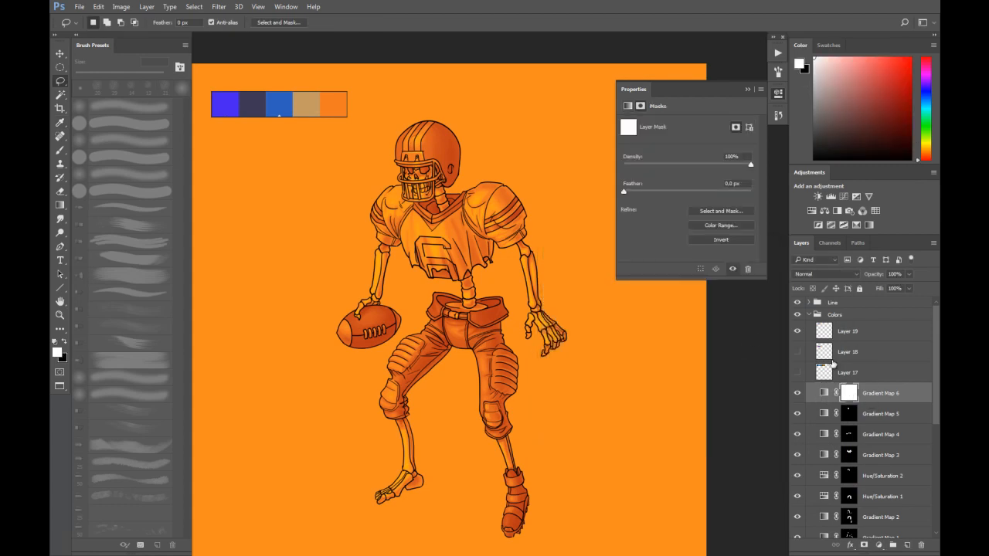
{"action": "key", "text": "ctrl+i"}
{"action": "scroll", "coordinate": [434, 228], "scroll_direction": "up", "scroll_amount": 3}
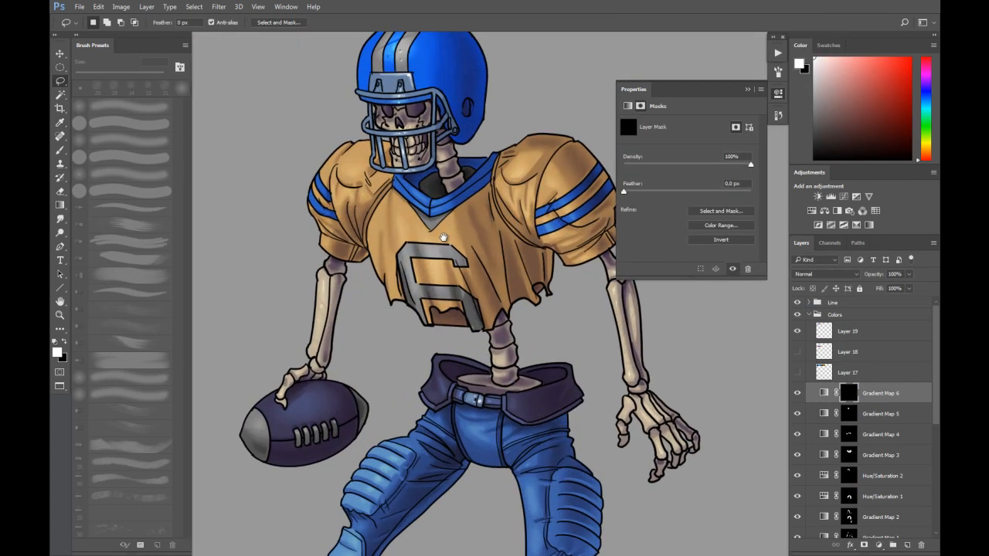
{"action": "left_click_drag", "start_coordinate": [438, 246], "coordinate": [394, 234]}
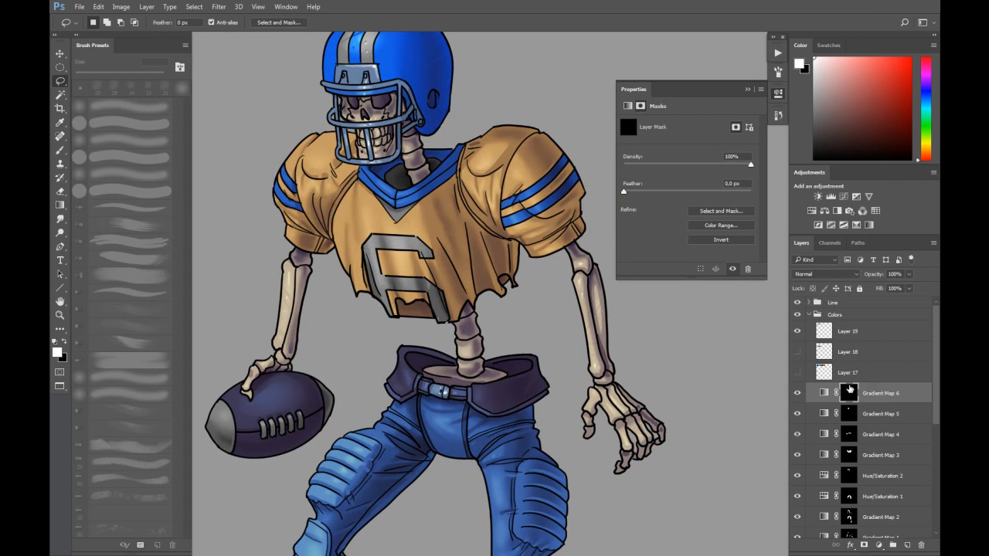
{"action": "mouse_move", "coordinate": [390, 226]}
{"action": "left_mouse_down"}
{"action": "mouse_move", "coordinate": [357, 306]}
{"action": "mouse_move", "coordinate": [387, 333]}
{"action": "mouse_move", "coordinate": [441, 334]}
{"action": "mouse_move", "coordinate": [464, 315]}
{"action": "mouse_move", "coordinate": [462, 269]}
{"action": "mouse_move", "coordinate": [444, 240]}
{"action": "mouse_move", "coordinate": [417, 227]}
{"action": "left_mouse_up"}
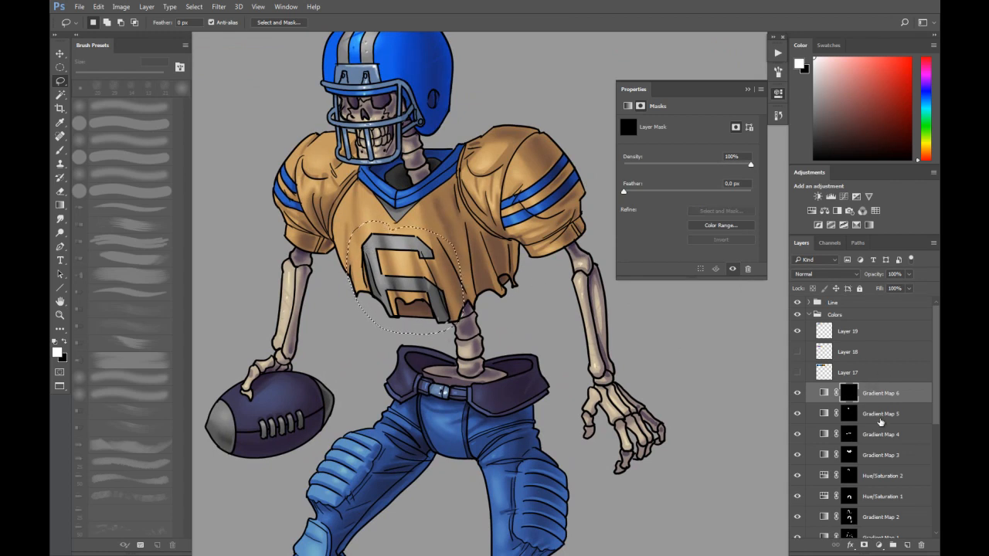
Step: Limit the selection to the jersey number using the Silhouette layer and existing colour masks, fill it white on Gradient Map 6's mask and deselect
{"action": "left_click_drag", "start_coordinate": [936, 403], "coordinate": [929, 506]}
{"action": "left_click", "coordinate": [825, 520], "text": "ctrl+alt+shift"}
{"action": "scroll", "coordinate": [854, 463], "scroll_direction": "up", "scroll_amount": 5}
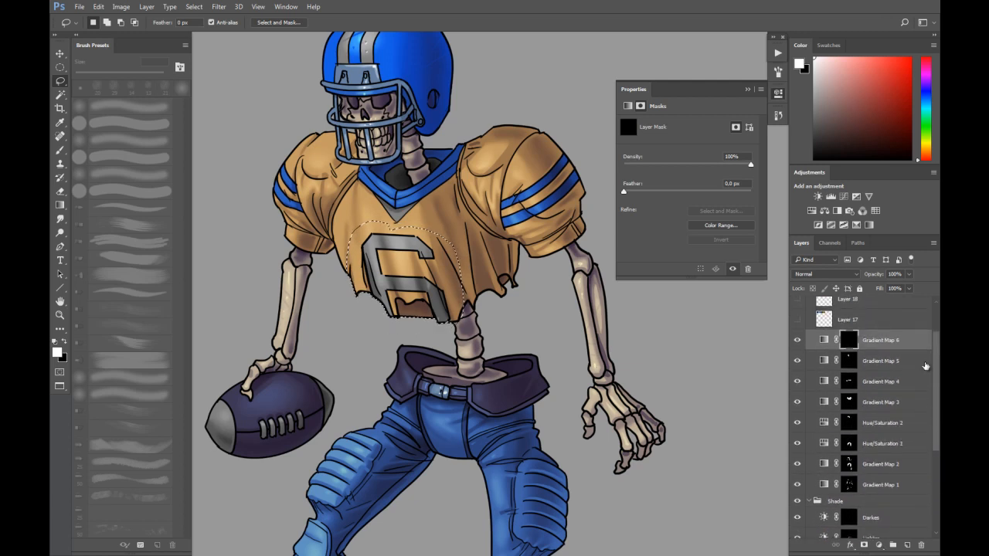
{"action": "left_click", "coordinate": [850, 463], "text": "ctrl+alt+shift"}
{"action": "key", "text": "alt+BackSpace"}
{"action": "key", "text": "ctrl+d"}
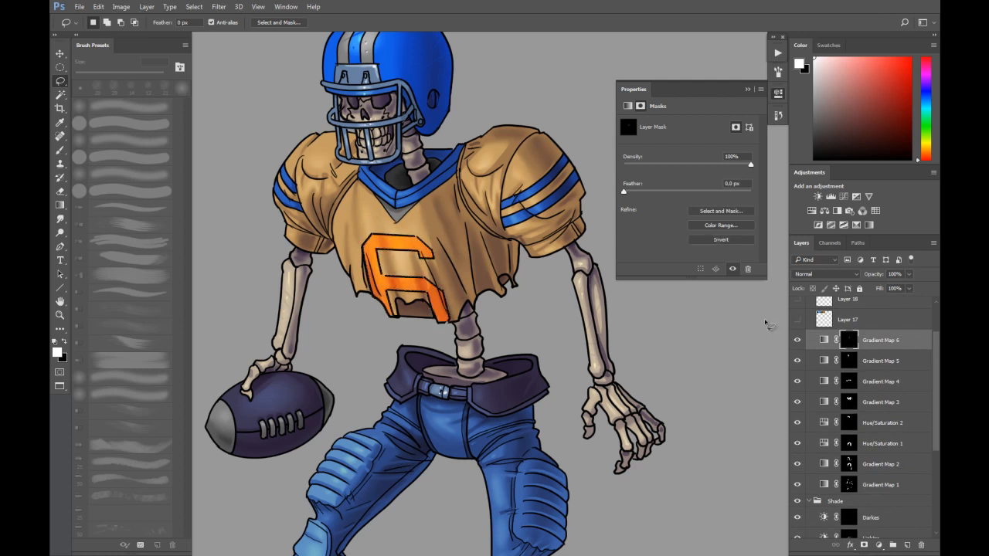
Step: Load the number's shape from Gradient Map 6's mask, fill it with yellow on a new layer directly above, deselect and hide the new layers
{"action": "key", "text": "ctrl+minus"}
{"action": "key", "text": "ctrl+minus"}
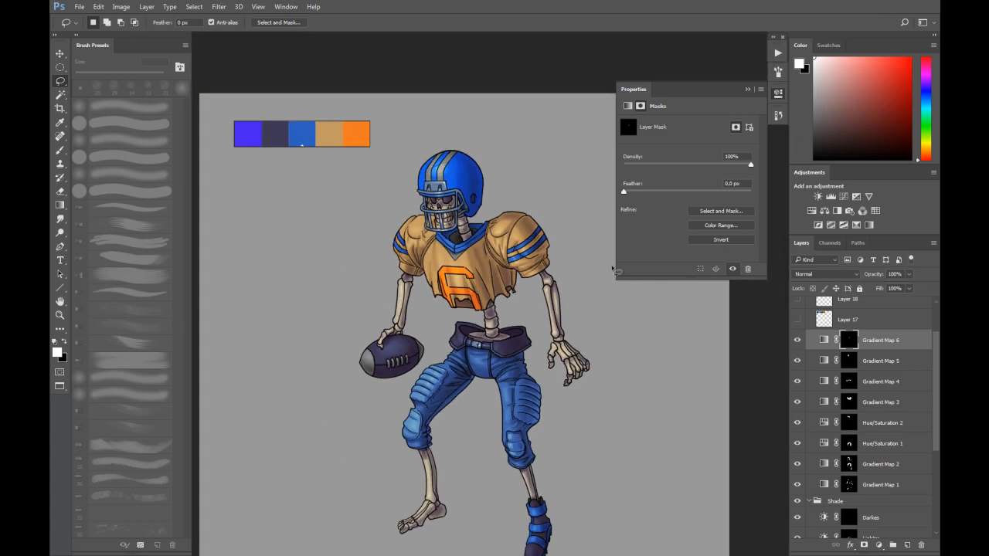
{"action": "left_click_drag", "start_coordinate": [468, 274], "coordinate": [489, 275]}
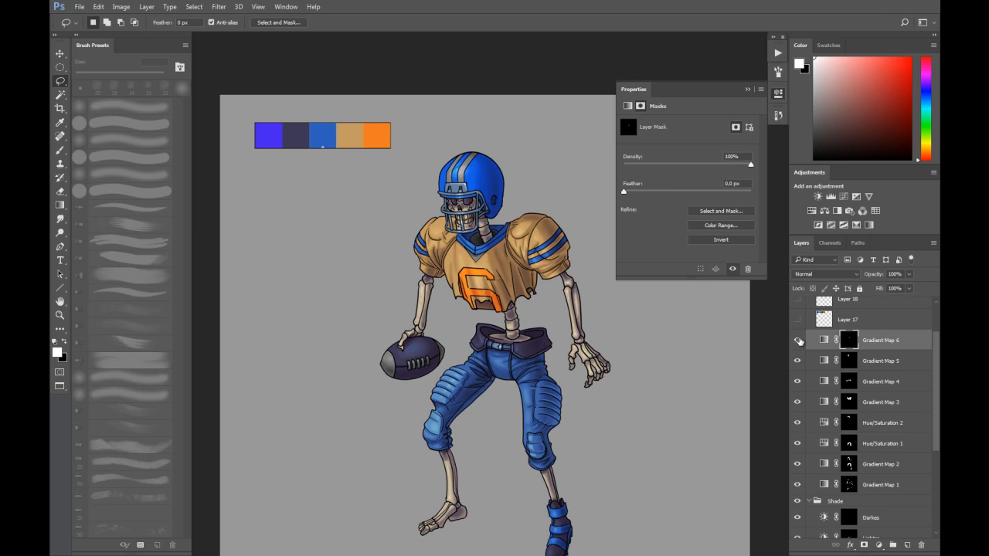
{"action": "left_click", "coordinate": [848, 340], "text": "ctrl"}
{"action": "left_click", "coordinate": [823, 340]}
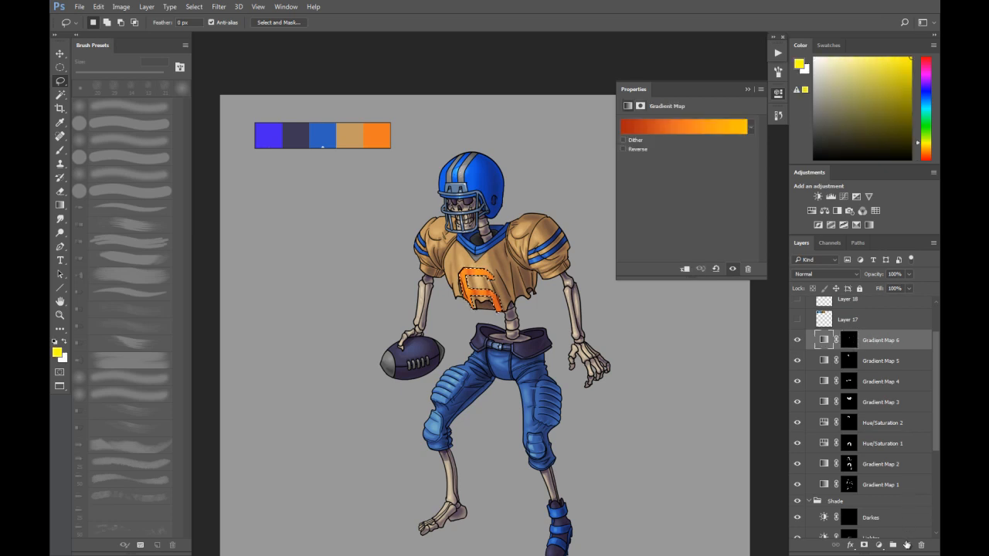
{"action": "left_click", "coordinate": [907, 545]}
{"action": "left_click", "coordinate": [907, 545]}
{"action": "key", "text": "alt+BackSpace"}
{"action": "key", "text": "ctrl+d"}
{"action": "left_click", "coordinate": [799, 342]}
{"action": "left_click", "coordinate": [798, 361]}
Step: Delete the spare empty Layer 20 and clear the jersey number from Gradient Map 6's mask
{"action": "left_click", "coordinate": [823, 360], "text": "ctrl"}
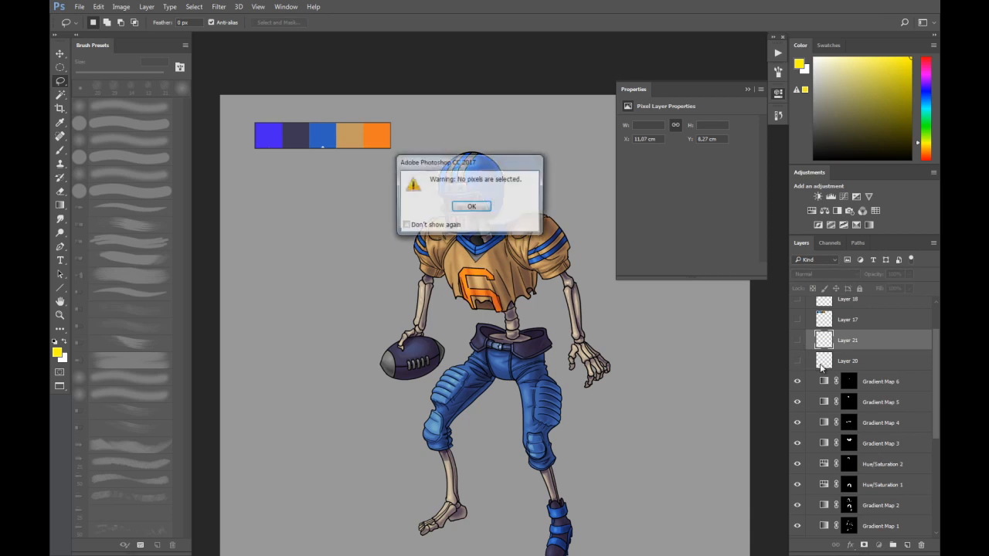
{"action": "left_click", "coordinate": [457, 210]}
{"action": "left_click_drag", "start_coordinate": [900, 361], "coordinate": [923, 545]}
{"action": "left_click", "coordinate": [847, 354]}
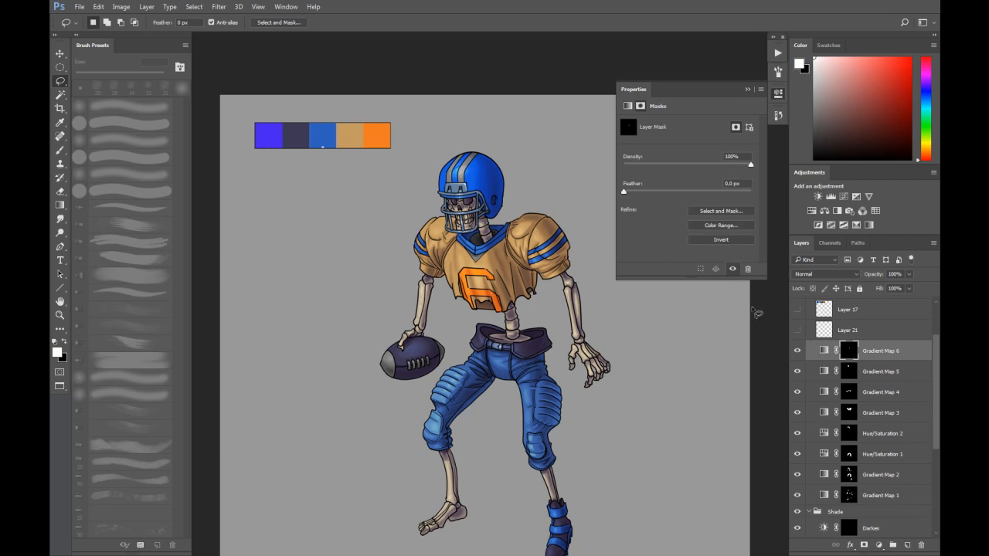
Step: Lasso the football, limit the selection to its end caps and laces, fill them white on Gradient Map 6's mask and deselect
{"action": "scroll", "coordinate": [399, 352], "scroll_direction": "up", "scroll_amount": 3}
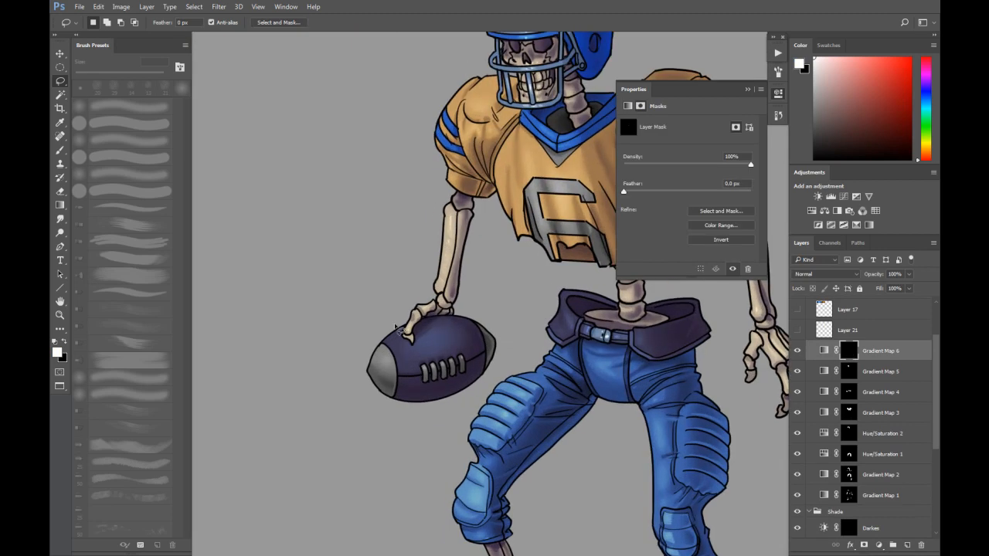
{"action": "mouse_move", "coordinate": [347, 338]}
{"action": "left_mouse_down"}
{"action": "mouse_move", "coordinate": [519, 316]}
{"action": "mouse_move", "coordinate": [463, 409]}
{"action": "mouse_move", "coordinate": [349, 314]}
{"action": "left_mouse_up"}
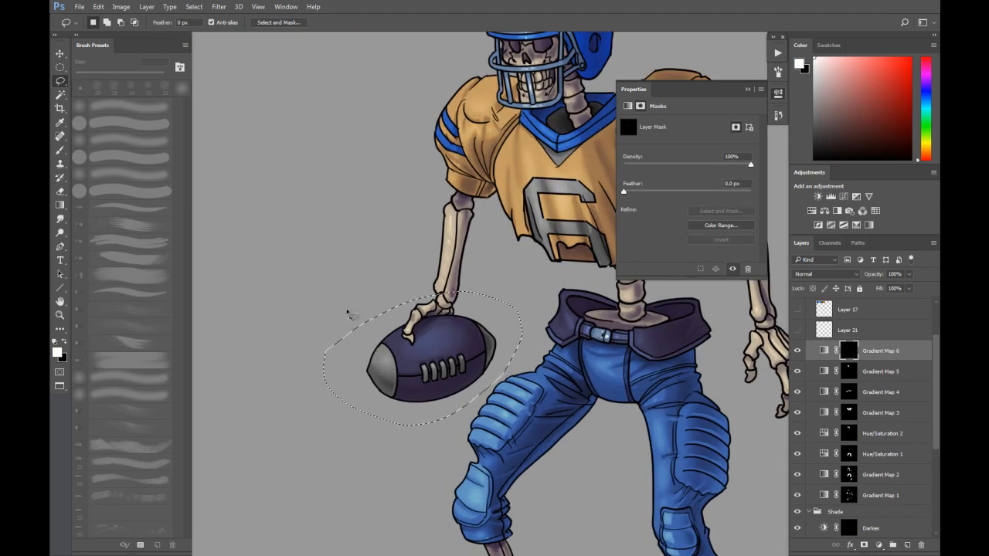
{"action": "scroll", "coordinate": [932, 398], "scroll_direction": "down", "scroll_amount": 2}
{"action": "scroll", "coordinate": [866, 417], "scroll_direction": "down", "scroll_amount": 2}
{"action": "left_click_drag", "start_coordinate": [935, 410], "coordinate": [936, 463]}
{"action": "left_click", "coordinate": [825, 518], "text": "ctrl+alt+shift"}
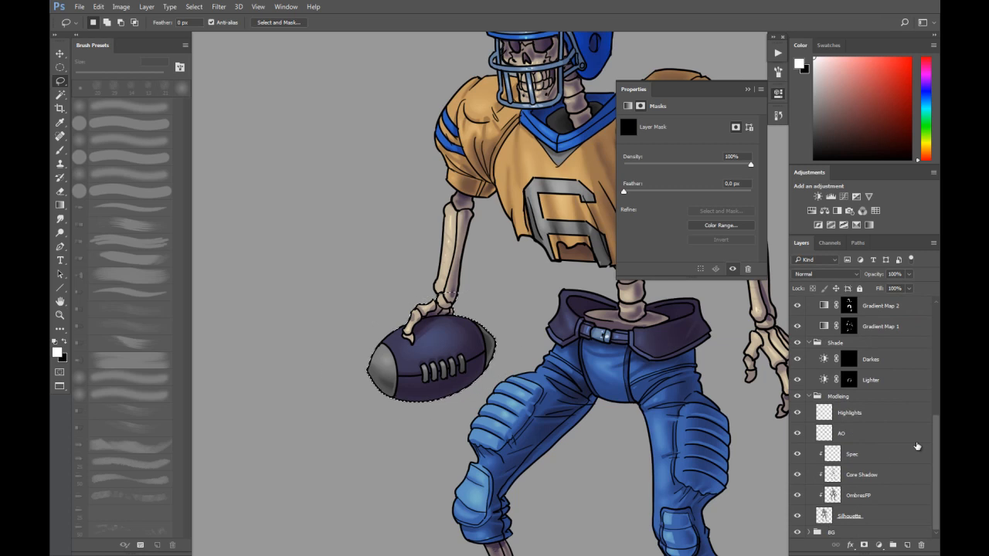
{"action": "scroll", "coordinate": [843, 475], "scroll_direction": "up", "scroll_amount": 5}
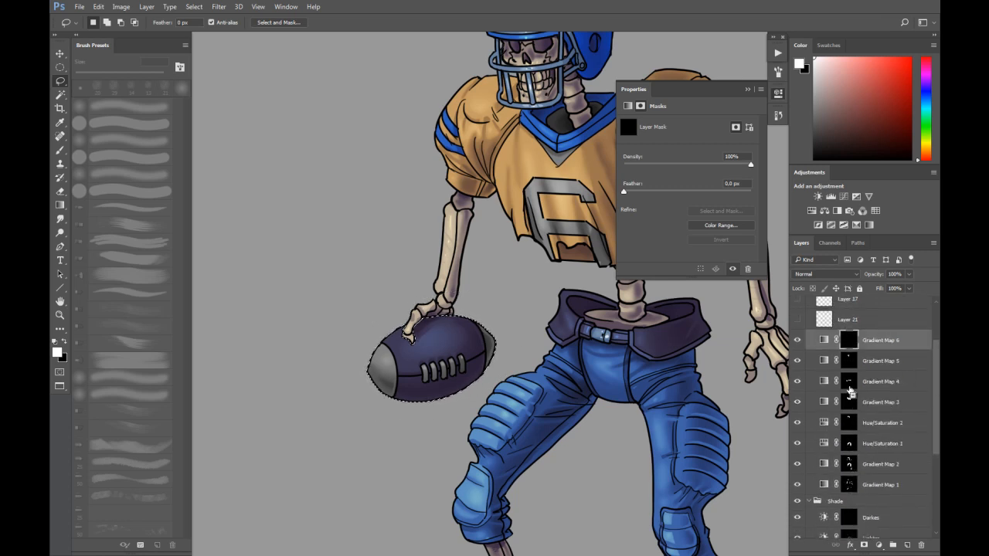
{"action": "left_click", "coordinate": [850, 381], "text": "ctrl+alt+shift"}
{"action": "key", "text": "alt+BackSpace"}
{"action": "key", "text": "ctrl+d"}
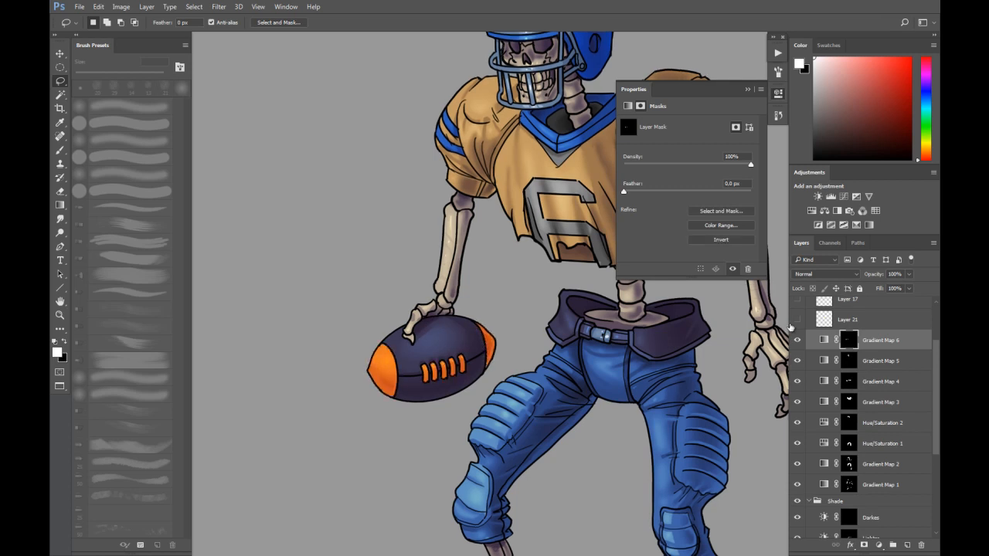
Step: Set the dark-end colour stop of Gradient Map 6's gradient to a darker red, 831d0c
{"action": "key", "text": "ctrl+minus"}
{"action": "key", "text": "ctrl+minus"}
{"action": "key", "text": "ctrl+minus"}
{"action": "left_click_drag", "start_coordinate": [515, 322], "coordinate": [483, 334]}
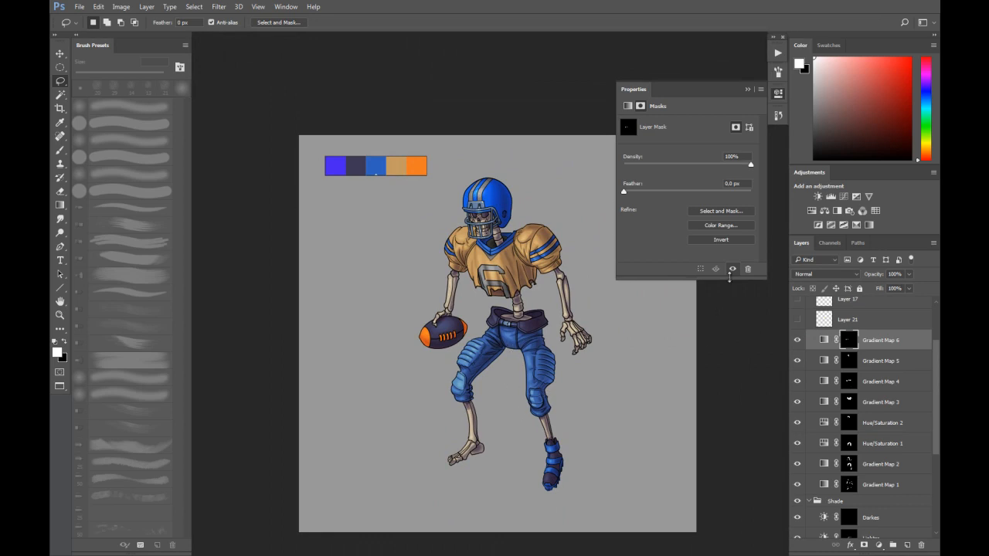
{"action": "left_click", "coordinate": [824, 340]}
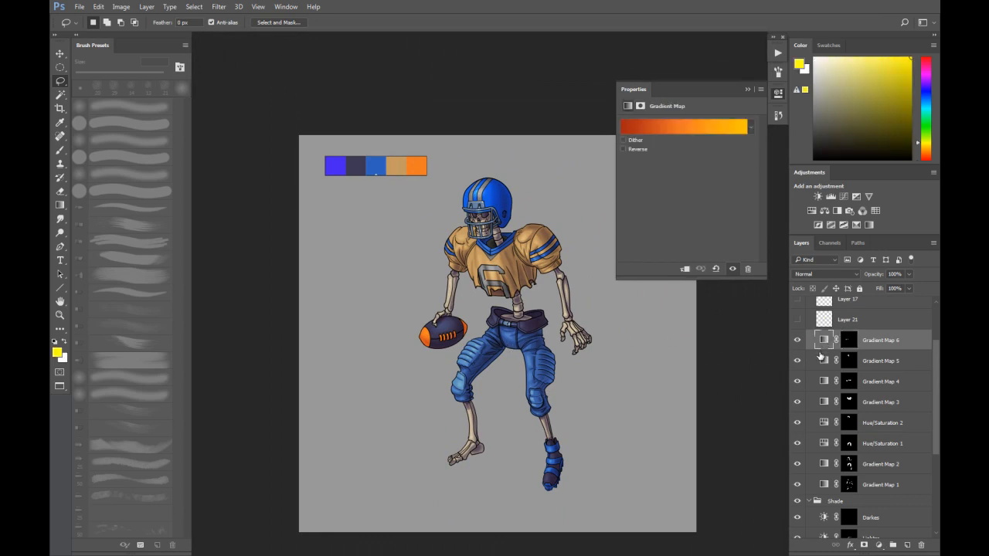
{"action": "left_click", "coordinate": [673, 129]}
{"action": "left_click", "coordinate": [556, 412]}
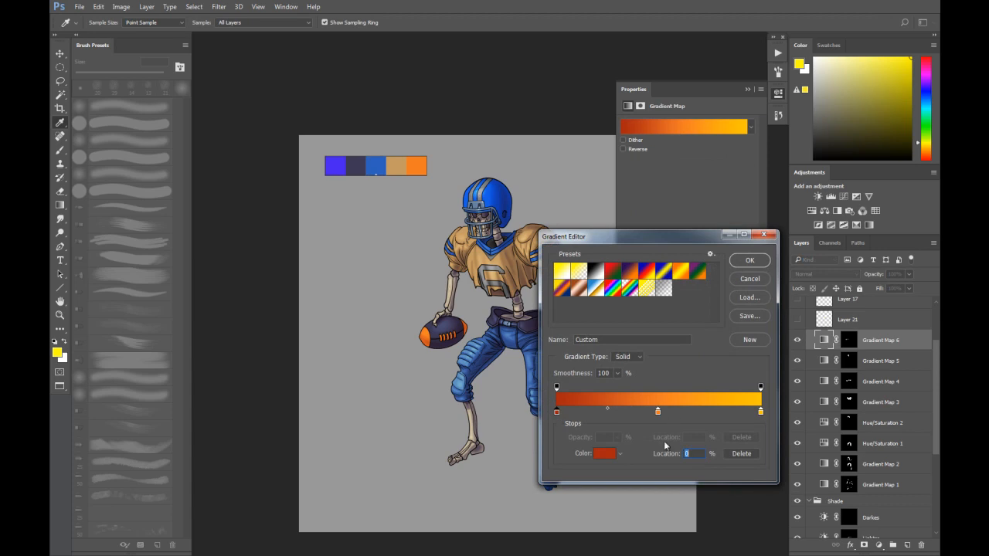
{"action": "left_click", "coordinate": [605, 454]}
{"action": "left_click", "coordinate": [717, 393]}
{"action": "left_click_drag", "start_coordinate": [717, 391], "coordinate": [717, 402]}
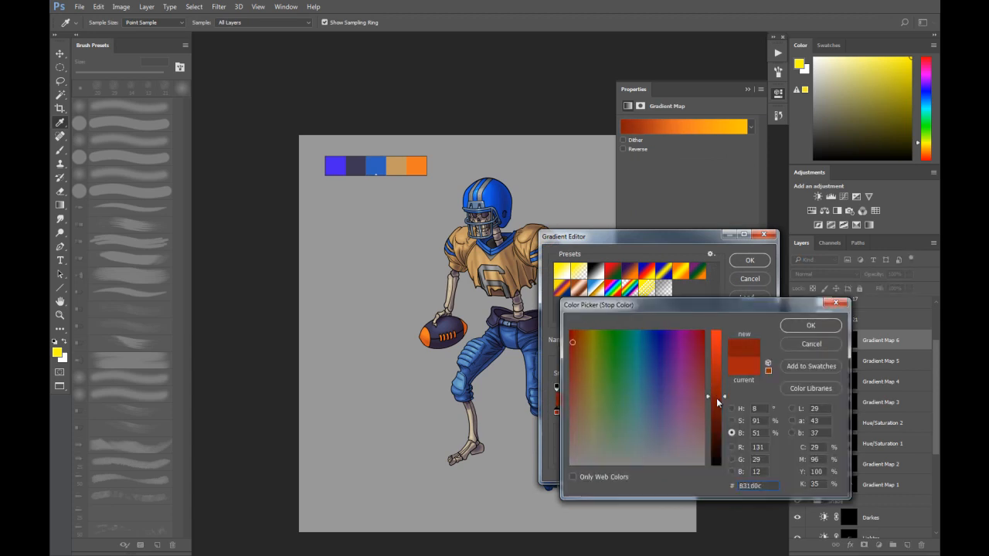
{"action": "left_click", "coordinate": [810, 325]}
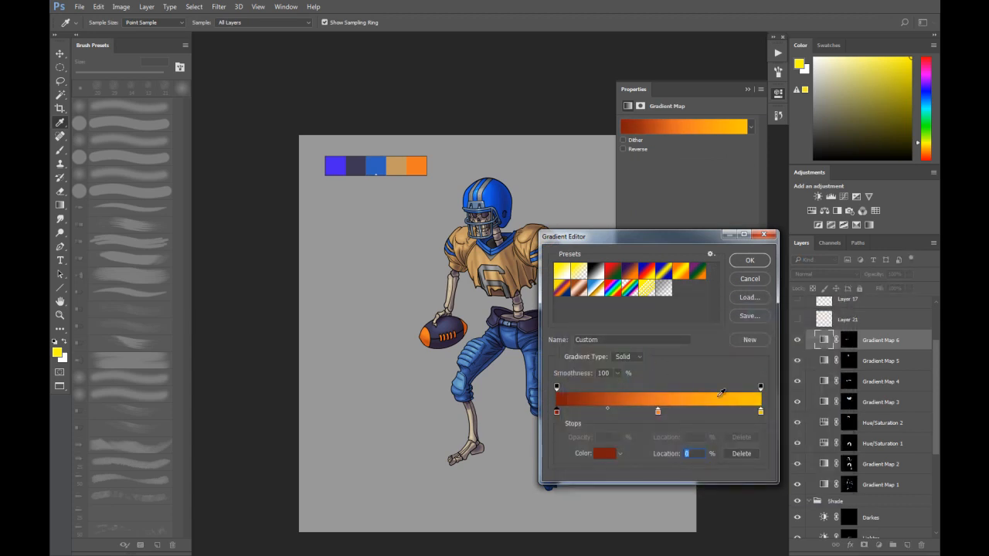
Step: Open the colour of the light-end stop in Gradient Map 6's gradient
{"action": "double_click", "coordinate": [762, 414]}
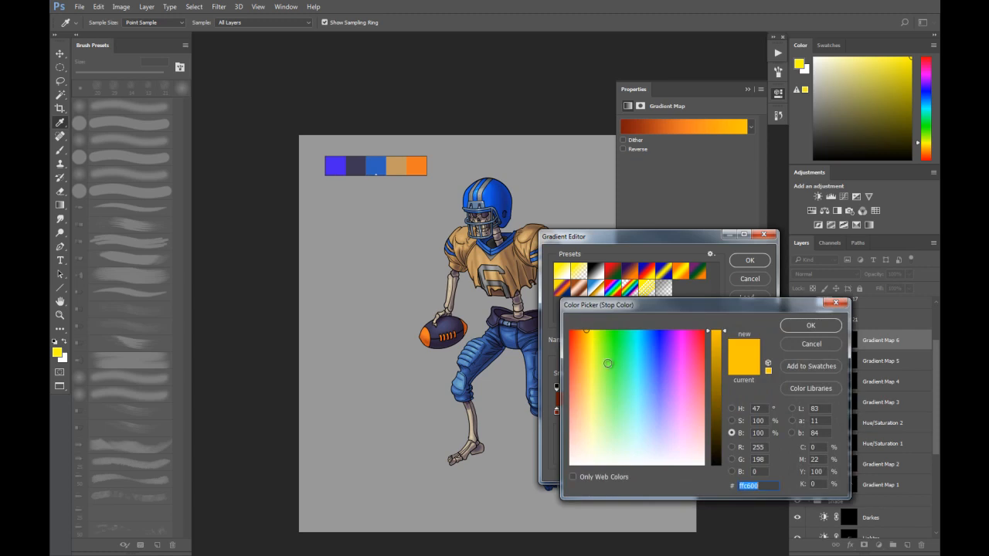
Step: Darken the highlight stop of the Gradient Map 6 gradient to a deeper golden orange and apply the gradient
{"action": "left_click", "coordinate": [719, 346]}
{"action": "left_click", "coordinate": [585, 345]}
{"action": "left_click", "coordinate": [809, 325]}
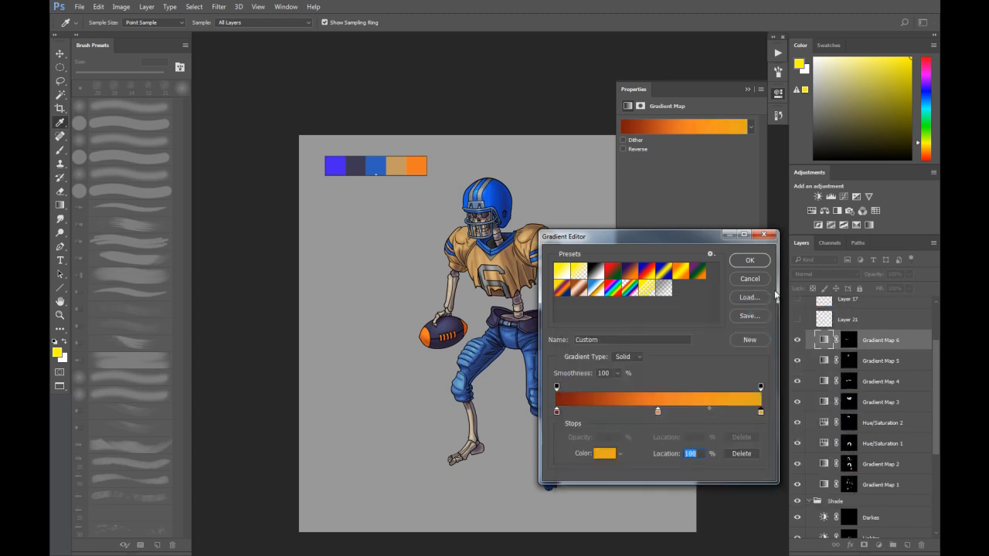
{"action": "left_click", "coordinate": [749, 261]}
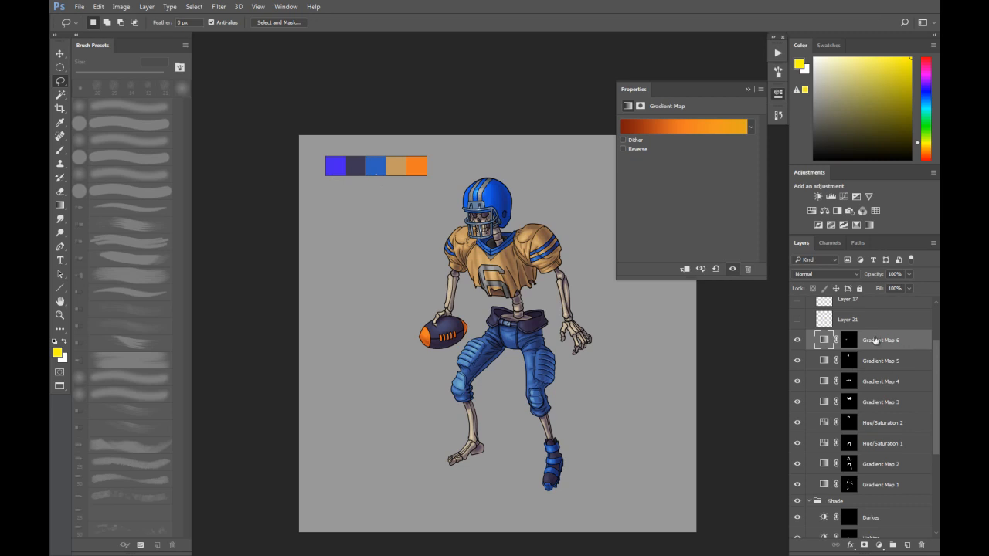
Step: Add a Gradient Map adjustment layer above Gradient Map 6 and colour its dark stop with the palette's violet swatch
{"action": "left_click", "coordinate": [879, 545]}
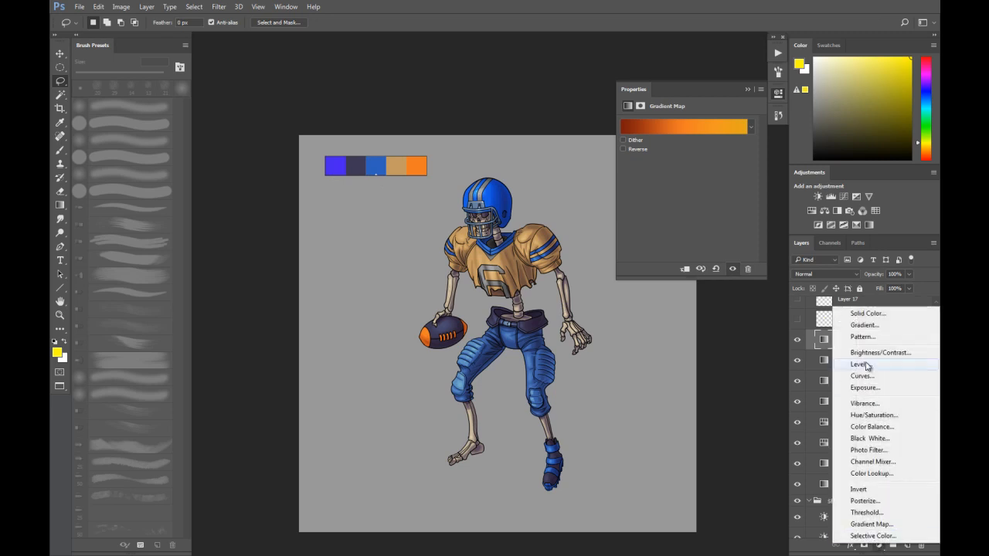
{"action": "left_click", "coordinate": [872, 525]}
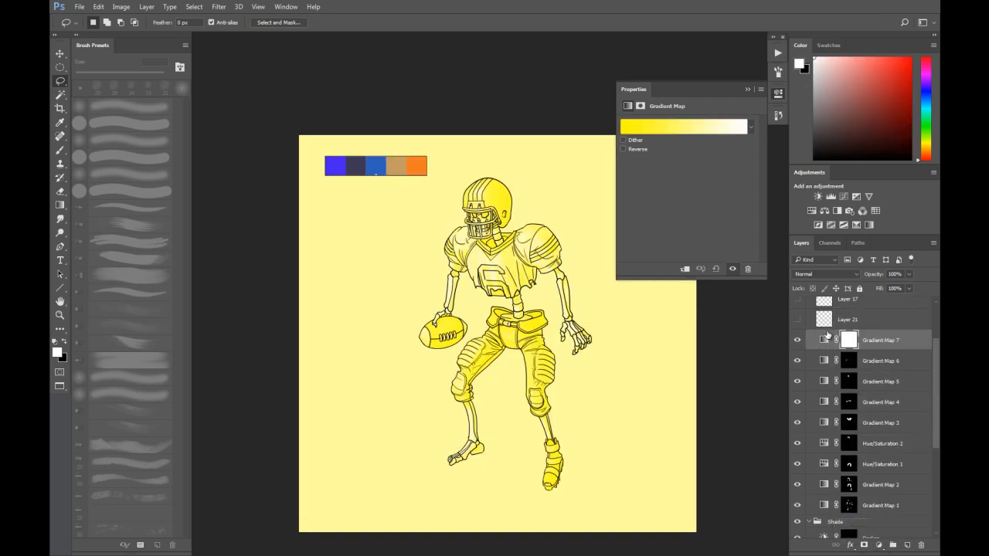
{"action": "left_click", "coordinate": [678, 126]}
{"action": "left_click", "coordinate": [557, 410]}
{"action": "left_click", "coordinate": [336, 164]}
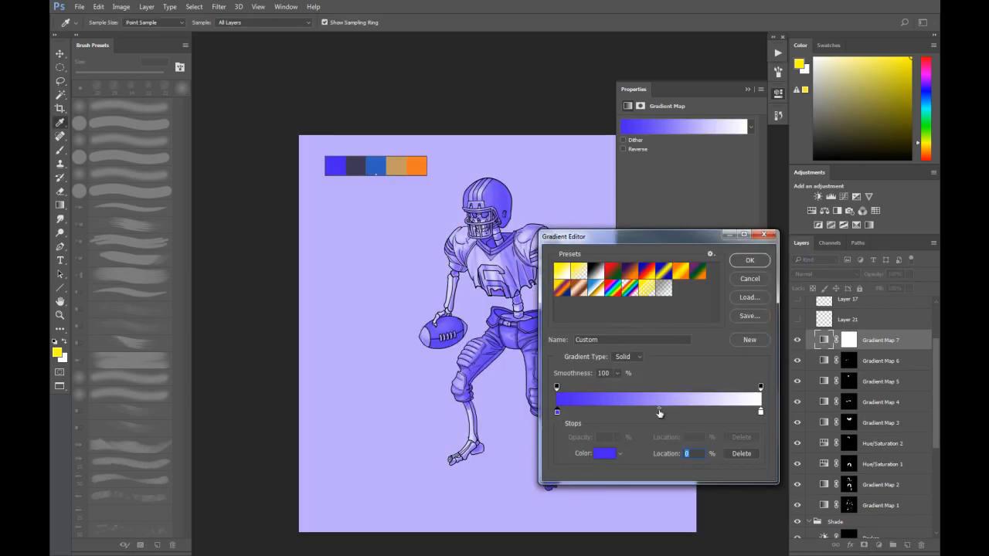
Step: Add a violet middle stop at 50% and set the highlight stop to the same palette violet, then apply the gradient
{"action": "left_click", "coordinate": [659, 414]}
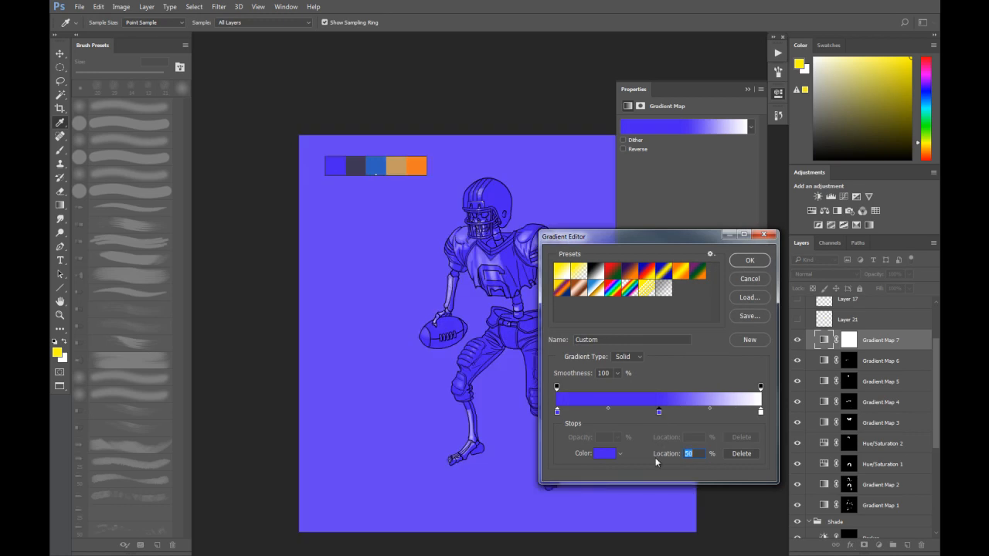
{"action": "left_click", "coordinate": [604, 455]}
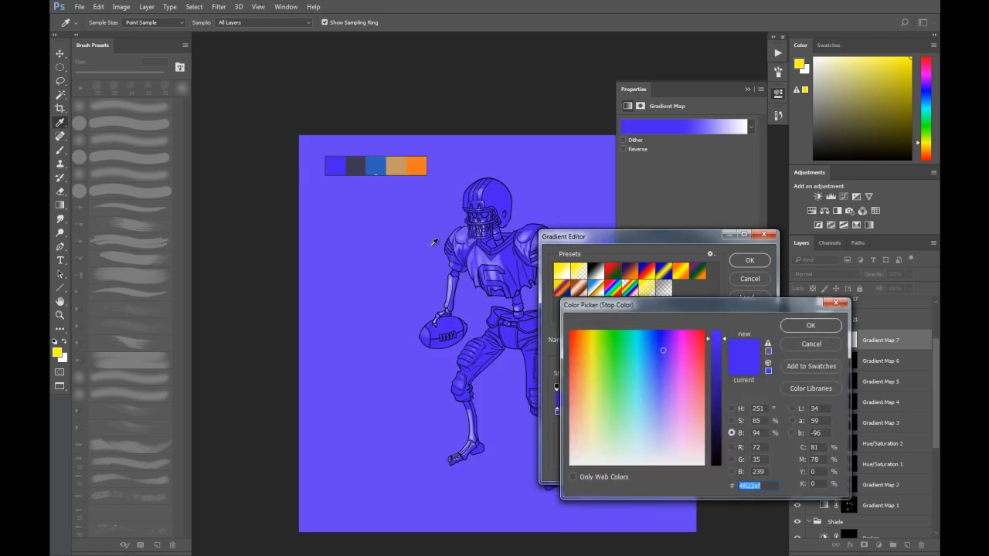
{"action": "left_click", "coordinate": [813, 345]}
{"action": "left_click", "coordinate": [761, 413]}
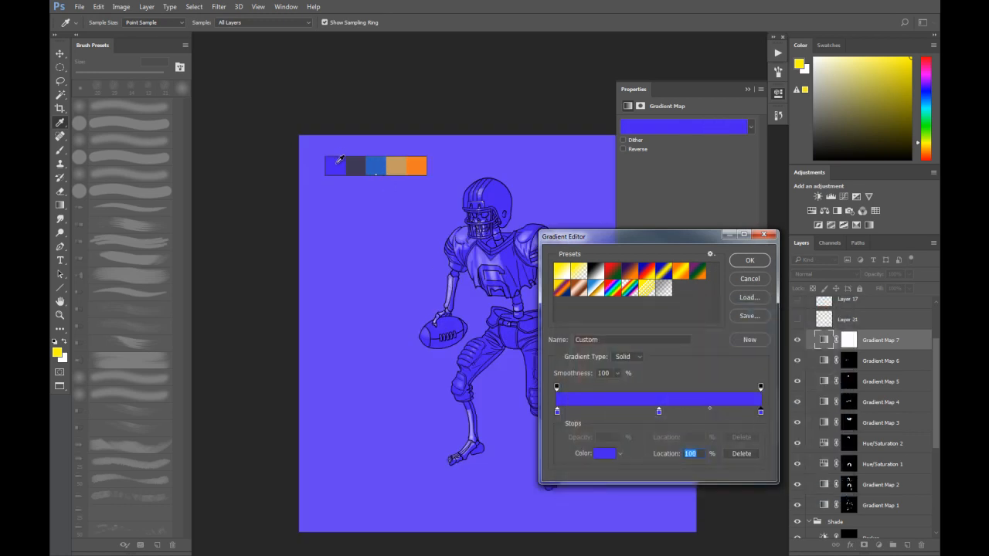
{"action": "left_click", "coordinate": [341, 160]}
{"action": "left_click", "coordinate": [750, 261]}
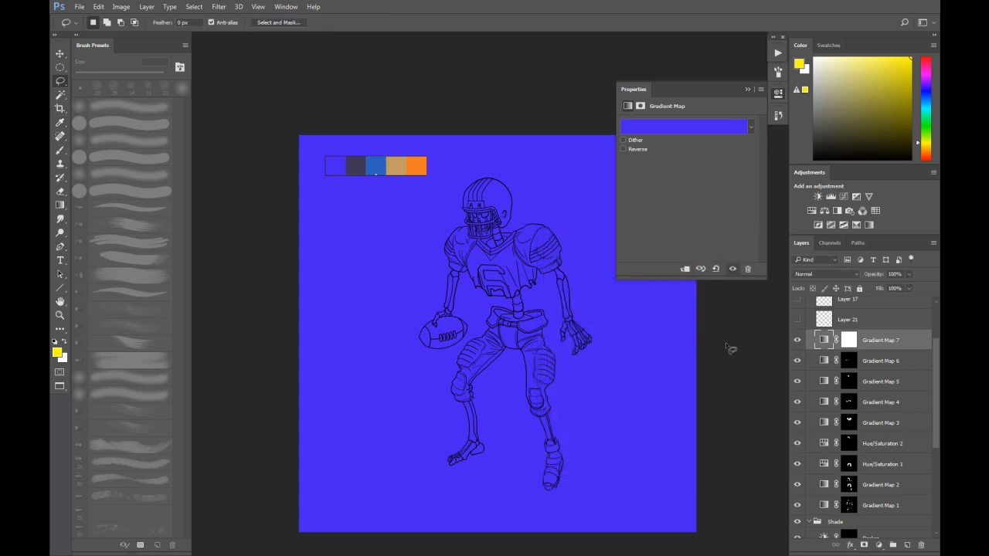
Step: Reopen the Gradient Map 7 gradient and set its dark stop to the deep purple 3f2279
{"action": "left_click", "coordinate": [694, 126]}
{"action": "double_click", "coordinate": [556, 411]}
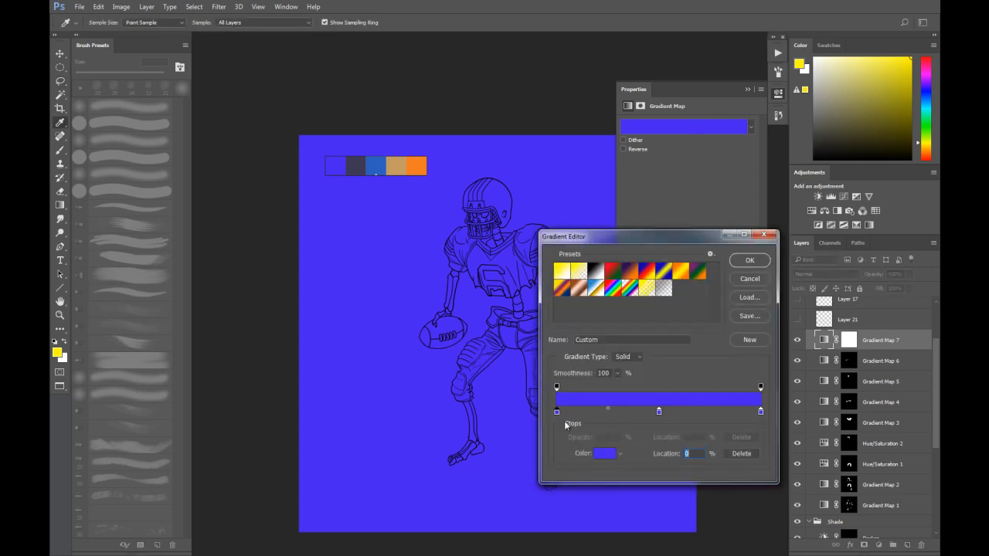
{"action": "left_click", "coordinate": [711, 394]}
{"action": "left_click_drag", "start_coordinate": [660, 352], "coordinate": [672, 370]}
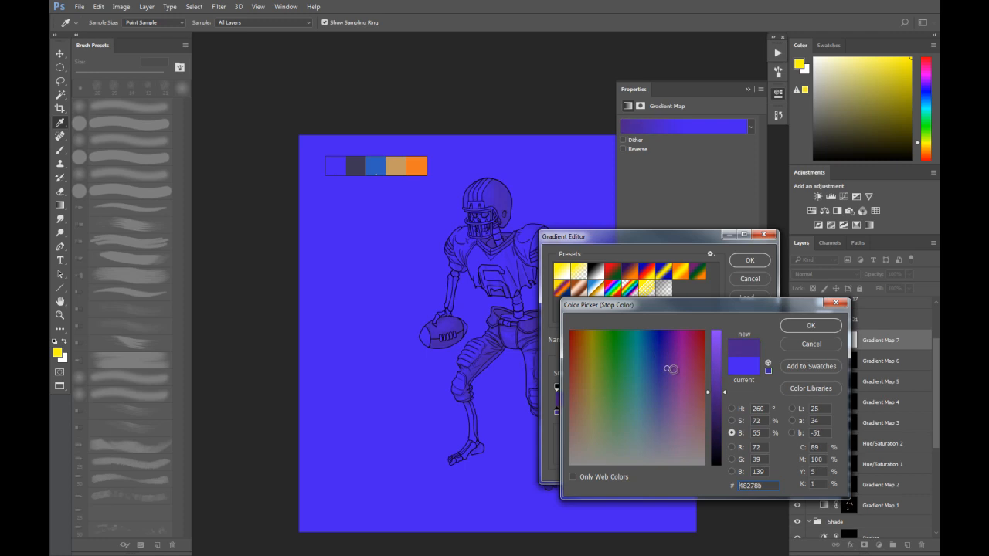
{"action": "left_click", "coordinate": [723, 401]}
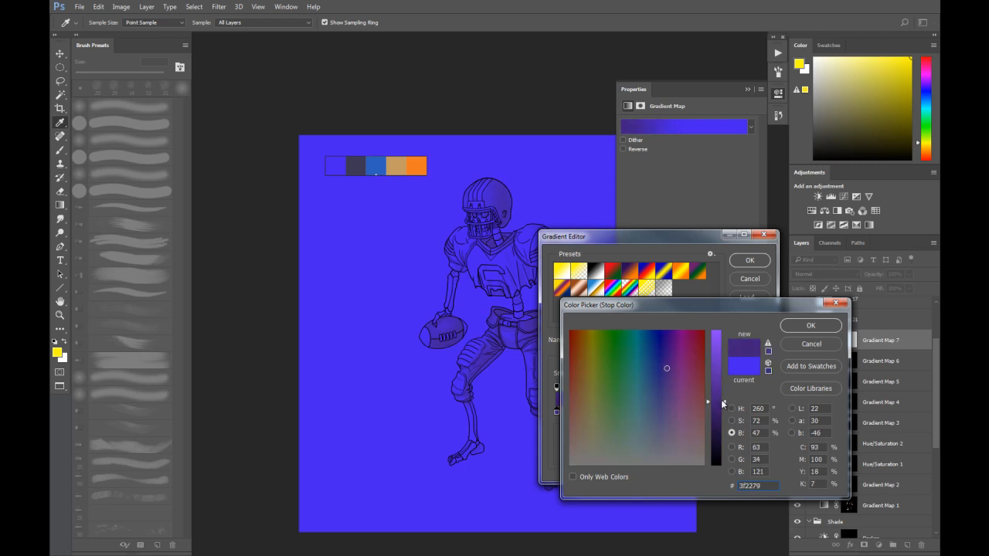
{"action": "left_click", "coordinate": [806, 327]}
Step: Change the highlight stop of the Gradient Map 7 gradient to a light sky blue at full brightness
{"action": "left_click", "coordinate": [760, 411]}
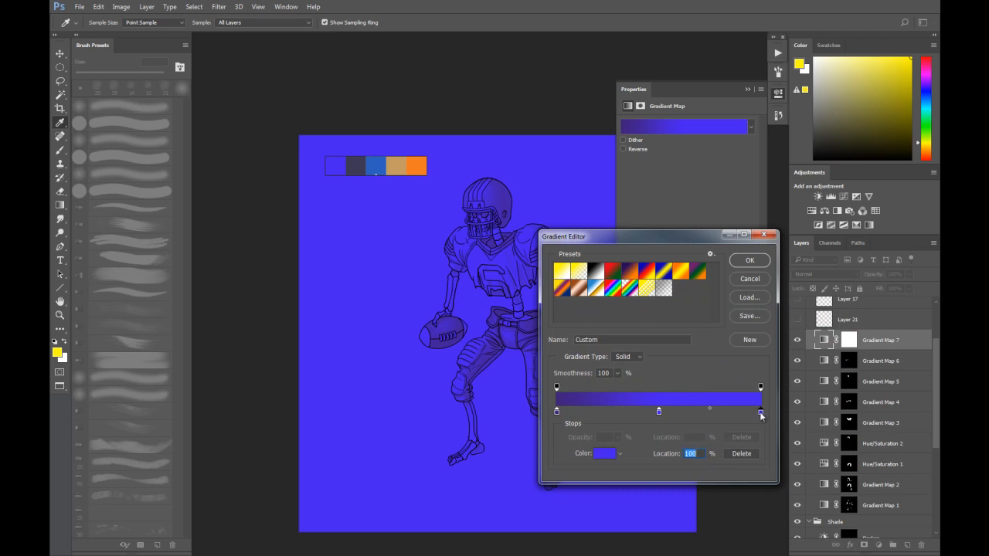
{"action": "left_click", "coordinate": [604, 454]}
{"action": "left_click", "coordinate": [651, 349]}
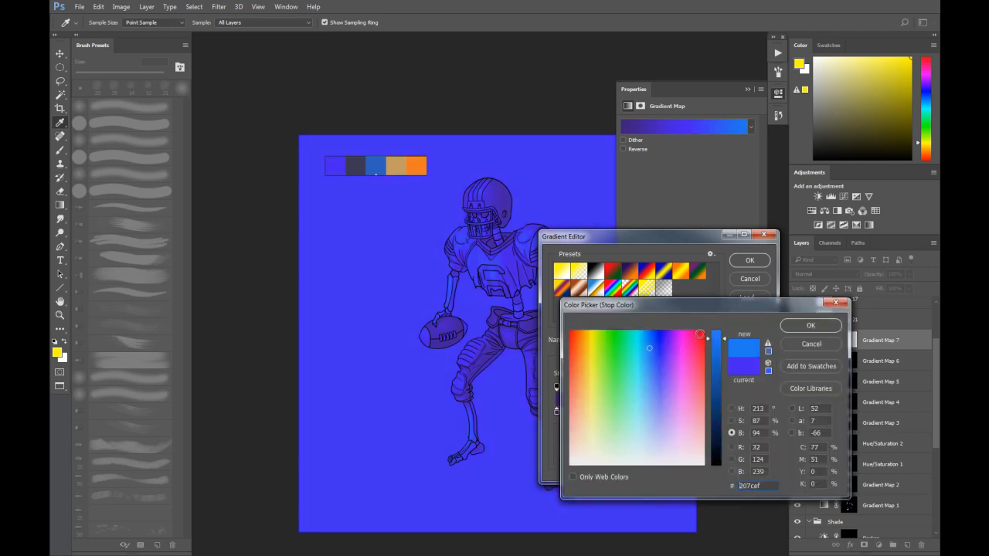
{"action": "left_click_drag", "start_coordinate": [720, 340], "coordinate": [719, 330]}
{"action": "mouse_move", "coordinate": [650, 348]}
{"action": "left_mouse_down"}
{"action": "mouse_move", "coordinate": [643, 340]}
{"action": "mouse_move", "coordinate": [643, 363]}
{"action": "left_mouse_up"}
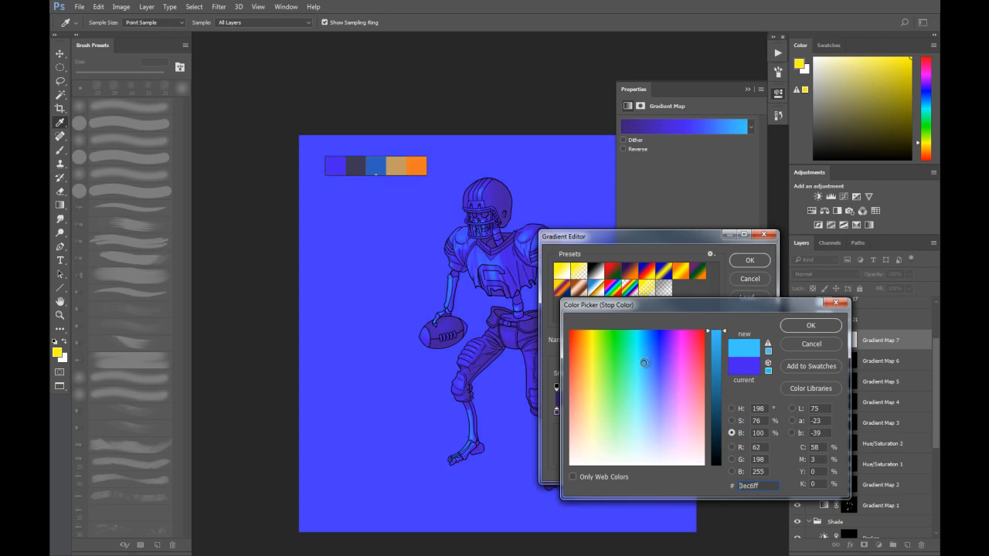
{"action": "left_click", "coordinate": [649, 377]}
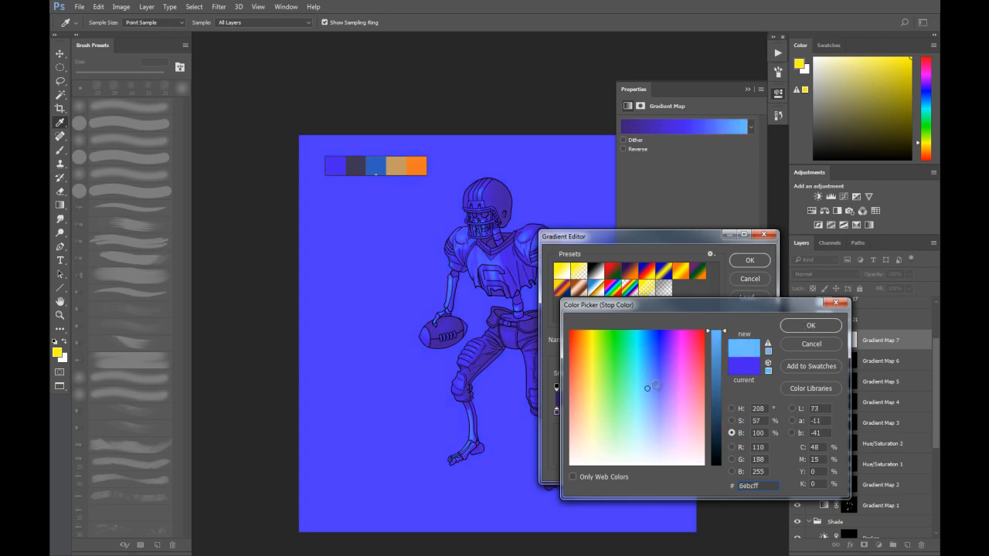
{"action": "left_click", "coordinate": [811, 325]}
Step: Set the gradient's dark stop to the darker, less saturated purple 32265d and apply the gradient
{"action": "left_click", "coordinate": [556, 412]}
{"action": "left_click", "coordinate": [604, 453]}
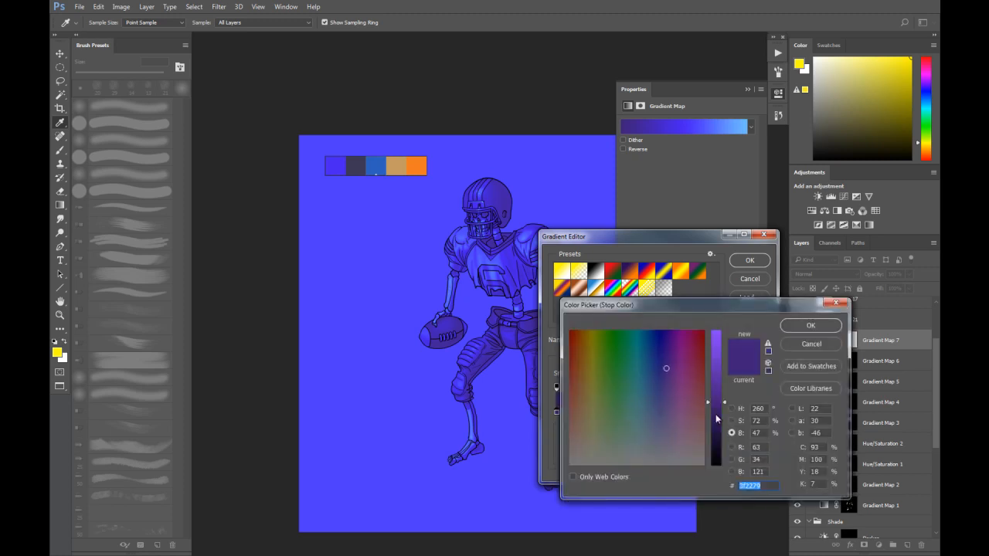
{"action": "left_click", "coordinate": [716, 417]}
{"action": "left_click", "coordinate": [666, 386]}
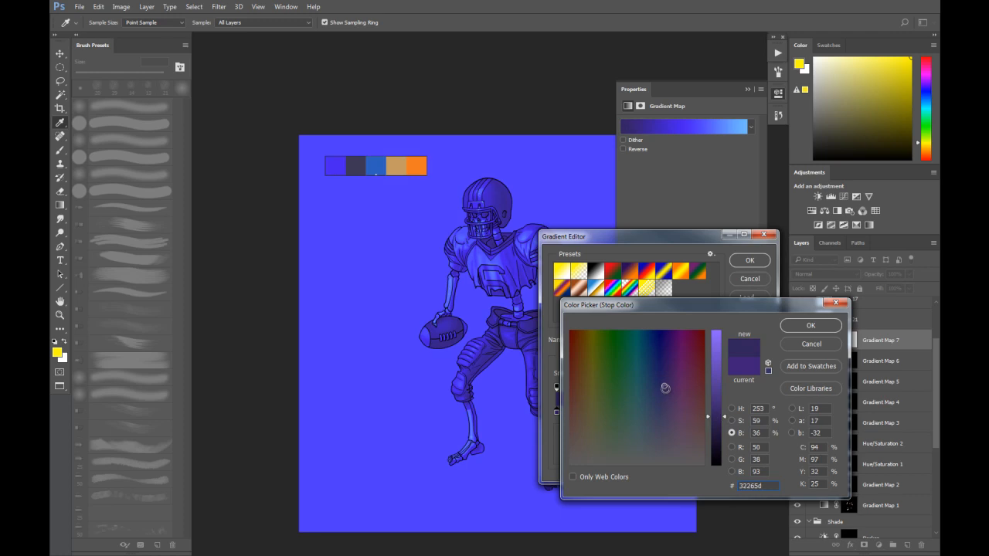
{"action": "left_click", "coordinate": [800, 328]}
{"action": "left_click", "coordinate": [748, 260]}
Step: Restrict Gradient Map 7 to the jersey number by masking out everything outside the Layer 21 shape, then deselect
{"action": "scroll", "coordinate": [932, 354], "scroll_direction": "up", "scroll_amount": 1}
{"action": "scroll", "coordinate": [932, 349], "scroll_direction": "up", "scroll_amount": 2}
{"action": "left_click", "coordinate": [824, 376], "text": "ctrl"}
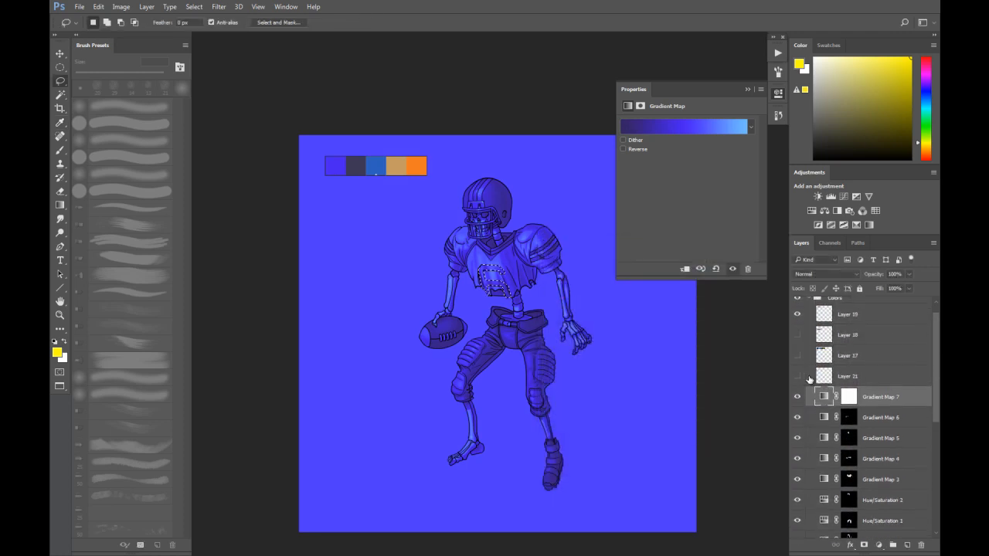
{"action": "left_click", "coordinate": [798, 377]}
{"action": "left_click", "coordinate": [798, 376]}
{"action": "key", "text": "ctrl+shift+i"}
{"action": "left_click", "coordinate": [849, 398]}
{"action": "key", "text": "ctrl+BackSpace"}
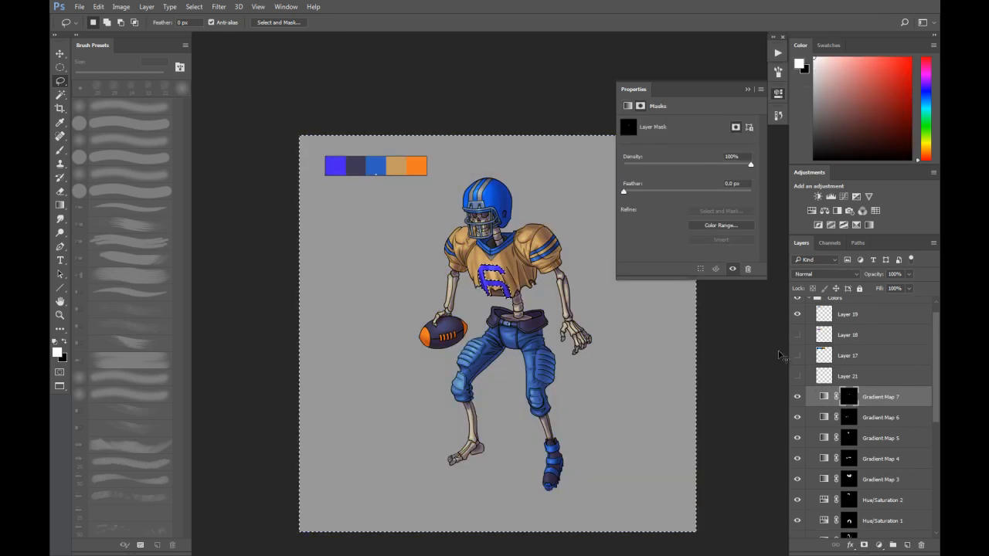
{"action": "key", "text": "ctrl+d"}
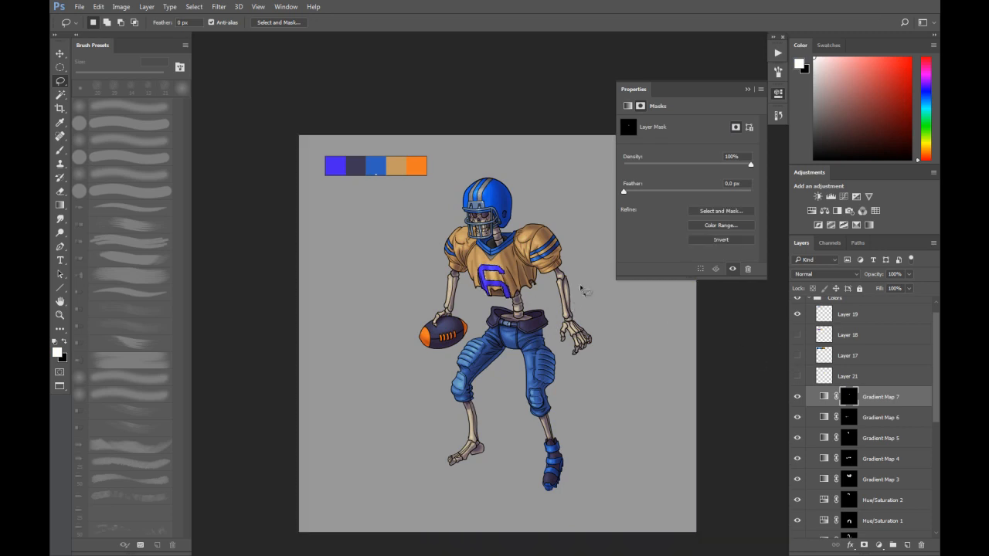
Step: Select the small triangle under the jersey's collar and reveal it in the Gradient Map 7 mask, then deselect
{"action": "scroll", "coordinate": [480, 259], "scroll_direction": "up", "scroll_amount": 4}
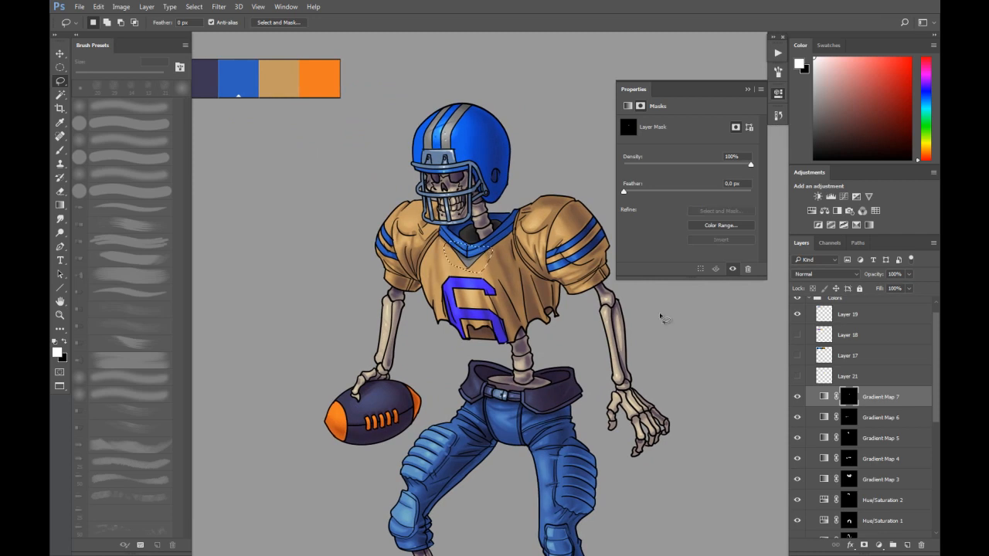
{"action": "left_click", "coordinate": [850, 418], "text": "ctrl"}
{"action": "left_click", "coordinate": [851, 484], "text": "ctrl+alt"}
{"action": "scroll", "coordinate": [929, 424], "scroll_direction": "down", "scroll_amount": 2}
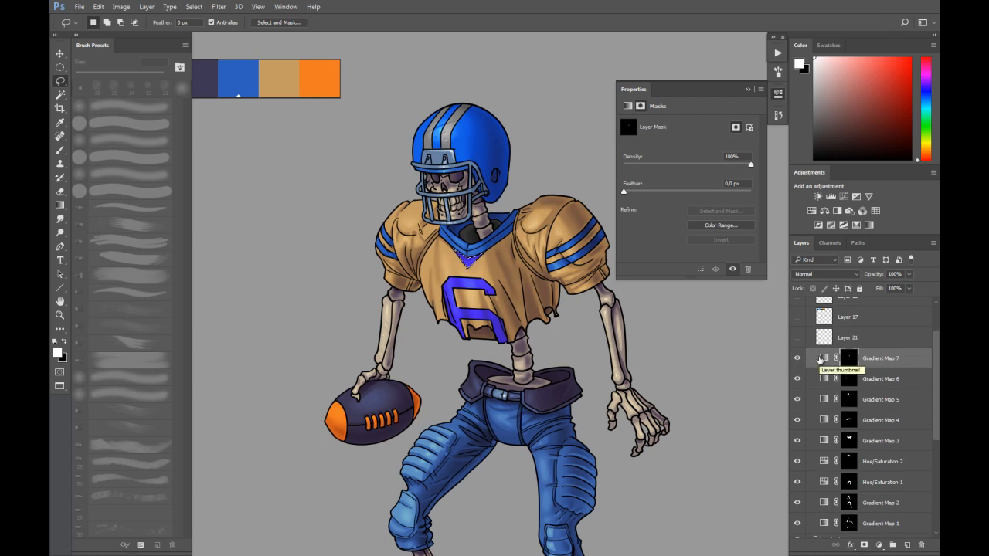
{"action": "key", "text": "ctrl+d"}
{"action": "key", "text": "ctrl+minus"}
{"action": "key", "text": "ctrl+minus"}
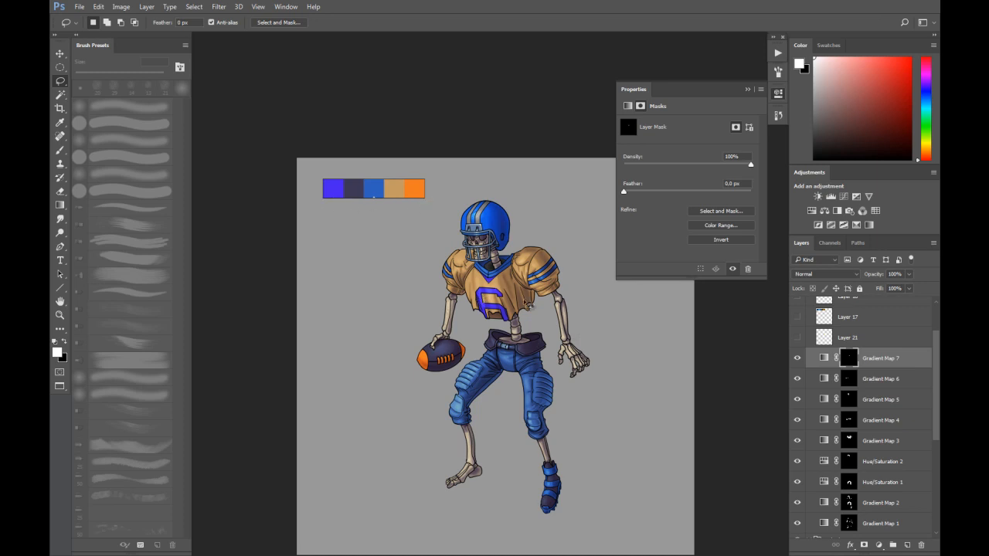
Step: Isolate the grey stripes on top of the helmet and fill them white in the Gradient Map 6 mask to colour them orange
{"action": "scroll", "coordinate": [492, 202], "scroll_direction": "up", "scroll_amount": 2}
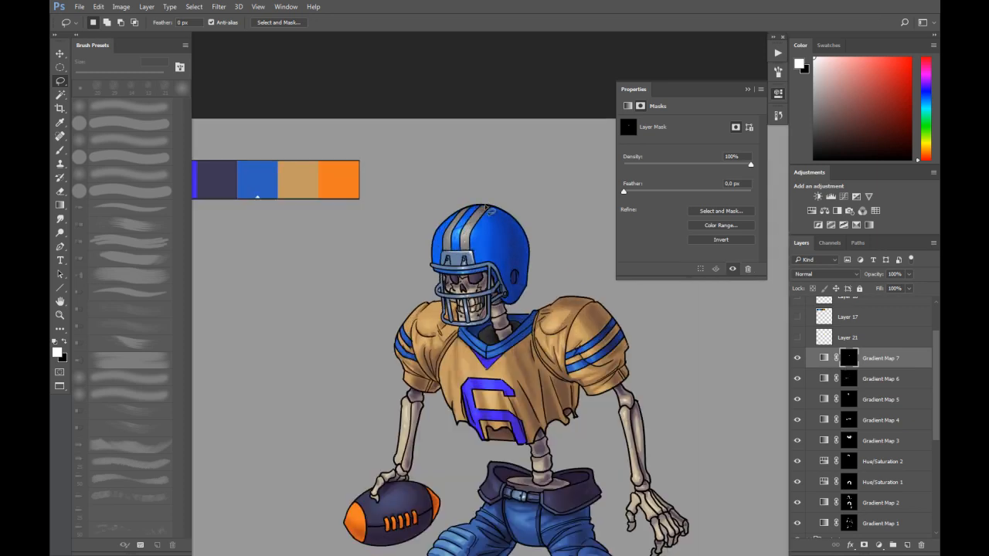
{"action": "mouse_move", "coordinate": [488, 191]}
{"action": "left_mouse_down"}
{"action": "mouse_move", "coordinate": [421, 247]}
{"action": "mouse_move", "coordinate": [447, 255]}
{"action": "mouse_move", "coordinate": [483, 248]}
{"action": "mouse_move", "coordinate": [498, 191]}
{"action": "left_mouse_up"}
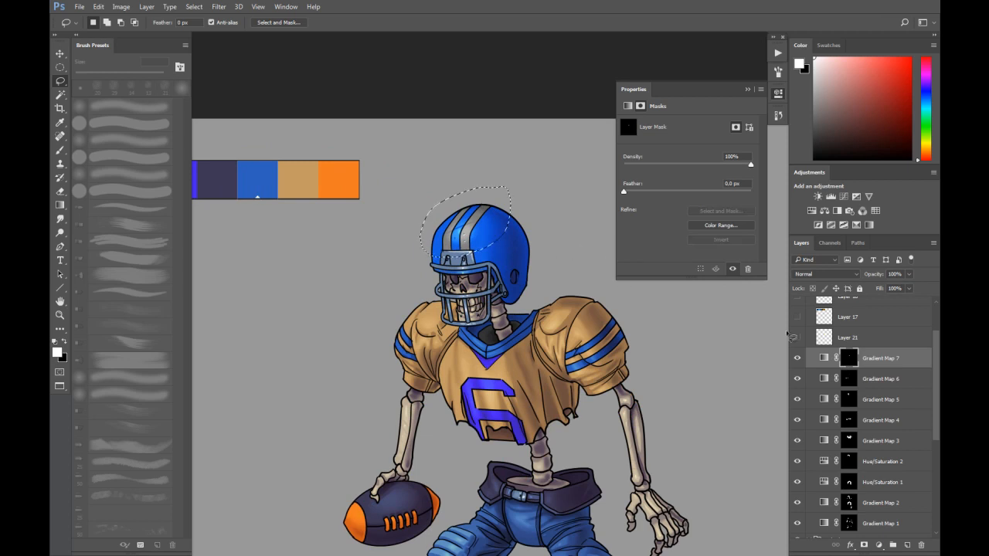
{"action": "scroll", "coordinate": [935, 375], "scroll_direction": "down", "scroll_amount": 6}
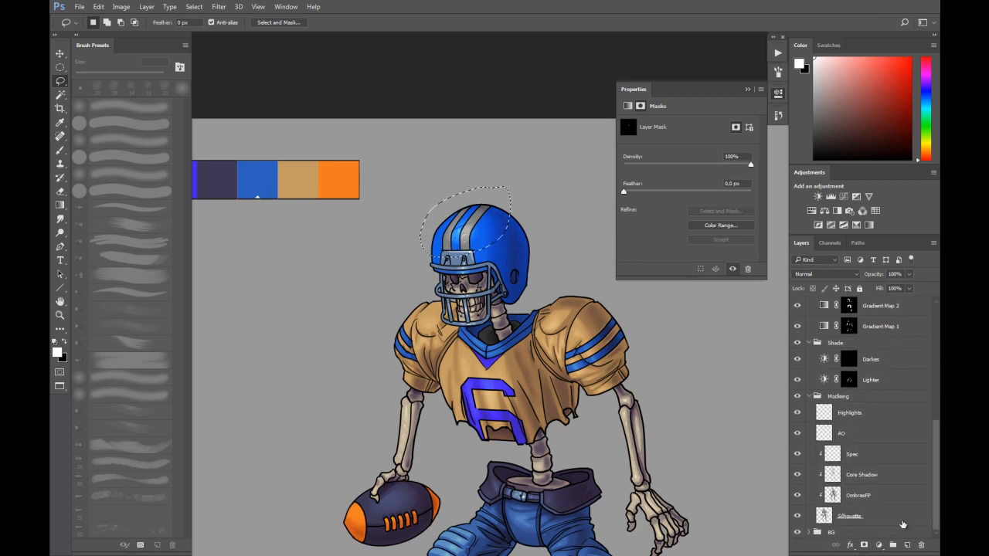
{"action": "scroll", "coordinate": [866, 456], "scroll_direction": "up", "scroll_amount": 6}
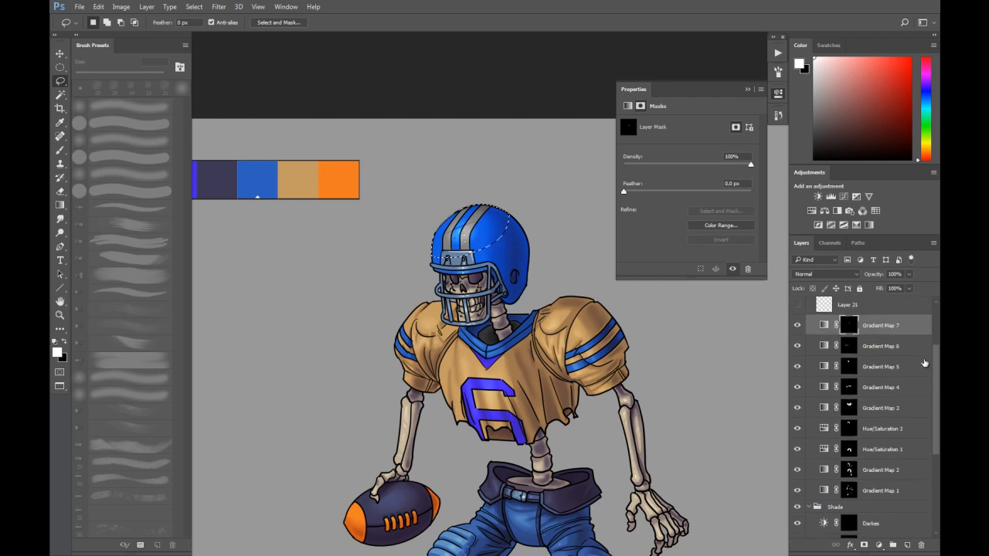
{"action": "left_click", "coordinate": [849, 367], "text": "ctrl+alt+shift"}
{"action": "left_click", "coordinate": [849, 346]}
{"action": "key", "text": "alt+BackSpace"}
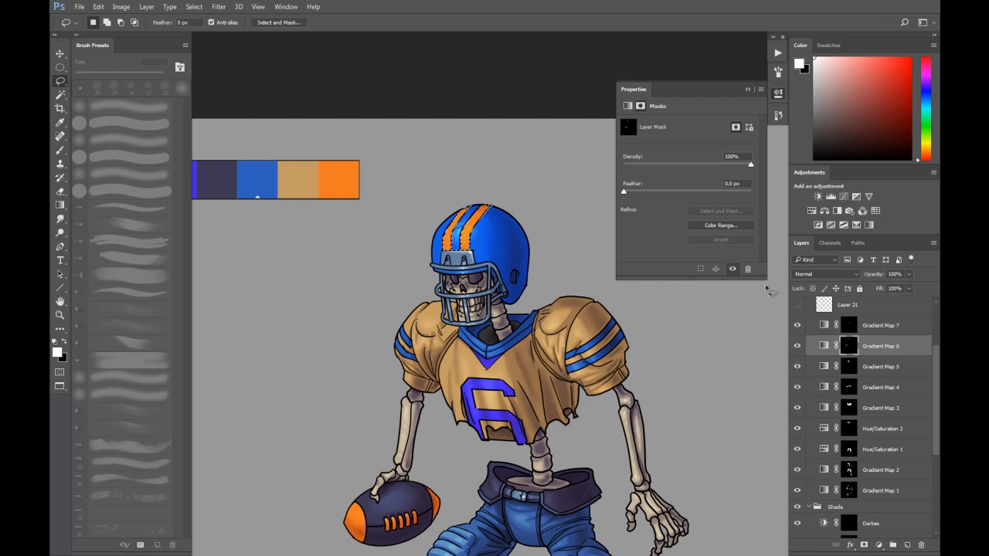
{"action": "key", "text": "ctrl+minus"}
{"action": "key", "text": "ctrl+minus"}
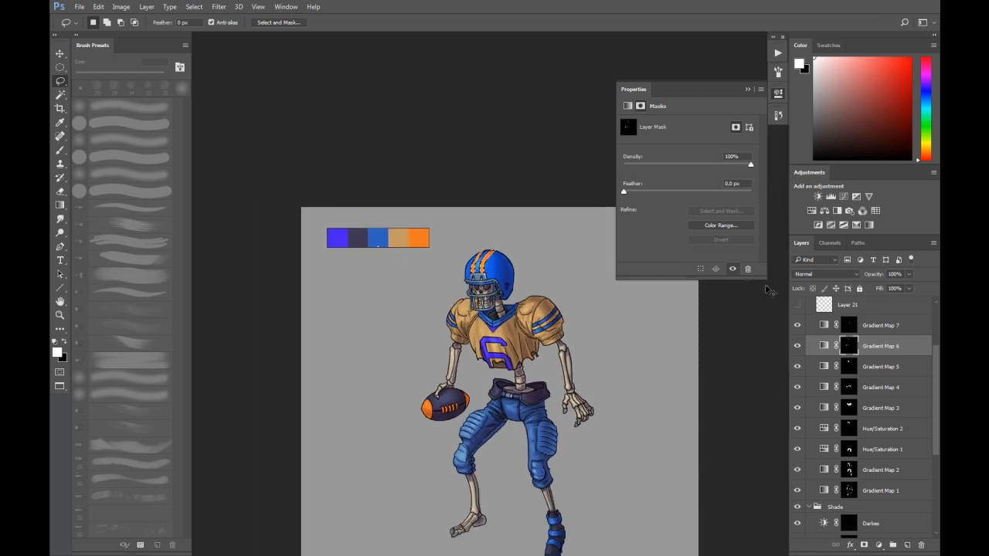
{"action": "key", "text": "ctrl+d"}
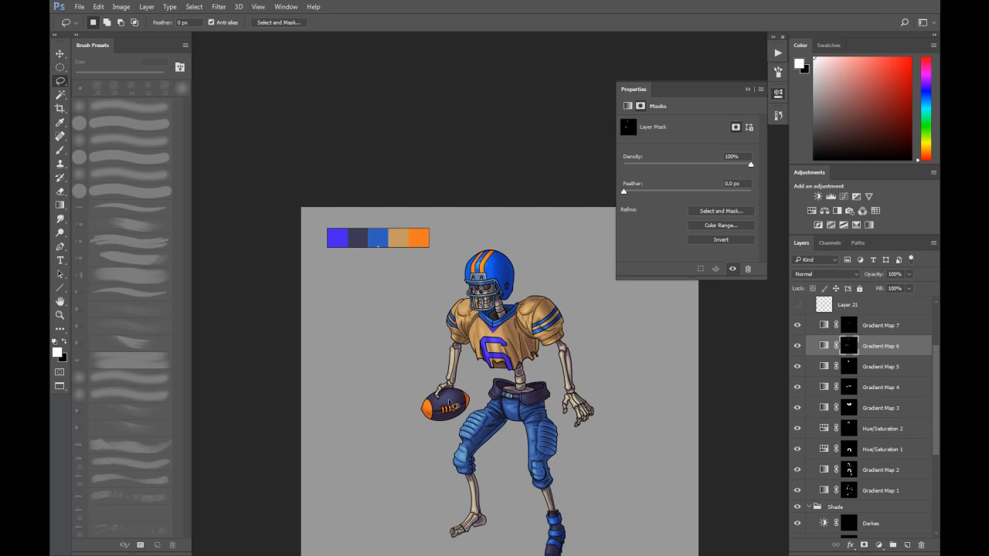
Step: Select the football's orange tips and laces and remove them from the Gradient Map 6 mask
{"action": "scroll", "coordinate": [438, 396], "scroll_direction": "up", "scroll_amount": 1}
{"action": "left_click_drag", "start_coordinate": [484, 408], "coordinate": [449, 382]}
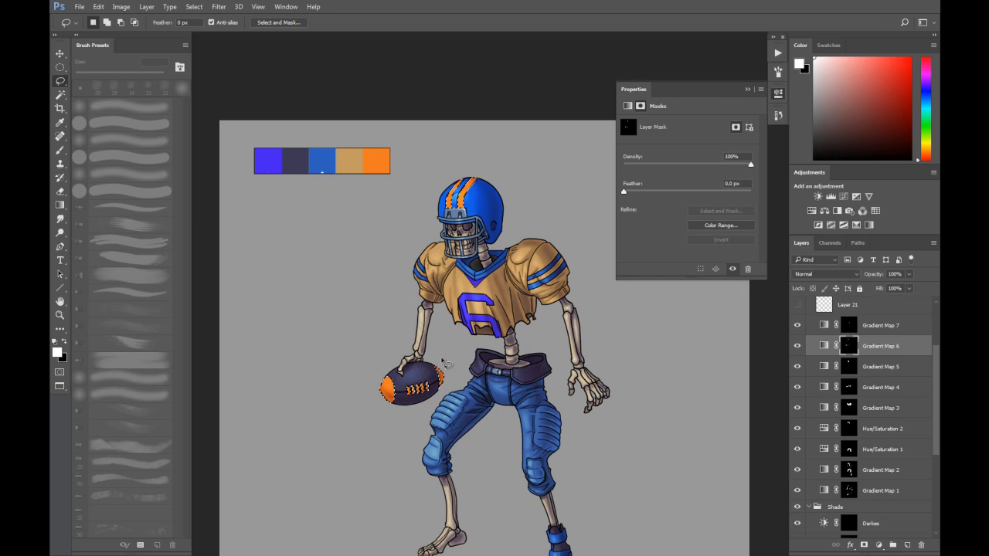
{"action": "mouse_move", "coordinate": [448, 354]}
{"action": "left_mouse_down"}
{"action": "mouse_move", "coordinate": [348, 375]}
{"action": "mouse_move", "coordinate": [430, 396]}
{"action": "left_mouse_up"}
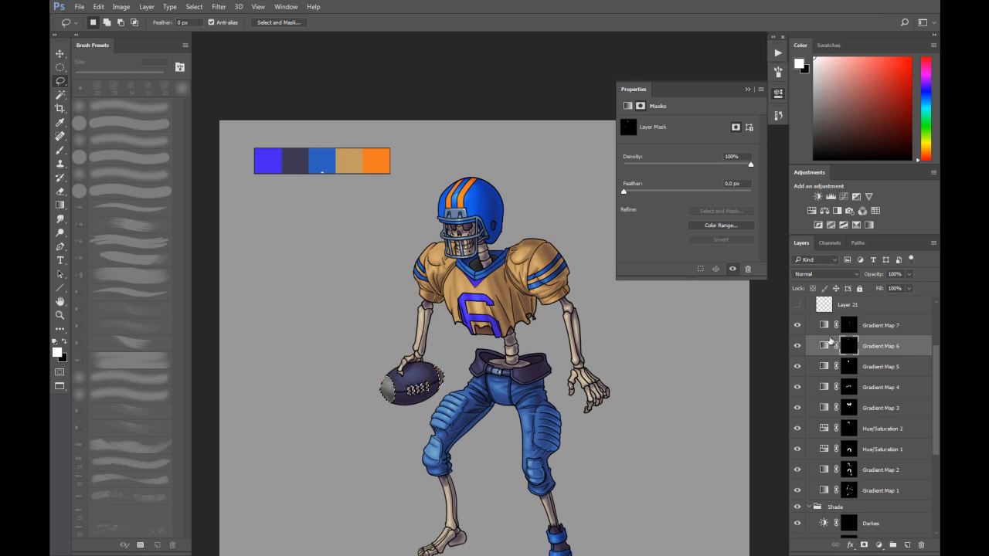
Step: Add the selected football tips and laces to the Gradient Map 4 mask so they take the ball's dark colour
{"action": "left_click", "coordinate": [799, 387]}
{"action": "left_click", "coordinate": [799, 387]}
{"action": "left_click", "coordinate": [825, 389]}
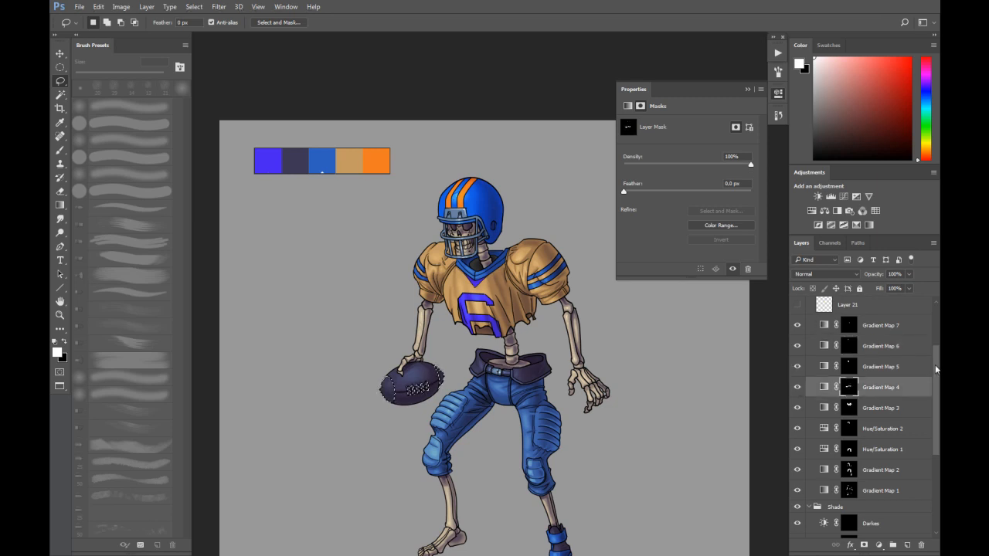
{"action": "scroll", "coordinate": [934, 371], "scroll_direction": "down", "scroll_amount": 5}
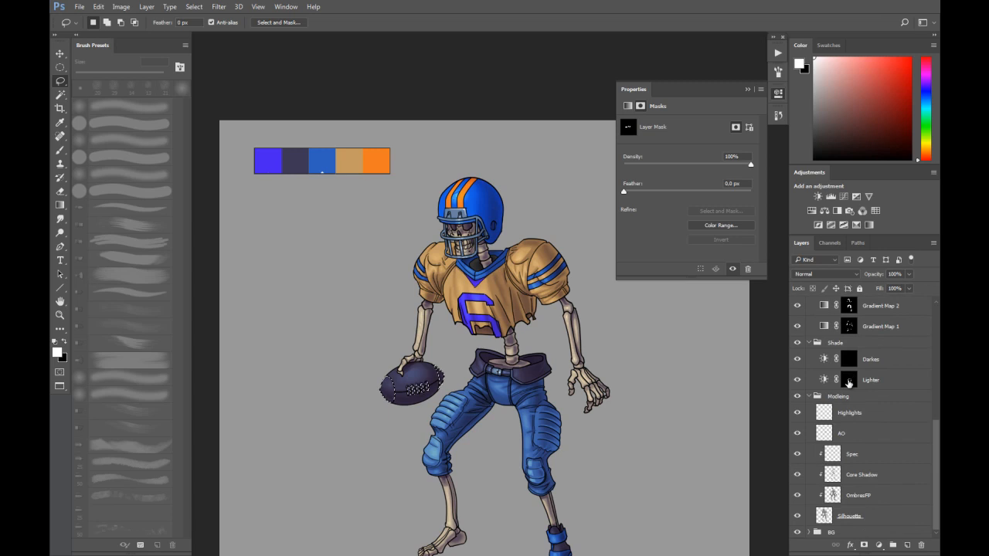
Step: Add a Brightness/Contrast layer above Lighter for the selected football tips and laces, with brightness 110 and contrast 33
{"action": "left_click", "coordinate": [849, 381]}
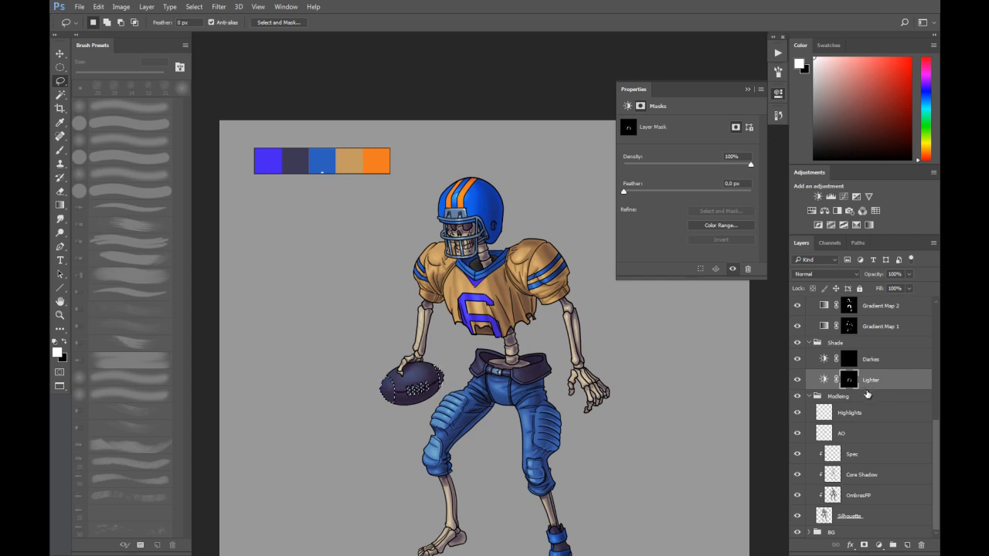
{"action": "left_click", "coordinate": [879, 545]}
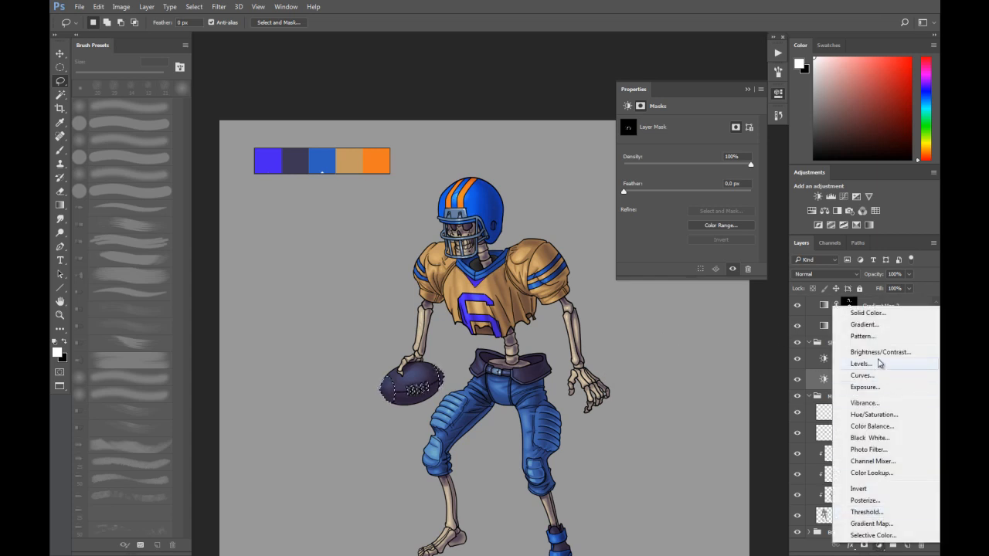
{"action": "left_click", "coordinate": [873, 354]}
{"action": "left_click_drag", "start_coordinate": [703, 149], "coordinate": [725, 151]}
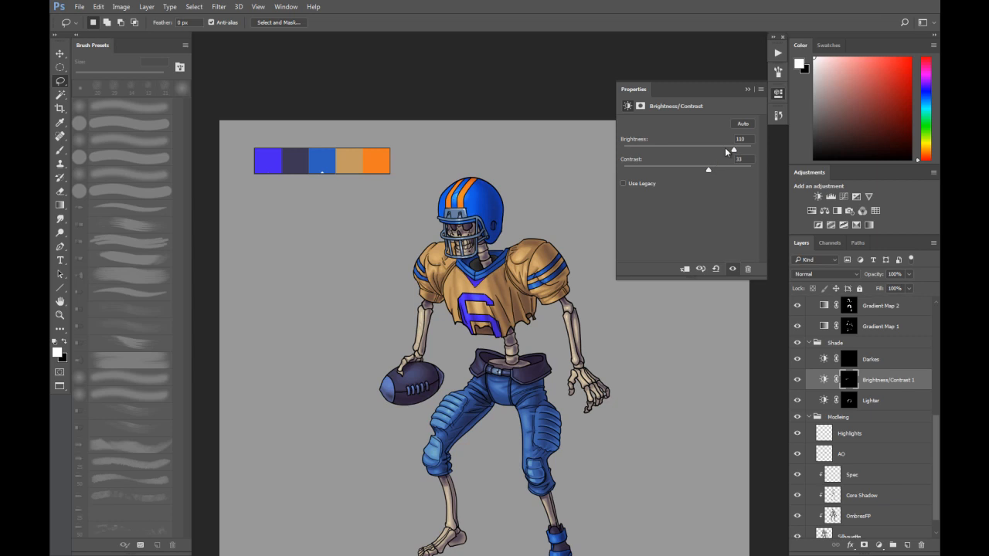
{"action": "left_click", "coordinate": [748, 90]}
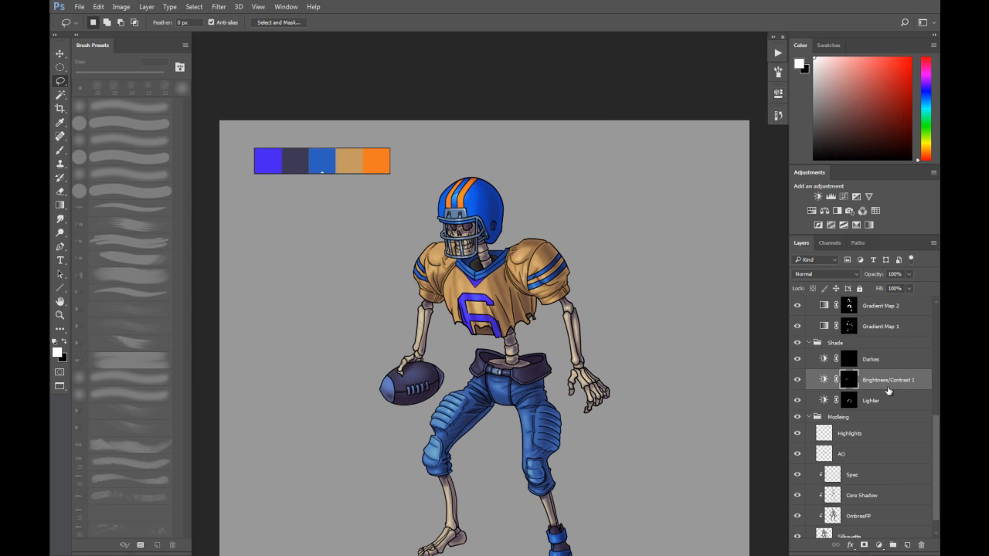
Step: Rename the new Brightness/Contrast adjustment layer as Light+
{"action": "double_click", "coordinate": [886, 388]}
{"action": "type", "text": "Light+"}
{"action": "key", "text": "Return"}
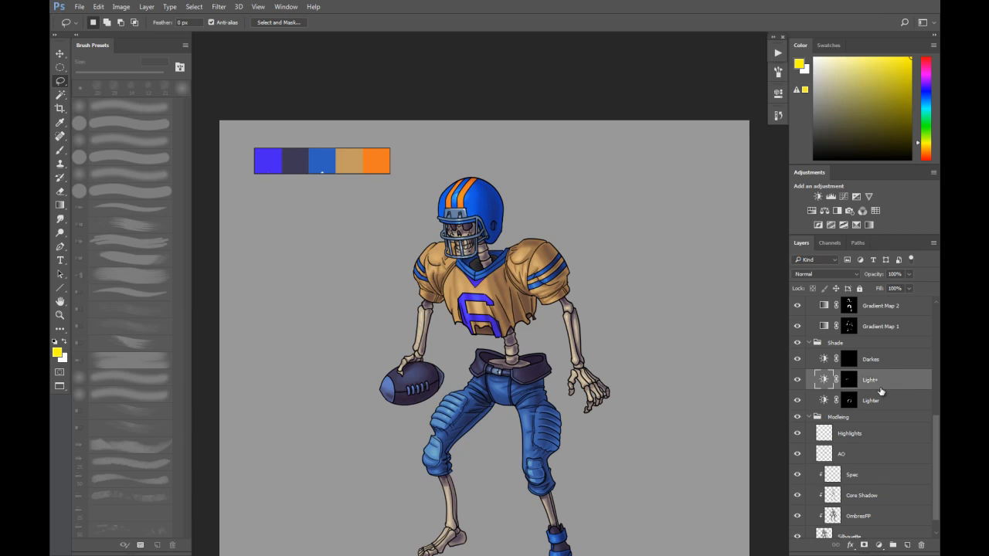
Step: Collapse the Colors and Shade groups and toggle their visibility to compare the illustration with and without each one
{"action": "key", "text": "ctrl+minus"}
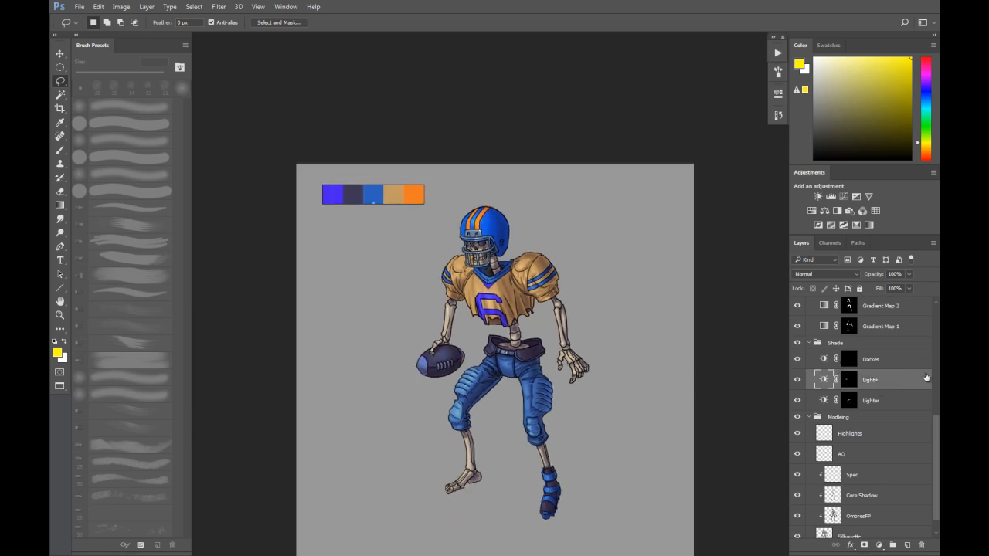
{"action": "left_click_drag", "start_coordinate": [936, 437], "coordinate": [932, 317]}
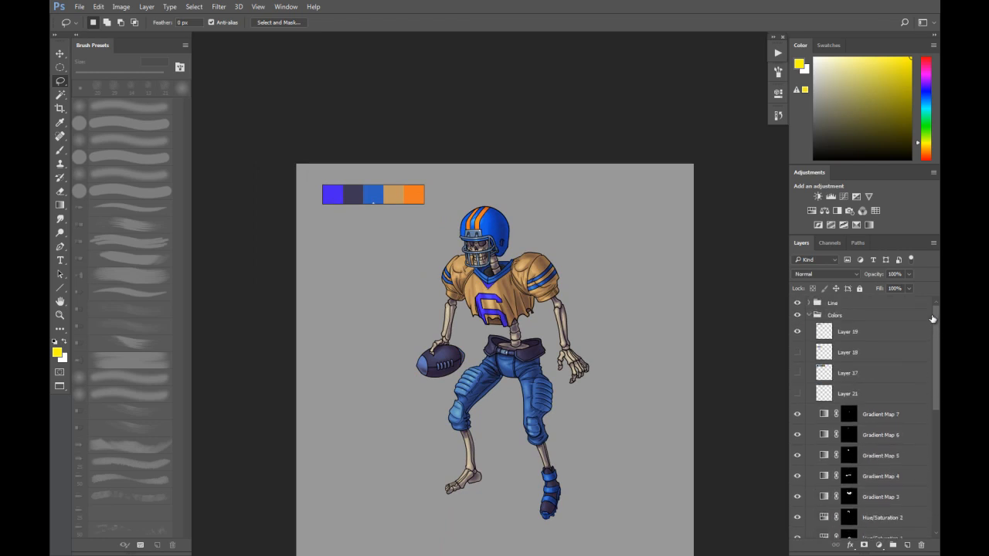
{"action": "left_click", "coordinate": [809, 316]}
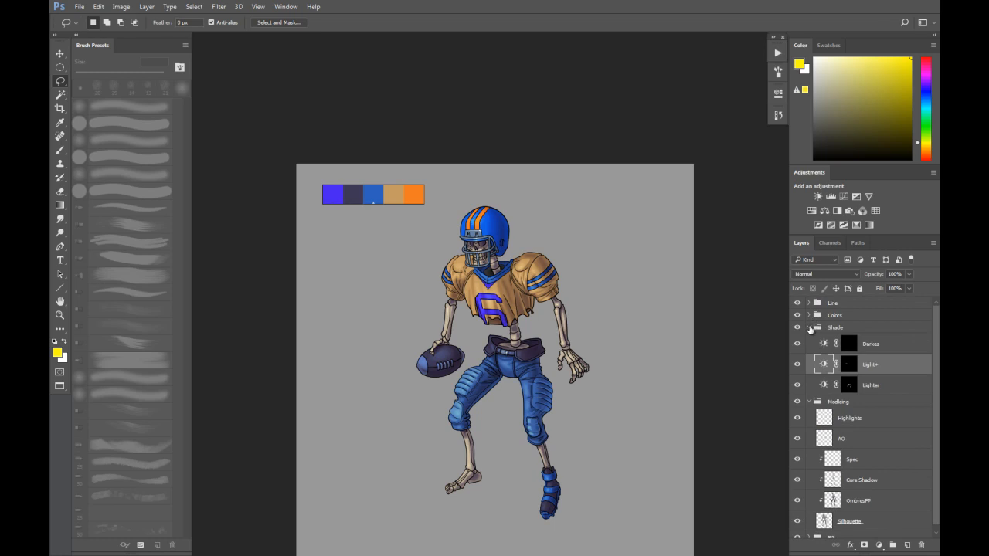
{"action": "left_click", "coordinate": [809, 328]}
{"action": "left_click", "coordinate": [797, 315]}
{"action": "left_click", "coordinate": [799, 328]}
{"action": "left_click", "coordinate": [798, 327]}
{"action": "left_click", "coordinate": [799, 328]}
{"action": "left_click", "coordinate": [799, 327]}
{"action": "left_click", "coordinate": [799, 328]}
{"action": "left_click", "coordinate": [799, 328]}
{"action": "left_click", "coordinate": [799, 327]}
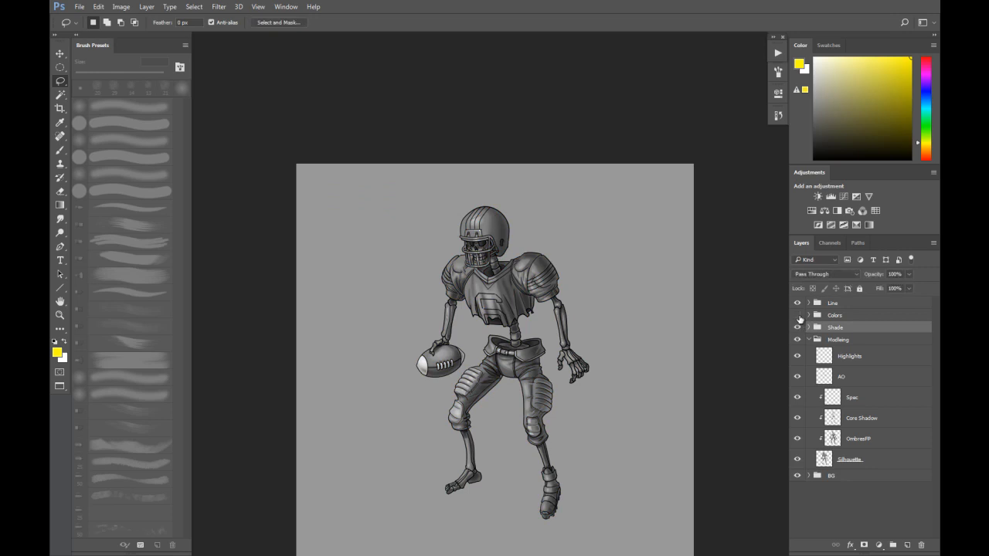
{"action": "left_click", "coordinate": [798, 316]}
{"action": "left_click", "coordinate": [798, 316]}
{"action": "left_click", "coordinate": [798, 316]}
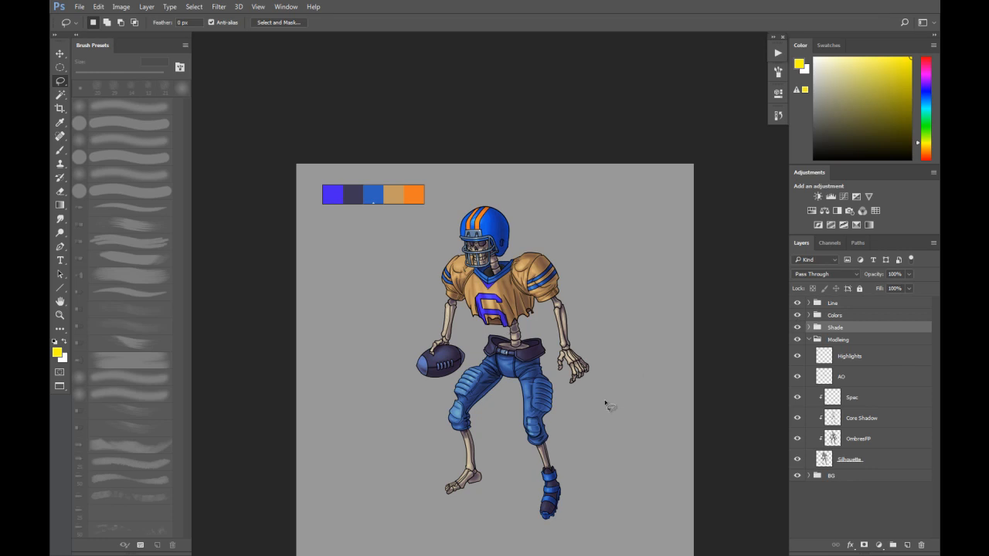
Step: Expand the Shade group and rename the Darkes adjustment layer as Darker
{"action": "left_click", "coordinate": [809, 328]}
{"action": "left_click", "coordinate": [847, 348]}
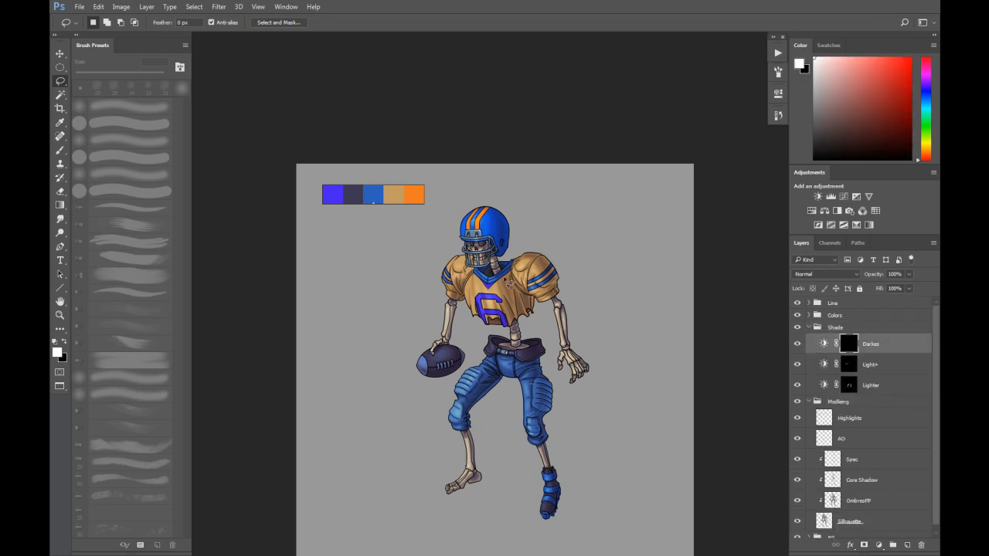
{"action": "double_click", "coordinate": [878, 349]}
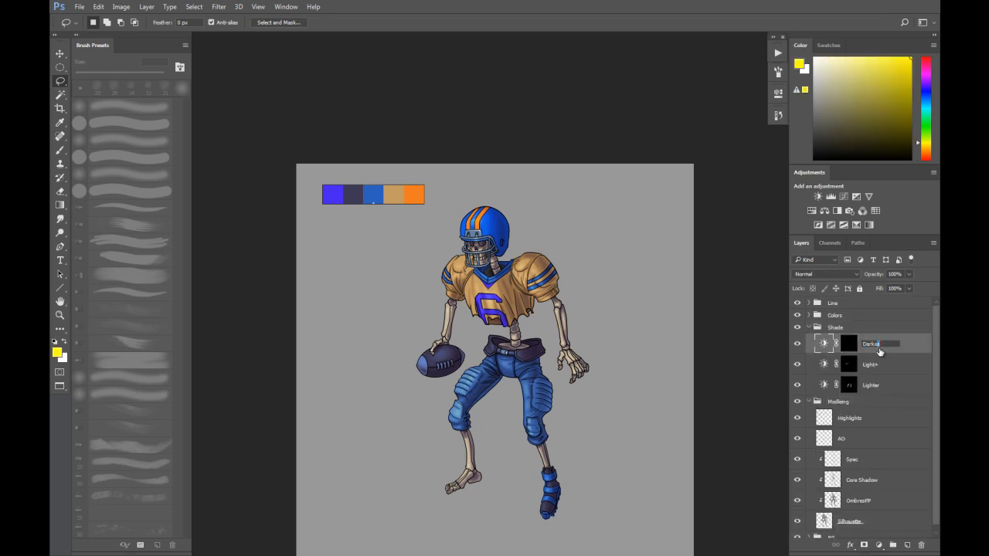
{"action": "key", "text": "Return"}
Step: Lasso loose selections around the lower cuffs of both jersey sleeves
{"action": "left_click", "coordinate": [473, 286], "text": "ctrl"}
{"action": "left_click", "coordinate": [473, 287], "text": "ctrl"}
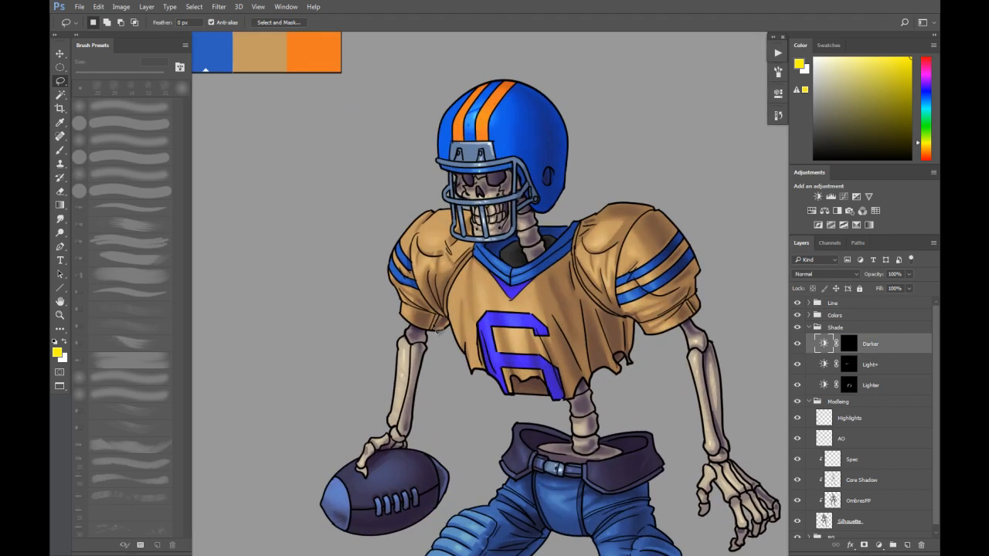
{"action": "mouse_move", "coordinate": [391, 309]}
{"action": "left_mouse_down"}
{"action": "mouse_move", "coordinate": [454, 325]}
{"action": "mouse_move", "coordinate": [447, 345]}
{"action": "left_mouse_up"}
{"action": "mouse_move", "coordinate": [658, 331]}
{"action": "left_mouse_down"}
{"action": "mouse_move", "coordinate": [643, 344]}
{"action": "mouse_move", "coordinate": [640, 329]}
{"action": "mouse_move", "coordinate": [715, 298]}
{"action": "mouse_move", "coordinate": [709, 329]}
{"action": "left_mouse_up"}
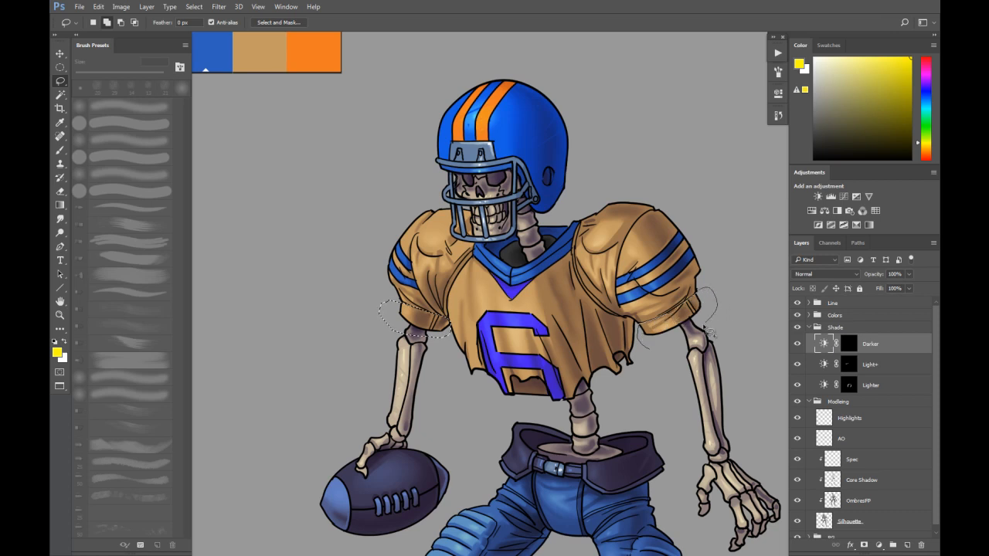
{"action": "left_click_drag", "start_coordinate": [667, 355], "coordinate": [663, 353]}
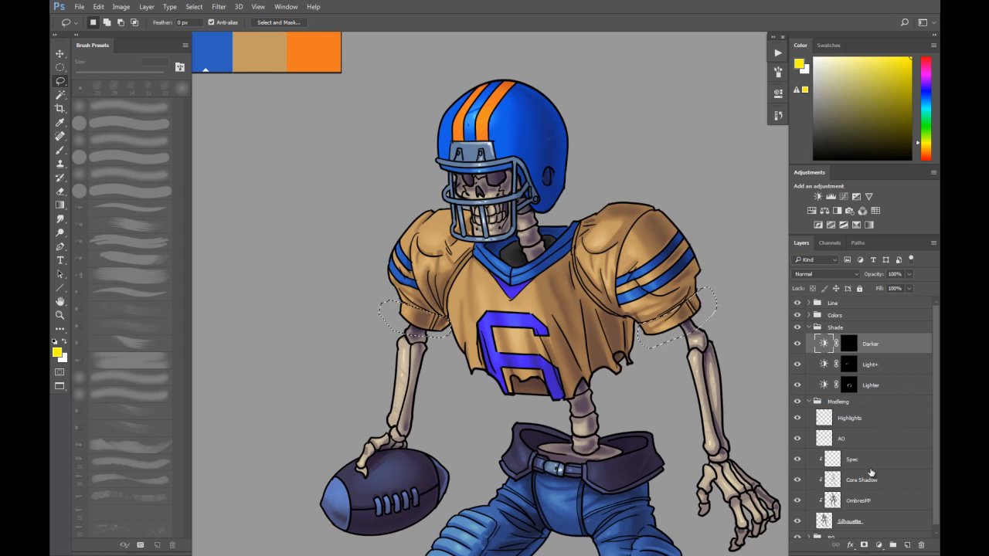
Step: Limit the selection to the sleeve cuffs inside the silhouette without the bones, fill it white in the Darker mask, then deselect
{"action": "left_click", "coordinate": [825, 523], "text": "ctrl+alt+shift"}
{"action": "left_click", "coordinate": [809, 316]}
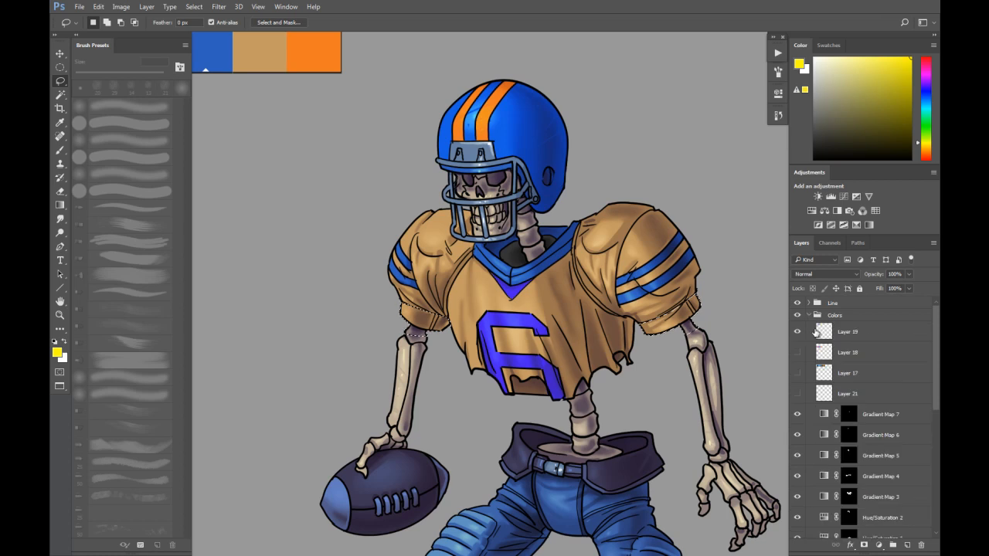
{"action": "scroll", "coordinate": [863, 469], "scroll_direction": "down", "scroll_amount": 3}
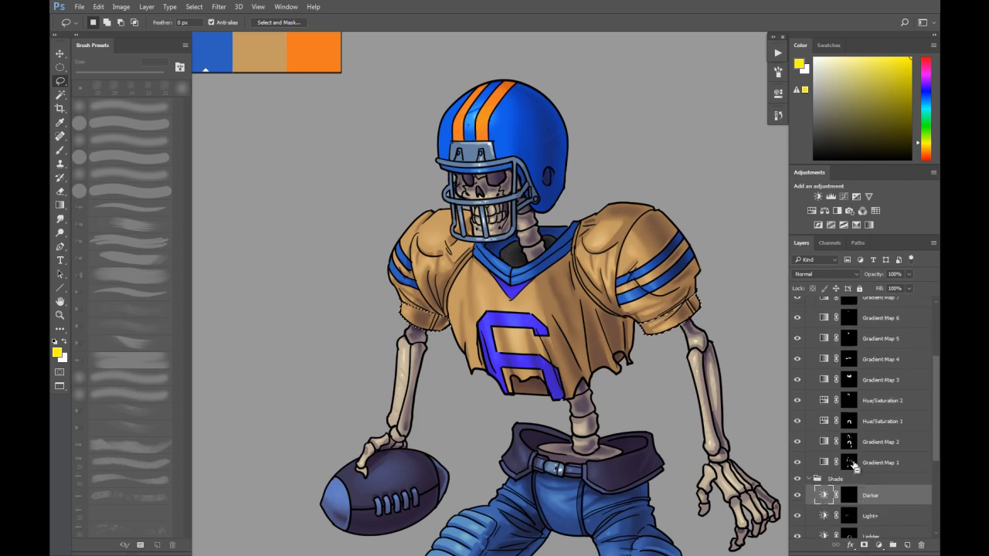
{"action": "key", "text": "d"}
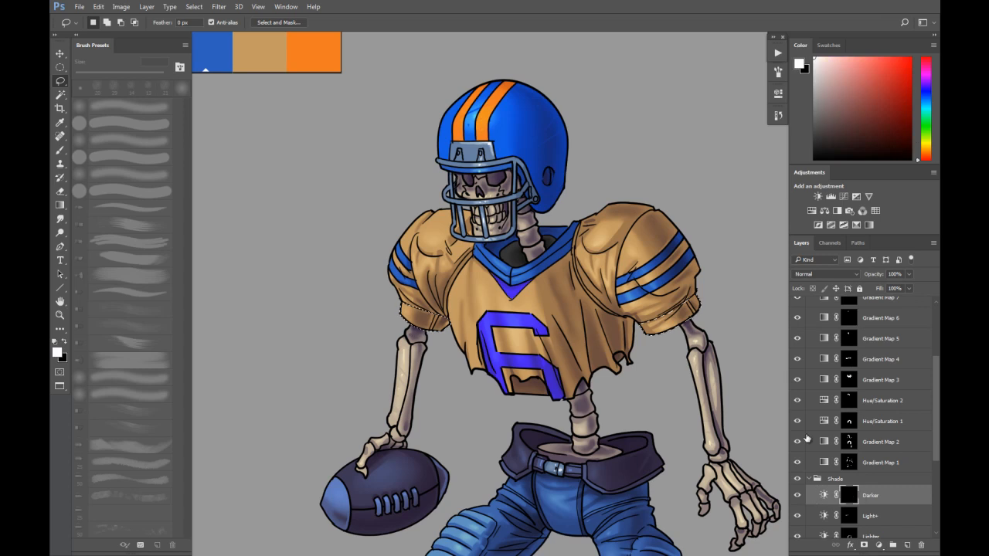
{"action": "key", "text": "ctrl+d"}
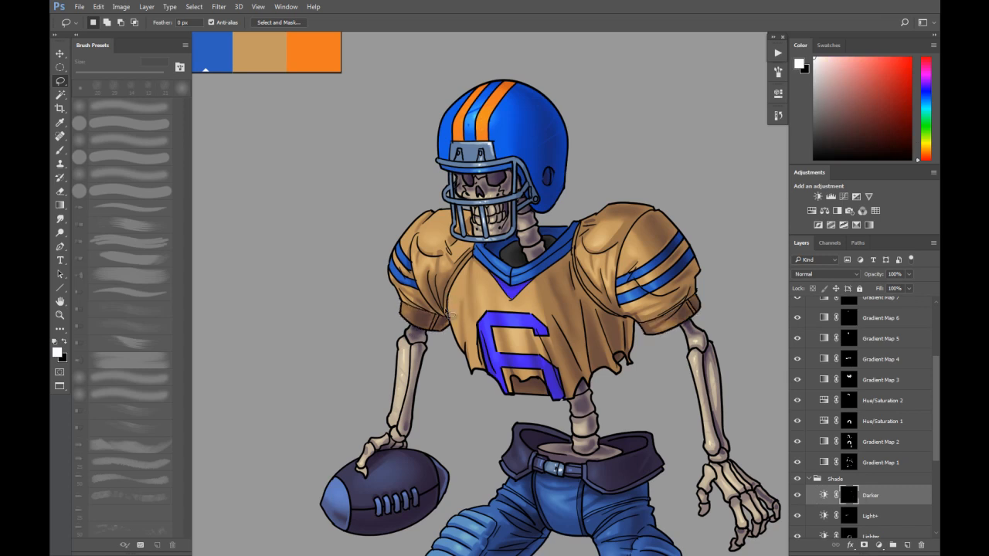
Step: Lasso thin shadow shapes along both armhole seams of the jersey and darken them through the Darker mask
{"action": "mouse_move", "coordinate": [452, 287]}
{"action": "left_mouse_down"}
{"action": "mouse_move", "coordinate": [478, 255]}
{"action": "mouse_move", "coordinate": [449, 296]}
{"action": "left_mouse_up"}
{"action": "left_click_drag", "start_coordinate": [454, 324], "coordinate": [454, 324]}
{"action": "mouse_move", "coordinate": [577, 230]}
{"action": "left_mouse_down"}
{"action": "mouse_move", "coordinate": [582, 274]}
{"action": "mouse_move", "coordinate": [624, 320]}
{"action": "mouse_move", "coordinate": [593, 298]}
{"action": "mouse_move", "coordinate": [579, 264]}
{"action": "left_mouse_up"}
{"action": "left_click_drag", "start_coordinate": [578, 251], "coordinate": [597, 226]}
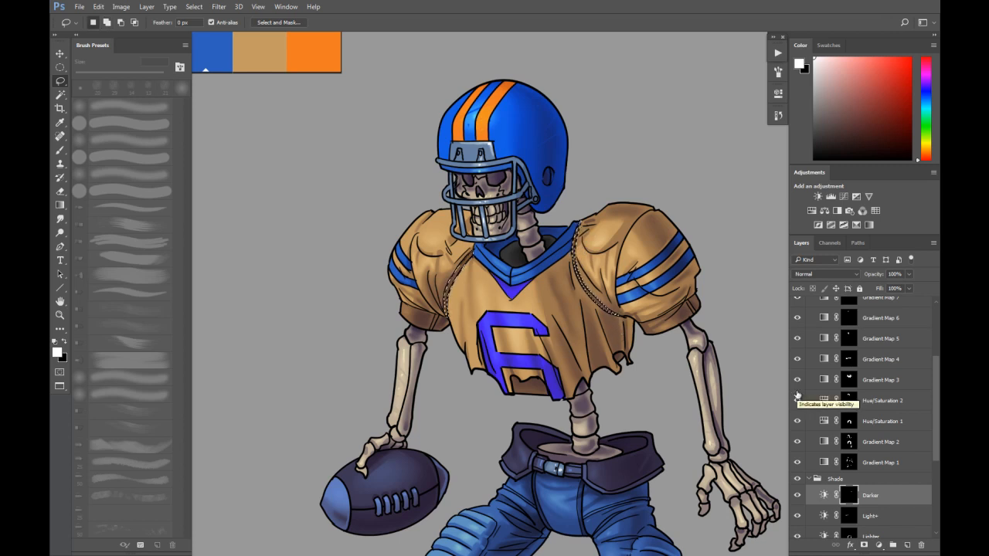
{"action": "key", "text": "ctrl+minus"}
{"action": "key", "text": "ctrl+minus"}
{"action": "key", "text": "ctrl+minus"}
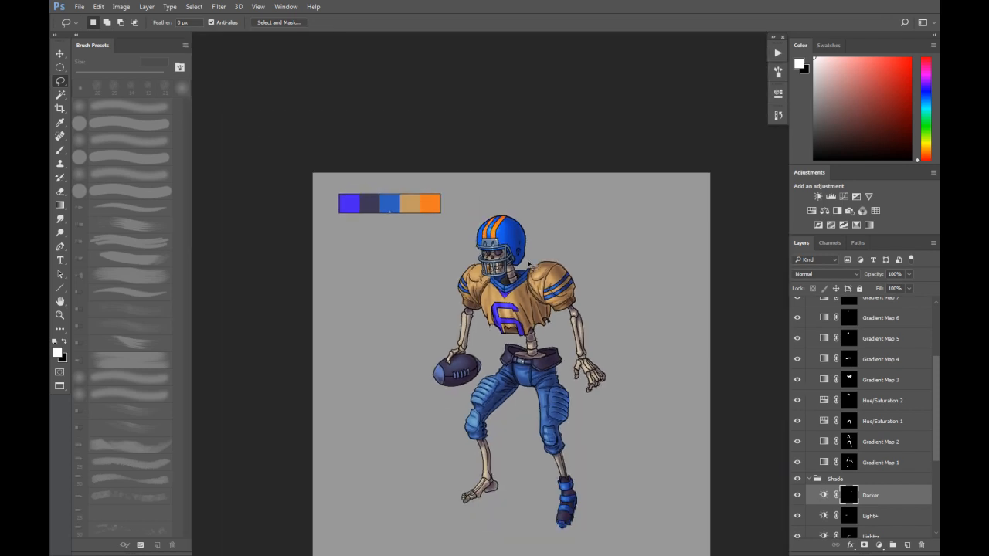
Step: Hide the palette swatches on Layer 19 in the Colors group and collapse the group
{"action": "left_click_drag", "start_coordinate": [561, 309], "coordinate": [557, 294]}
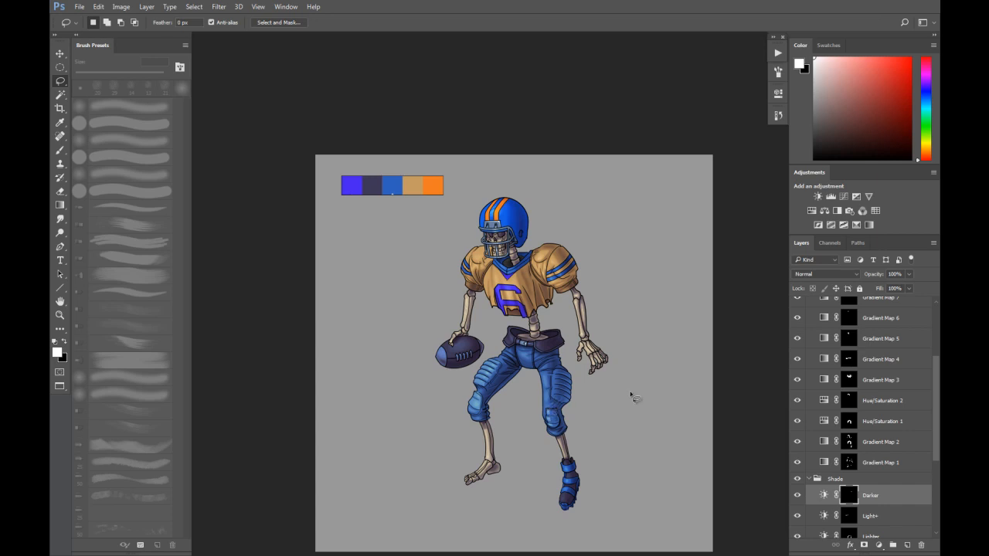
{"action": "left_click_drag", "start_coordinate": [624, 431], "coordinate": [585, 426]}
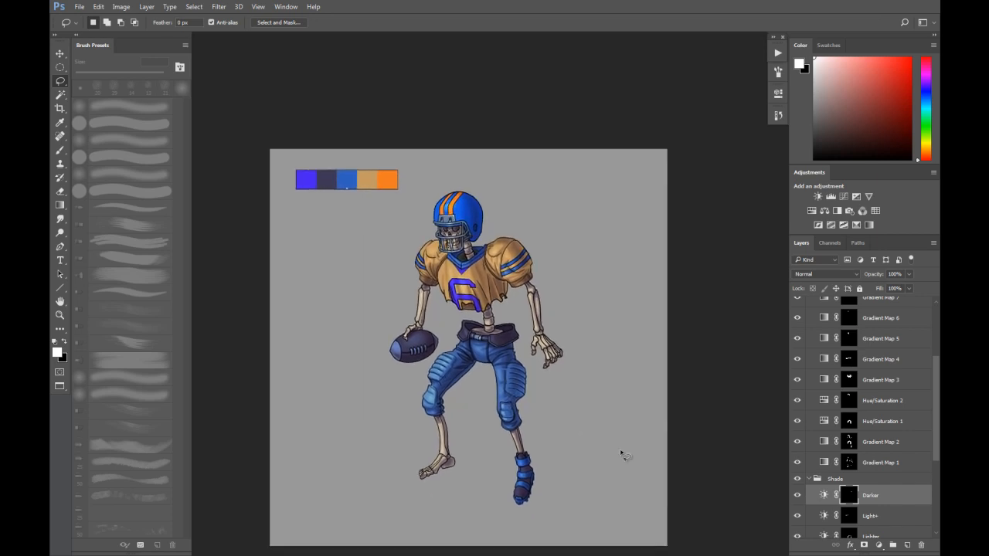
{"action": "left_click_drag", "start_coordinate": [937, 367], "coordinate": [938, 317]}
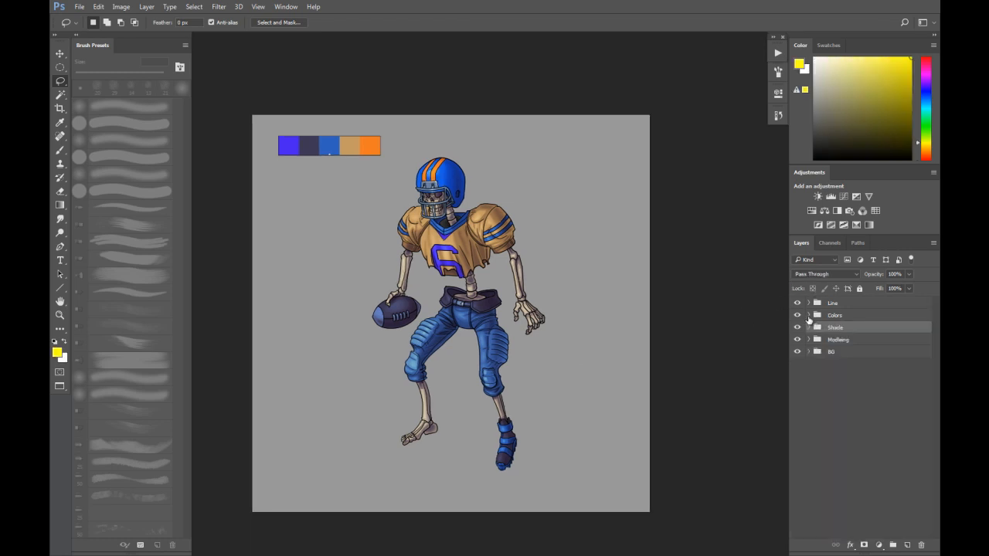
{"action": "left_click", "coordinate": [809, 317]}
{"action": "left_click", "coordinate": [797, 334]}
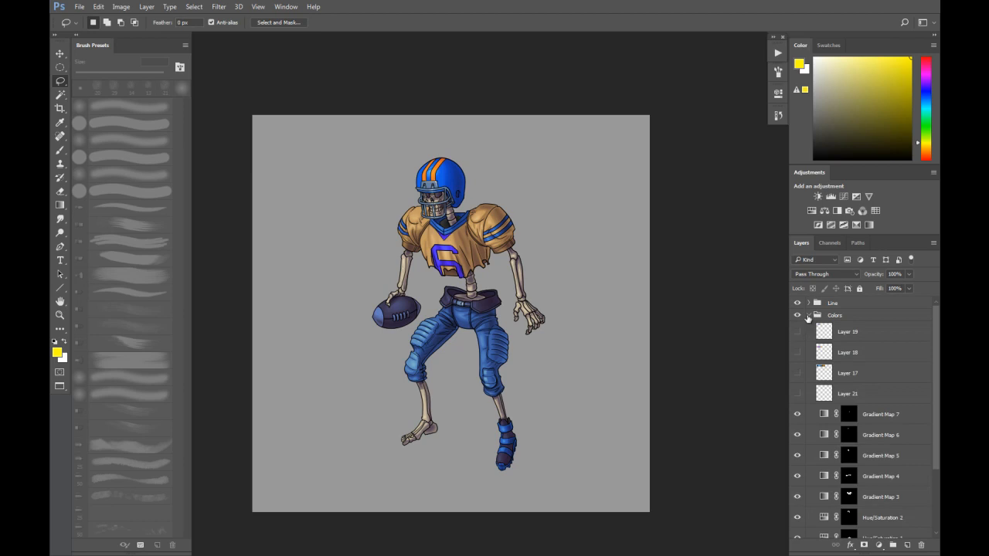
{"action": "left_click", "coordinate": [809, 318]}
Step: Select the BG layer inside the BG group and fill it with a muted purple
{"action": "left_click", "coordinate": [819, 351]}
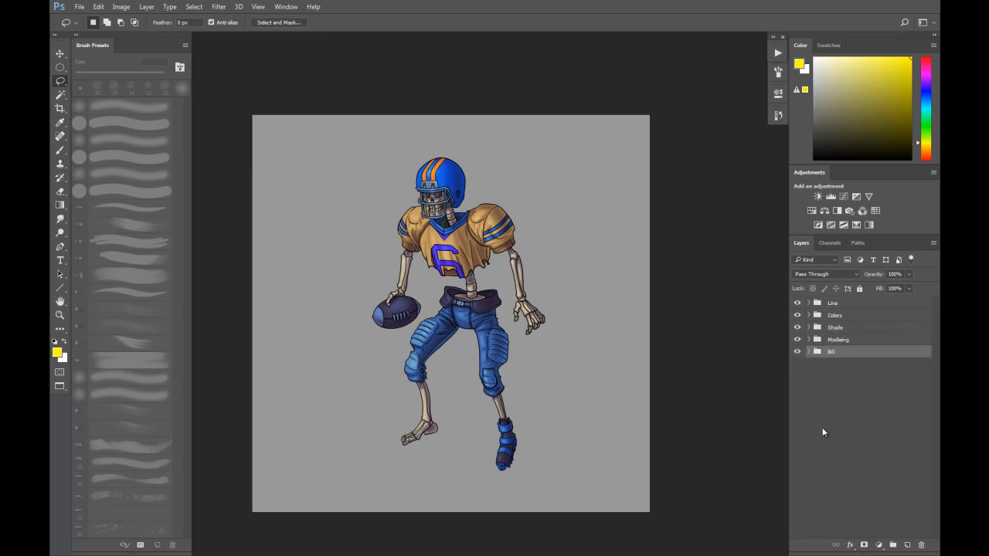
{"action": "left_click", "coordinate": [809, 354]}
{"action": "left_click", "coordinate": [809, 369]}
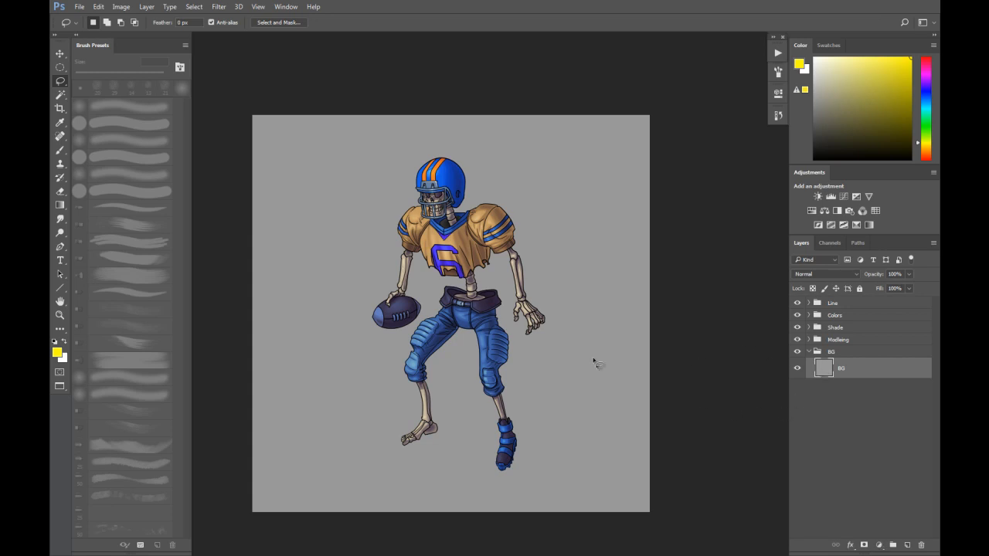
{"action": "left_click", "coordinate": [932, 97]}
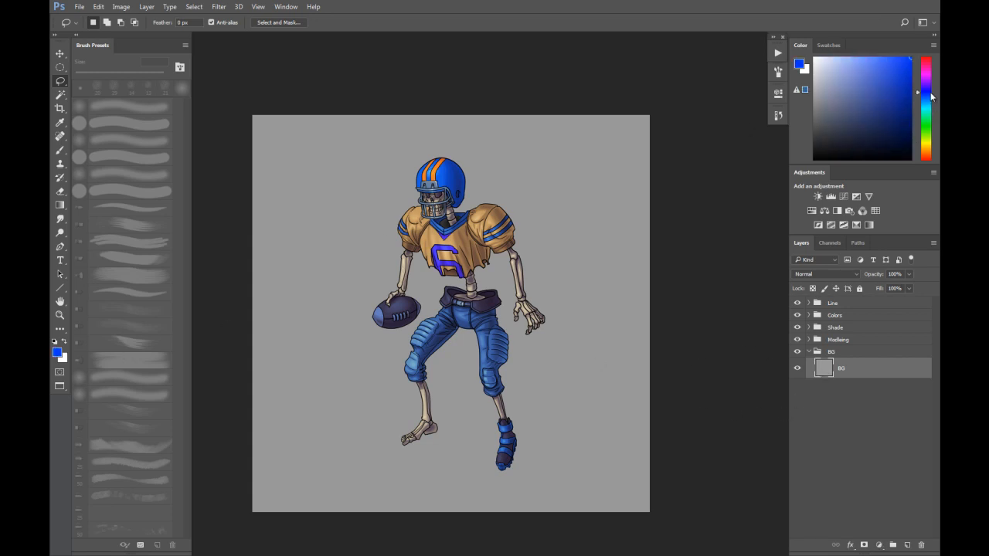
{"action": "left_click_drag", "start_coordinate": [930, 97], "coordinate": [931, 81]}
{"action": "left_click", "coordinate": [857, 98]}
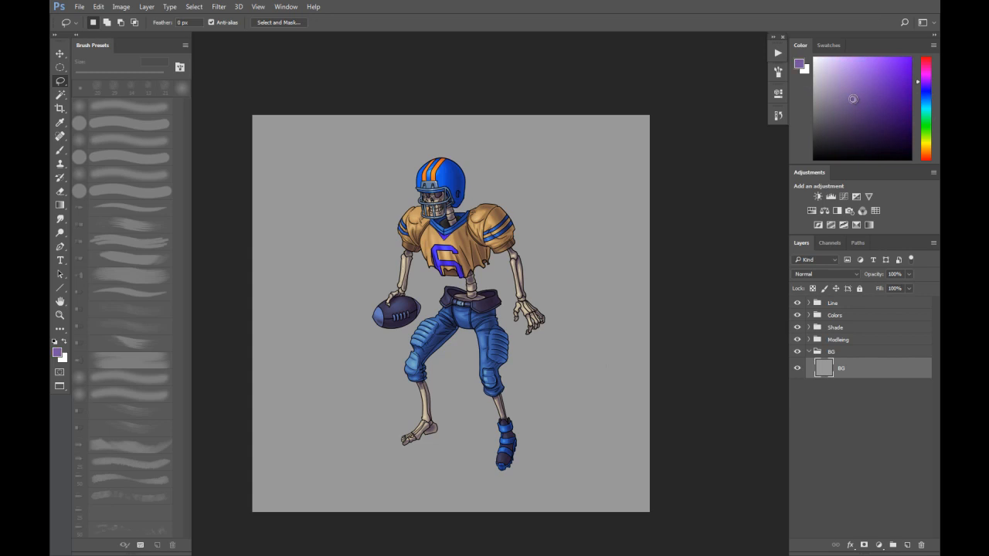
{"action": "key", "text": "alt+BackSpace"}
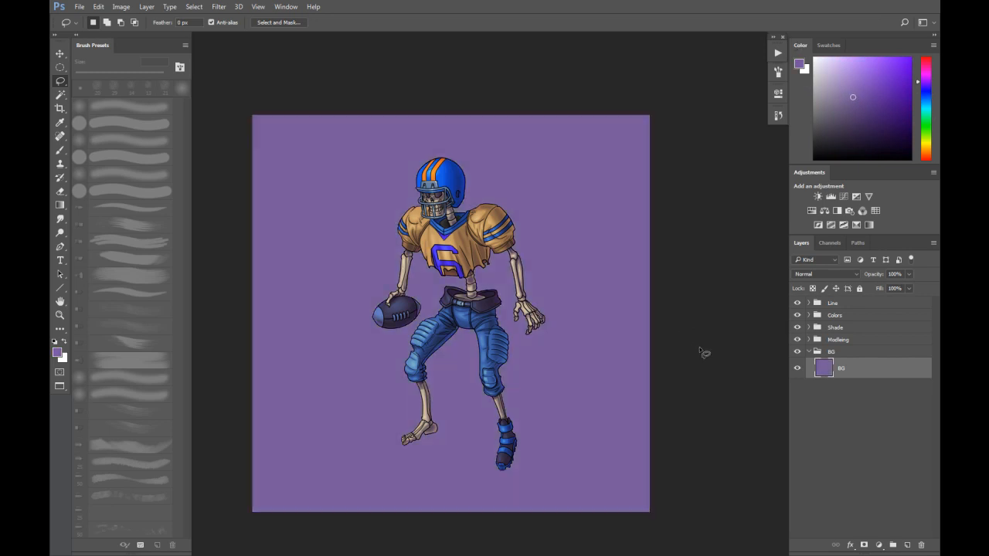
Step: Apply Hue/Saturation to the BG layer with hue +180, saturation -49 and lightness -16
{"action": "key", "text": "ctrl+u"}
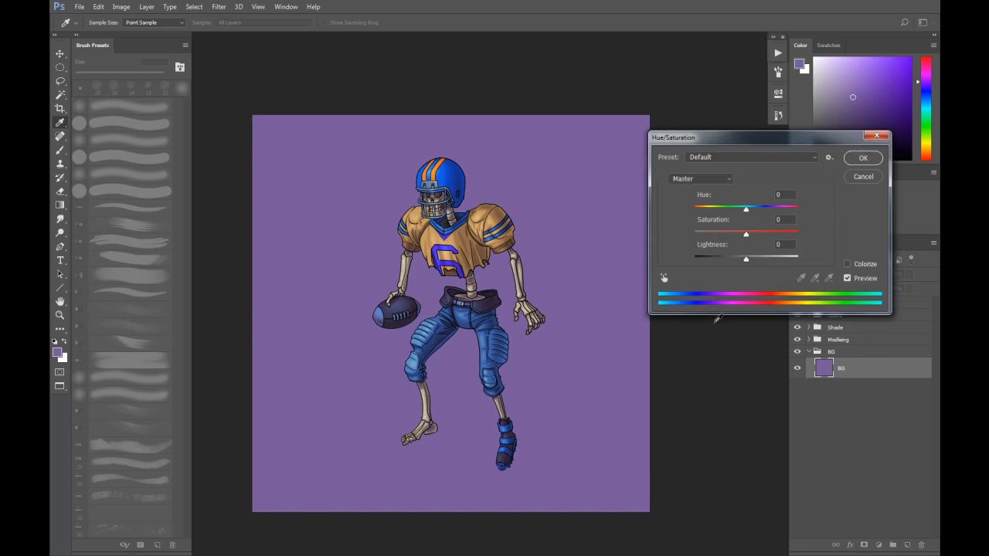
{"action": "left_click_drag", "start_coordinate": [746, 241], "coordinate": [726, 238]}
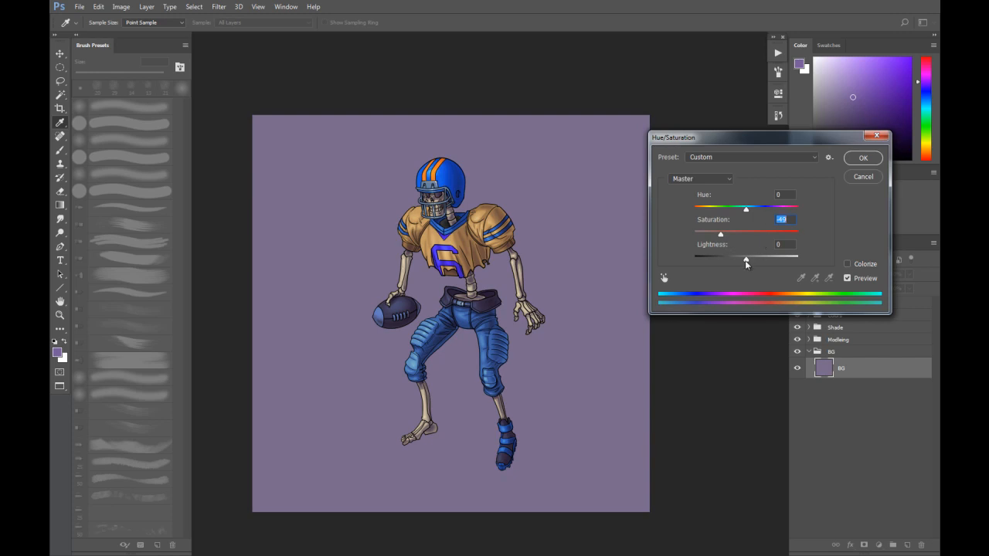
{"action": "left_click_drag", "start_coordinate": [746, 264], "coordinate": [740, 265]}
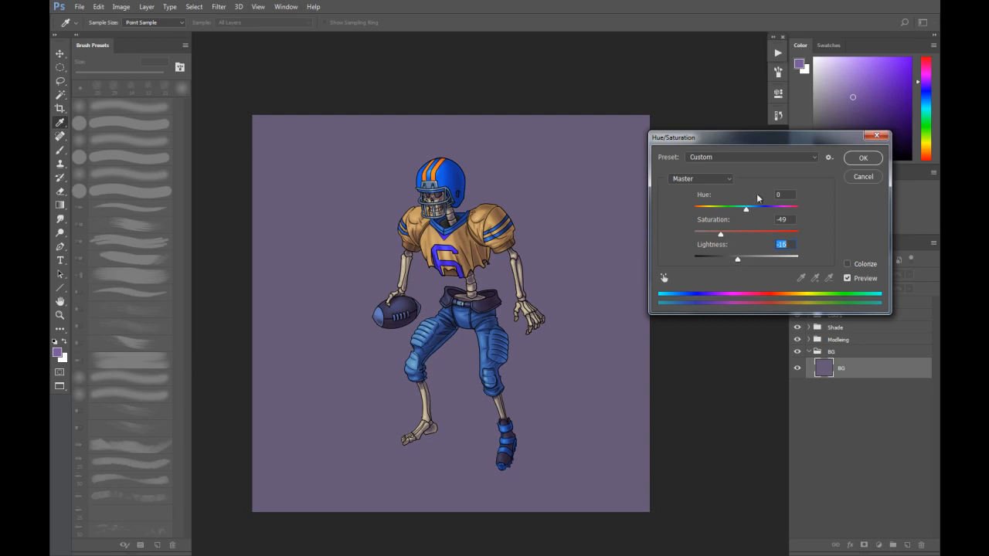
{"action": "left_click_drag", "start_coordinate": [747, 208], "coordinate": [827, 204]}
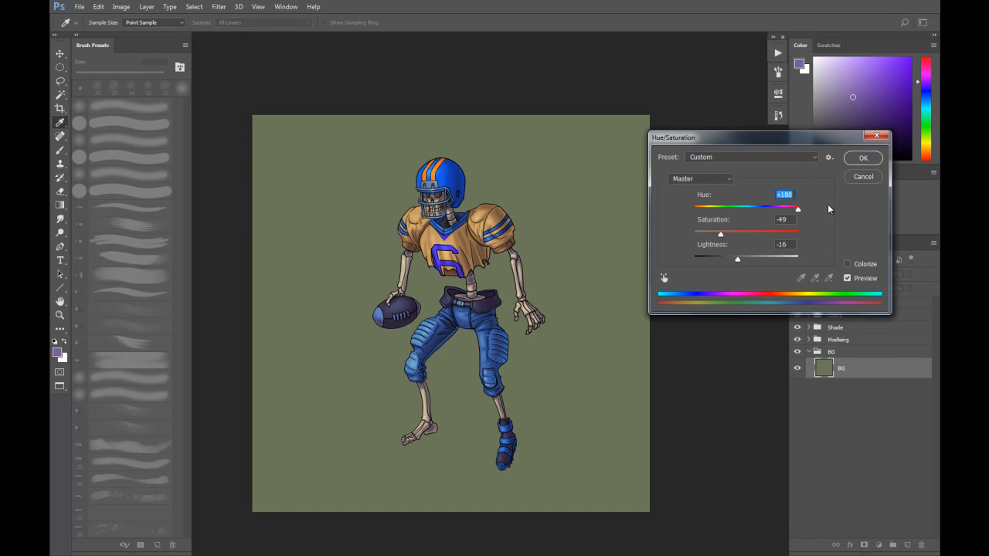
{"action": "left_click", "coordinate": [862, 160]}
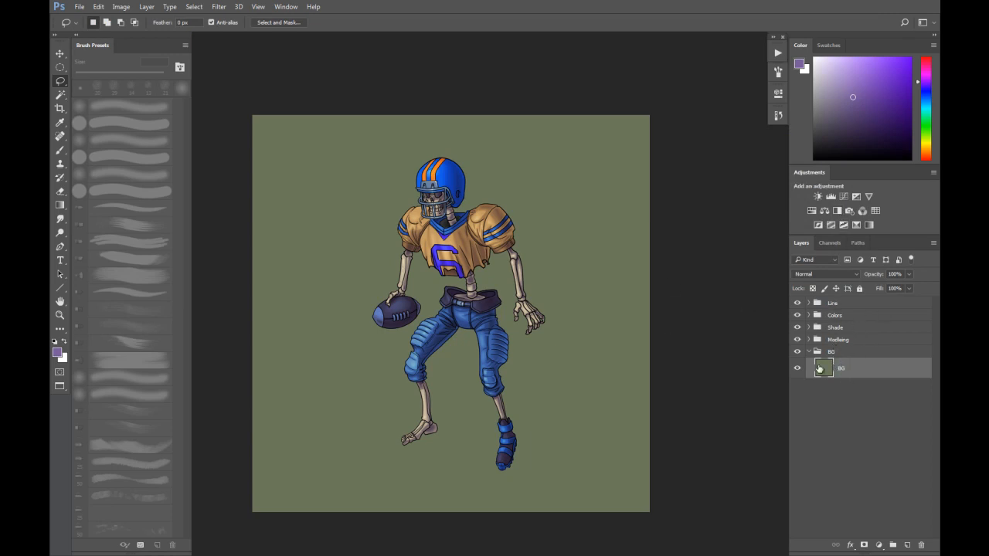
Step: Add a layer named Gradient above the BG layer in the BG group
{"action": "left_click", "coordinate": [909, 547]}
{"action": "double_click", "coordinate": [847, 368]}
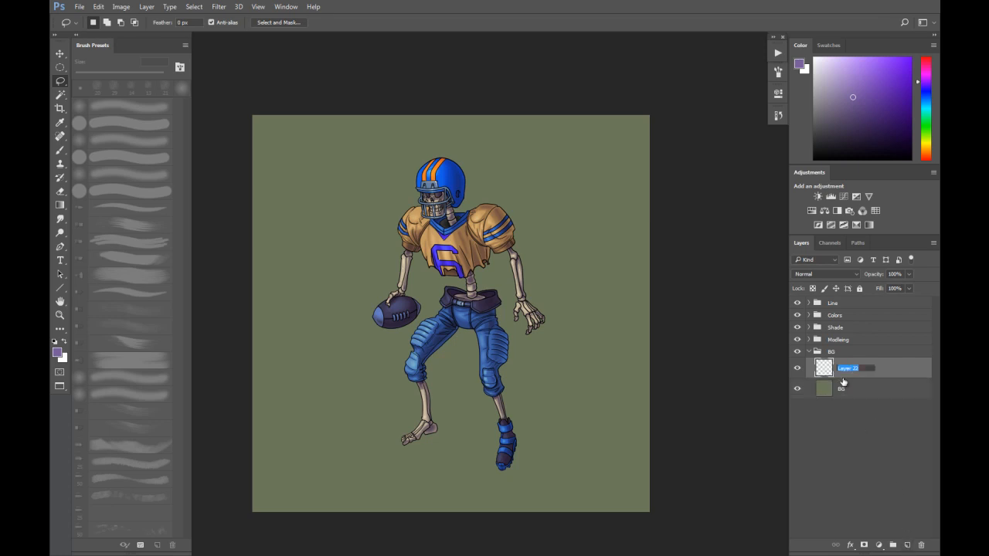
{"action": "type", "text": "Gradient"}
{"action": "key", "text": "Return"}
Step: Sample the background green, set the Gradient layer to Multiply and draw a linear gradient fading downward from the canvas top
{"action": "key", "text": "b"}
{"action": "left_click", "coordinate": [598, 407], "text": "alt"}
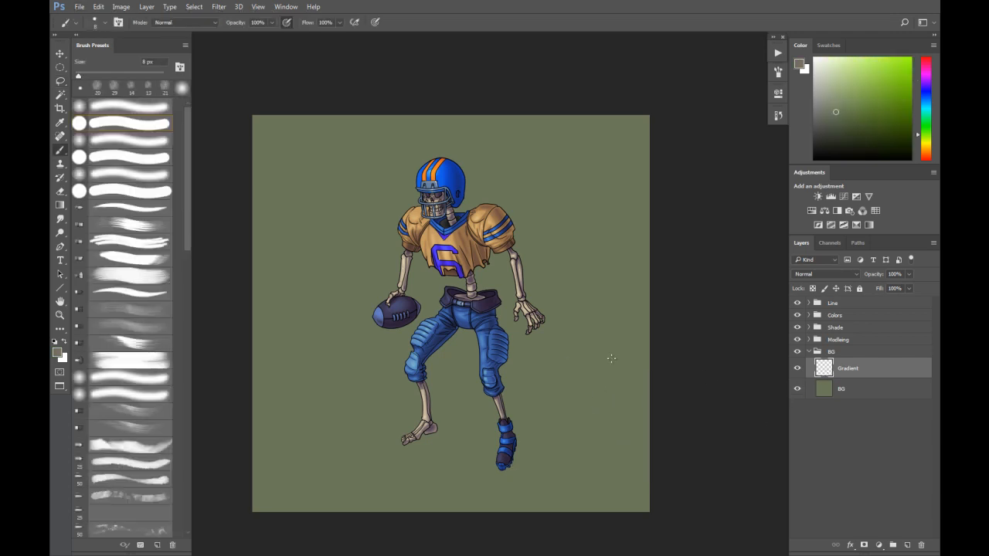
{"action": "left_click", "coordinate": [59, 206]}
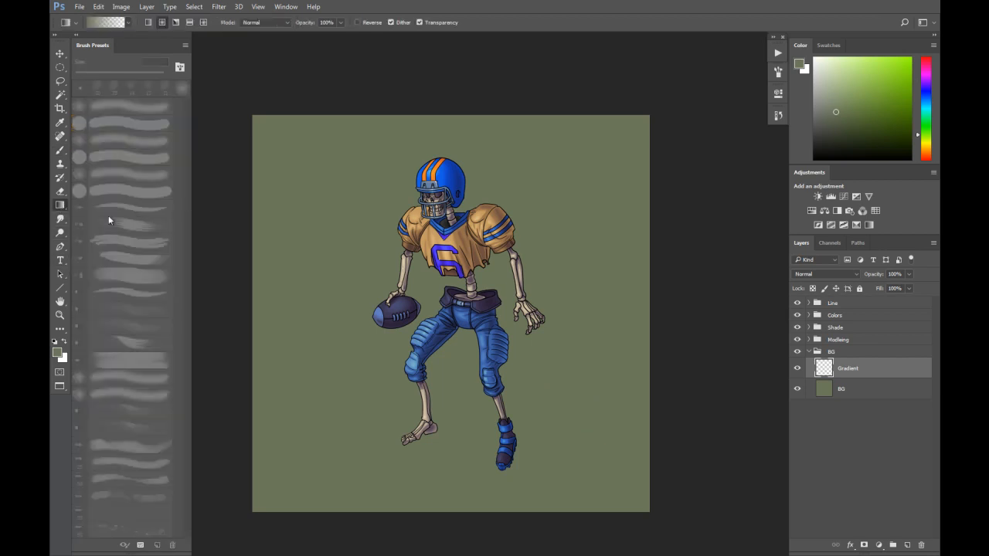
{"action": "left_click", "coordinate": [821, 272]}
{"action": "left_click", "coordinate": [813, 313]}
{"action": "left_click_drag", "start_coordinate": [392, 126], "coordinate": [393, 400]}
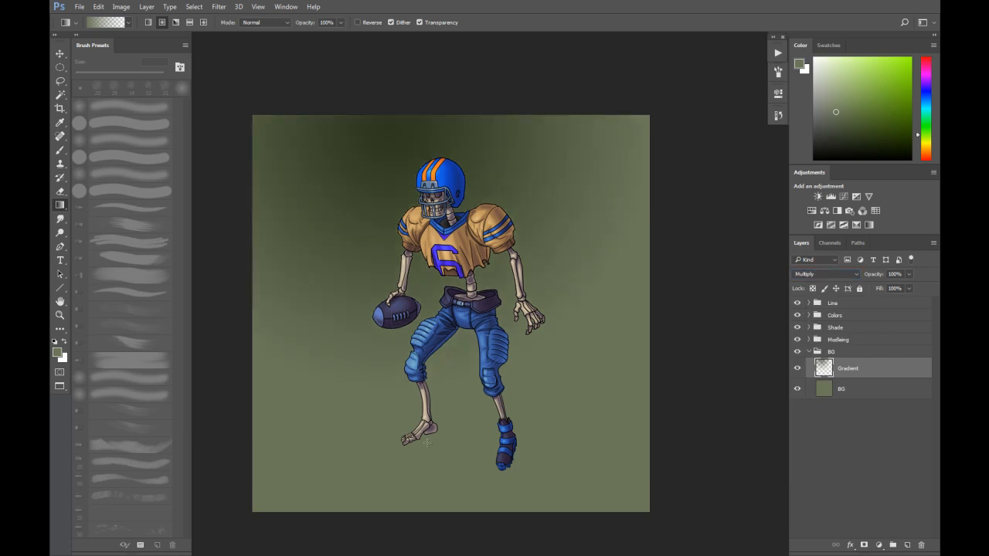
{"action": "left_click", "coordinate": [149, 23]}
{"action": "key", "text": "ctrl+z"}
{"action": "left_click_drag", "start_coordinate": [460, 123], "coordinate": [459, 363]}
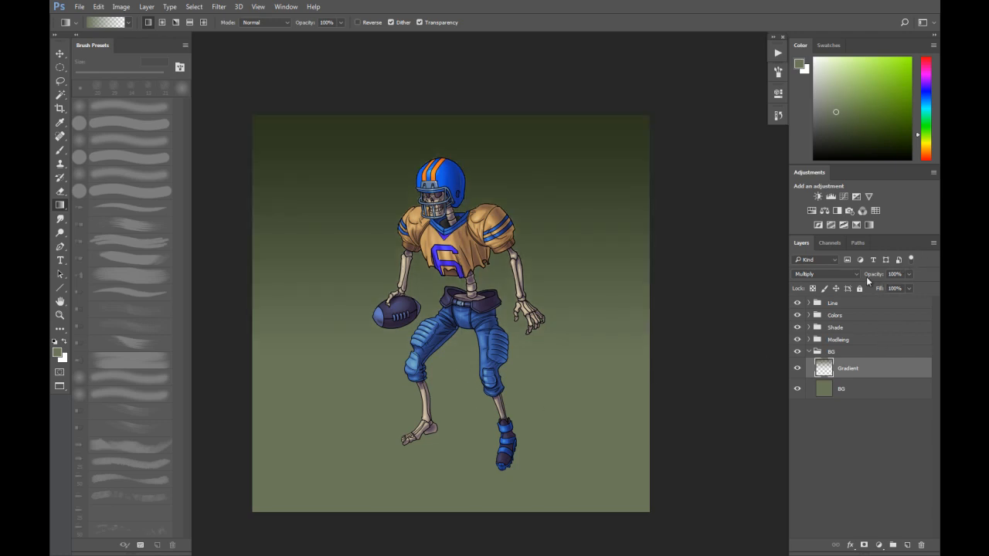
Step: Lower the Gradient layer's opacity to 41% and compare the background with the layer hidden and shown
{"action": "left_click", "coordinate": [911, 274]}
{"action": "left_click_drag", "start_coordinate": [910, 287], "coordinate": [880, 287]}
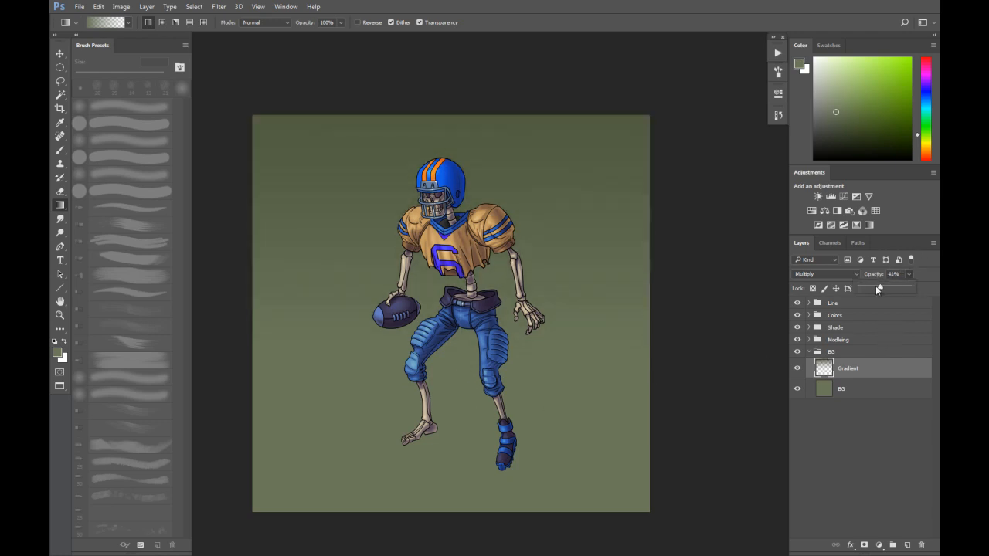
{"action": "left_click", "coordinate": [798, 370]}
{"action": "left_click", "coordinate": [798, 370]}
{"action": "left_click_drag", "start_coordinate": [526, 135], "coordinate": [533, 463]}
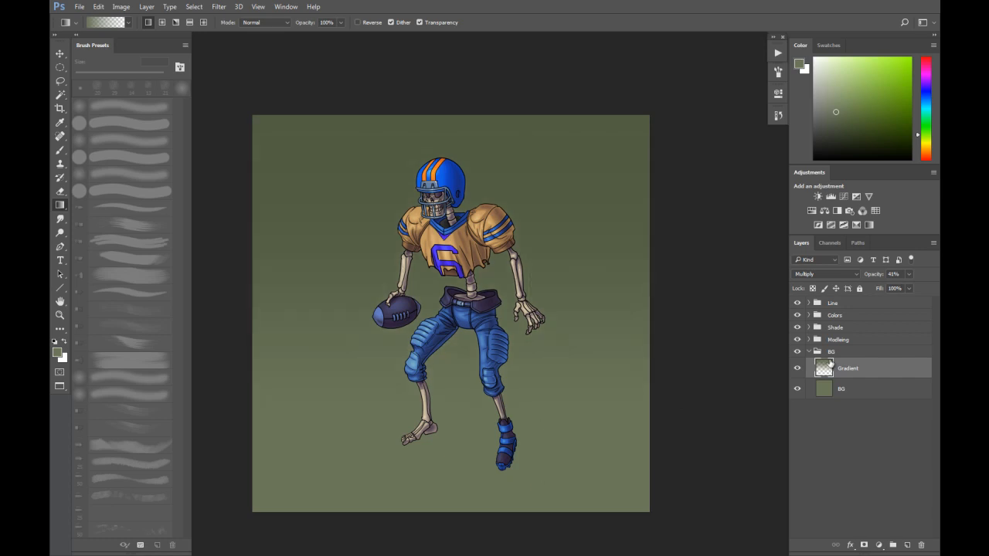
{"action": "left_click", "coordinate": [798, 369]}
{"action": "left_click", "coordinate": [797, 369]}
{"action": "left_click", "coordinate": [798, 369]}
{"action": "left_click", "coordinate": [797, 368]}
Step: Load the Silhouette layer's outline from the modelling group as a selection and collapse the group again
{"action": "left_click", "coordinate": [809, 340]}
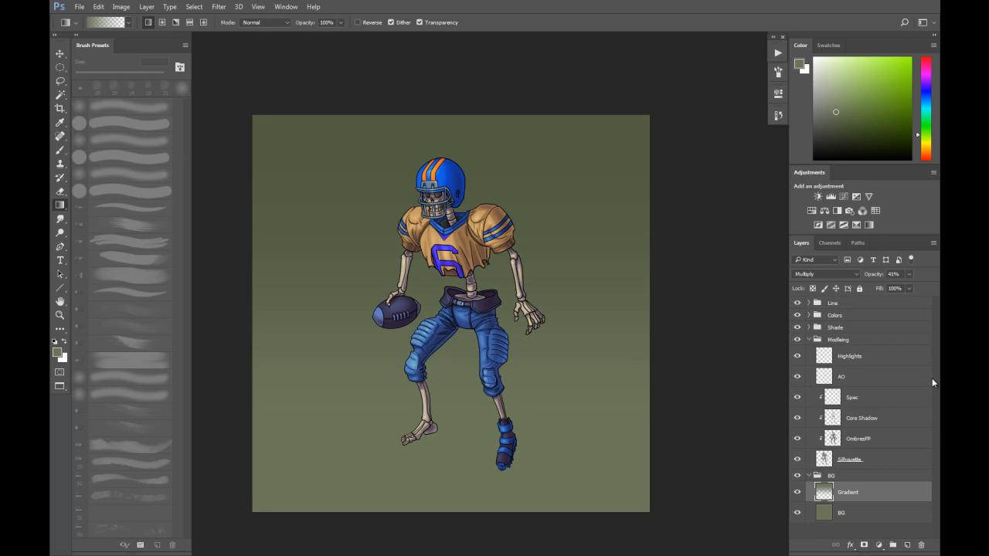
{"action": "left_click", "coordinate": [825, 461], "text": "ctrl"}
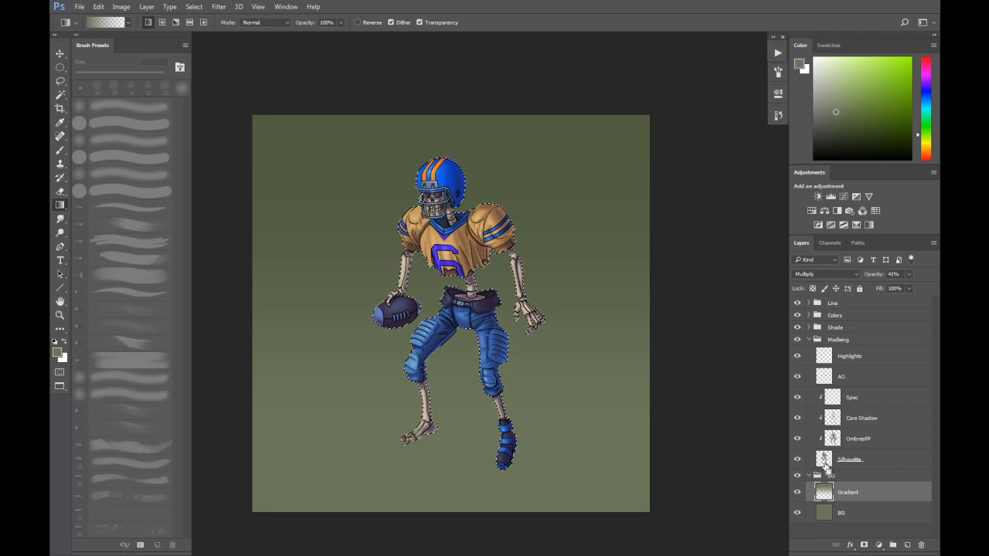
{"action": "left_click", "coordinate": [809, 340]}
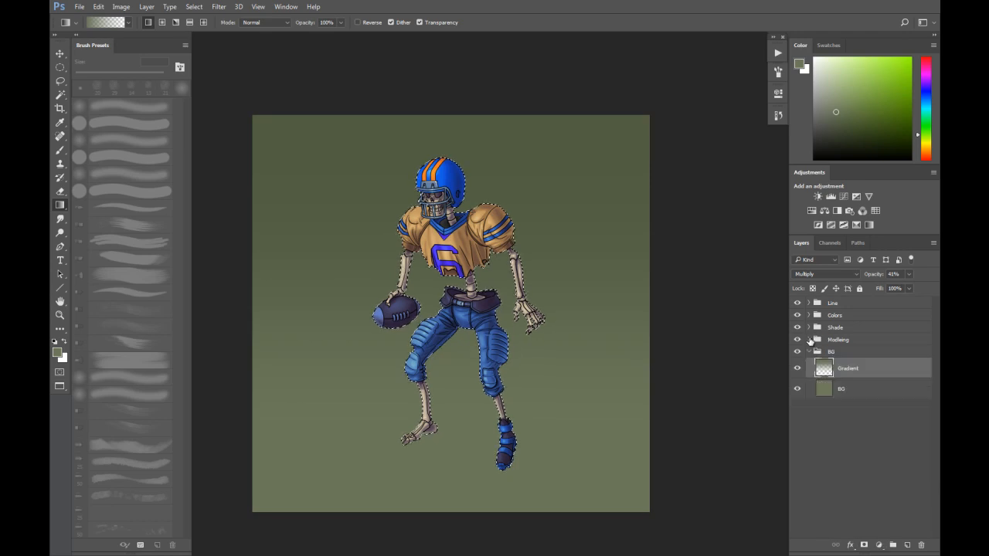
Step: Add a Multiply layer named Ombre above Gradient and fill the silhouette selection with the sampled green using a gradient
{"action": "left_click", "coordinate": [908, 546]}
{"action": "double_click", "coordinate": [847, 369]}
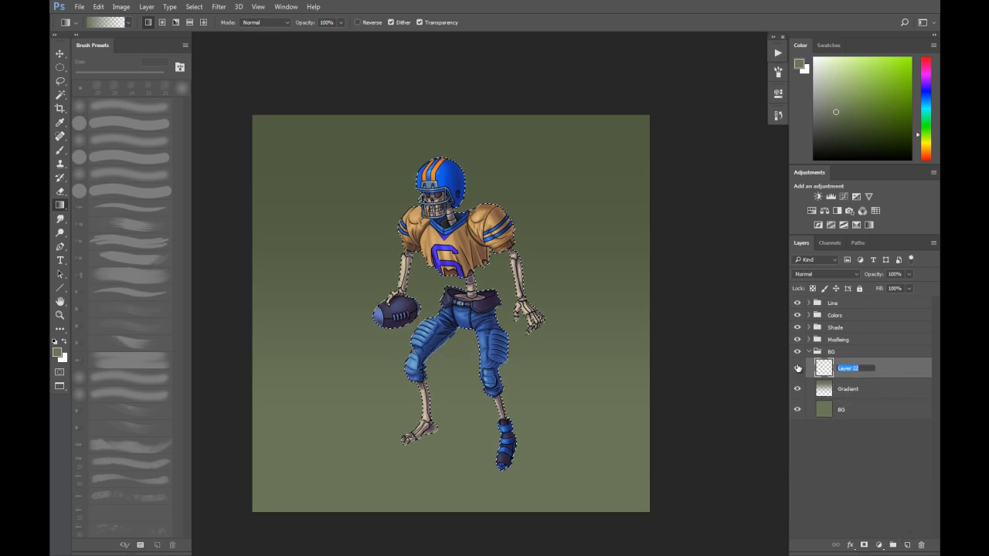
{"action": "type", "text": "Ombre"}
{"action": "key", "text": "Return"}
{"action": "left_click", "coordinate": [825, 273]}
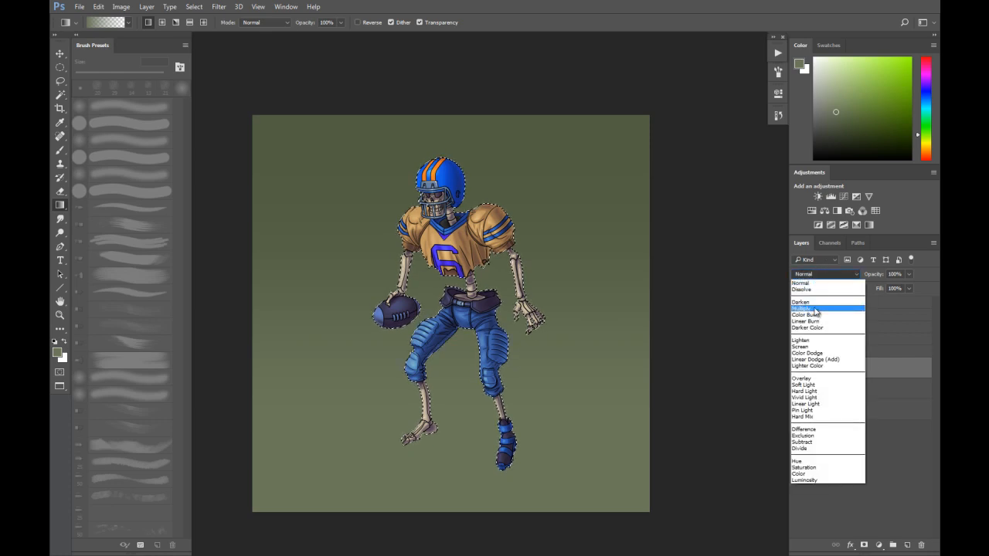
{"action": "left_click", "coordinate": [815, 309]}
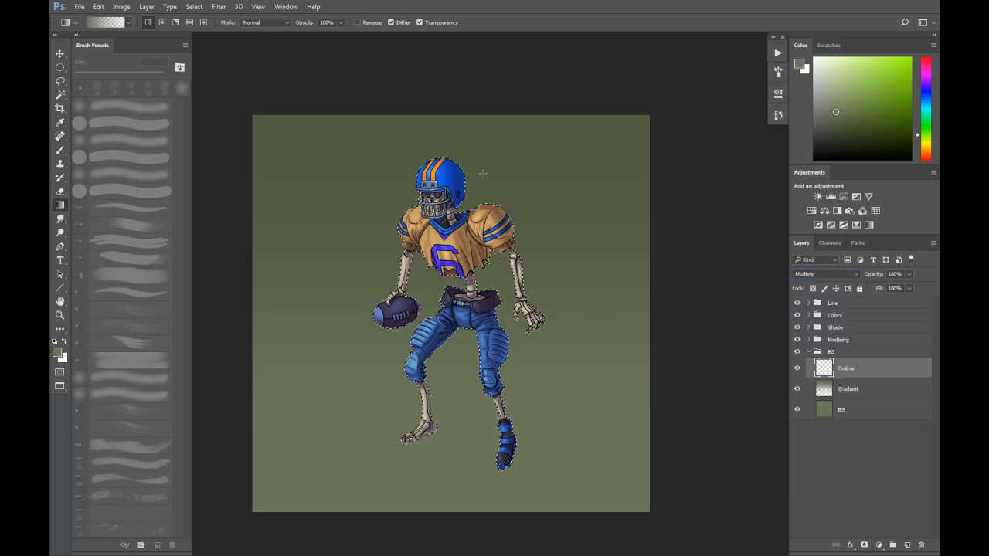
{"action": "left_click_drag", "start_coordinate": [486, 171], "coordinate": [508, 296]}
Step: Distort the Ombre silhouette into a flattened shadow lying on the ground, stretching back and to the right from the feet
{"action": "key", "text": "ctrl+t"}
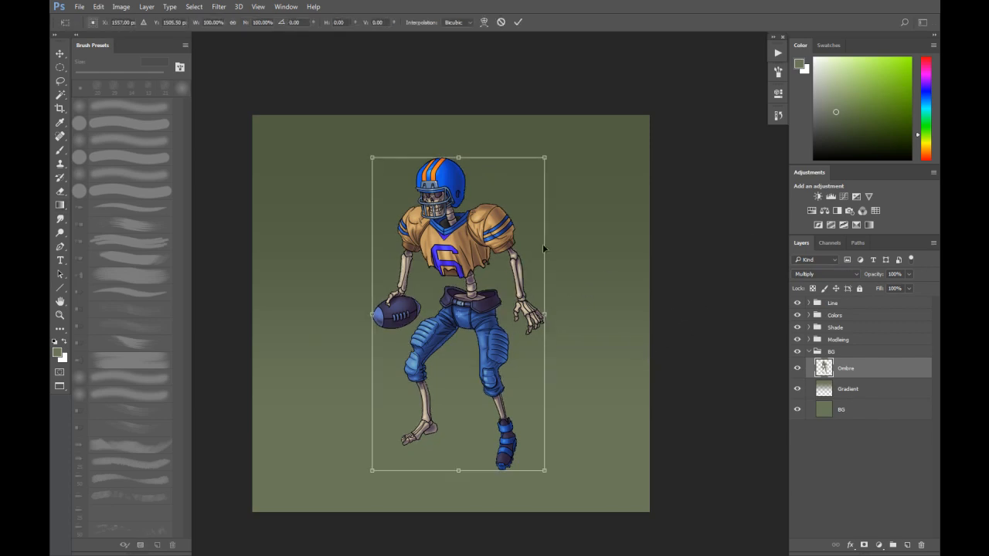
{"action": "left_click_drag", "start_coordinate": [459, 159], "coordinate": [613, 397]}
{"action": "left_click_drag", "start_coordinate": [374, 468], "coordinate": [373, 433]}
{"action": "left_click_drag", "start_coordinate": [545, 470], "coordinate": [547, 480]}
{"action": "left_click_drag", "start_coordinate": [374, 435], "coordinate": [374, 430]}
{"action": "left_click_drag", "start_coordinate": [525, 396], "coordinate": [520, 382]}
{"action": "left_click_drag", "start_coordinate": [700, 397], "coordinate": [685, 402]}
{"action": "left_click_drag", "start_coordinate": [521, 381], "coordinate": [519, 386]}
{"action": "left_click_drag", "start_coordinate": [686, 404], "coordinate": [683, 414]}
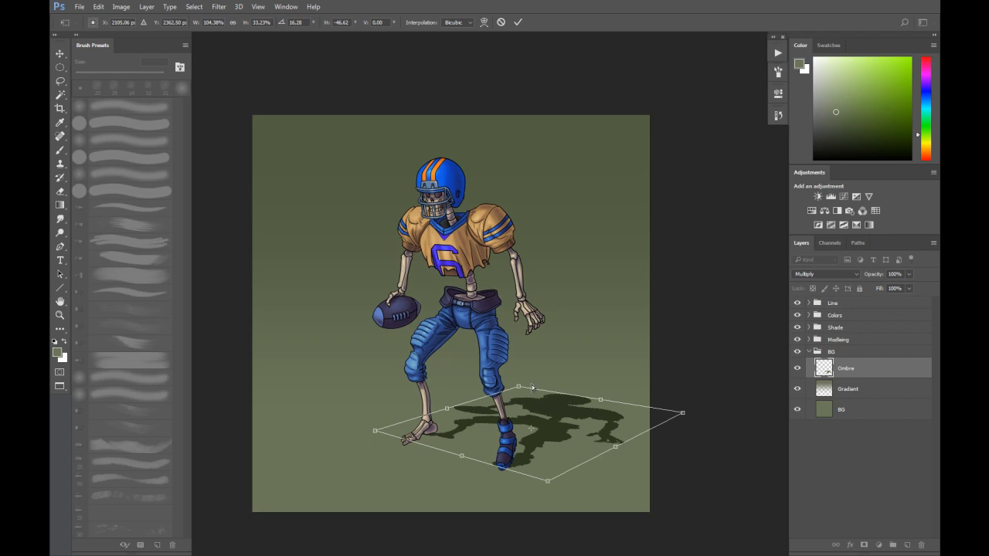
Step: Fine-tune the ground shadow's corners to line up with the feet, apply the transform and nudge the shadow slightly upward
{"action": "left_click_drag", "start_coordinate": [520, 386], "coordinate": [530, 389]}
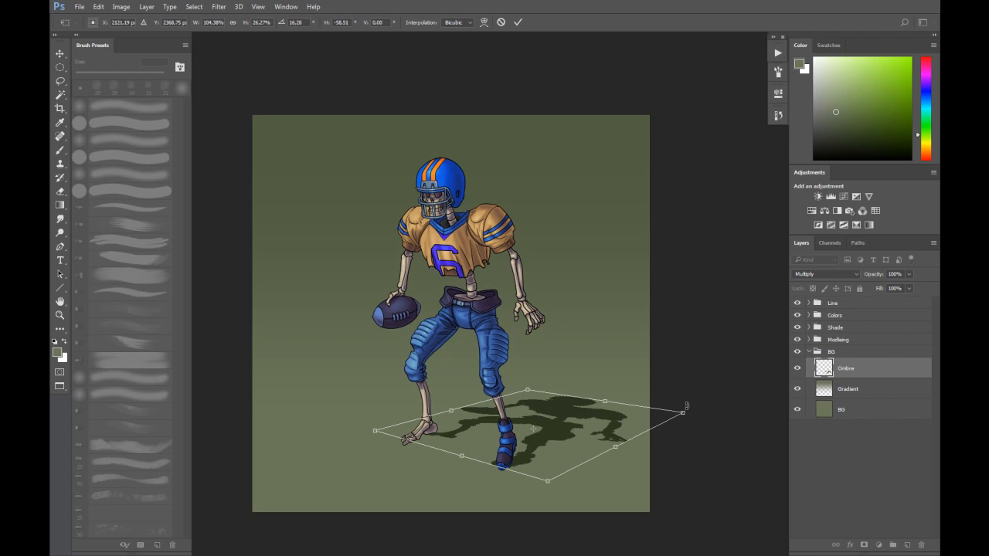
{"action": "left_click_drag", "start_coordinate": [375, 431], "coordinate": [354, 428]}
{"action": "left_click_drag", "start_coordinate": [528, 391], "coordinate": [524, 391]}
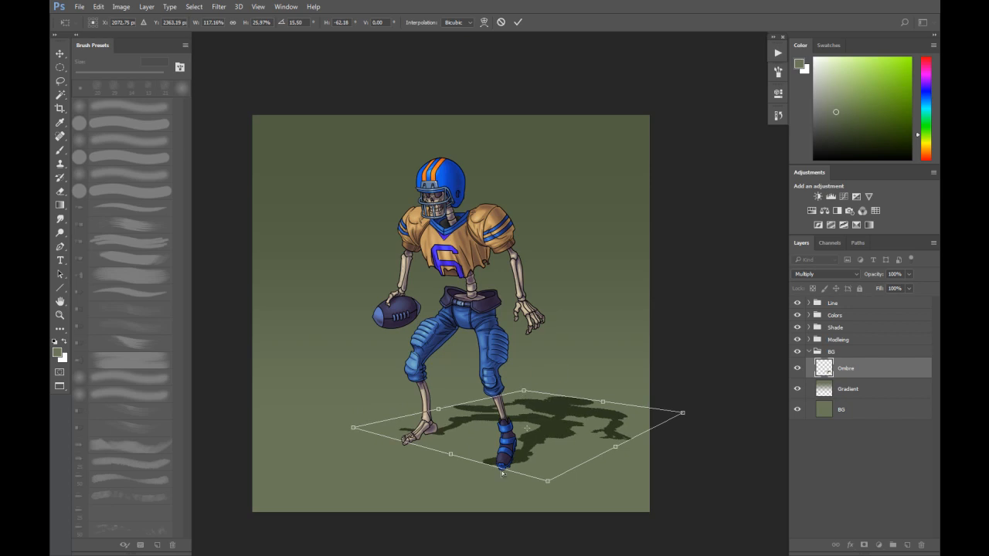
{"action": "key", "text": "Return"}
{"action": "key", "text": "g"}
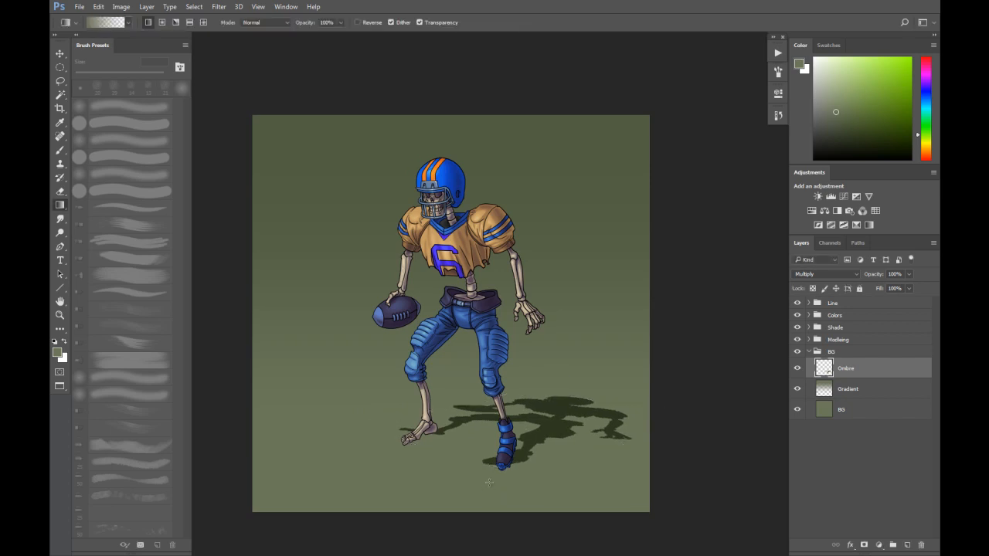
{"action": "key", "text": "e"}
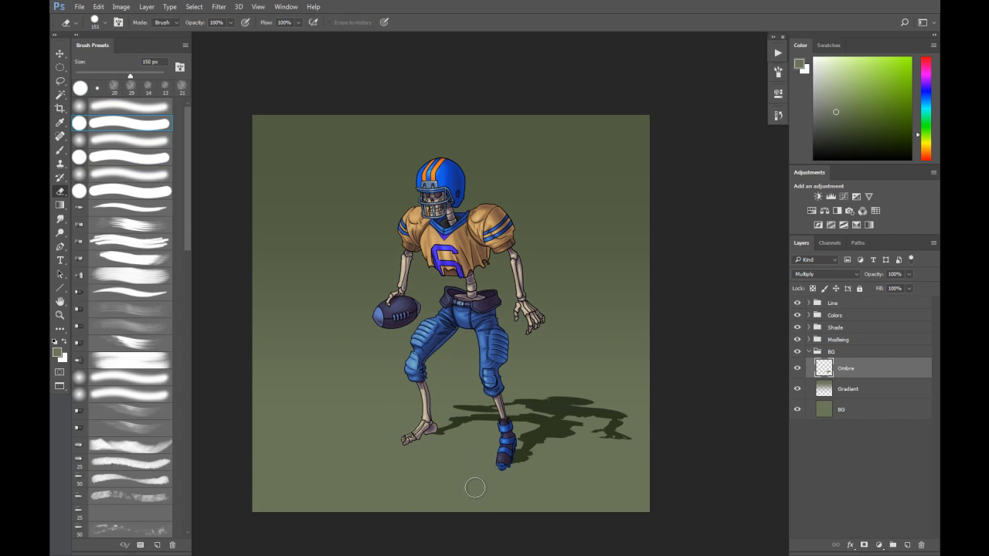
{"action": "left_click_drag", "start_coordinate": [576, 424], "coordinate": [568, 411]}
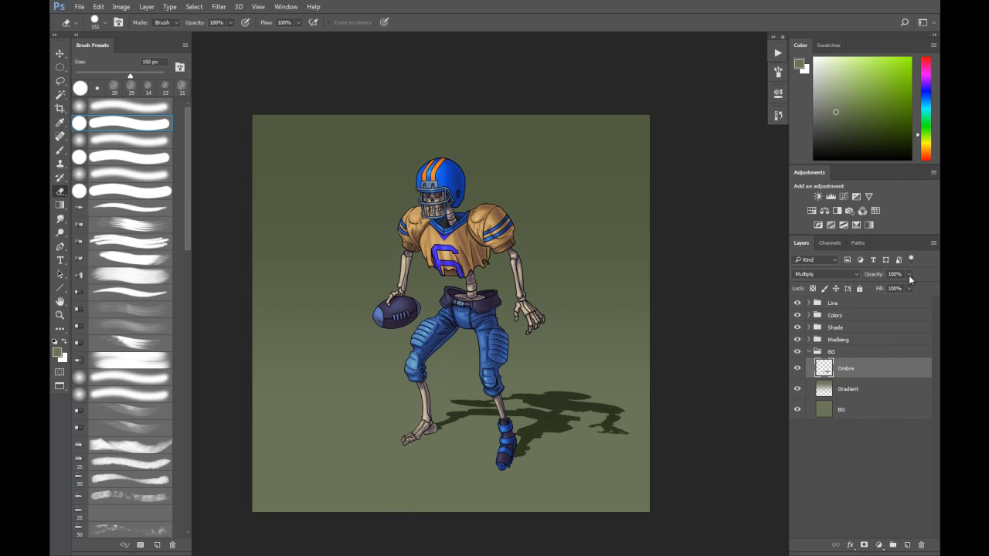
Step: Lower the Ombre layer's opacity to 45% and stretch the shadow's height to about 108%
{"action": "left_click", "coordinate": [878, 286]}
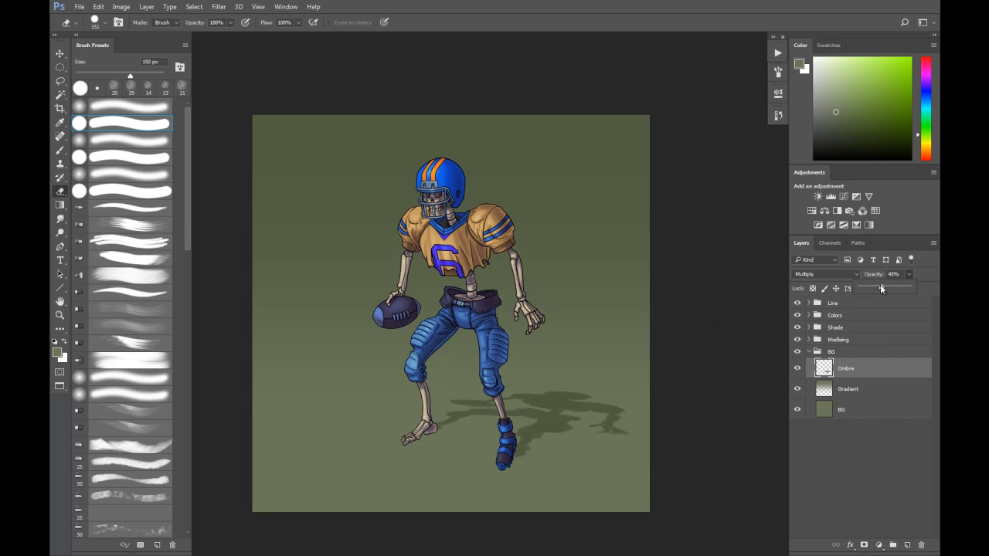
{"action": "key", "text": "ctrl+t"}
{"action": "left_click_drag", "start_coordinate": [540, 392], "coordinate": [540, 385]}
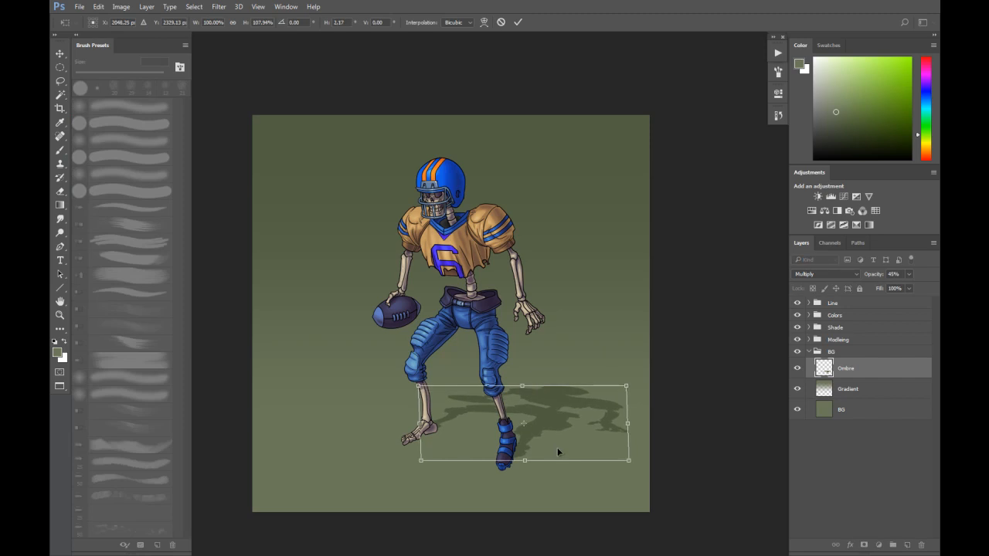
{"action": "key", "text": "Return"}
{"action": "key", "text": "e"}
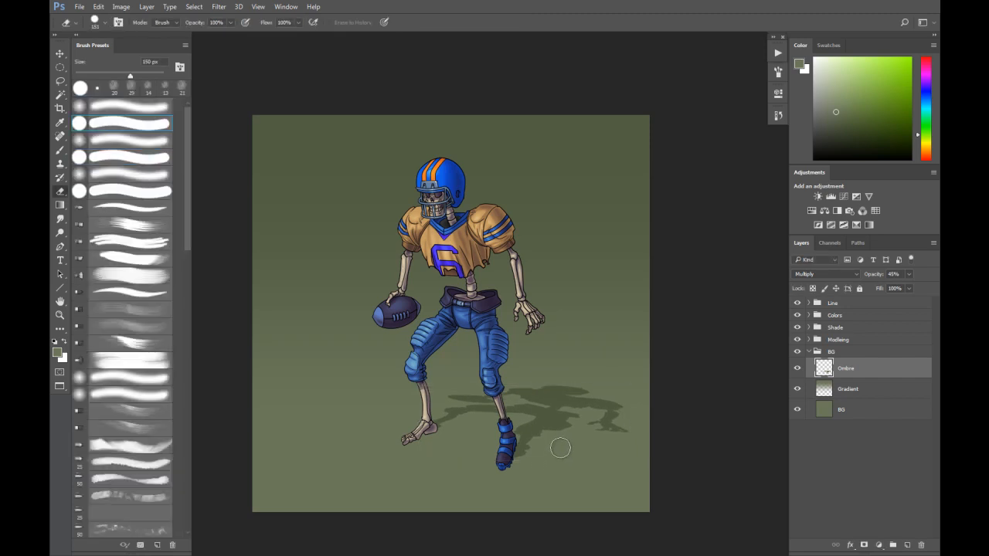
Step: Add a layer mask to Ombre and fade out the shadow's far end with a black linear gradient
{"action": "left_click", "coordinate": [864, 544]}
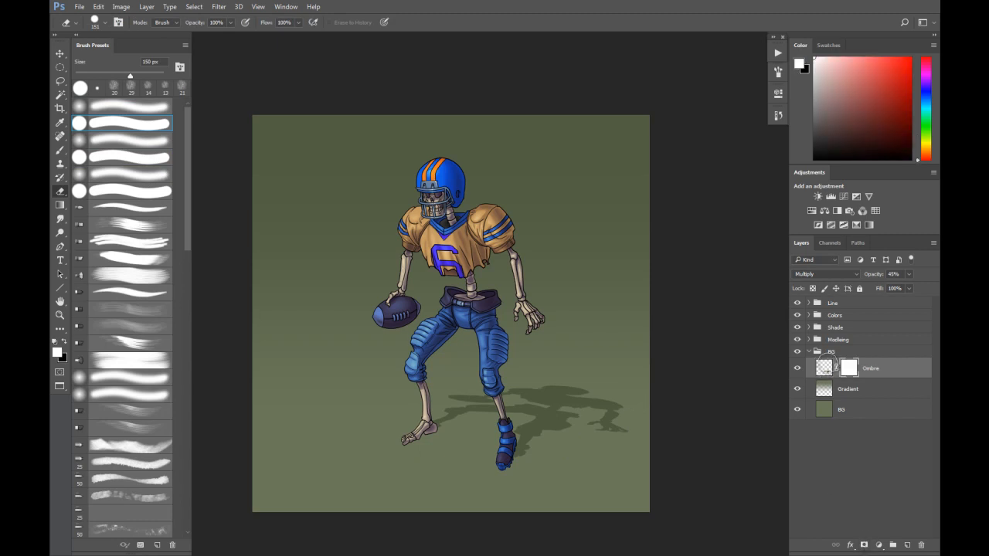
{"action": "left_click", "coordinate": [59, 205]}
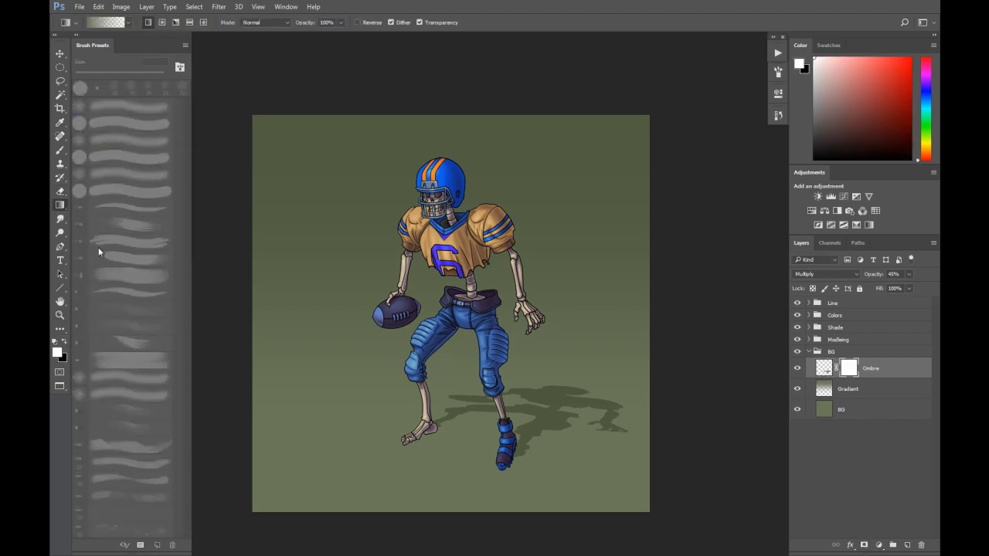
{"action": "left_click", "coordinate": [64, 342]}
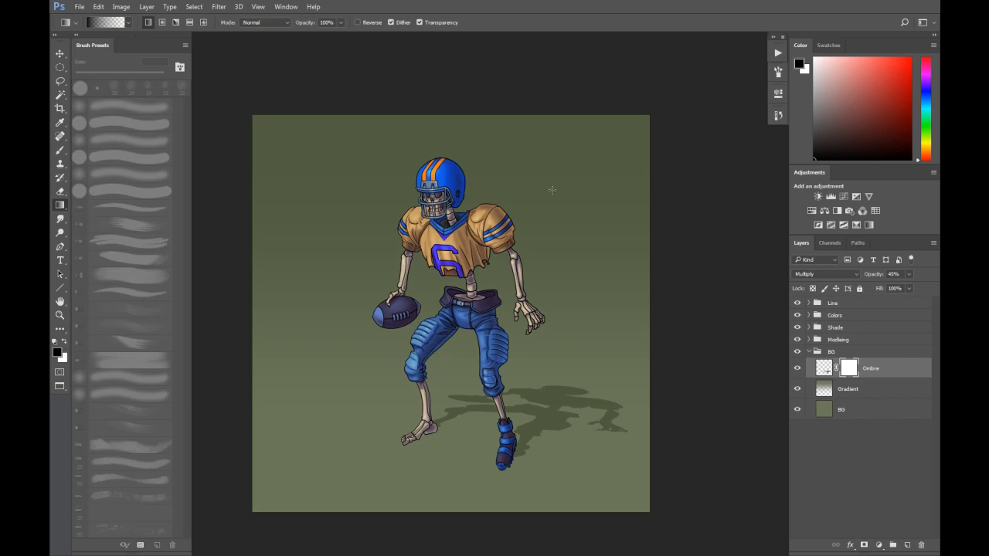
{"action": "left_click_drag", "start_coordinate": [519, 423], "coordinate": [612, 376]}
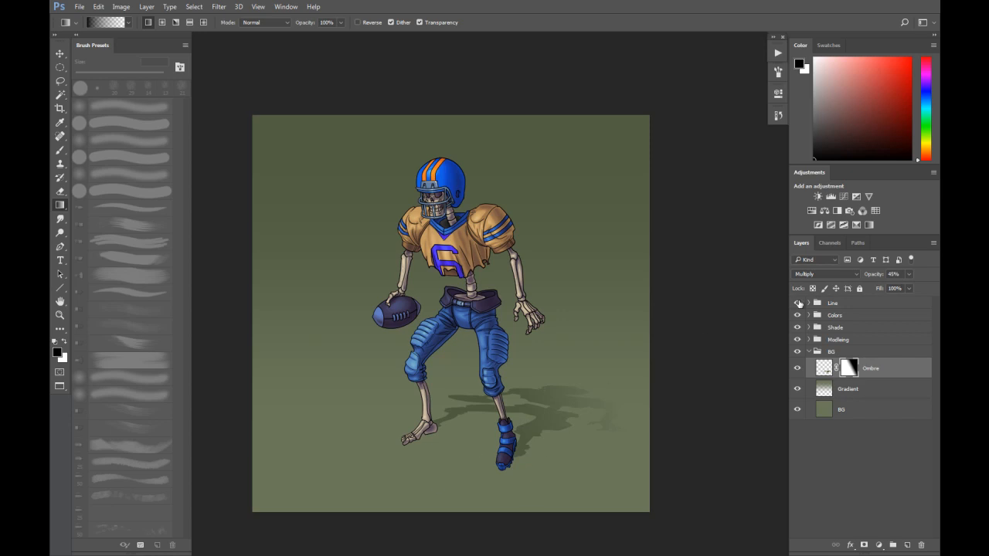
Step: Shift the hue of the shadow on the Ombre layer with Hue/Saturation
{"action": "left_click", "coordinate": [826, 371]}
{"action": "key", "text": "ctrl+u"}
{"action": "left_click_drag", "start_coordinate": [746, 210], "coordinate": [788, 211]}
{"action": "left_click", "coordinate": [856, 159]}
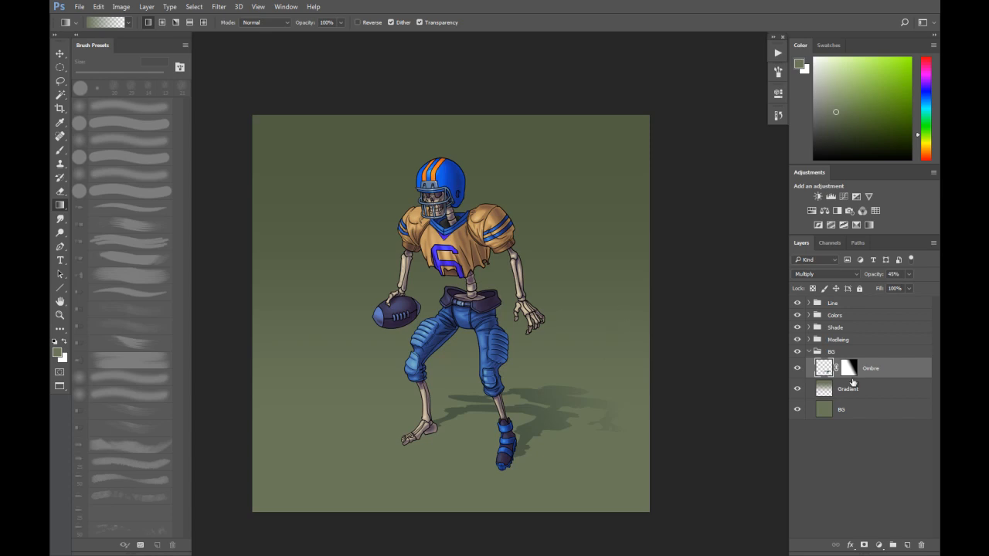
Step: Add a Screen layer named Halo above Ombre and draw a soft green radial gradient behind the head and chest
{"action": "left_click", "coordinate": [907, 546]}
{"action": "double_click", "coordinate": [847, 370]}
{"action": "type", "text": "H"}
{"action": "key", "text": "Return"}
{"action": "left_click", "coordinate": [163, 23]}
{"action": "left_click", "coordinate": [827, 272]}
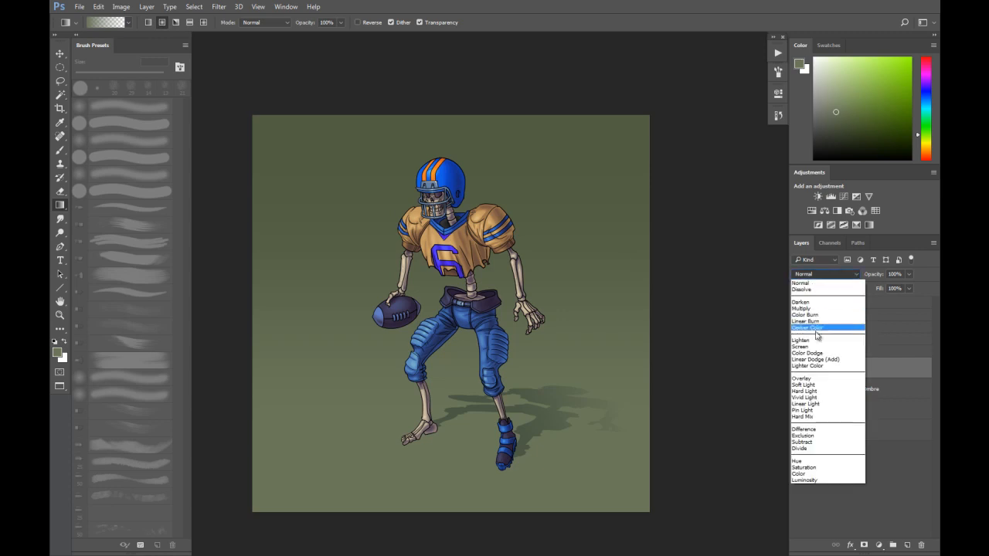
{"action": "left_click", "coordinate": [815, 353]}
{"action": "left_click_drag", "start_coordinate": [456, 224], "coordinate": [561, 297]}
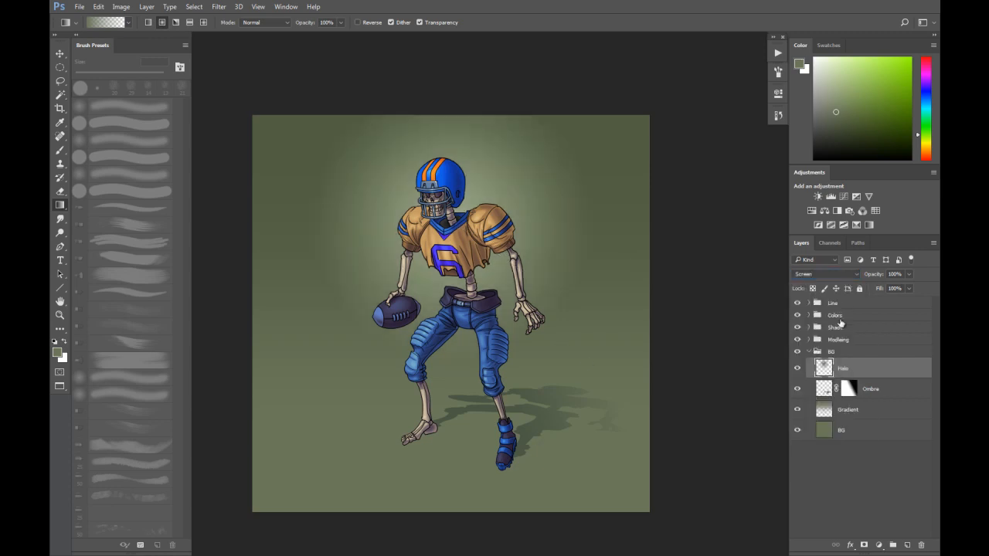
Step: Narrow the halo glow to about 79% width and lower the Halo layer's opacity to 66%
{"action": "key", "text": "ctrl+t"}
{"action": "left_click_drag", "start_coordinate": [593, 240], "coordinate": [570, 239]}
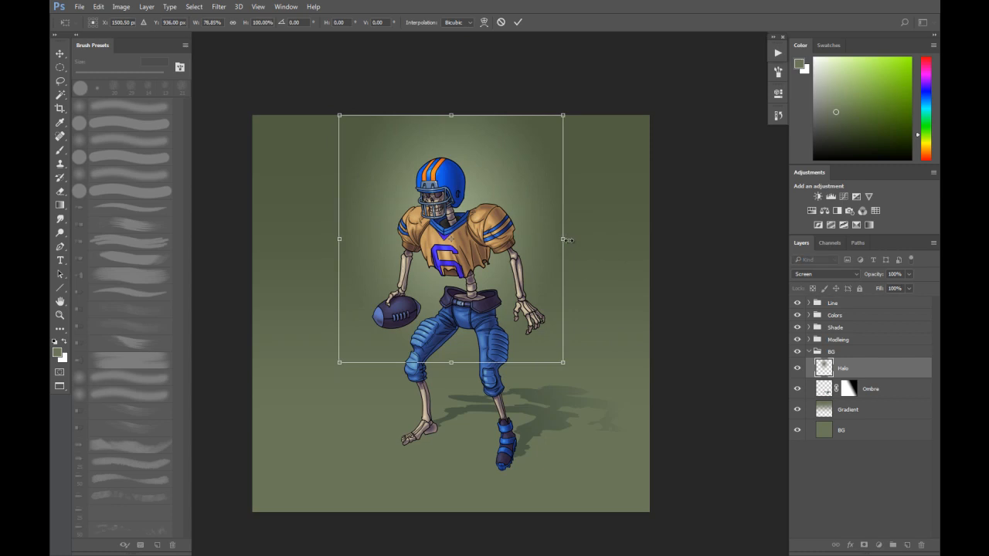
{"action": "key", "text": "Return"}
{"action": "key", "text": "g"}
{"action": "left_click_drag", "start_coordinate": [888, 286], "coordinate": [892, 287]}
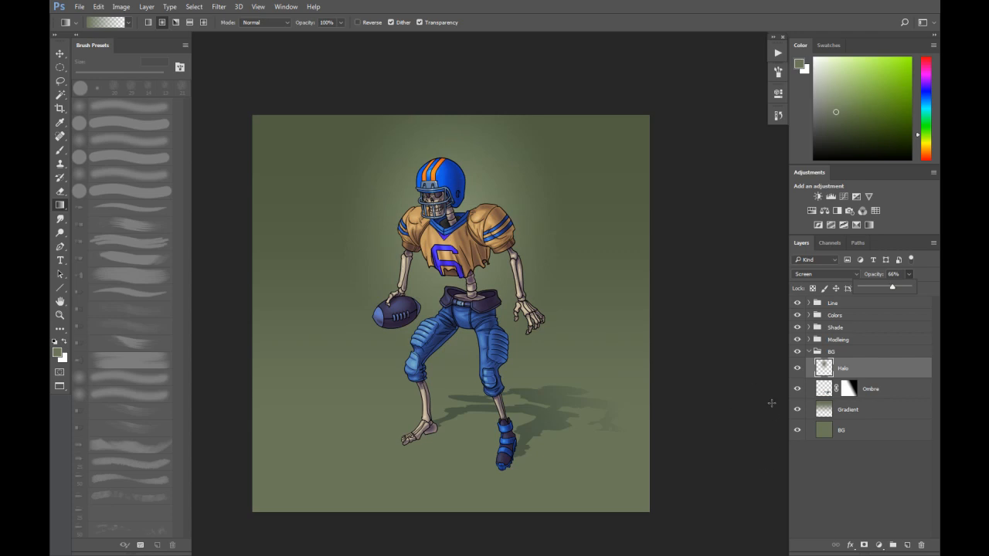
Step: Add a layer named Floor above the Halo layer
{"action": "left_click", "coordinate": [907, 544]}
{"action": "left_click", "coordinate": [907, 544]}
{"action": "double_click", "coordinate": [848, 369]}
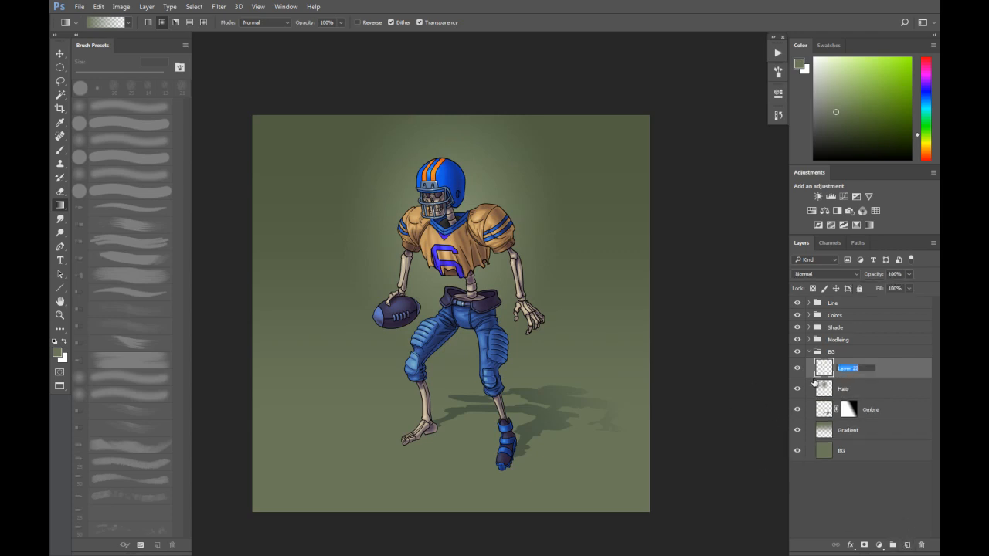
{"action": "type", "text": "Floor"}
{"action": "key", "text": "Return"}
Step: Draw a soft green radial gradient around the legs on the Floor layer and set its blending mode to Screen
{"action": "left_click_drag", "start_coordinate": [454, 383], "coordinate": [560, 488]}
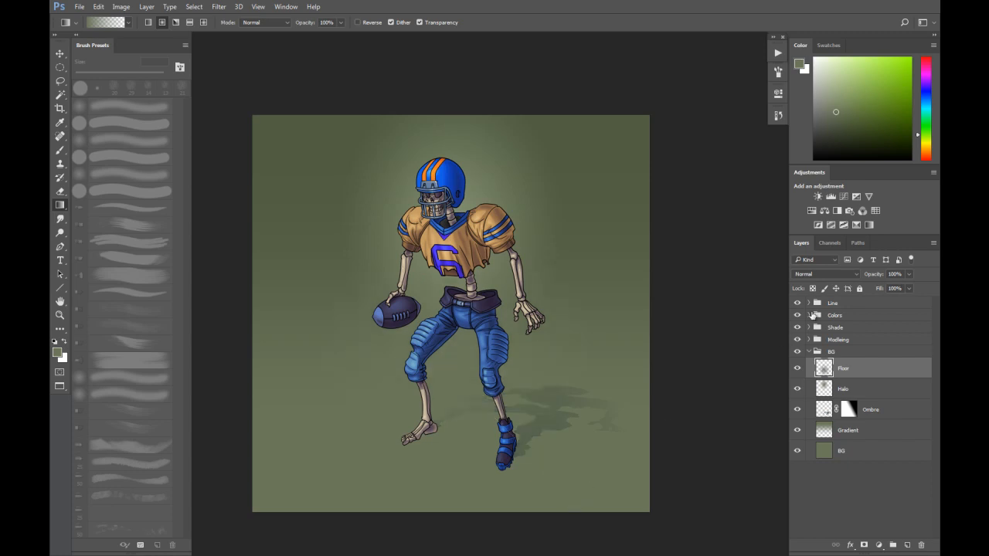
{"action": "left_click", "coordinate": [813, 274]}
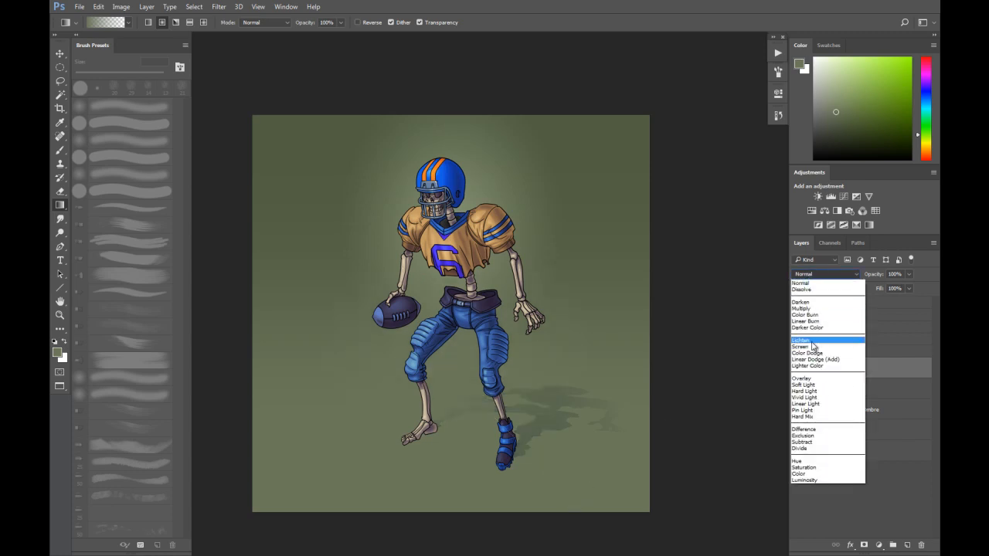
{"action": "left_click", "coordinate": [812, 347]}
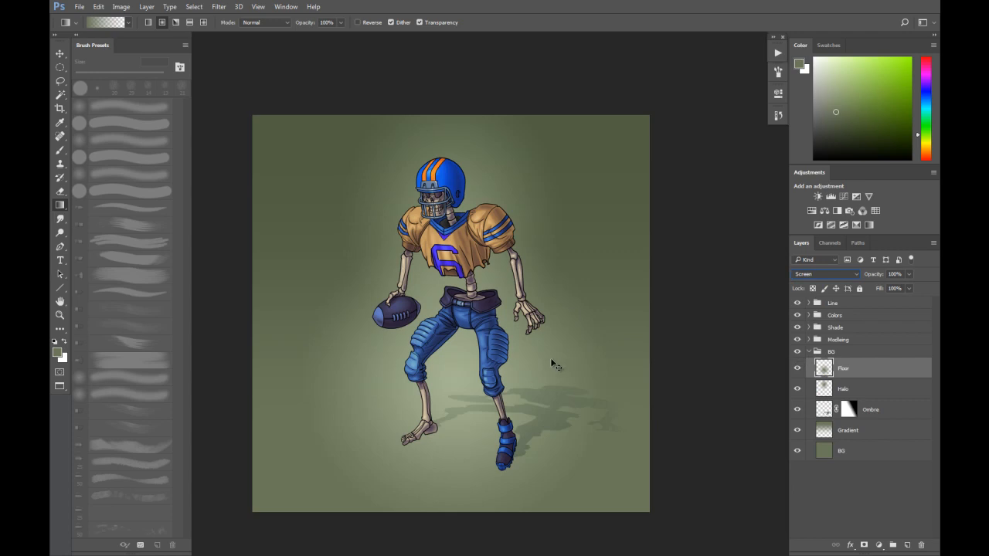
Step: Flatten the floor glow to about 39% height and position it on the ground beneath the feet and cast shadow
{"action": "key", "text": "ctrl+t"}
{"action": "left_click_drag", "start_coordinate": [454, 223], "coordinate": [454, 305]}
{"action": "left_click_drag", "start_coordinate": [507, 356], "coordinate": [552, 395]}
{"action": "left_click_drag", "start_coordinate": [495, 346], "coordinate": [495, 350]}
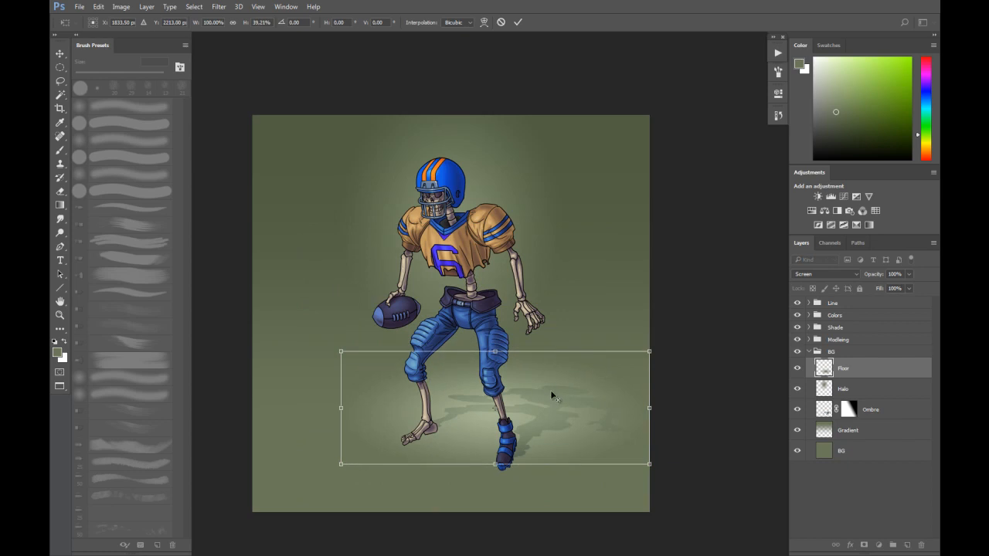
{"action": "left_click_drag", "start_coordinate": [552, 391], "coordinate": [554, 395]}
{"action": "key", "text": "g"}
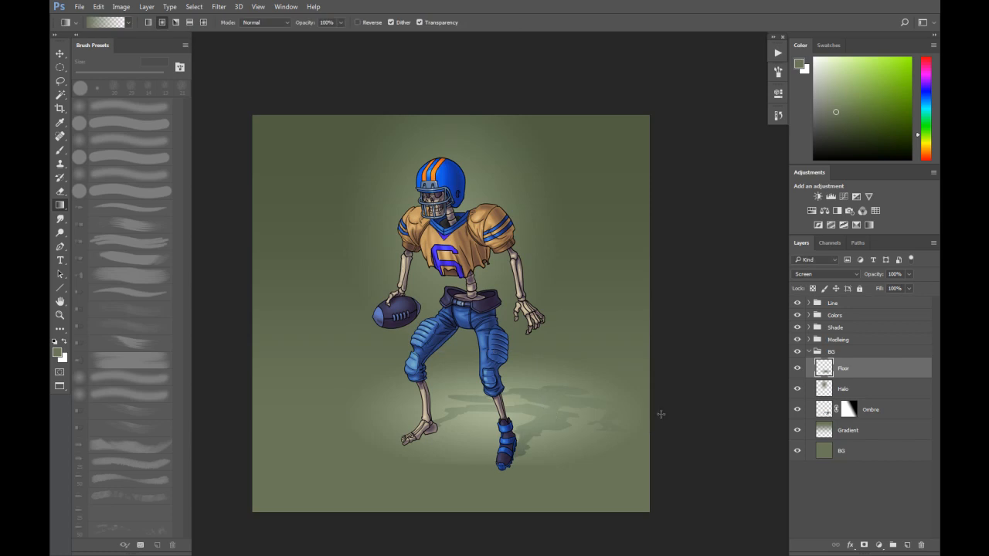
Step: Lower the Floor layer's opacity to 75% and load the Ombre layer's shadow shape as a selection
{"action": "left_click", "coordinate": [909, 274]}
{"action": "left_click_drag", "start_coordinate": [911, 286], "coordinate": [897, 286]}
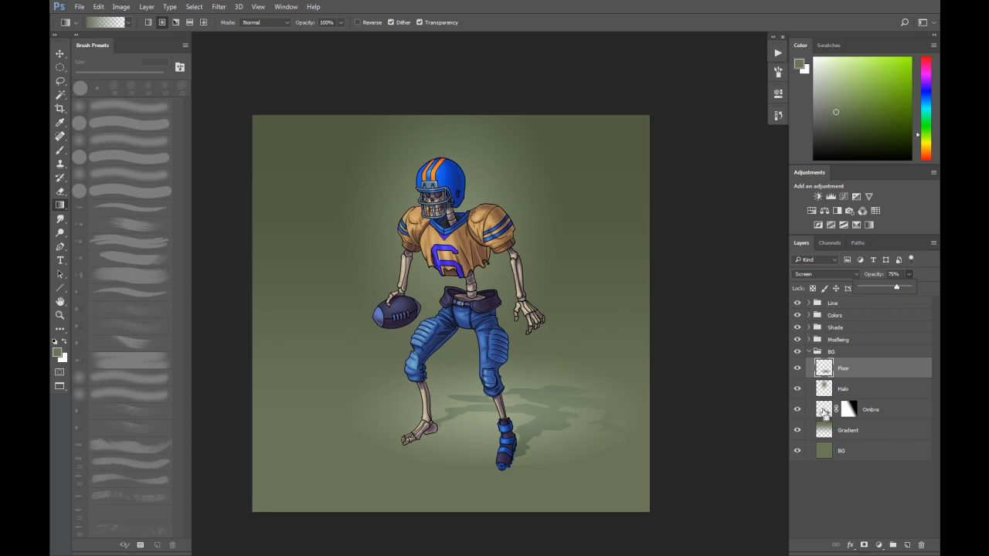
{"action": "left_click", "coordinate": [826, 368], "text": "ctrl"}
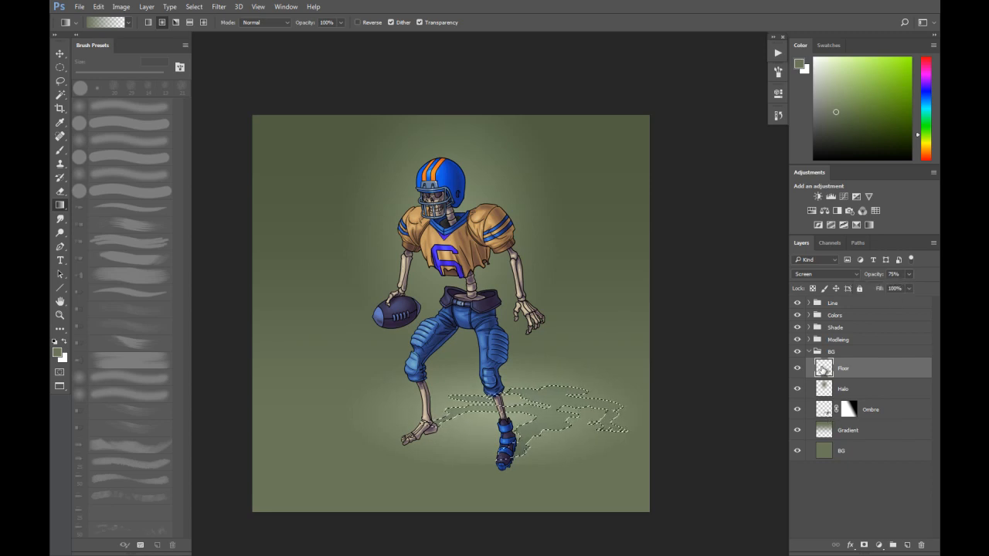
Step: Try deleting the whole shadow shape from the floor glow and lowering the Floor layer's opacity, and undo these changes
{"action": "key", "text": "Delete"}
{"action": "key", "text": "ctrl+d"}
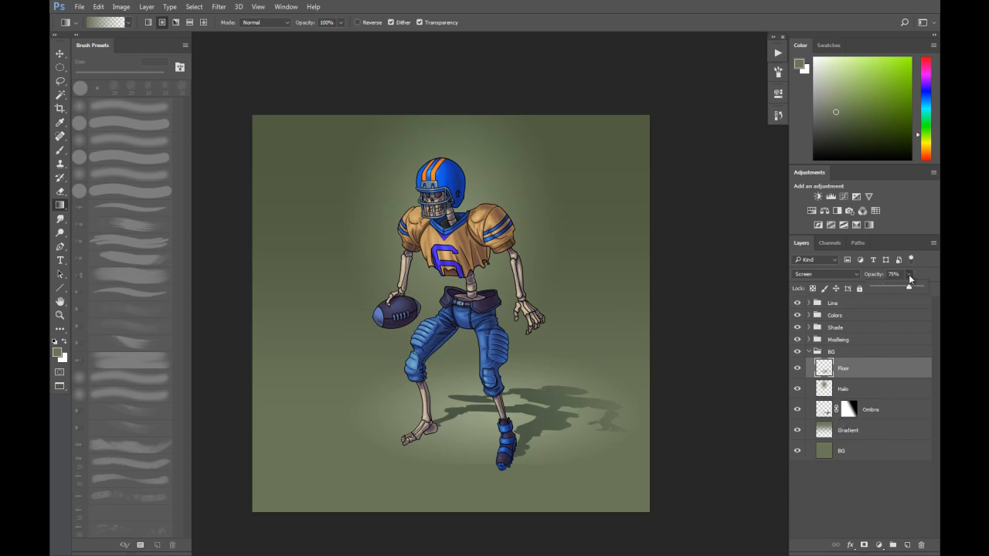
{"action": "left_click", "coordinate": [895, 287]}
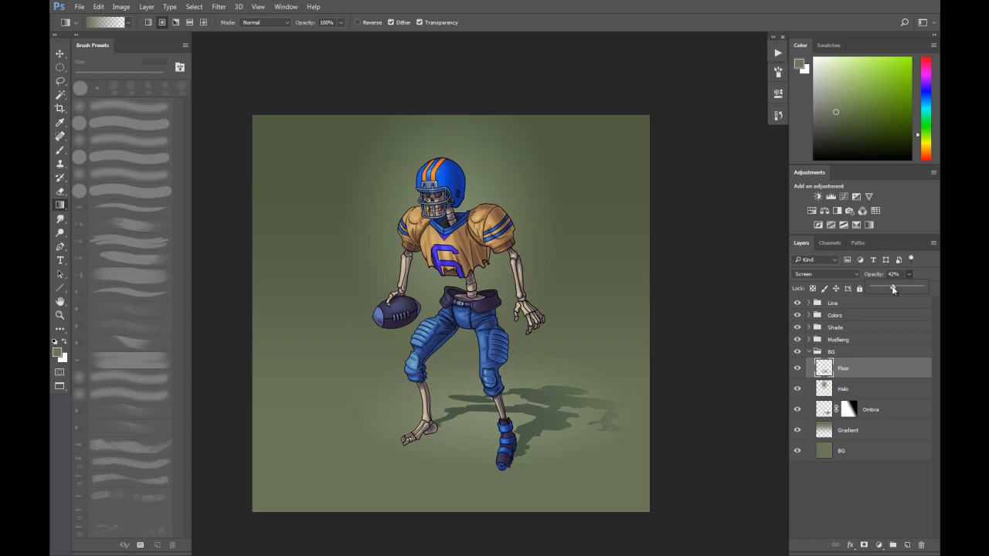
{"action": "left_click_drag", "start_coordinate": [896, 287], "coordinate": [898, 289]}
{"action": "key", "text": "ctrl+alt+z"}
{"action": "key", "text": "ctrl+alt+z"}
{"action": "key", "text": "ctrl+alt+z"}
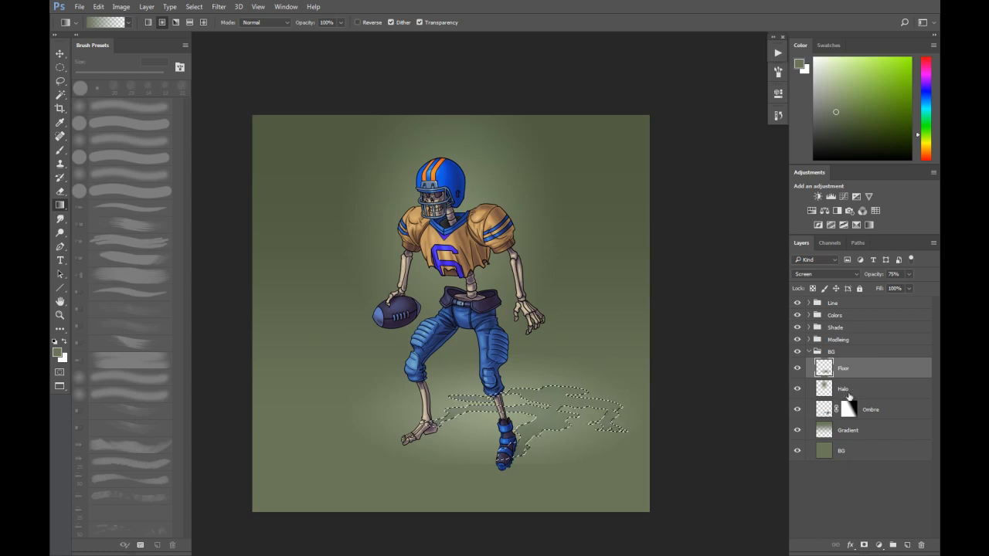
Step: Intersect the shadow selection with the Ombre layer's mask, delete that area from the Floor layer and deselect
{"action": "left_click", "coordinate": [847, 410], "text": "ctrl+alt+shift"}
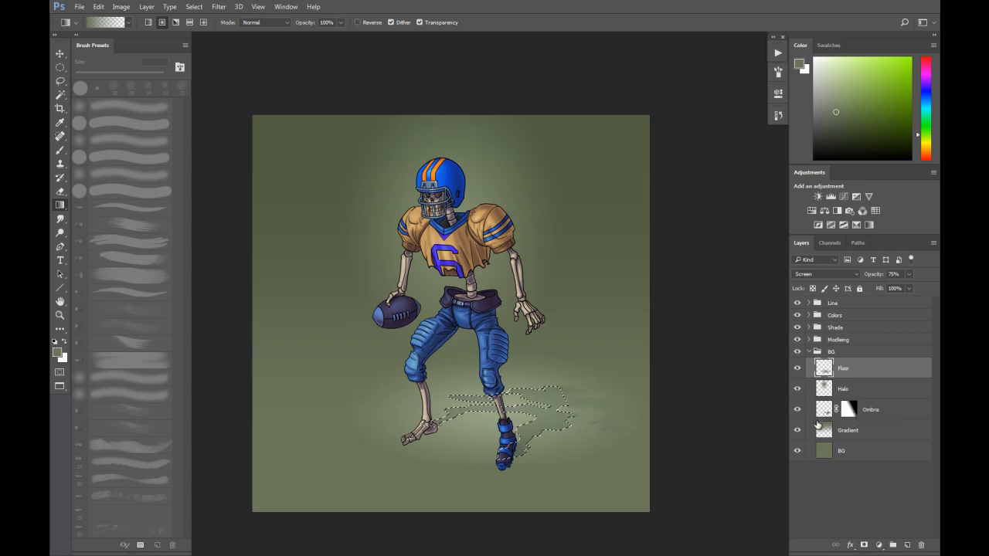
{"action": "key", "text": "Delete"}
{"action": "key", "text": "ctrl+d"}
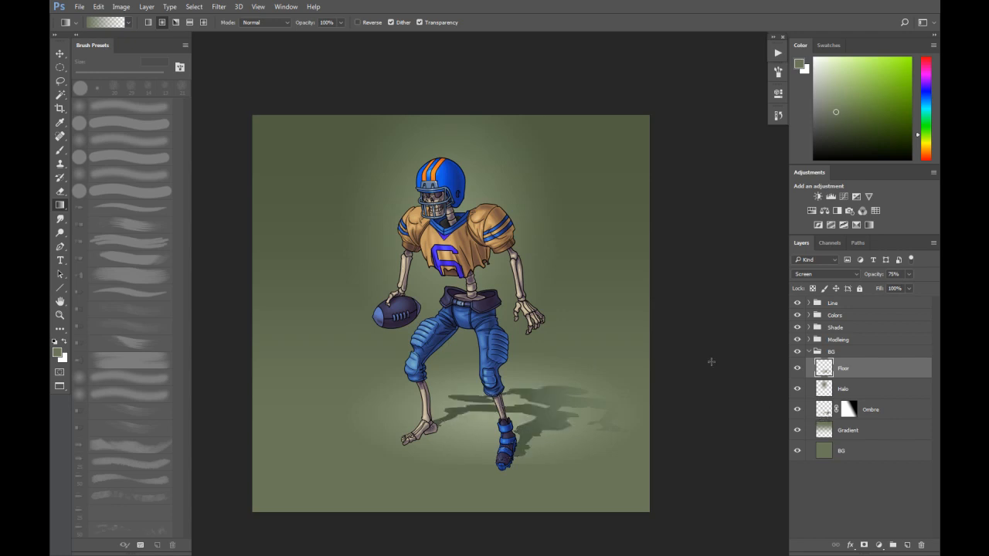
Step: Set the Floor layer's opacity to 50% and the Ombre layer's opacity to 27%
{"action": "left_click", "coordinate": [909, 275]}
{"action": "left_click_drag", "start_coordinate": [911, 288], "coordinate": [890, 291]}
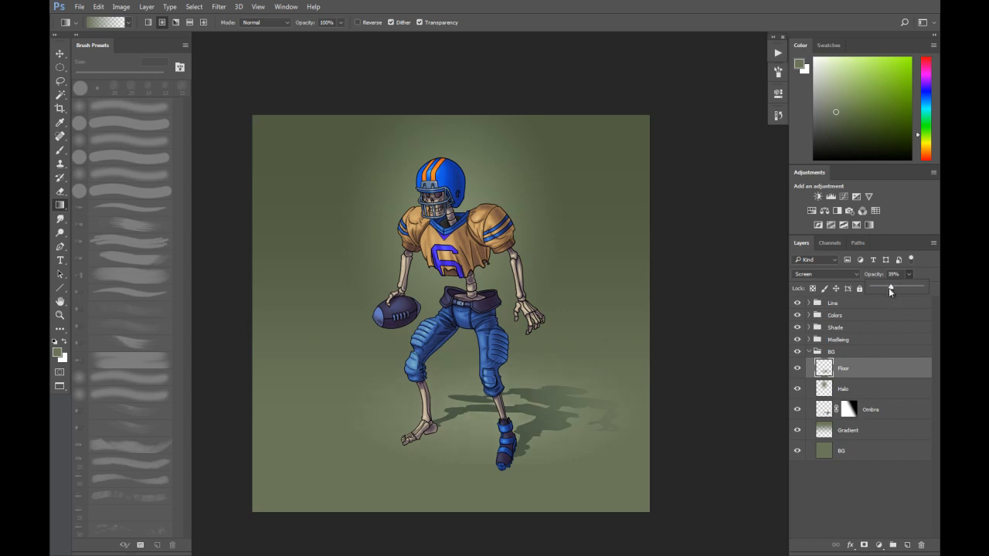
{"action": "left_click", "coordinate": [870, 410]}
{"action": "left_click_drag", "start_coordinate": [901, 284], "coordinate": [892, 290]}
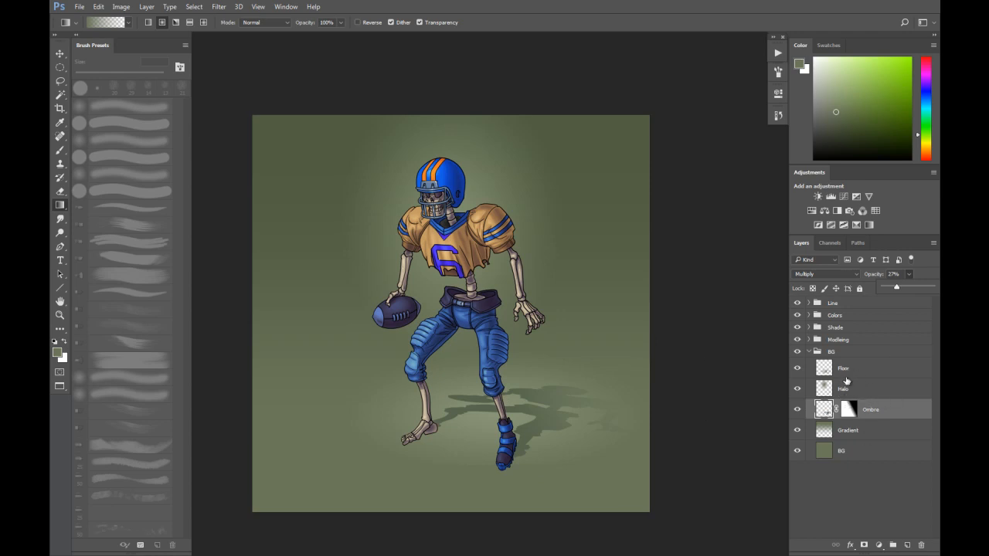
Step: Add a Hue/Saturation adjustment layer above the Floor layer with hue +121 and saturation -14 to turn the background blue
{"action": "left_click", "coordinate": [850, 372]}
{"action": "left_click", "coordinate": [880, 544]}
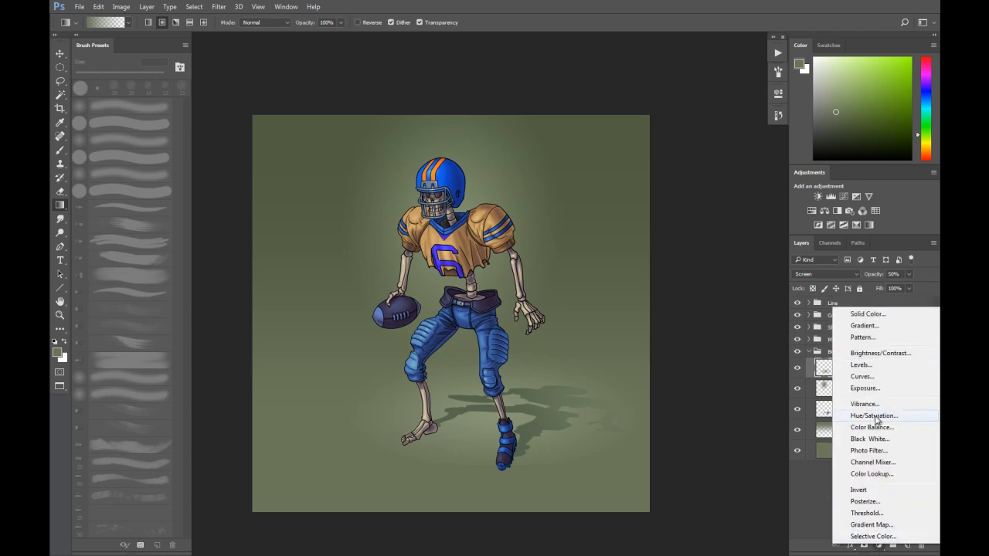
{"action": "left_click", "coordinate": [875, 417]}
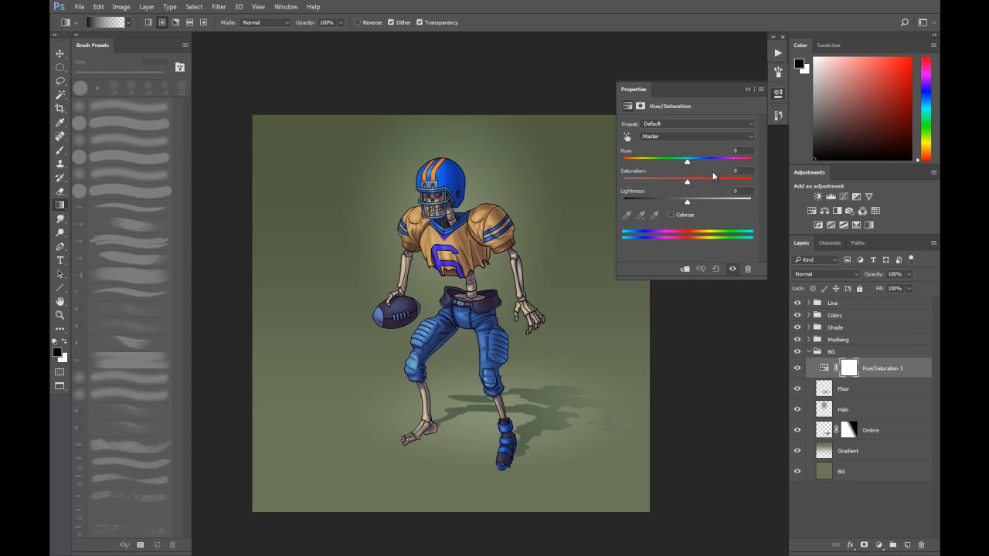
{"action": "left_click", "coordinate": [696, 161]}
{"action": "left_click_drag", "start_coordinate": [697, 164], "coordinate": [735, 164]}
{"action": "left_click_drag", "start_coordinate": [683, 187], "coordinate": [679, 186]}
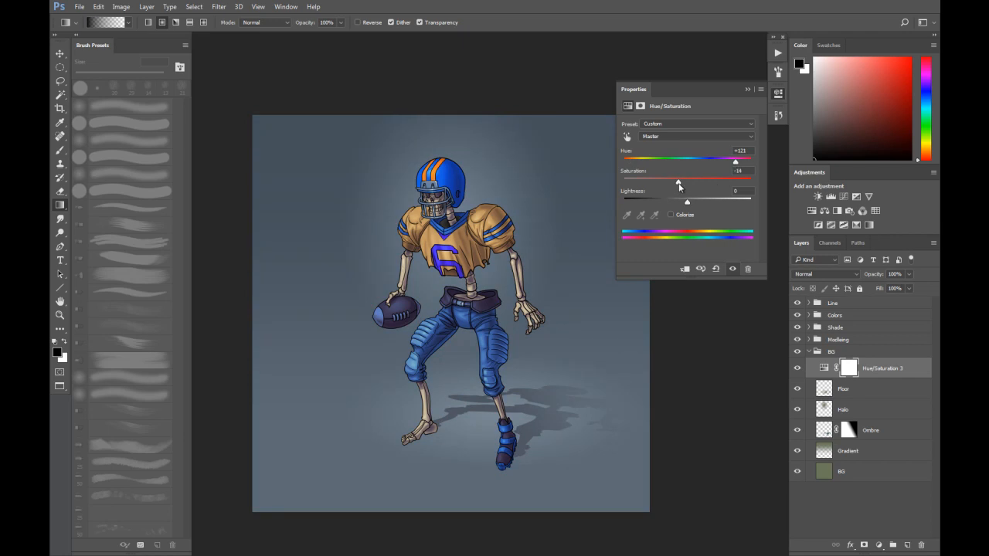
{"action": "left_click", "coordinate": [747, 90]}
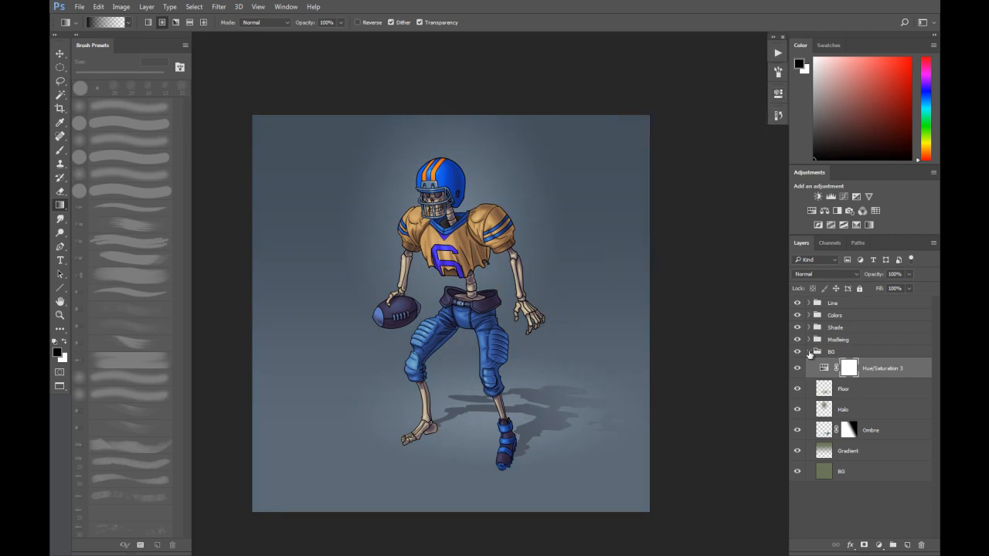
Step: Compare the illustration with the BG group hidden and shown
{"action": "left_click", "coordinate": [810, 353]}
{"action": "left_click", "coordinate": [798, 352]}
{"action": "left_click", "coordinate": [798, 352]}
{"action": "left_click", "coordinate": [797, 352]}
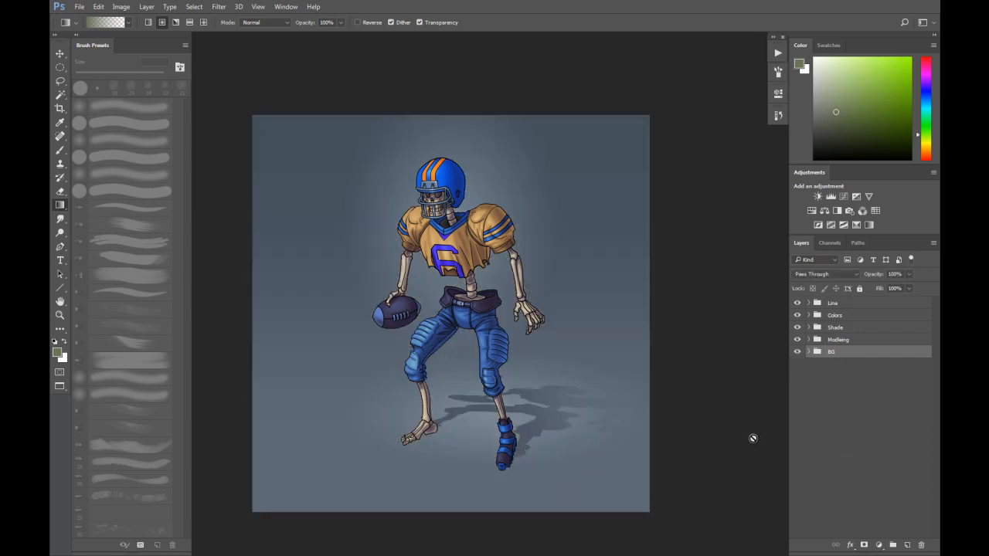
Step: Add a layer named Clouds above the Floor layer in the BG group
{"action": "left_click", "coordinate": [808, 352]}
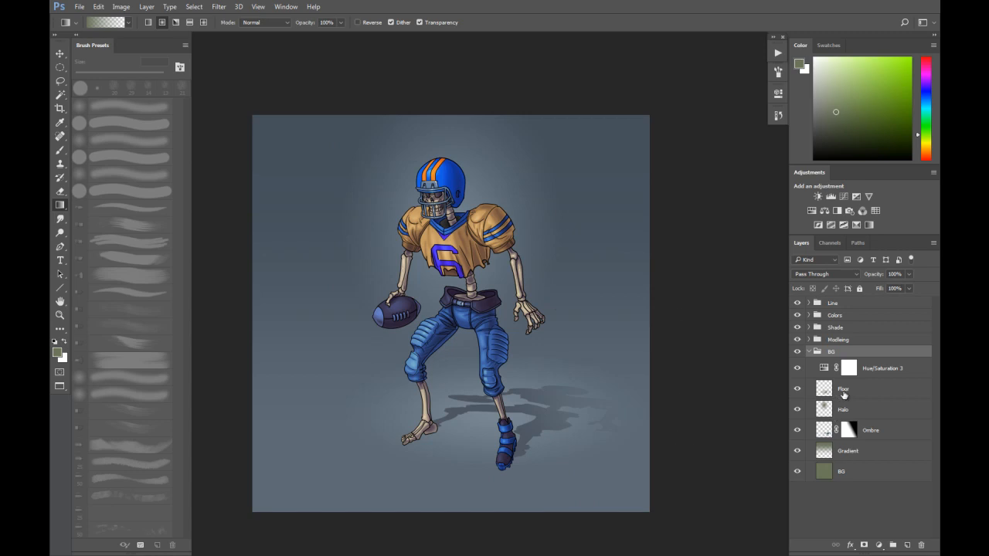
{"action": "left_click", "coordinate": [868, 390]}
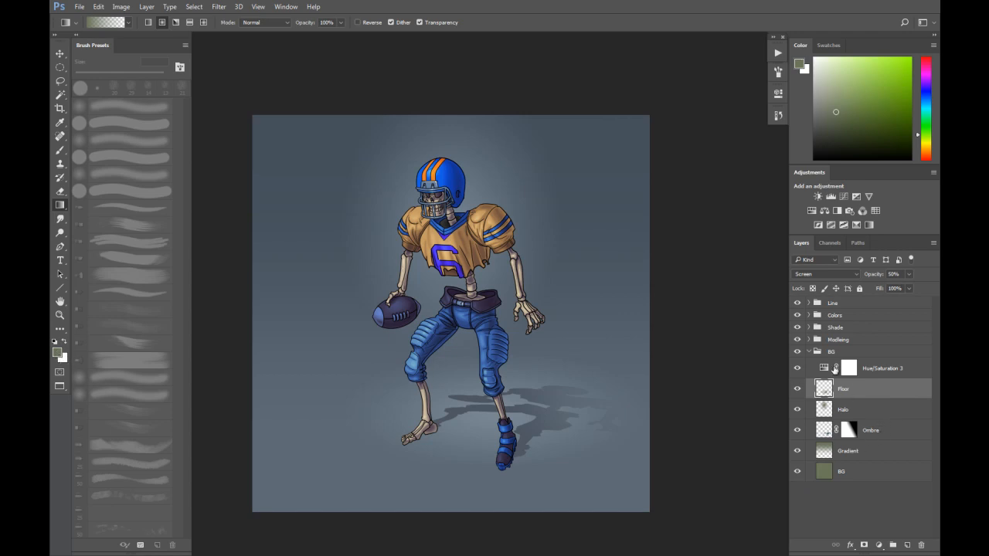
{"action": "left_click", "coordinate": [908, 546]}
{"action": "double_click", "coordinate": [847, 389]}
{"action": "type", "text": "Clouds"}
{"action": "key", "text": "Return"}
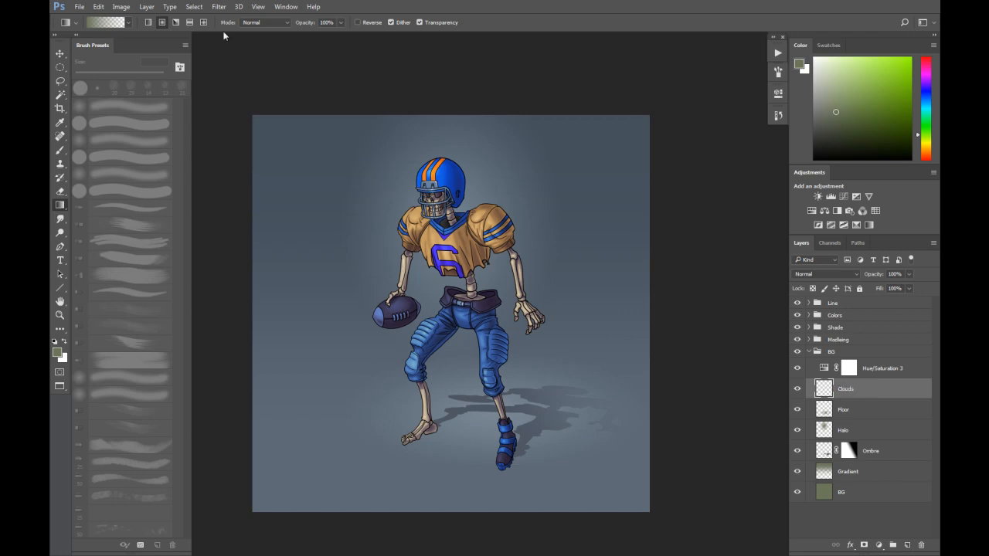
Step: Fill the Clouds layer with the Clouds render filter
{"action": "left_click", "coordinate": [219, 6]}
{"action": "mouse_move", "coordinate": [232, 174]}
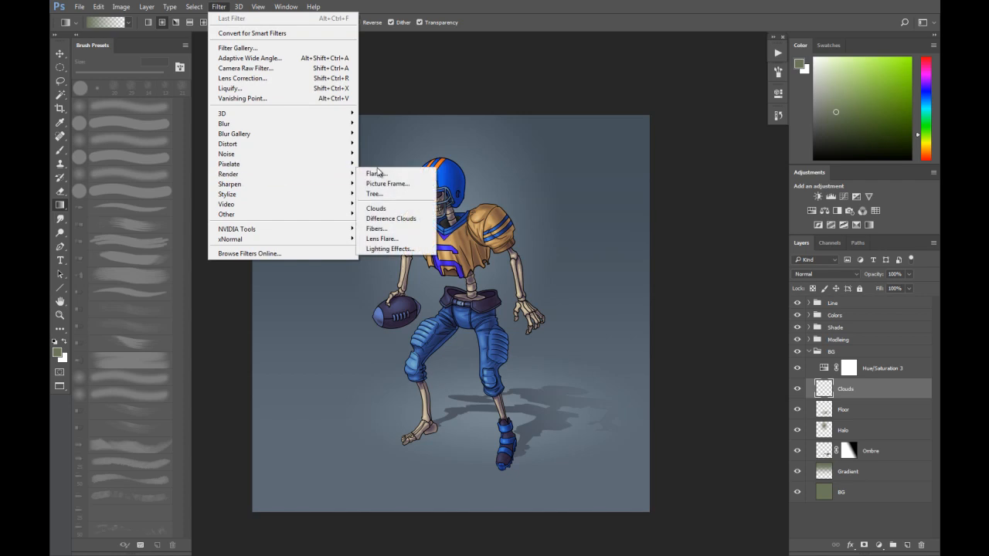
{"action": "left_click", "coordinate": [377, 209]}
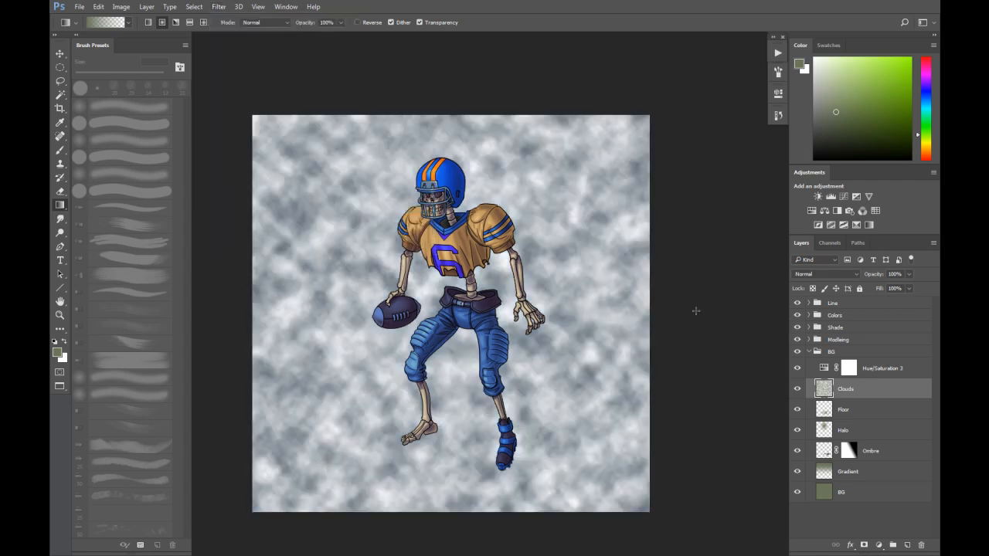
Step: Enlarge the cloud texture proportionally to about 258% around the canvas centre
{"action": "key", "text": "ctrl+minus"}
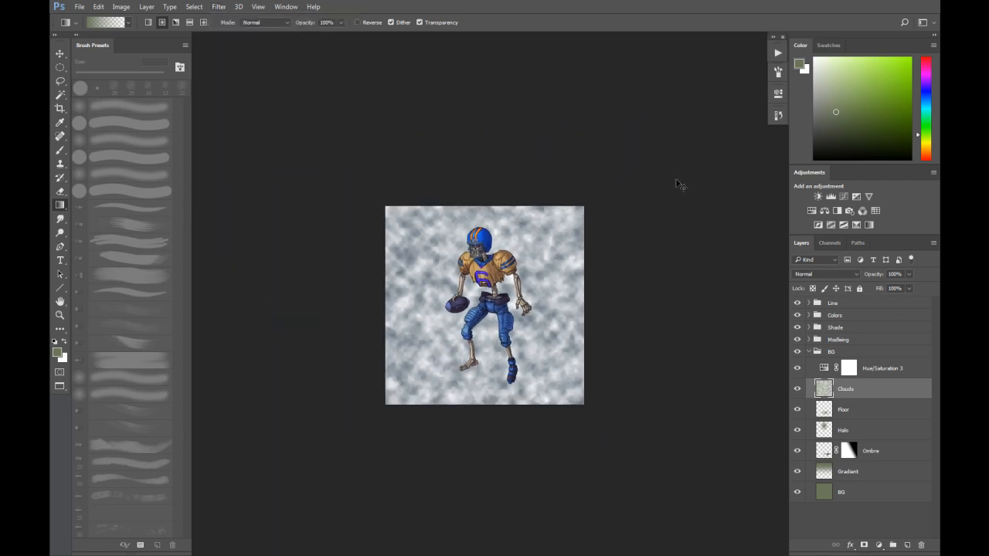
{"action": "key", "text": "ctrl+t"}
{"action": "left_click_drag", "start_coordinate": [582, 205], "coordinate": [629, 203]}
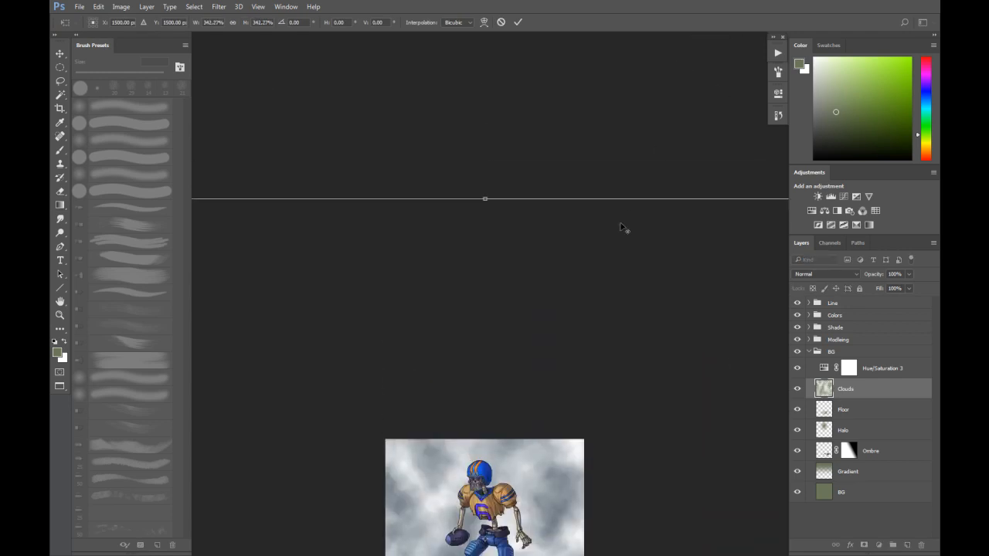
{"action": "key", "text": "ctrl+minus"}
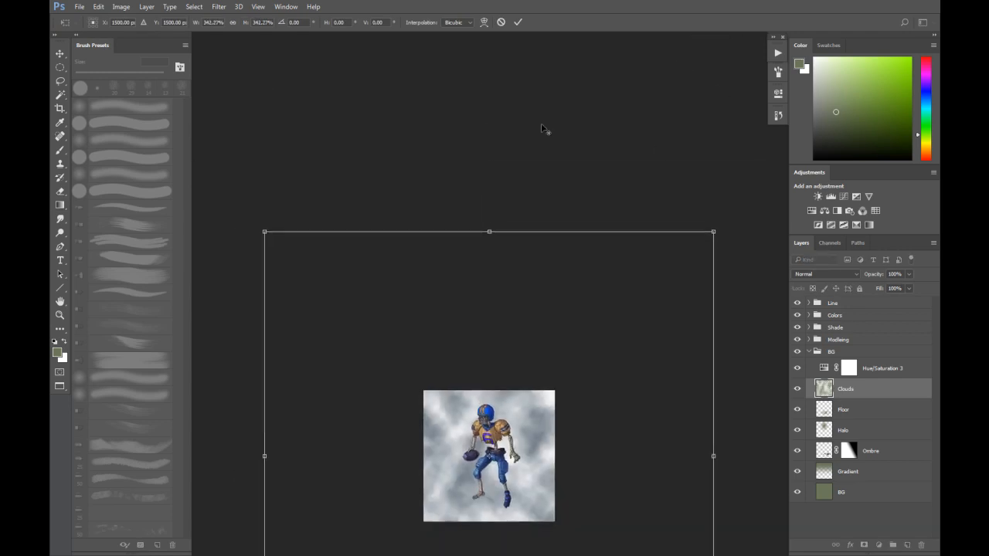
{"action": "key", "text": "ctrl+minus"}
{"action": "left_click_drag", "start_coordinate": [357, 257], "coordinate": [391, 290]}
{"action": "key", "text": "g"}
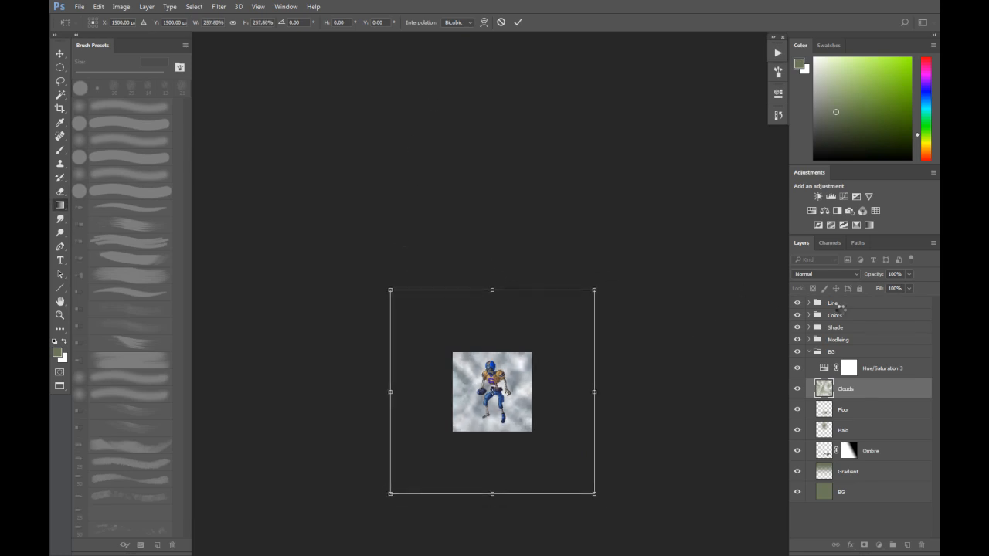
Step: Select the whole canvas and crop the image to it, discarding the cloud texture beyond the edges
{"action": "left_click", "coordinate": [194, 6]}
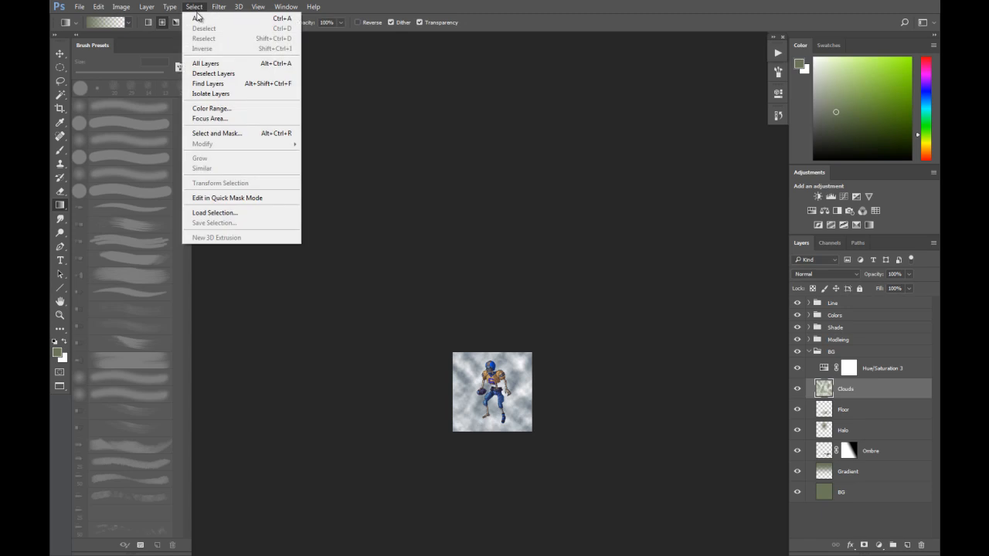
{"action": "left_click", "coordinate": [202, 18]}
{"action": "left_click", "coordinate": [120, 6]}
{"action": "left_click", "coordinate": [147, 113]}
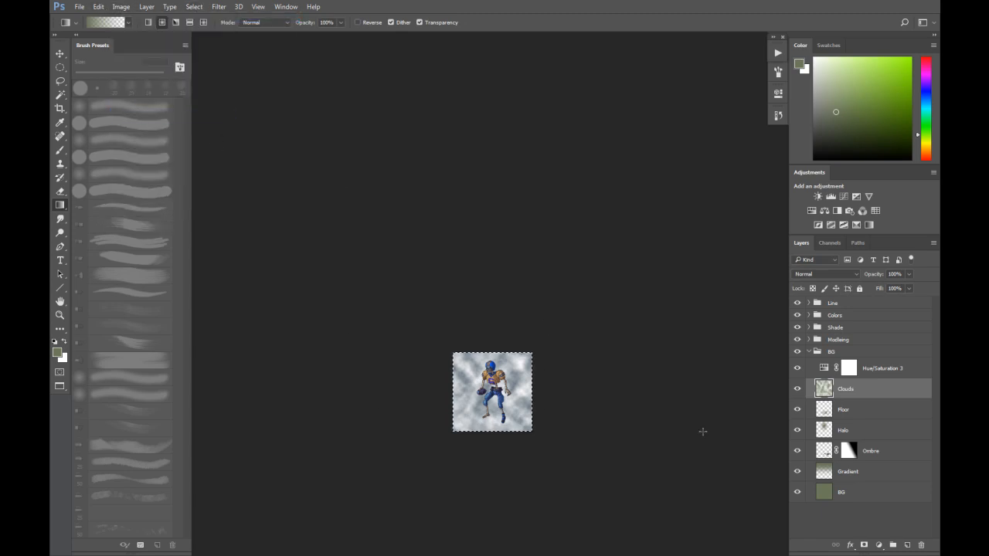
Step: Clear the selection, set the Clouds layer's blending mode to Multiply and lower its opacity to 21%
{"action": "left_click_drag", "start_coordinate": [582, 366], "coordinate": [579, 376]}
{"action": "left_click", "coordinate": [579, 375], "text": "ctrl"}
{"action": "left_click_drag", "start_coordinate": [546, 413], "coordinate": [608, 335]}
{"action": "left_click", "coordinate": [575, 369]}
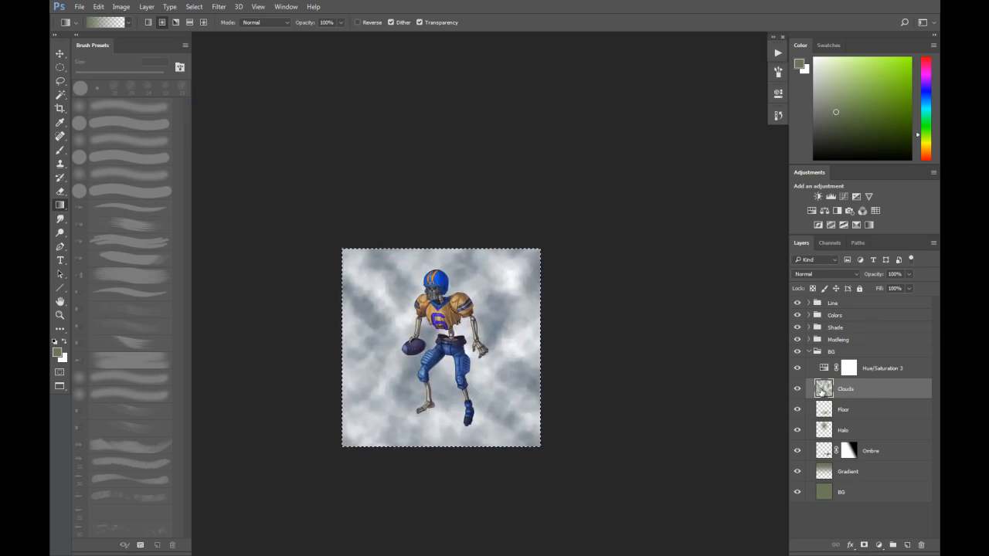
{"action": "left_click", "coordinate": [821, 274]}
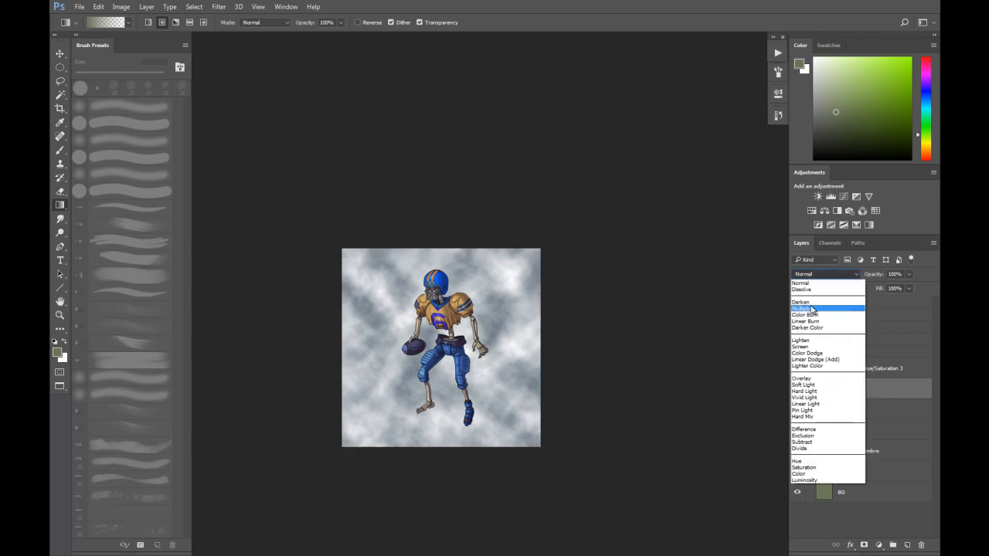
{"action": "left_click", "coordinate": [811, 309]}
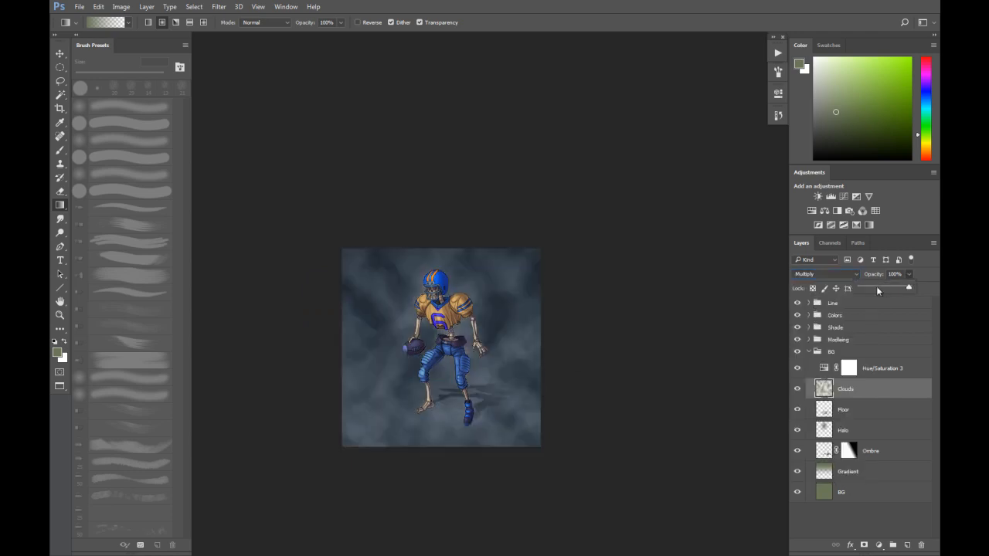
{"action": "left_click_drag", "start_coordinate": [883, 288], "coordinate": [872, 290]}
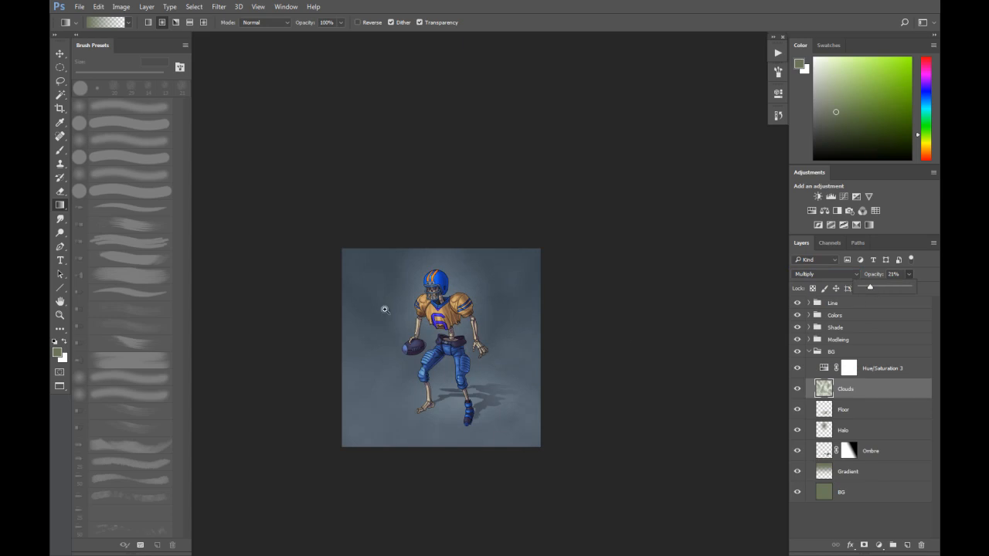
{"action": "scroll", "coordinate": [405, 325], "scroll_direction": "up", "scroll_amount": 1}
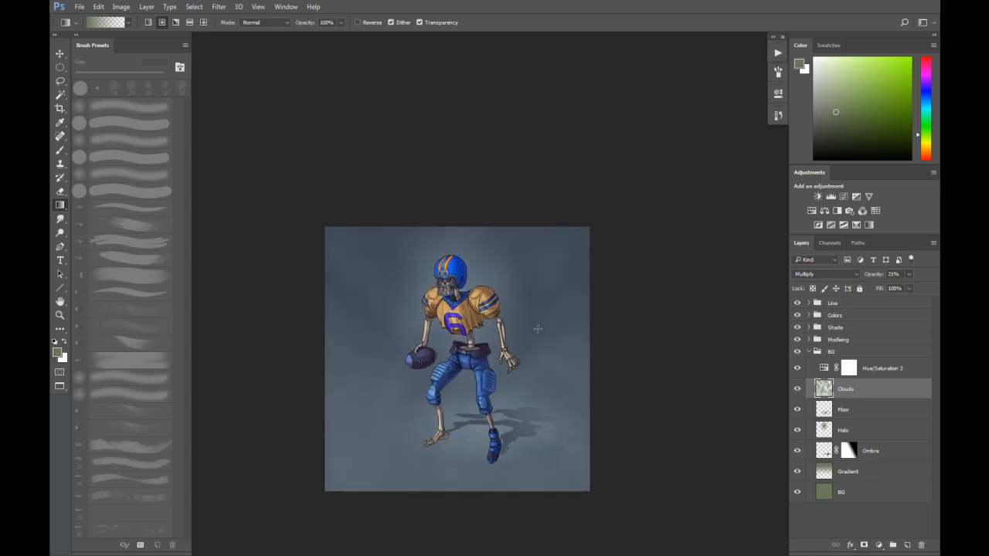
Step: Add a layer mask to the Clouds layer
{"action": "left_click", "coordinate": [864, 546]}
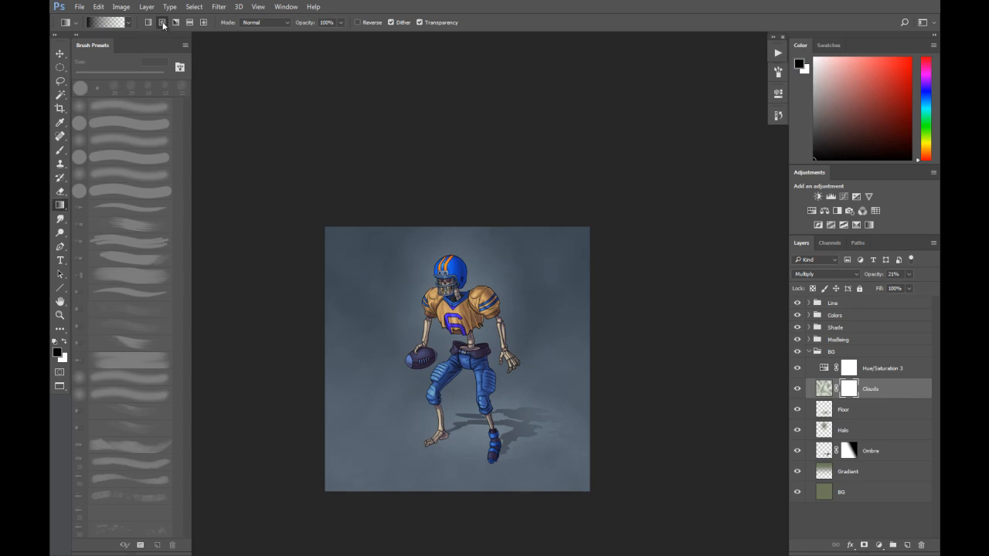
{"action": "left_click_drag", "start_coordinate": [457, 474], "coordinate": [413, 334]}
{"action": "left_click", "coordinate": [798, 389]}
{"action": "left_click", "coordinate": [798, 389]}
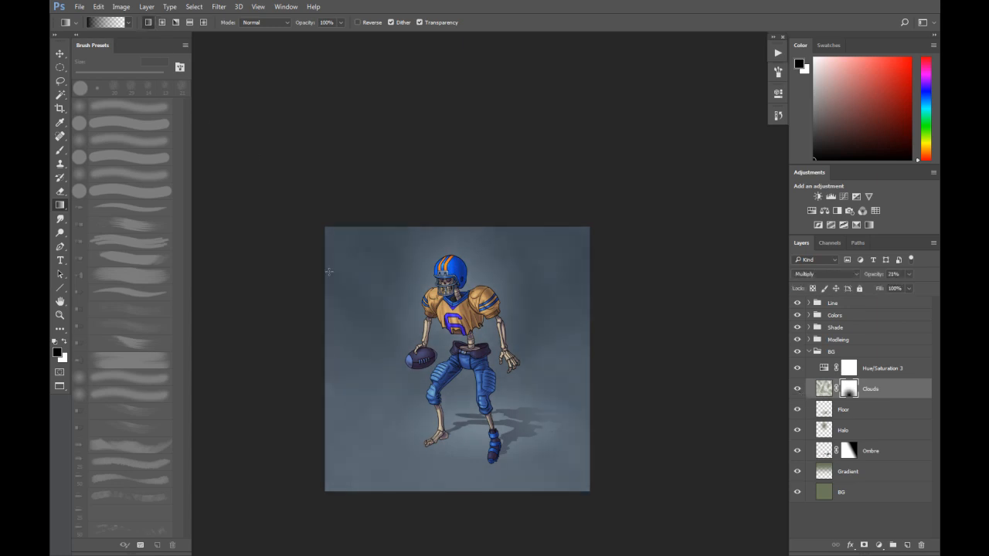
{"action": "key", "text": "ctrl+z"}
Step: Fade out the lower clouds with a linear black-to-transparent gradient on the Clouds mask, from below the feet to chest height, and compare the effect
{"action": "left_click_drag", "start_coordinate": [464, 479], "coordinate": [463, 327]}
{"action": "scroll", "coordinate": [456, 298], "scroll_direction": "up", "scroll_amount": 1}
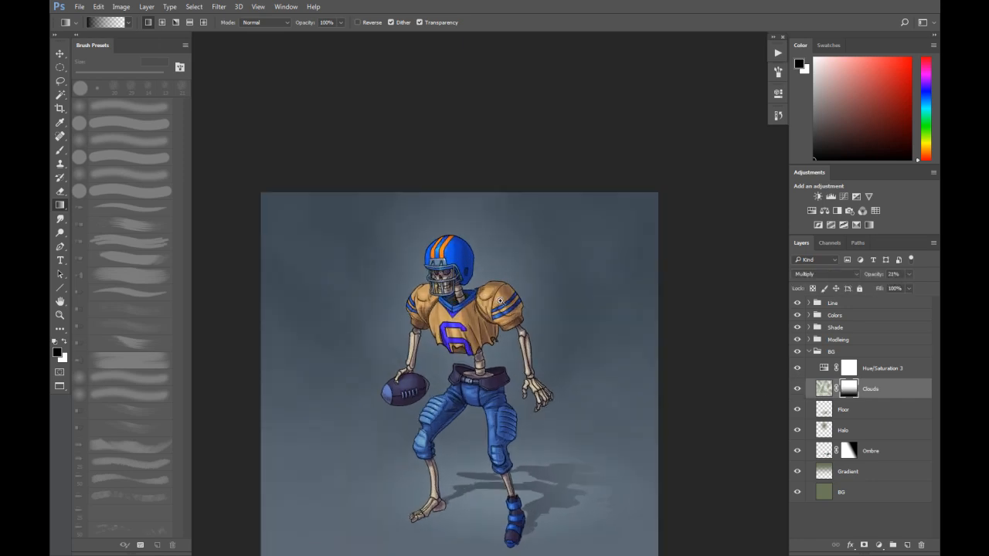
{"action": "left_click_drag", "start_coordinate": [595, 305], "coordinate": [576, 286]}
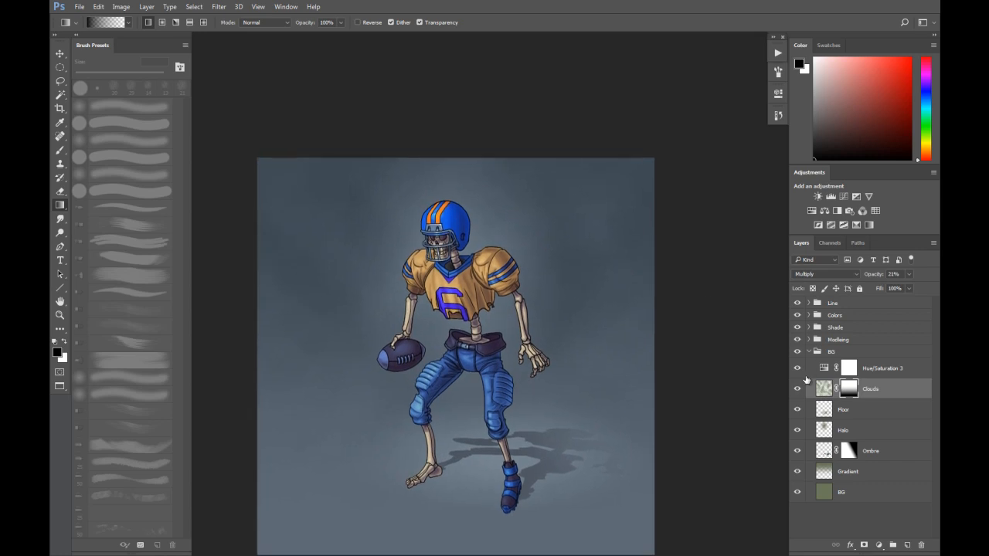
{"action": "left_click", "coordinate": [798, 392]}
{"action": "left_click", "coordinate": [799, 391]}
{"action": "left_click_drag", "start_coordinate": [599, 338], "coordinate": [583, 293]}
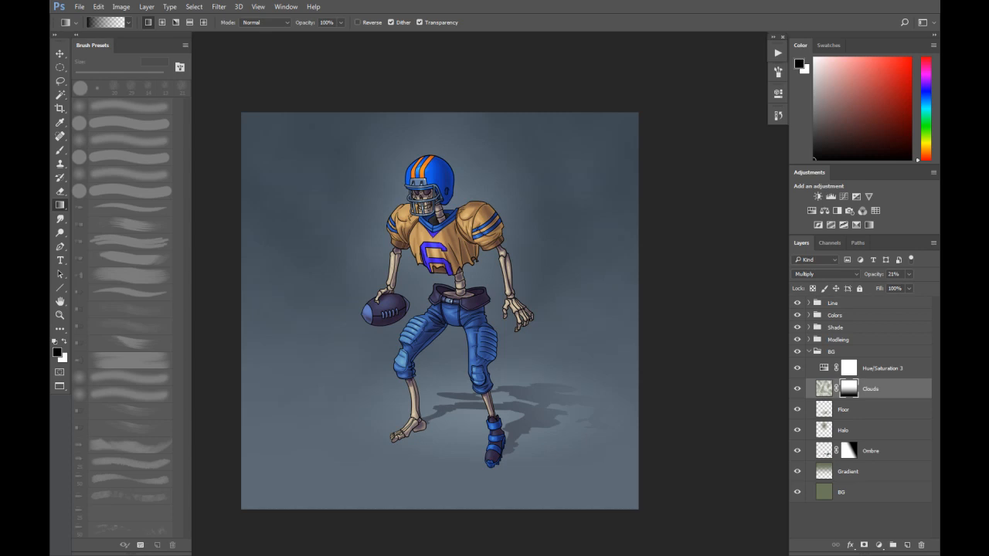
Step: Create a layer group named Effets directly above the Colors group
{"action": "left_click", "coordinate": [834, 316]}
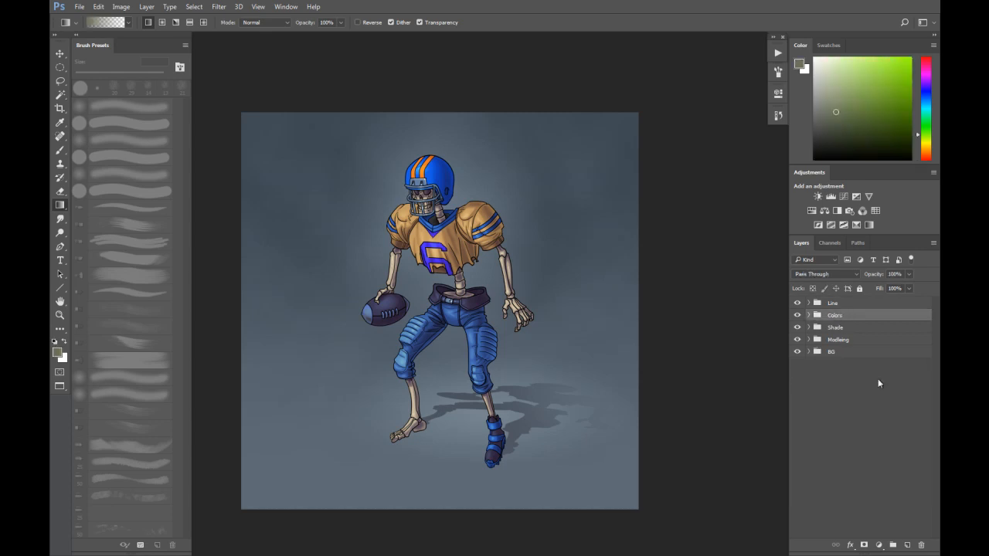
{"action": "left_click", "coordinate": [892, 544]}
{"action": "double_click", "coordinate": [837, 315]}
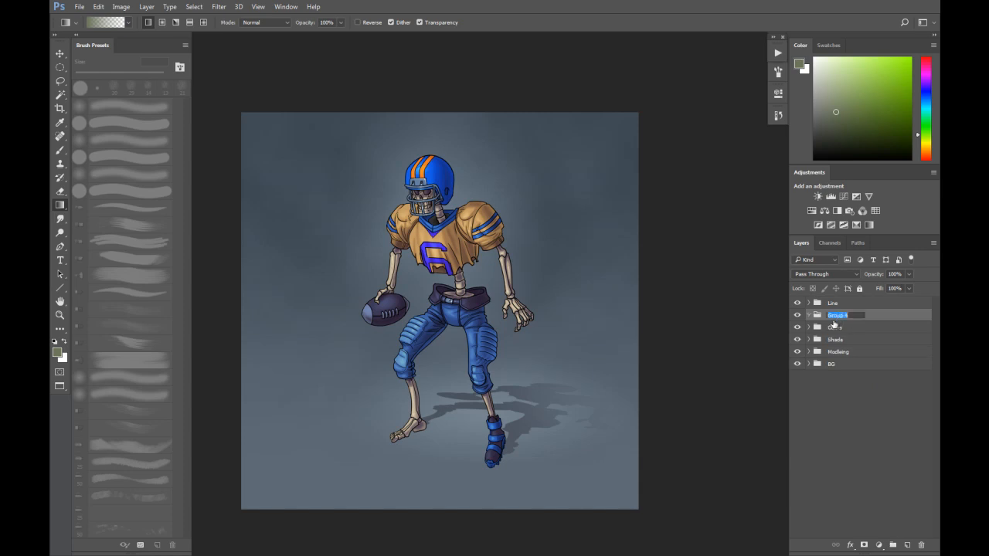
{"action": "type", "text": "Effects"}
{"action": "key", "text": "Return"}
Step: Load the Silhouette layer's outline as a selection and create a new layer in the Effets group masked to it
{"action": "left_click", "coordinate": [808, 351]}
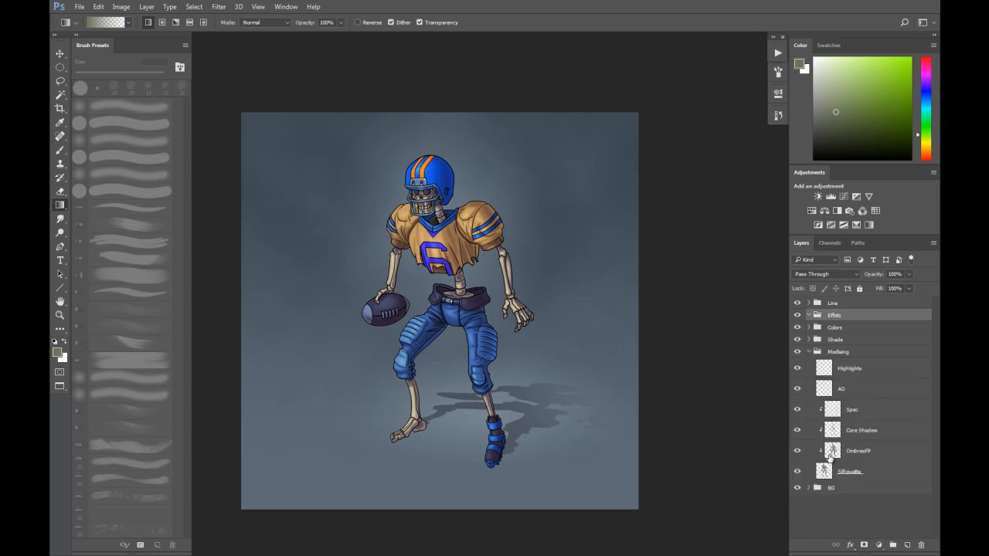
{"action": "left_click", "coordinate": [825, 472], "text": "ctrl"}
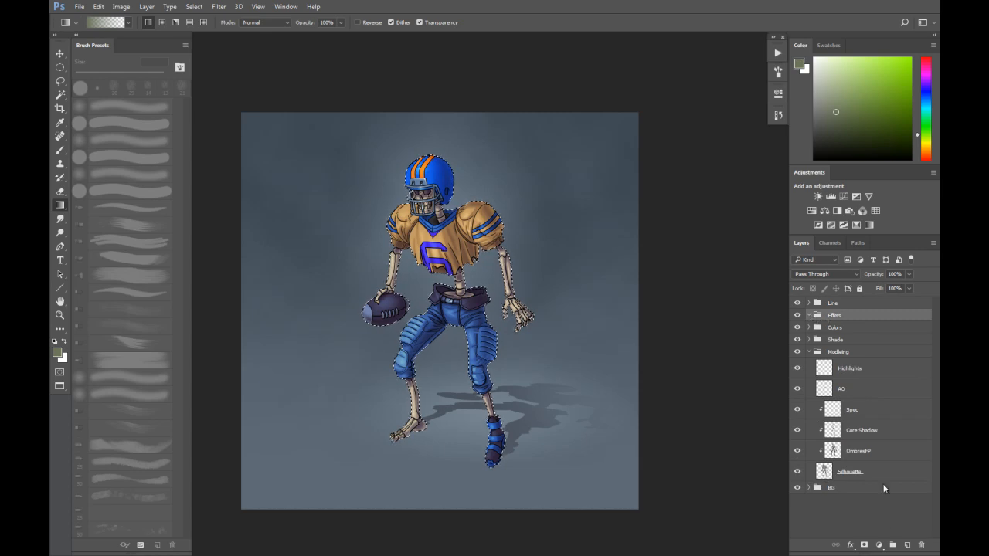
{"action": "left_click", "coordinate": [908, 545]}
{"action": "left_click", "coordinate": [864, 545]}
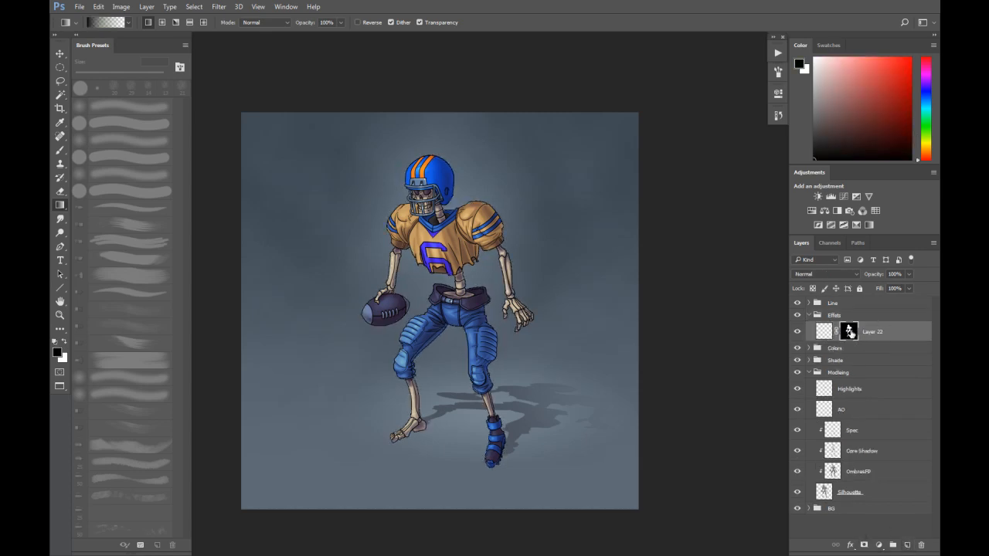
Step: Fill the masked layer's content with a linear greyish-blue-to-transparent gradient rising from the feet to the shoulders
{"action": "left_click", "coordinate": [825, 333]}
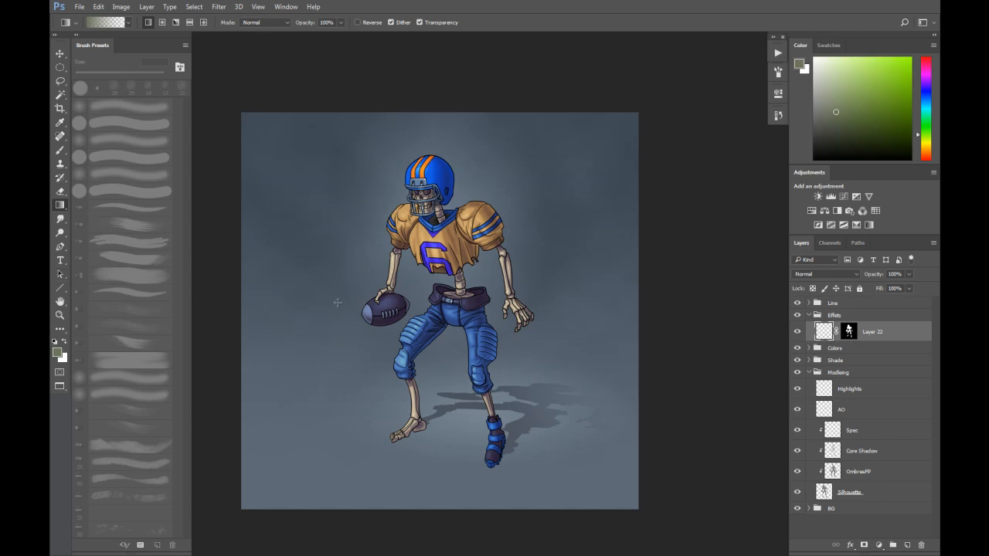
{"action": "left_click", "coordinate": [924, 100]}
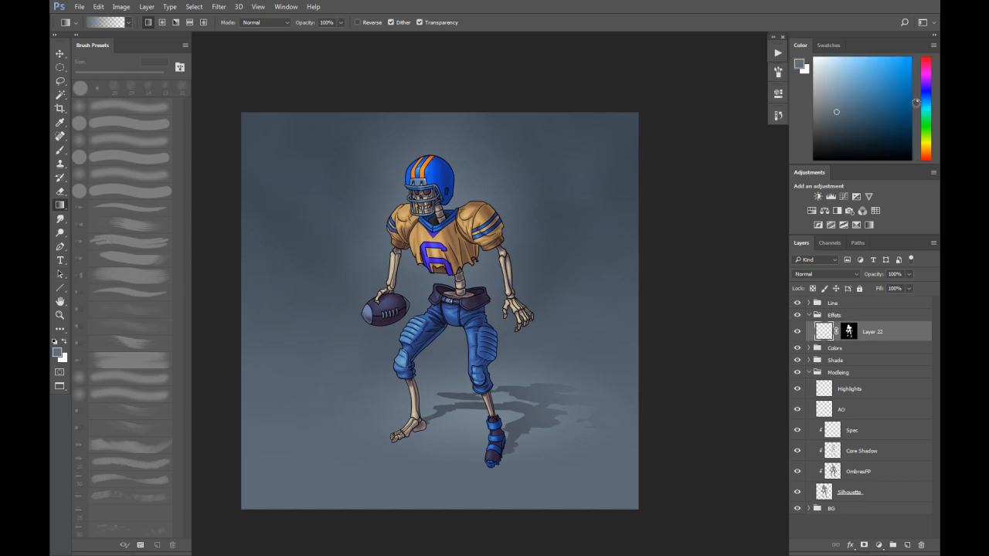
{"action": "left_click", "coordinate": [843, 116]}
{"action": "left_click_drag", "start_coordinate": [452, 450], "coordinate": [453, 200]}
Step: Set the blue gradient layer's blending mode to Multiply, lower its opacity to 40%, and compare the figure with and without it
{"action": "left_click", "coordinate": [815, 274]}
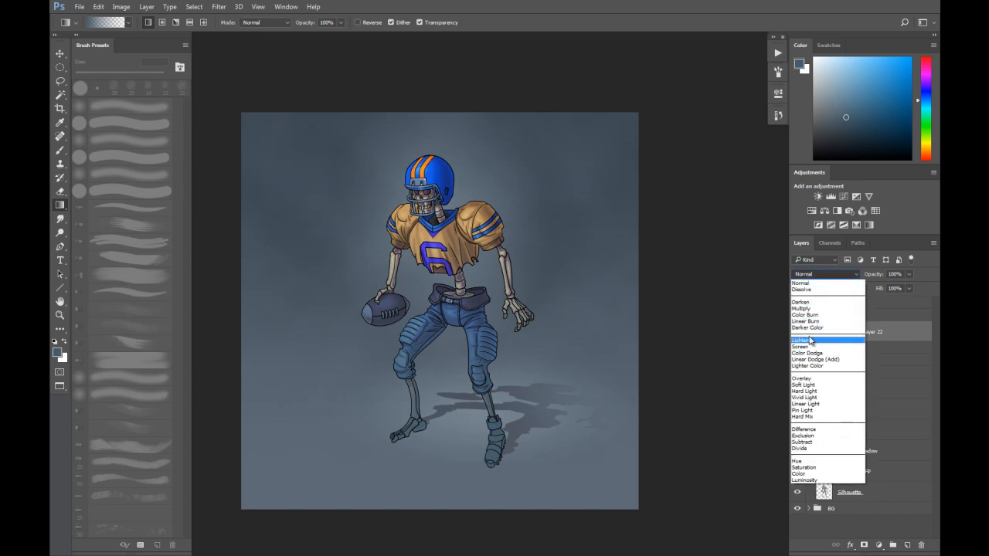
{"action": "left_click", "coordinate": [808, 309]}
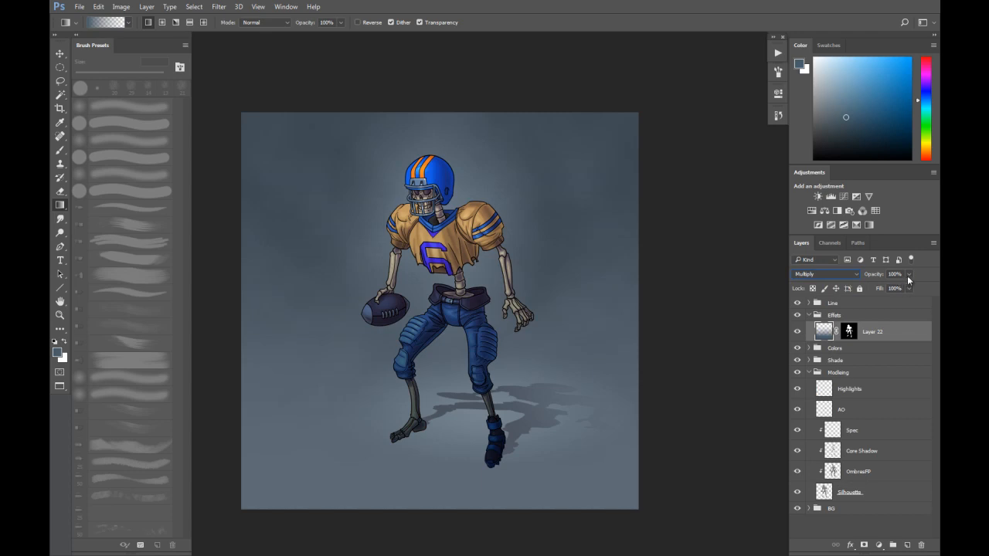
{"action": "left_click_drag", "start_coordinate": [909, 274], "coordinate": [880, 288]}
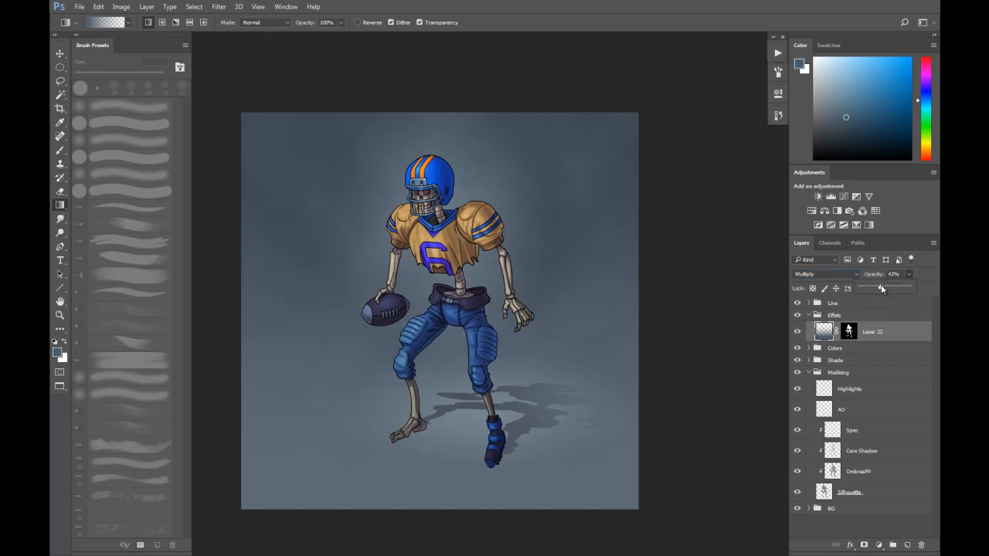
{"action": "left_click", "coordinate": [797, 333]}
{"action": "left_click", "coordinate": [796, 333]}
Step: Add a new layer above the blue gradient layer, naming the gradient layer Shad and the new one Light
{"action": "left_click", "coordinate": [908, 545]}
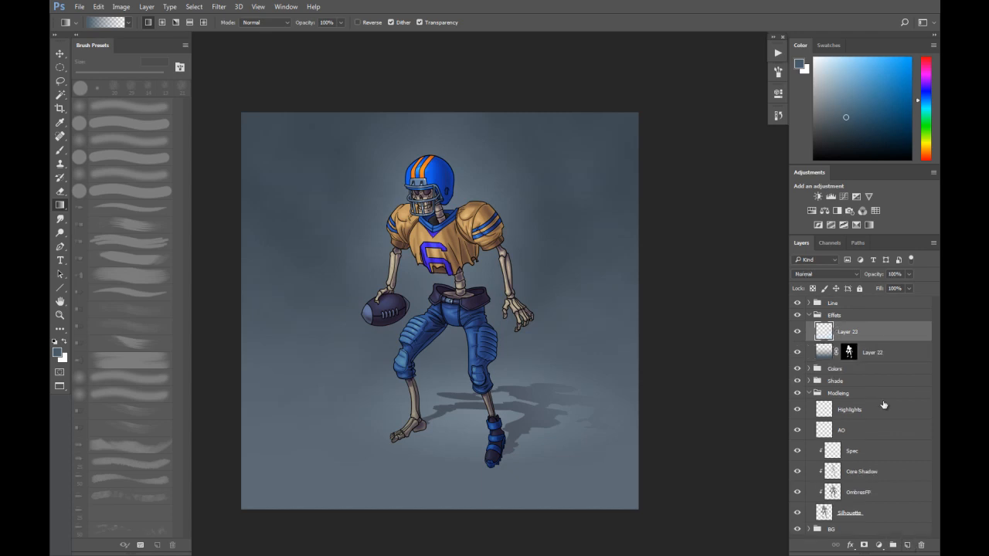
{"action": "double_click", "coordinate": [871, 353]}
{"action": "type", "text": "Shad"}
{"action": "key", "text": "Return"}
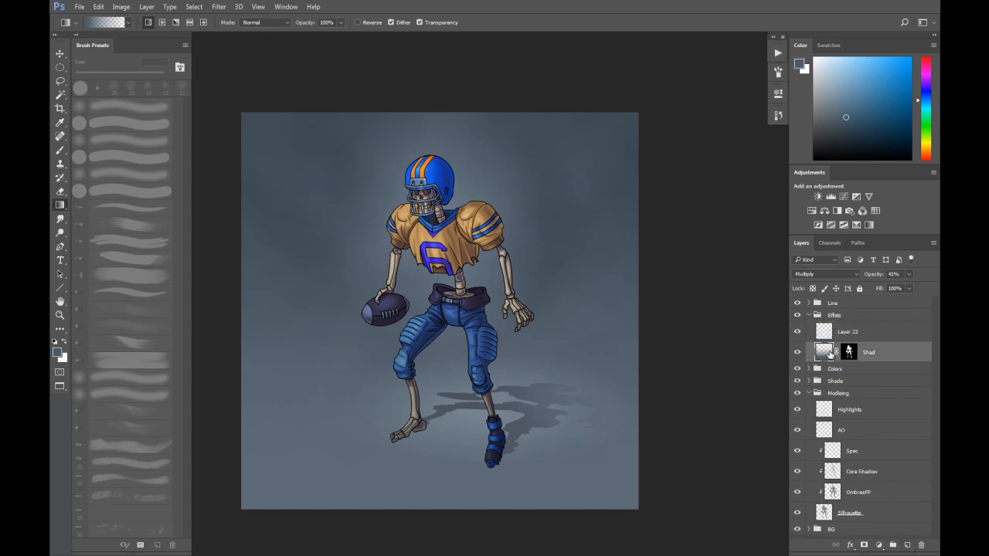
{"action": "double_click", "coordinate": [848, 332]}
{"action": "type", "text": "Light"}
{"action": "key", "text": "Return"}
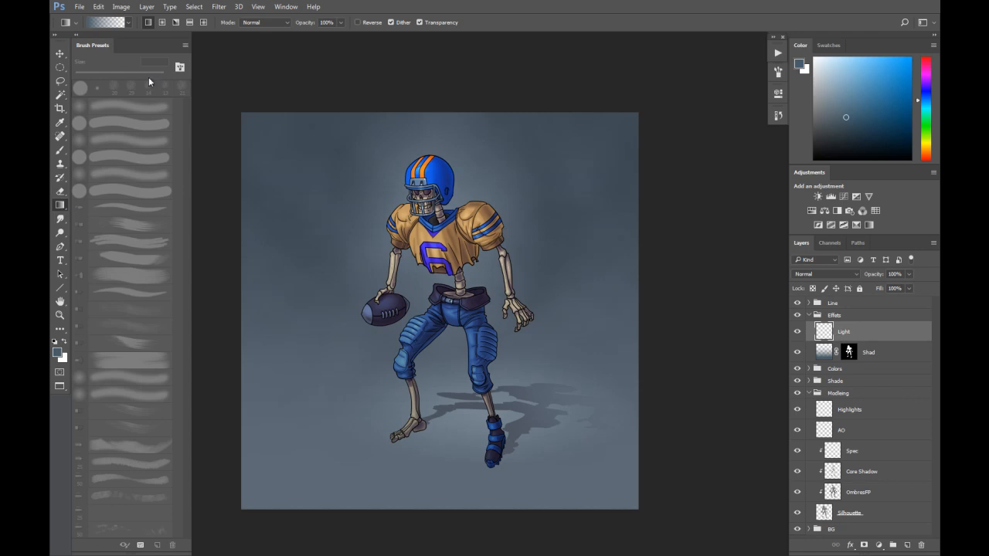
Step: Draw a radial pale yellow-orange-to-transparent gradient around the helmet and shoulders on the Light layer
{"action": "left_click", "coordinate": [162, 22]}
{"action": "left_click_drag", "start_coordinate": [930, 147], "coordinate": [926, 141]}
{"action": "left_click", "coordinate": [926, 145]}
{"action": "left_click", "coordinate": [848, 70]}
{"action": "left_click_drag", "start_coordinate": [926, 148], "coordinate": [926, 146]}
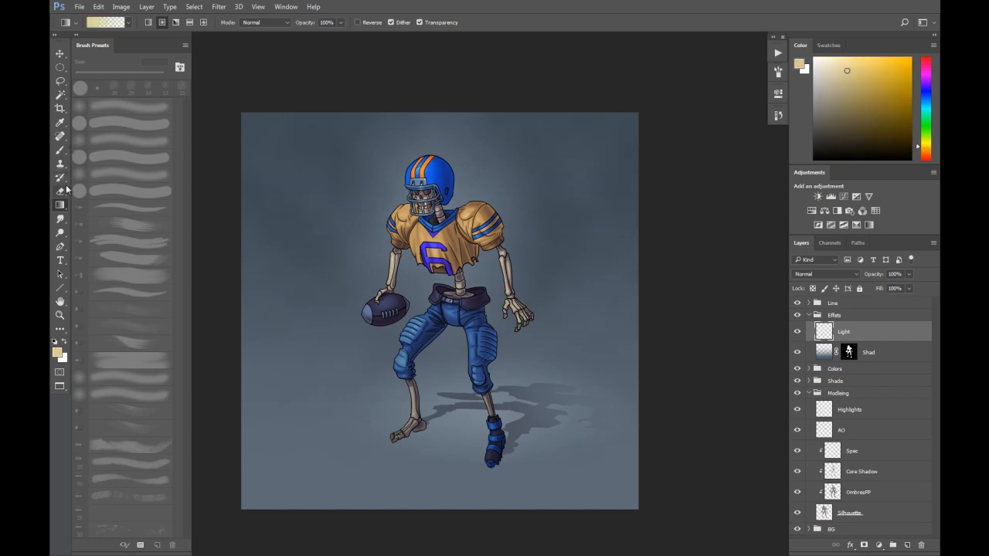
{"action": "left_click_drag", "start_coordinate": [424, 194], "coordinate": [509, 281]}
{"action": "left_click_drag", "start_coordinate": [473, 202], "coordinate": [484, 199]}
Step: Set the Light layer's blending mode to Overlay, lower its opacity to 17%, and compare the image with and without it
{"action": "left_click", "coordinate": [827, 273]}
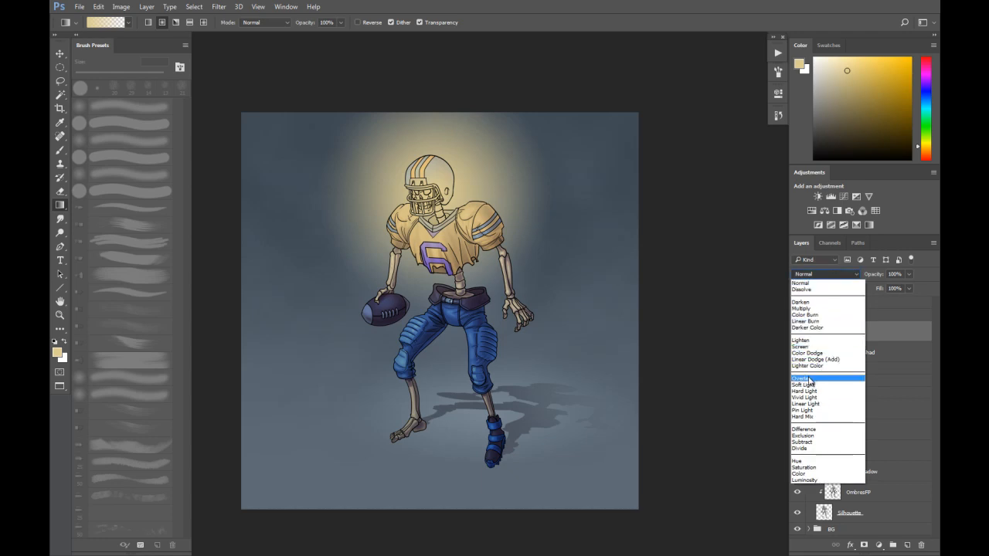
{"action": "left_click", "coordinate": [811, 347]}
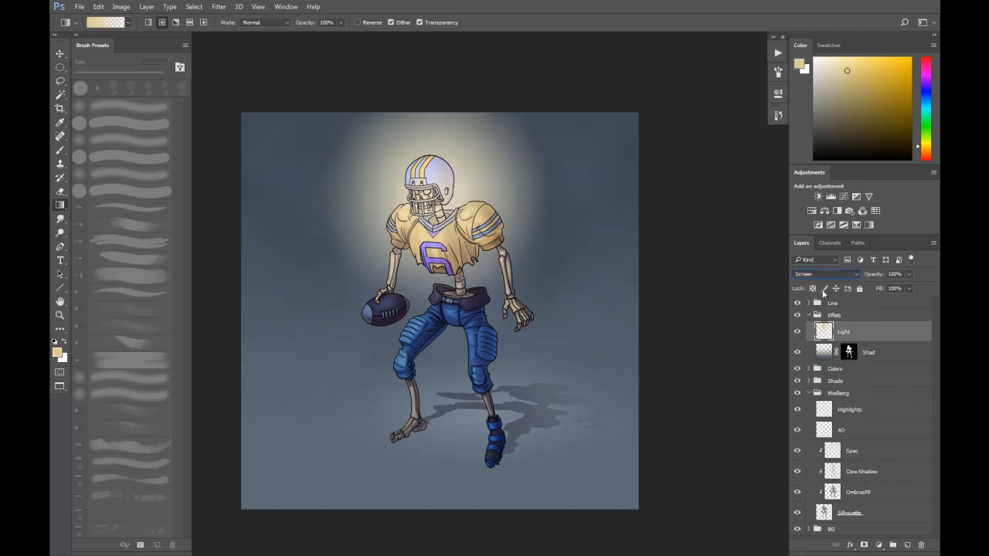
{"action": "left_click", "coordinate": [825, 273]}
{"action": "left_click", "coordinate": [810, 380]}
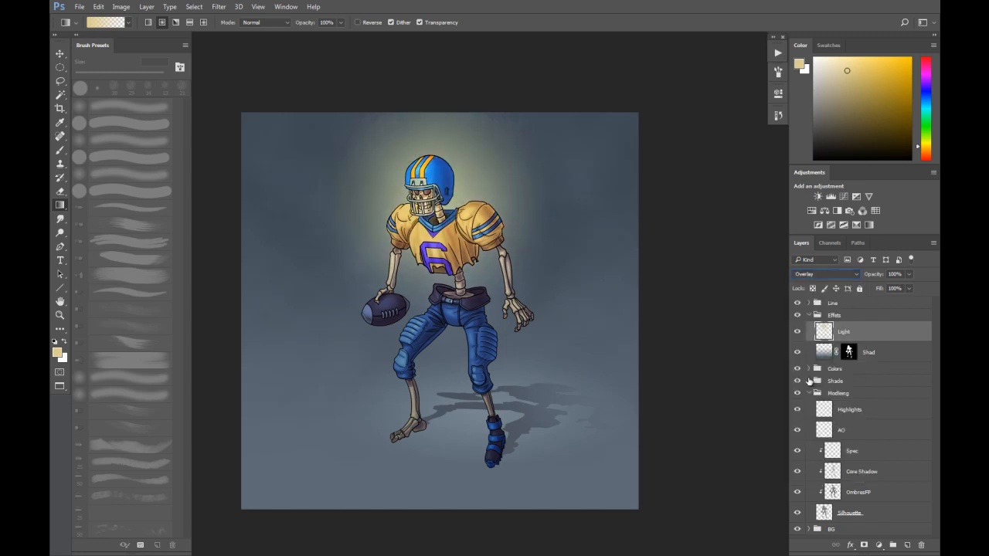
{"action": "left_click", "coordinate": [910, 274]}
{"action": "left_click_drag", "start_coordinate": [878, 291], "coordinate": [871, 292]}
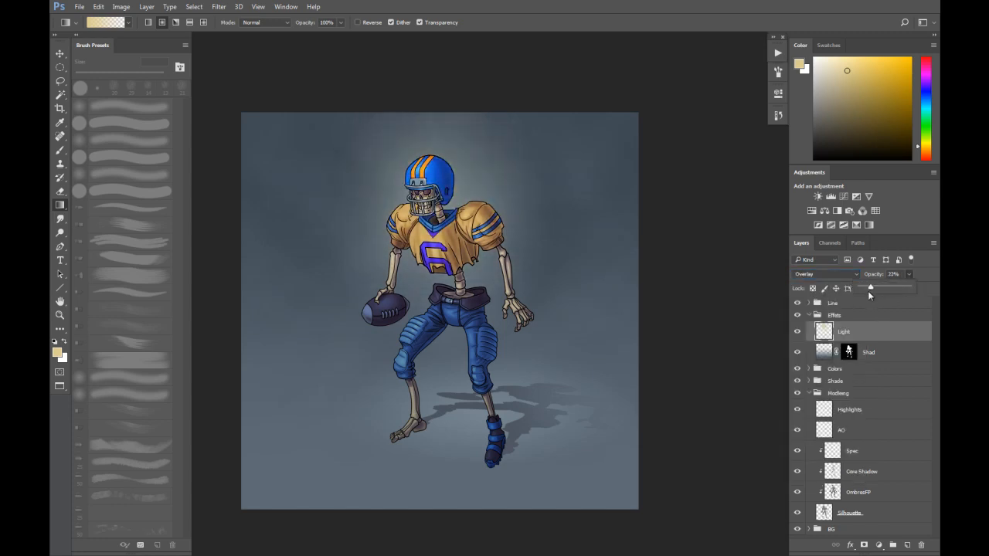
{"action": "left_click", "coordinate": [798, 332]}
{"action": "left_click", "coordinate": [798, 333]}
{"action": "left_click", "coordinate": [799, 332]}
Step: Load the Shad layer's mask as a selection and use it to mask the Light layer to the figure
{"action": "left_click", "coordinate": [849, 354], "text": "ctrl"}
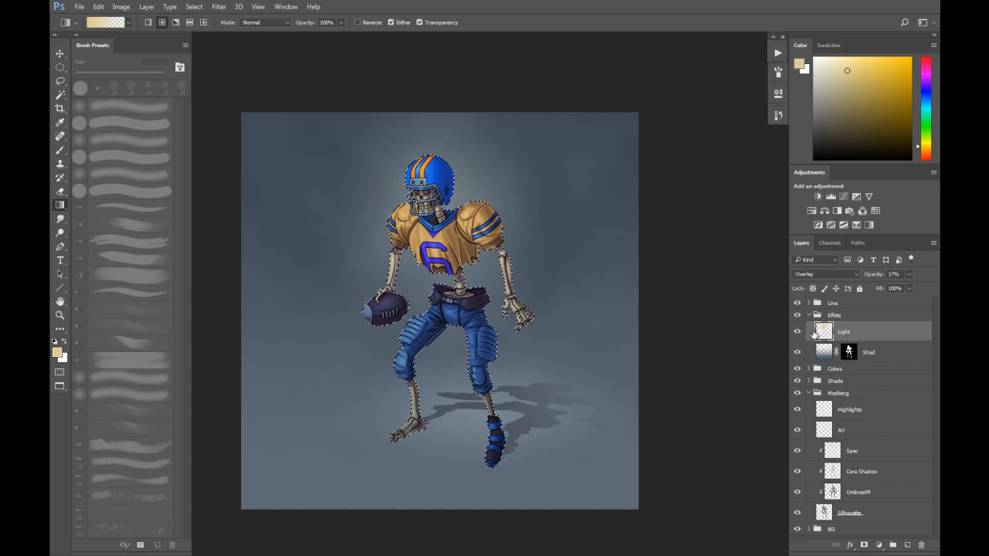
{"action": "double_click", "coordinate": [889, 331]}
{"action": "left_click", "coordinate": [839, 57]}
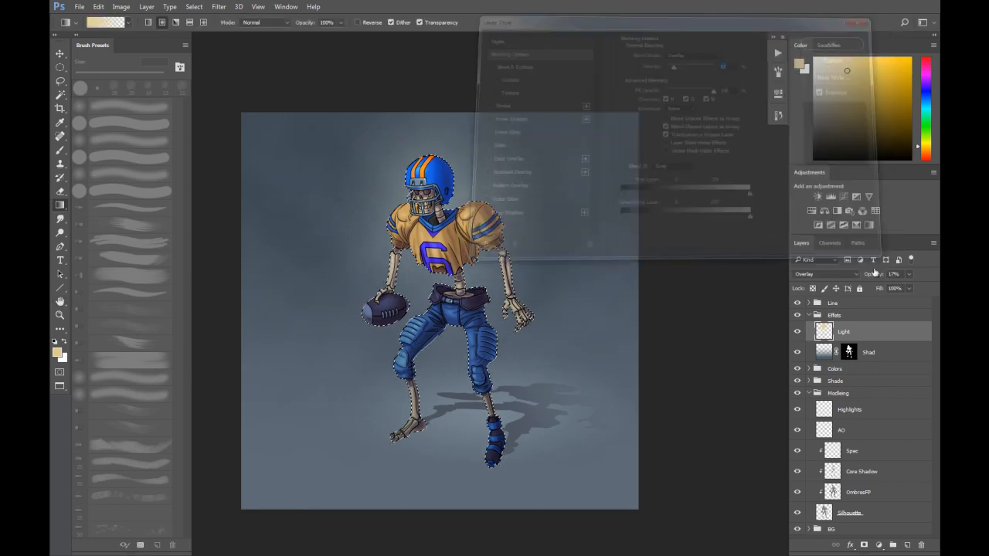
{"action": "double_click", "coordinate": [864, 546]}
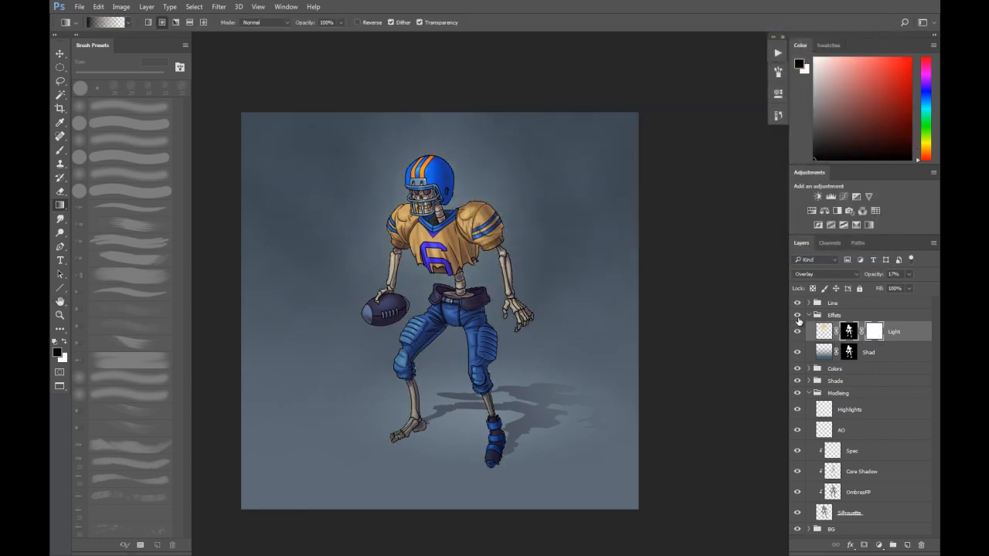
Step: Examine the illustration with and without the Effets group, the Light layer and the Shad layer
{"action": "left_click", "coordinate": [797, 316]}
{"action": "left_click", "coordinate": [797, 317]}
{"action": "left_click", "coordinate": [798, 317]}
{"action": "left_click", "coordinate": [797, 317]}
{"action": "left_click", "coordinate": [798, 317]}
{"action": "left_click", "coordinate": [798, 317]}
{"action": "left_click", "coordinate": [798, 317]}
{"action": "left_click", "coordinate": [797, 317]}
{"action": "left_click", "coordinate": [798, 317]}
{"action": "left_click", "coordinate": [797, 317]}
{"action": "left_click", "coordinate": [797, 316]}
{"action": "left_click", "coordinate": [798, 317]}
{"action": "left_click", "coordinate": [800, 332]}
{"action": "left_click", "coordinate": [800, 333]}
{"action": "left_click", "coordinate": [800, 333]}
{"action": "left_click", "coordinate": [798, 332]}
{"action": "left_click", "coordinate": [798, 353]}
{"action": "left_click", "coordinate": [798, 353]}
Step: Select the OmbresFP shadow areas that lie within the silhouette and create a new layer named Ombres in the Effets group
{"action": "left_click", "coordinate": [833, 495], "text": "ctrl"}
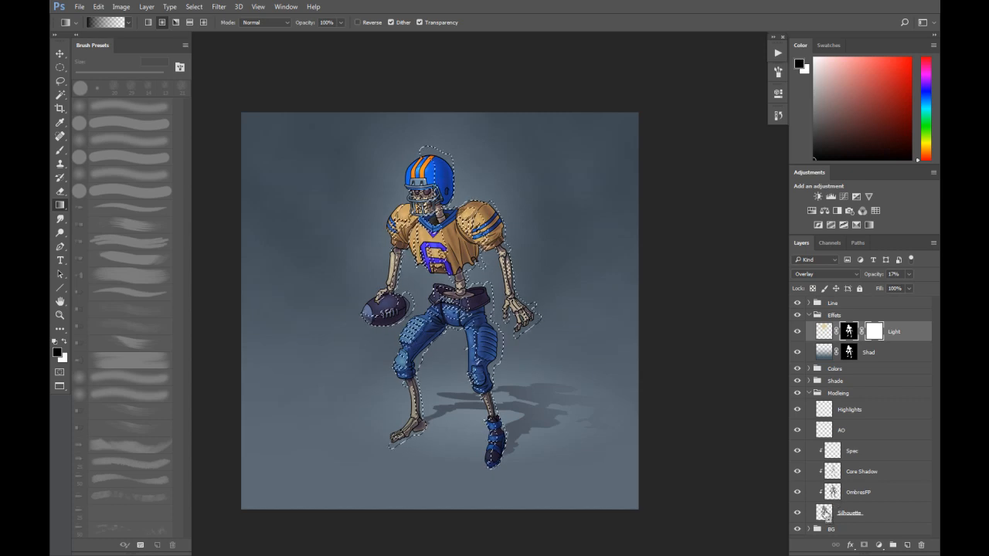
{"action": "left_click", "coordinate": [825, 512], "text": "ctrl"}
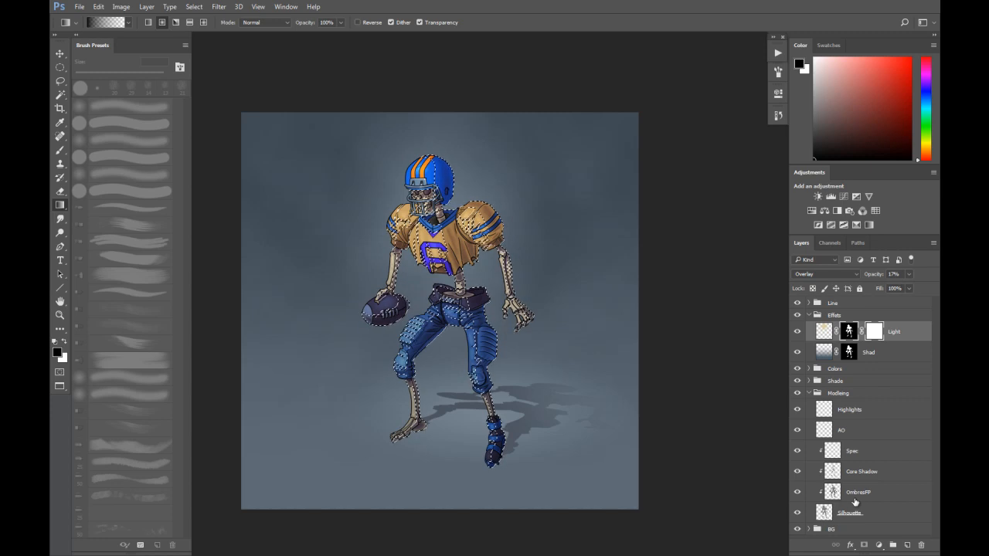
{"action": "left_click", "coordinate": [908, 545]}
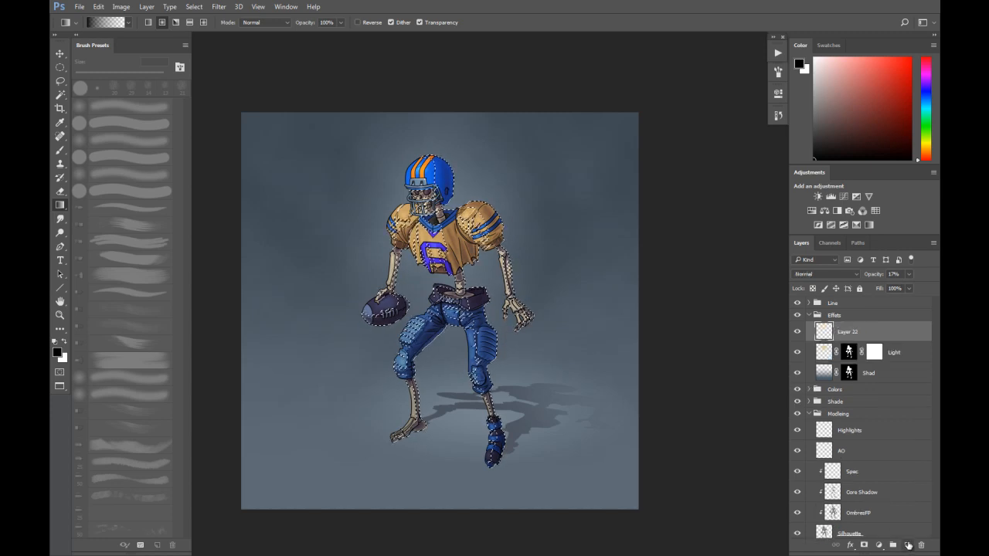
{"action": "double_click", "coordinate": [847, 333]}
{"action": "type", "text": "Ombres"}
{"action": "key", "text": "Return"}
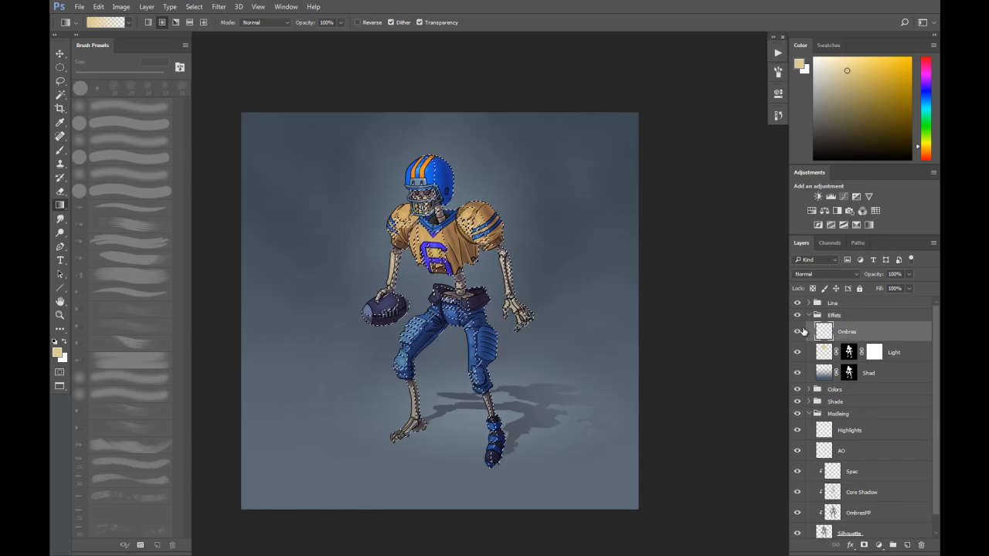
Step: Fill the selected shadow areas on the Ombres layer with a medium blue-violet and clear the selection
{"action": "left_click", "coordinate": [927, 91]}
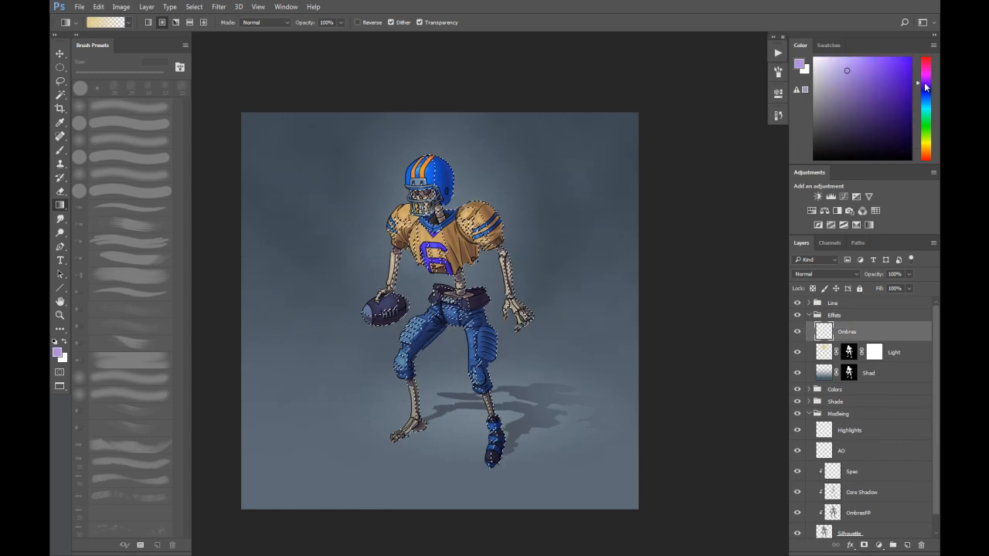
{"action": "left_click", "coordinate": [926, 86]}
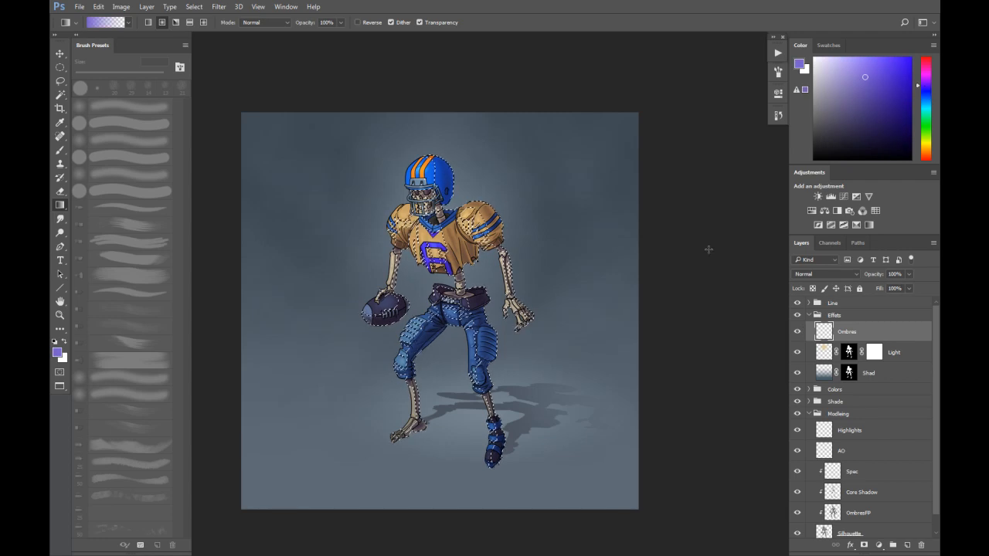
{"action": "key", "text": "alt+BackSpace"}
{"action": "key", "text": "ctrl+d"}
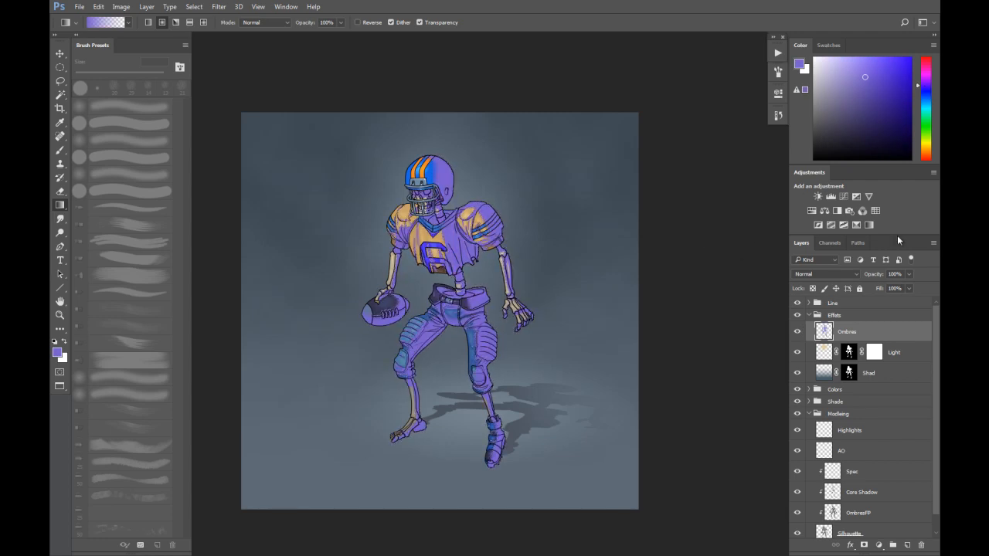
Step: Set the Ombres layer to the Color blend mode with 16% opacity
{"action": "left_click", "coordinate": [824, 274]}
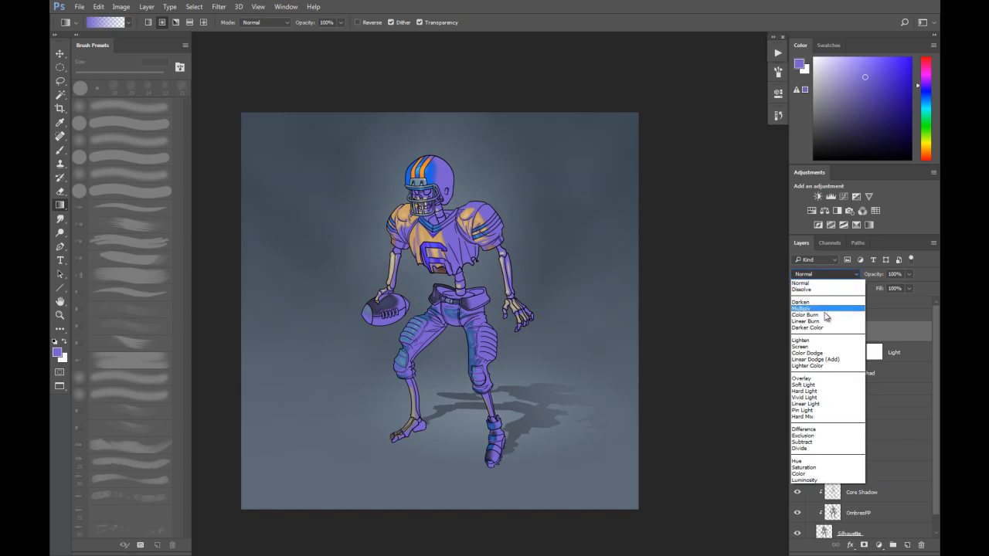
{"action": "left_click", "coordinate": [823, 470]}
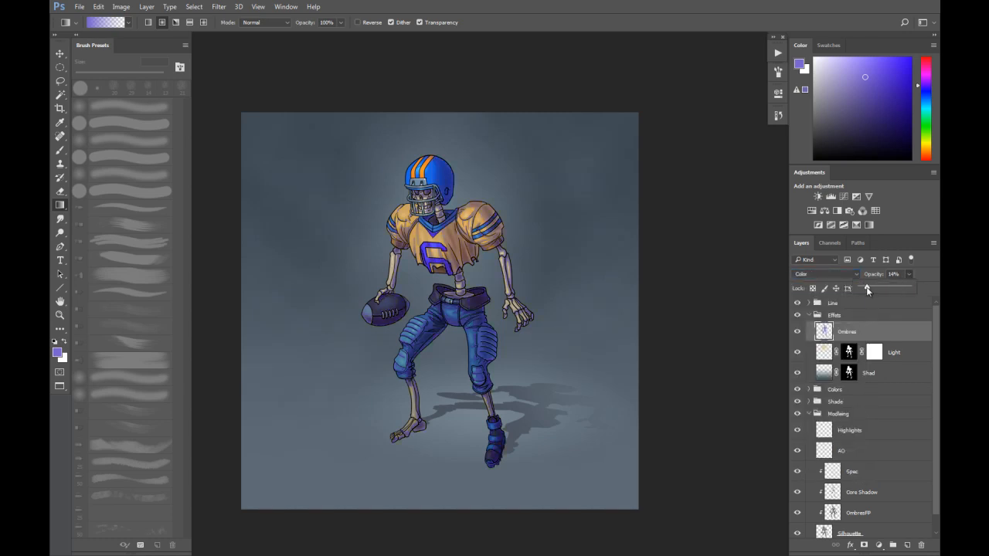
{"action": "left_click_drag", "start_coordinate": [868, 289], "coordinate": [870, 290]}
{"action": "left_click", "coordinate": [799, 333]}
Step: Select the figure's lit areas from the silhouette without the OmbresFP shadows and create a layer named Light+ masked to them
{"action": "scroll", "coordinate": [939, 400], "scroll_direction": "down", "scroll_amount": 1}
{"action": "scroll", "coordinate": [939, 400], "scroll_direction": "up", "scroll_amount": 1}
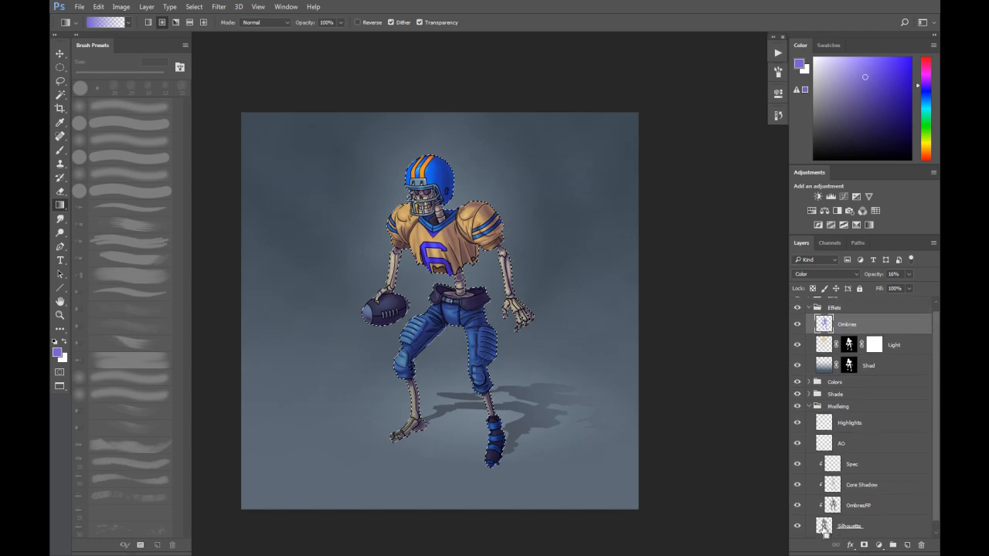
{"action": "left_click", "coordinate": [831, 506], "text": "ctrl"}
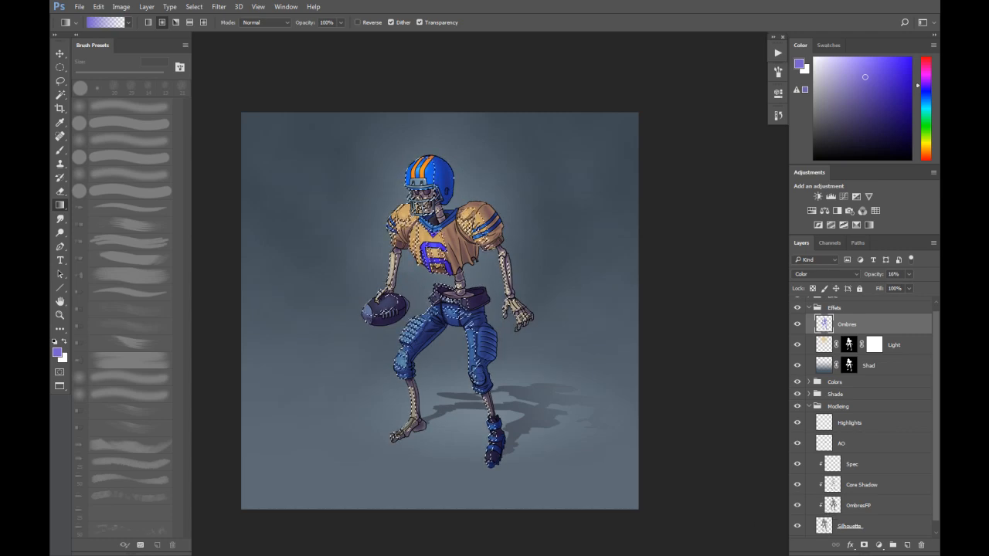
{"action": "left_click", "coordinate": [908, 546]}
{"action": "left_click", "coordinate": [864, 545]}
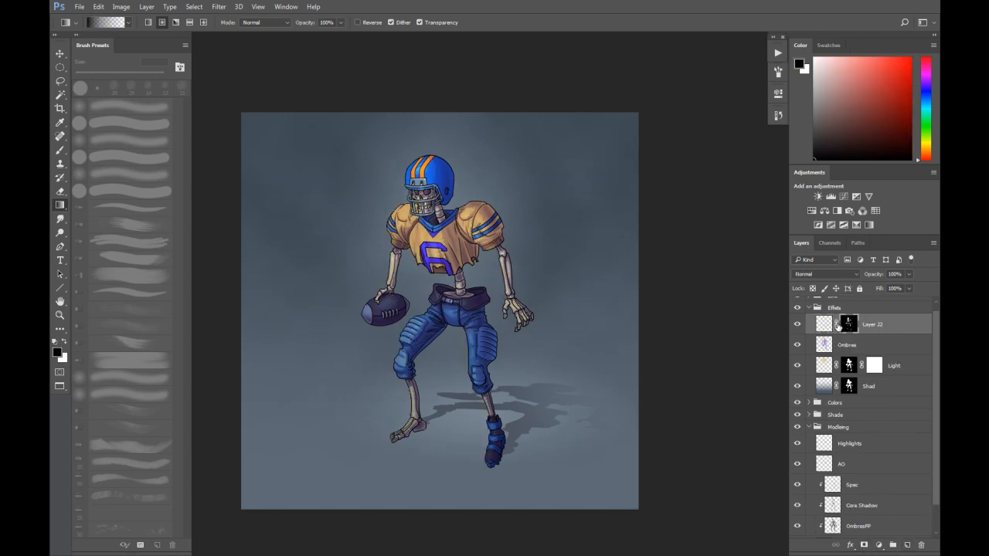
{"action": "double_click", "coordinate": [872, 325]}
{"action": "type", "text": "Light+"}
{"action": "key", "text": "Return"}
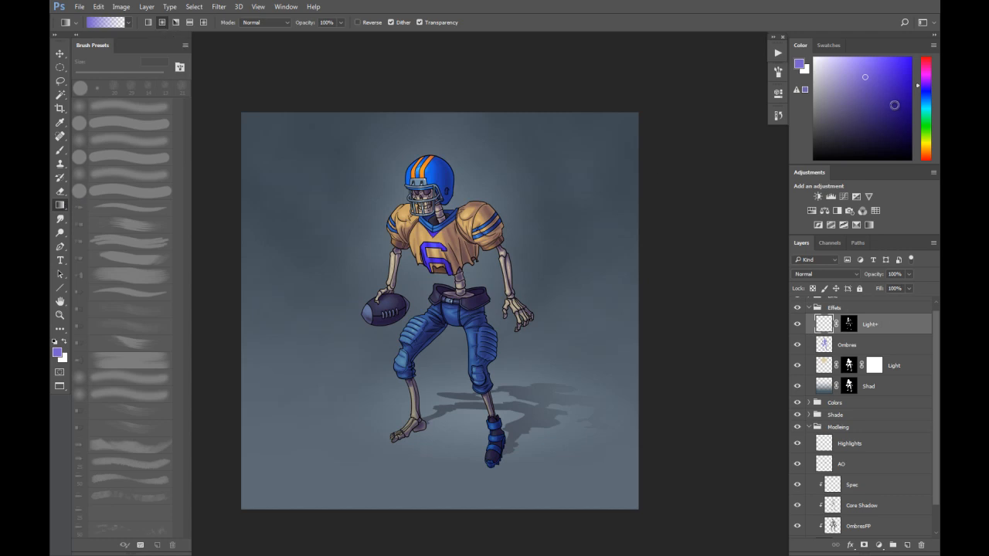
Step: Set the foreground colour to a soft light orange for the Light+ layer
{"action": "left_click", "coordinate": [929, 143]}
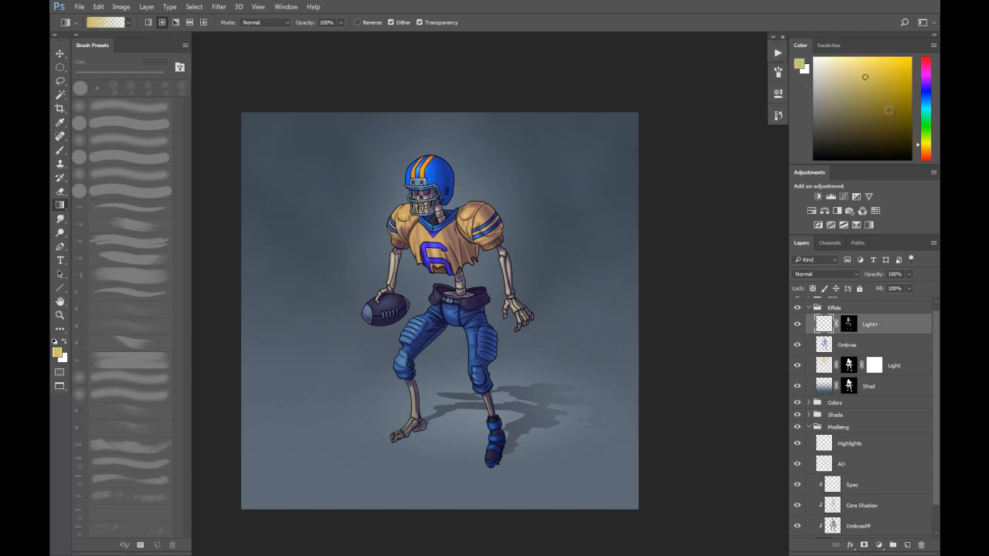
{"action": "left_click", "coordinate": [863, 83]}
{"action": "left_click_drag", "start_coordinate": [926, 148], "coordinate": [927, 153]}
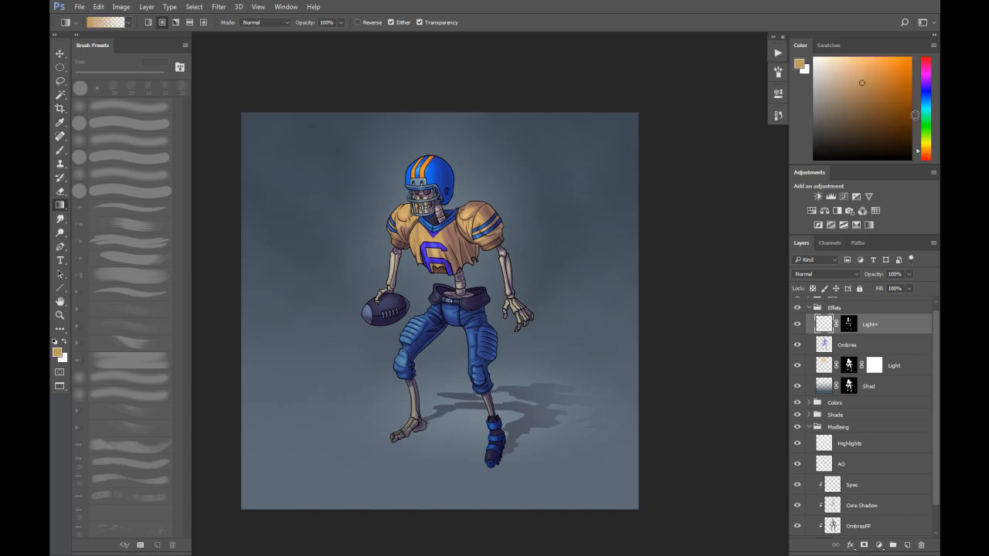
{"action": "left_click_drag", "start_coordinate": [864, 80], "coordinate": [856, 74]}
{"action": "left_click_drag", "start_coordinate": [430, 212], "coordinate": [533, 300]}
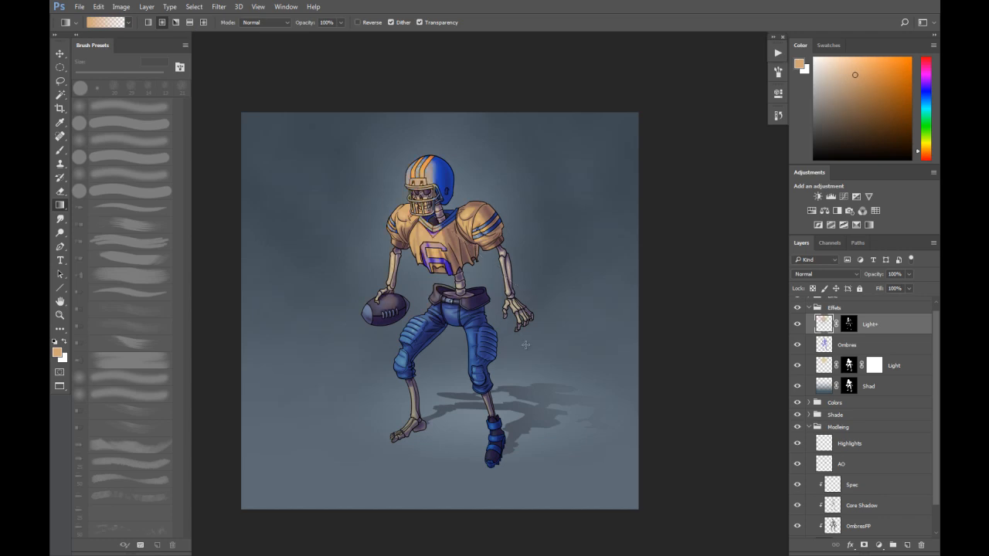
{"action": "key", "text": "ctrl+z"}
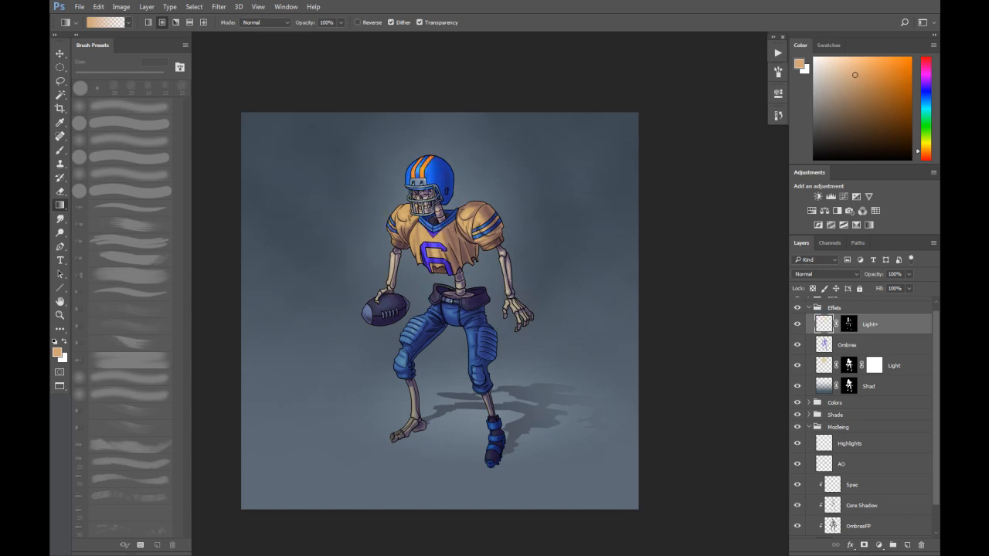
{"action": "left_click_drag", "start_coordinate": [430, 203], "coordinate": [519, 284]}
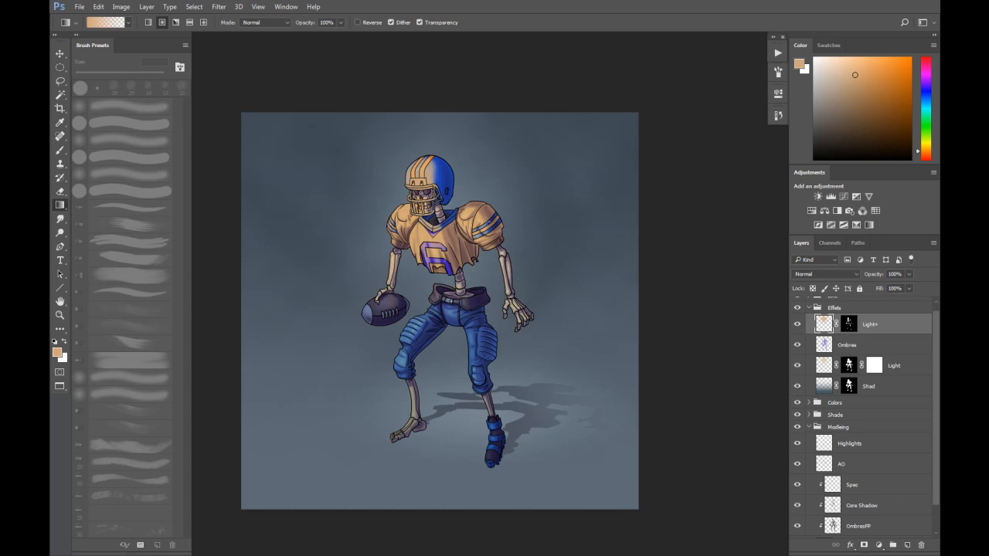
{"action": "key", "text": "ctrl+z"}
Step: Apply a small radial gradient outward from the face on Light+ and set the layer to Screen at 29% opacity
{"action": "left_click_drag", "start_coordinate": [423, 198], "coordinate": [468, 267]}
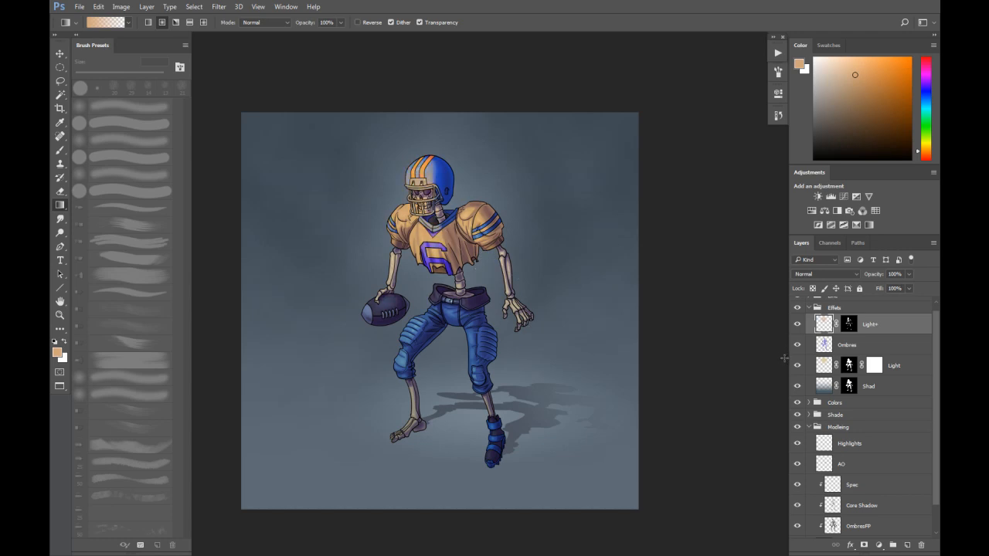
{"action": "left_click", "coordinate": [803, 274]}
{"action": "left_click", "coordinate": [814, 348]}
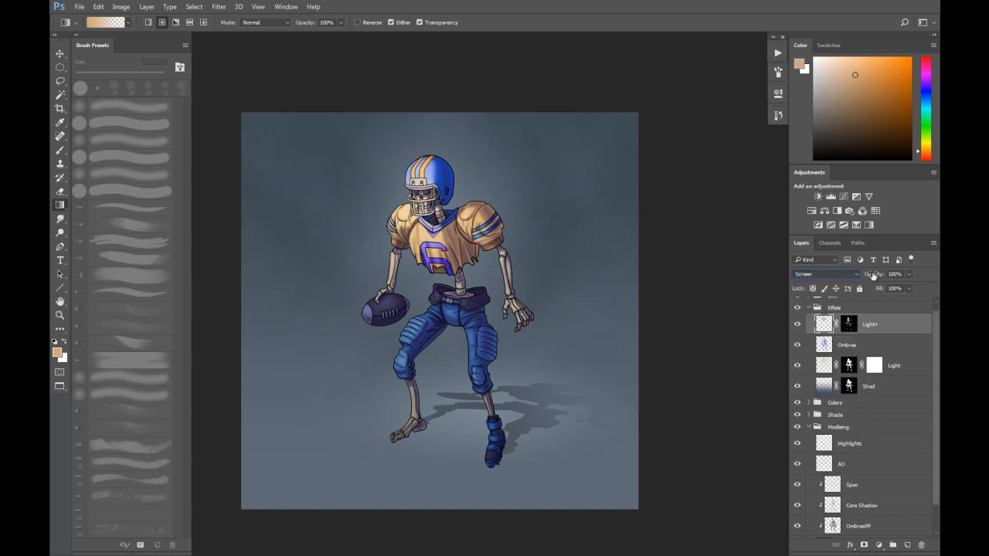
{"action": "left_click", "coordinate": [909, 274]}
{"action": "left_click_drag", "start_coordinate": [912, 288], "coordinate": [882, 289]}
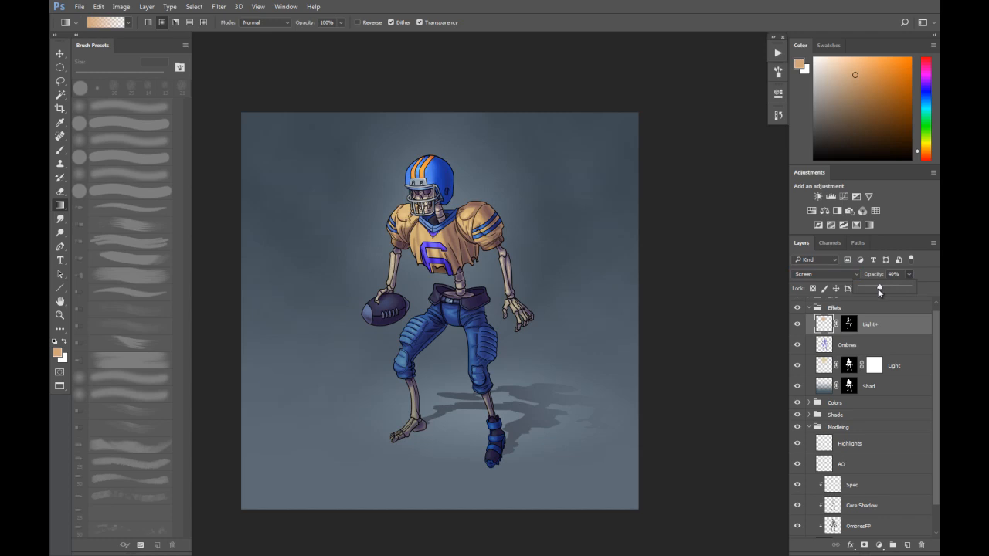
Step: Compare the illustration with and without the Light+ layer and the whole Effets group
{"action": "left_click", "coordinate": [797, 325]}
{"action": "left_click", "coordinate": [797, 324]}
{"action": "left_click", "coordinate": [796, 325]}
{"action": "left_click", "coordinate": [796, 325]}
{"action": "left_click", "coordinate": [797, 324]}
{"action": "left_click", "coordinate": [796, 324]}
{"action": "left_click", "coordinate": [798, 308]}
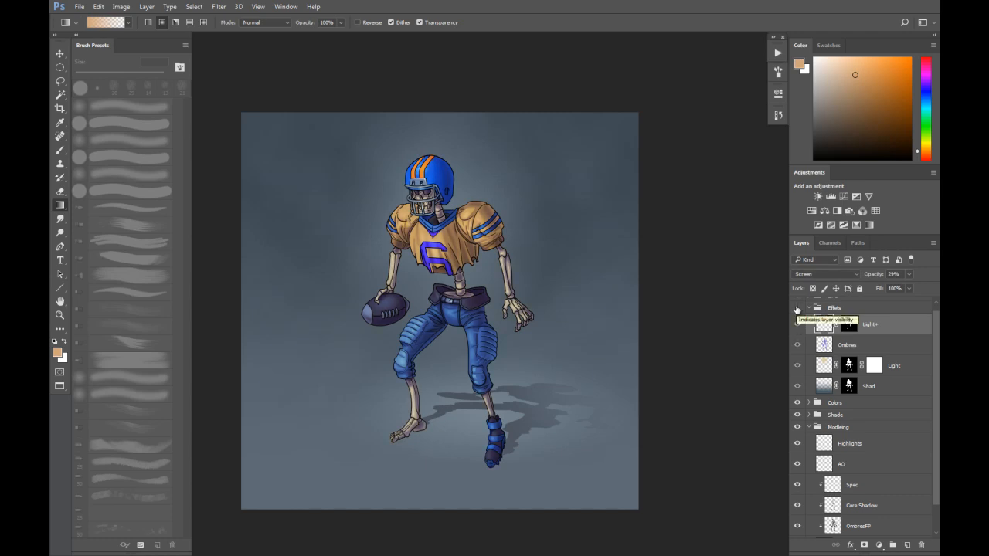
{"action": "left_click", "coordinate": [797, 309]}
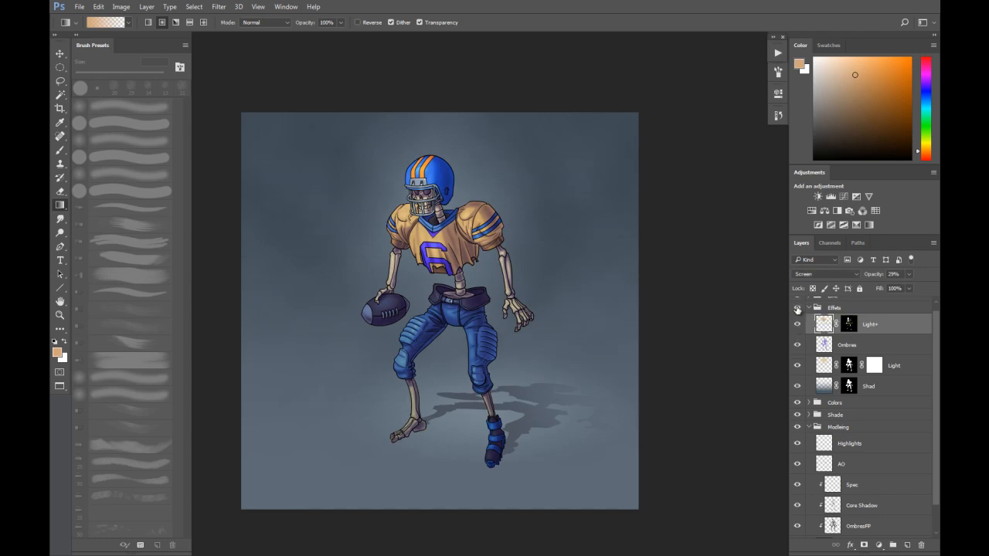
{"action": "left_click", "coordinate": [797, 309]}
{"action": "left_click", "coordinate": [797, 309]}
{"action": "left_click", "coordinate": [798, 310]}
{"action": "left_click", "coordinate": [798, 310]}
{"action": "left_click", "coordinate": [797, 309]}
{"action": "left_click", "coordinate": [798, 309]}
Step: Create a new layer named Fill Light above Light+ in the Effets group
{"action": "left_click_drag", "start_coordinate": [523, 230], "coordinate": [545, 236]}
{"action": "key", "text": "ctrl+plus"}
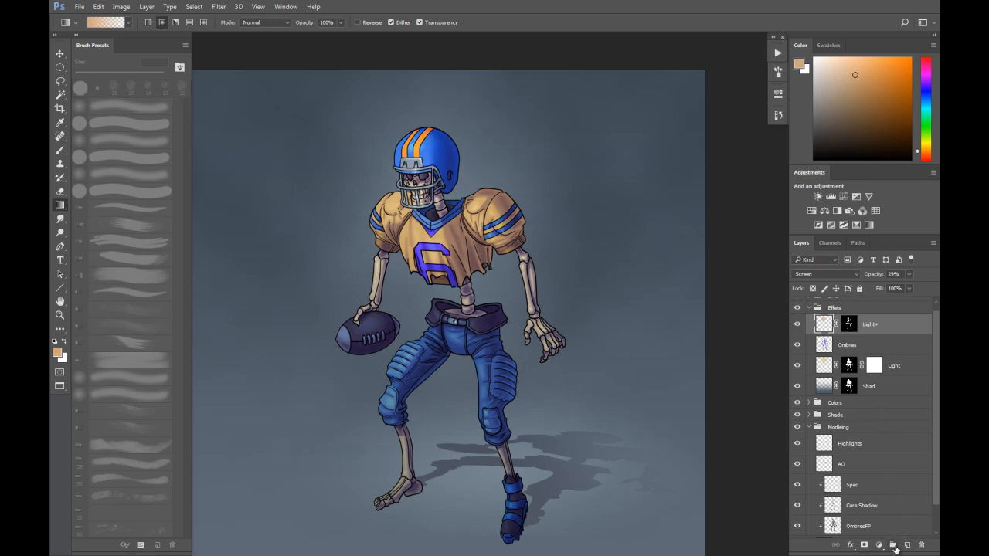
{"action": "left_click", "coordinate": [908, 545]}
{"action": "double_click", "coordinate": [846, 327]}
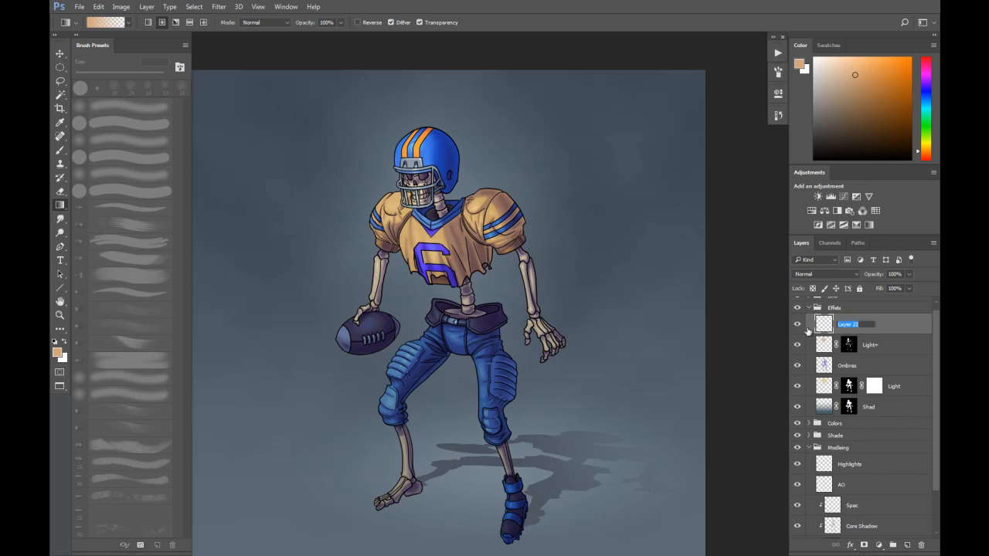
{"action": "type", "text": "Fill Light"}
{"action": "key", "text": "Return"}
Step: Paint a saturated yellow-orange rim light down the helmet's rear edge and around its ear hole with the Brush
{"action": "left_click", "coordinate": [884, 57]}
{"action": "key", "text": "ctrl+plus"}
{"action": "left_click", "coordinate": [928, 145]}
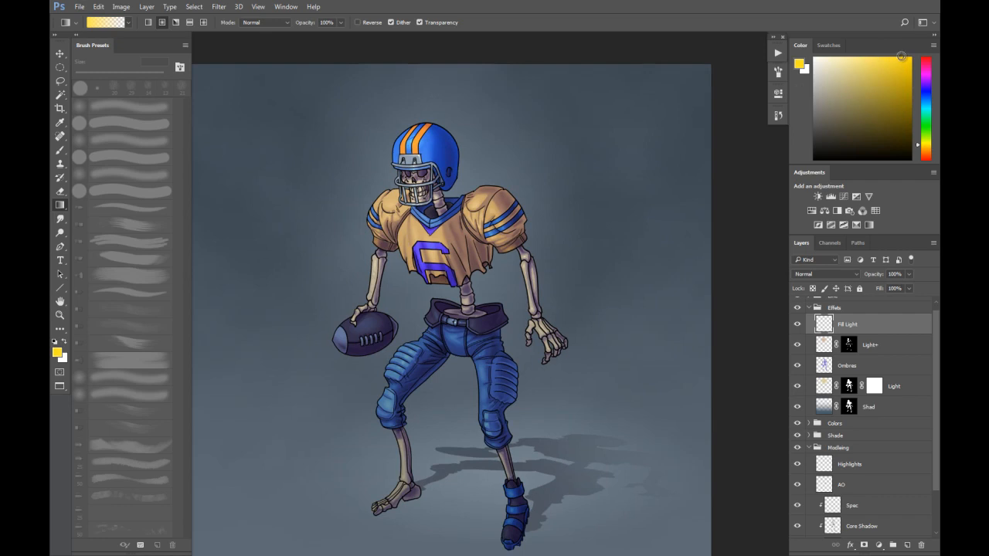
{"action": "left_click", "coordinate": [927, 152]}
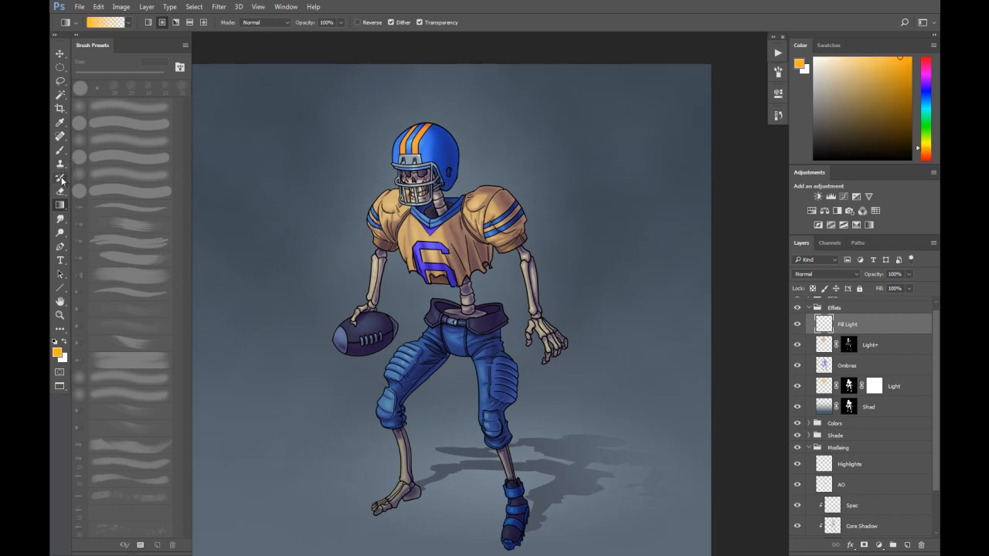
{"action": "left_click", "coordinate": [59, 150]}
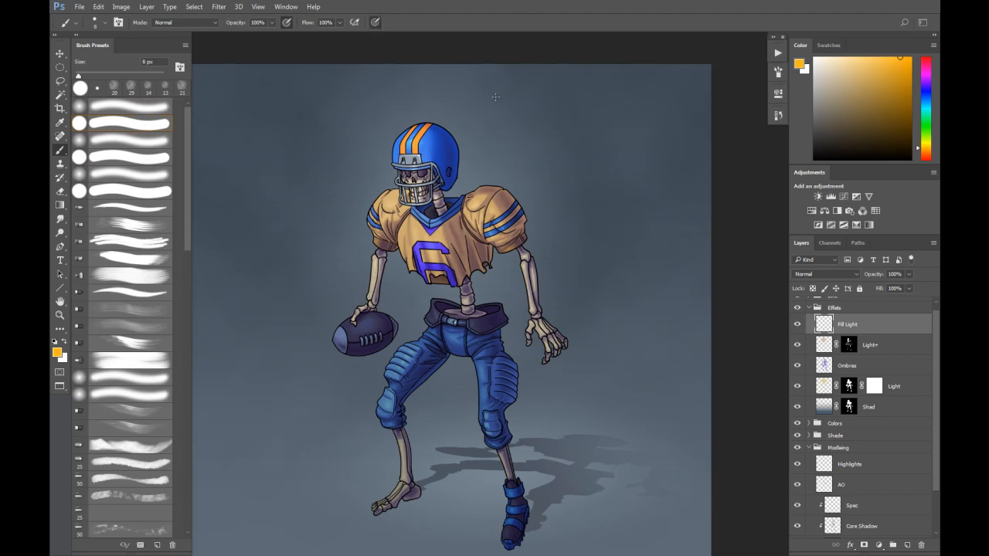
{"action": "scroll", "coordinate": [449, 146], "scroll_direction": "up", "scroll_amount": 1}
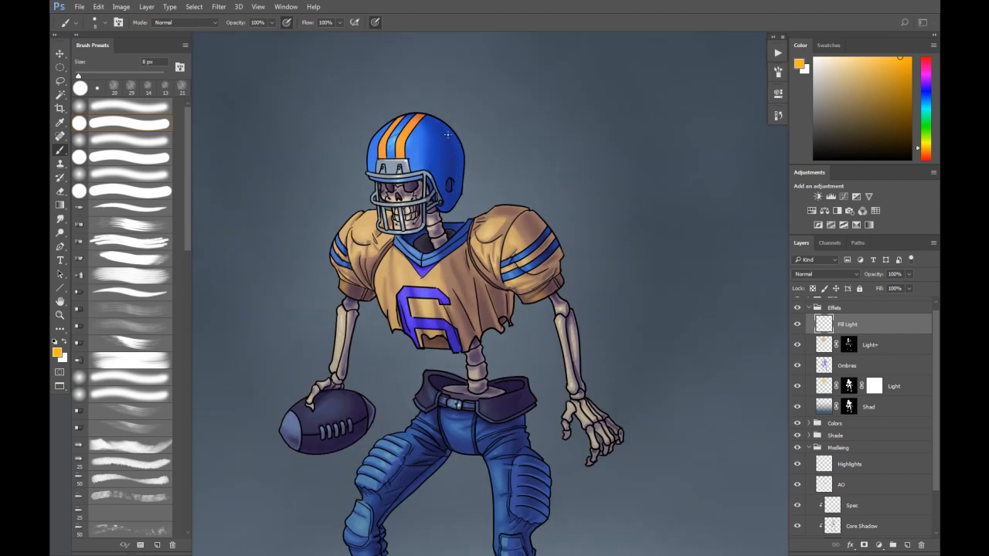
{"action": "mouse_move", "coordinate": [445, 139]}
{"action": "left_mouse_down"}
{"action": "mouse_move", "coordinate": [458, 154]}
{"action": "mouse_move", "coordinate": [451, 137]}
{"action": "mouse_move", "coordinate": [456, 201]}
{"action": "mouse_move", "coordinate": [445, 182]}
{"action": "mouse_move", "coordinate": [451, 195]}
{"action": "left_mouse_up"}
{"action": "left_click_drag", "start_coordinate": [449, 134], "coordinate": [454, 199]}
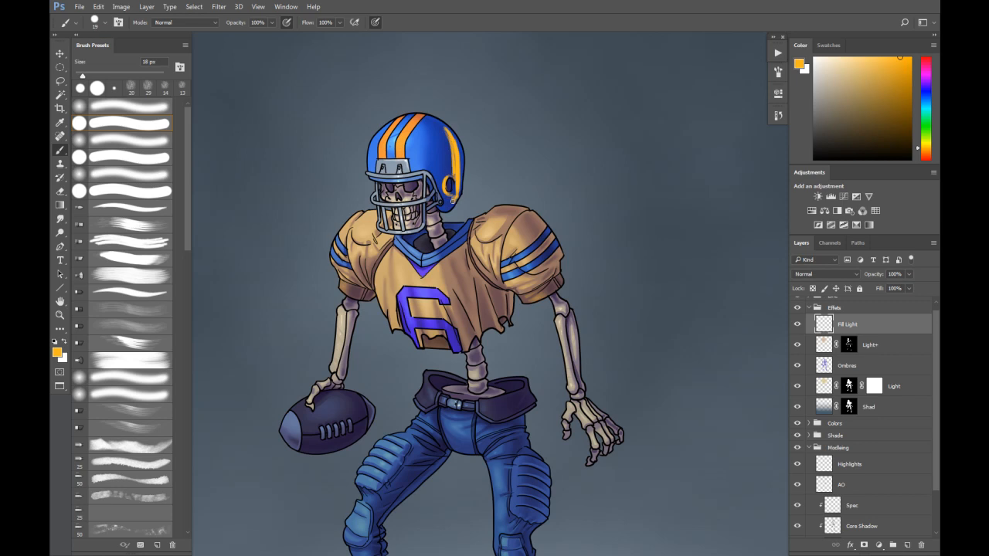
{"action": "left_click", "coordinate": [441, 197], "text": "ctrl"}
{"action": "left_click_drag", "start_coordinate": [451, 123], "coordinate": [458, 203]}
{"action": "mouse_move", "coordinate": [439, 205]}
{"action": "left_mouse_down"}
{"action": "mouse_move", "coordinate": [430, 175]}
{"action": "mouse_move", "coordinate": [442, 200]}
{"action": "left_mouse_up"}
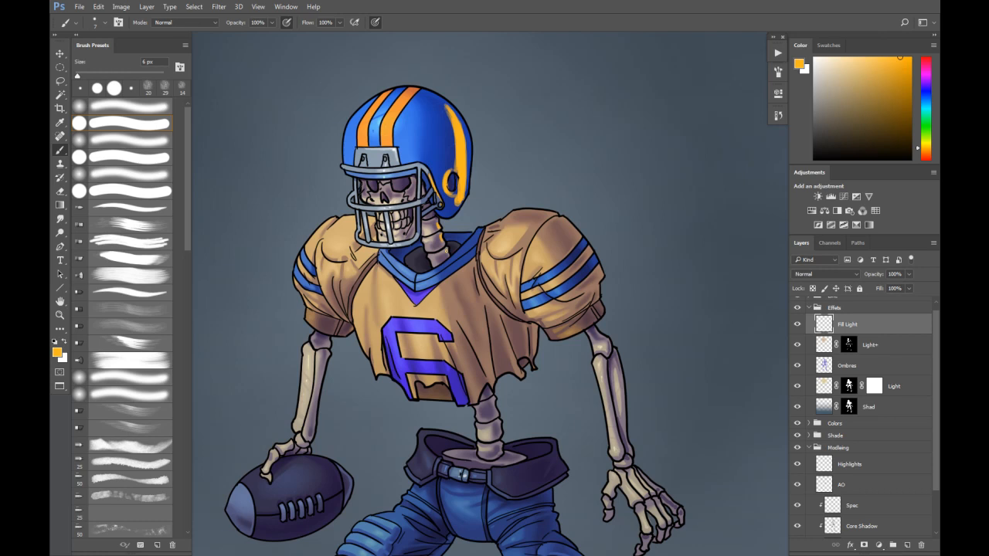
Step: Paint thin orange rim light on the neck, rear collar and face guard bars, erasing the excess around the face
{"action": "left_click_drag", "start_coordinate": [446, 234], "coordinate": [472, 233]}
{"action": "left_click_drag", "start_coordinate": [420, 207], "coordinate": [420, 228]}
{"action": "key", "text": "e"}
{"action": "scroll", "coordinate": [421, 181], "scroll_direction": "up", "scroll_amount": 1}
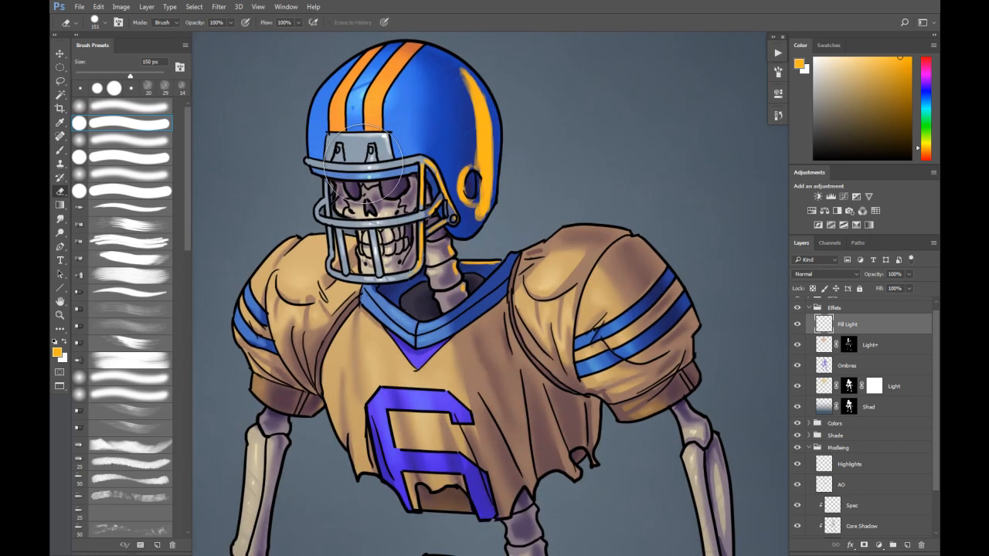
{"action": "mouse_move", "coordinate": [400, 149]}
{"action": "left_mouse_down"}
{"action": "mouse_move", "coordinate": [363, 153]}
{"action": "mouse_move", "coordinate": [414, 170]}
{"action": "left_mouse_up"}
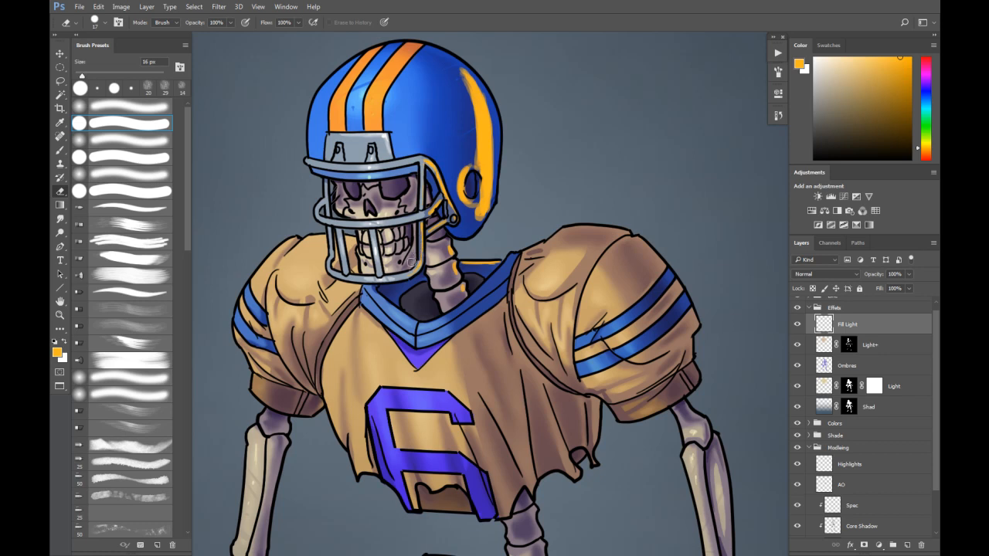
{"action": "key", "text": "b"}
{"action": "left_click_drag", "start_coordinate": [423, 226], "coordinate": [424, 229]}
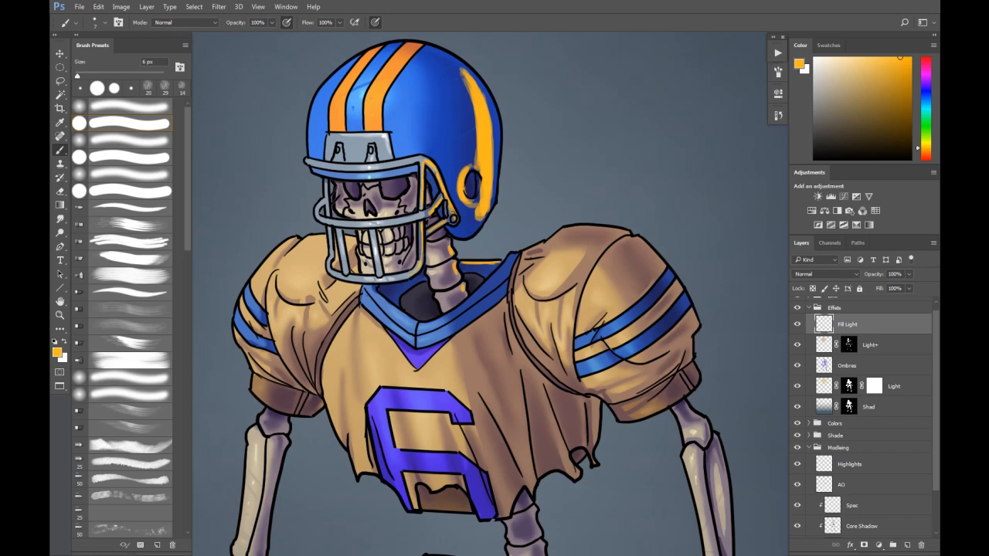
Step: Paint 6 px orange rim light along the shoulder pad, outer sleeve and forearm of the figure's free arm
{"action": "left_click_drag", "start_coordinate": [563, 219], "coordinate": [530, 221]}
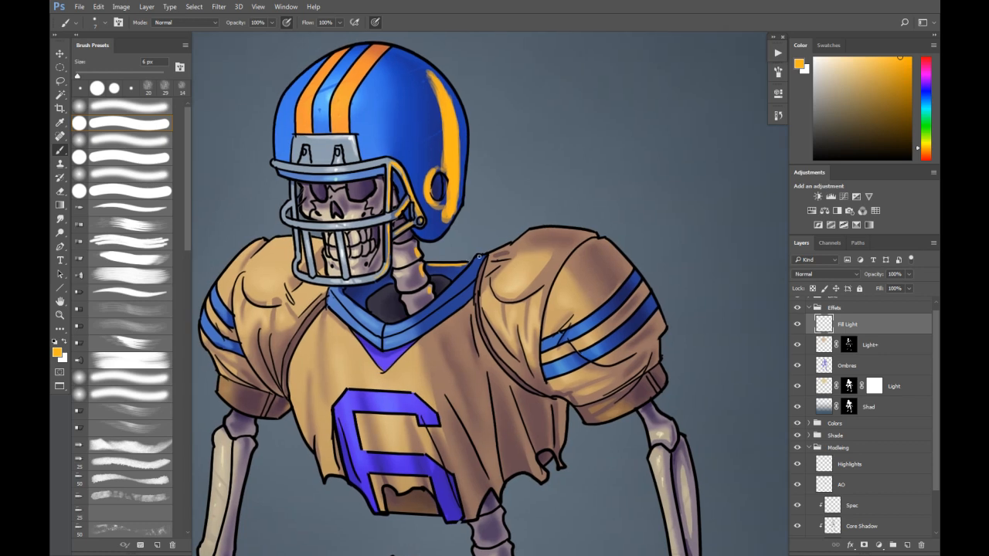
{"action": "left_click_drag", "start_coordinate": [585, 232], "coordinate": [557, 274]}
{"action": "mouse_move", "coordinate": [551, 232]}
{"action": "left_mouse_down"}
{"action": "mouse_move", "coordinate": [578, 230]}
{"action": "mouse_move", "coordinate": [533, 234]}
{"action": "mouse_move", "coordinate": [572, 232]}
{"action": "mouse_move", "coordinate": [563, 233]}
{"action": "mouse_move", "coordinate": [618, 253]}
{"action": "mouse_move", "coordinate": [663, 331]}
{"action": "left_mouse_up"}
{"action": "scroll", "coordinate": [632, 323], "scroll_direction": "down", "scroll_amount": 1}
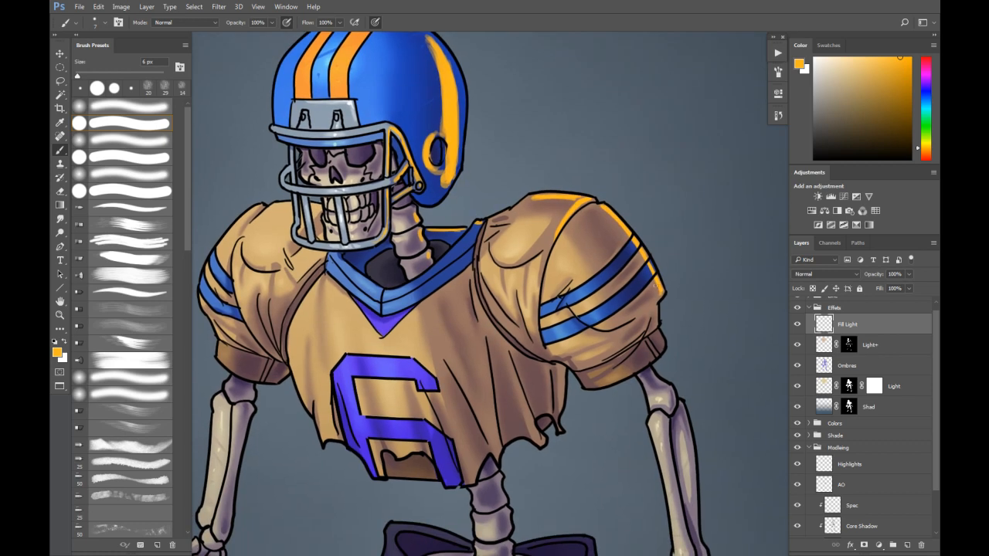
{"action": "mouse_move", "coordinate": [660, 292]}
{"action": "left_mouse_down"}
{"action": "mouse_move", "coordinate": [642, 332]}
{"action": "mouse_move", "coordinate": [655, 307]}
{"action": "mouse_move", "coordinate": [654, 346]}
{"action": "mouse_move", "coordinate": [592, 292]}
{"action": "mouse_move", "coordinate": [605, 336]}
{"action": "mouse_move", "coordinate": [613, 316]}
{"action": "mouse_move", "coordinate": [627, 435]}
{"action": "left_mouse_up"}
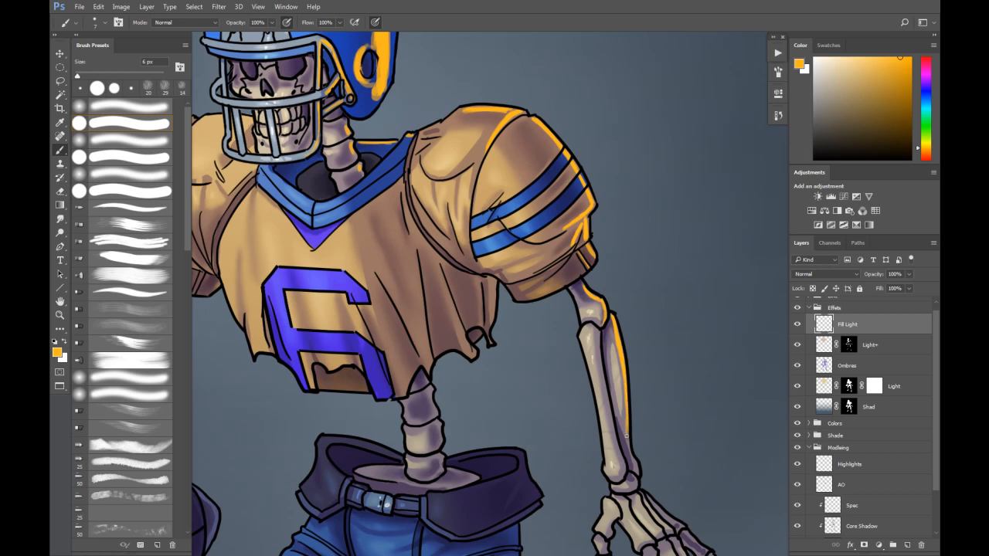
Step: Load the Shad layer's mask as a selection, mask the Fill Light layer with it and return to the layer's paint content
{"action": "left_click", "coordinate": [849, 407], "text": "ctrl"}
{"action": "left_click", "coordinate": [864, 545]}
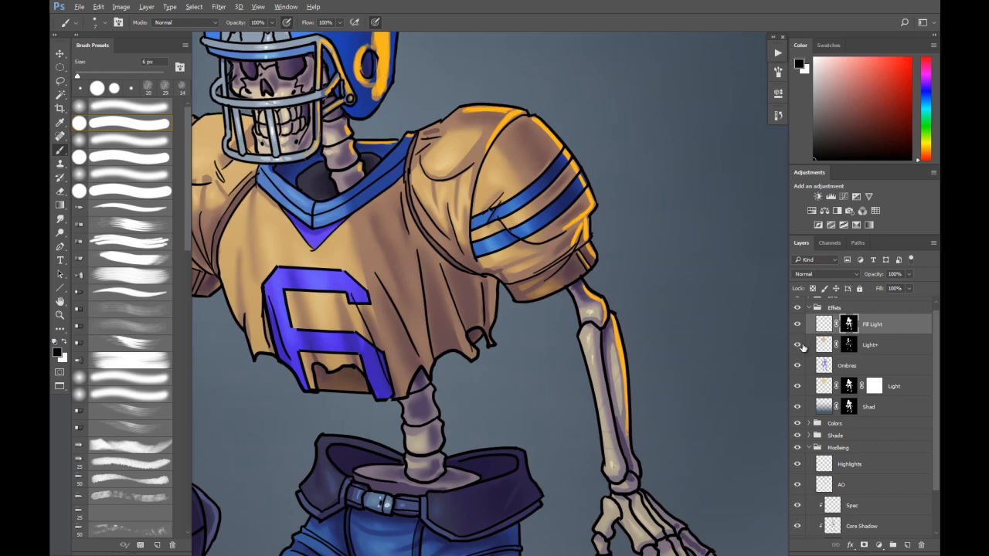
{"action": "key", "text": "ctrl+z"}
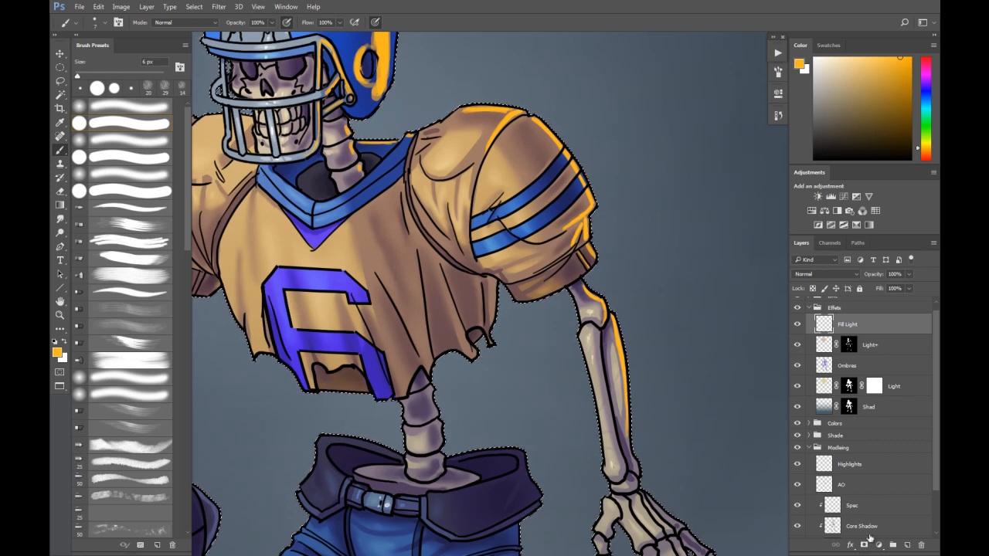
{"action": "left_click", "coordinate": [864, 546]}
{"action": "left_click", "coordinate": [824, 323]}
Step: Extend the orange rim light over the wrist, the outer edge of the open hand and the jersey's torn side edge
{"action": "left_click_drag", "start_coordinate": [631, 458], "coordinate": [636, 471]}
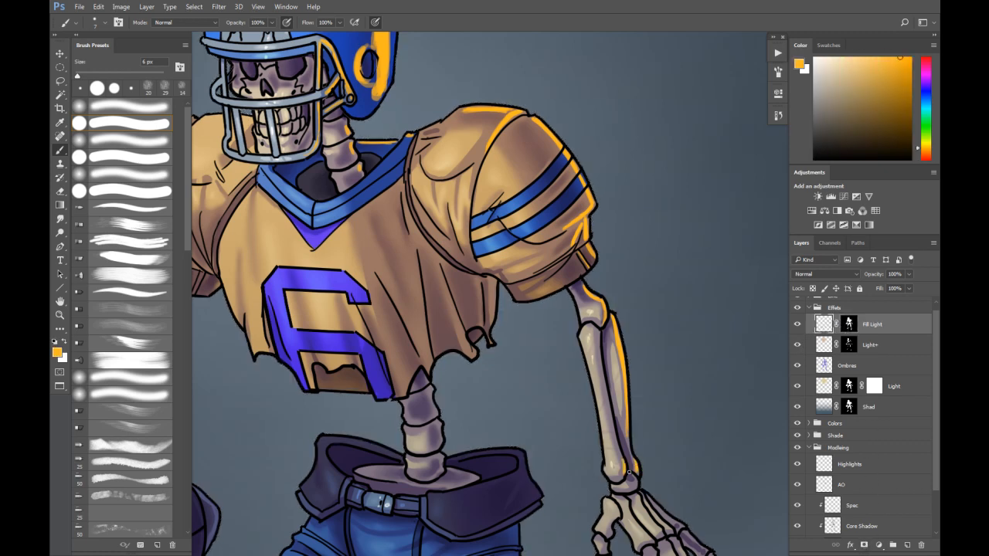
{"action": "left_click_drag", "start_coordinate": [663, 423], "coordinate": [599, 322]}
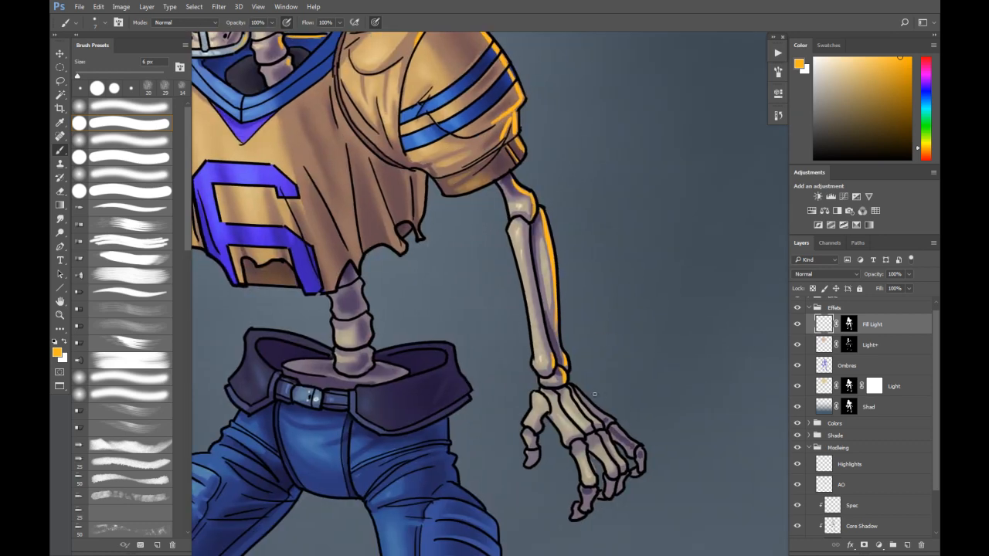
{"action": "mouse_move", "coordinate": [577, 391]}
{"action": "left_mouse_down"}
{"action": "mouse_move", "coordinate": [597, 411]}
{"action": "mouse_move", "coordinate": [583, 404]}
{"action": "mouse_move", "coordinate": [601, 427]}
{"action": "mouse_move", "coordinate": [645, 465]}
{"action": "left_mouse_up"}
{"action": "left_click_drag", "start_coordinate": [597, 281], "coordinate": [633, 306]}
{"action": "mouse_move", "coordinate": [460, 204]}
{"action": "left_mouse_down"}
{"action": "mouse_move", "coordinate": [459, 231]}
{"action": "mouse_move", "coordinate": [462, 209]}
{"action": "left_mouse_up"}
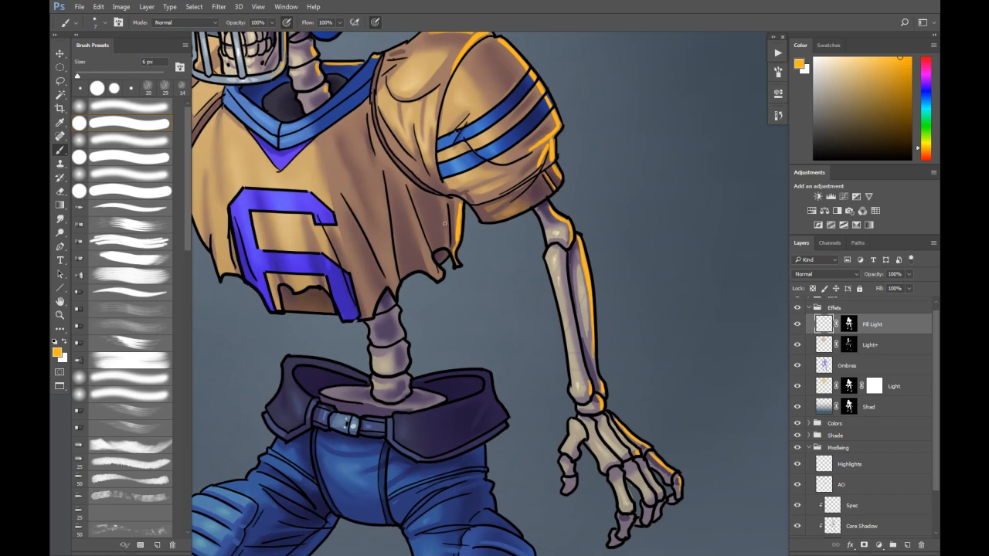
Step: Paint orange rim light on the jersey's torn hem folds, the spine and the outer flap of the waist guard
{"action": "mouse_move", "coordinate": [448, 207]}
{"action": "left_mouse_down"}
{"action": "mouse_move", "coordinate": [441, 261]}
{"action": "mouse_move", "coordinate": [422, 258]}
{"action": "mouse_move", "coordinate": [413, 209]}
{"action": "mouse_move", "coordinate": [429, 251]}
{"action": "left_mouse_up"}
{"action": "mouse_move", "coordinate": [521, 268]}
{"action": "left_mouse_down"}
{"action": "mouse_move", "coordinate": [517, 397]}
{"action": "mouse_move", "coordinate": [519, 212]}
{"action": "left_mouse_up"}
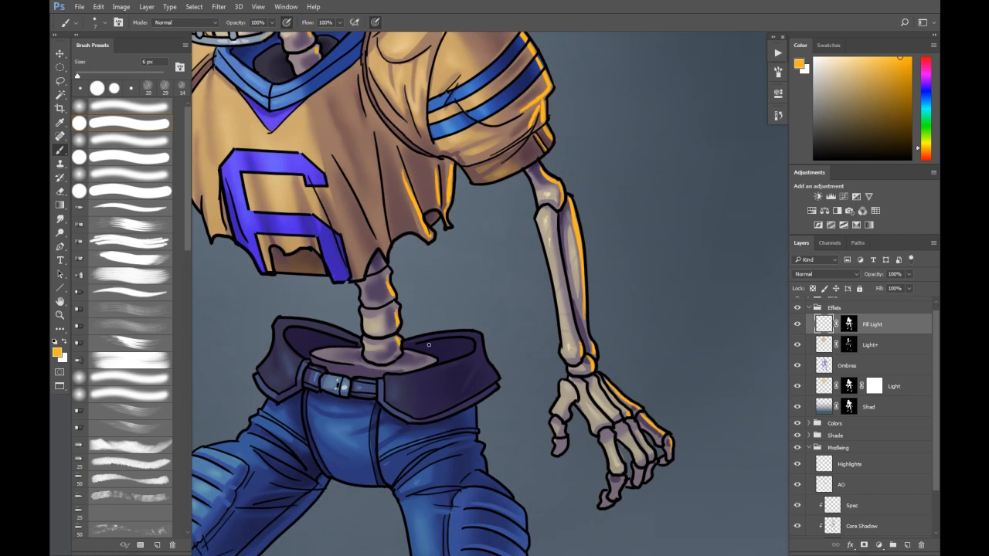
{"action": "mouse_move", "coordinate": [421, 339]}
{"action": "left_mouse_down"}
{"action": "mouse_move", "coordinate": [475, 334]}
{"action": "mouse_move", "coordinate": [434, 339]}
{"action": "mouse_move", "coordinate": [476, 334]}
{"action": "mouse_move", "coordinate": [477, 367]}
{"action": "mouse_move", "coordinate": [480, 355]}
{"action": "mouse_move", "coordinate": [498, 382]}
{"action": "left_mouse_up"}
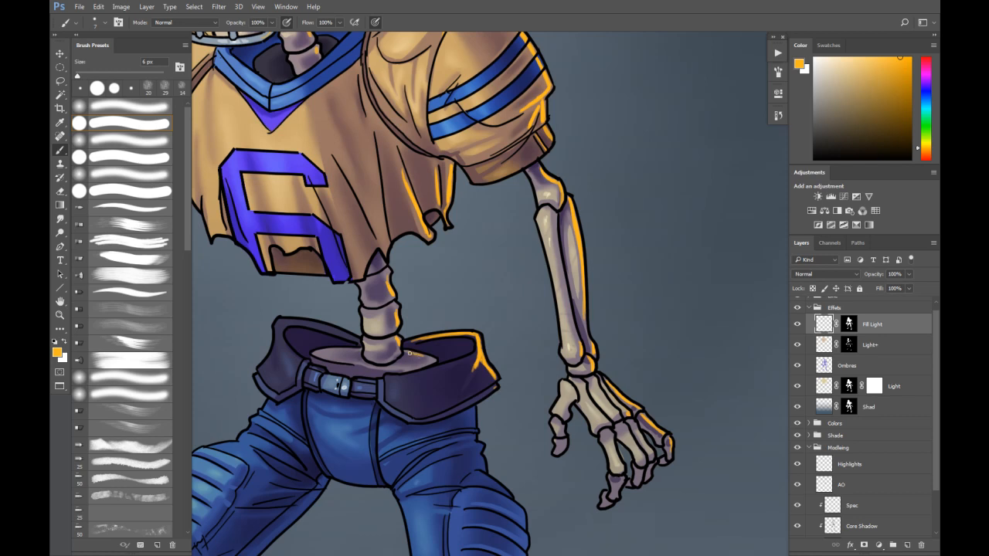
Step: Paint 6 px orange rim light on the pelvis bone and down the outer trouser edge along the ribbed thigh pad
{"action": "left_click_drag", "start_coordinate": [480, 397], "coordinate": [474, 376]}
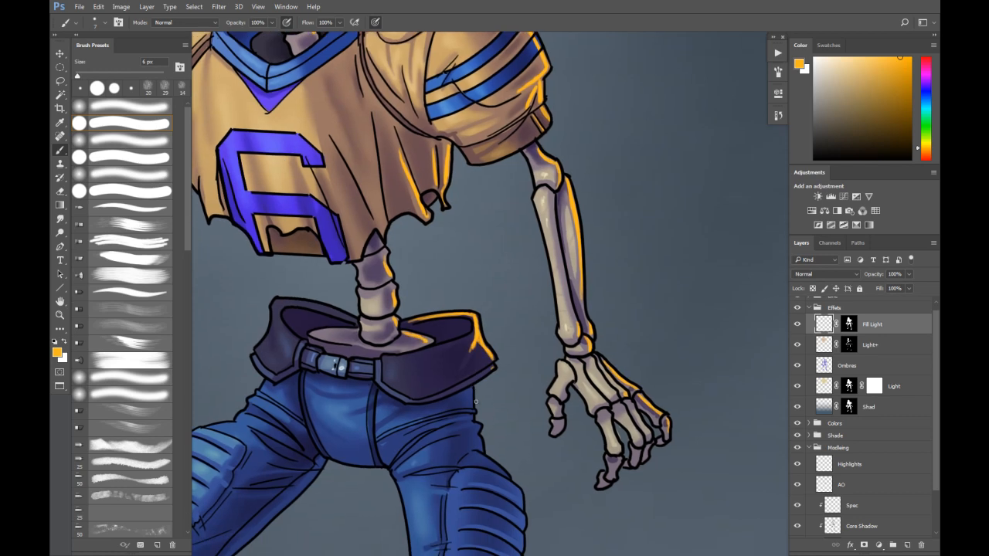
{"action": "mouse_move", "coordinate": [478, 425]}
{"action": "left_mouse_down"}
{"action": "mouse_move", "coordinate": [479, 456]}
{"action": "mouse_move", "coordinate": [506, 473]}
{"action": "mouse_move", "coordinate": [513, 453]}
{"action": "mouse_move", "coordinate": [464, 366]}
{"action": "left_mouse_up"}
{"action": "left_click_drag", "start_coordinate": [471, 409], "coordinate": [474, 503]}
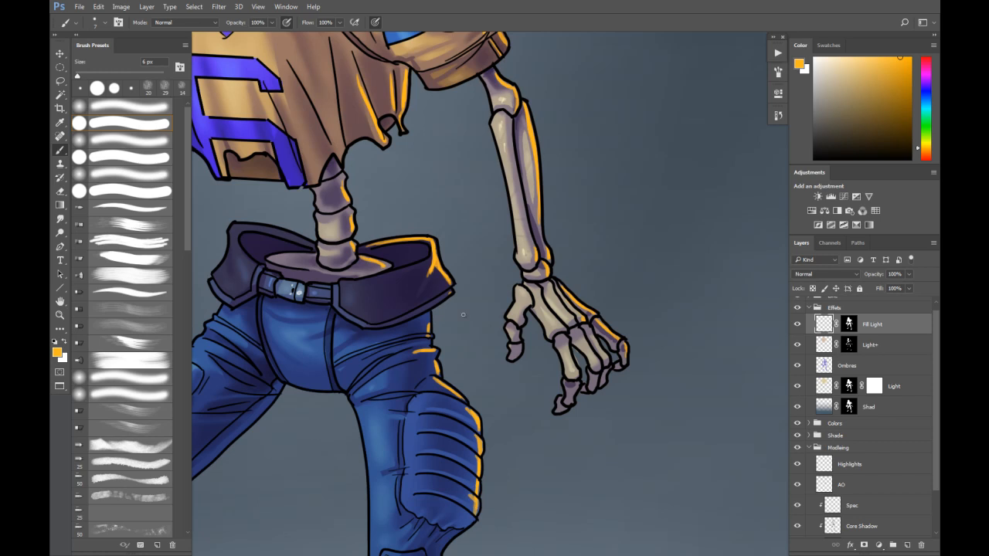
Step: Soften the orange light on the back of the helmet with the Smudge tool at 36% strength and 67 px
{"action": "key", "text": "ctrl+minus"}
{"action": "key", "text": "ctrl+minus"}
{"action": "left_click_drag", "start_coordinate": [426, 165], "coordinate": [434, 248]}
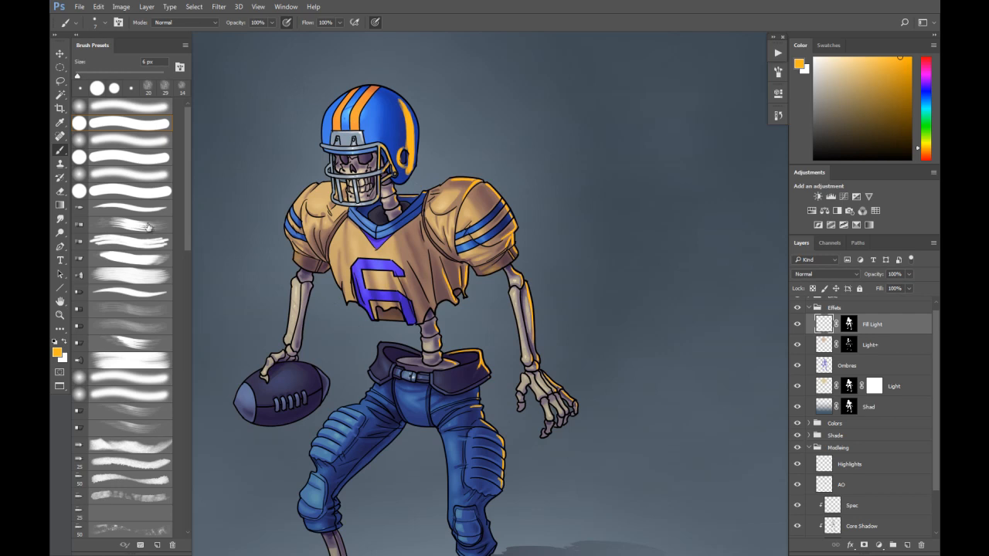
{"action": "left_click", "coordinate": [61, 220]}
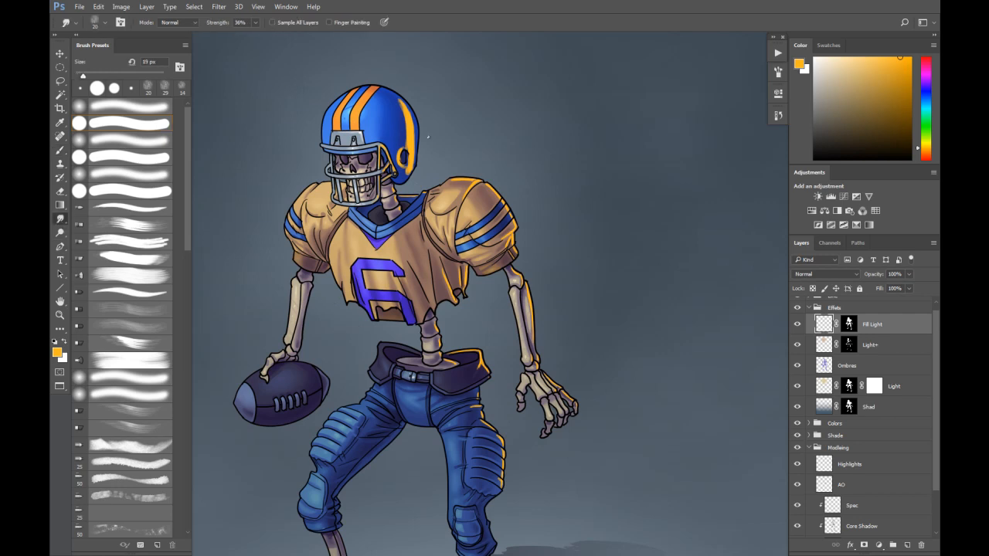
{"action": "mouse_move", "coordinate": [409, 126]}
{"action": "left_mouse_down"}
{"action": "mouse_move", "coordinate": [417, 126]}
{"action": "mouse_move", "coordinate": [410, 107]}
{"action": "mouse_move", "coordinate": [410, 132]}
{"action": "left_mouse_up"}
{"action": "left_click_drag", "start_coordinate": [410, 122], "coordinate": [414, 122]}
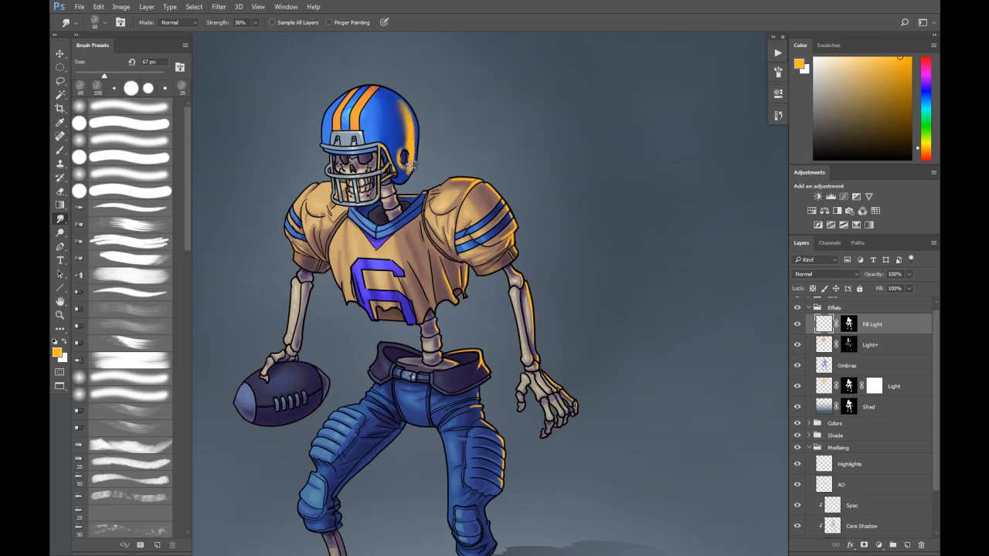
{"action": "mouse_move", "coordinate": [408, 116]}
{"action": "left_mouse_down"}
{"action": "mouse_move", "coordinate": [402, 140]}
{"action": "mouse_move", "coordinate": [411, 114]}
{"action": "mouse_move", "coordinate": [411, 130]}
{"action": "mouse_move", "coordinate": [401, 103]}
{"action": "mouse_move", "coordinate": [416, 153]}
{"action": "mouse_move", "coordinate": [383, 121]}
{"action": "left_mouse_up"}
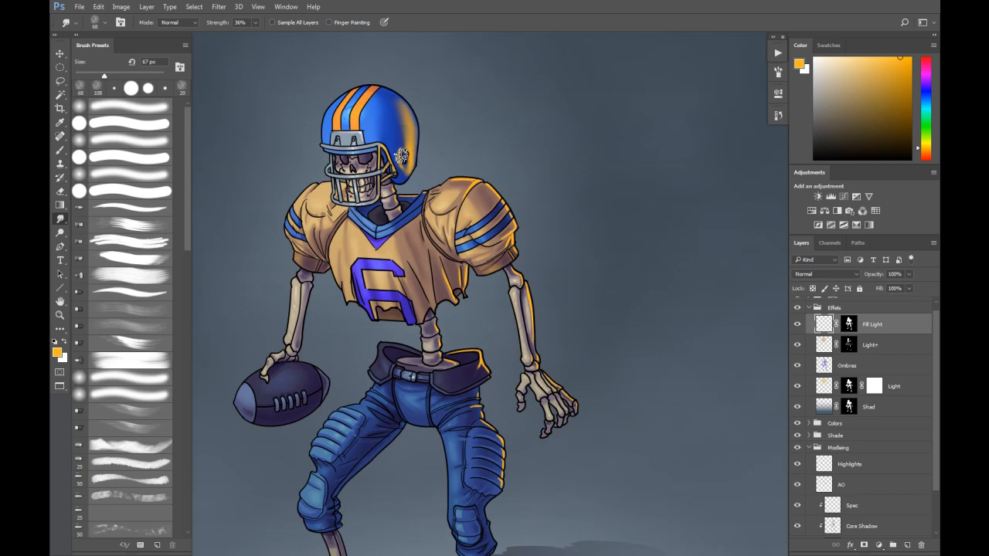
Step: Erase the orange smear from the helmet's ear hole, then touch up and blend the light around it
{"action": "key", "text": "e"}
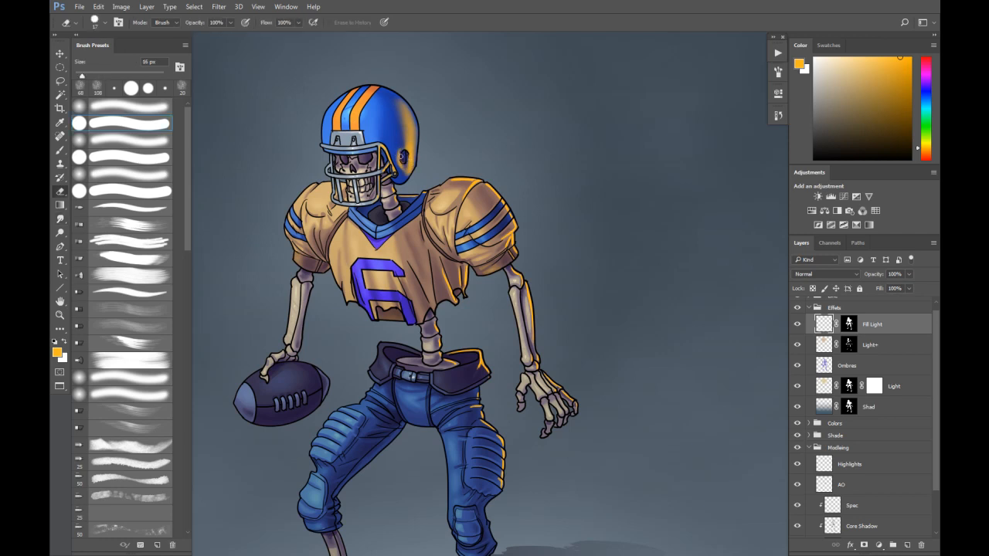
{"action": "left_click_drag", "start_coordinate": [403, 160], "coordinate": [409, 119]}
{"action": "key", "text": "r"}
{"action": "key", "text": "b"}
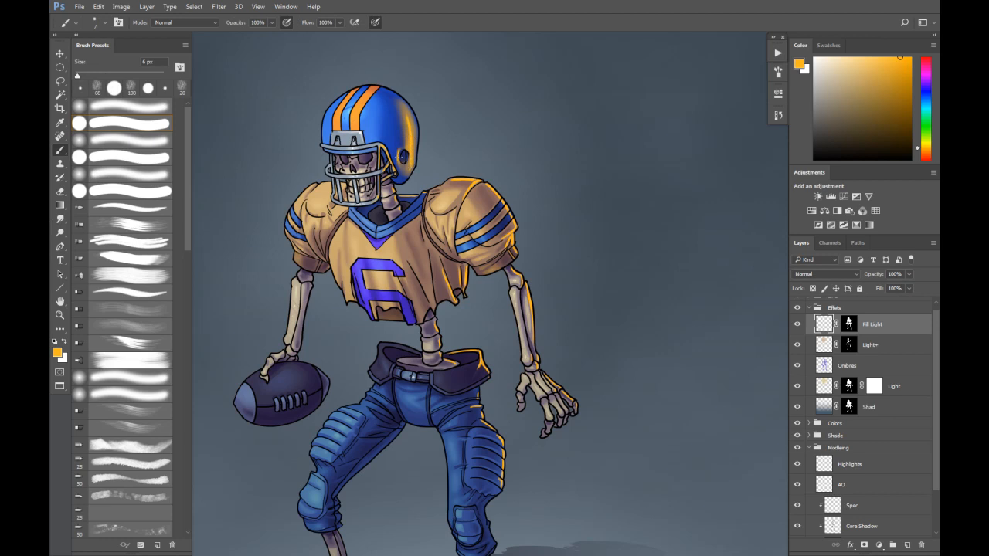
{"action": "key", "text": "r"}
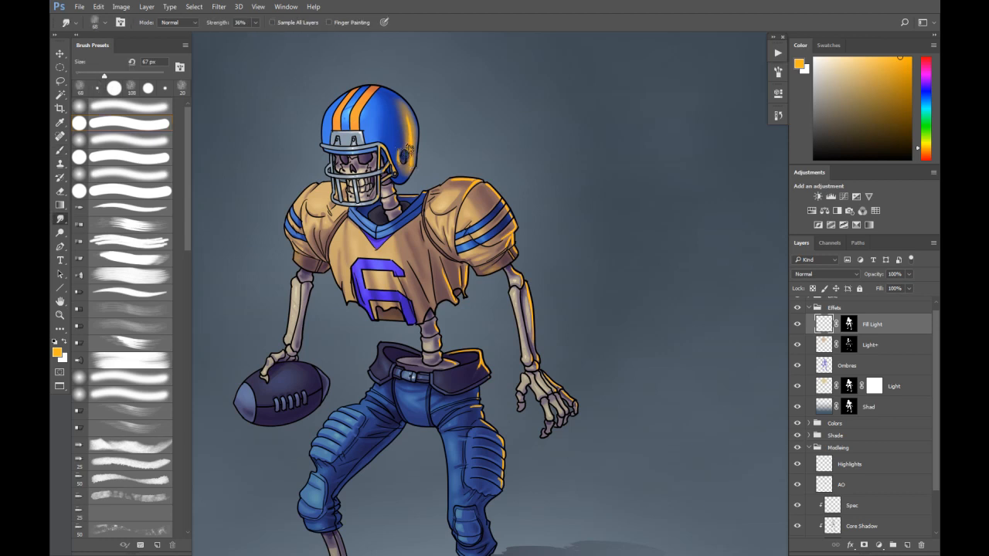
{"action": "mouse_move", "coordinate": [412, 165]}
{"action": "left_mouse_down"}
{"action": "mouse_move", "coordinate": [416, 124]}
{"action": "mouse_move", "coordinate": [410, 173]}
{"action": "mouse_move", "coordinate": [417, 165]}
{"action": "left_mouse_up"}
{"action": "left_click_drag", "start_coordinate": [417, 199], "coordinate": [407, 199]}
Step: Smudge the orange rim light along the collar, shoulder pad, jersey edge, free arm, waist guard and thigh, using a finer 27 px size
{"action": "scroll", "coordinate": [394, 199], "scroll_direction": "up", "scroll_amount": 3}
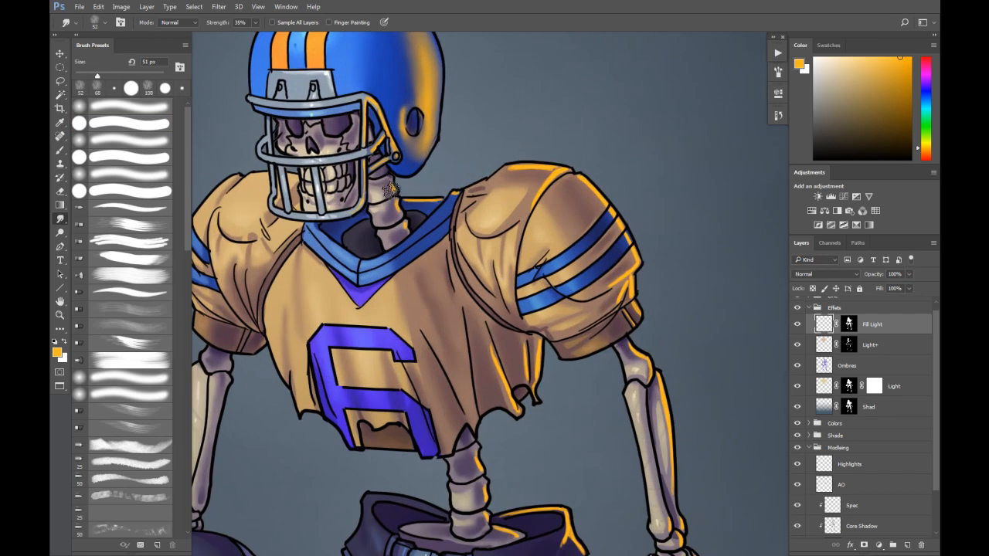
{"action": "left_click_drag", "start_coordinate": [460, 196], "coordinate": [451, 198]}
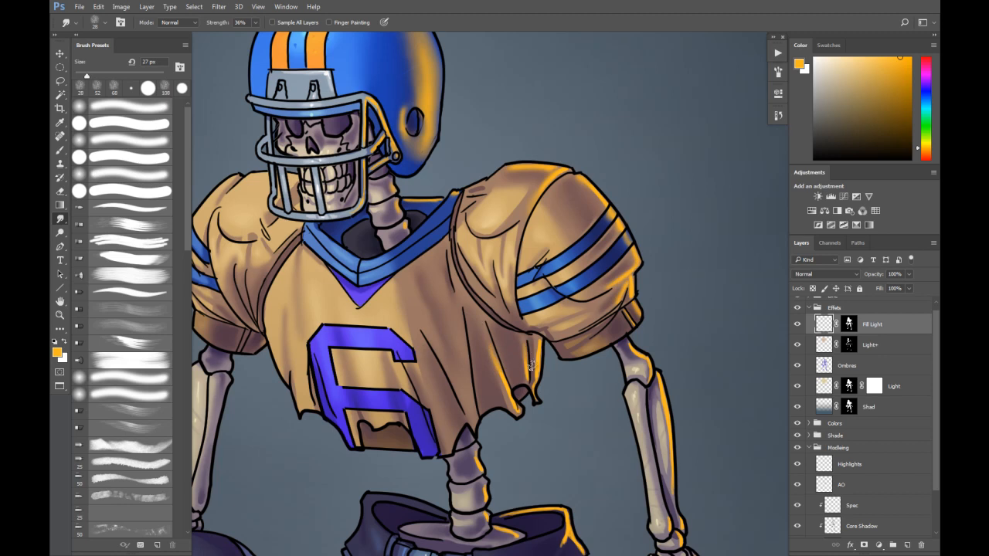
{"action": "left_click_drag", "start_coordinate": [632, 348], "coordinate": [619, 320]}
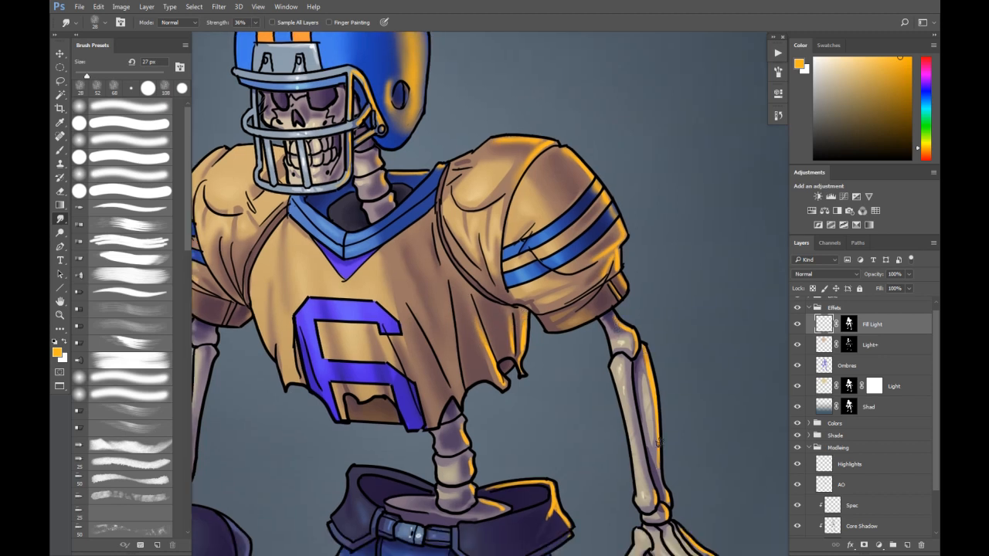
{"action": "scroll", "coordinate": [661, 480], "scroll_direction": "down", "scroll_amount": 5}
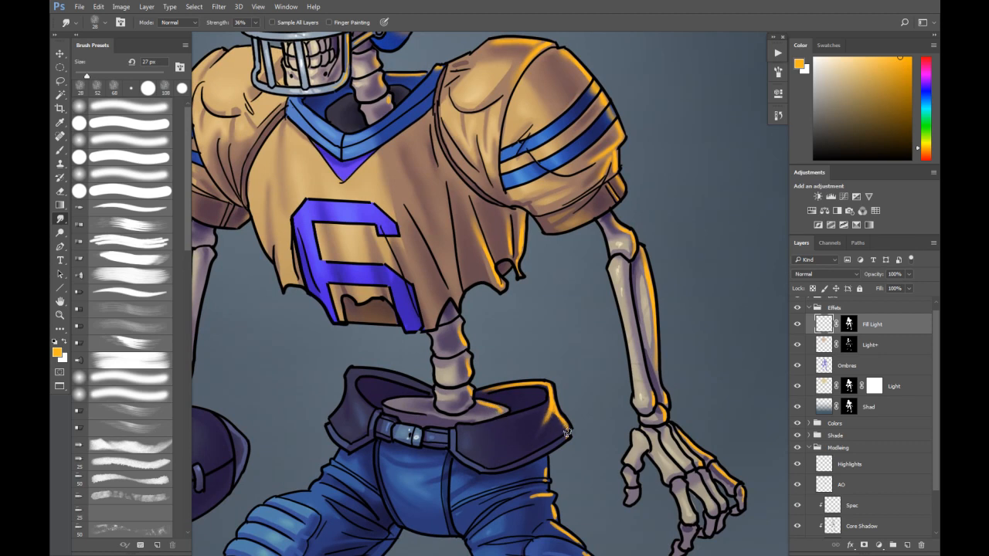
{"action": "left_click_drag", "start_coordinate": [545, 474], "coordinate": [494, 413]}
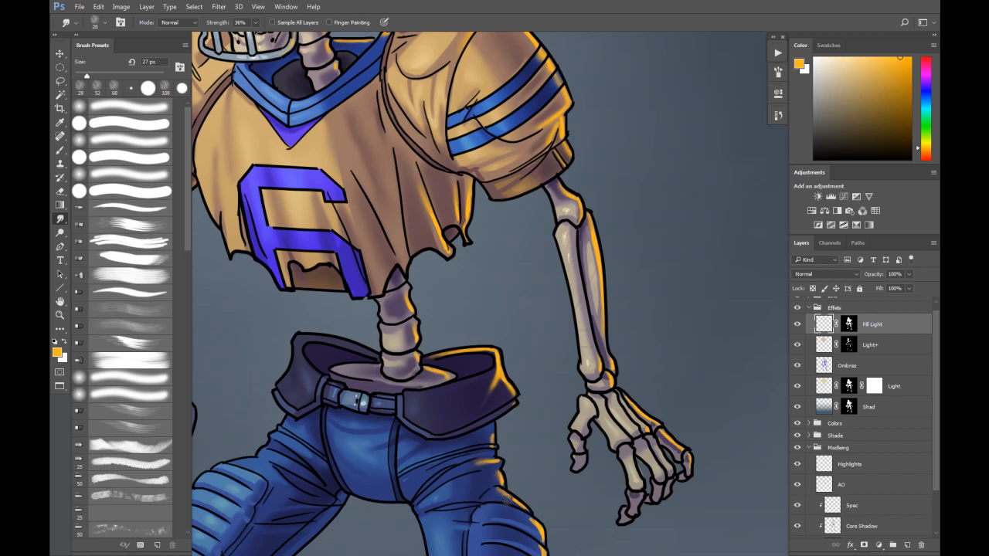
{"action": "left_click_drag", "start_coordinate": [523, 470], "coordinate": [506, 401]}
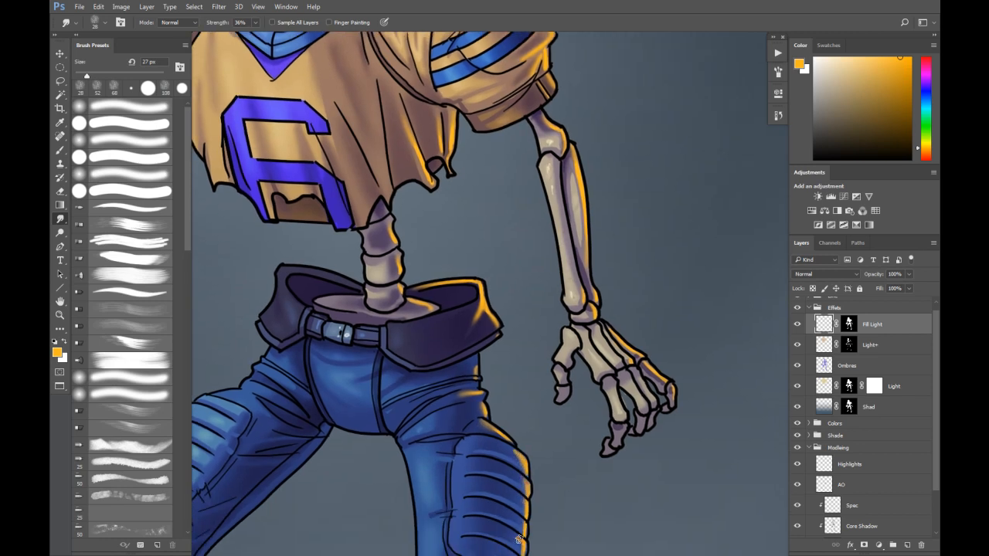
Step: Paint a 6 px orange rim line along the inner thigh of the leg below the football and trim it with the Eraser
{"action": "key", "text": "ctrl+minus"}
{"action": "key", "text": "ctrl+minus"}
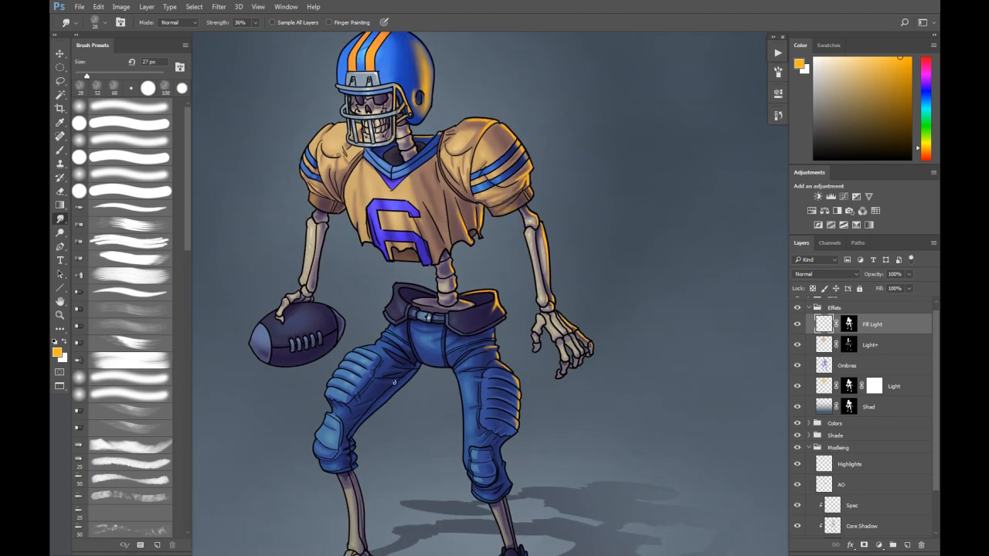
{"action": "key", "text": "b"}
{"action": "left_click_drag", "start_coordinate": [406, 377], "coordinate": [387, 400]}
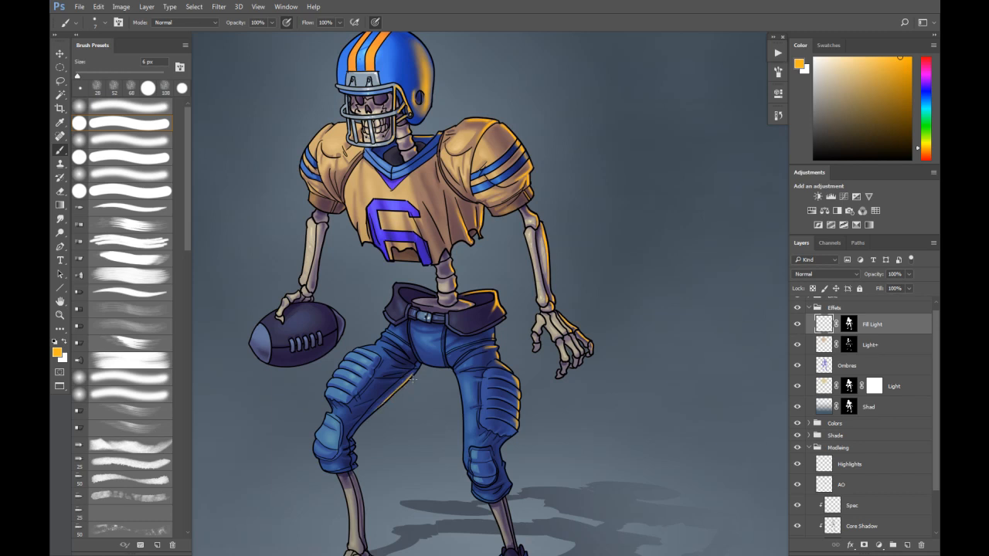
{"action": "key", "text": "e"}
{"action": "left_click_drag", "start_coordinate": [399, 384], "coordinate": [418, 383]}
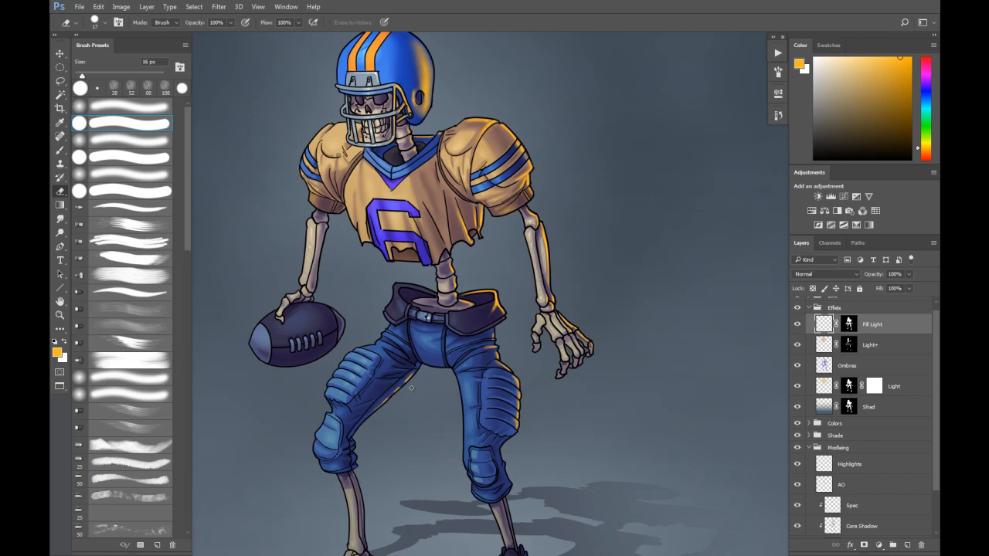
Step: Smudge the inner thigh's rim light at 51 px and compare the figure with the Fill Light layer hidden and shown
{"action": "key", "text": "r"}
{"action": "mouse_move", "coordinate": [411, 377]}
{"action": "left_mouse_down", "text": "alt"}
{"action": "mouse_move", "coordinate": [420, 378]}
{"action": "mouse_move", "coordinate": [388, 397]}
{"action": "left_mouse_up", "text": "alt"}
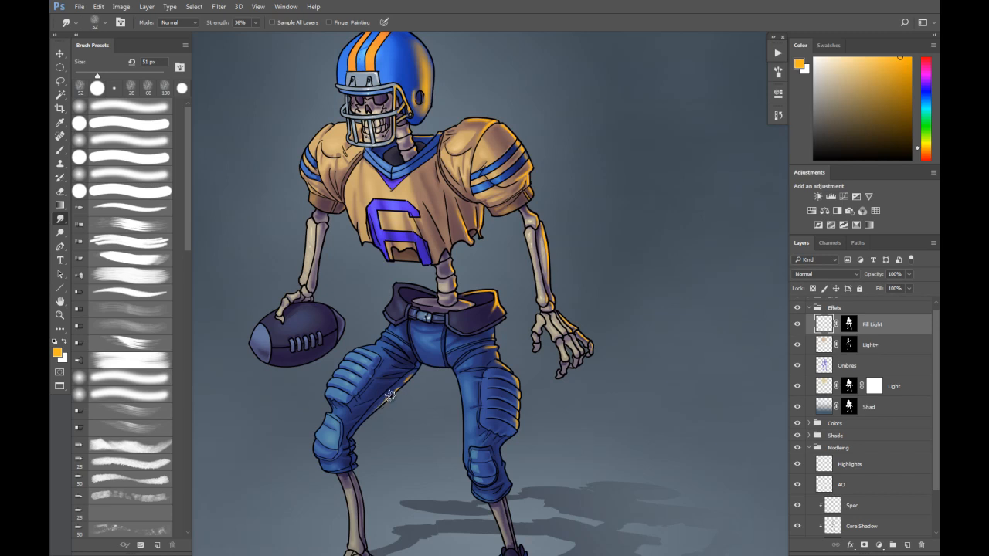
{"action": "left_click", "coordinate": [798, 324]}
{"action": "left_click", "coordinate": [798, 324]}
{"action": "left_click", "coordinate": [799, 325]}
{"action": "key", "text": "ctrl+minus"}
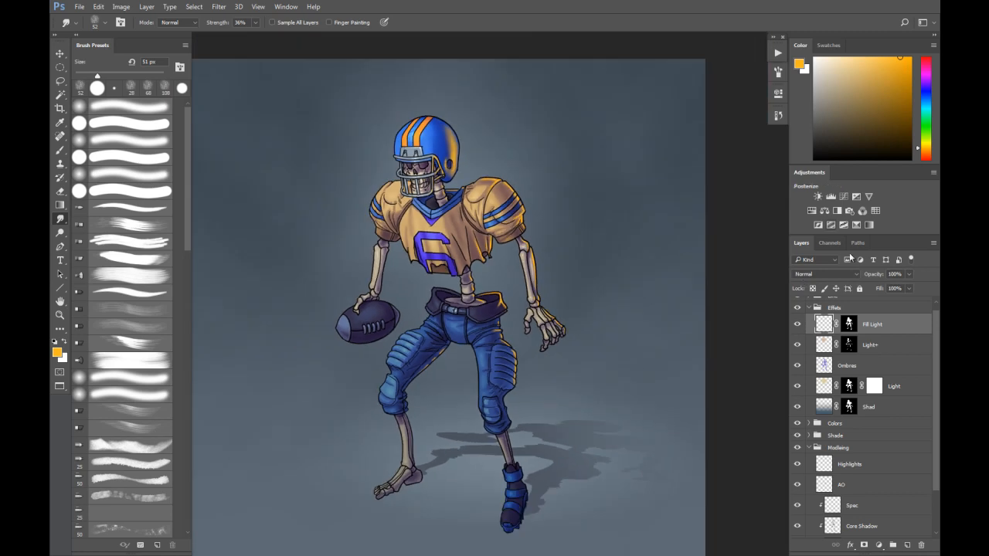
{"action": "left_click", "coordinate": [798, 325]}
{"action": "left_click", "coordinate": [798, 326]}
Step: Paint 6 px orange rim light on the trouser folds at both knees and along the shin bones of both legs
{"action": "key", "text": "b"}
{"action": "scroll", "coordinate": [407, 405], "scroll_direction": "up", "scroll_amount": 2}
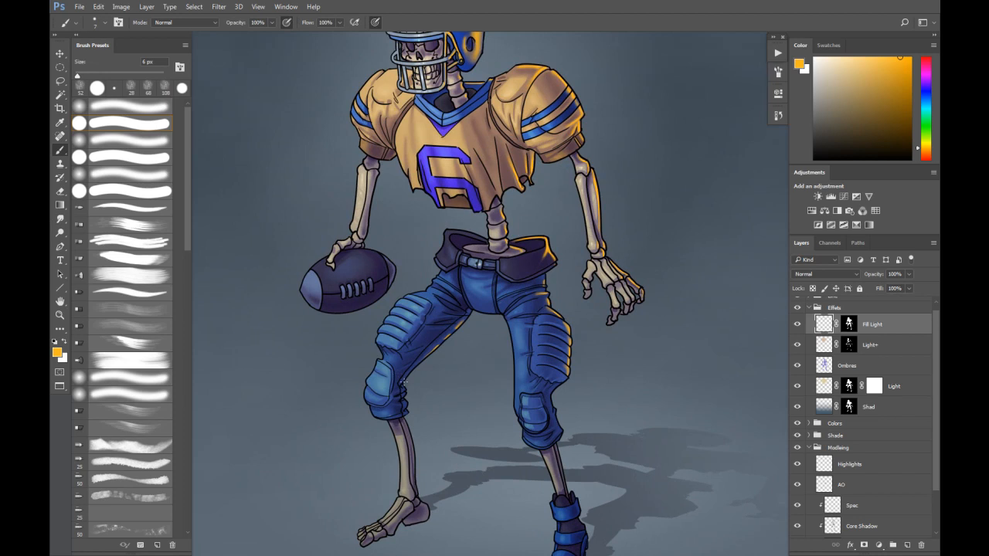
{"action": "left_click_drag", "start_coordinate": [406, 379], "coordinate": [403, 381]}
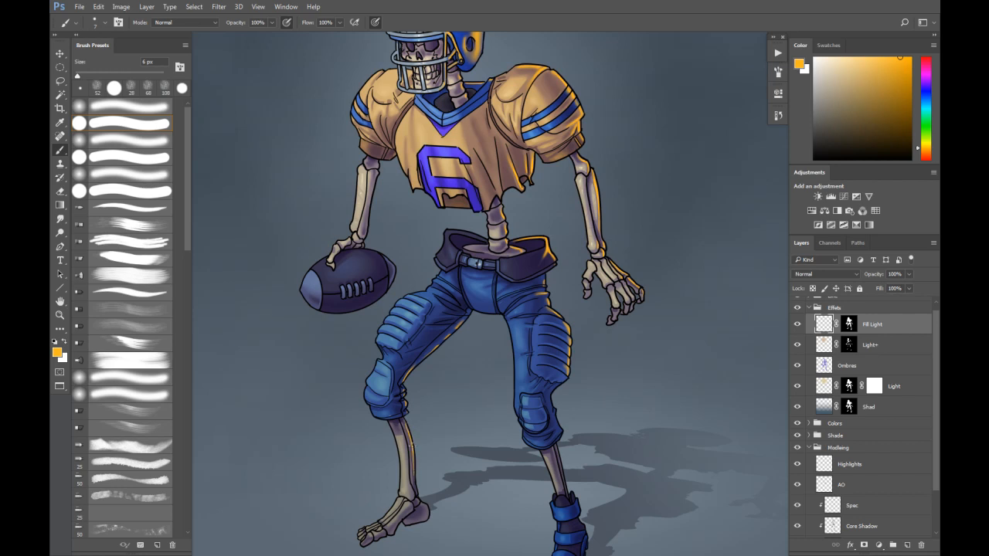
{"action": "left_click_drag", "start_coordinate": [551, 388], "coordinate": [526, 379]}
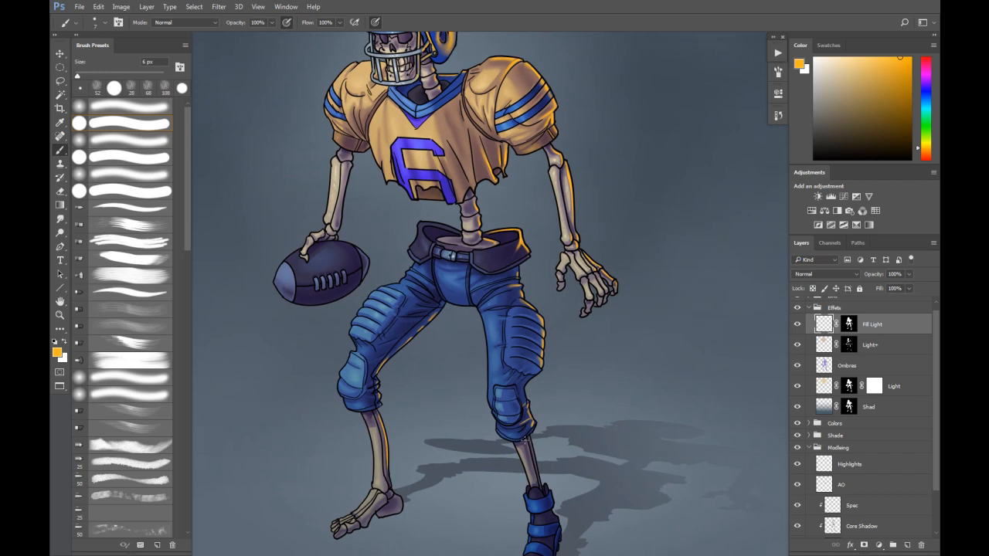
{"action": "mouse_move", "coordinate": [540, 489]}
{"action": "left_mouse_down"}
{"action": "mouse_move", "coordinate": [530, 446]}
{"action": "mouse_move", "coordinate": [538, 477]}
{"action": "left_mouse_up"}
Step: Trim the orange light on the booted leg's shin with the Eraser and smudge it together with the trouser cuff
{"action": "key", "text": "e"}
{"action": "scroll", "coordinate": [530, 476], "scroll_direction": "up", "scroll_amount": 2}
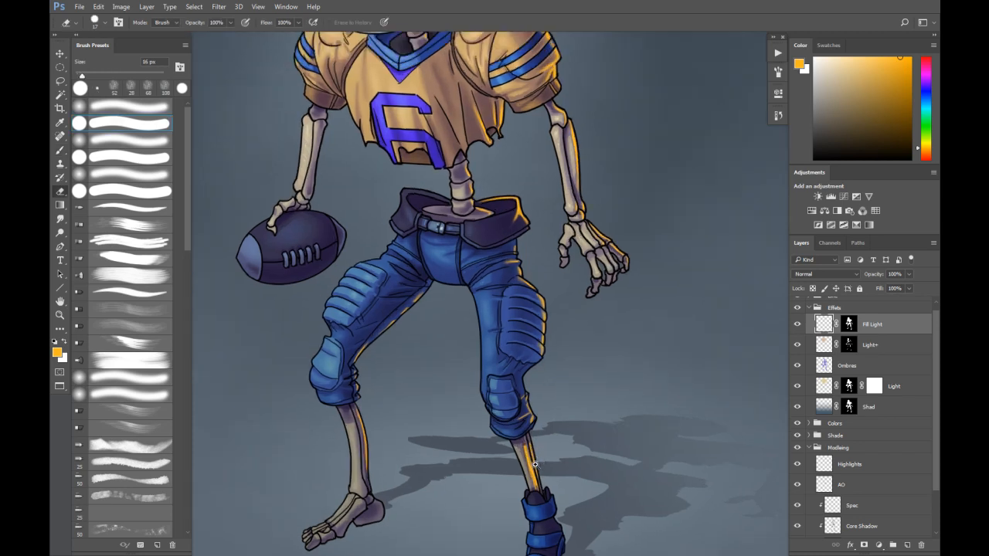
{"action": "key", "text": "r"}
{"action": "left_click_drag", "start_coordinate": [521, 450], "coordinate": [537, 499]}
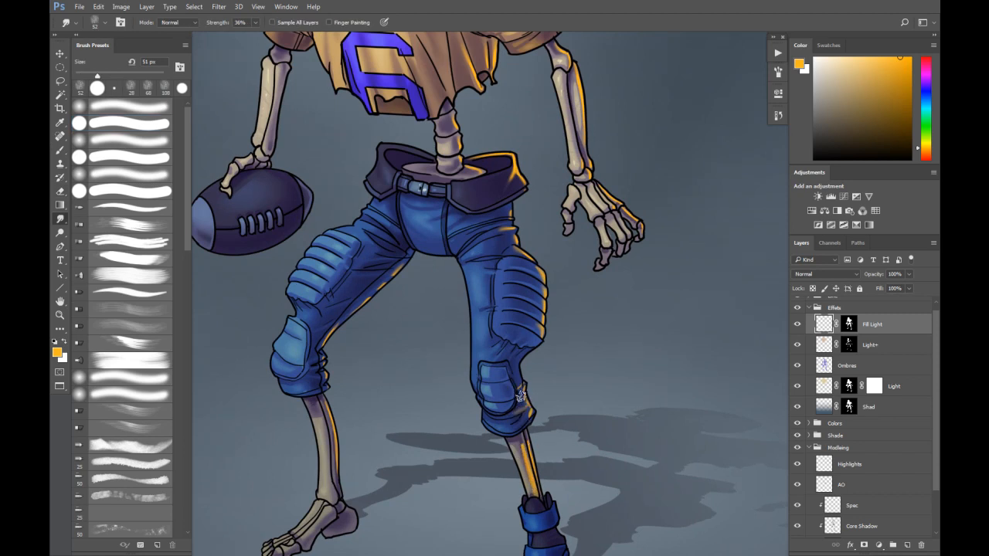
Step: Paint orange rim light along the boot's outer edge and straps and blend it with the 51 px Smudge tool
{"action": "mouse_move", "coordinate": [582, 480]}
{"action": "left_mouse_down"}
{"action": "mouse_move", "coordinate": [547, 399]}
{"action": "mouse_move", "coordinate": [523, 440]}
{"action": "left_mouse_up"}
{"action": "key", "text": "b"}
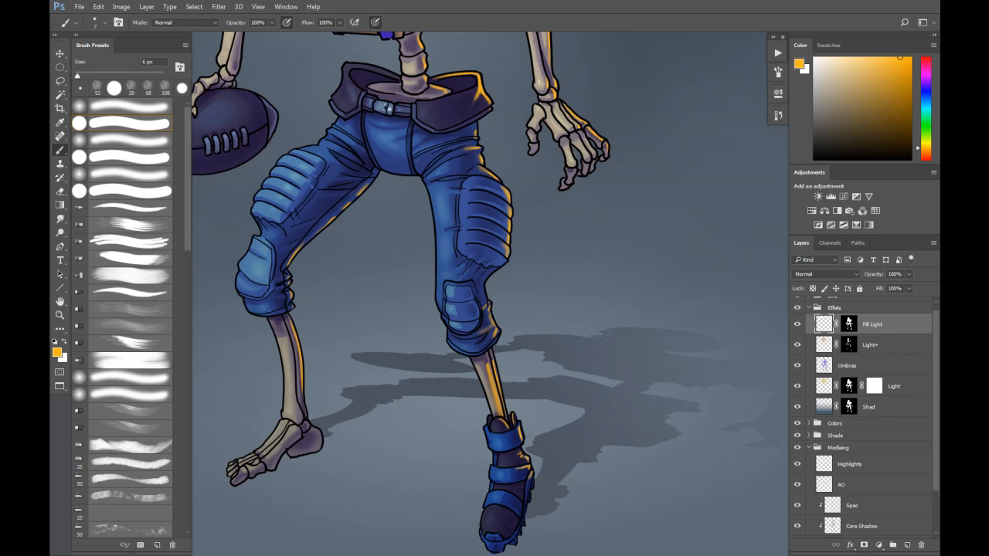
{"action": "key", "text": "r"}
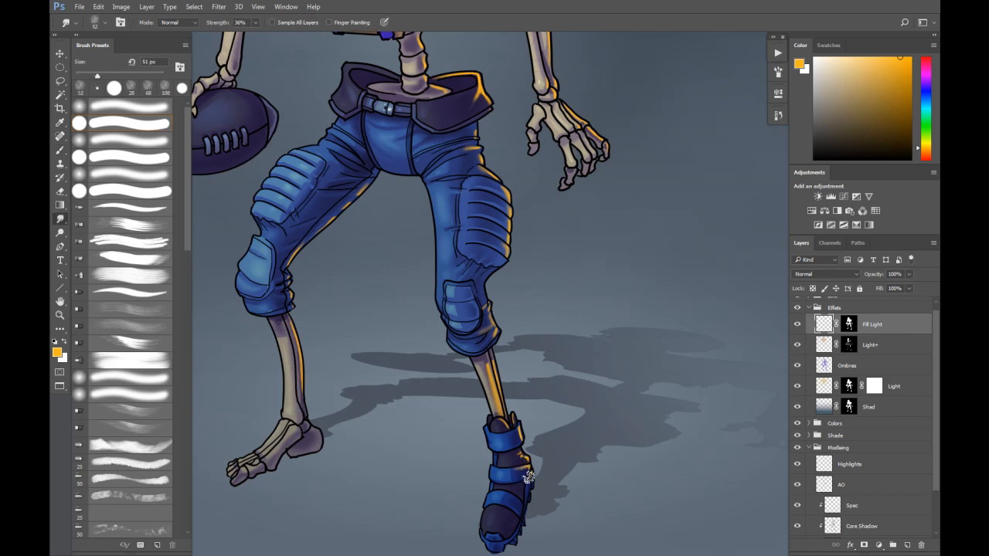
{"action": "left_click_drag", "start_coordinate": [517, 443], "coordinate": [519, 435]}
Step: Recolour the Fill Light layer with Hue -173, Saturation +21 and Lightness +58, and compare the figure with the layer hidden and shown
{"action": "scroll", "coordinate": [495, 358], "scroll_direction": "down", "scroll_amount": 3}
{"action": "left_click_drag", "start_coordinate": [576, 226], "coordinate": [554, 305]}
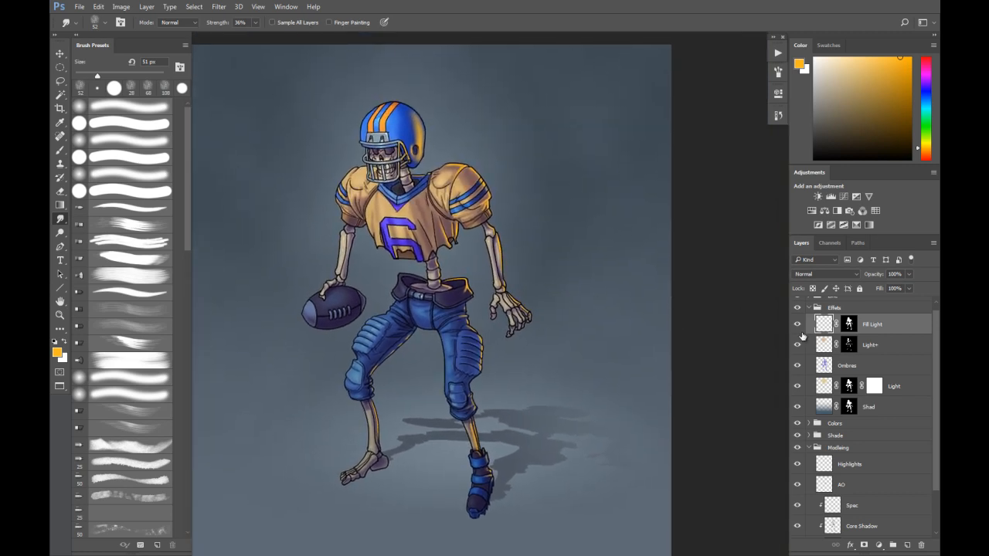
{"action": "key", "text": "ctrl+u"}
{"action": "left_click_drag", "start_coordinate": [747, 212], "coordinate": [792, 210]}
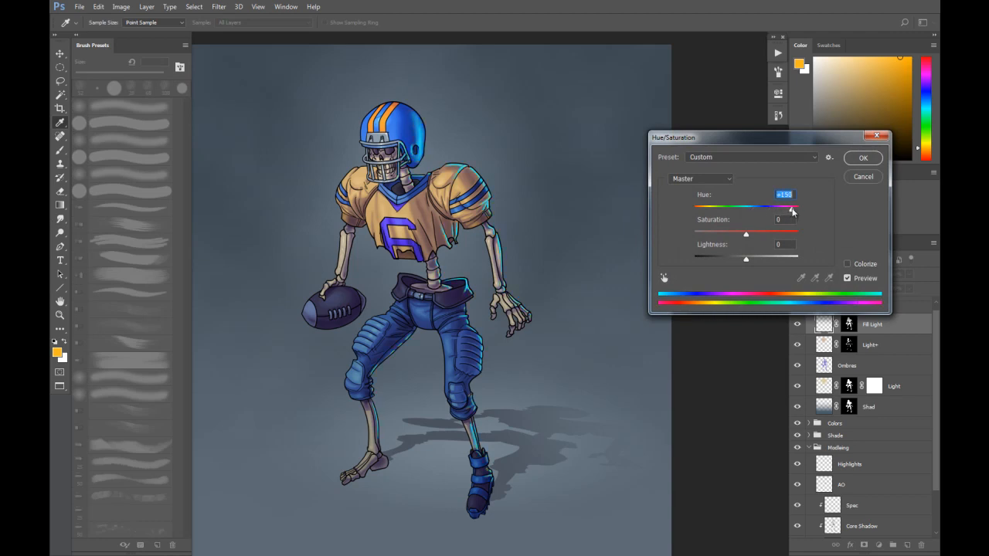
{"action": "left_click_drag", "start_coordinate": [747, 259], "coordinate": [694, 214]}
{"action": "left_click", "coordinate": [775, 211]}
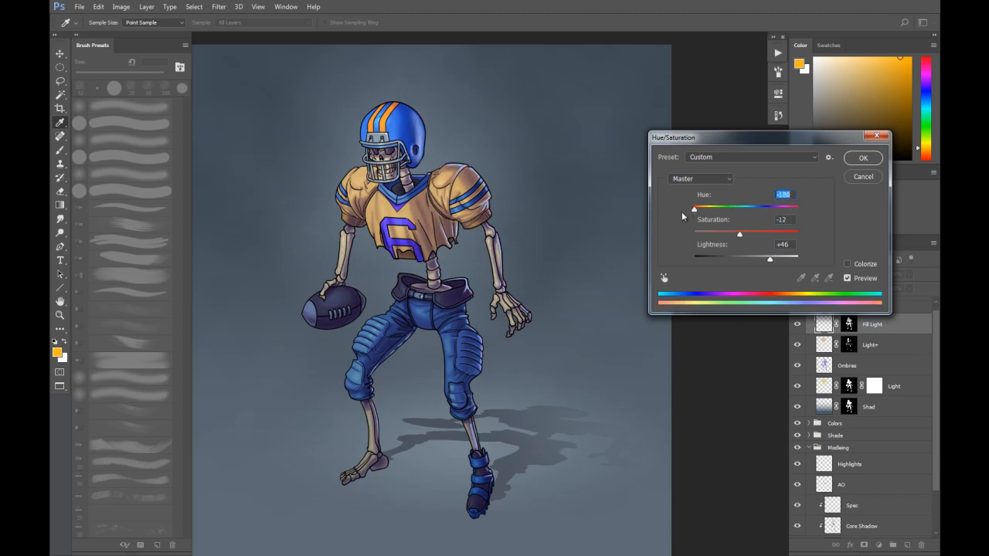
{"action": "left_click_drag", "start_coordinate": [768, 261], "coordinate": [758, 237]}
{"action": "left_click_drag", "start_coordinate": [695, 211], "coordinate": [696, 211]}
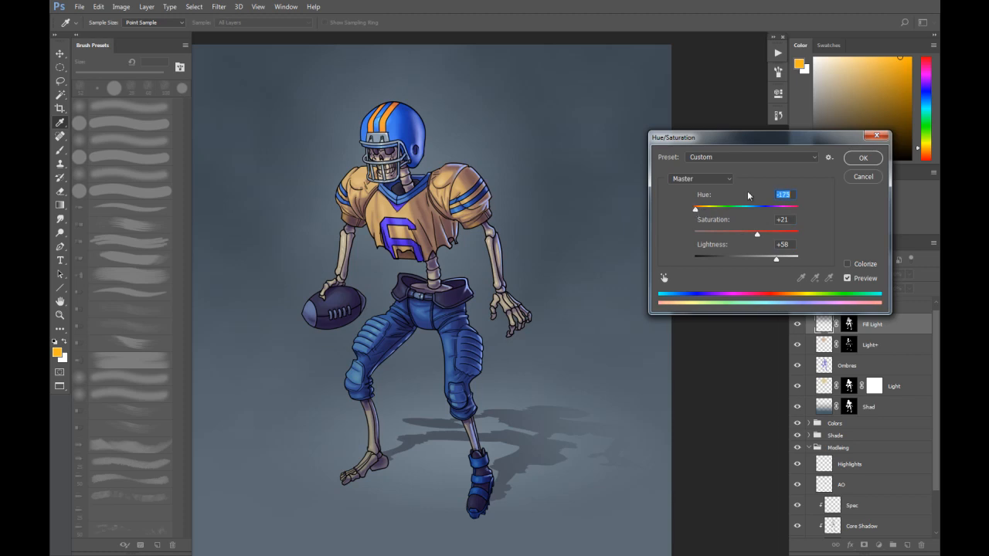
{"action": "left_click", "coordinate": [860, 160]}
{"action": "left_click", "coordinate": [797, 325]}
{"action": "left_click", "coordinate": [797, 325]}
{"action": "left_click", "coordinate": [796, 325]}
{"action": "left_click", "coordinate": [797, 324]}
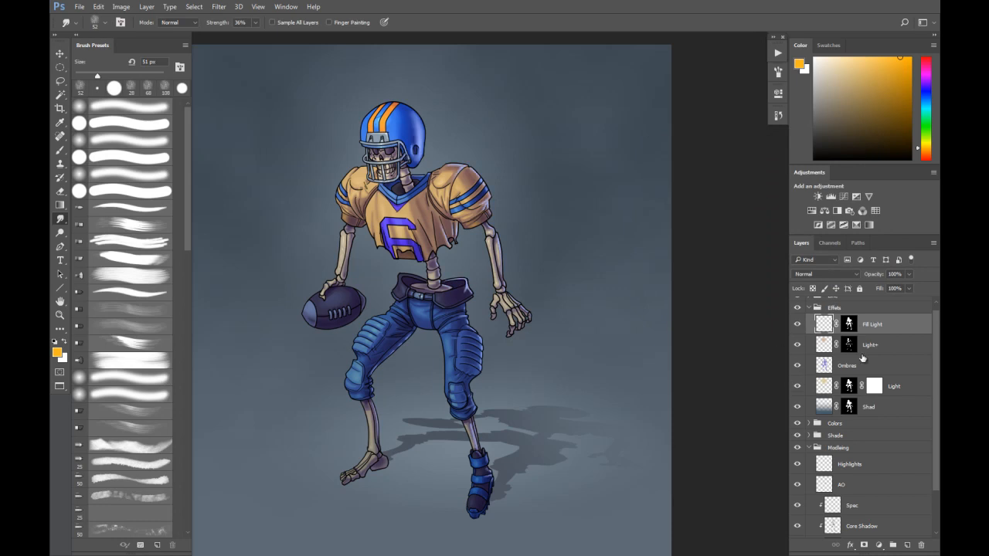
Step: Add a layer named "Rim Light" above Fill Light and mask it with the figure silhouette from Fill Light's mask
{"action": "left_click", "coordinate": [908, 546]}
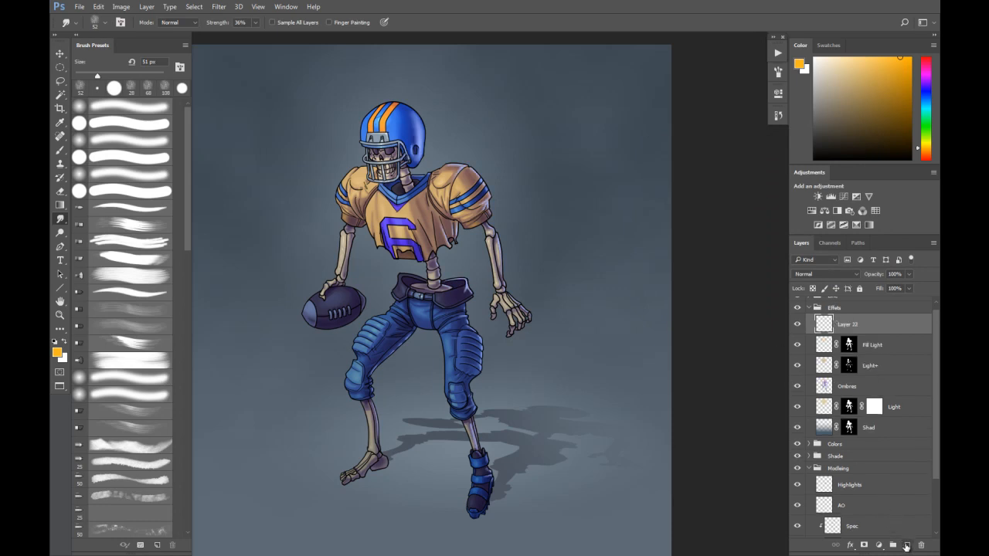
{"action": "double_click", "coordinate": [844, 327]}
{"action": "type", "text": "Rim Light"}
{"action": "key", "text": "Return"}
{"action": "left_click", "coordinate": [849, 344], "text": "ctrl"}
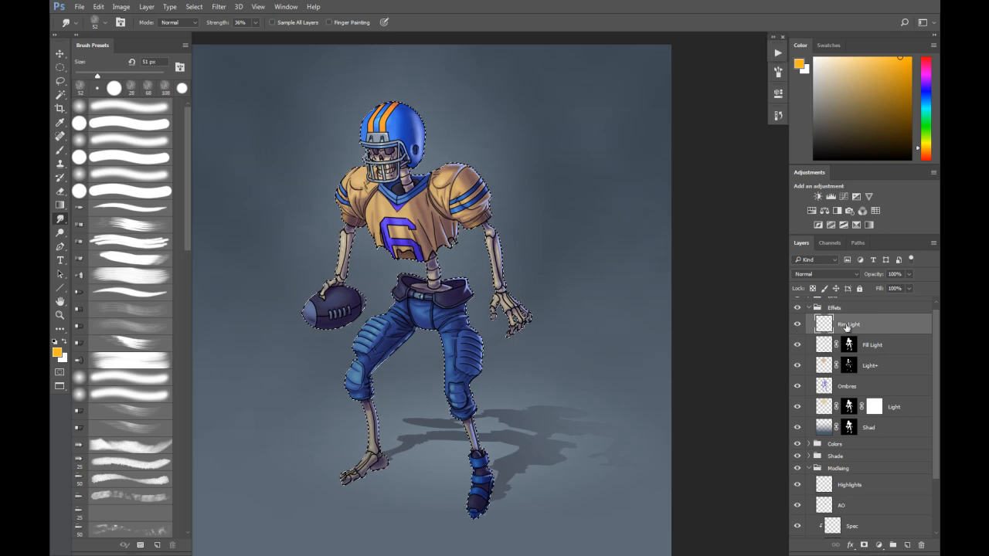
{"action": "left_click", "coordinate": [864, 545]}
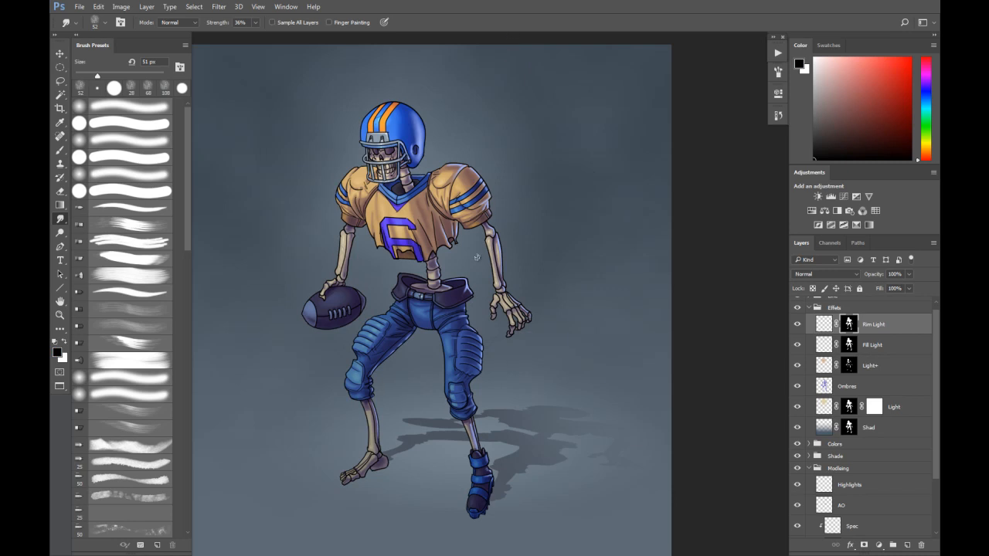
{"action": "key", "text": "b"}
{"action": "key", "text": "x"}
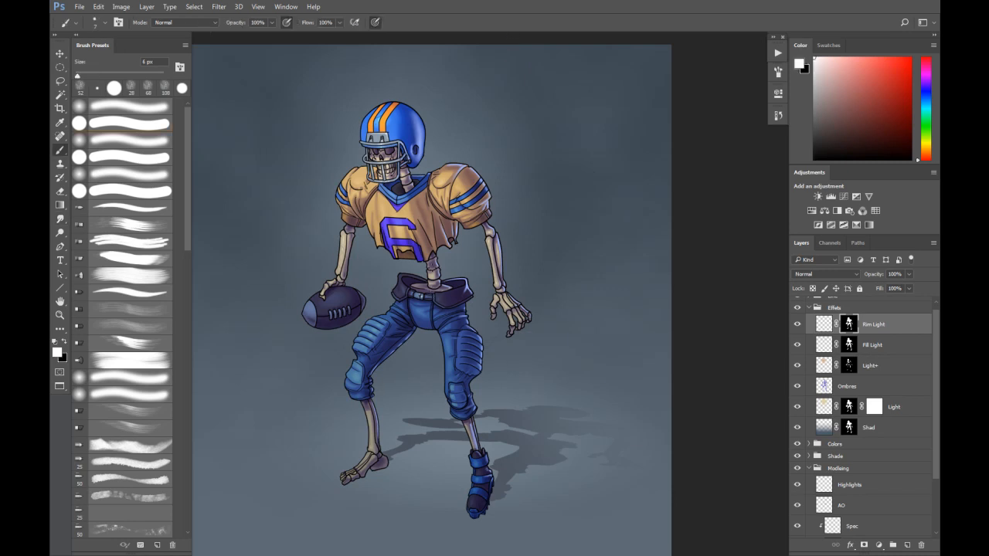
{"action": "scroll", "coordinate": [370, 129], "scroll_direction": "up", "scroll_amount": 3}
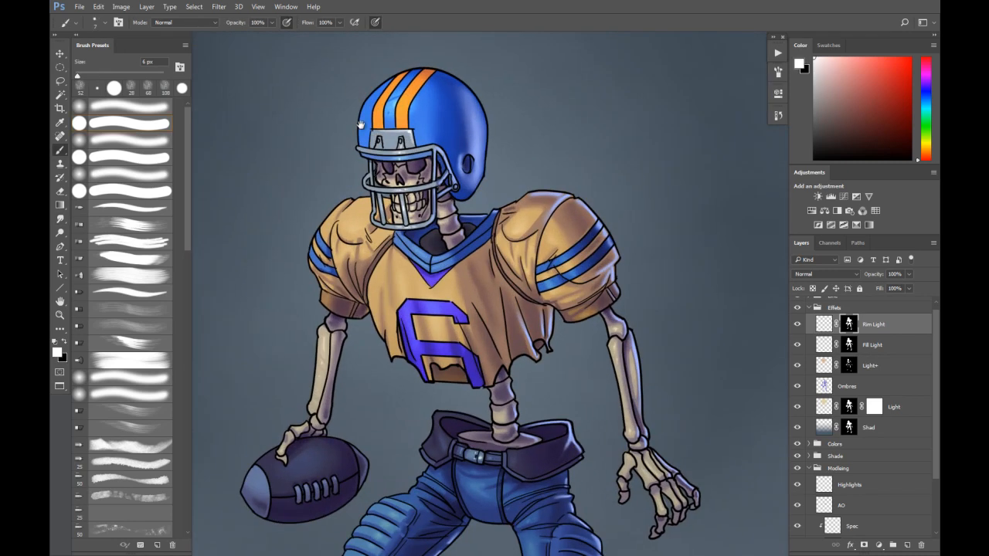
{"action": "left_click_drag", "start_coordinate": [346, 114], "coordinate": [368, 121]}
{"action": "scroll", "coordinate": [368, 122], "scroll_direction": "up", "scroll_amount": 2}
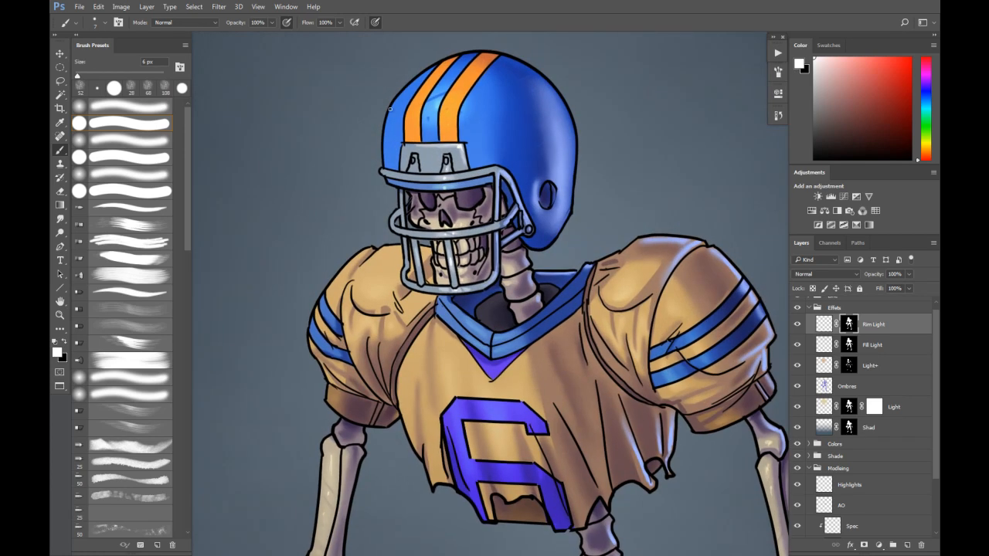
{"action": "left_click_drag", "start_coordinate": [393, 108], "coordinate": [394, 100]}
{"action": "left_click", "coordinate": [779, 115]}
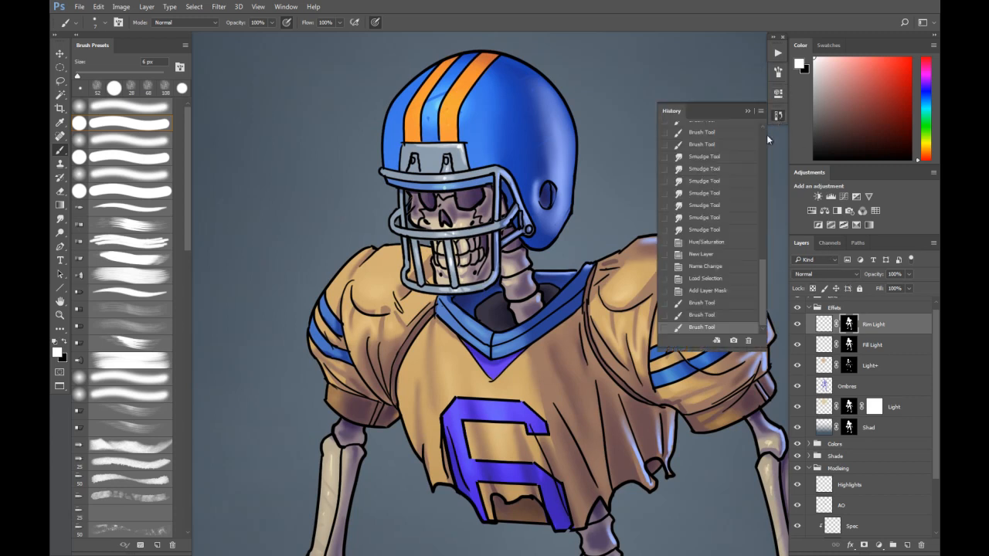
{"action": "left_click", "coordinate": [719, 291]}
Step: Paint white 6 px rim light along the helmet's front edge down to the face guard on the Rim Light layer's pixels
{"action": "left_click", "coordinate": [819, 319]}
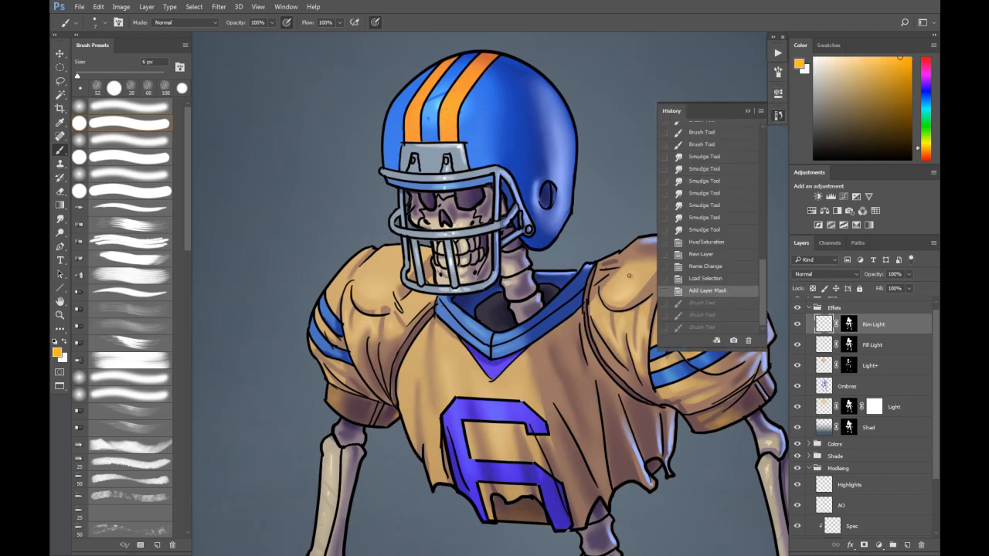
{"action": "left_click_drag", "start_coordinate": [395, 98], "coordinate": [387, 121]}
{"action": "key", "text": "ctrl+alt+z"}
{"action": "key", "text": "ctrl+alt+z"}
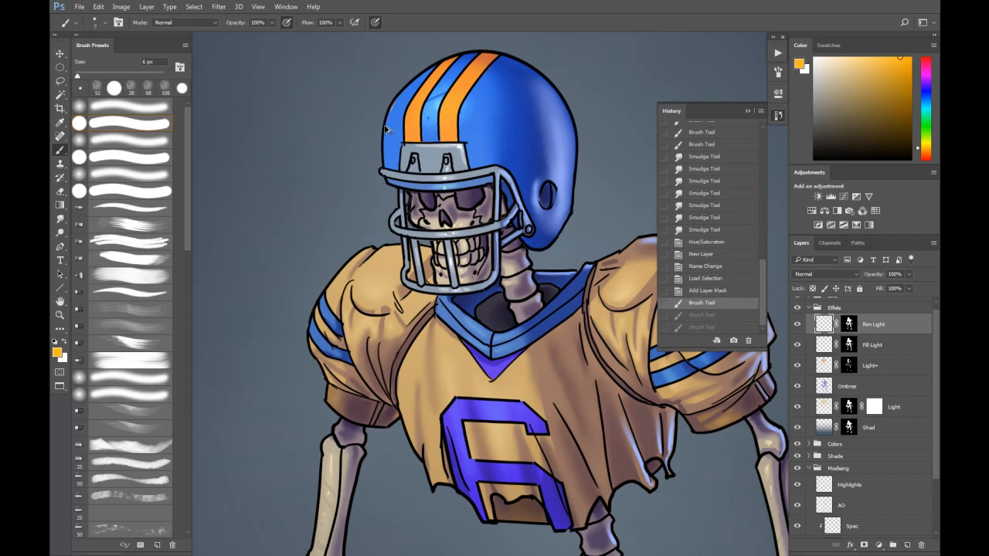
{"action": "key", "text": "ctrl+alt+z"}
{"action": "key", "text": "d"}
{"action": "key", "text": "x"}
{"action": "left_click_drag", "start_coordinate": [395, 99], "coordinate": [385, 157]}
{"action": "left_click_drag", "start_coordinate": [385, 150], "coordinate": [385, 166]}
{"action": "left_click_drag", "start_coordinate": [385, 157], "coordinate": [385, 169]}
{"action": "left_click_drag", "start_coordinate": [385, 163], "coordinate": [384, 172]}
{"action": "left_click_drag", "start_coordinate": [382, 170], "coordinate": [386, 177]}
{"action": "mouse_move", "coordinate": [385, 174]}
{"action": "left_mouse_down"}
{"action": "mouse_move", "coordinate": [389, 182]}
{"action": "mouse_move", "coordinate": [383, 172]}
{"action": "left_mouse_up"}
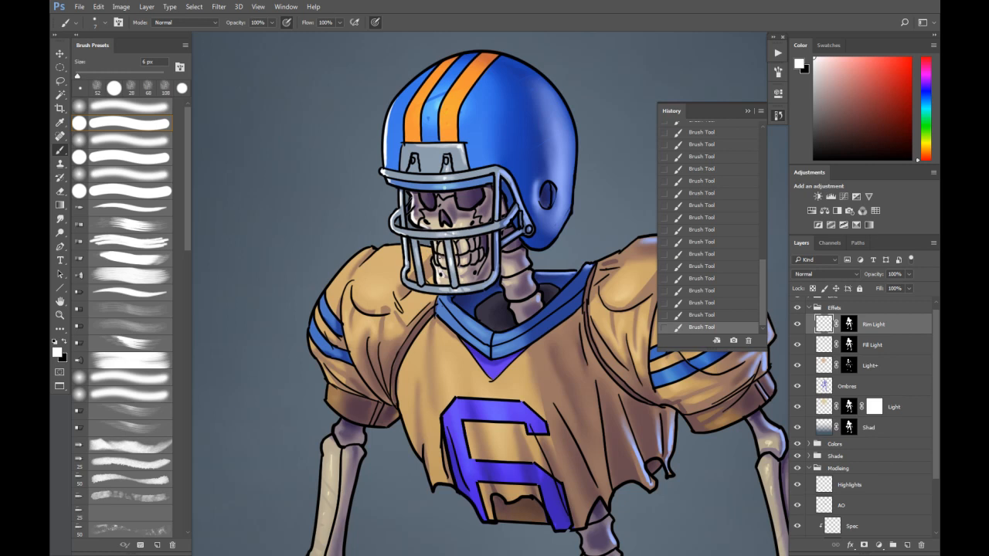
Step: Paint white rim light over the ball-side shoulder pad of the jersey, trimming and touching up its upper end with the Eraser and Brush
{"action": "mouse_move", "coordinate": [363, 245]}
{"action": "left_mouse_down"}
{"action": "mouse_move", "coordinate": [387, 230]}
{"action": "mouse_move", "coordinate": [421, 234]}
{"action": "left_mouse_up"}
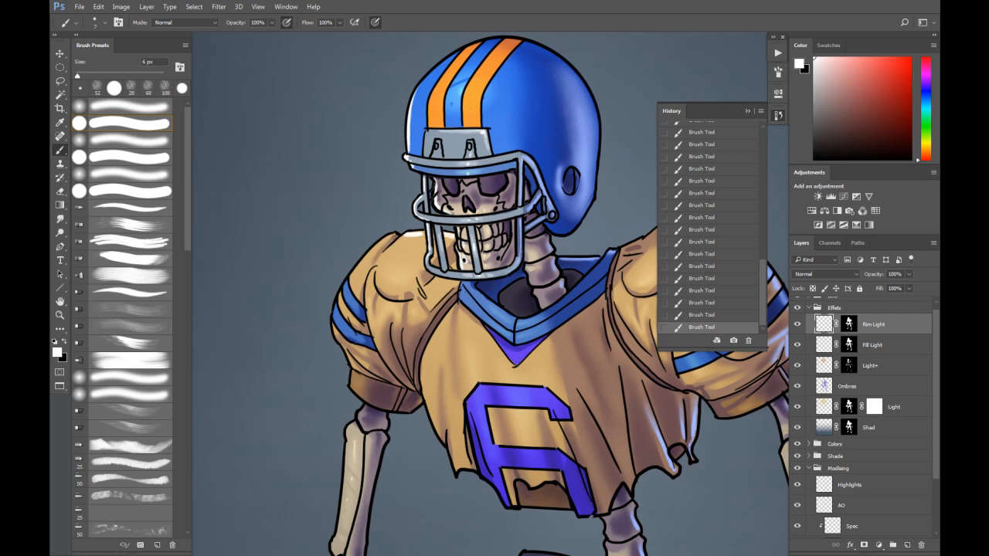
{"action": "mouse_move", "coordinate": [393, 235]}
{"action": "left_mouse_down"}
{"action": "mouse_move", "coordinate": [335, 313]}
{"action": "mouse_move", "coordinate": [340, 294]}
{"action": "mouse_move", "coordinate": [332, 326]}
{"action": "mouse_move", "coordinate": [381, 305]}
{"action": "mouse_move", "coordinate": [383, 266]}
{"action": "left_mouse_up"}
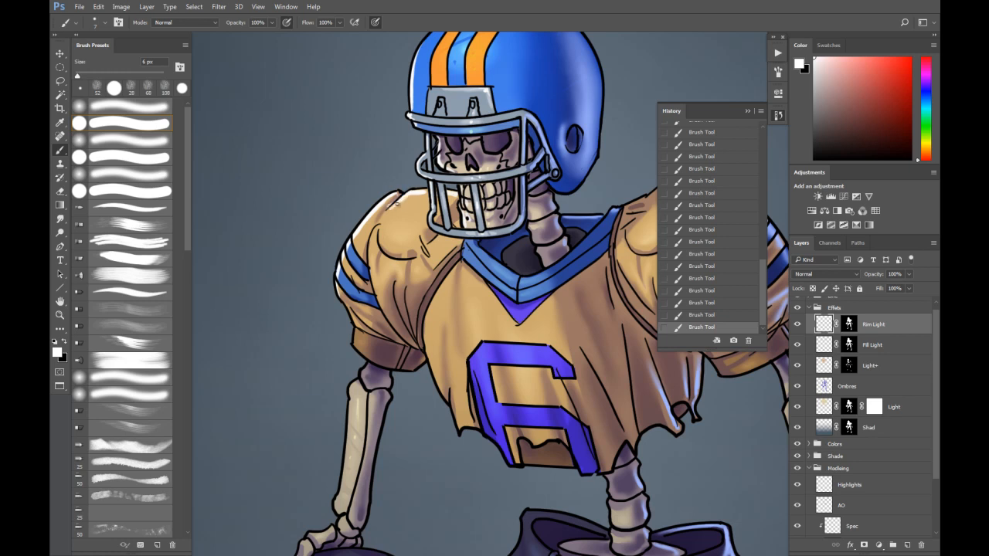
{"action": "key", "text": "e"}
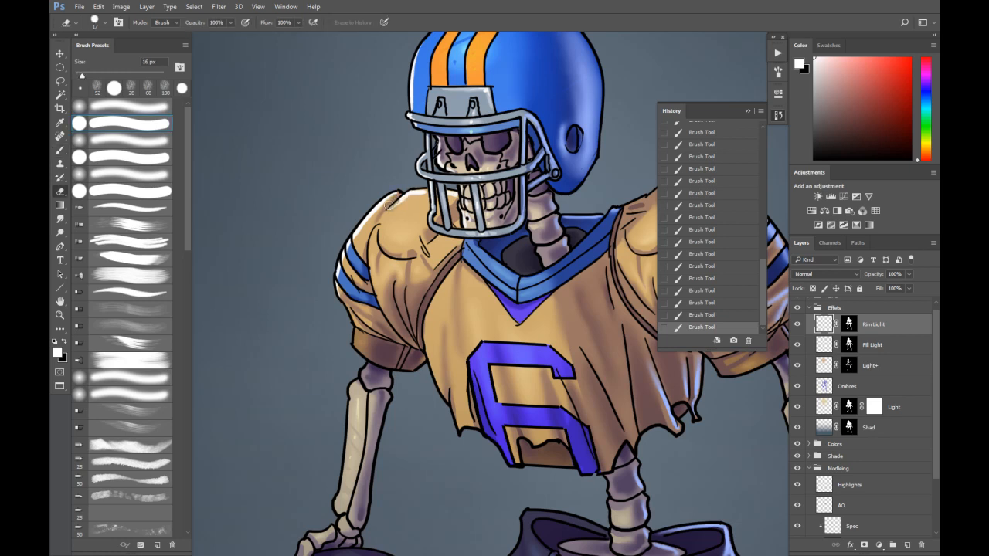
{"action": "left_click", "coordinate": [401, 199]}
{"action": "left_click", "coordinate": [402, 200]}
{"action": "key", "text": "b"}
{"action": "left_click_drag", "start_coordinate": [400, 195], "coordinate": [408, 193]}
{"action": "left_click_drag", "start_coordinate": [400, 197], "coordinate": [406, 193]}
Step: Paint white rim light along the ball-side sleeve cuff and the outer edge of the arm bones below it
{"action": "left_click_drag", "start_coordinate": [356, 293], "coordinate": [374, 230]}
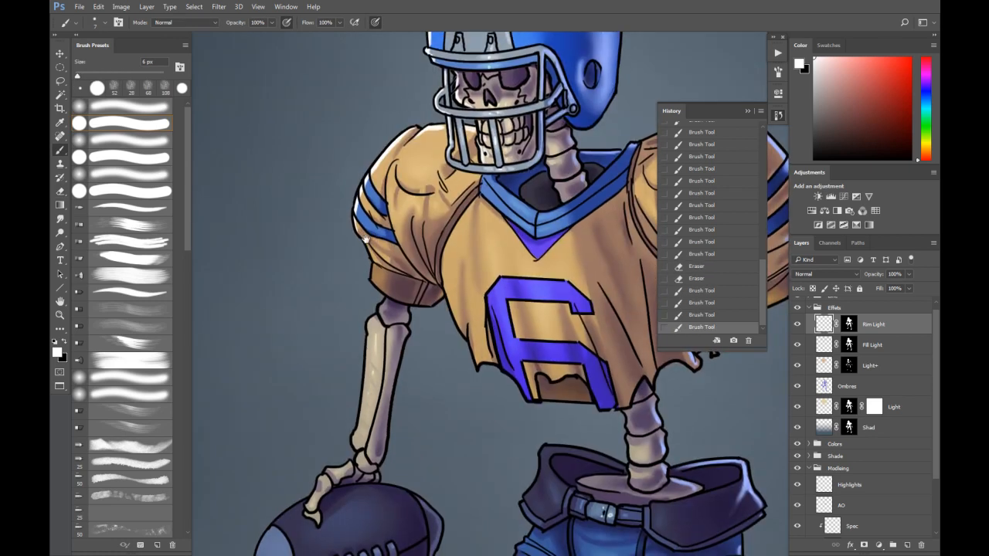
{"action": "left_click_drag", "start_coordinate": [374, 269], "coordinate": [374, 280]}
{"action": "left_click_drag", "start_coordinate": [374, 269], "coordinate": [373, 282]}
{"action": "left_click_drag", "start_coordinate": [373, 271], "coordinate": [373, 285]}
{"action": "left_click_drag", "start_coordinate": [372, 277], "coordinate": [374, 287]}
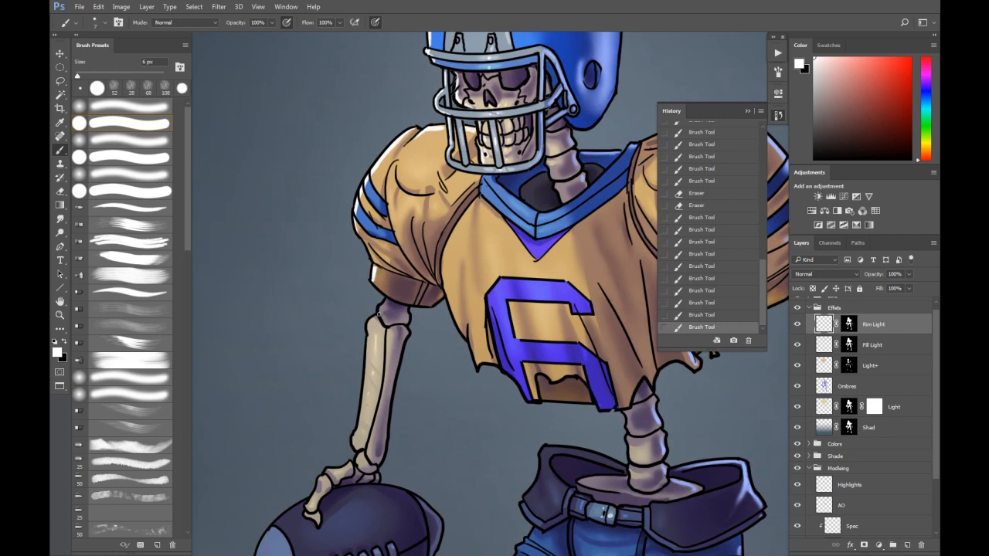
{"action": "left_click_drag", "start_coordinate": [380, 311], "coordinate": [377, 319]}
{"action": "left_click_drag", "start_coordinate": [379, 311], "coordinate": [364, 402]}
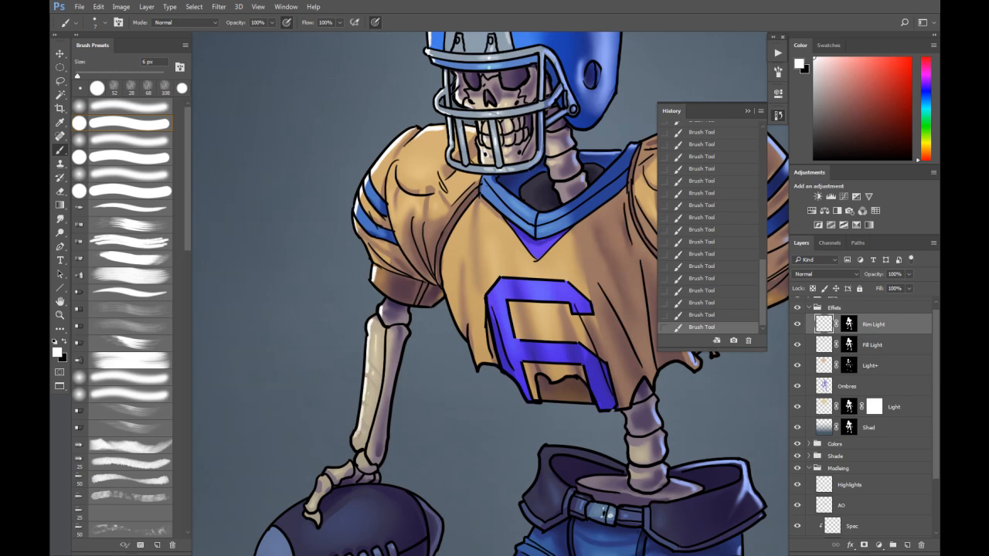
Step: Paint white rim light on the football's upper edge and clean it up with the Eraser
{"action": "left_click_drag", "start_coordinate": [345, 424], "coordinate": [357, 362]}
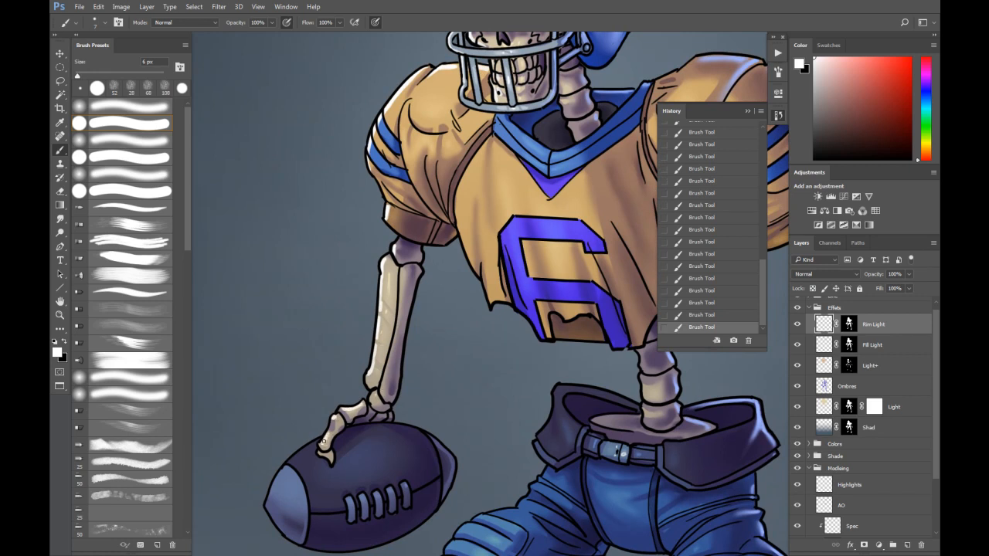
{"action": "mouse_move", "coordinate": [297, 457]}
{"action": "left_mouse_down"}
{"action": "mouse_move", "coordinate": [315, 445]}
{"action": "mouse_move", "coordinate": [272, 490]}
{"action": "mouse_move", "coordinate": [286, 468]}
{"action": "left_mouse_up"}
{"action": "left_click_drag", "start_coordinate": [400, 425], "coordinate": [422, 436]}
{"action": "key", "text": "e"}
{"action": "key", "text": "b"}
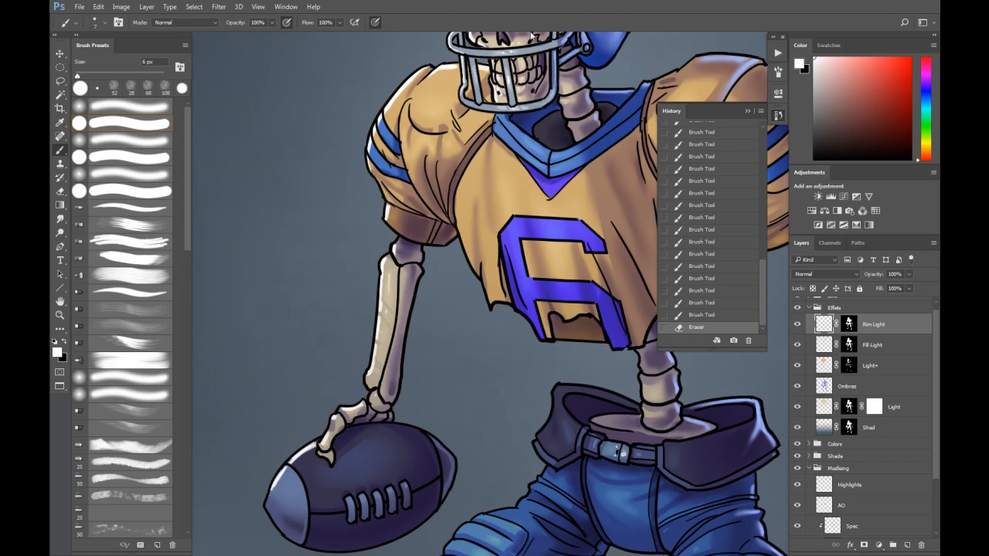
Step: Paint white rim light down the ball-side edge of the torn jersey body
{"action": "key", "text": "ctrl+minus"}
{"action": "mouse_move", "coordinate": [483, 230]}
{"action": "left_mouse_down"}
{"action": "mouse_move", "coordinate": [437, 261]}
{"action": "mouse_move", "coordinate": [433, 308]}
{"action": "left_mouse_up"}
{"action": "scroll", "coordinate": [425, 291], "scroll_direction": "up", "scroll_amount": 1}
{"action": "left_click_drag", "start_coordinate": [430, 303], "coordinate": [452, 353]}
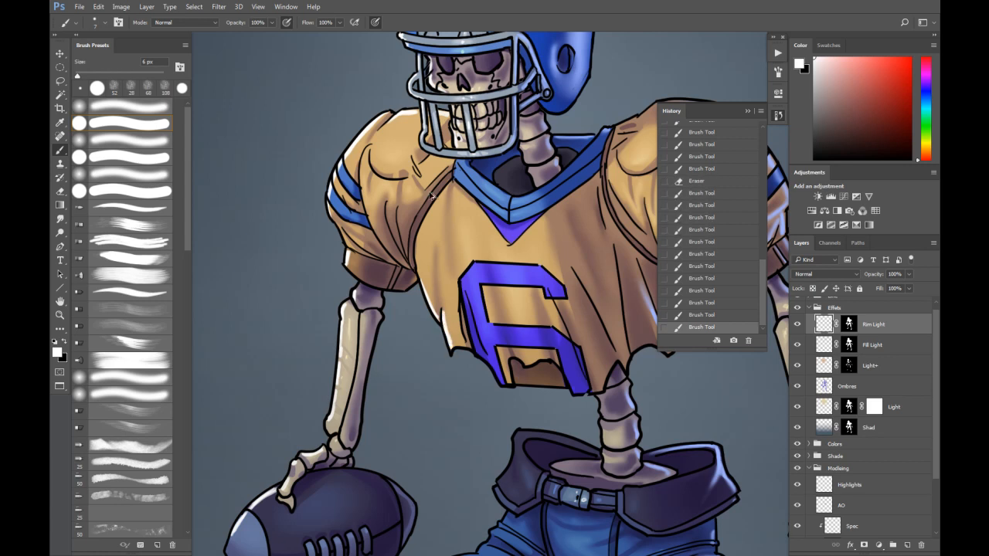
Step: Reinforce the white rim light along the helmet's front curve up towards the orange stripes
{"action": "key", "text": "ctrl+minus"}
{"action": "key", "text": "ctrl+minus"}
{"action": "left_click_drag", "start_coordinate": [593, 214], "coordinate": [566, 219]}
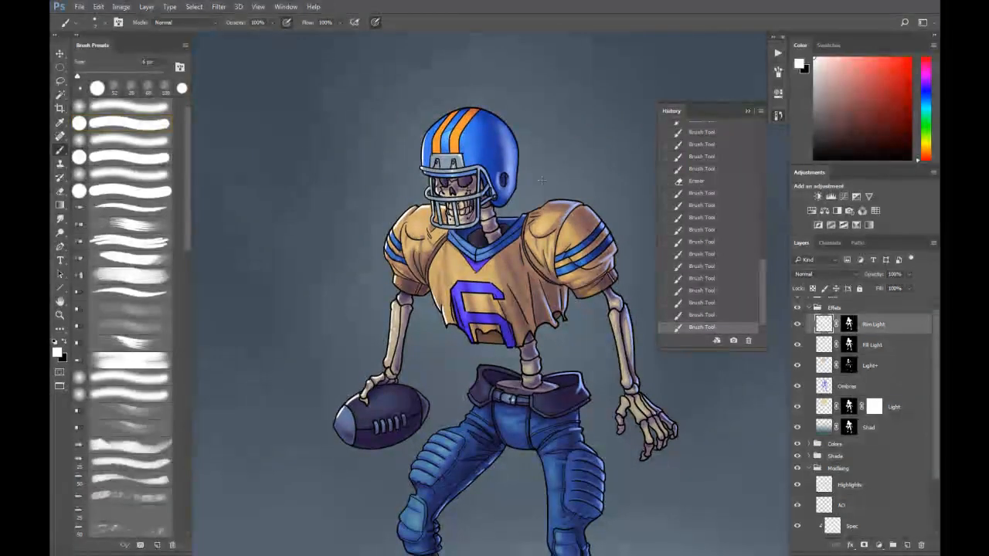
{"action": "scroll", "coordinate": [436, 123], "scroll_direction": "up", "scroll_amount": 2}
{"action": "mouse_move", "coordinate": [411, 180]}
{"action": "left_mouse_down"}
{"action": "mouse_move", "coordinate": [409, 210]}
{"action": "mouse_move", "coordinate": [411, 178]}
{"action": "mouse_move", "coordinate": [411, 192]}
{"action": "left_mouse_up"}
{"action": "mouse_move", "coordinate": [418, 147]}
{"action": "left_mouse_down"}
{"action": "mouse_move", "coordinate": [411, 174]}
{"action": "mouse_move", "coordinate": [424, 139]}
{"action": "left_mouse_up"}
{"action": "left_click_drag", "start_coordinate": [456, 110], "coordinate": [435, 128]}
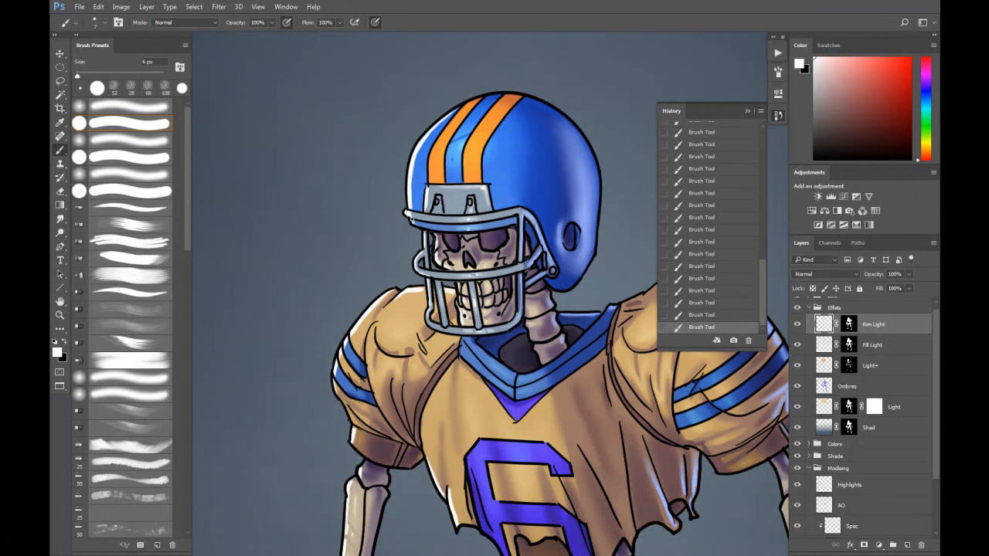
Step: Compare the whole figure with the Rim Light layer, the Fill Light layer and the Effets group hidden and shown
{"action": "key", "text": "ctrl+minus"}
{"action": "key", "text": "ctrl+minus"}
{"action": "key", "text": "ctrl+minus"}
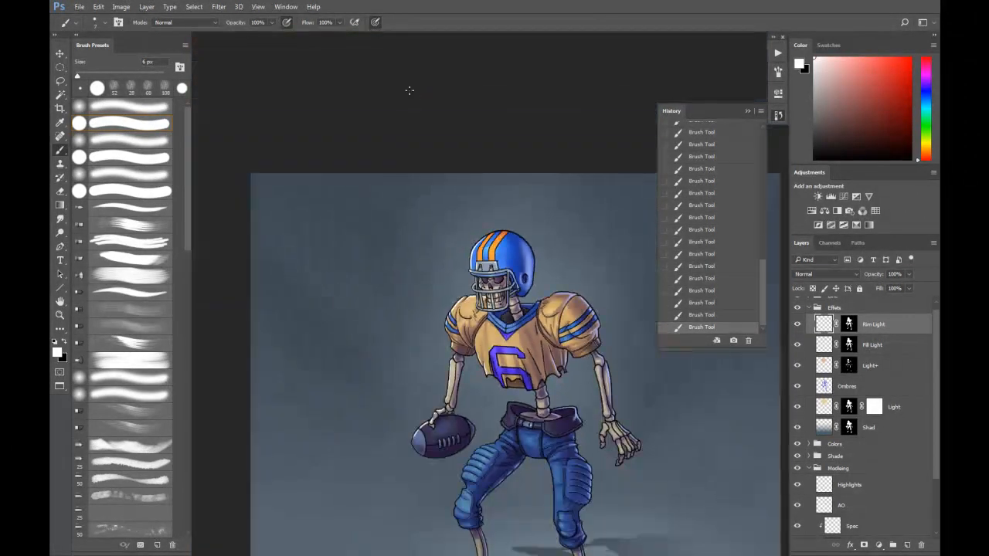
{"action": "left_click_drag", "start_coordinate": [562, 189], "coordinate": [503, 110]}
{"action": "left_click", "coordinate": [798, 324]}
{"action": "left_click", "coordinate": [799, 327]}
{"action": "left_click", "coordinate": [799, 325]}
{"action": "left_click", "coordinate": [799, 326]}
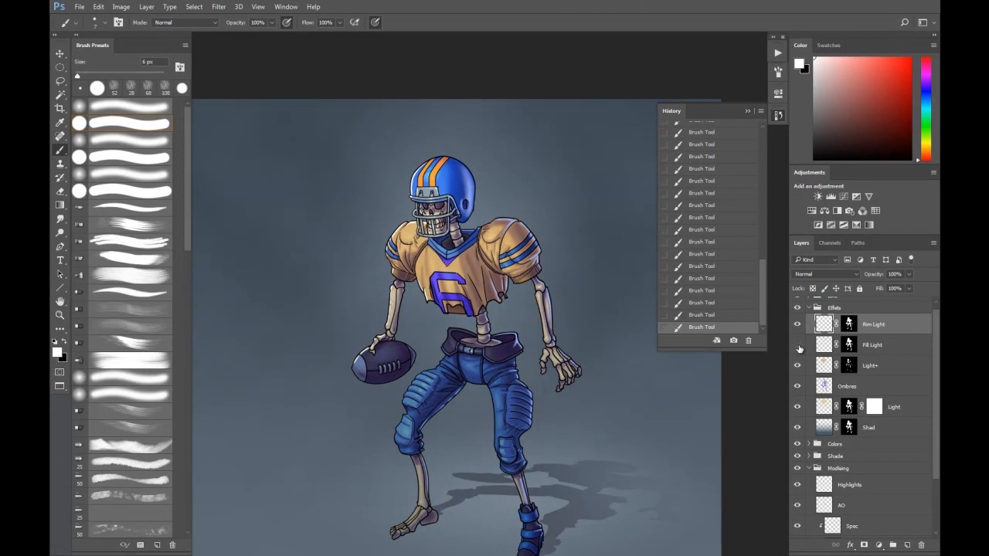
{"action": "left_click", "coordinate": [799, 346]}
{"action": "left_click", "coordinate": [799, 346]}
{"action": "left_click", "coordinate": [808, 308]}
{"action": "left_click", "coordinate": [799, 317]}
{"action": "left_click", "coordinate": [799, 317]}
{"action": "left_click", "coordinate": [799, 317]}
{"action": "left_click", "coordinate": [799, 316]}
{"action": "left_click", "coordinate": [799, 318]}
{"action": "left_click", "coordinate": [799, 318]}
{"action": "scroll", "coordinate": [804, 361], "scroll_direction": "up", "scroll_amount": 1}
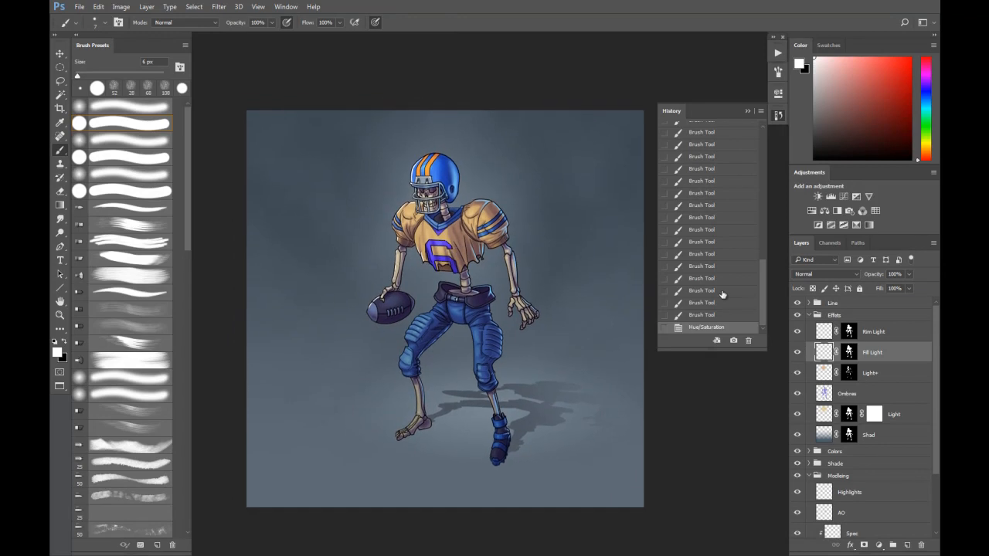
Step: Add a new layer named "Teintes" above Rim Light in the Effets group
{"action": "left_click", "coordinate": [874, 335]}
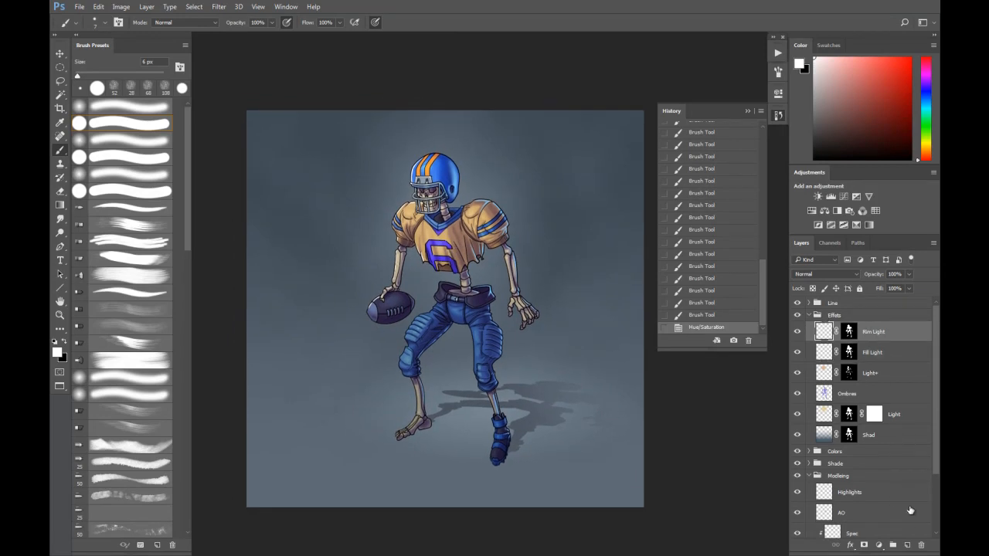
{"action": "left_click", "coordinate": [908, 545]}
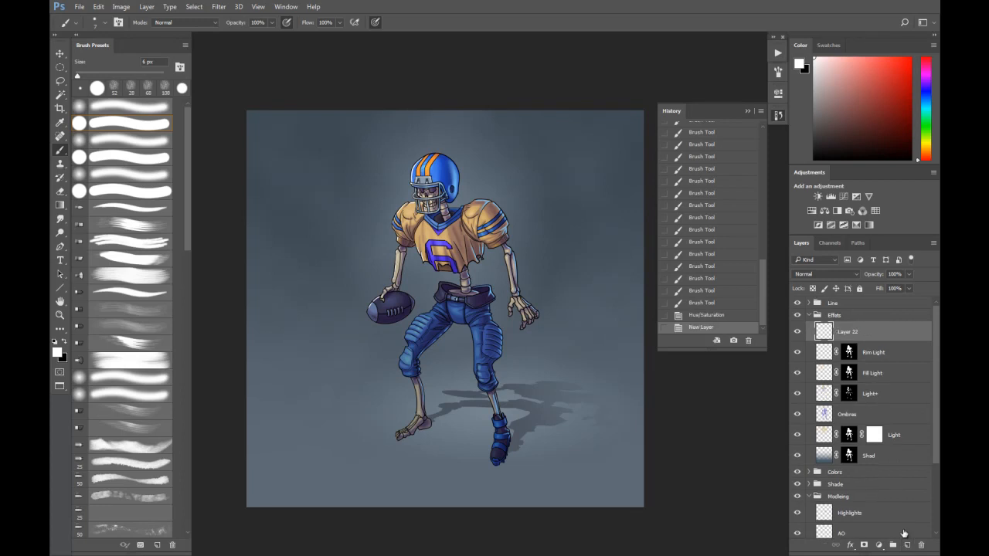
{"action": "double_click", "coordinate": [847, 331]}
{"action": "type", "text": "T"}
{"action": "key", "text": "Return"}
{"action": "left_click", "coordinate": [831, 196]}
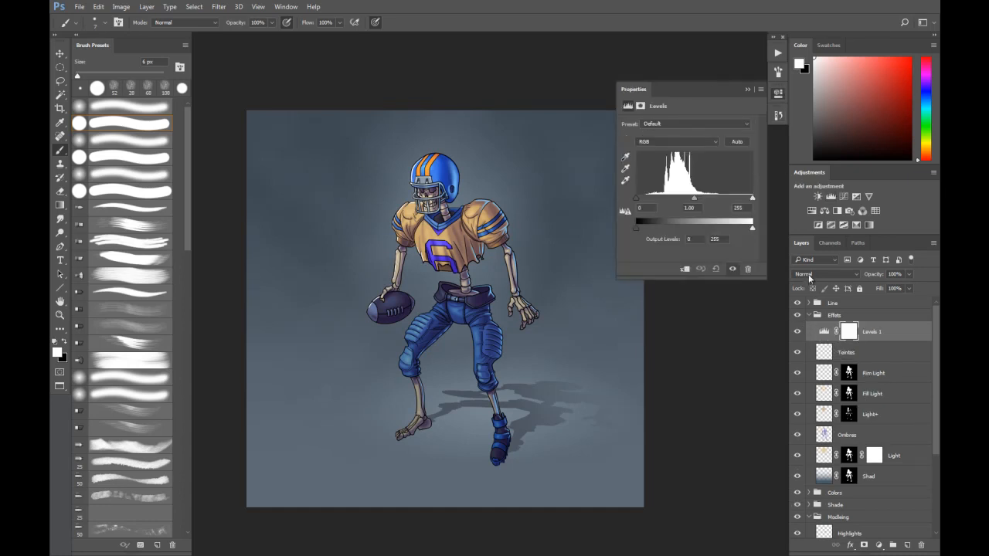
{"action": "left_click", "coordinate": [808, 276]}
{"action": "left_click", "coordinate": [745, 351]}
{"action": "left_click", "coordinate": [850, 353]}
{"action": "key", "text": "ctrl+z"}
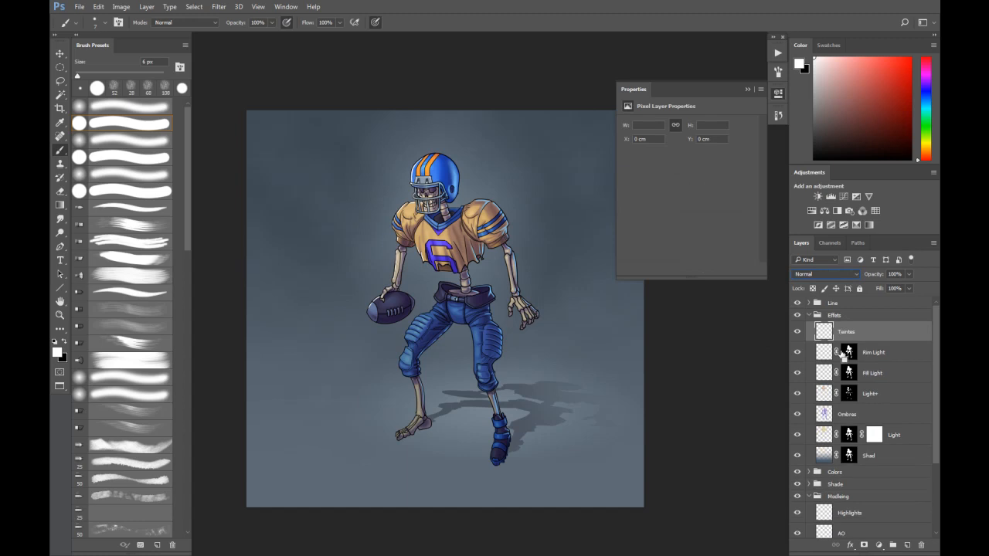
Step: Set the Teintes layer's blend mode to Color and mask it with the figure silhouette from Rim Light's mask
{"action": "left_click", "coordinate": [814, 275]}
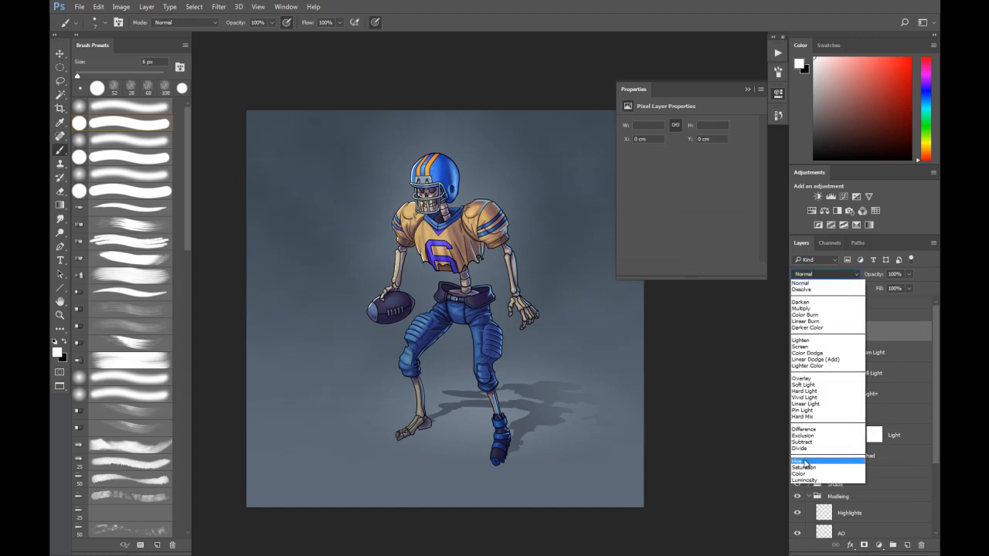
{"action": "left_click", "coordinate": [803, 473]}
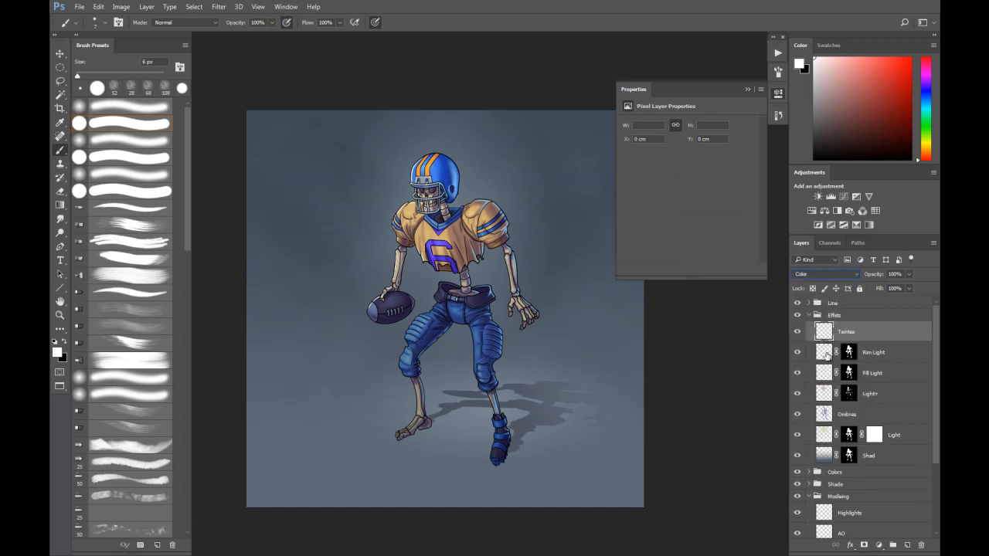
{"action": "left_click", "coordinate": [849, 352], "text": "ctrl"}
{"action": "left_click", "coordinate": [864, 545]}
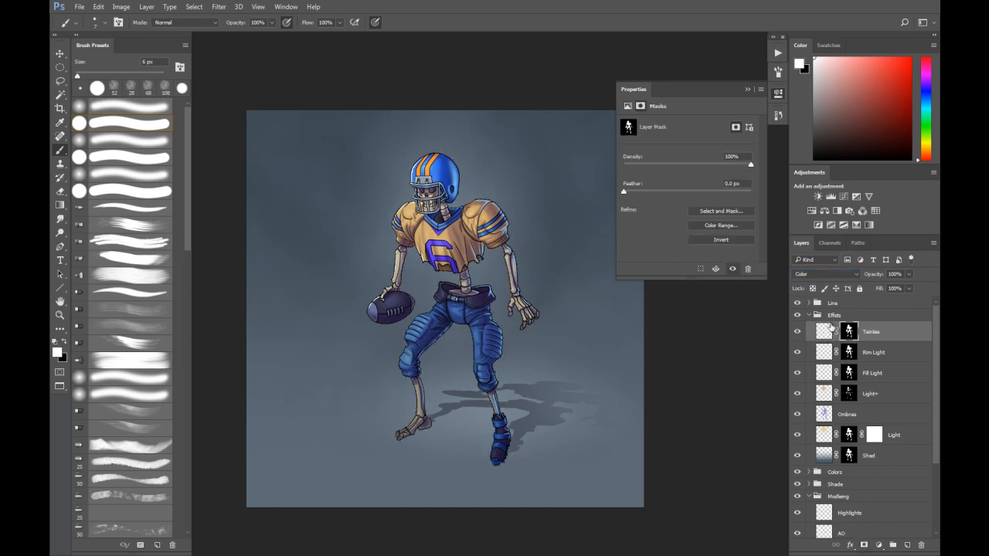
Step: Tint the skull's face dusty red on the Teintes layer with a soft round brush of about 23 px at 49% opacity
{"action": "left_click", "coordinate": [825, 332]}
{"action": "left_click", "coordinate": [850, 95]}
{"action": "left_click", "coordinate": [147, 112]}
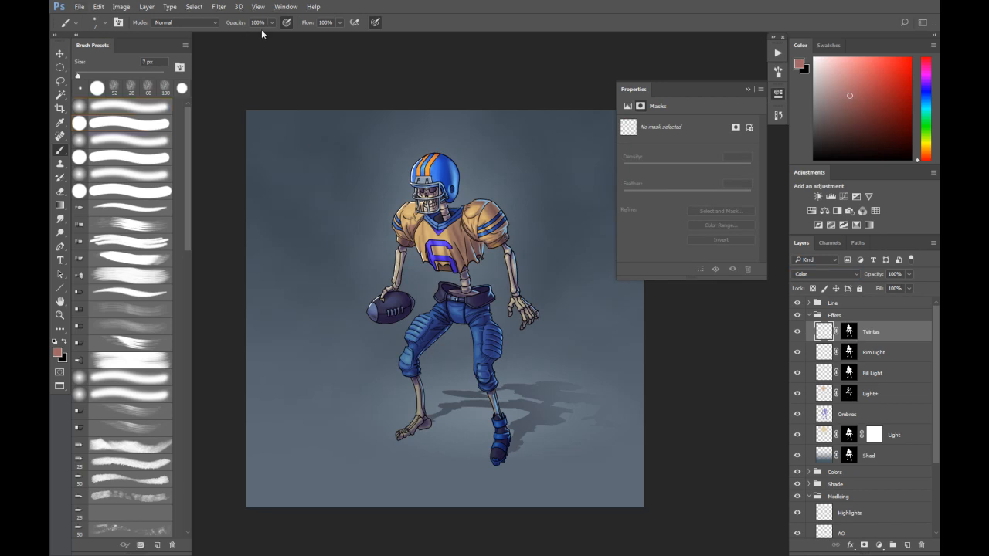
{"action": "left_click", "coordinate": [272, 23]}
{"action": "left_click", "coordinate": [247, 35]}
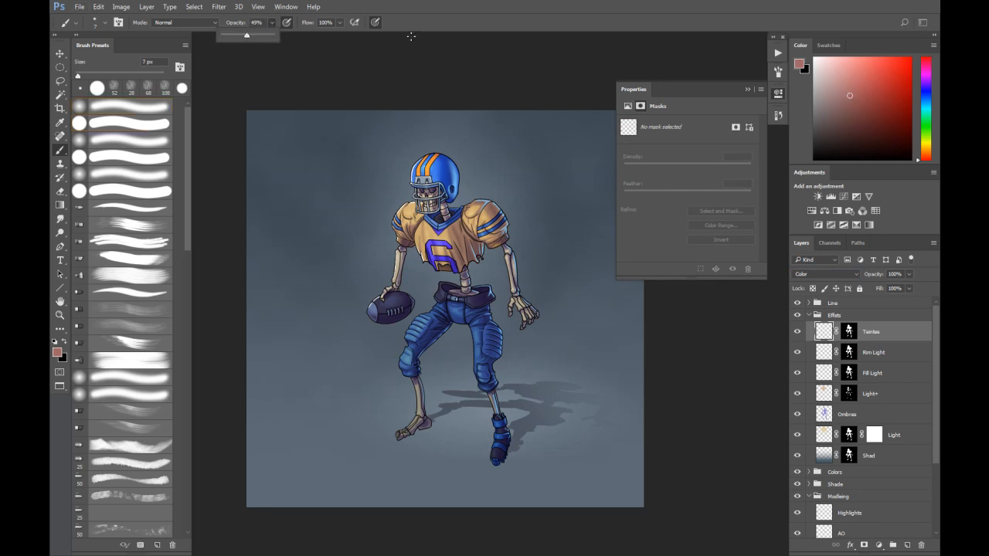
{"action": "left_click", "coordinate": [419, 70]}
{"action": "scroll", "coordinate": [462, 185], "scroll_direction": "up", "scroll_amount": 8}
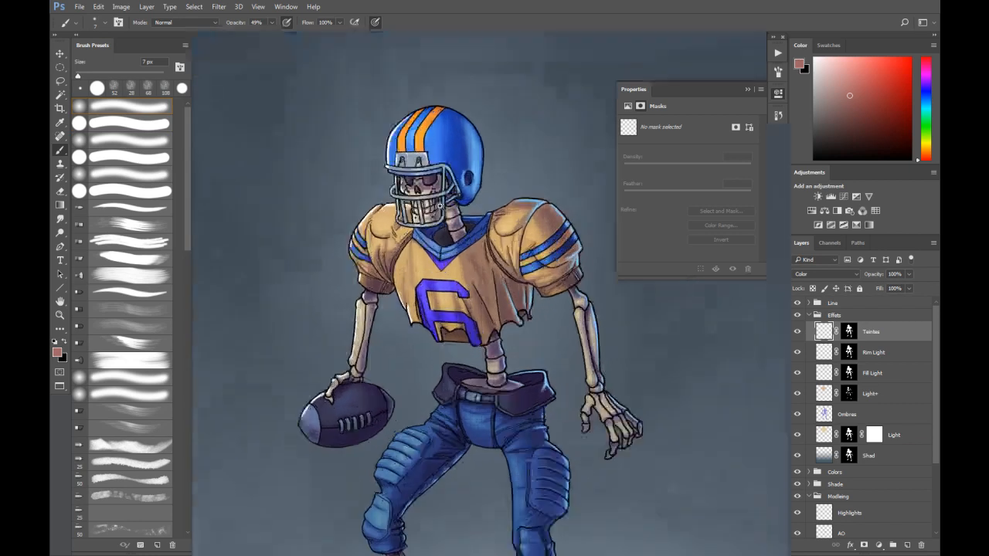
{"action": "left_click_drag", "start_coordinate": [429, 149], "coordinate": [434, 170]}
{"action": "left_click_drag", "start_coordinate": [412, 207], "coordinate": [419, 207]}
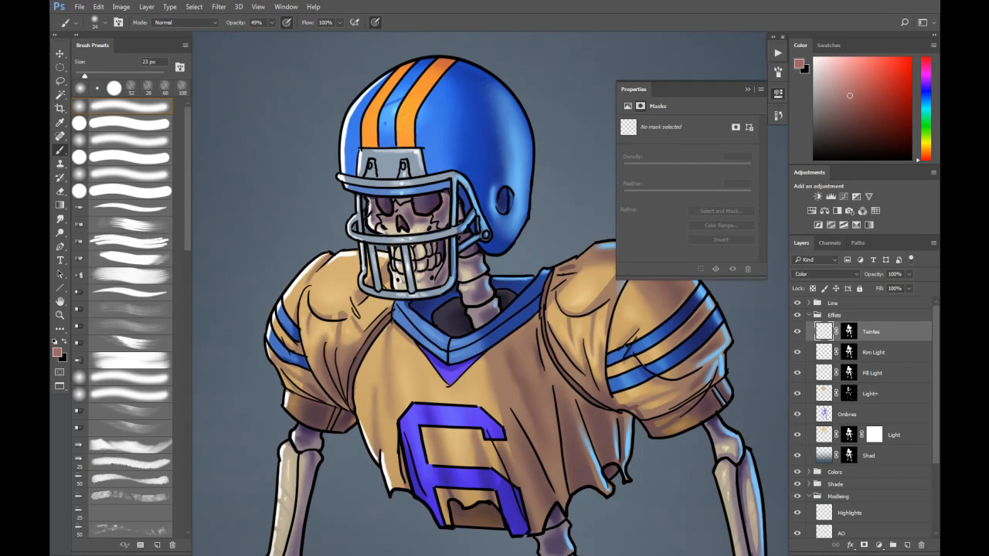
{"action": "left_click_drag", "start_coordinate": [443, 267], "coordinate": [425, 239]}
Step: Tint the elbow and wrist joints of the ball-holding arm with muted violet
{"action": "left_click", "coordinate": [927, 83]}
{"action": "left_click", "coordinate": [858, 99]}
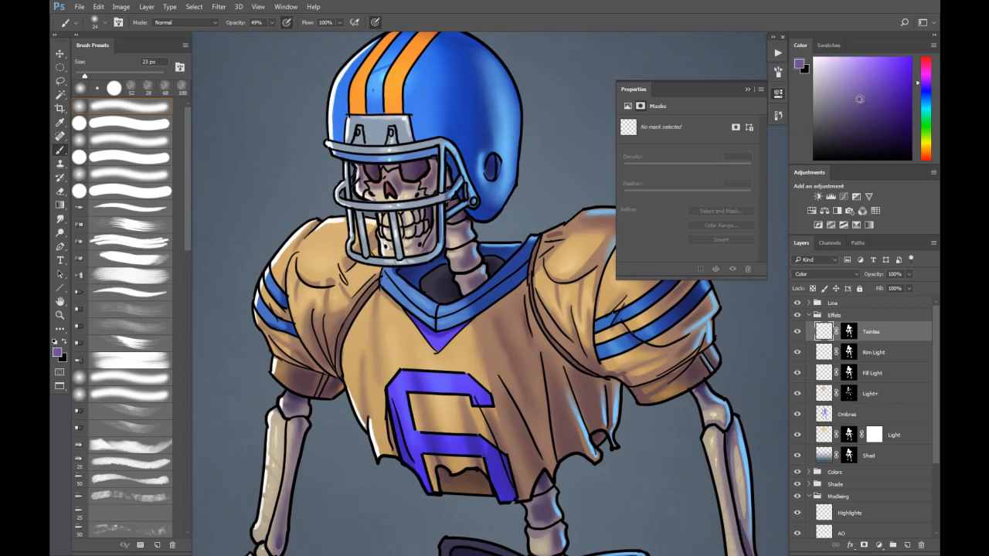
{"action": "left_click_drag", "start_coordinate": [296, 365], "coordinate": [365, 242]}
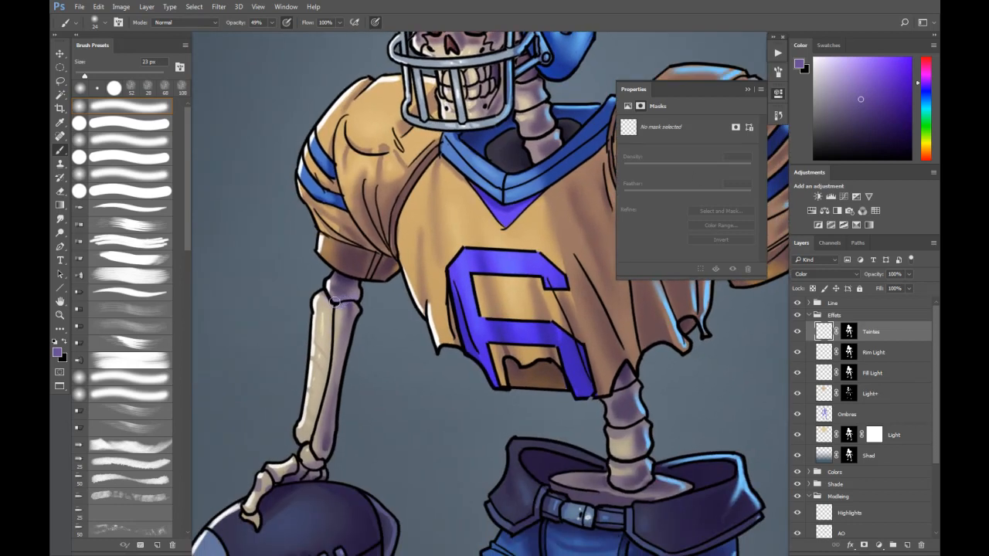
{"action": "left_click", "coordinate": [863, 118]}
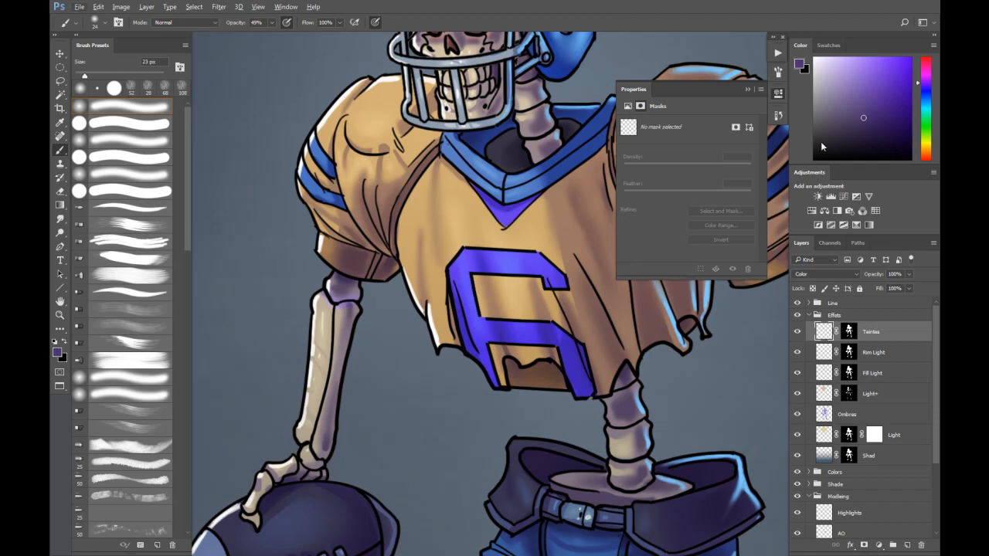
{"action": "left_click", "coordinate": [868, 101]}
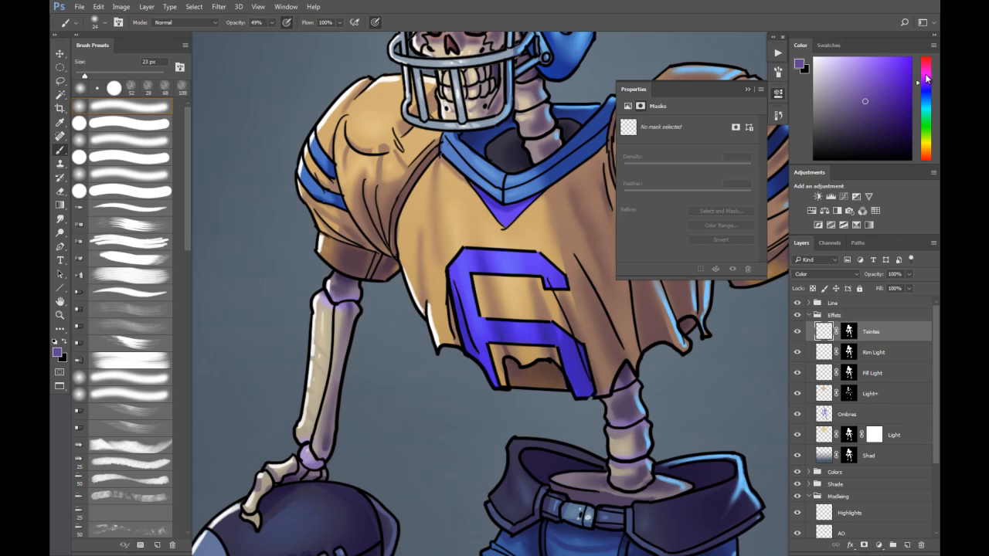
Step: Tint the finger bones resting on the ball and the exposed vertebrae with muted magenta
{"action": "left_click_drag", "start_coordinate": [926, 82], "coordinate": [926, 73]}
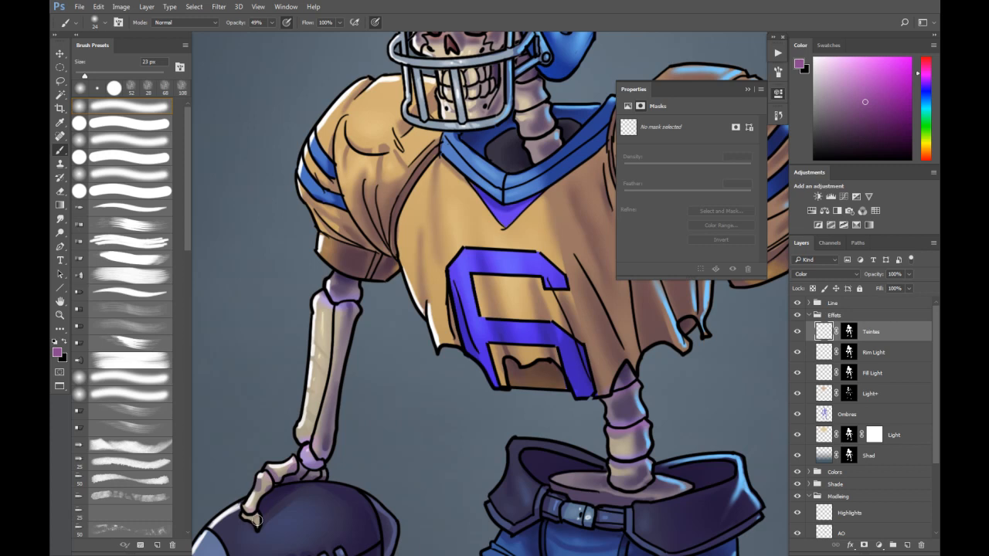
{"action": "key", "text": "ctrl+minus"}
{"action": "left_click_drag", "start_coordinate": [517, 316], "coordinate": [415, 310]}
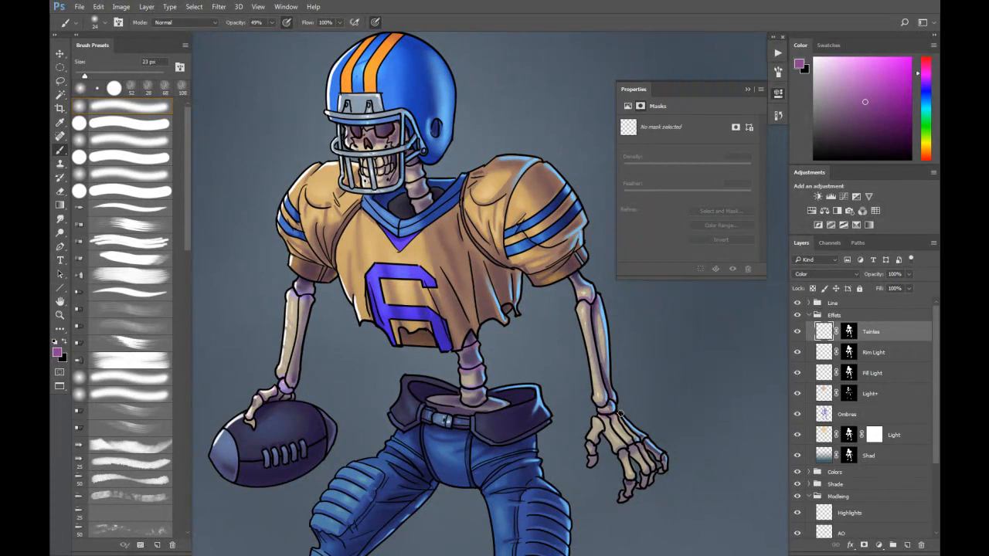
Step: Tint the free hand's bones and the lower leg and foot bones with muted pink
{"action": "left_click", "coordinate": [926, 66]}
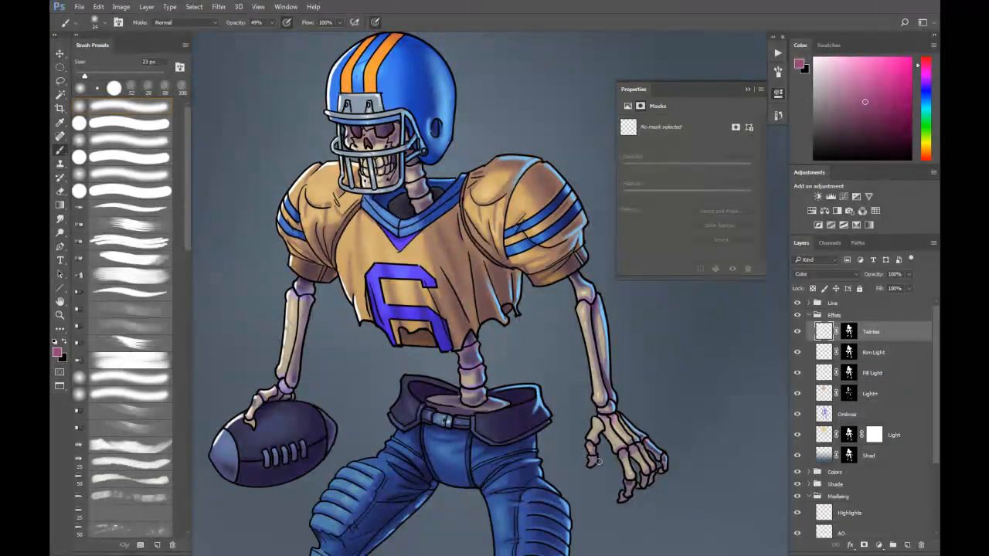
{"action": "scroll", "coordinate": [587, 447], "scroll_direction": "down", "scroll_amount": 5}
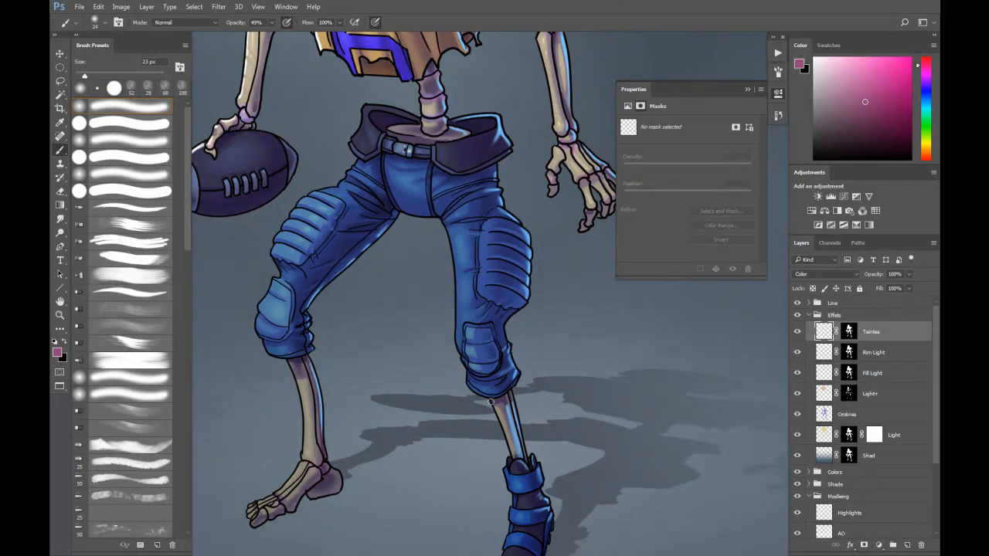
{"action": "scroll", "coordinate": [507, 330], "scroll_direction": "up", "scroll_amount": 5}
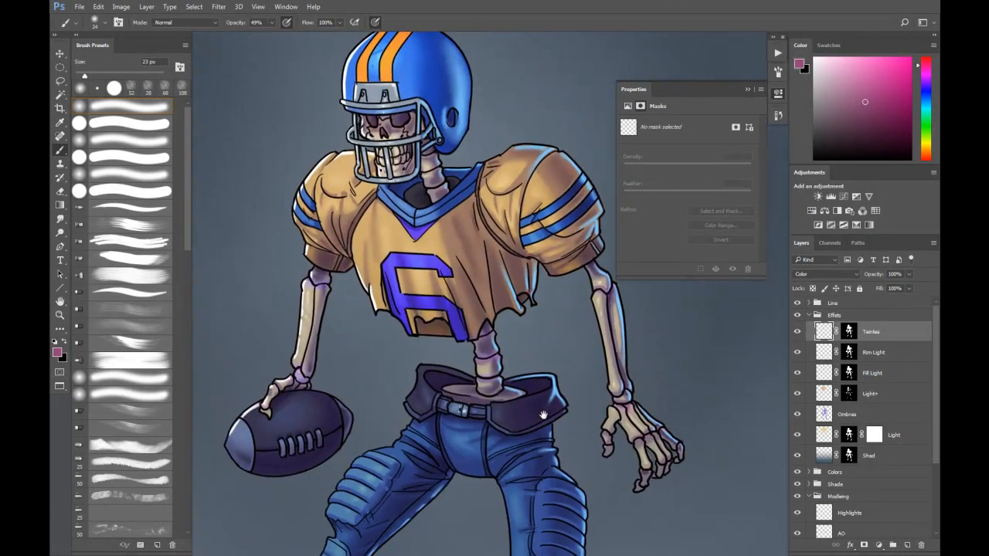
Step: Select the skull's upper and lower teeth behind the face mask with the Lasso tool
{"action": "scroll", "coordinate": [383, 140], "scroll_direction": "up", "scroll_amount": 2}
{"action": "key", "text": "l"}
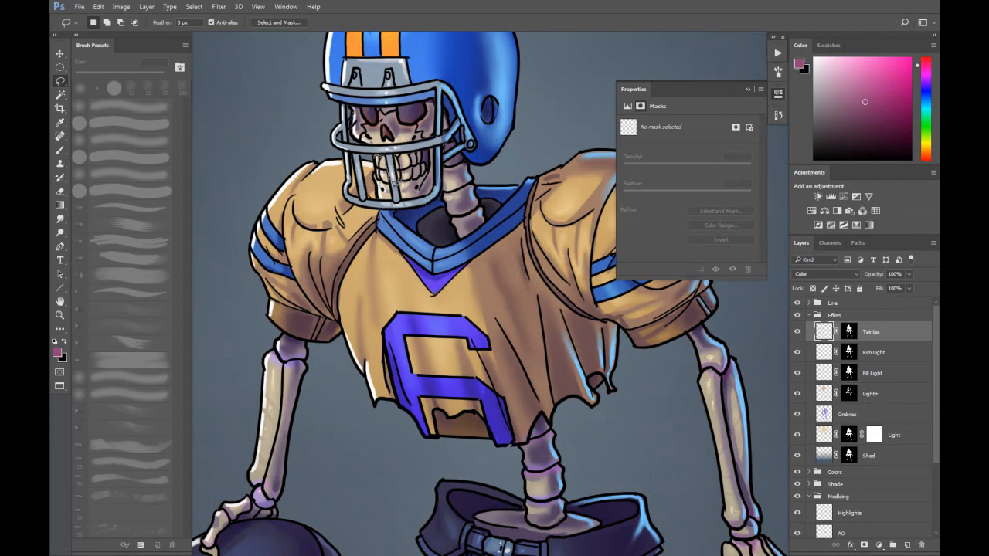
{"action": "left_click_drag", "start_coordinate": [382, 176], "coordinate": [404, 165]}
{"action": "mouse_move", "coordinate": [400, 159]}
{"action": "left_mouse_down"}
{"action": "mouse_move", "coordinate": [376, 158]}
{"action": "mouse_move", "coordinate": [407, 166]}
{"action": "mouse_move", "coordinate": [387, 166]}
{"action": "mouse_move", "coordinate": [400, 164]}
{"action": "mouse_move", "coordinate": [392, 184]}
{"action": "mouse_move", "coordinate": [407, 185]}
{"action": "mouse_move", "coordinate": [396, 160]}
{"action": "mouse_move", "coordinate": [409, 191]}
{"action": "mouse_move", "coordinate": [420, 158]}
{"action": "left_mouse_up"}
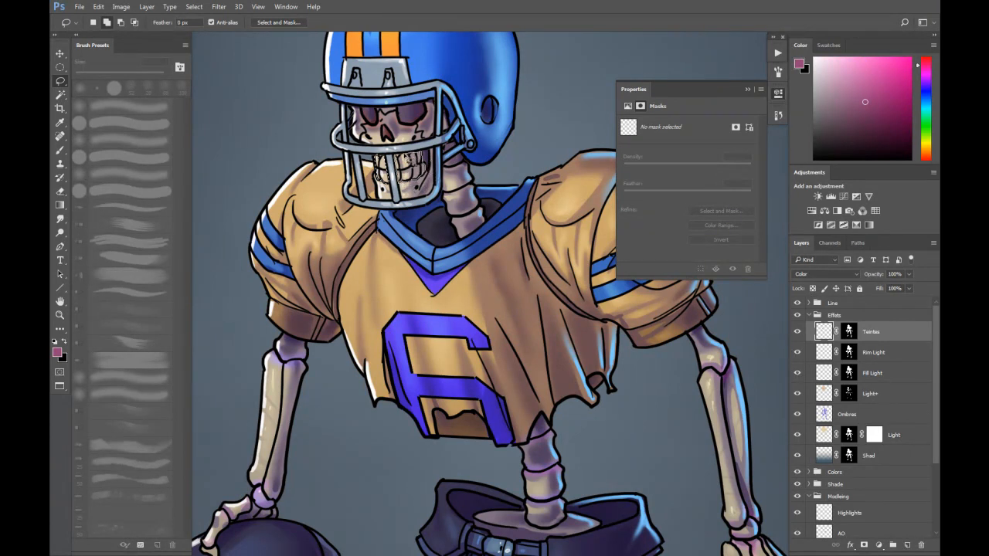
Step: Add a Hue/Saturation adjustment layer for the selected teeth with Hue -11, Saturation +39 and Lightness -32
{"action": "left_click", "coordinate": [880, 546]}
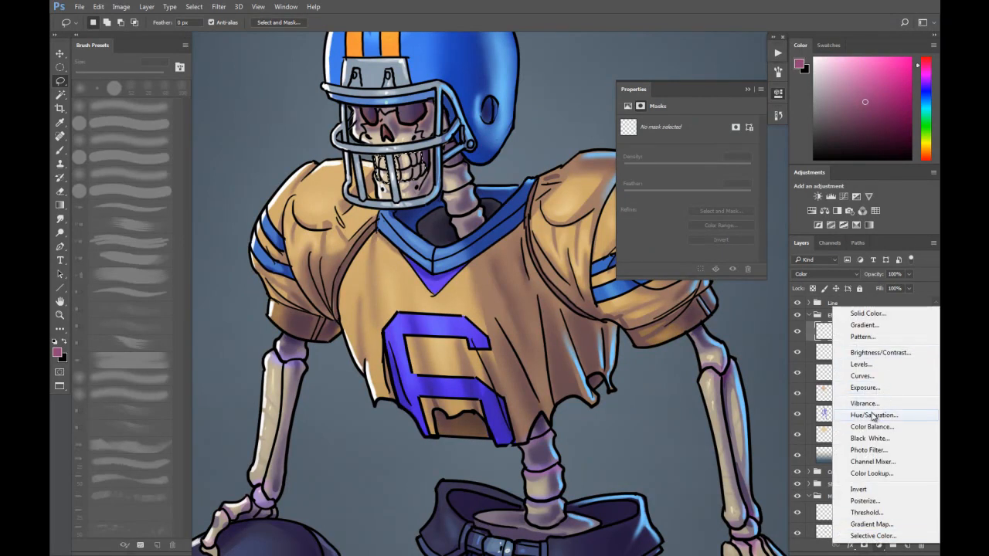
{"action": "left_click", "coordinate": [874, 417]}
{"action": "left_click_drag", "start_coordinate": [686, 204], "coordinate": [668, 204]}
{"action": "mouse_move", "coordinate": [687, 161]}
{"action": "left_mouse_down"}
{"action": "mouse_move", "coordinate": [705, 166]}
{"action": "mouse_move", "coordinate": [680, 167]}
{"action": "mouse_move", "coordinate": [732, 168]}
{"action": "mouse_move", "coordinate": [600, 171]}
{"action": "mouse_move", "coordinate": [681, 164]}
{"action": "left_mouse_up"}
{"action": "left_click", "coordinate": [713, 184]}
{"action": "left_click", "coordinate": [671, 164]}
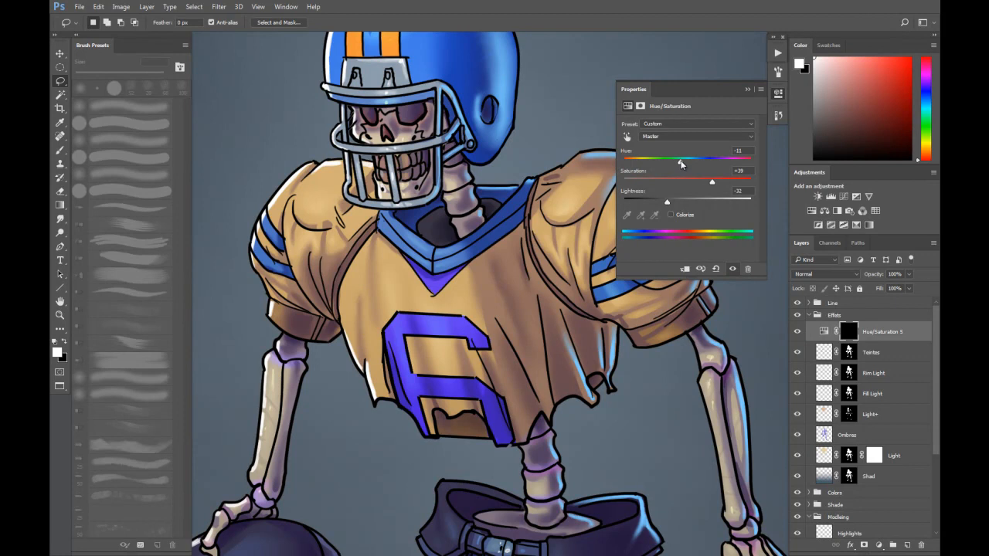
{"action": "left_click", "coordinate": [748, 89]}
Step: Move the Hue/Saturation adjustment and the Teintes layer below Fill Light, keeping Teintes directly above the adjustment
{"action": "key", "text": "ctrl+minus"}
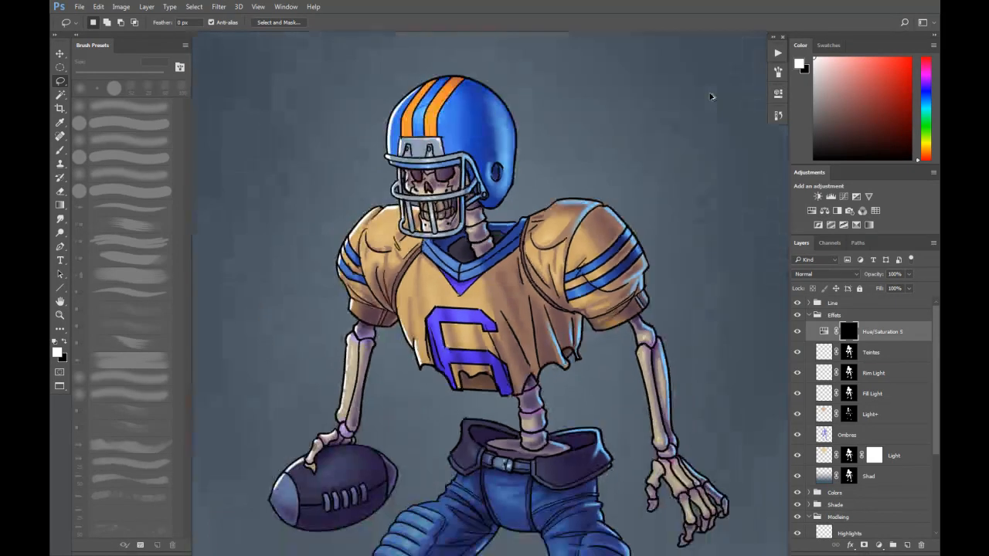
{"action": "left_click_drag", "start_coordinate": [887, 330], "coordinate": [889, 378]}
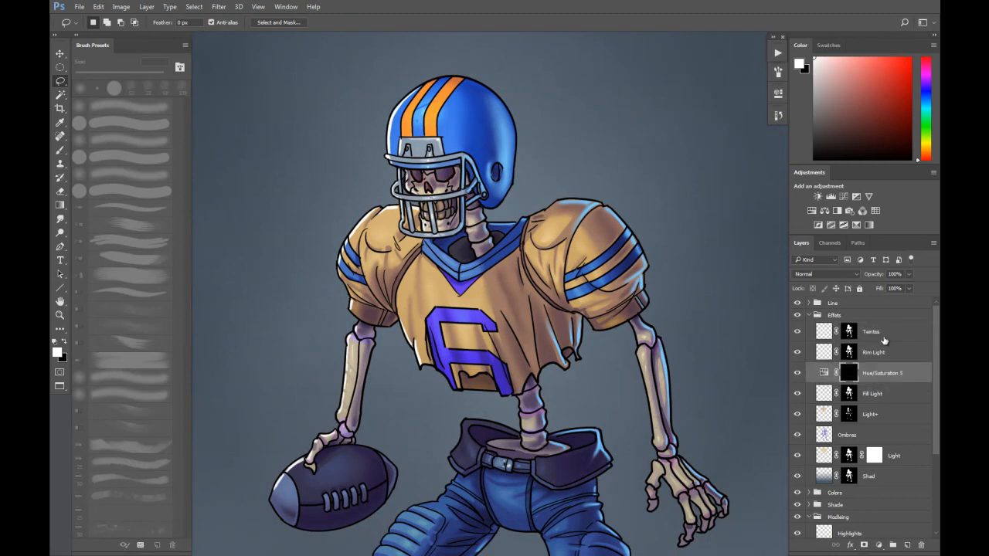
{"action": "left_click_drag", "start_coordinate": [885, 340], "coordinate": [886, 407]}
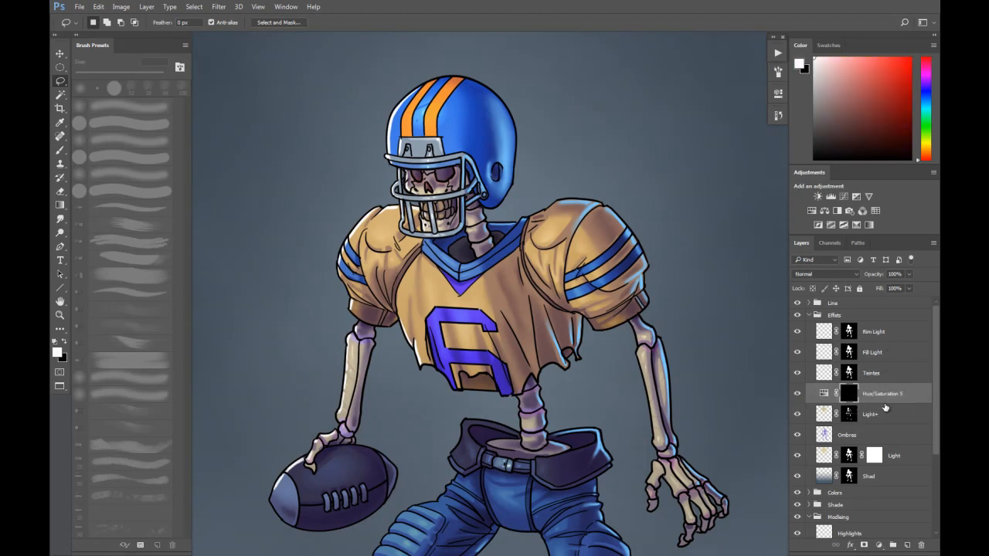
Step: Compare the figure with the Hue/Saturation adjustment, the Light+ layer and the Rim Light layer hidden and shown
{"action": "scroll", "coordinate": [433, 208], "scroll_direction": "up", "scroll_amount": 5}
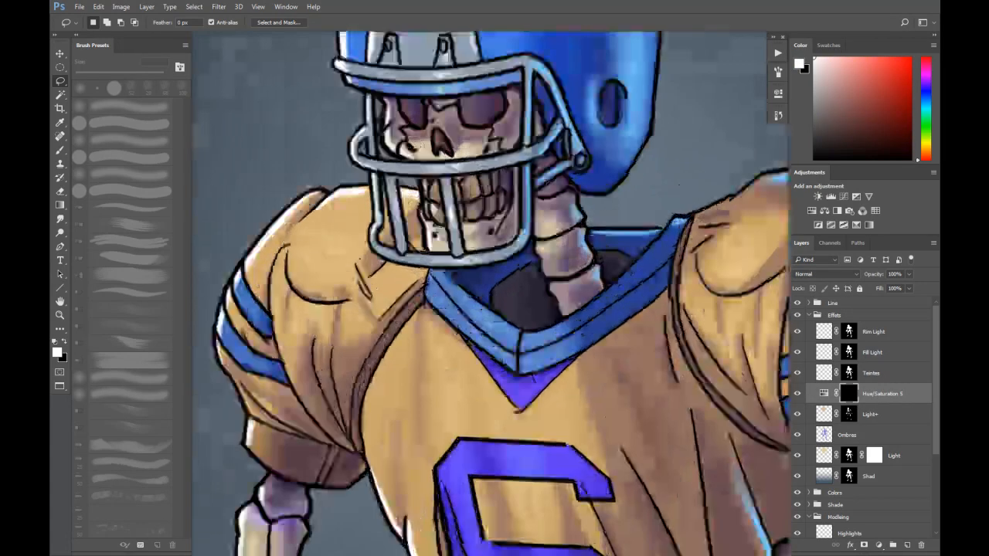
{"action": "scroll", "coordinate": [472, 102], "scroll_direction": "down", "scroll_amount": 5}
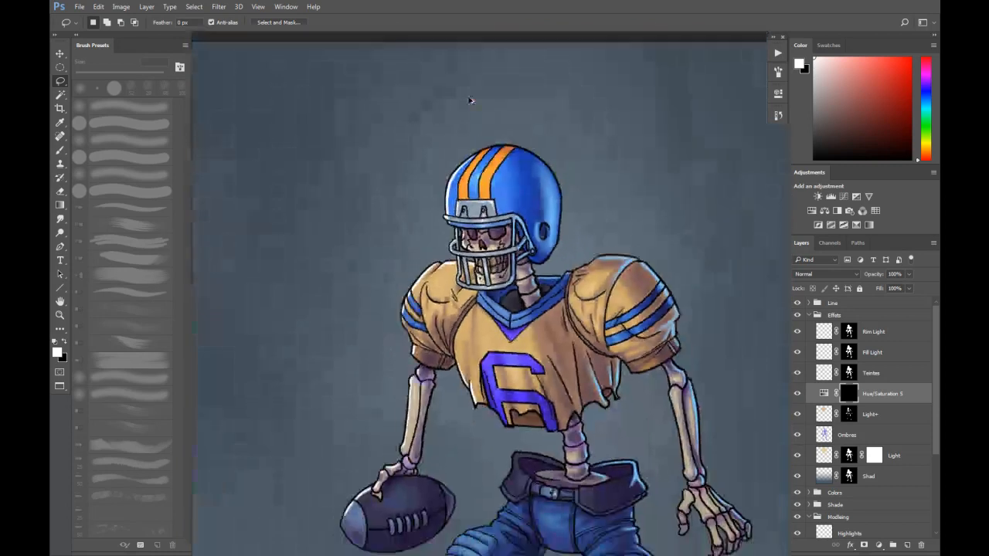
{"action": "left_click_drag", "start_coordinate": [567, 225], "coordinate": [539, 180]}
{"action": "right_click", "coordinate": [542, 191]}
{"action": "left_click", "coordinate": [798, 395]}
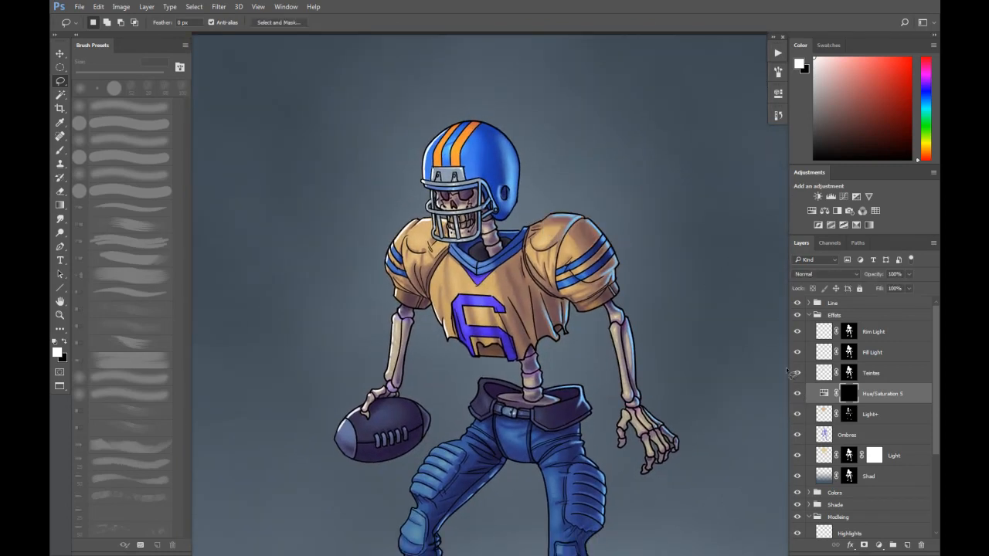
{"action": "scroll", "coordinate": [715, 253], "scroll_direction": "down", "scroll_amount": 2}
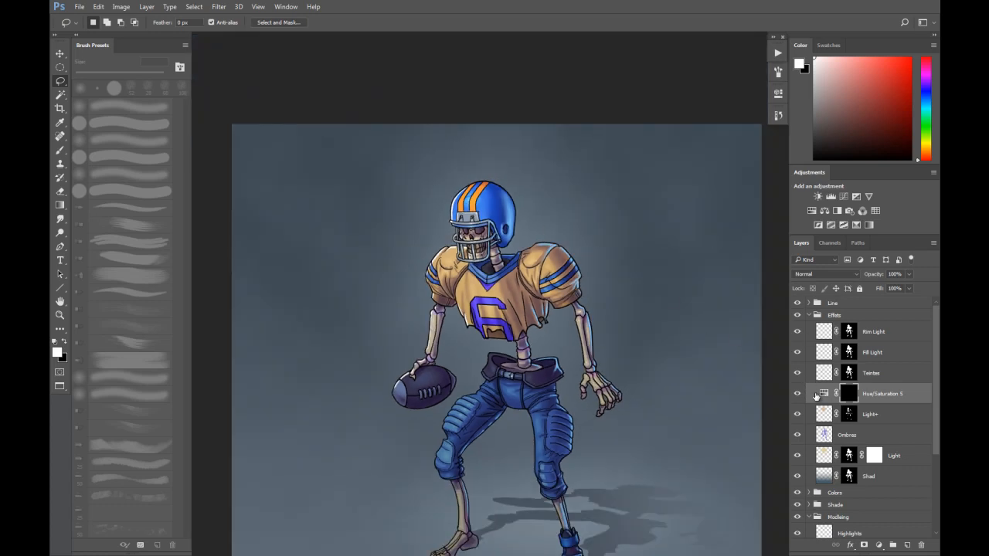
{"action": "scroll", "coordinate": [522, 207], "scroll_direction": "up", "scroll_amount": 4}
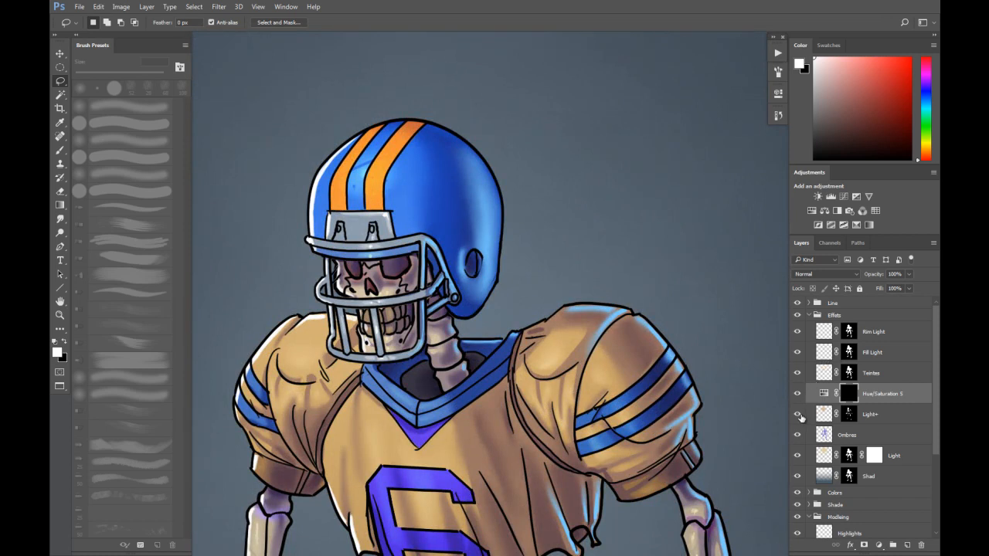
{"action": "left_click", "coordinate": [799, 415]}
{"action": "left_click", "coordinate": [798, 415]}
{"action": "left_click", "coordinate": [798, 332]}
{"action": "left_click", "coordinate": [799, 333]}
Step: Erase the fill light inside the helmet's ear hole on the Fill Light layer with a hard eraser of about 17 px
{"action": "left_click", "coordinate": [823, 353]}
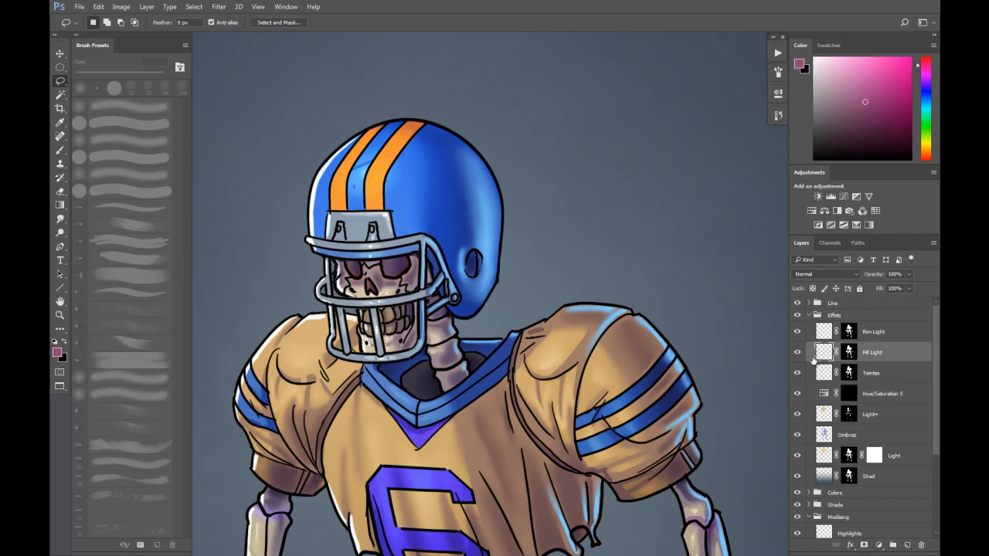
{"action": "key", "text": "e"}
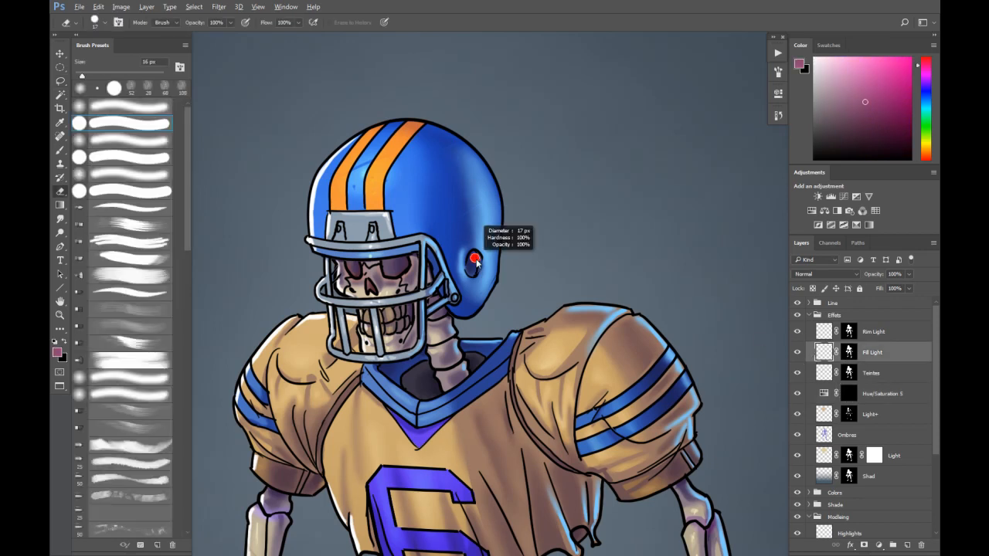
{"action": "mouse_move", "coordinate": [474, 261]}
{"action": "left_mouse_down"}
{"action": "mouse_move", "coordinate": [473, 271]}
{"action": "mouse_move", "coordinate": [477, 255]}
{"action": "left_mouse_up"}
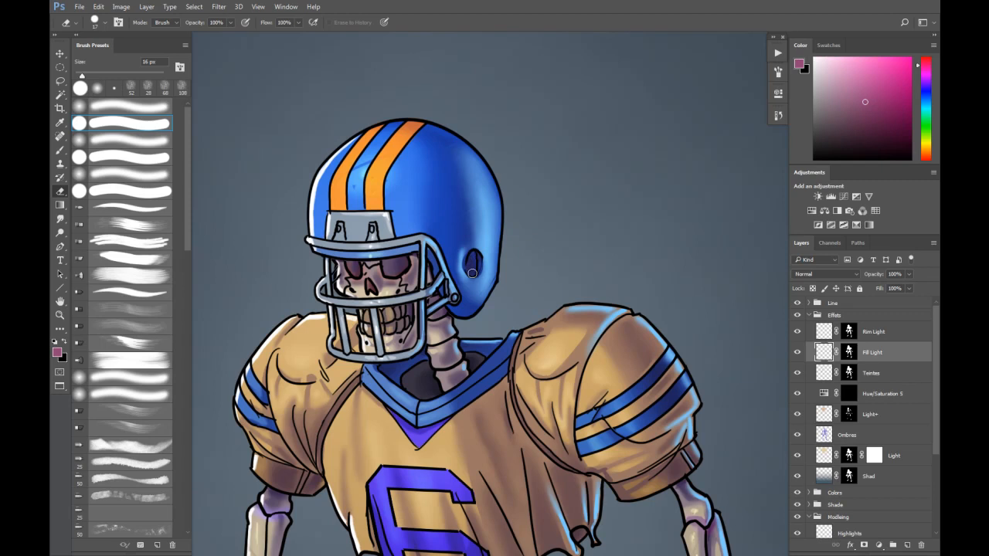
{"action": "left_click_drag", "start_coordinate": [468, 262], "coordinate": [471, 273]}
Step: Smudge the fill light in front of the helmet's ear hole within a lasso selection at 36% strength, and deselect
{"action": "key", "text": "r"}
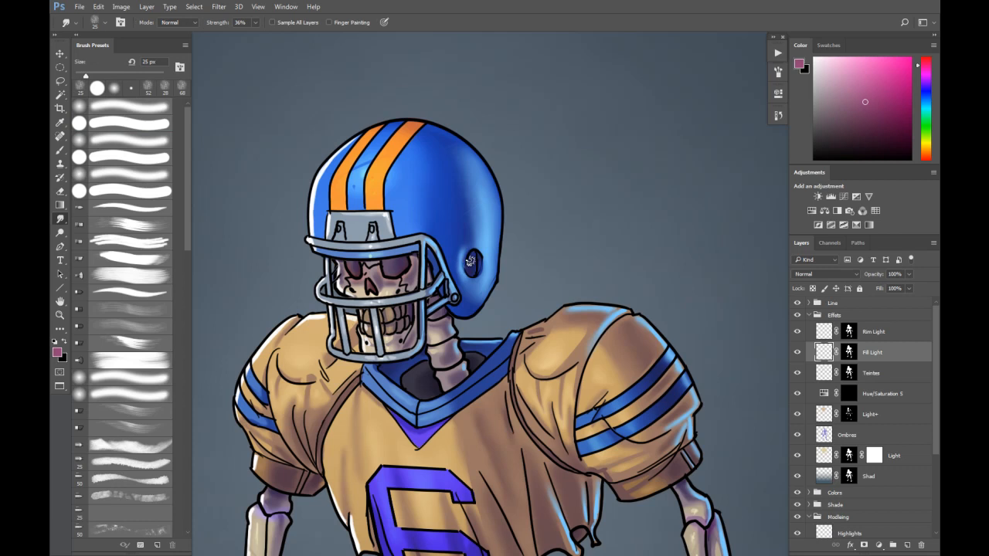
{"action": "key", "text": "l"}
{"action": "mouse_move", "coordinate": [467, 229]}
{"action": "left_mouse_down"}
{"action": "mouse_move", "coordinate": [470, 307]}
{"action": "mouse_move", "coordinate": [399, 254]}
{"action": "left_mouse_up"}
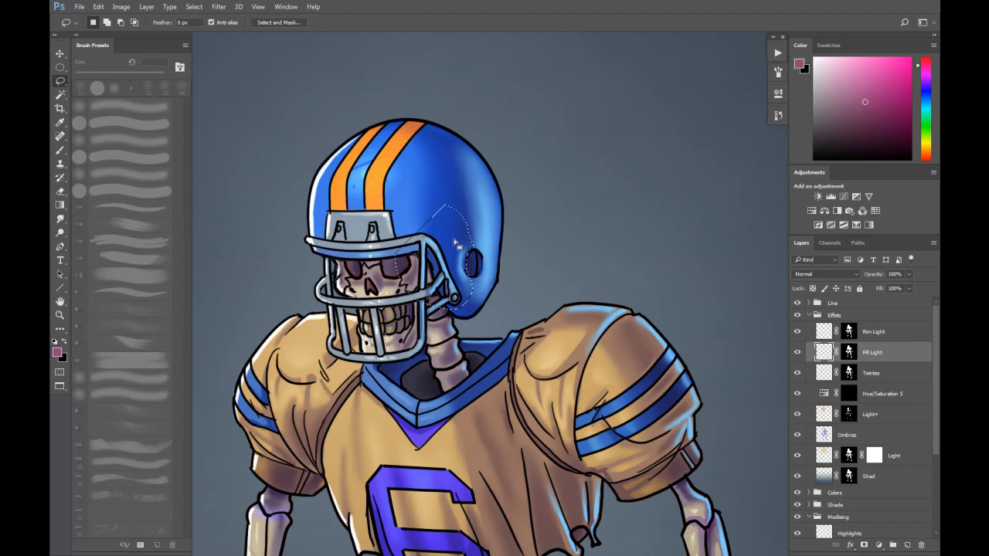
{"action": "key", "text": "r"}
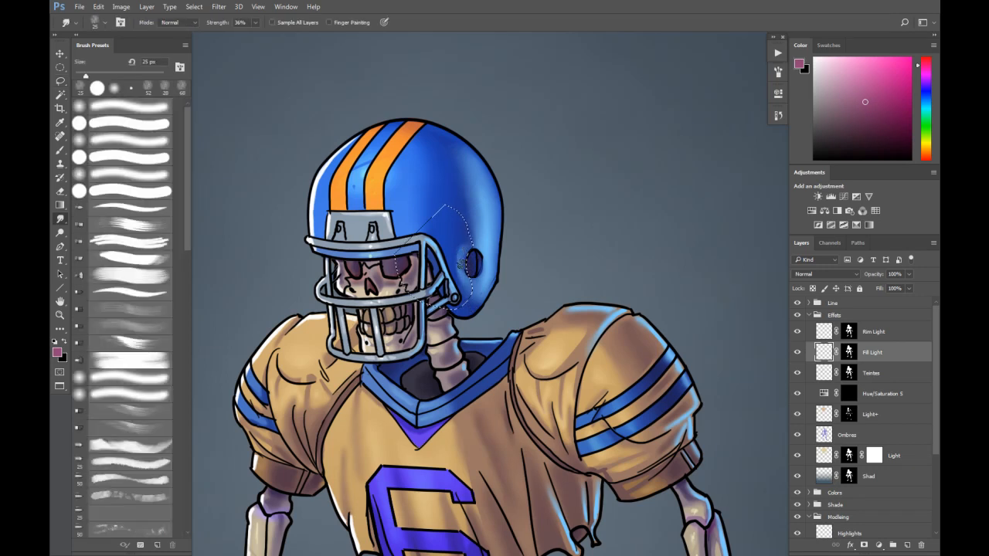
{"action": "key", "text": "ctrl+d"}
Step: Collapse the Effets group and expand the Line group to show its line art subgroups and layers
{"action": "key", "text": "ctrl+minus"}
{"action": "key", "text": "ctrl+minus"}
{"action": "key", "text": "ctrl+minus"}
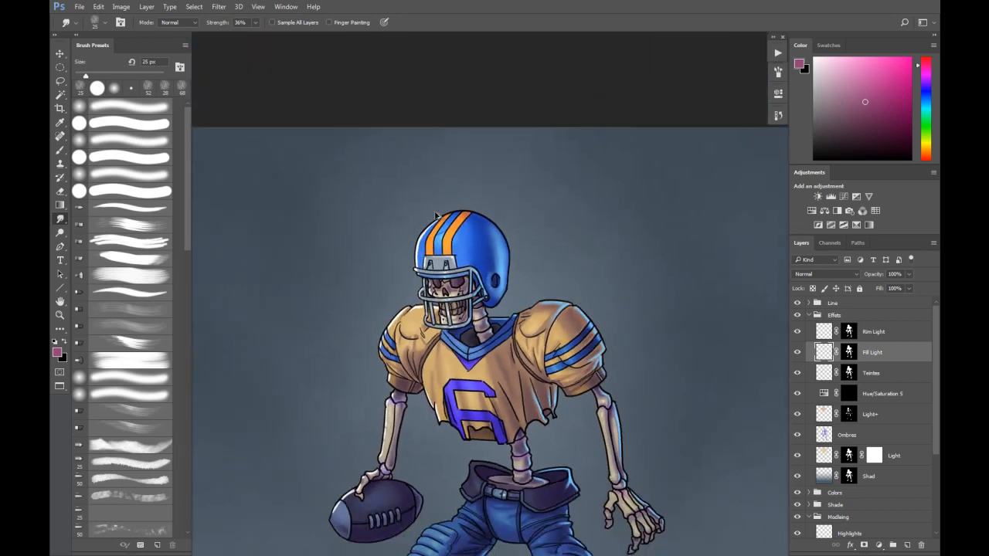
{"action": "left_click_drag", "start_coordinate": [551, 248], "coordinate": [510, 157]}
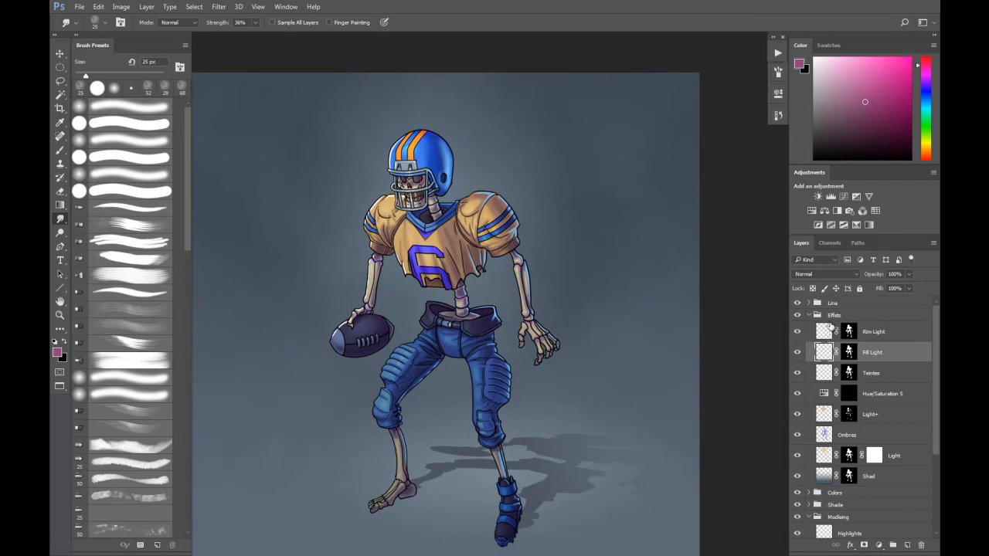
{"action": "left_click", "coordinate": [808, 317]}
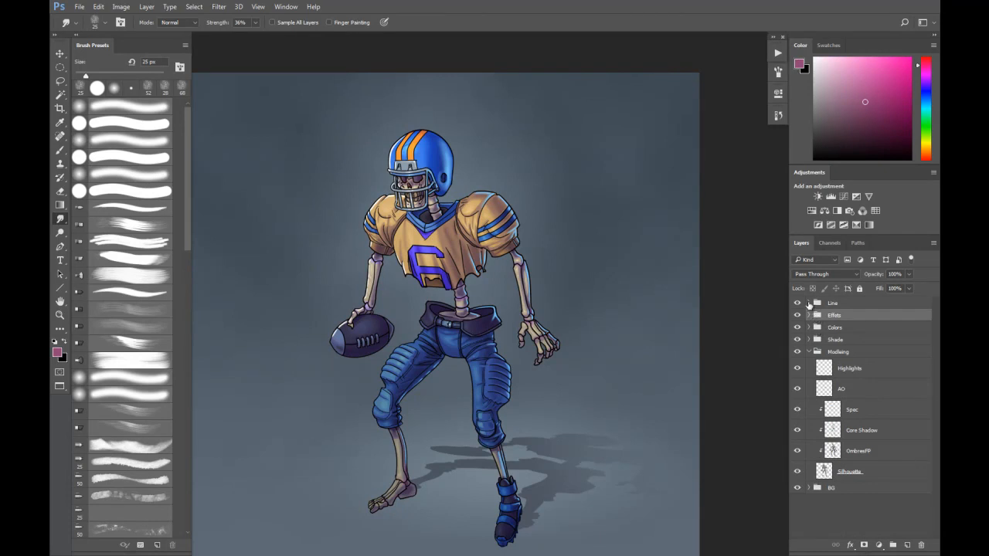
{"action": "left_click", "coordinate": [808, 303]}
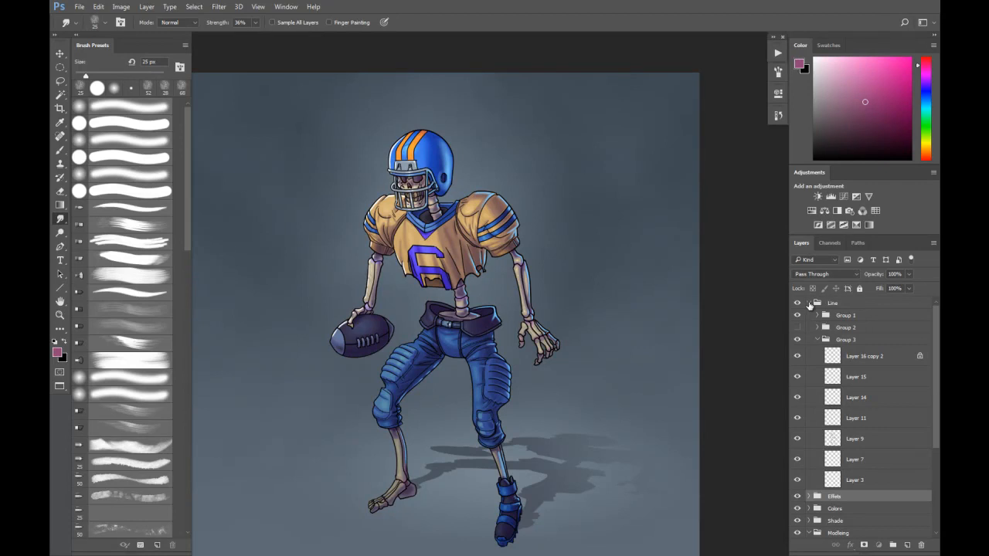
Step: Collapse the Line group, and hide the Line and Effets groups
{"action": "left_click", "coordinate": [808, 304]}
{"action": "left_click", "coordinate": [798, 304]}
{"action": "left_click", "coordinate": [798, 304]}
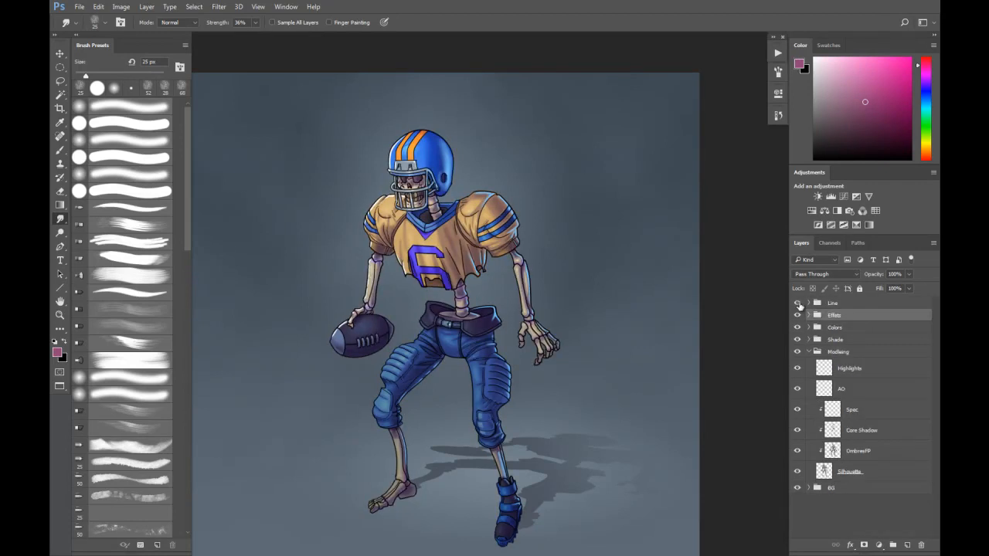
{"action": "left_click", "coordinate": [799, 305]}
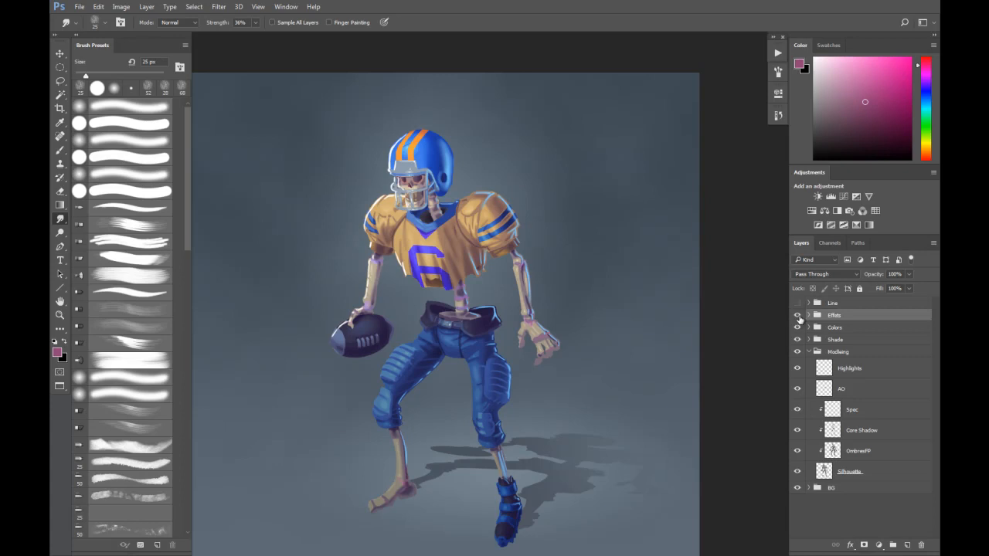
{"action": "left_click", "coordinate": [798, 315]}
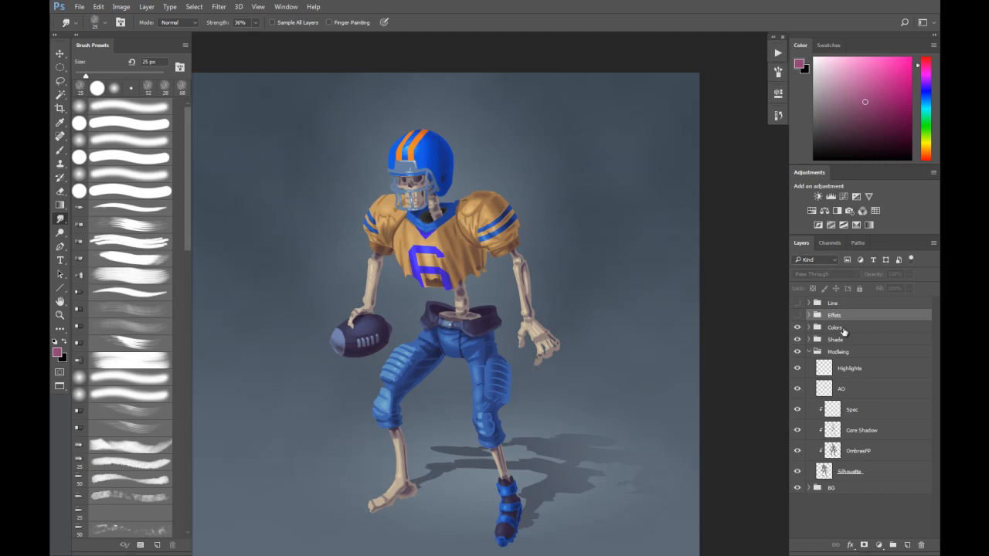
Step: Copy the whole visible image merged and paste it as a new layer above the Colors group
{"action": "left_click", "coordinate": [844, 330]}
{"action": "left_click", "coordinate": [194, 7]}
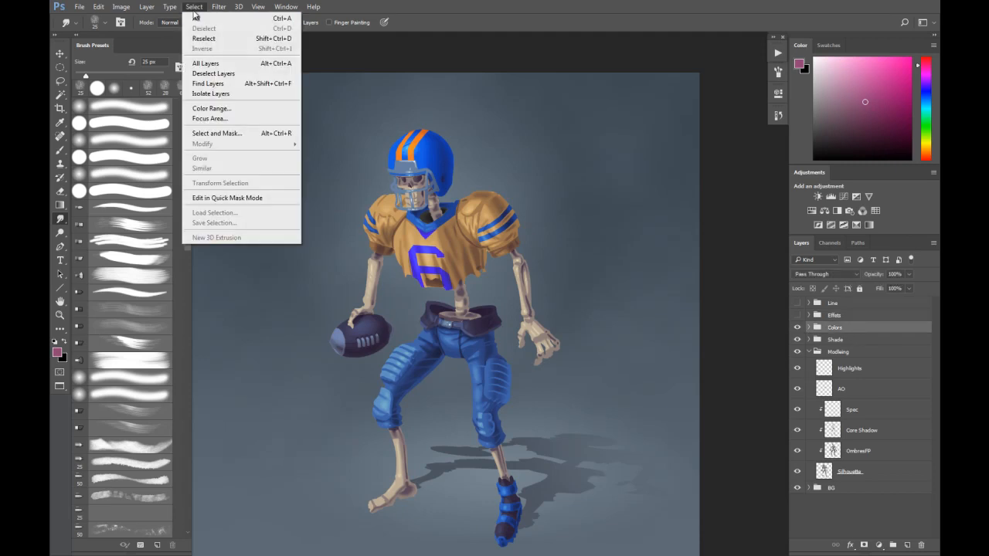
{"action": "left_click", "coordinate": [203, 17]}
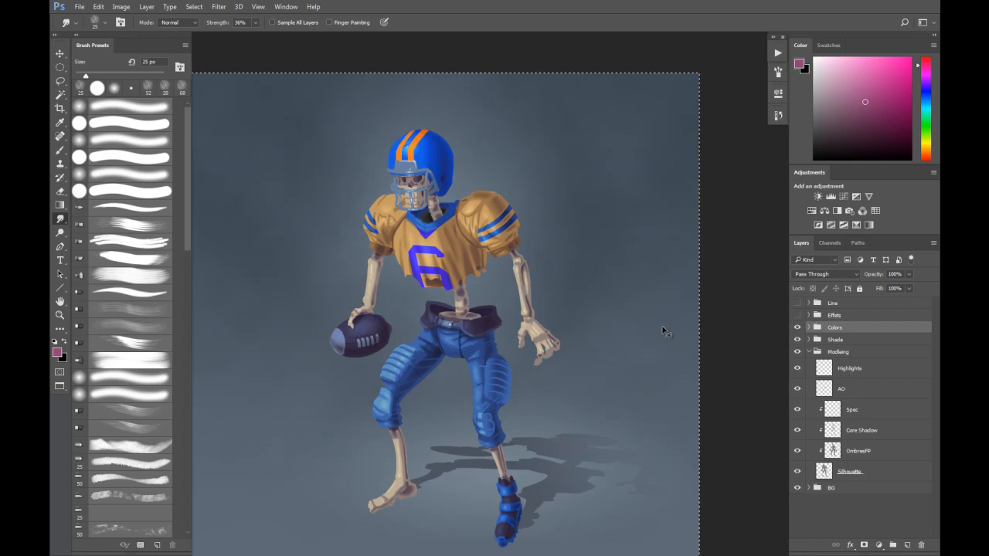
{"action": "key", "text": "ctrl+shift+c"}
{"action": "key", "text": "ctrl+v"}
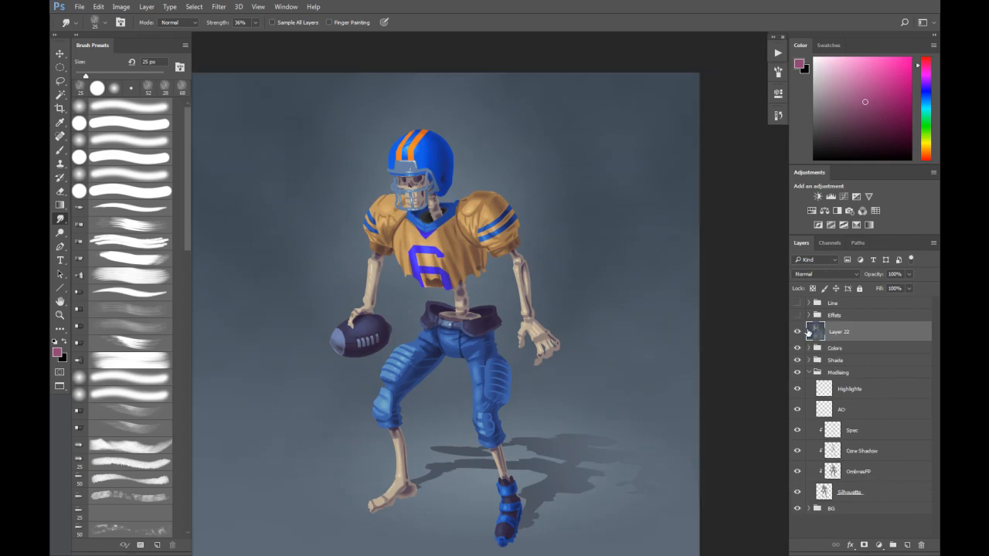
{"action": "left_click", "coordinate": [798, 332]}
{"action": "left_click", "coordinate": [797, 333]}
Step: Apply a Gaussian Blur to the pasted merged layer
{"action": "left_click", "coordinate": [218, 6]}
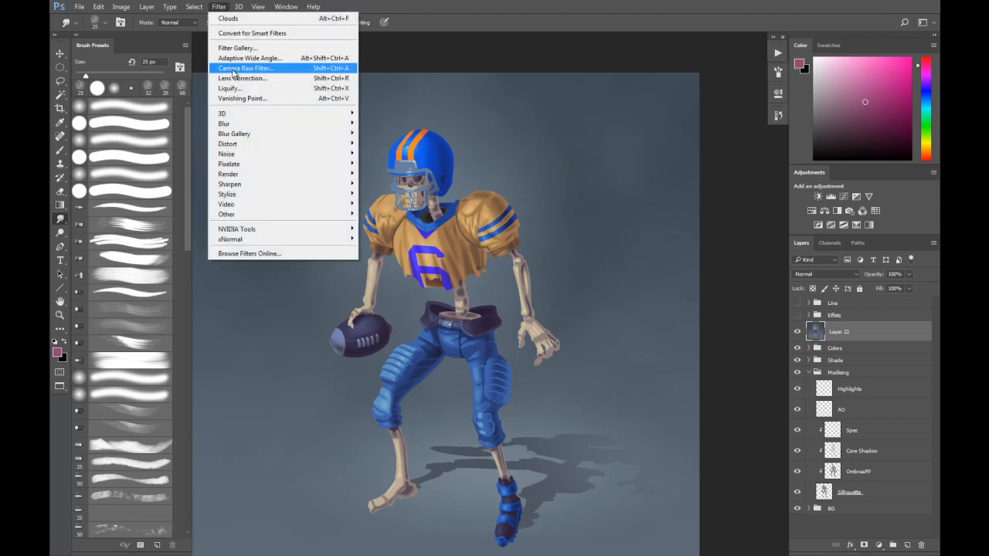
{"action": "mouse_move", "coordinate": [257, 165]}
{"action": "mouse_move", "coordinate": [258, 127]}
{"action": "left_click", "coordinate": [382, 164]}
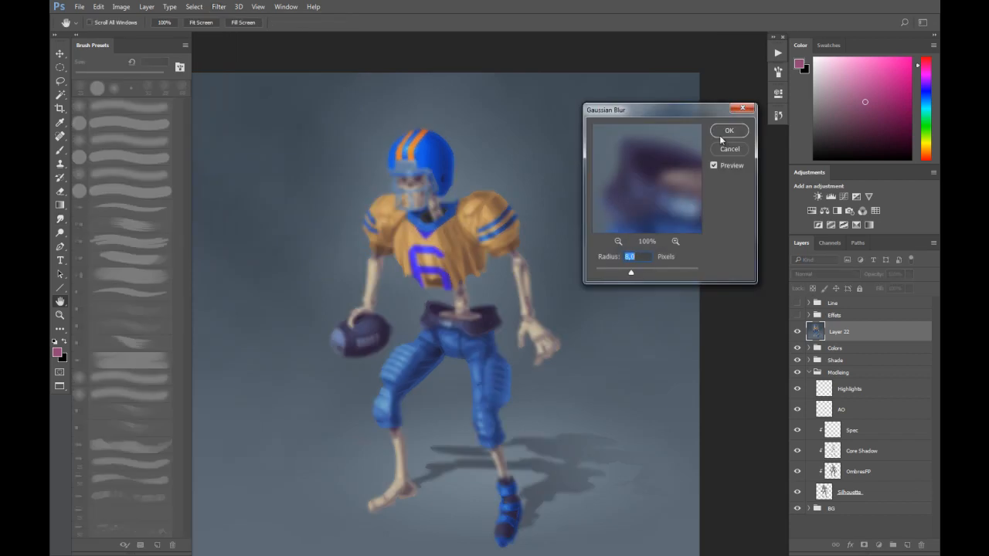
{"action": "key", "text": "Return"}
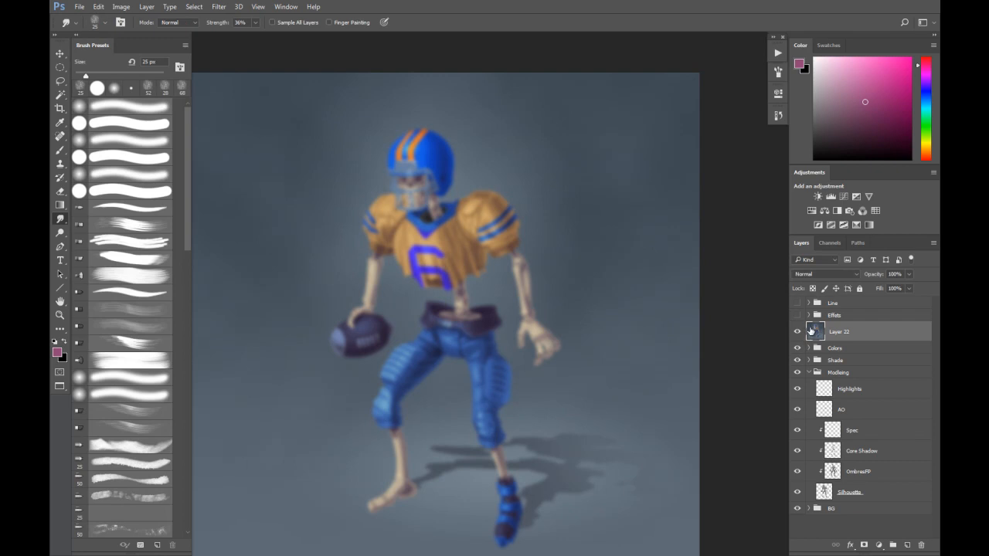
Step: Move the blurred layer above the Line group, and hide it while showing the line art
{"action": "mouse_move", "coordinate": [850, 331]}
{"action": "left_mouse_down"}
{"action": "mouse_move", "coordinate": [858, 283]}
{"action": "mouse_move", "coordinate": [849, 320]}
{"action": "left_mouse_up"}
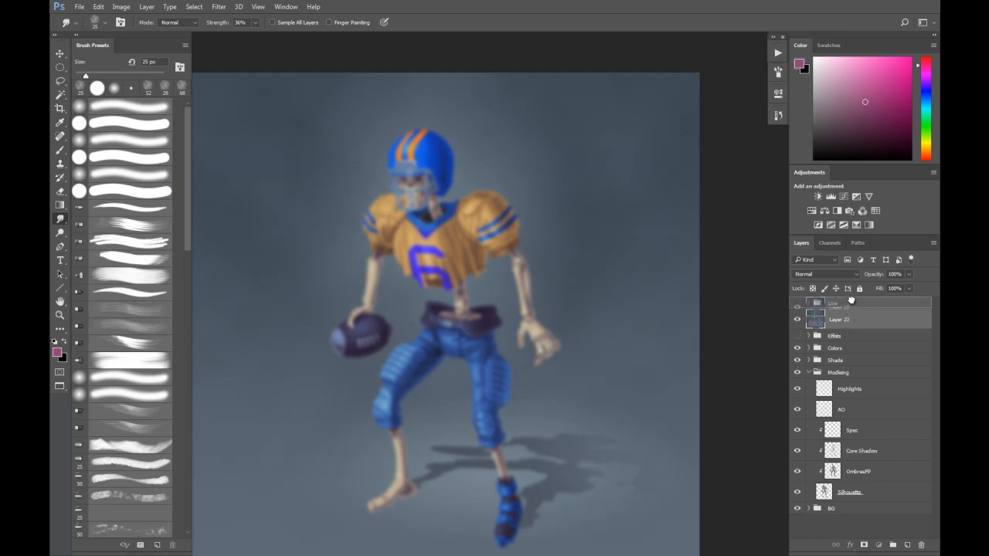
{"action": "key", "text": "Delete"}
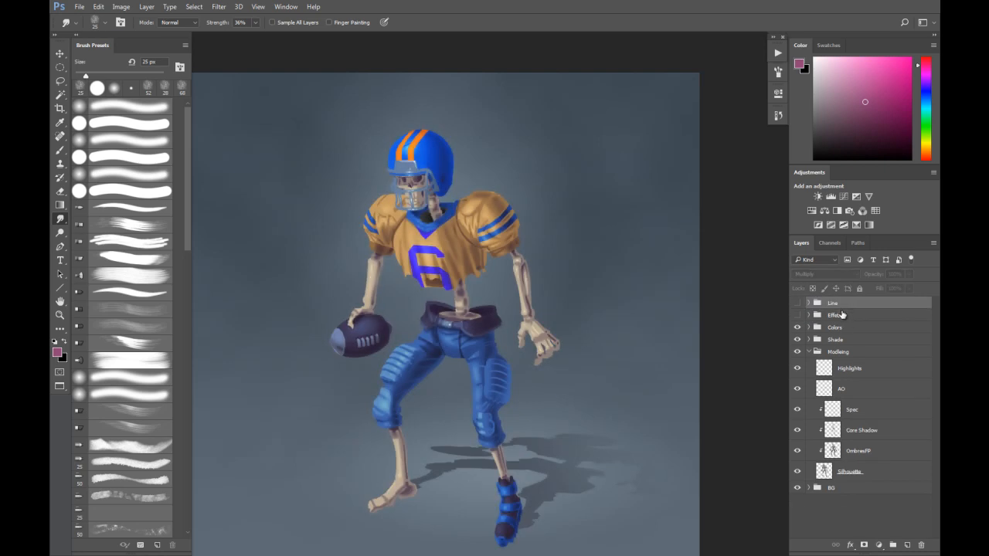
{"action": "key", "text": "ctrl+z"}
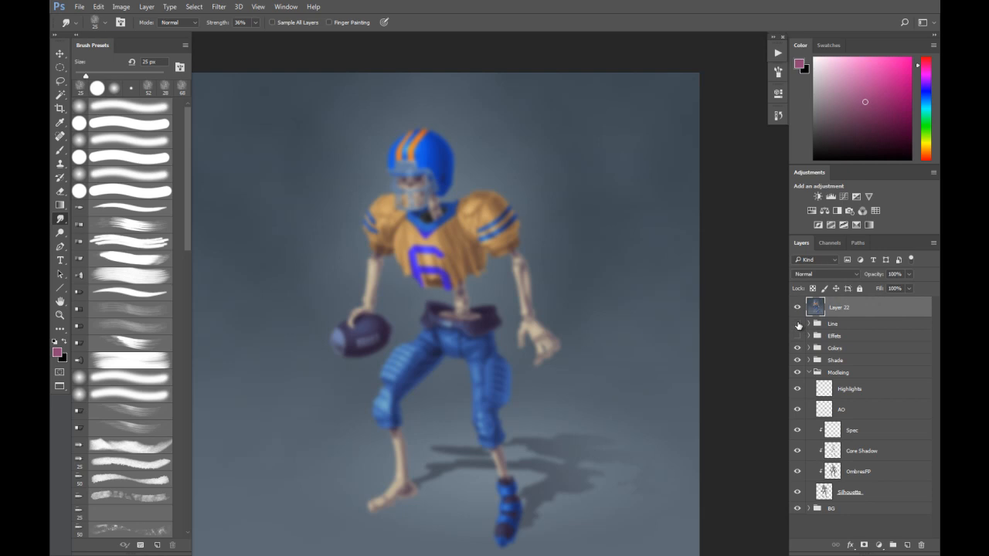
{"action": "left_click", "coordinate": [808, 324]}
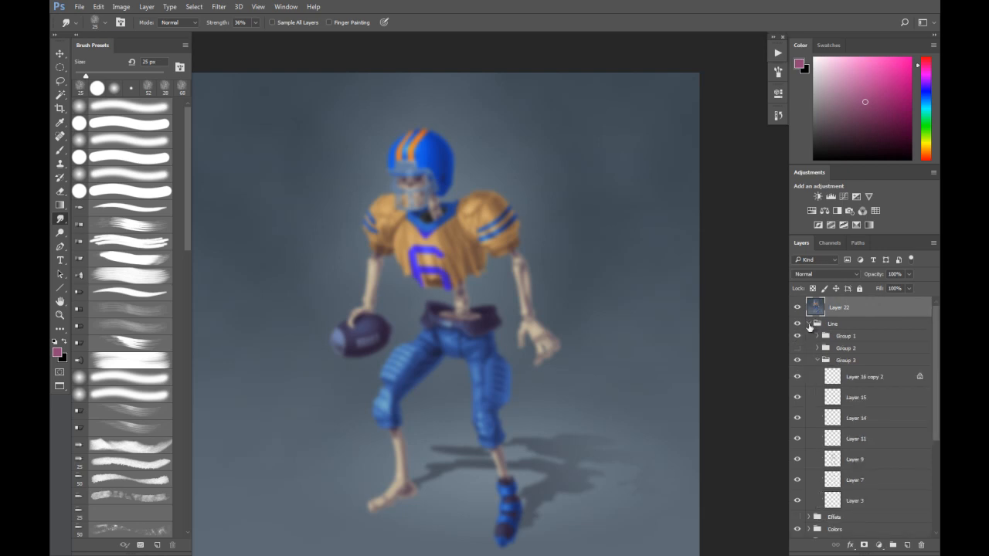
{"action": "left_click", "coordinate": [809, 324]}
{"action": "left_click", "coordinate": [798, 307]}
Step: Add a new layer between the Line and Effets groups and fill it with white
{"action": "left_click", "coordinate": [850, 336]}
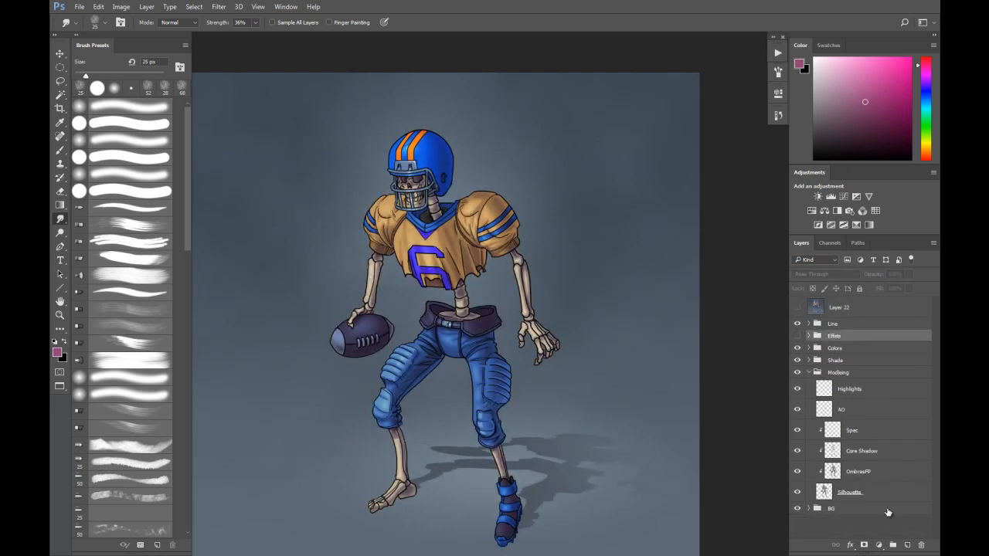
{"action": "left_click", "coordinate": [908, 544]}
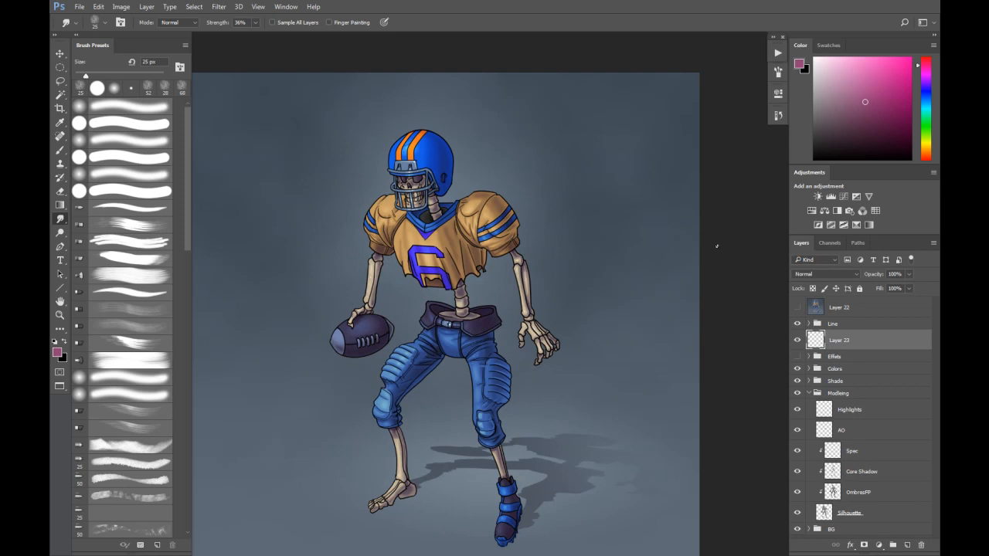
{"action": "key", "text": "d"}
{"action": "key", "text": "ctrl+BackSpace"}
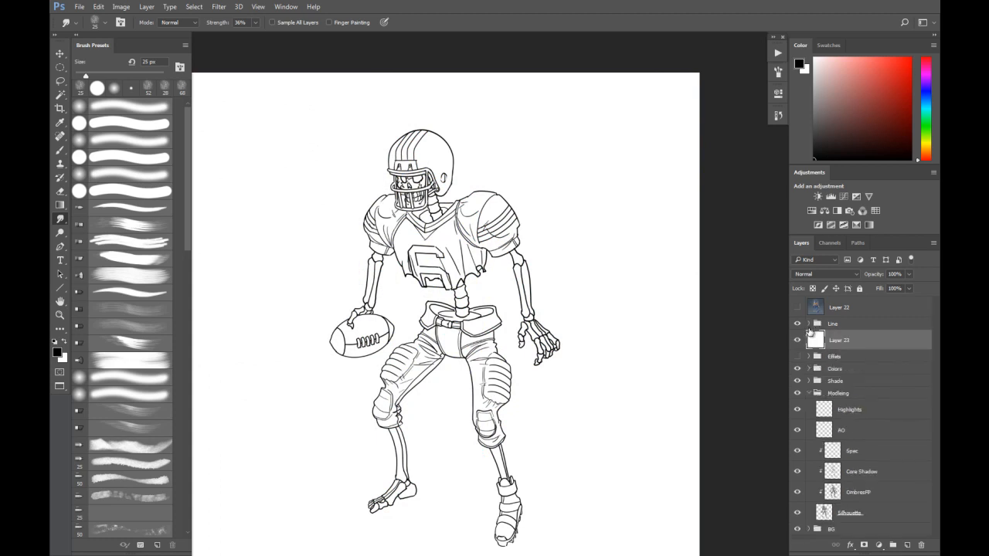
Step: Copy the black line art on white as a merged image and paste it into a new alpha channel
{"action": "left_click", "coordinate": [194, 7]}
{"action": "left_click", "coordinate": [200, 18]}
{"action": "left_click", "coordinate": [830, 243]}
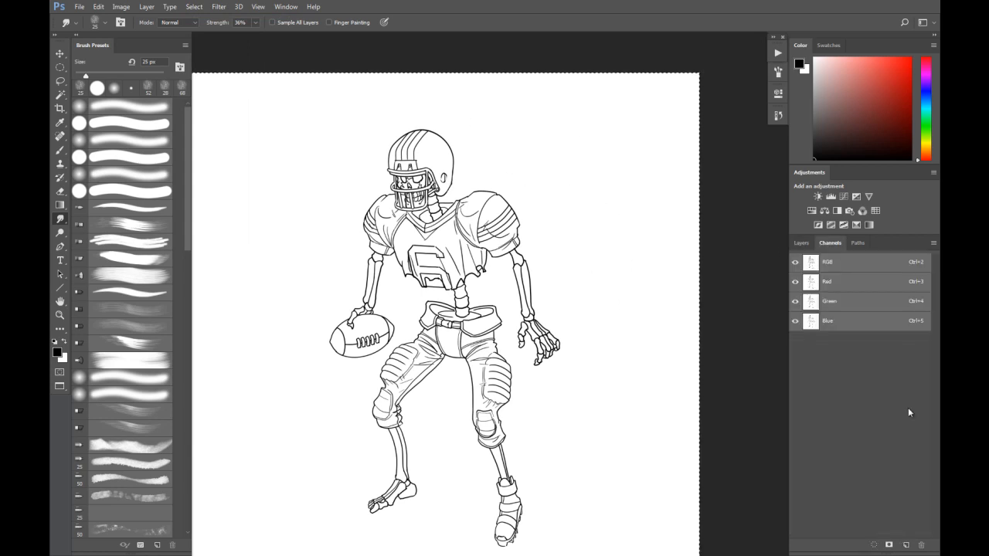
{"action": "left_click", "coordinate": [906, 545]}
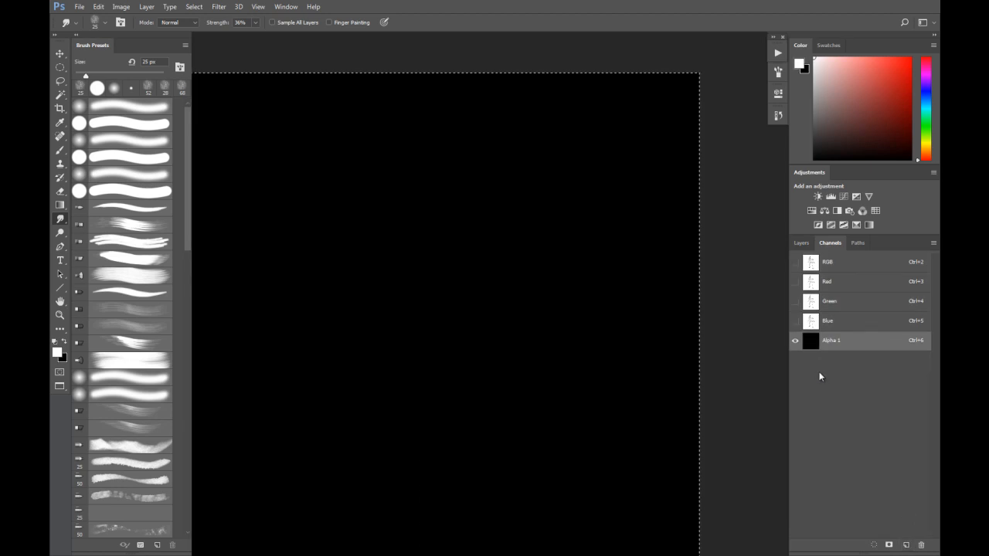
{"action": "key", "text": "ctrl+v"}
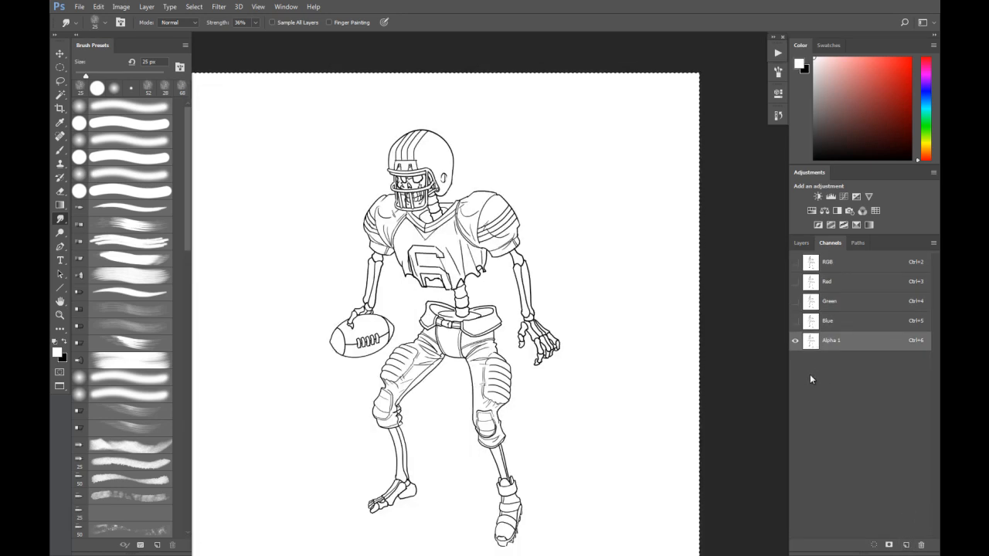
Step: Load a selection of the lines from the inverted alpha channel, and delete that channel
{"action": "key", "text": "ctrl+i"}
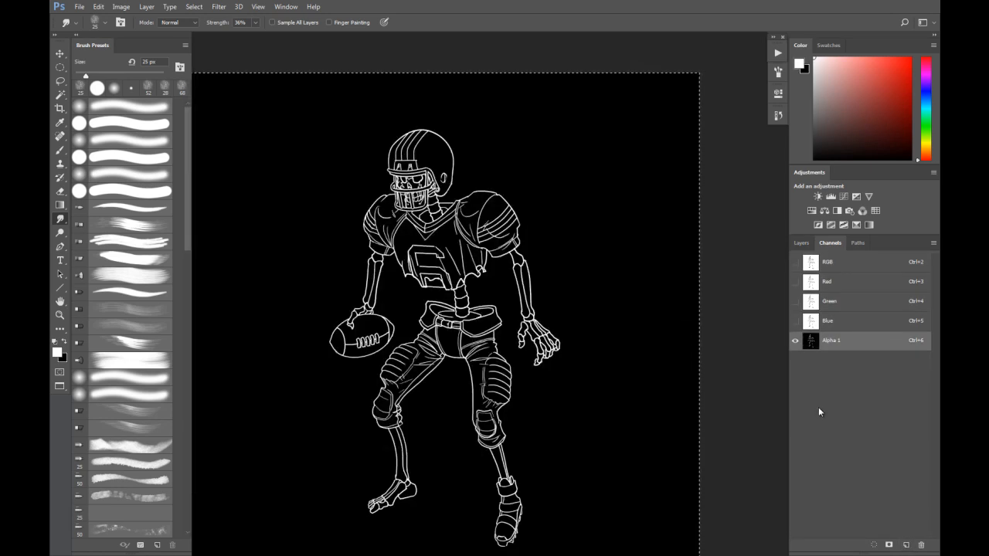
{"action": "left_click", "coordinate": [811, 348], "text": "ctrl"}
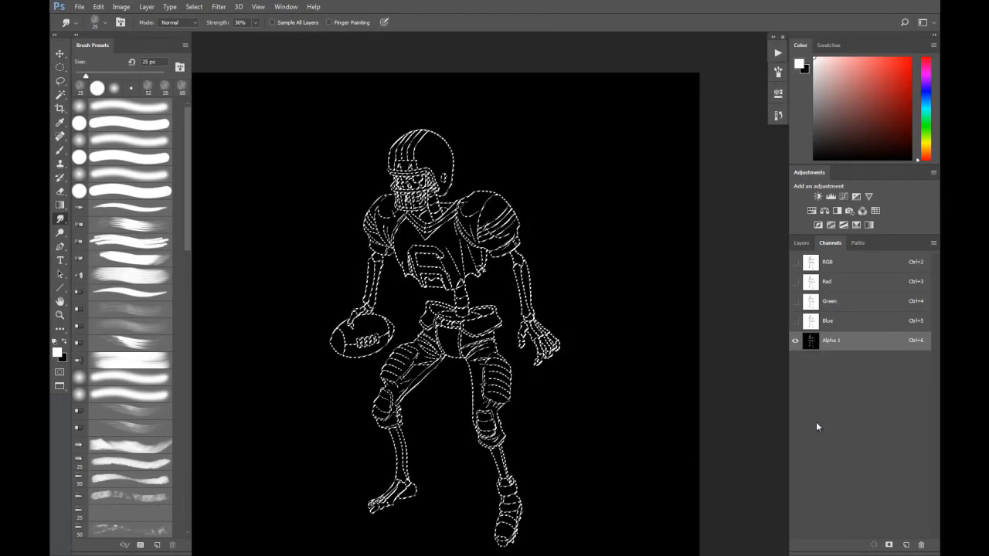
{"action": "left_click_drag", "start_coordinate": [857, 344], "coordinate": [922, 545]}
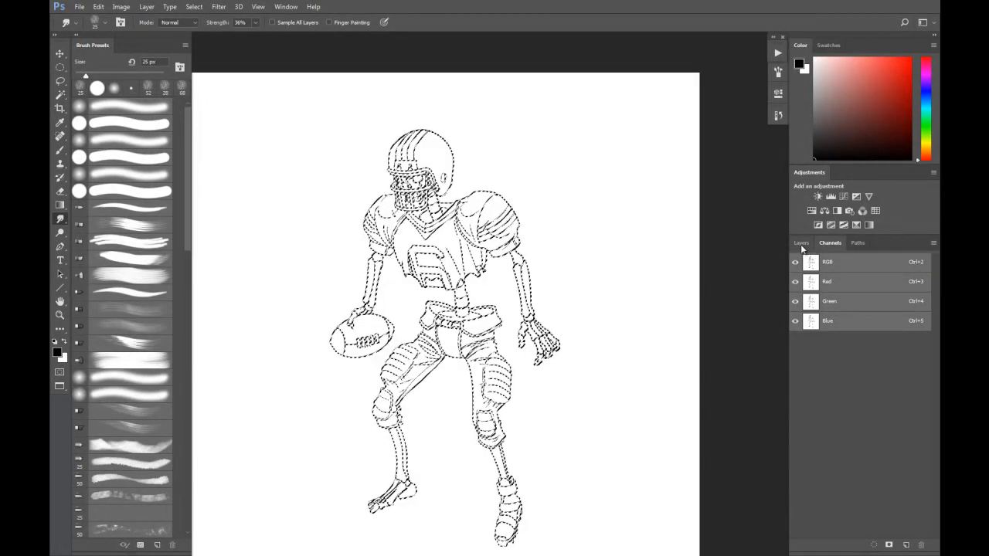
{"action": "left_click", "coordinate": [802, 243]}
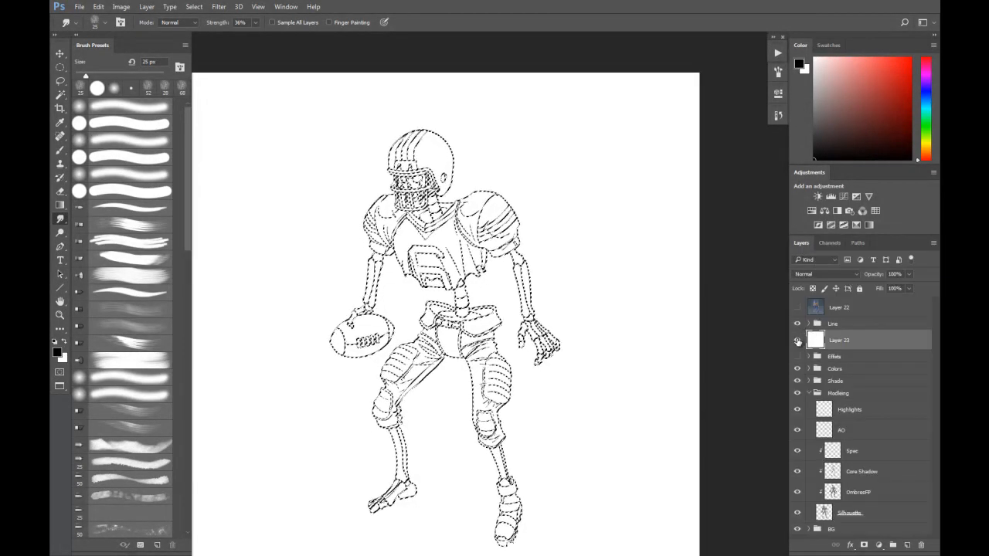
Step: Delete the white fill layer, and show the blurred layer in place of the Line group
{"action": "left_click_drag", "start_coordinate": [870, 341], "coordinate": [921, 545]}
{"action": "left_click", "coordinate": [797, 323]}
{"action": "left_click", "coordinate": [797, 307]}
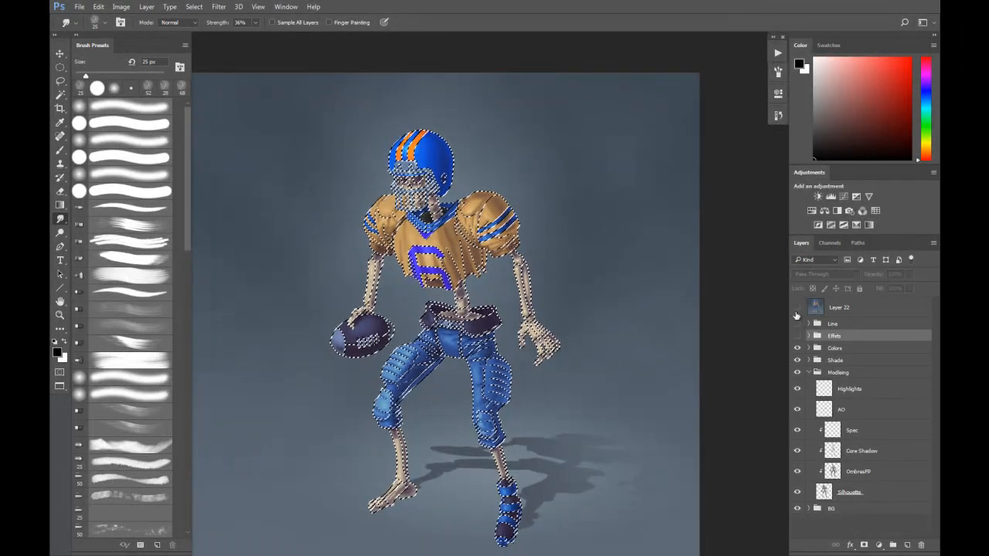
{"action": "left_click", "coordinate": [826, 311]}
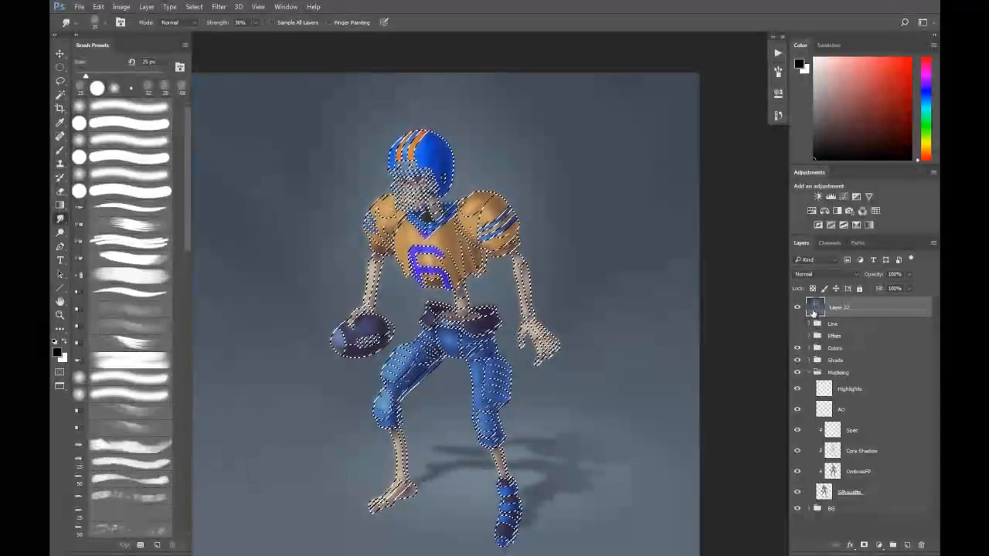
Step: Rename the blurred layer Linecolor and add a layer mask from the line selection
{"action": "double_click", "coordinate": [839, 308]}
{"action": "type", "text": "t"}
{"action": "type", "text": "inecolor"}
{"action": "key", "text": "Return"}
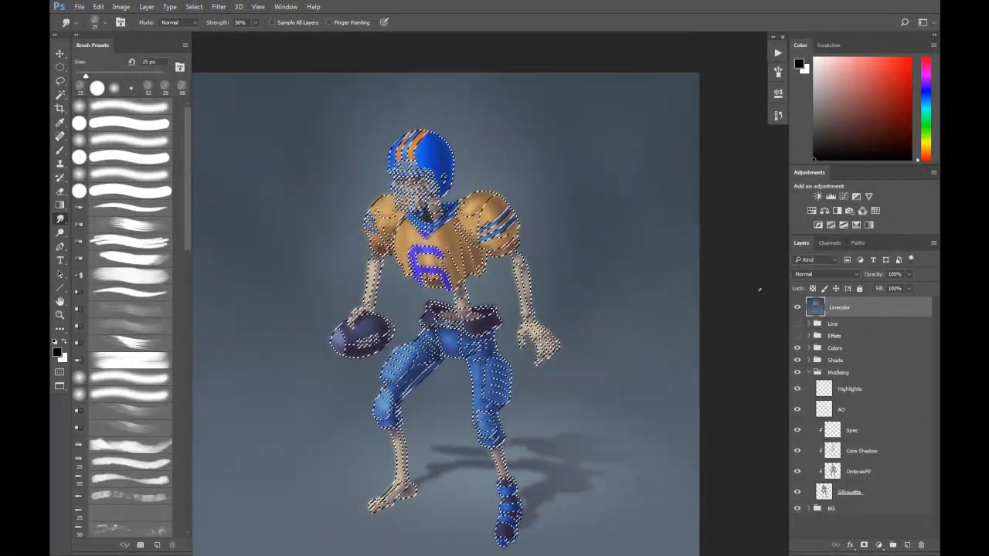
{"action": "left_click", "coordinate": [865, 543]}
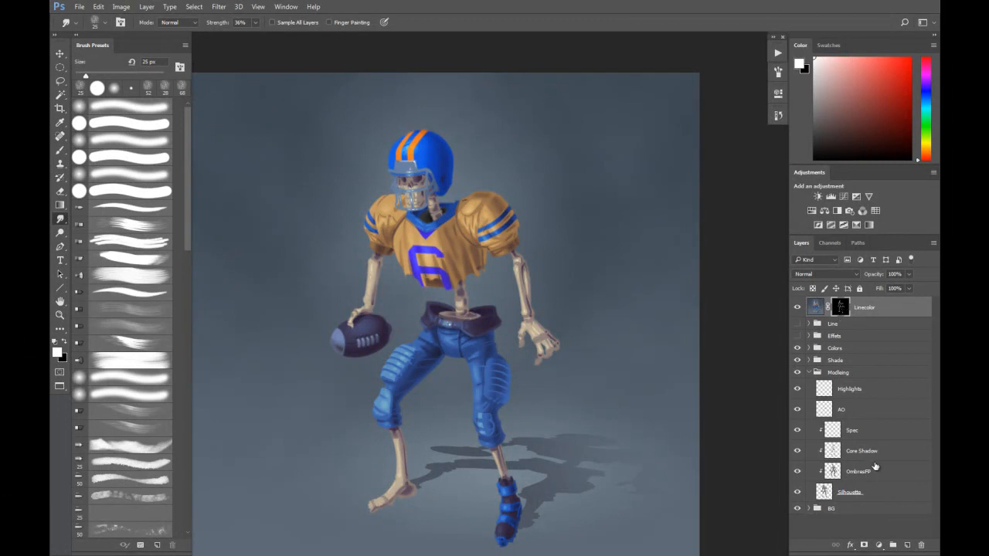
Step: Show the Effets group, and add a Hue/Saturation adjustment clipped to the Linecolor layer
{"action": "left_click", "coordinate": [798, 336]}
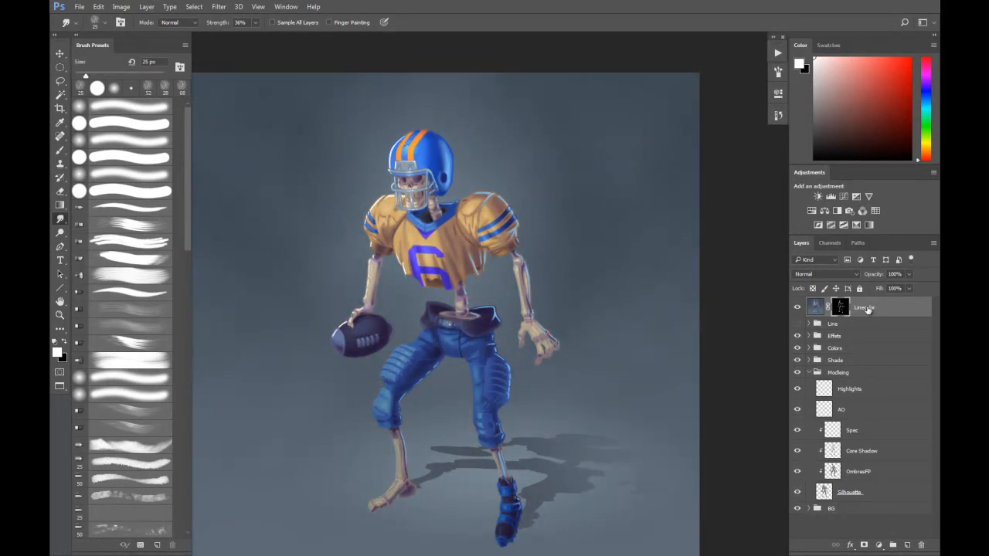
{"action": "left_click", "coordinate": [886, 544]}
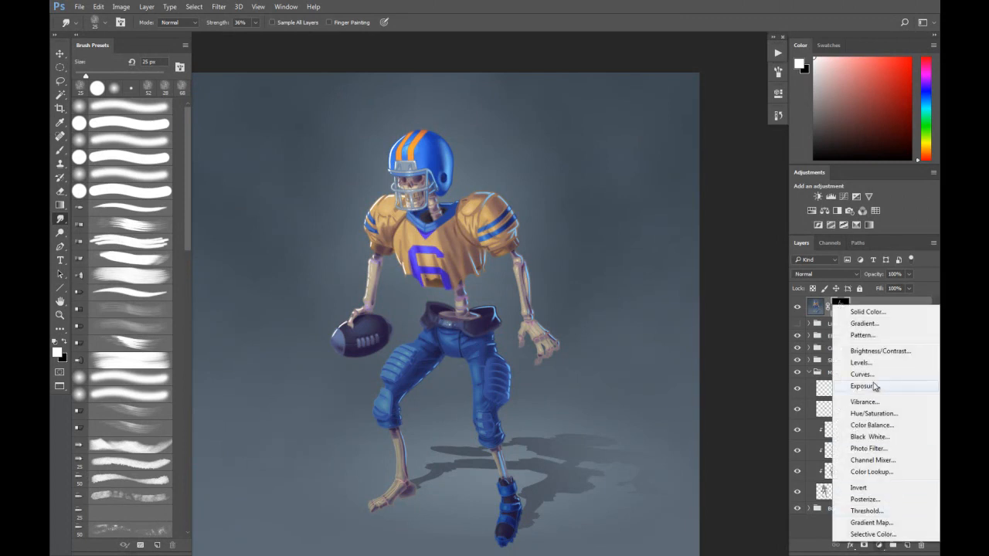
{"action": "left_click", "coordinate": [869, 413]}
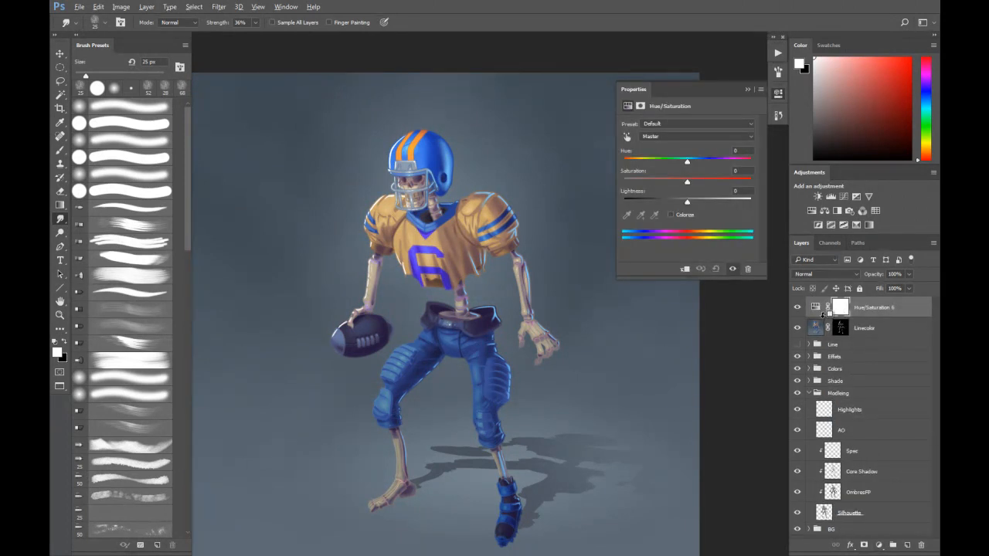
{"action": "left_click", "coordinate": [821, 318], "text": "alt"}
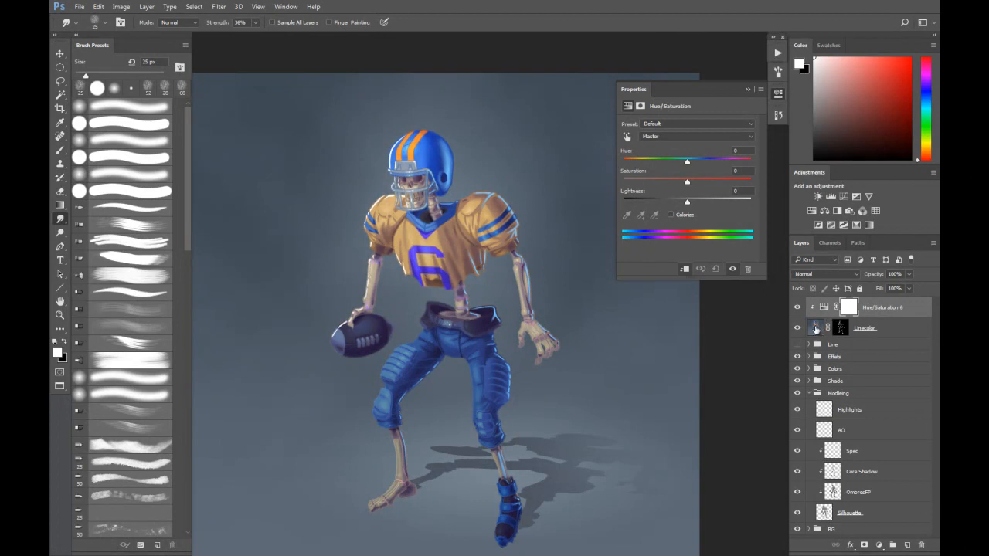
Step: Set the clipped Hue/Saturation adjustment to saturation +45 and lightness -54 to darken the coloured lines
{"action": "left_click_drag", "start_coordinate": [687, 202], "coordinate": [664, 202]}
{"action": "scroll", "coordinate": [422, 229], "scroll_direction": "up", "scroll_amount": 3}
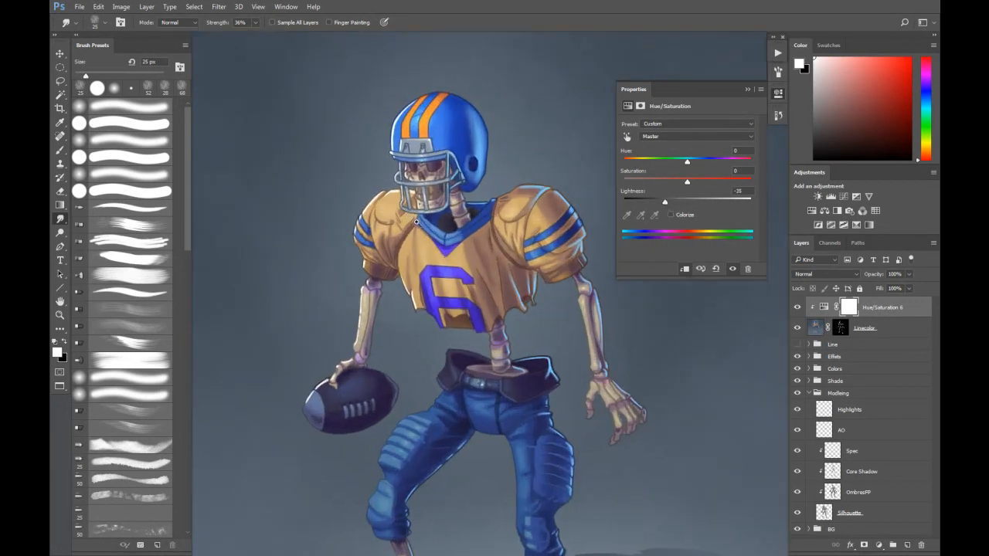
{"action": "scroll", "coordinate": [541, 159], "scroll_direction": "up", "scroll_amount": 2}
{"action": "mouse_move", "coordinate": [665, 202]}
{"action": "left_mouse_down"}
{"action": "mouse_move", "coordinate": [648, 204]}
{"action": "mouse_move", "coordinate": [715, 183]}
{"action": "mouse_move", "coordinate": [653, 203]}
{"action": "left_mouse_up"}
{"action": "scroll", "coordinate": [526, 305], "scroll_direction": "up", "scroll_amount": 1}
{"action": "scroll", "coordinate": [527, 304], "scroll_direction": "up", "scroll_amount": 2}
{"action": "left_click_drag", "start_coordinate": [496, 282], "coordinate": [638, 330]}
{"action": "left_click_drag", "start_coordinate": [383, 279], "coordinate": [524, 454]}
{"action": "left_click_drag", "start_coordinate": [367, 232], "coordinate": [424, 551]}
{"action": "left_click_drag", "start_coordinate": [474, 78], "coordinate": [471, 123]}
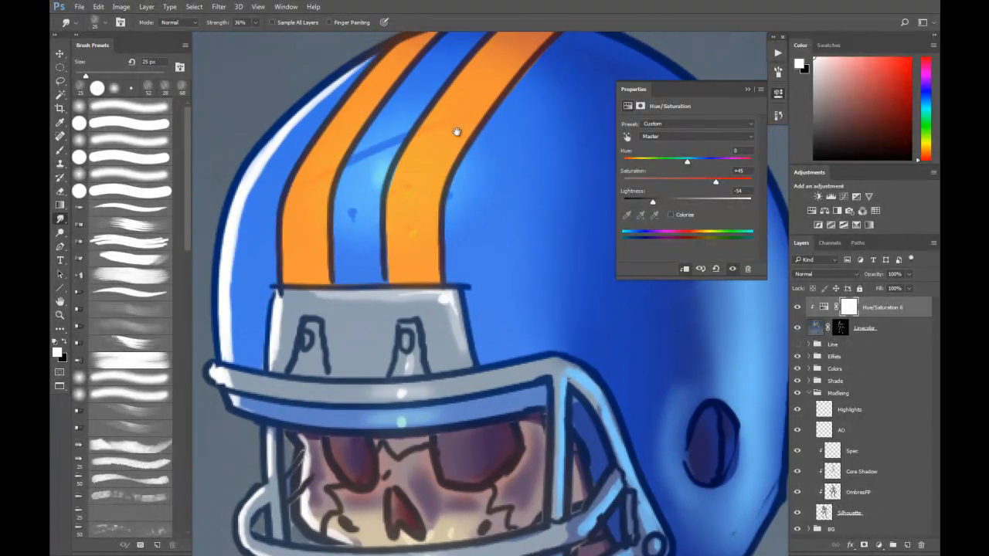
Step: Compare the figure with the Linecolor layer and its Hue/Saturation adjustment hidden and shown
{"action": "key", "text": "ctrl+minus"}
{"action": "key", "text": "ctrl+minus"}
{"action": "key", "text": "ctrl+minus"}
{"action": "key", "text": "ctrl+minus"}
{"action": "key", "text": "ctrl+minus"}
{"action": "left_click_drag", "start_coordinate": [533, 361], "coordinate": [456, 201]}
{"action": "left_click_drag", "start_coordinate": [498, 291], "coordinate": [502, 269]}
{"action": "left_click", "coordinate": [798, 307]}
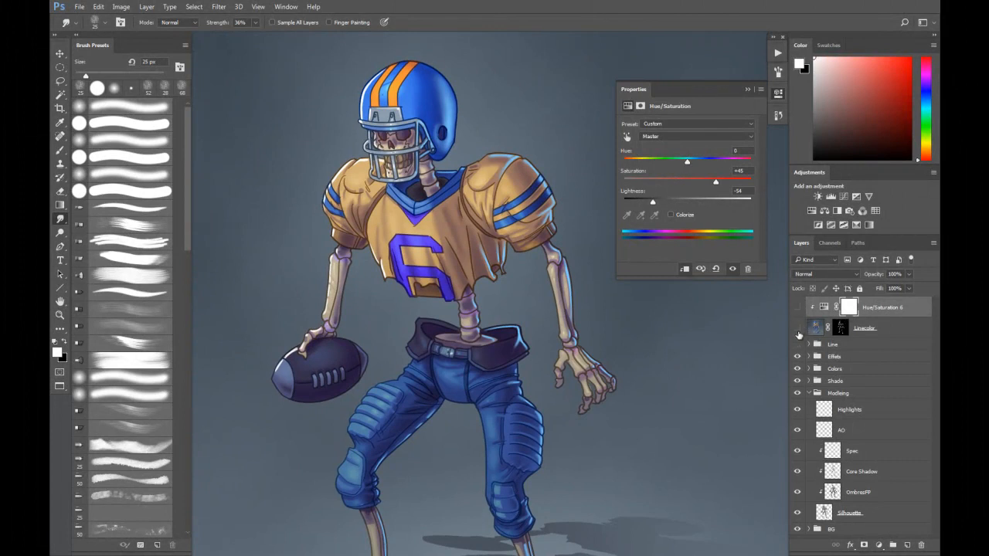
{"action": "left_click", "coordinate": [797, 329]}
{"action": "left_click", "coordinate": [798, 329]}
{"action": "left_click", "coordinate": [798, 308]}
{"action": "left_click_drag", "start_coordinate": [694, 402], "coordinate": [617, 197]}
{"action": "left_click_drag", "start_coordinate": [505, 322], "coordinate": [546, 532]}
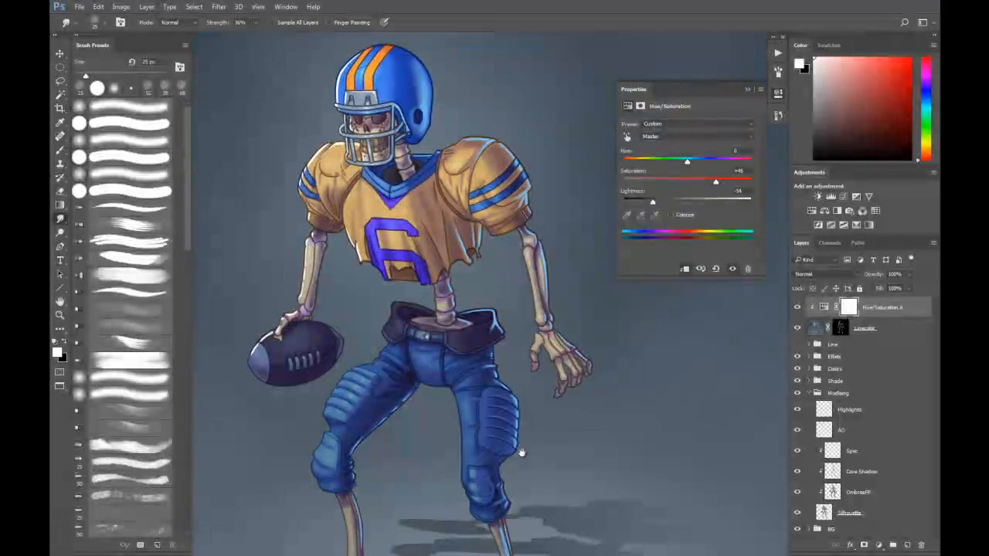
Step: Select the whole canvas, copy it merged and paste it as a new layer above the clipped Hue/Saturation adjustment
{"action": "left_click_drag", "start_coordinate": [512, 305], "coordinate": [550, 422]}
{"action": "left_click_drag", "start_coordinate": [451, 284], "coordinate": [371, 286]}
{"action": "left_click_drag", "start_coordinate": [596, 290], "coordinate": [503, 220]}
{"action": "left_click", "coordinate": [455, 283], "text": "ctrl"}
{"action": "left_click_drag", "start_coordinate": [450, 264], "coordinate": [472, 300]}
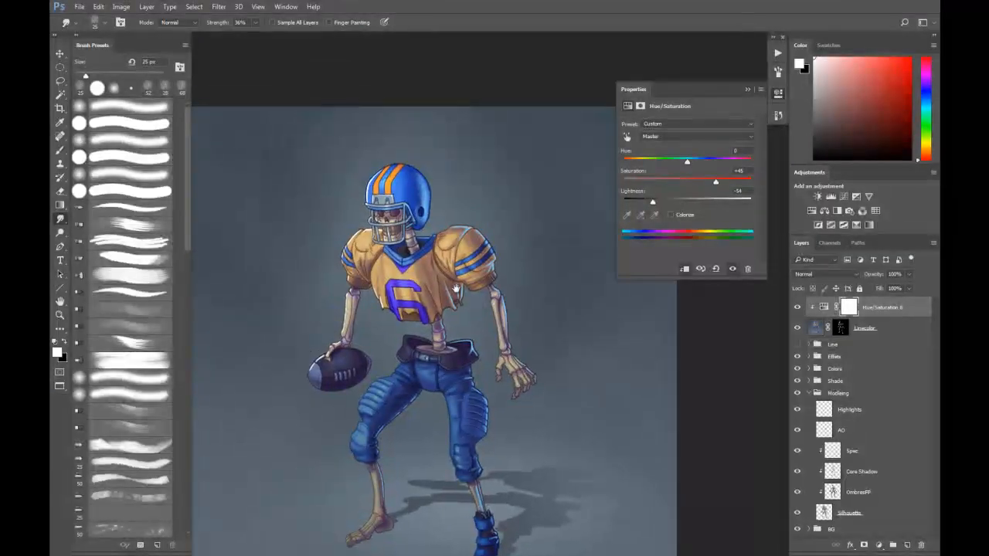
{"action": "left_click", "coordinate": [472, 301], "text": "ctrl"}
{"action": "left_click_drag", "start_coordinate": [478, 265], "coordinate": [510, 306]}
{"action": "left_click", "coordinate": [194, 6]}
{"action": "left_click", "coordinate": [199, 19]}
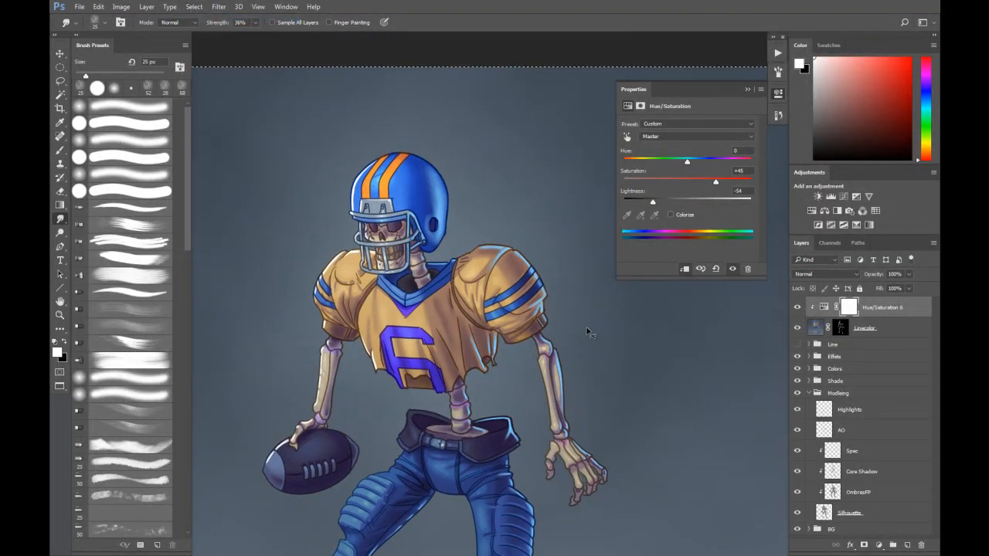
{"action": "key", "text": "ctrl+shift+c"}
{"action": "key", "text": "ctrl+v"}
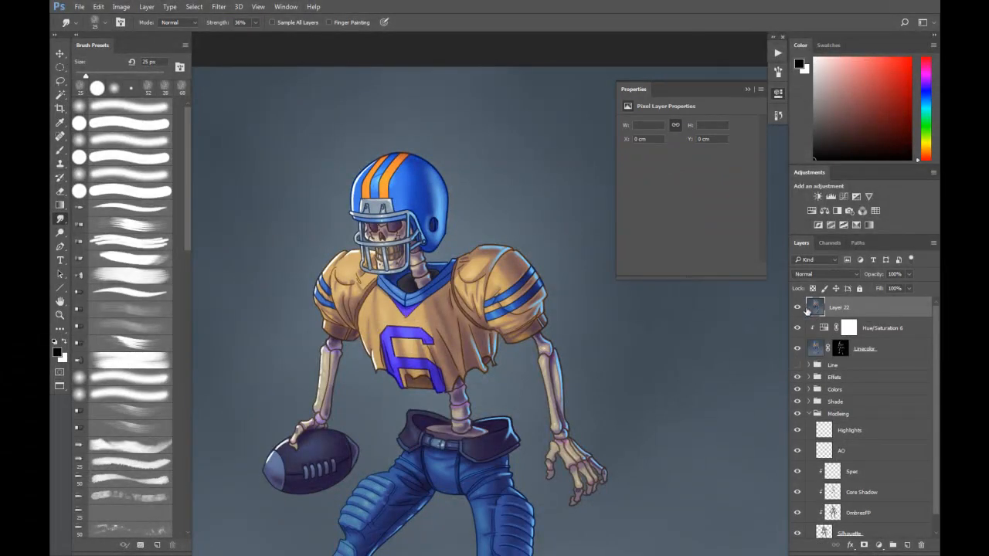
Step: Smudge the inner fold lines of the jersey and sleeves into the shading on the merged layer at 36% strength
{"action": "scroll", "coordinate": [457, 278], "scroll_direction": "up", "scroll_amount": 4}
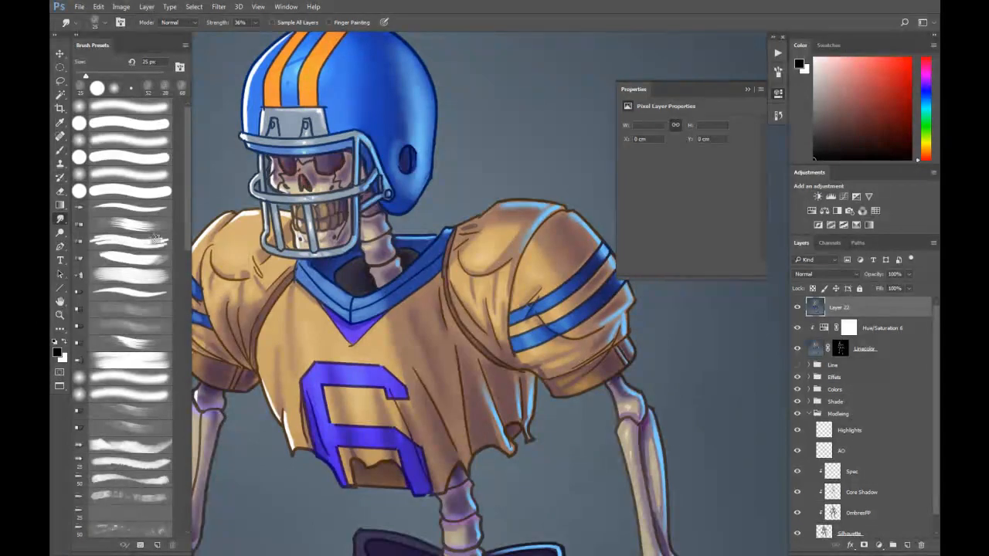
{"action": "left_click_drag", "start_coordinate": [426, 369], "coordinate": [429, 368]}
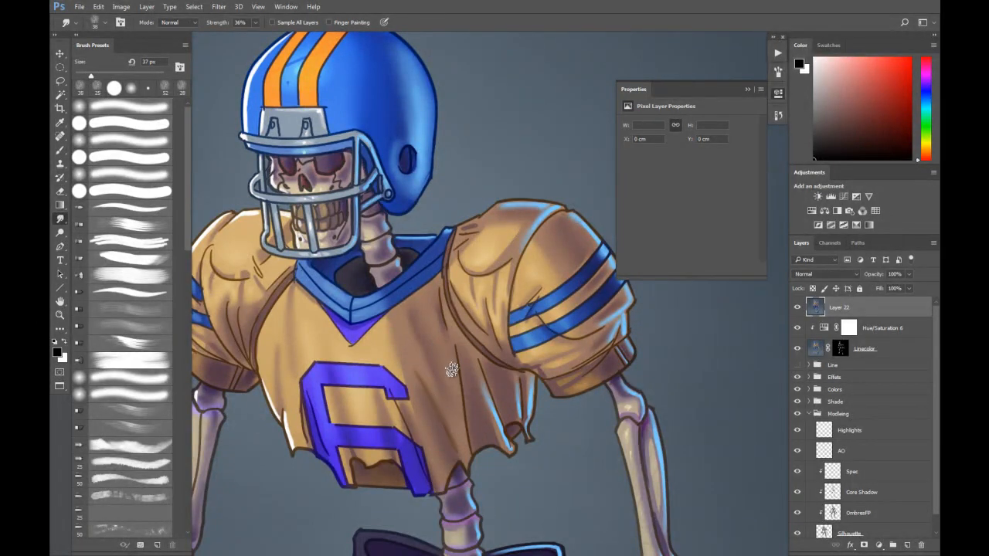
{"action": "left_click_drag", "start_coordinate": [456, 357], "coordinate": [466, 427]}
{"action": "mouse_move", "coordinate": [432, 308]}
{"action": "left_mouse_down"}
{"action": "mouse_move", "coordinate": [433, 300]}
{"action": "mouse_move", "coordinate": [441, 311]}
{"action": "left_mouse_up"}
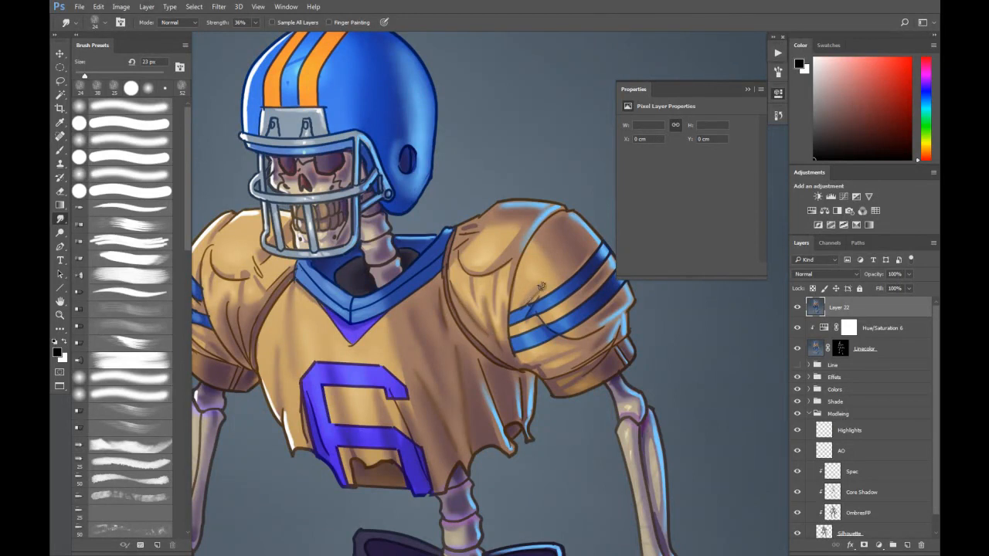
{"action": "left_click_drag", "start_coordinate": [336, 190], "coordinate": [420, 179]}
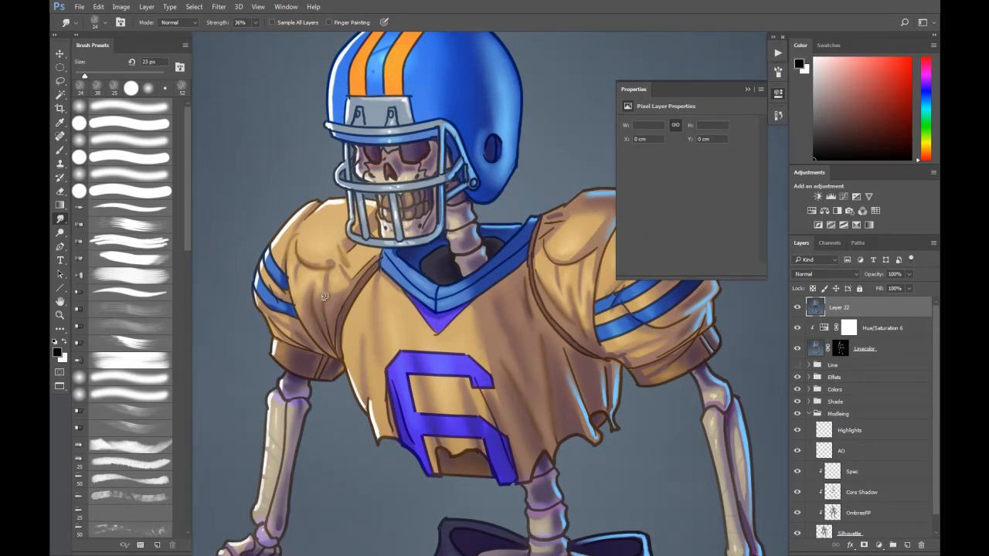
{"action": "left_click_drag", "start_coordinate": [437, 345], "coordinate": [432, 290]}
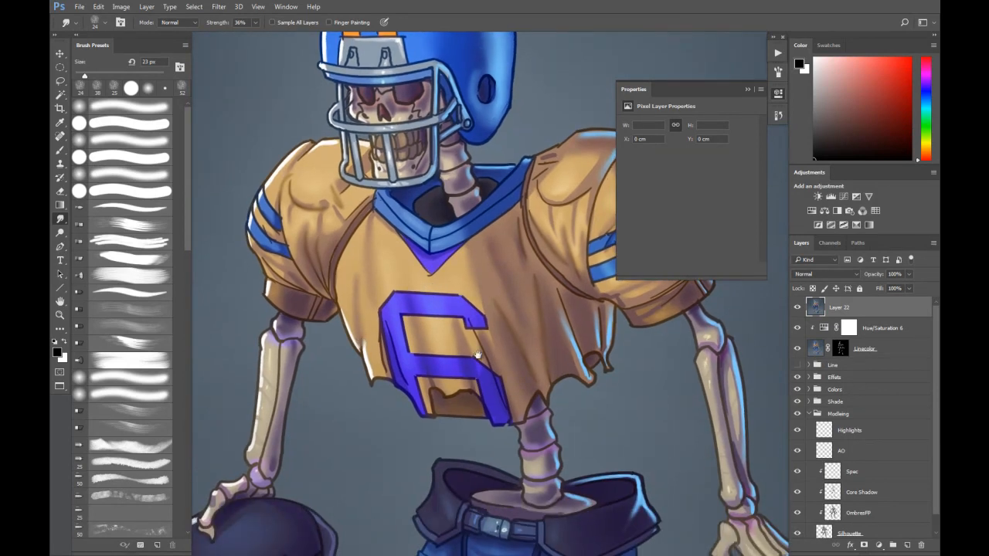
{"action": "scroll", "coordinate": [452, 350], "scroll_direction": "down", "scroll_amount": 8}
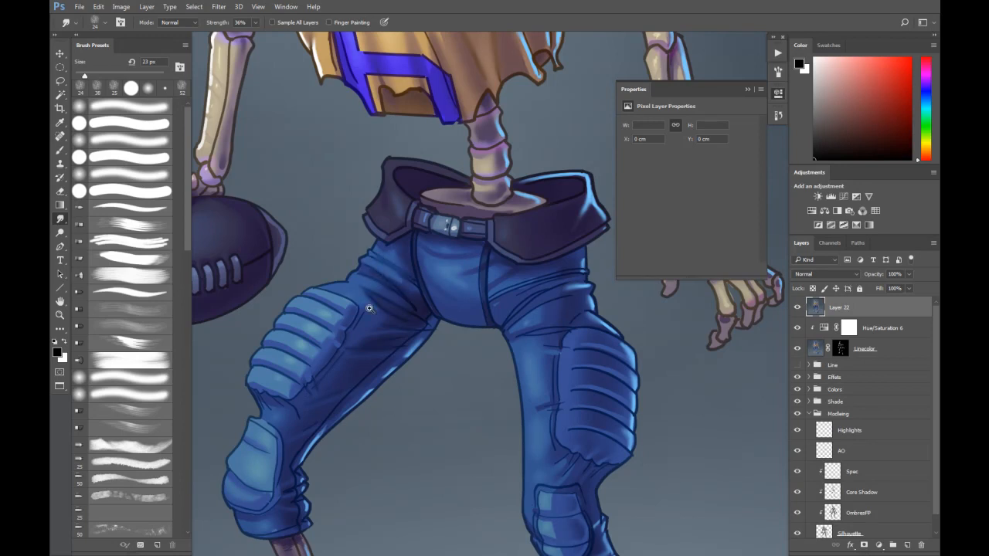
Step: Compare the trousers' line work with the merged, smudged layer hidden and shown
{"action": "scroll", "coordinate": [373, 309], "scroll_direction": "up", "scroll_amount": 3}
{"action": "left_click", "coordinate": [797, 307]}
{"action": "left_click", "coordinate": [797, 308]}
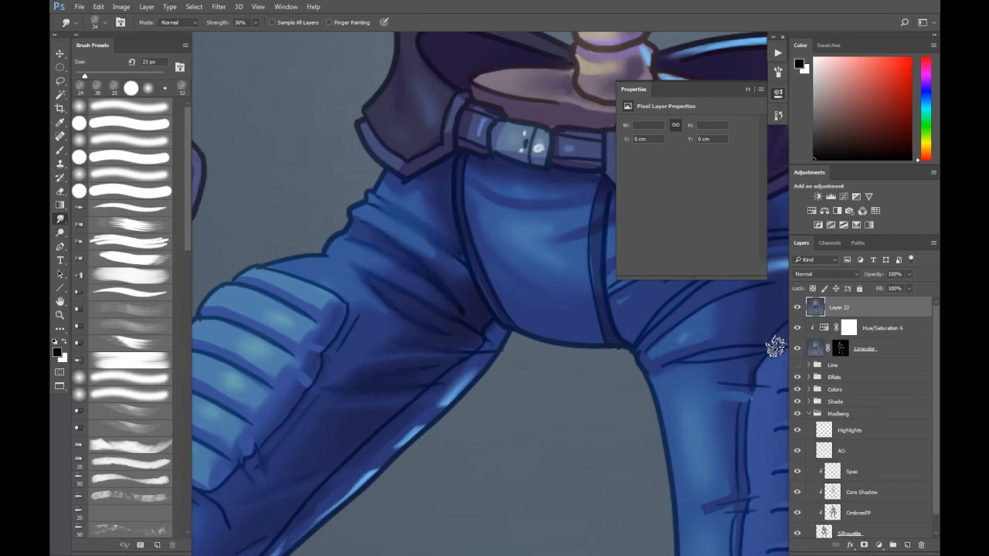
{"action": "key", "text": "ctrl+minus"}
{"action": "key", "text": "ctrl+minus"}
{"action": "key", "text": "ctrl+minus"}
{"action": "mouse_move", "coordinate": [415, 211]}
{"action": "left_mouse_down"}
{"action": "mouse_move", "coordinate": [364, 274]}
{"action": "mouse_move", "coordinate": [367, 258]}
{"action": "left_mouse_up"}
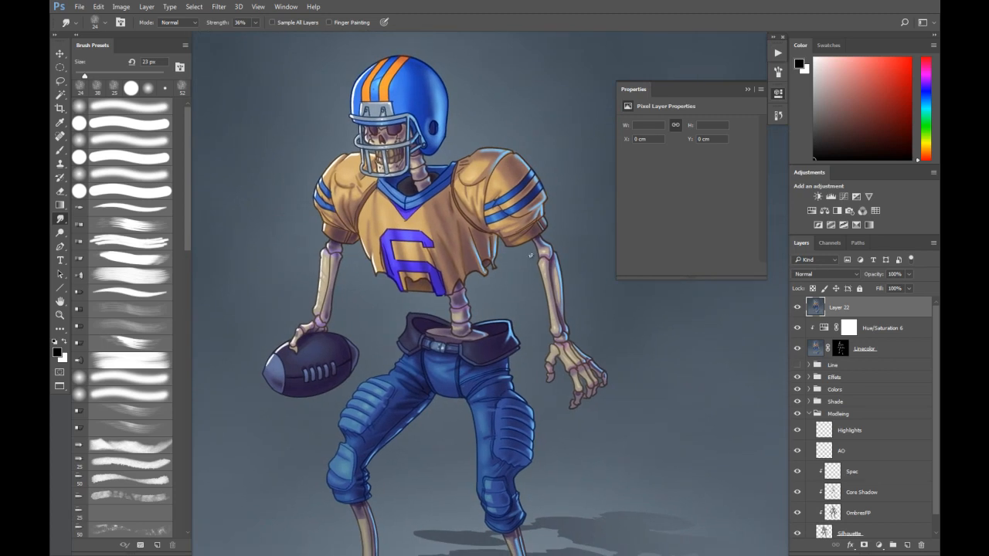
Step: Collapse the layer properties and the modelling layer group to tidy the workspace around the full figure
{"action": "key", "text": "ctrl+minus"}
{"action": "key", "text": "ctrl+minus"}
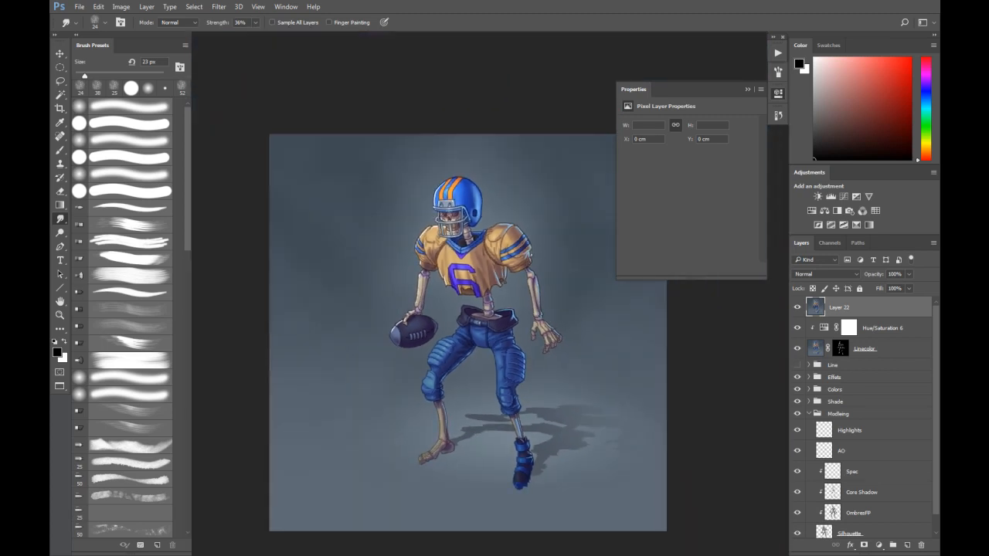
{"action": "left_click", "coordinate": [747, 91]}
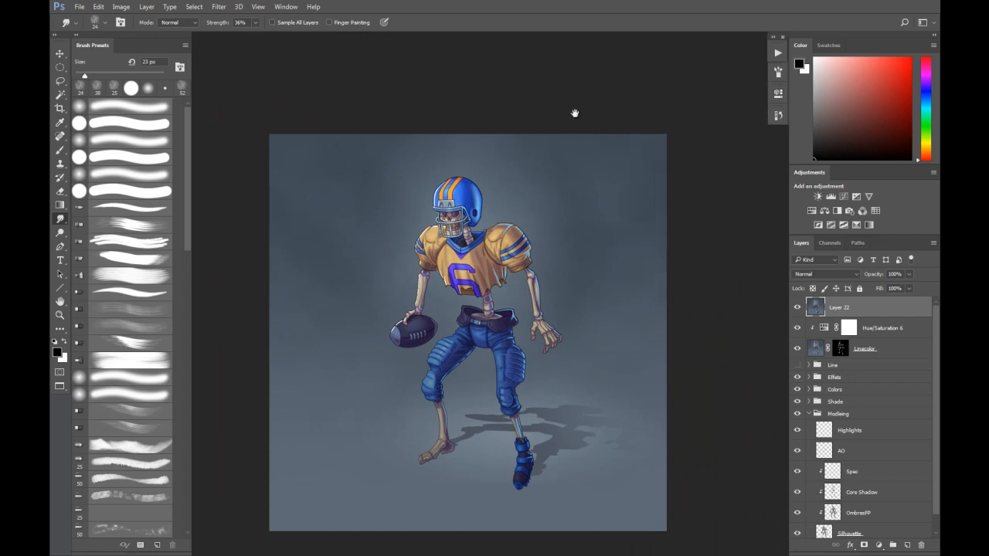
{"action": "left_click_drag", "start_coordinate": [576, 115], "coordinate": [547, 92]}
{"action": "scroll", "coordinate": [937, 459], "scroll_direction": "down", "scroll_amount": 2}
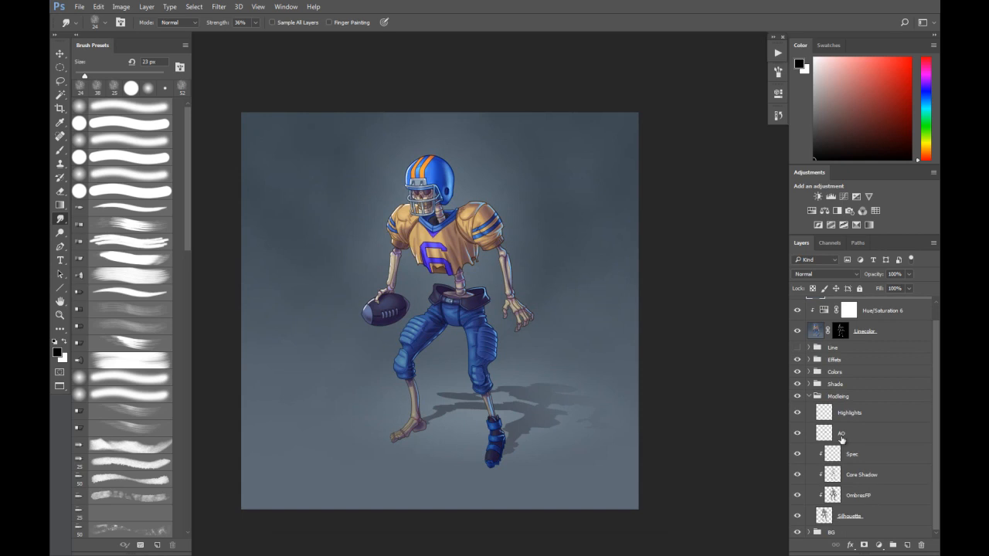
{"action": "left_click", "coordinate": [809, 397]}
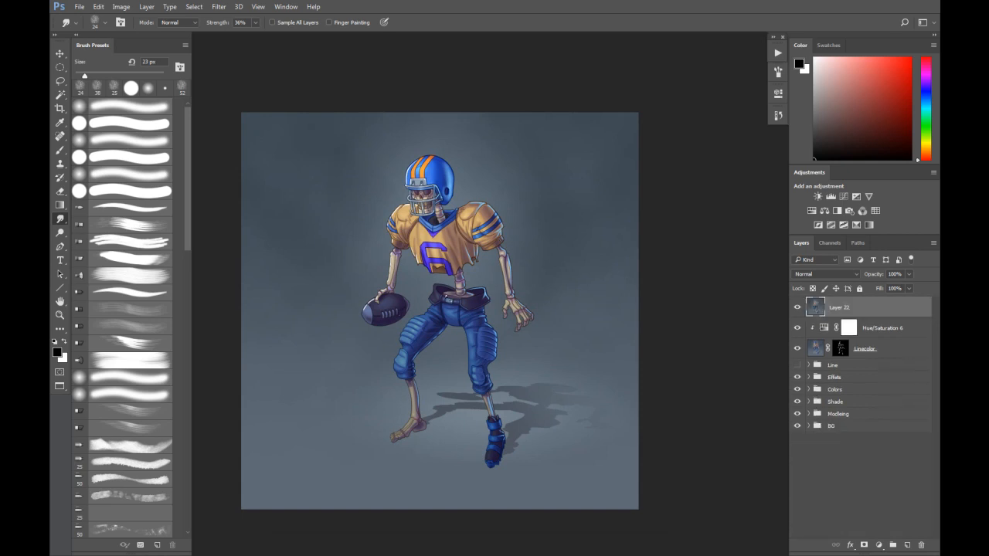
{"action": "scroll", "coordinate": [442, 298], "scroll_direction": "up", "scroll_amount": 2}
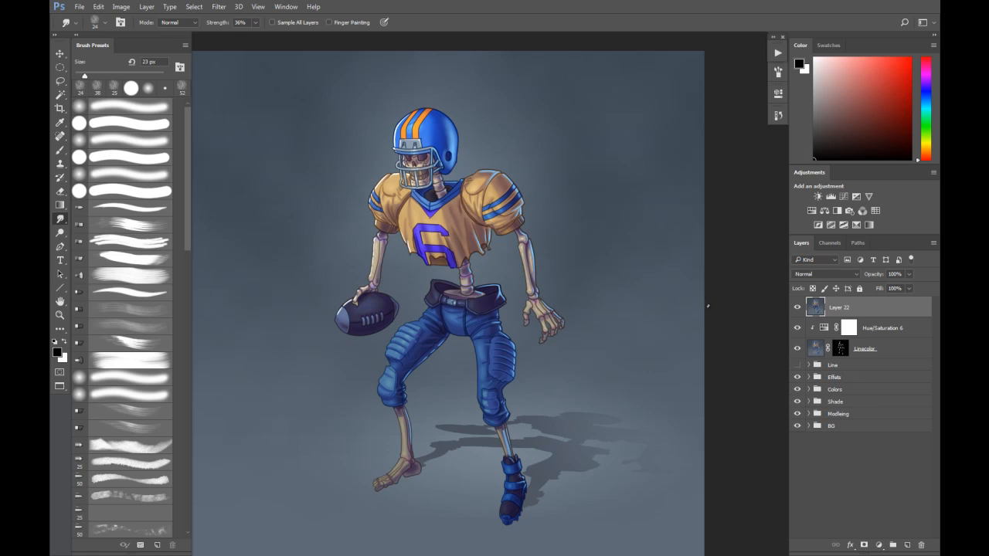
Step: Save the layered illustration as a new Photoshop file named 07Colors in the B2C2_SkeletonFootman folder
{"action": "key", "text": "ctrl+shift+s"}
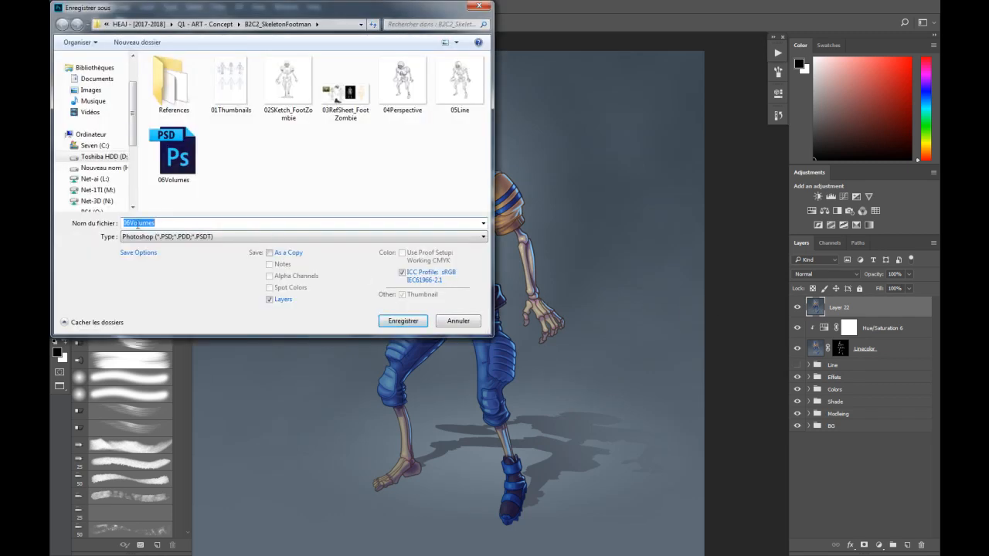
{"action": "left_click_drag", "start_coordinate": [129, 223], "coordinate": [208, 225]}
{"action": "key", "text": "BackSpace"}
{"action": "key", "text": "BackSpace"}
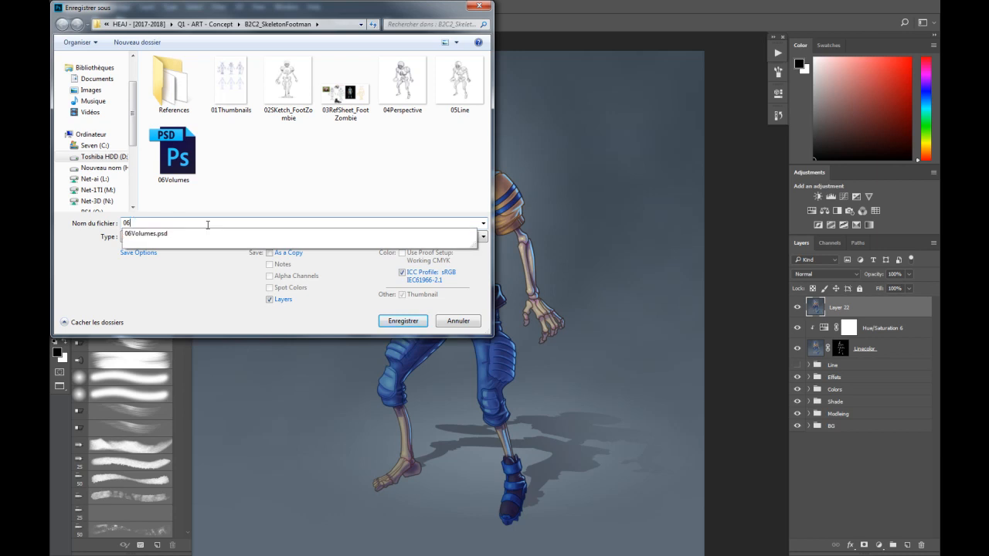
{"action": "type", "text": "7Color"}
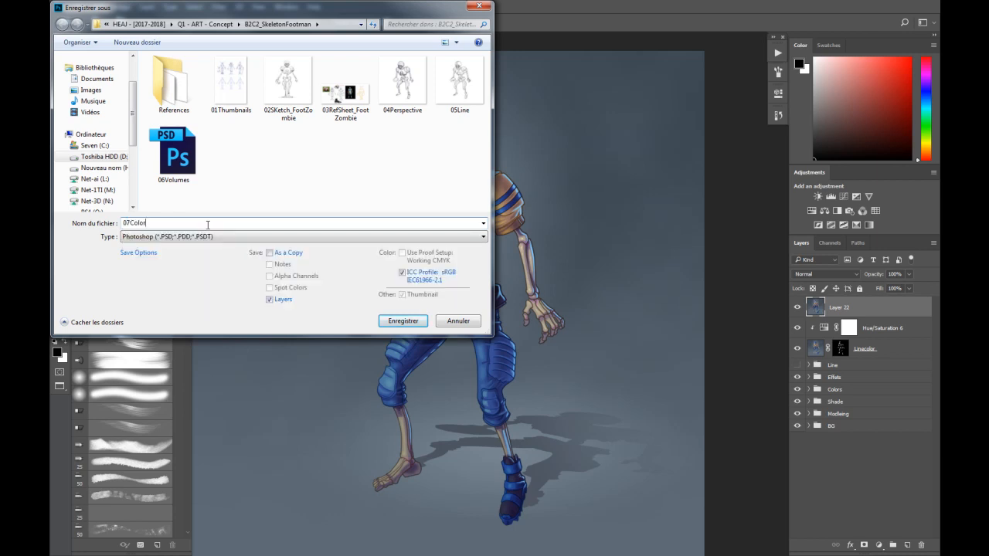
{"action": "key", "text": "Return"}
{"action": "left_click", "coordinate": [610, 169]}
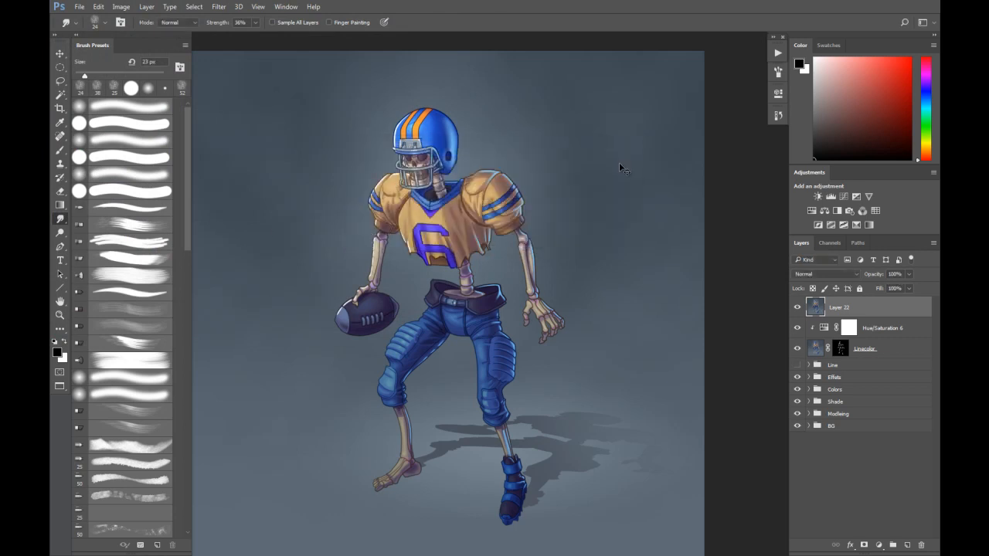
Step: Start saving another version of the illustration in the same folder, after the background save has completed
{"action": "key", "text": "ctrl+shift+s"}
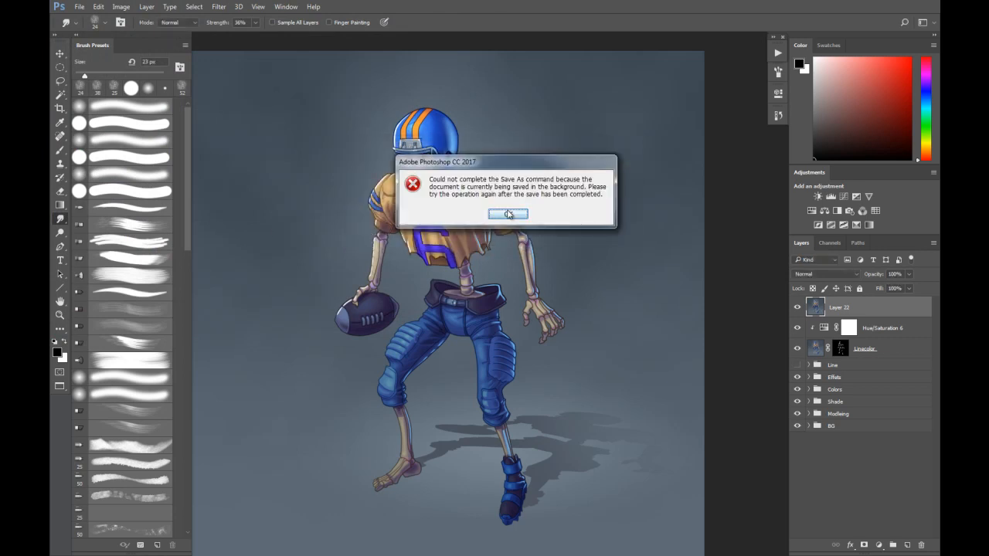
{"action": "left_click", "coordinate": [508, 214]}
{"action": "key", "text": "ctrl+shift+s"}
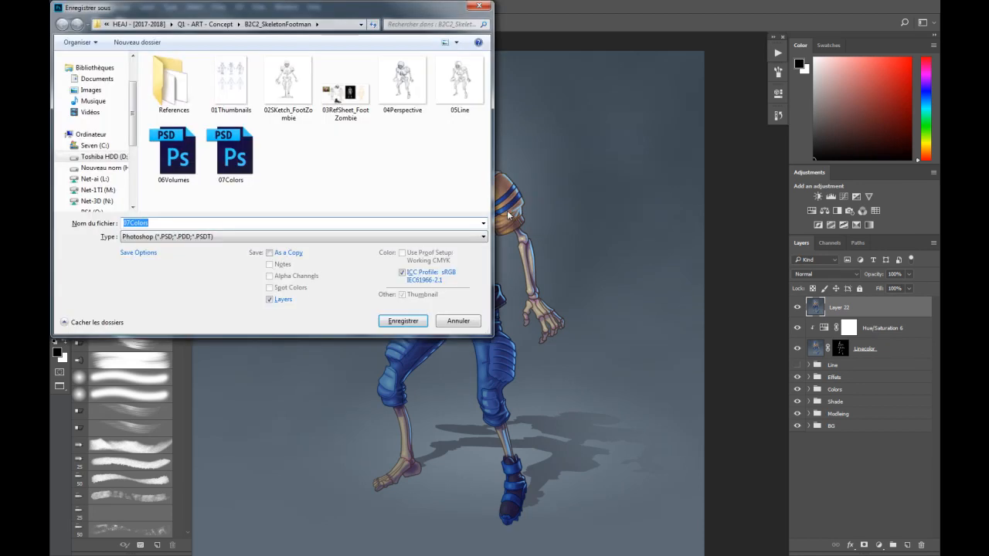